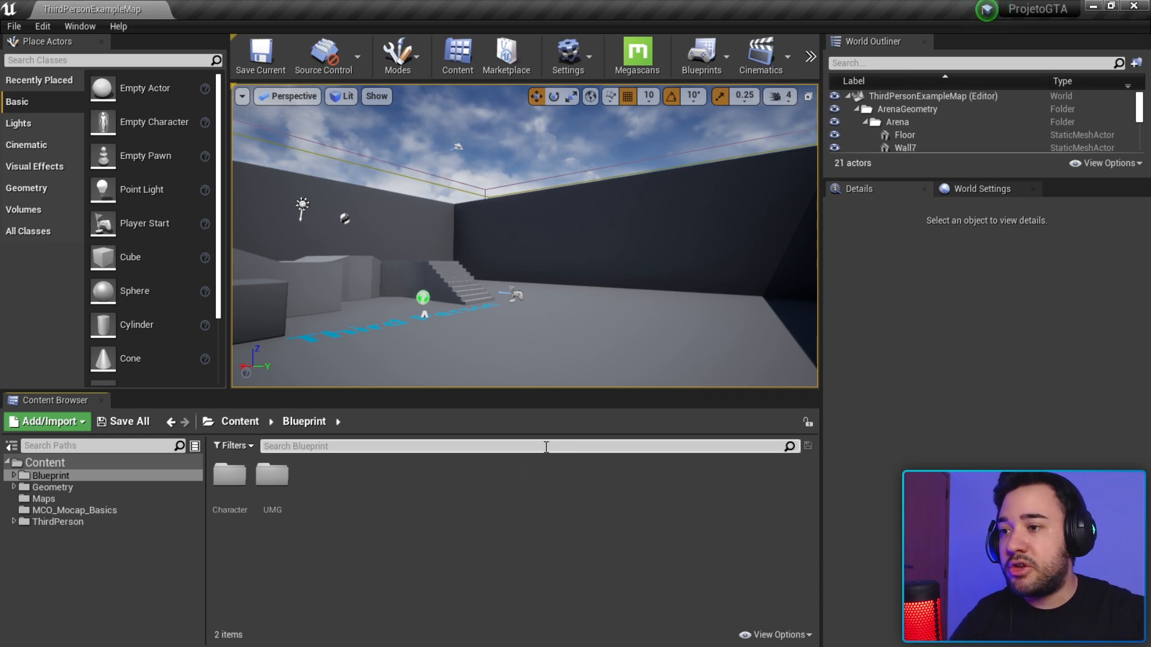
Run the game preview, move the character around the arena to check the on-screen HUD, and end the preview.
left_click_drag(563, 391, 563, 413)
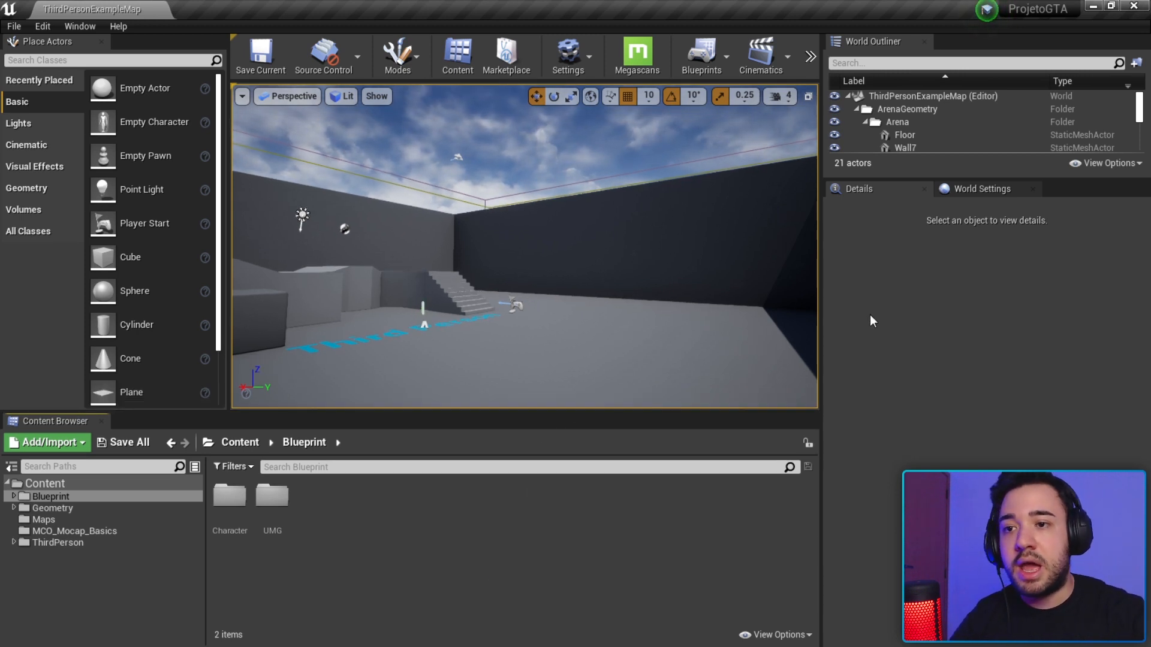
left_click(810, 58)
left_click(832, 129)
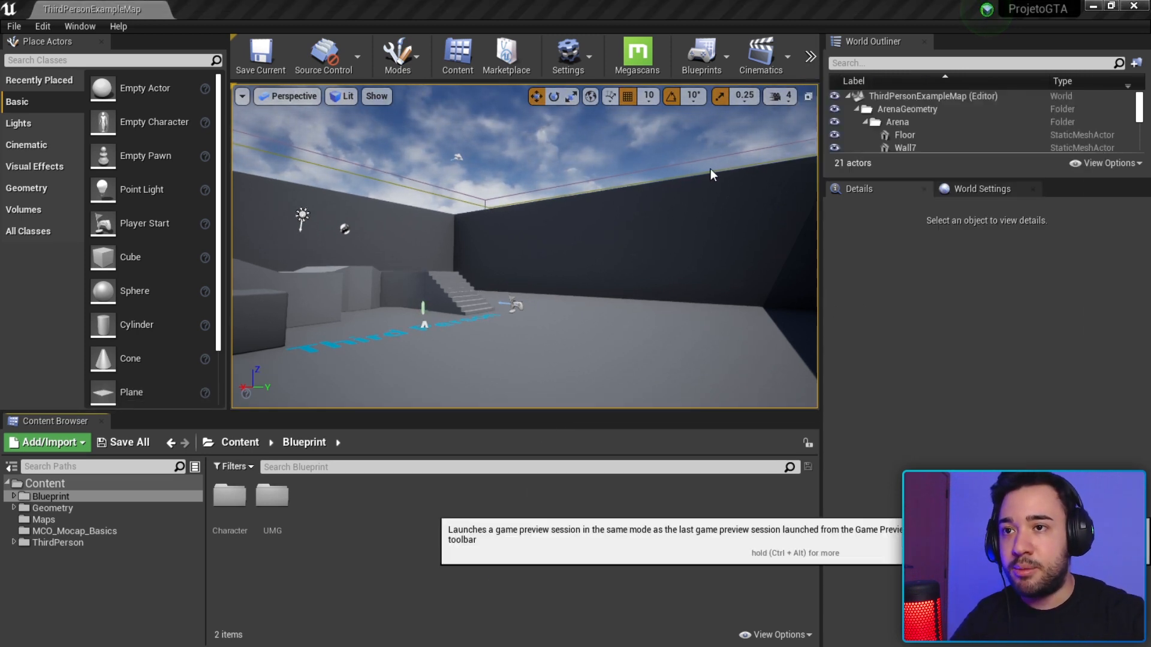
key("w")
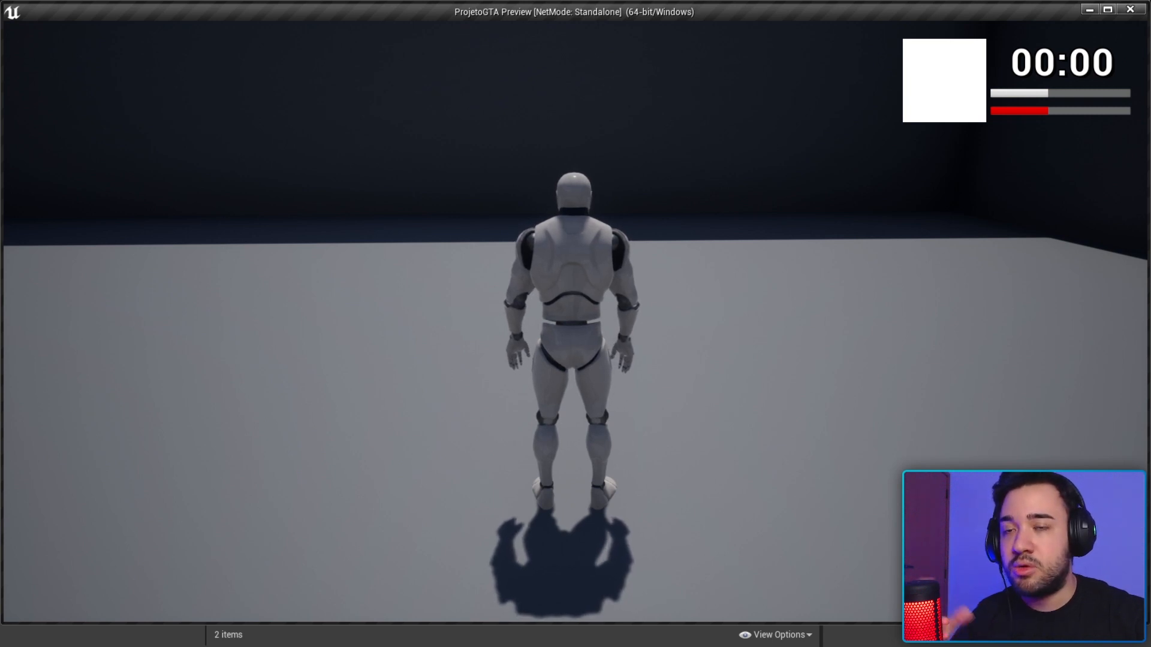
key("w")
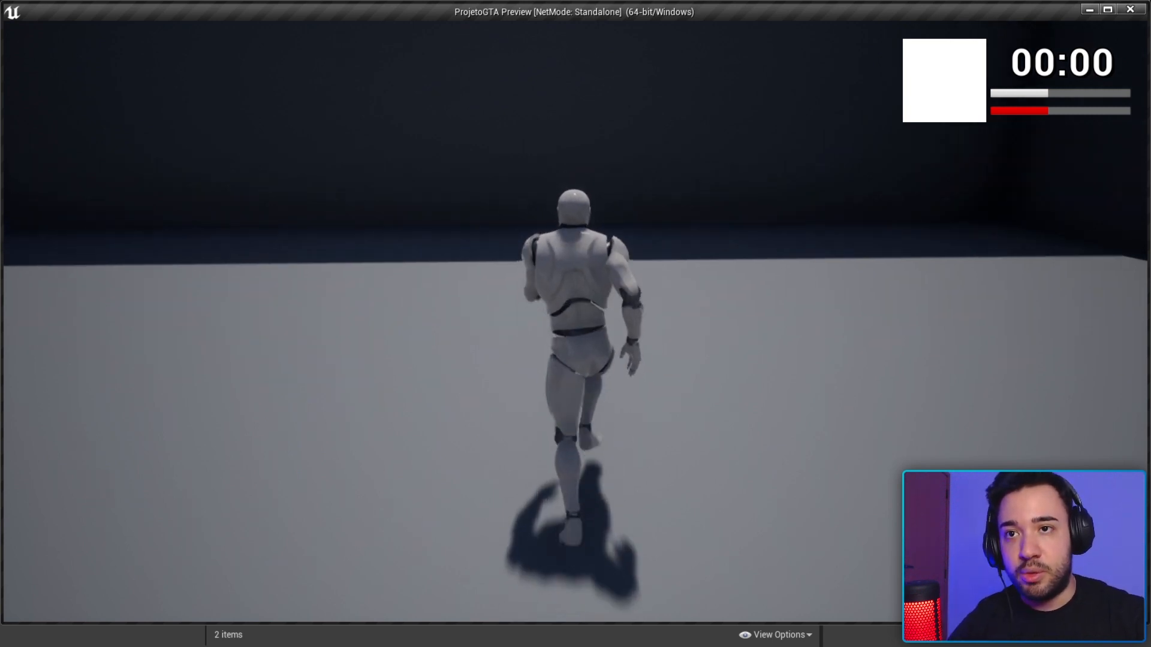
key("w")
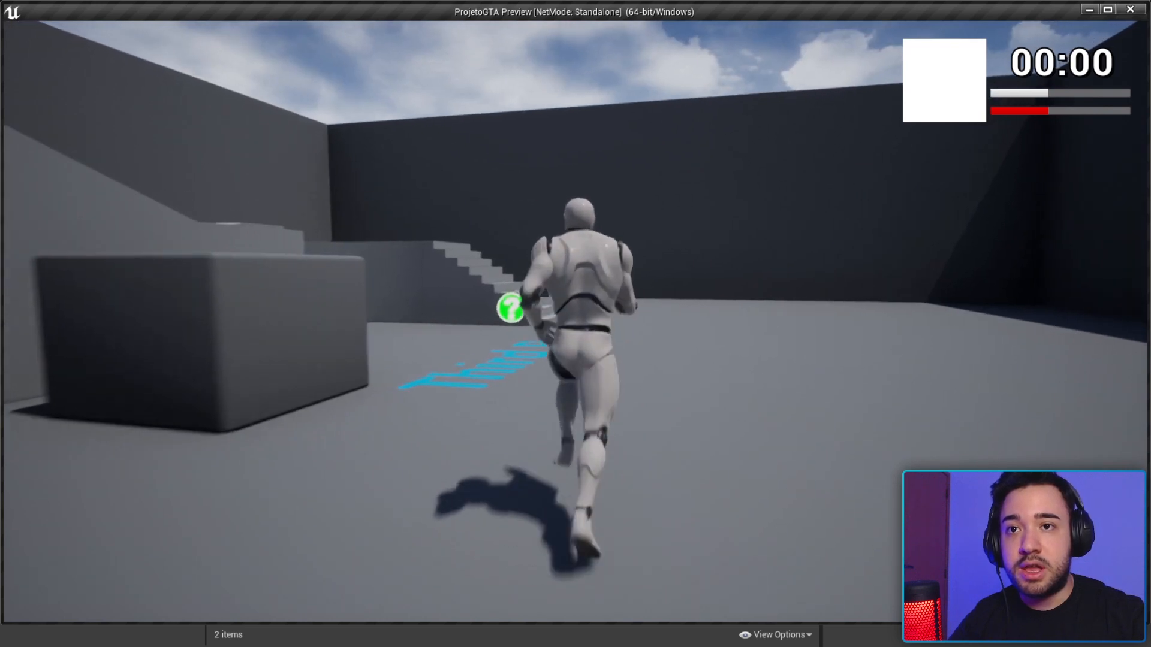
key("w")
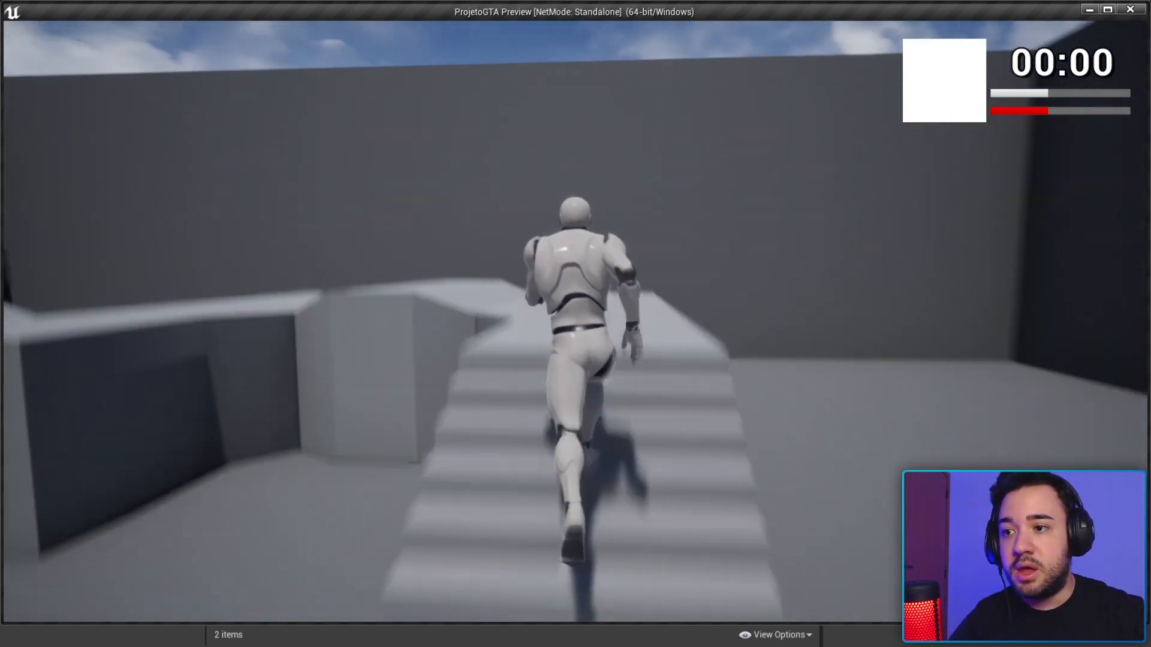
key("w")
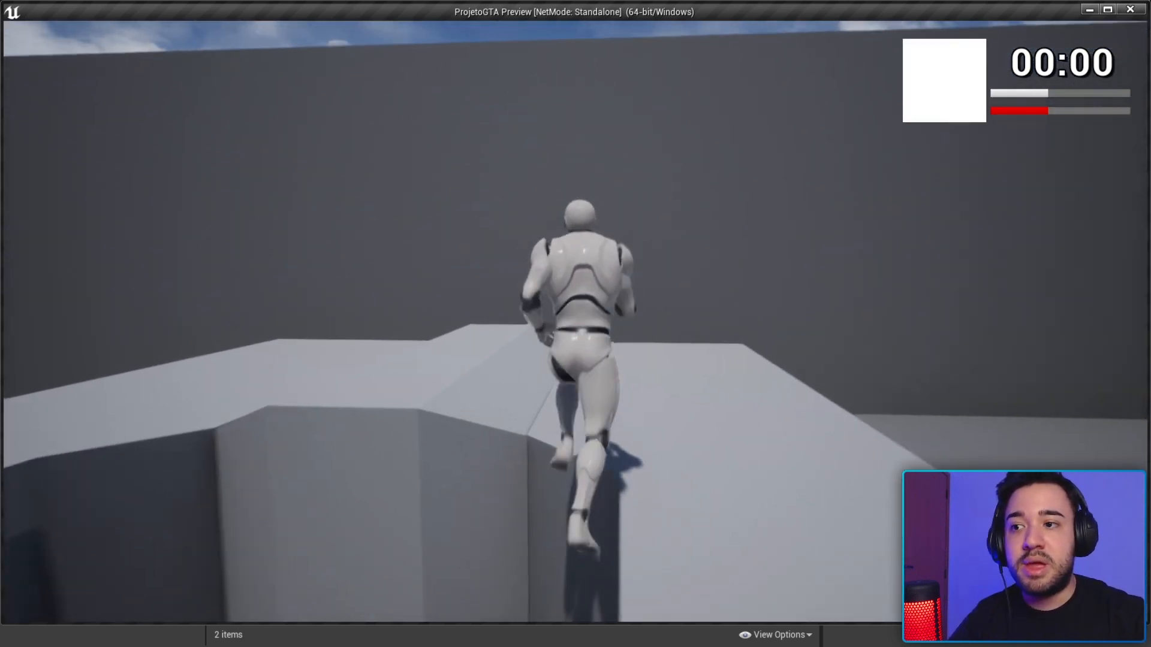
key("w")
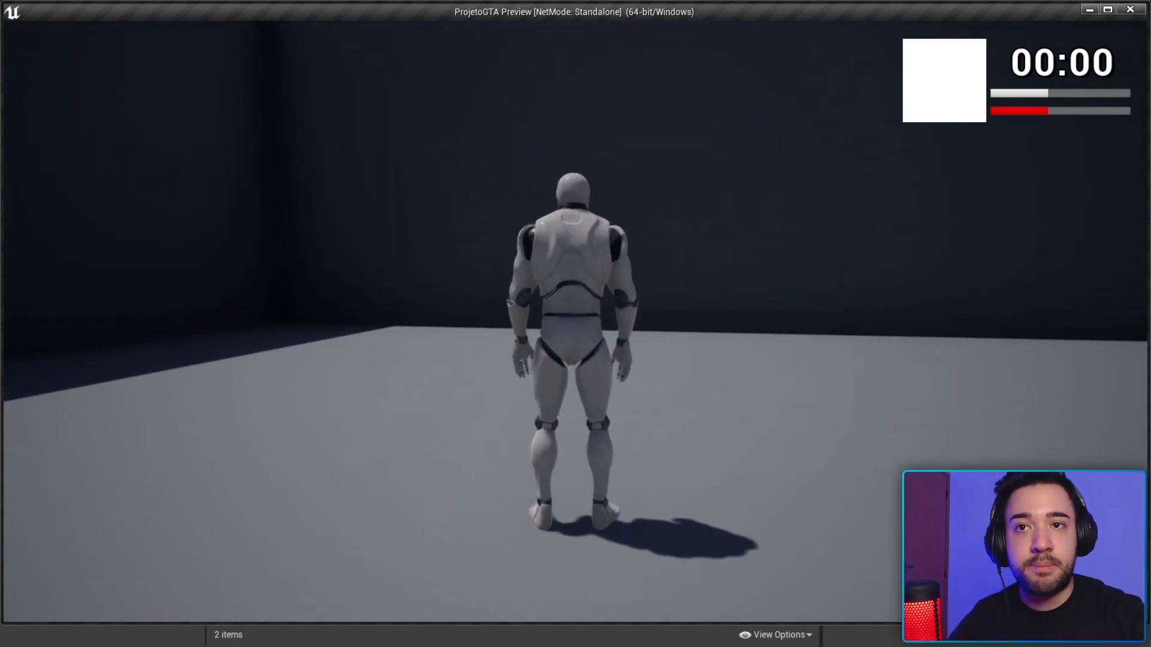
key("w")
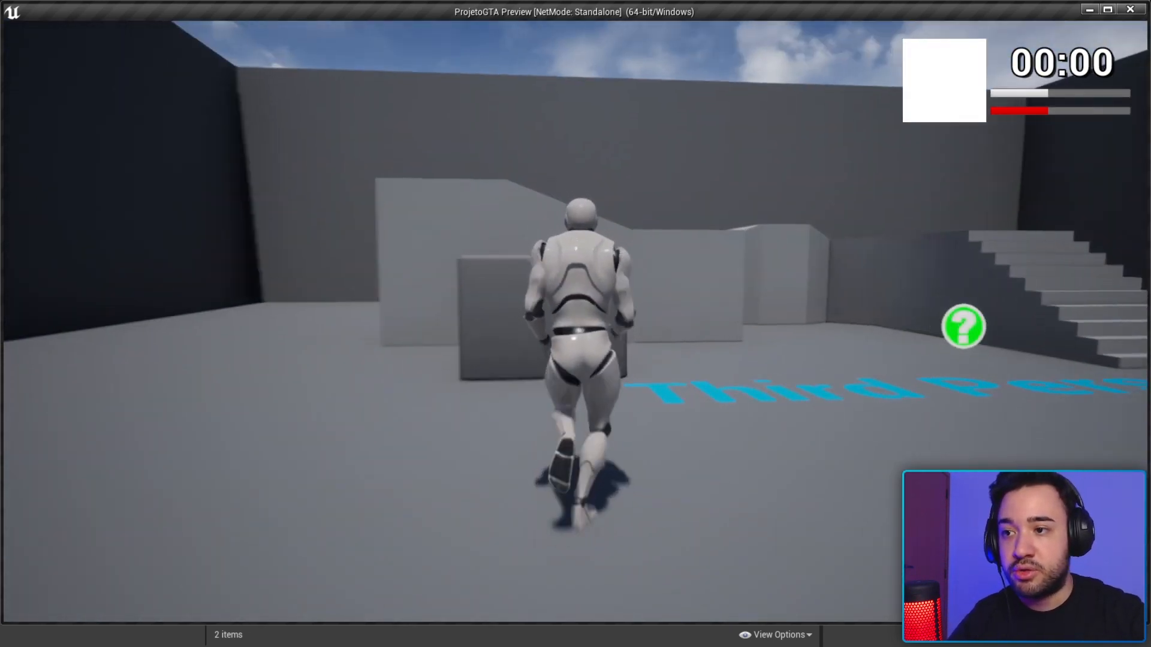
key("w")
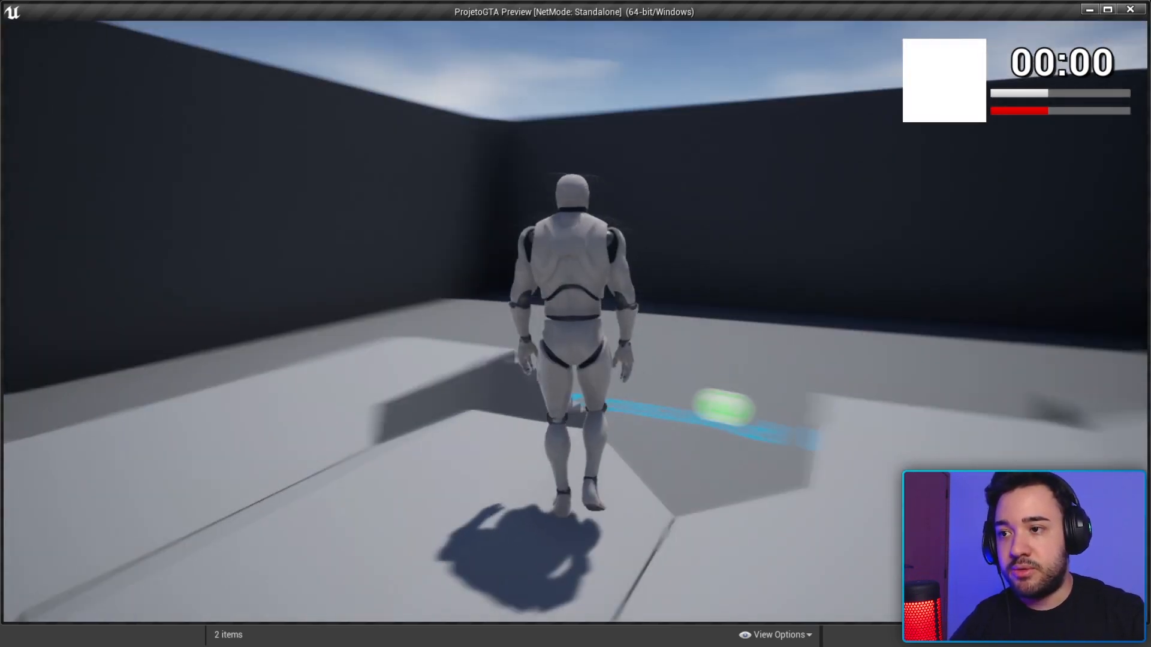
key("Escape")
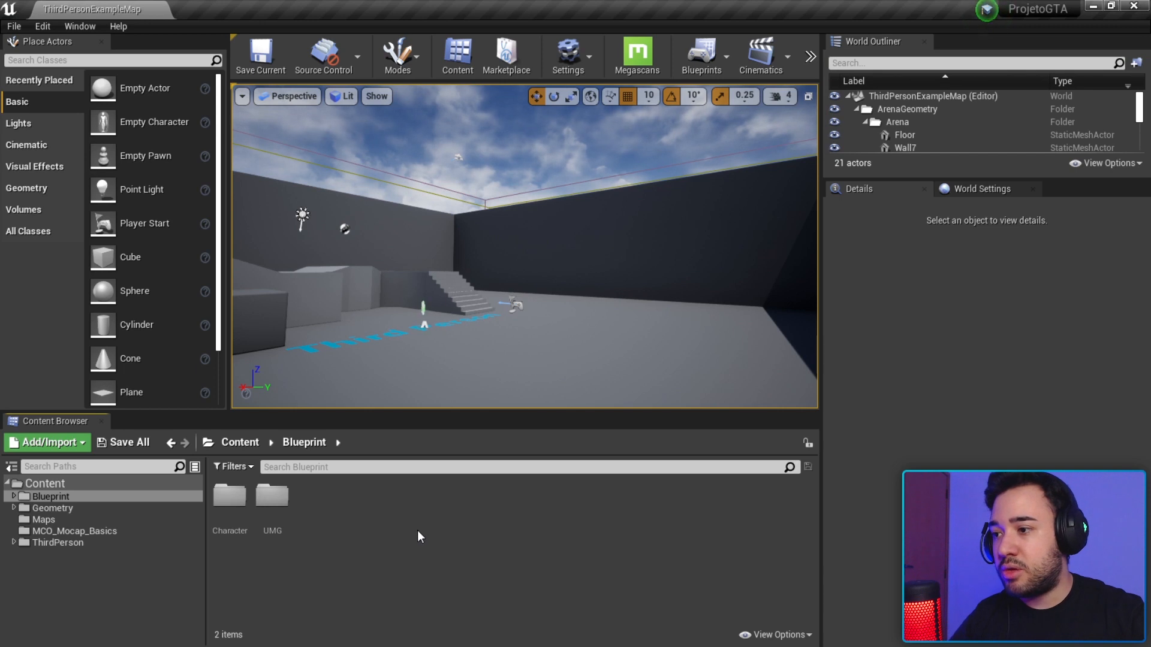
Switch to the browser and compare the weapon illustrations in the two Freepik gangster vector sets.
left_click(1094, 7)
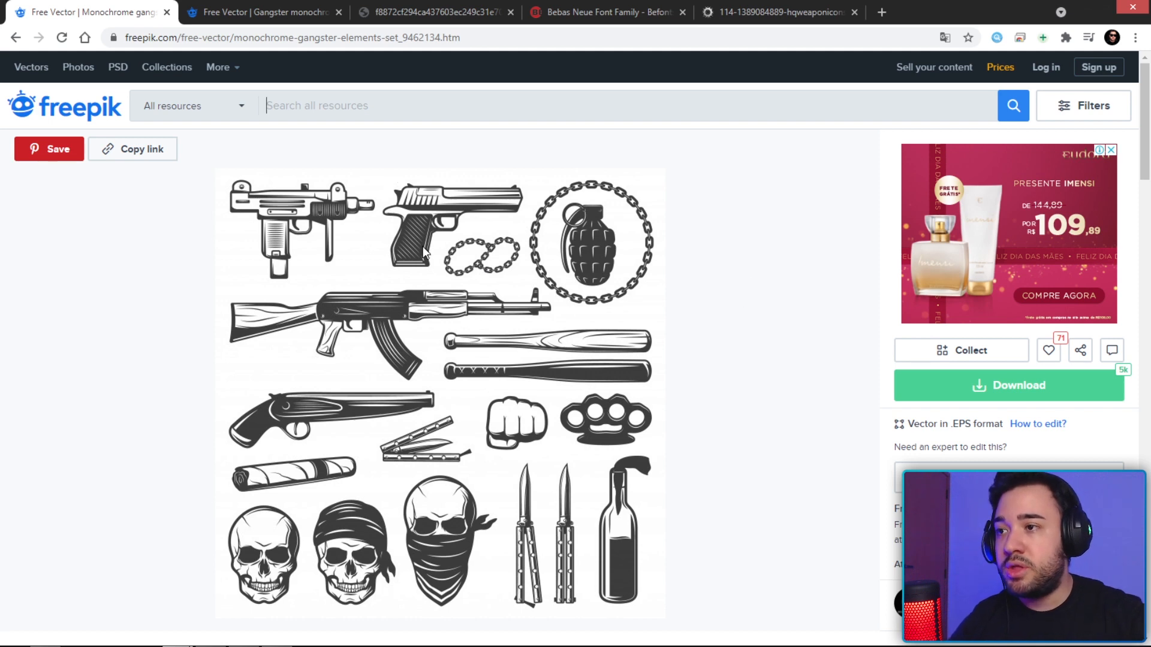
scroll(423, 246, "down", 3)
scroll(430, 247, "up", 3)
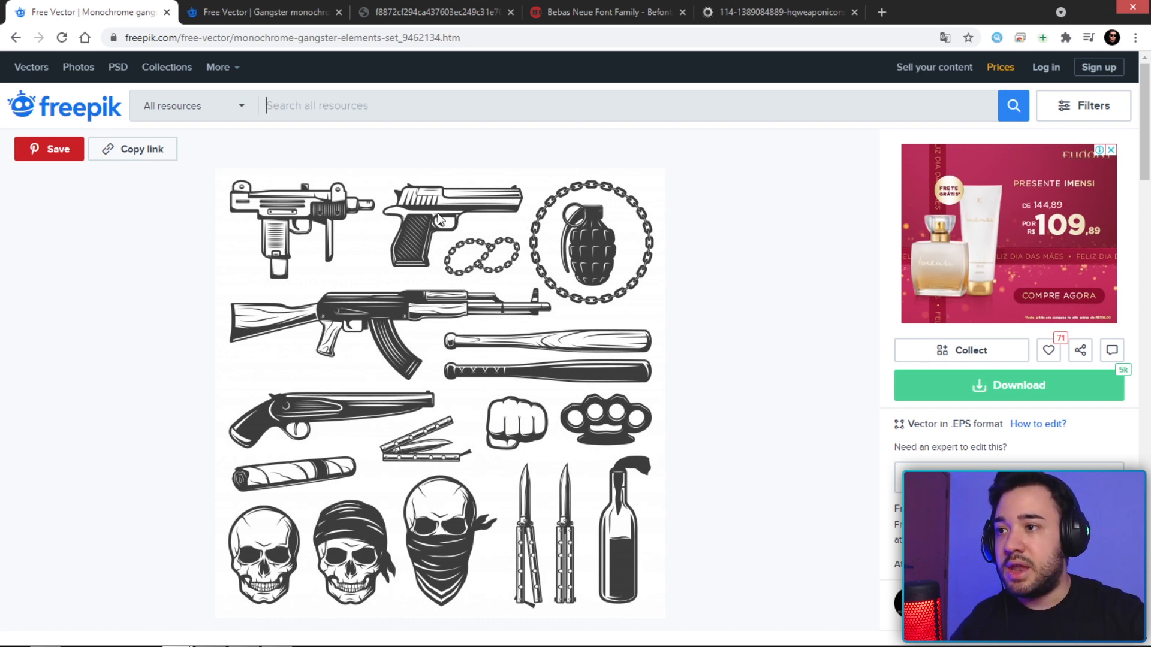
left_click(264, 9)
scroll(592, 202, "down", 1)
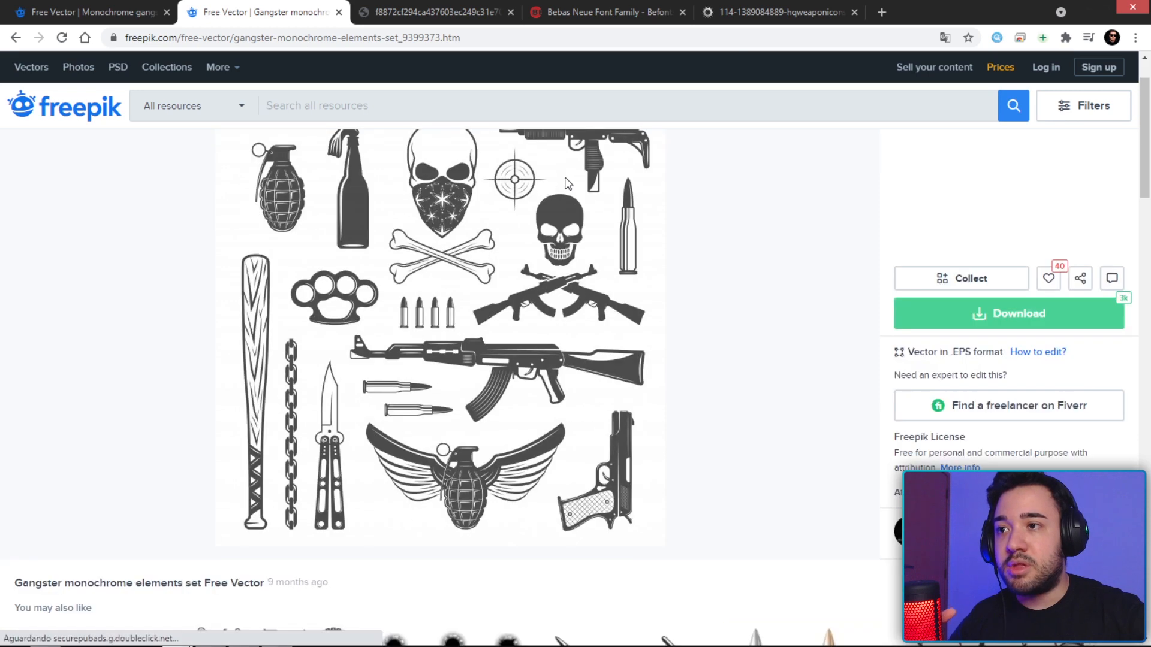
scroll(567, 183, "up", 1)
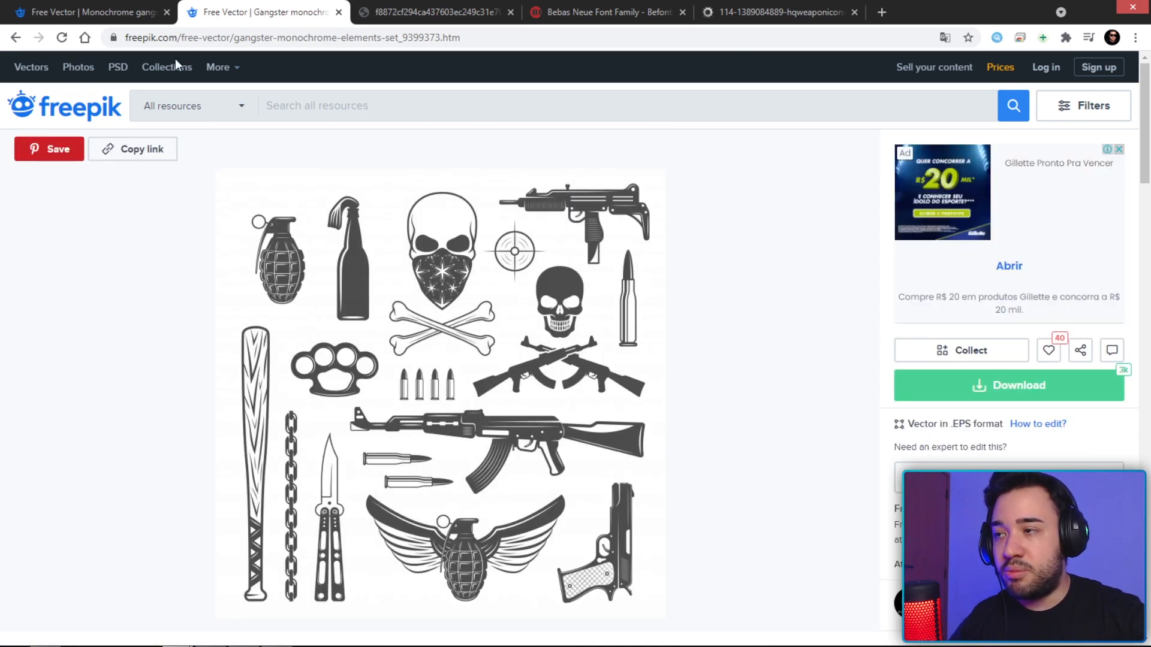
left_click(128, 14)
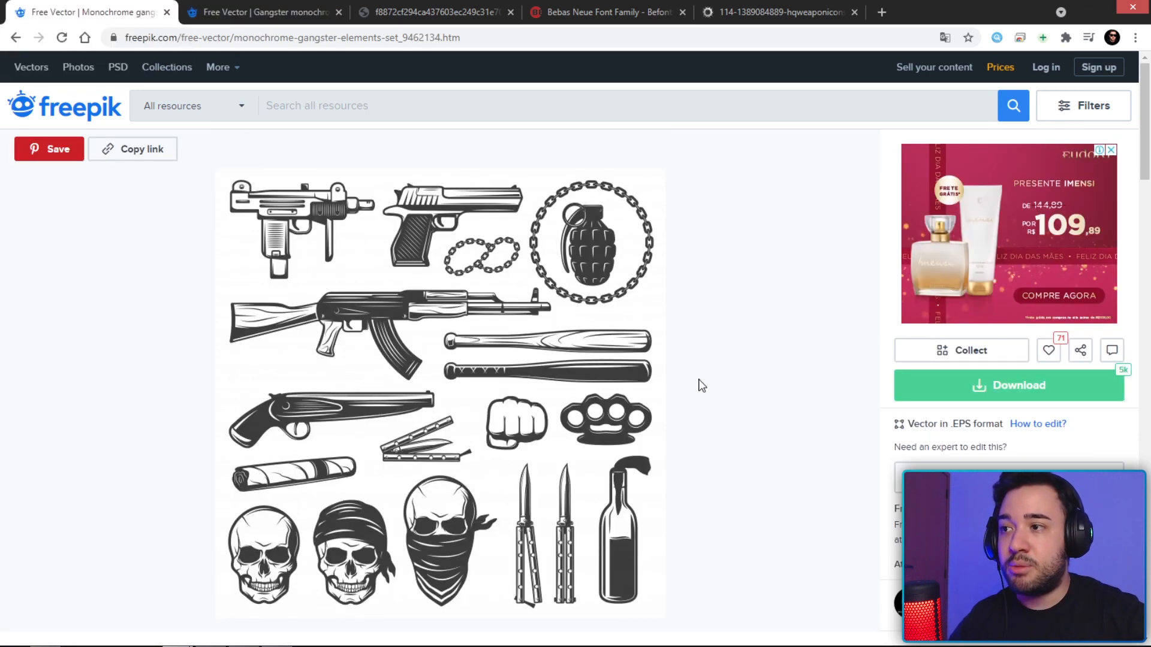
left_click(305, 7)
left_click(72, 7)
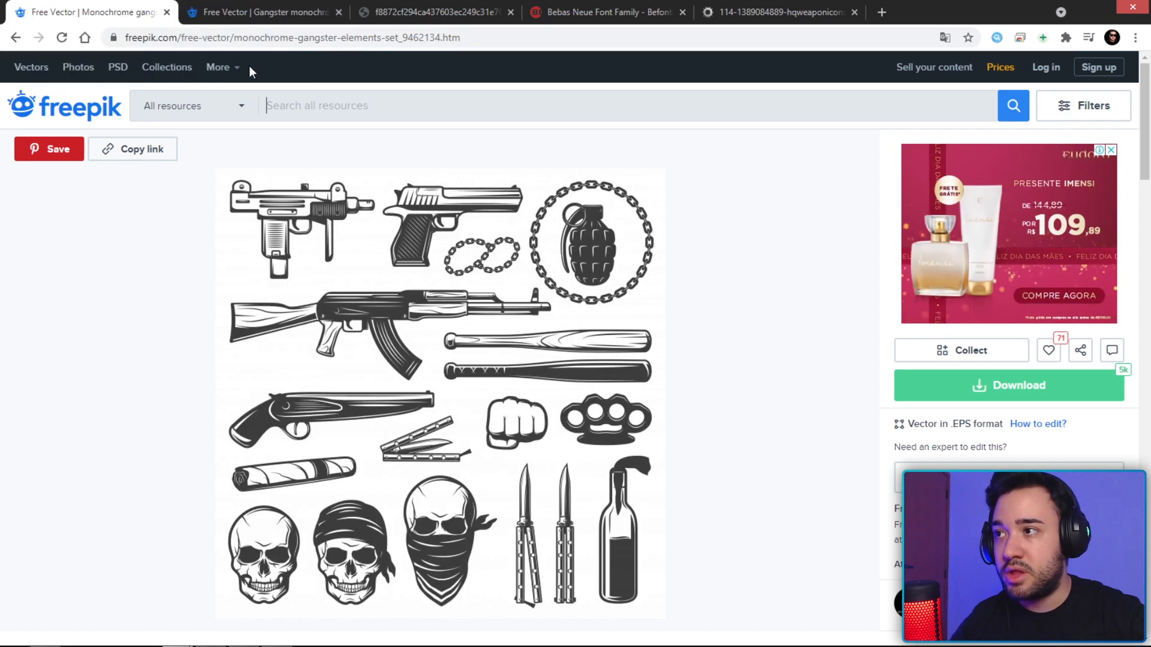
left_click(282, 12)
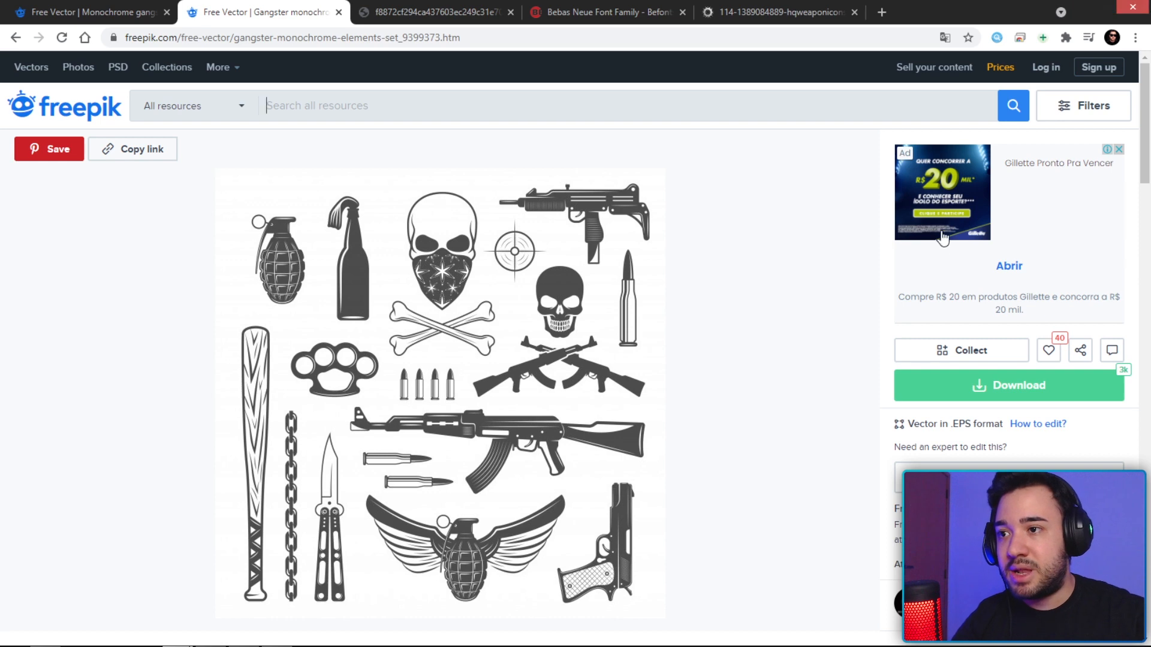
Download the free versions of both Freepik sets, Monochrome gangster elements and Gangster monochrome elements.
left_click(115, 9)
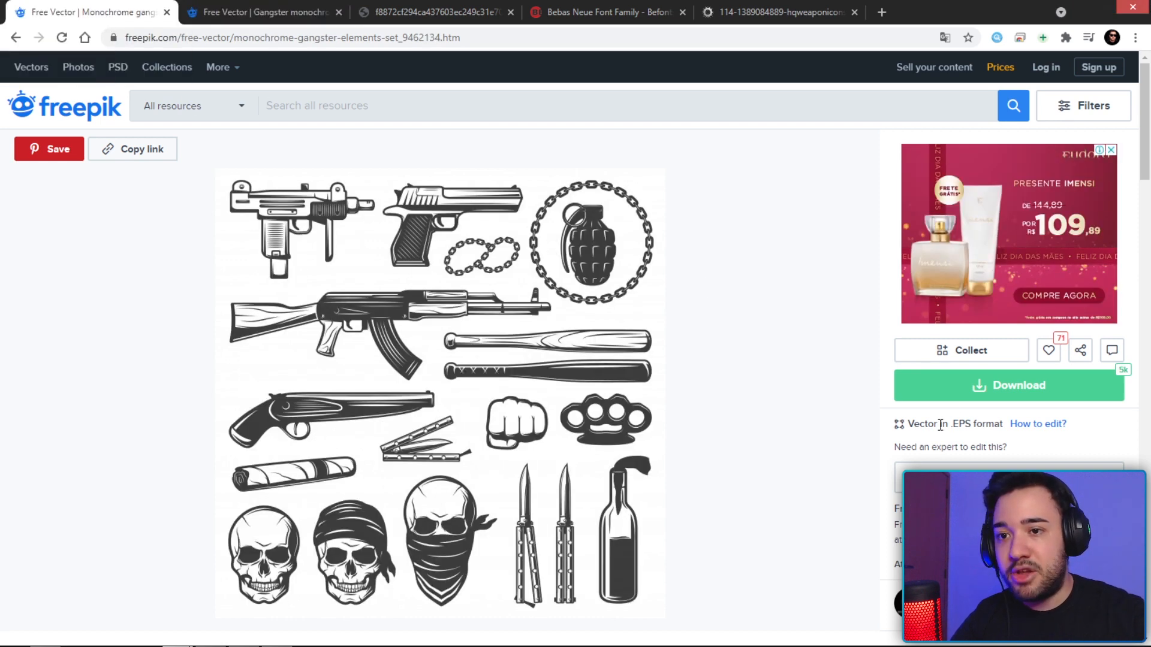
mouse_move(964, 390)
left_click(995, 501)
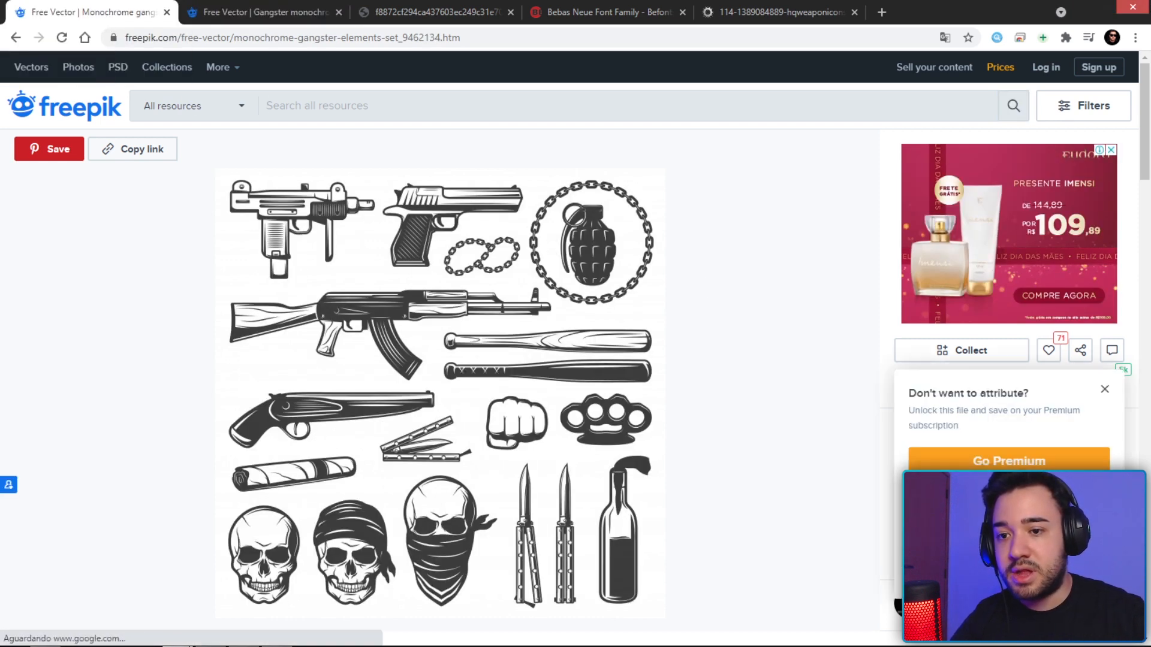
left_click(858, 152)
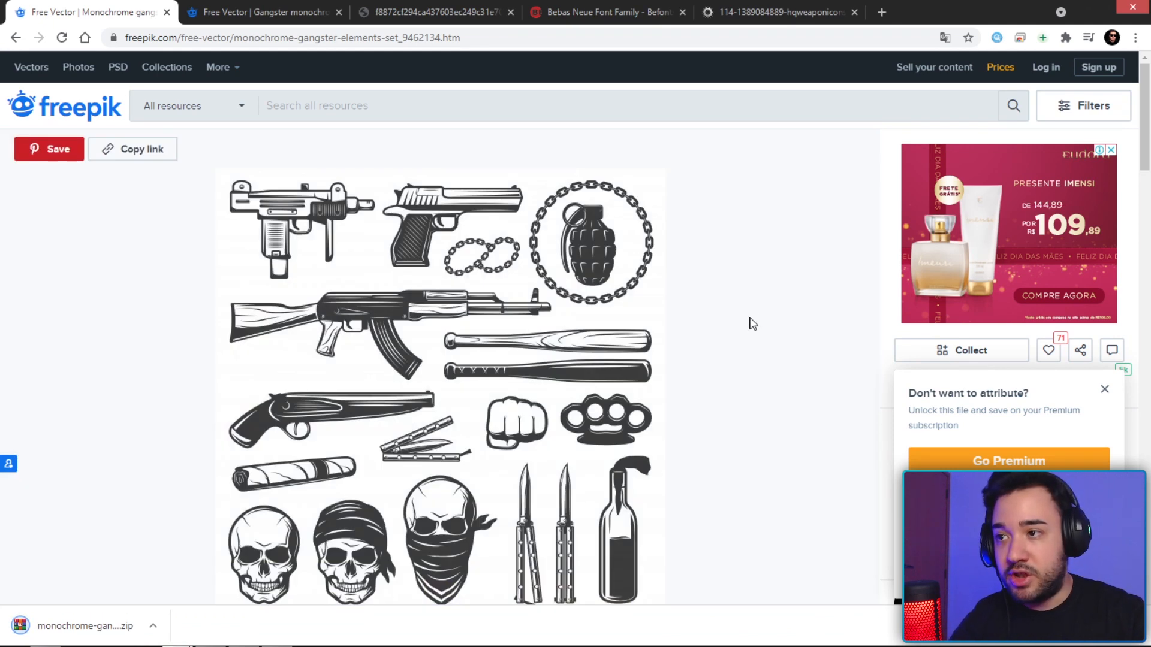
left_click(270, 15)
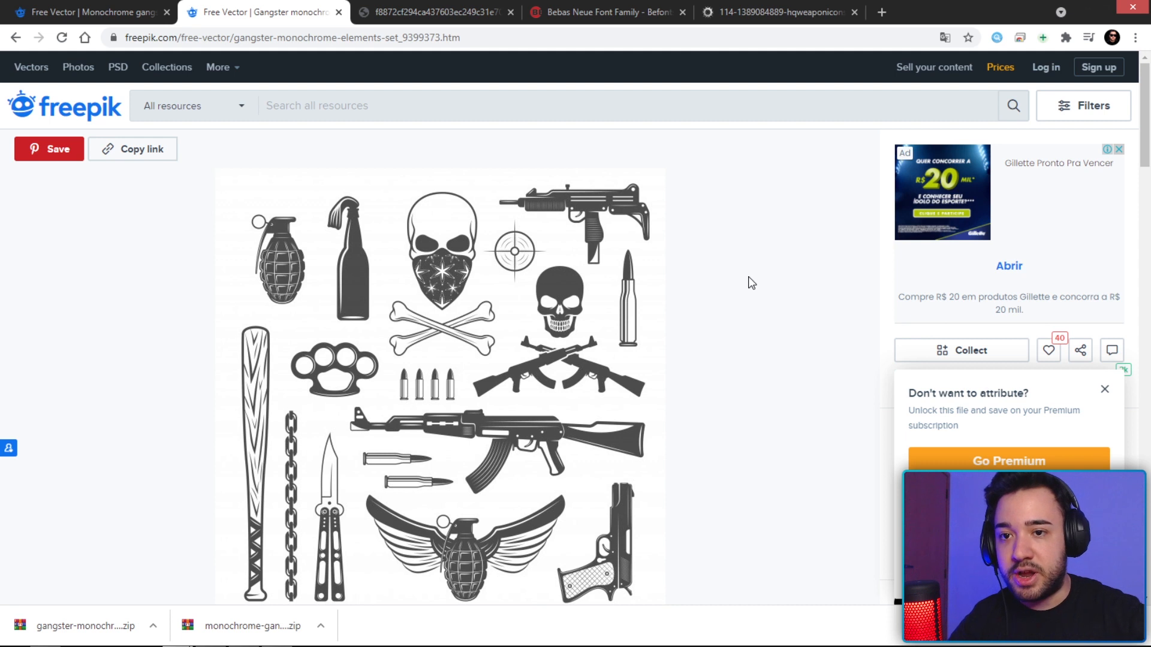
left_click(1104, 390)
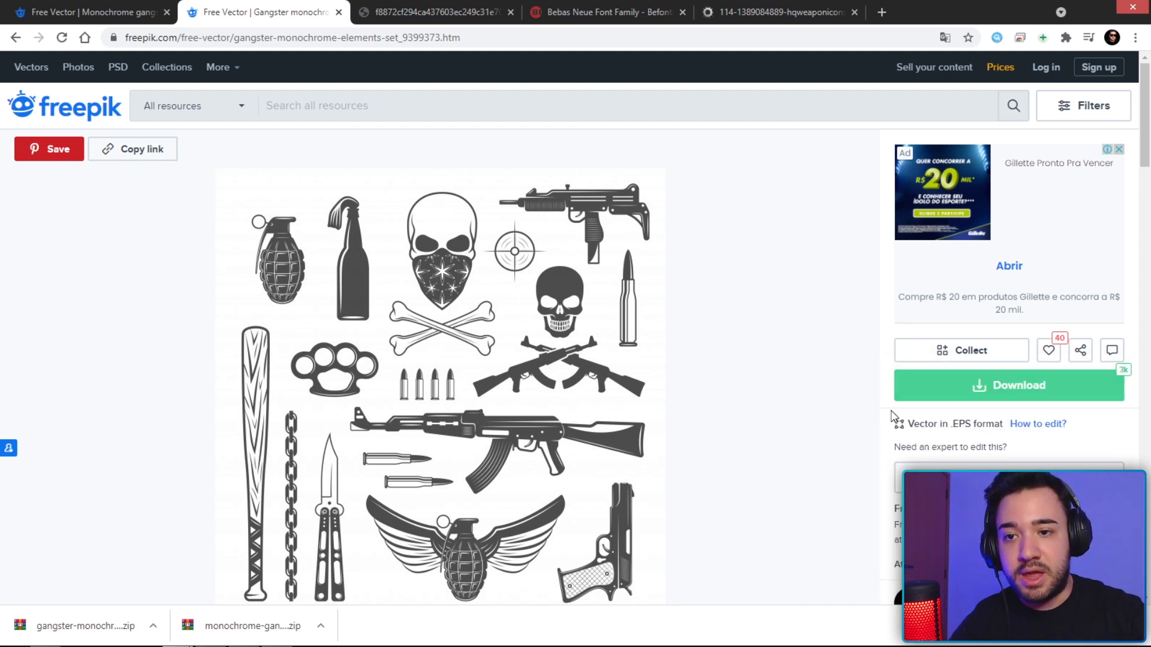
Examine the file format stated beside the download option on both Freepik vector pages.
left_click_drag(909, 423, 938, 423)
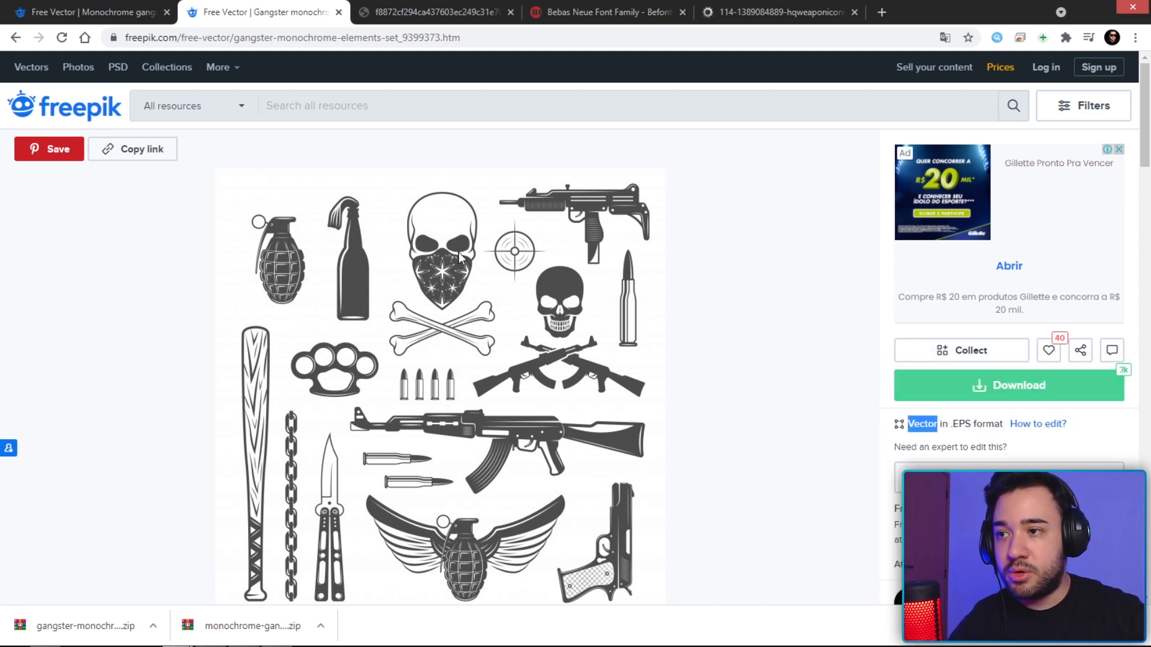
left_click(157, 10)
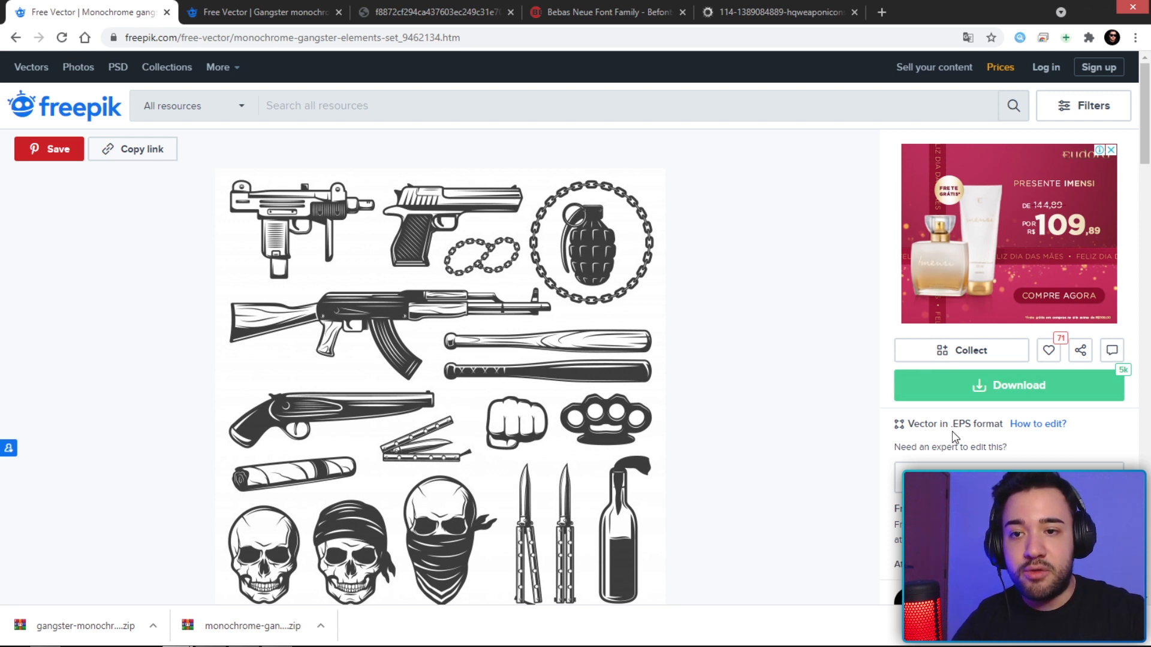
left_click_drag(956, 425, 973, 423)
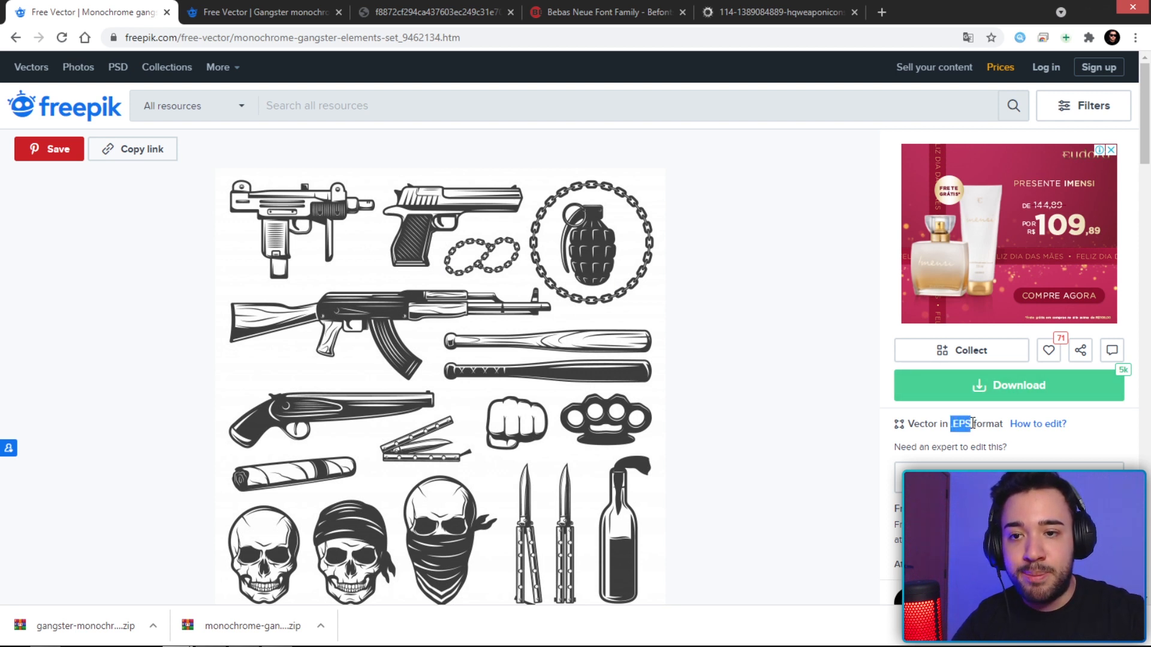
left_click(828, 390)
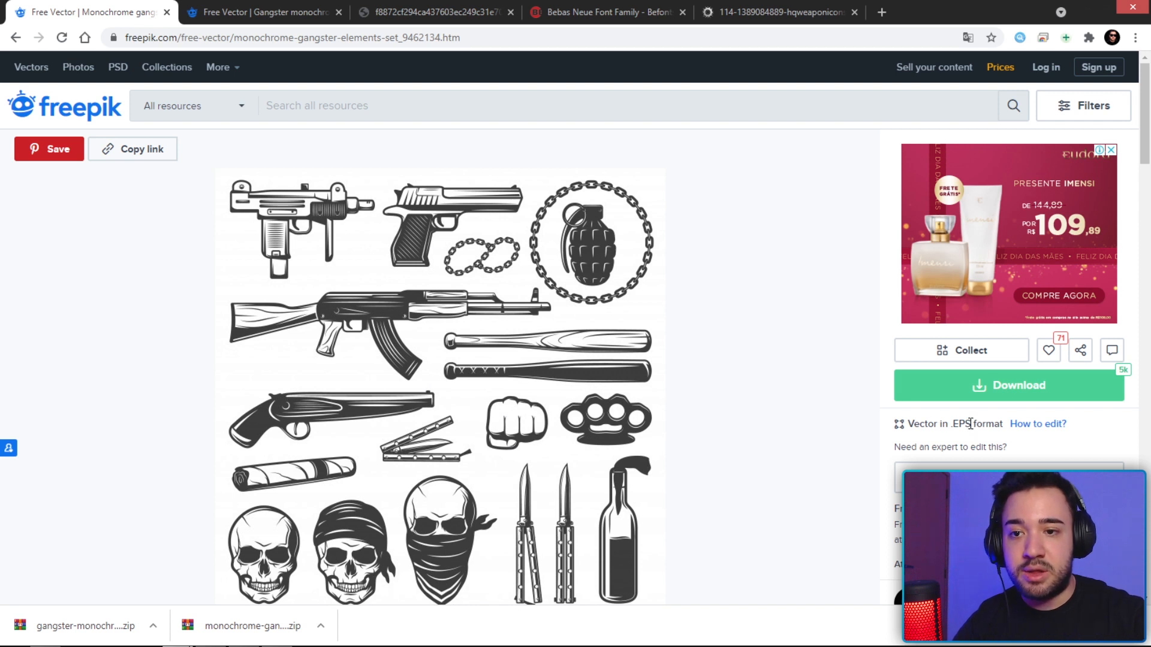
left_click_drag(970, 423, 948, 424)
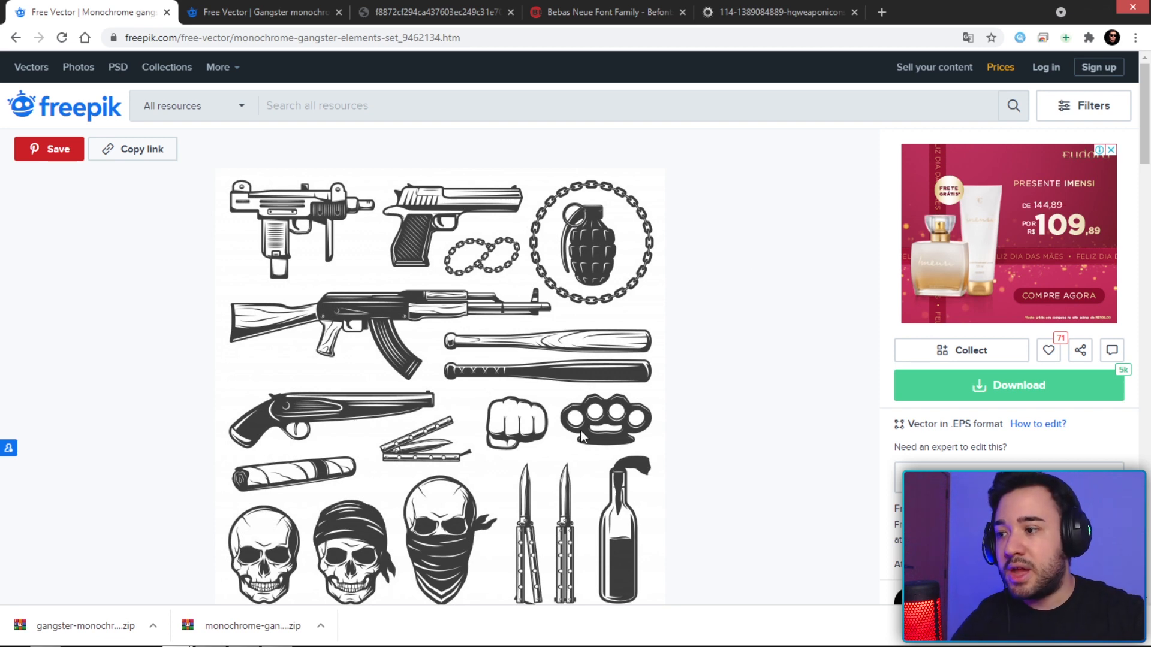
Open the downloaded monochrome-gangster-elements-set.zip archive and look over its 35811.eps and 35811.jpg files.
left_click(252, 626)
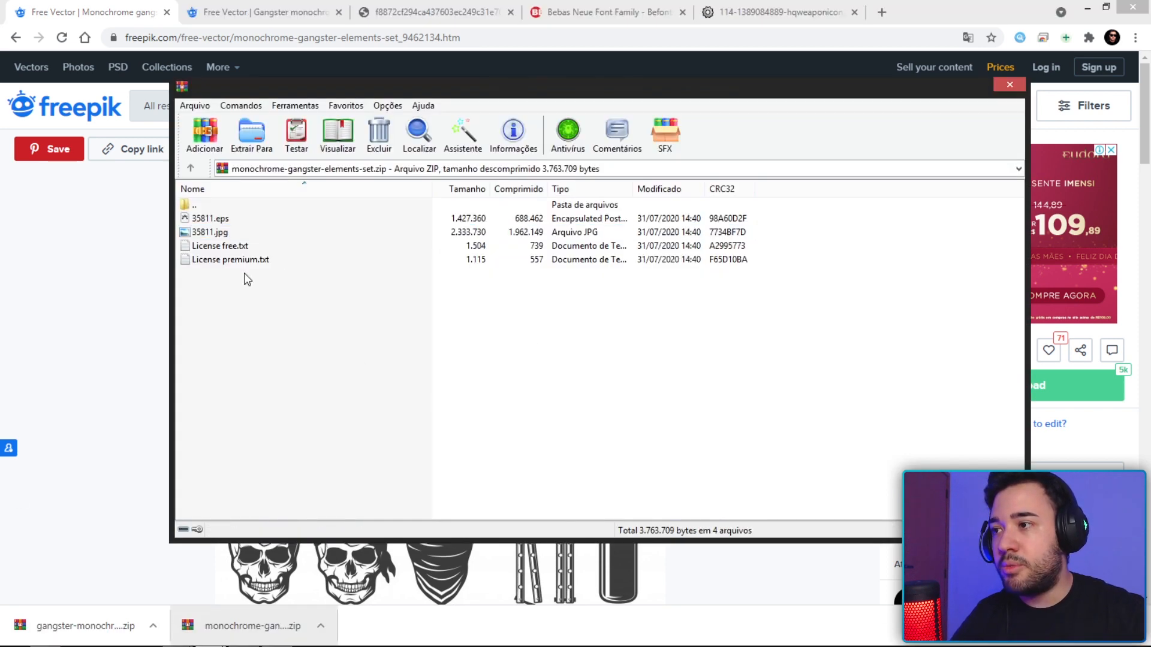
left_click(252, 233)
key("Up")
key("Down")
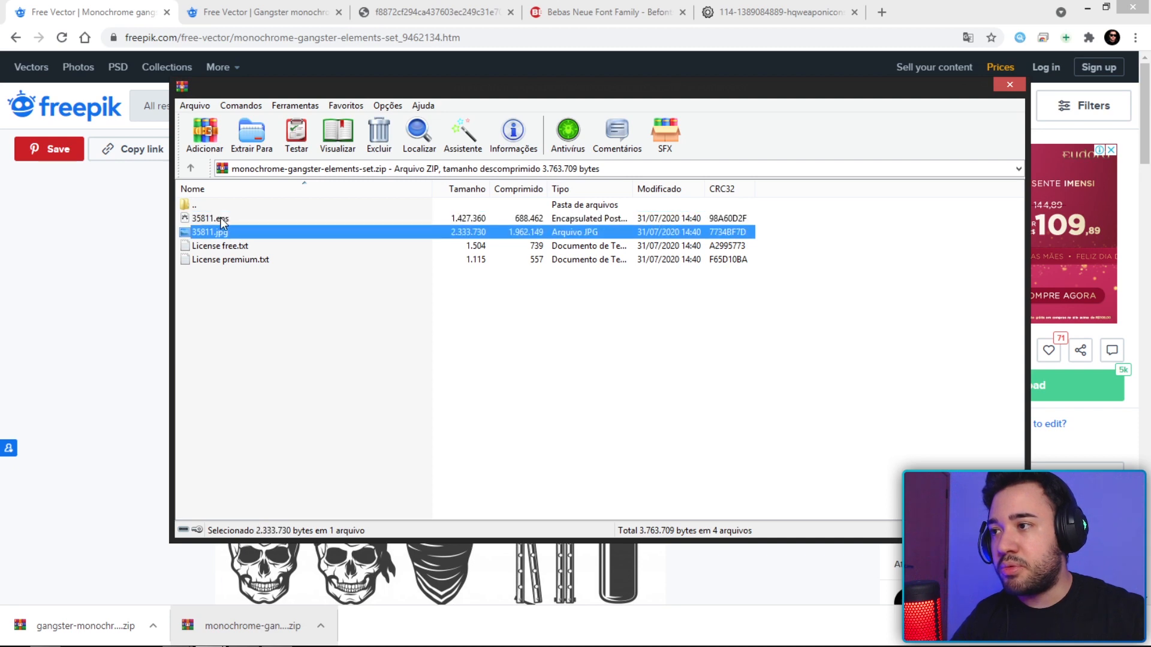
key("Up")
key("Down")
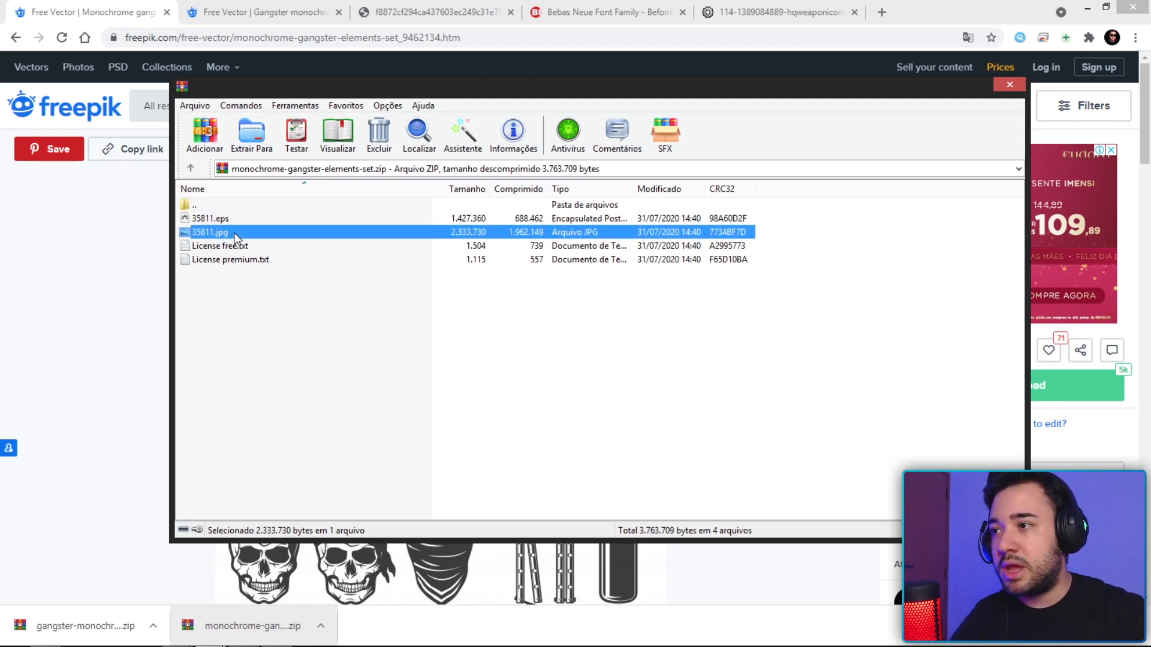
View 35811.jpg from the archive and inspect the weapon drawings up close.
double_click(236, 233)
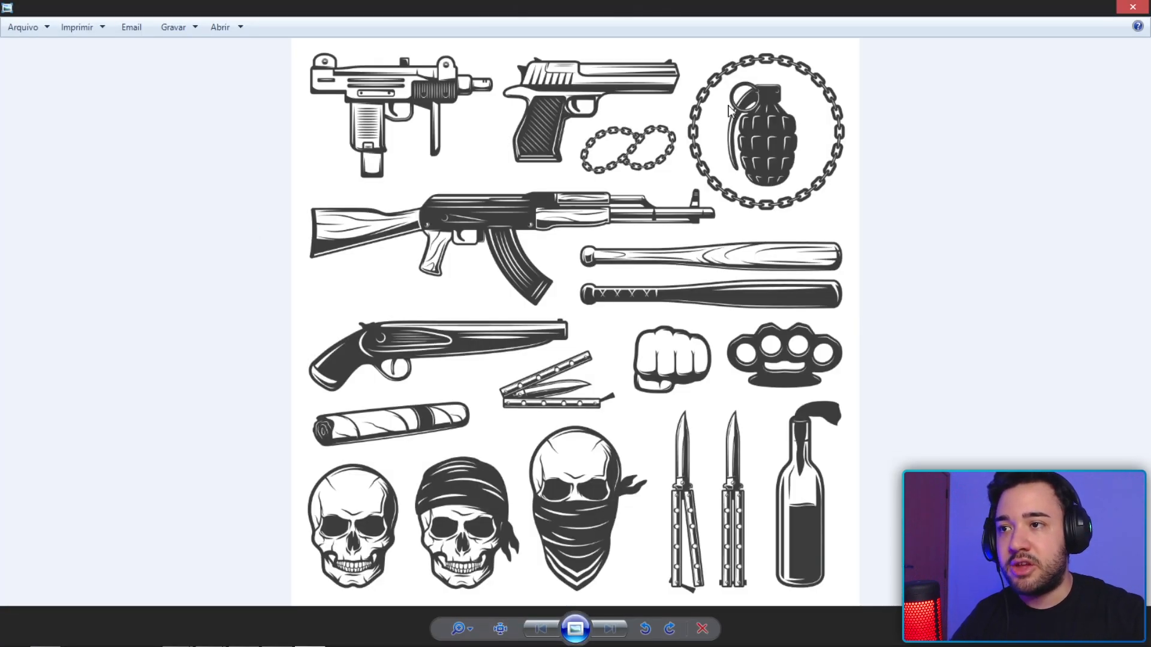
scroll(720, 88, "up", 2)
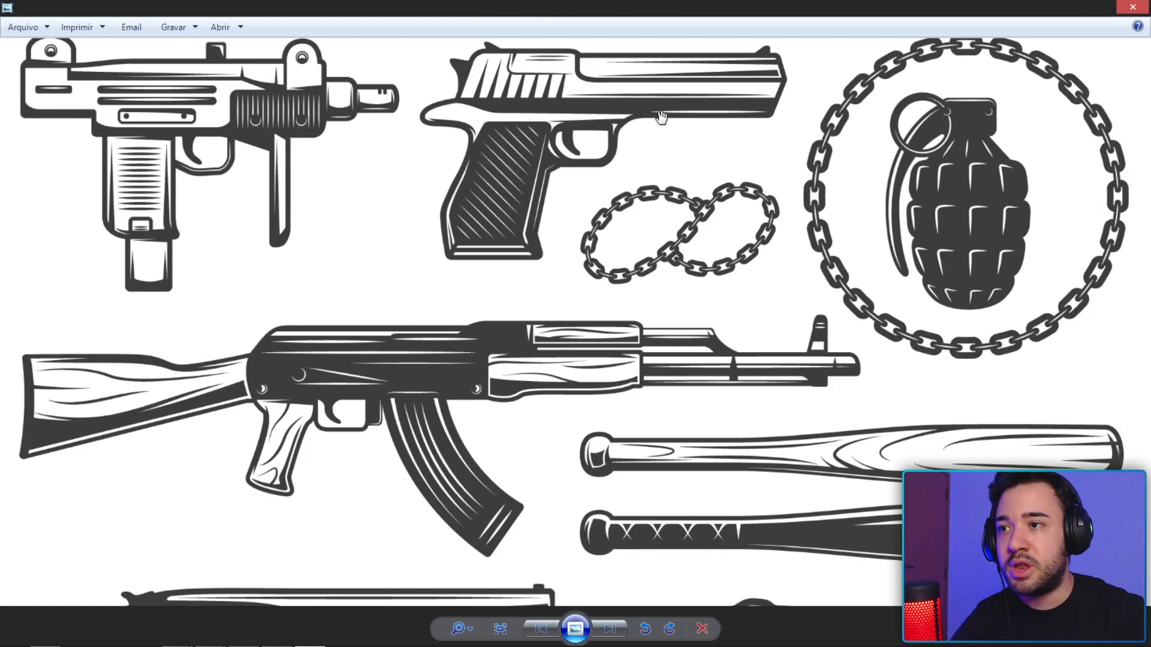
scroll(662, 117, "down", 1)
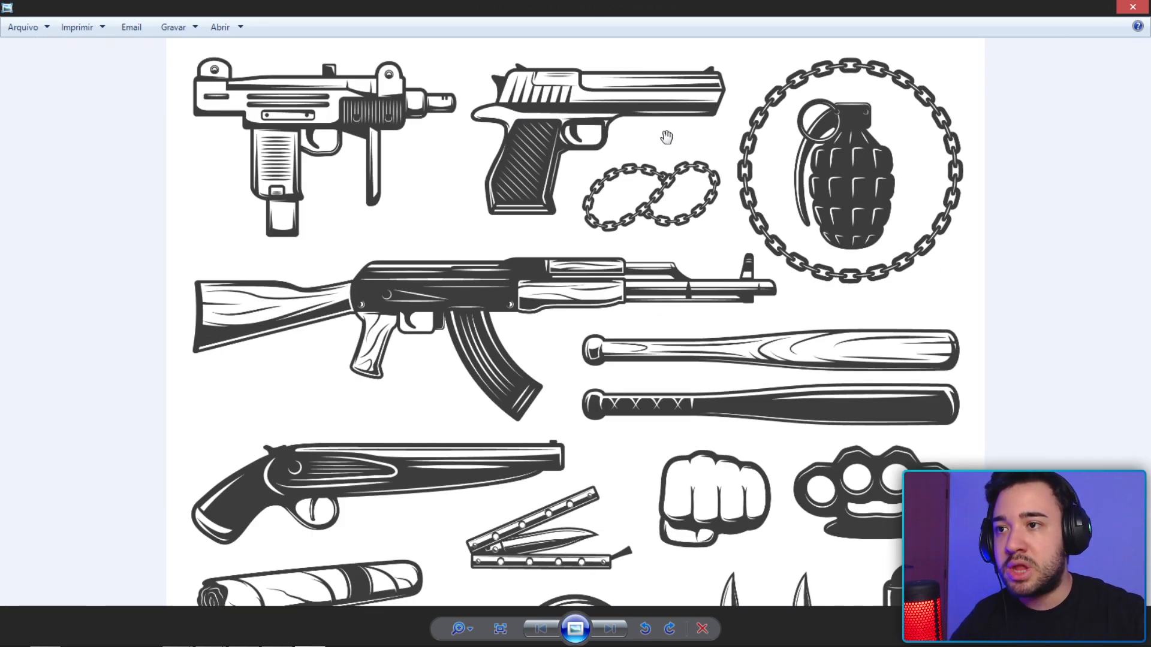
scroll(665, 131, "up", 2)
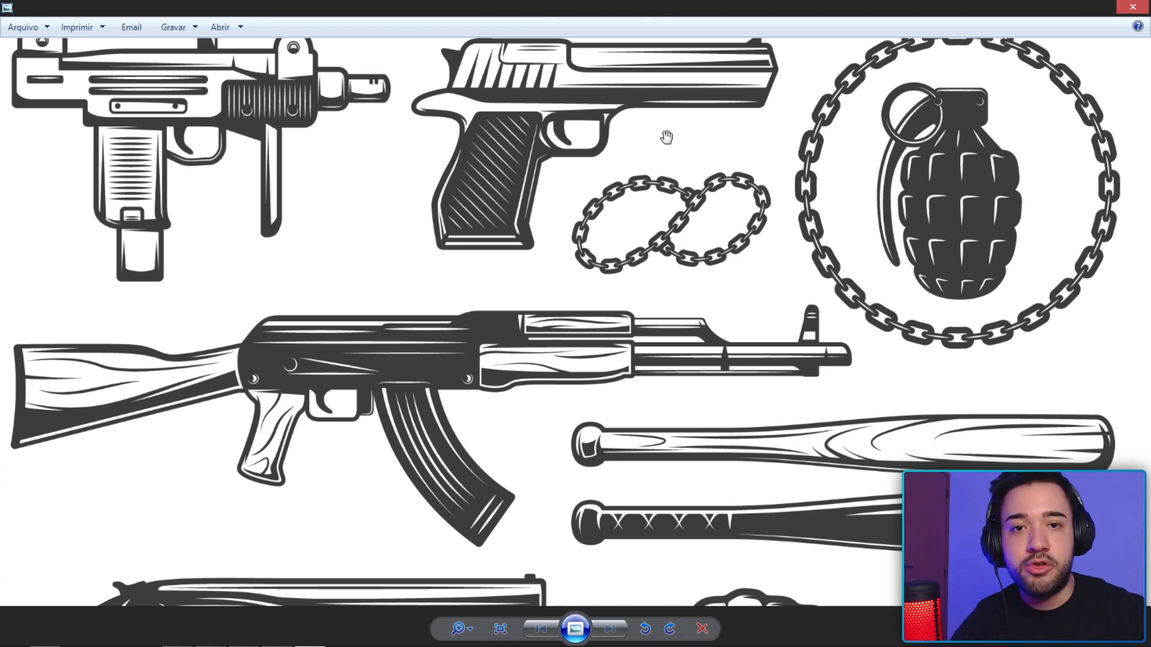
Examine the pistol and the surrounding weapon drawings in 35811.jpg, both up close and as a whole sheet.
scroll(666, 137, "up", 3)
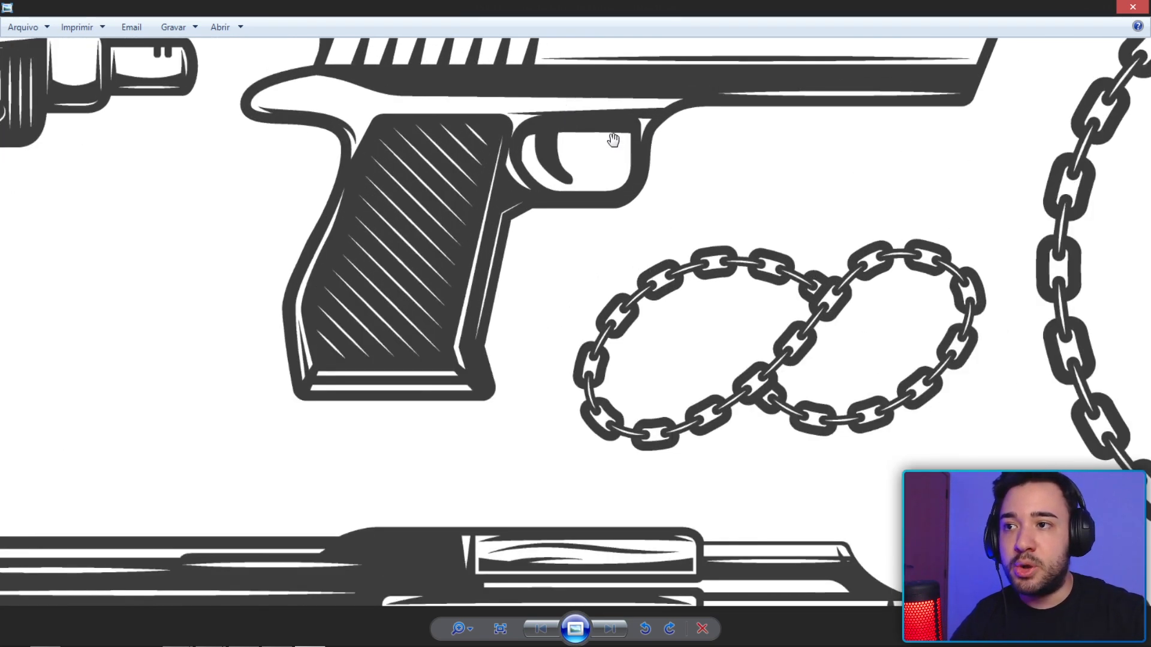
scroll(603, 234, "down", 2)
scroll(604, 235, "down", 2)
scroll(604, 235, "down", 3)
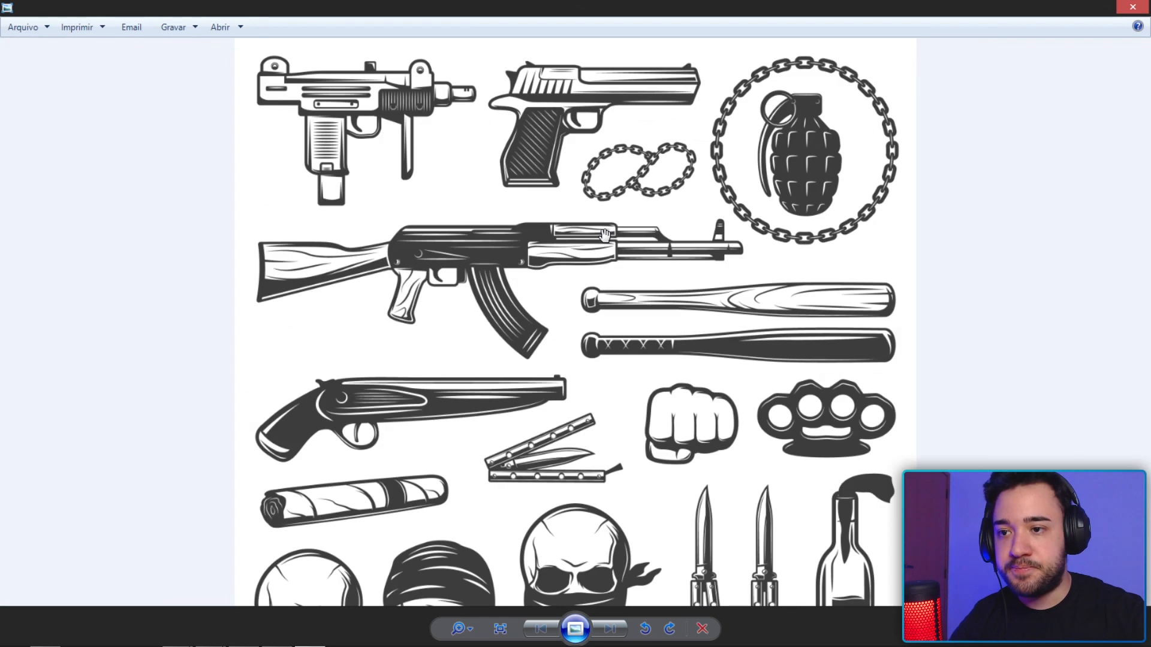
scroll(605, 236, "up", 3)
scroll(604, 236, "up", 1)
scroll(568, 123, "down", 2)
scroll(568, 122, "up", 2)
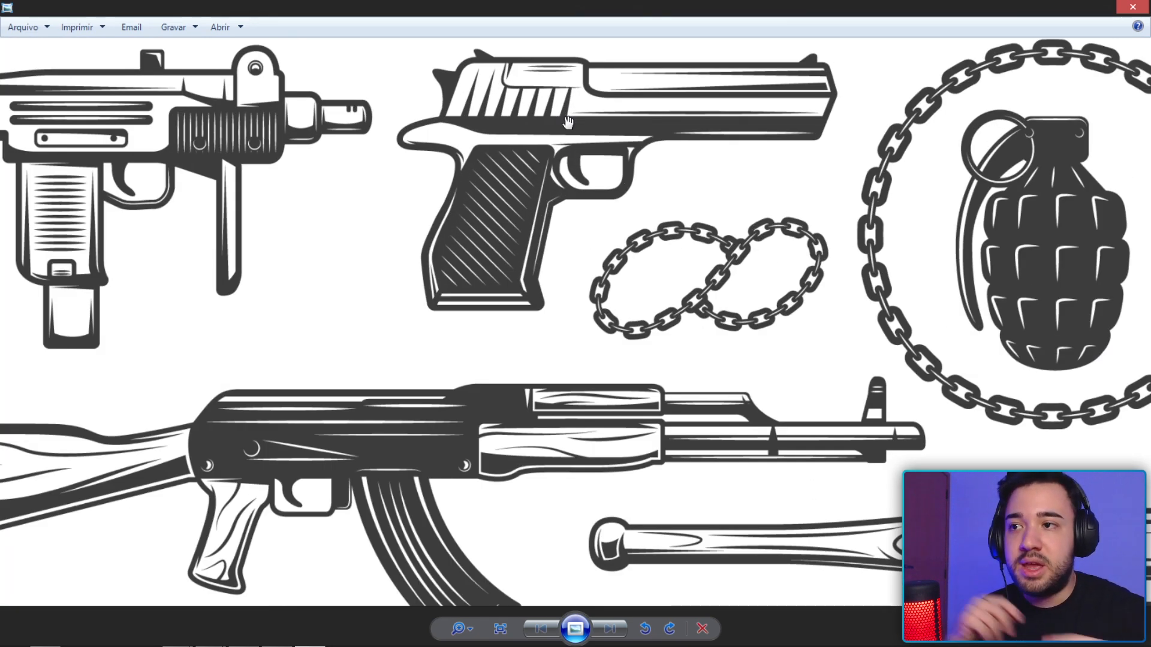
Check the pixel dimensions of 35811.jpg in its detailed file properties and close the properties.
right_click(610, 203)
left_click(677, 347)
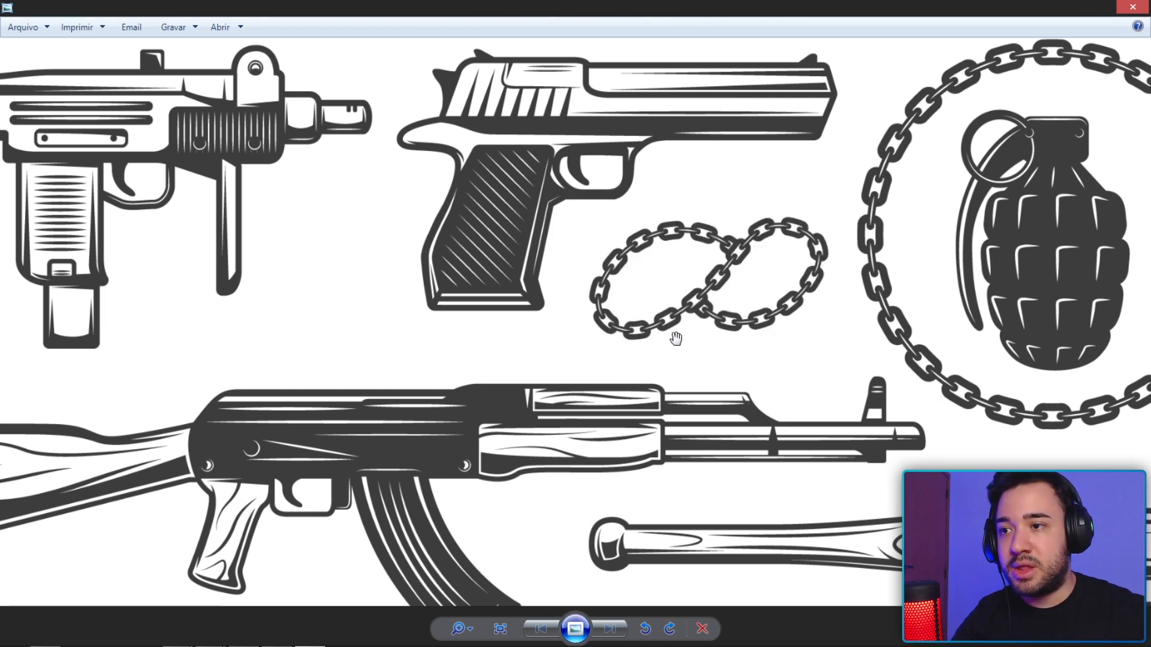
left_click(798, 315)
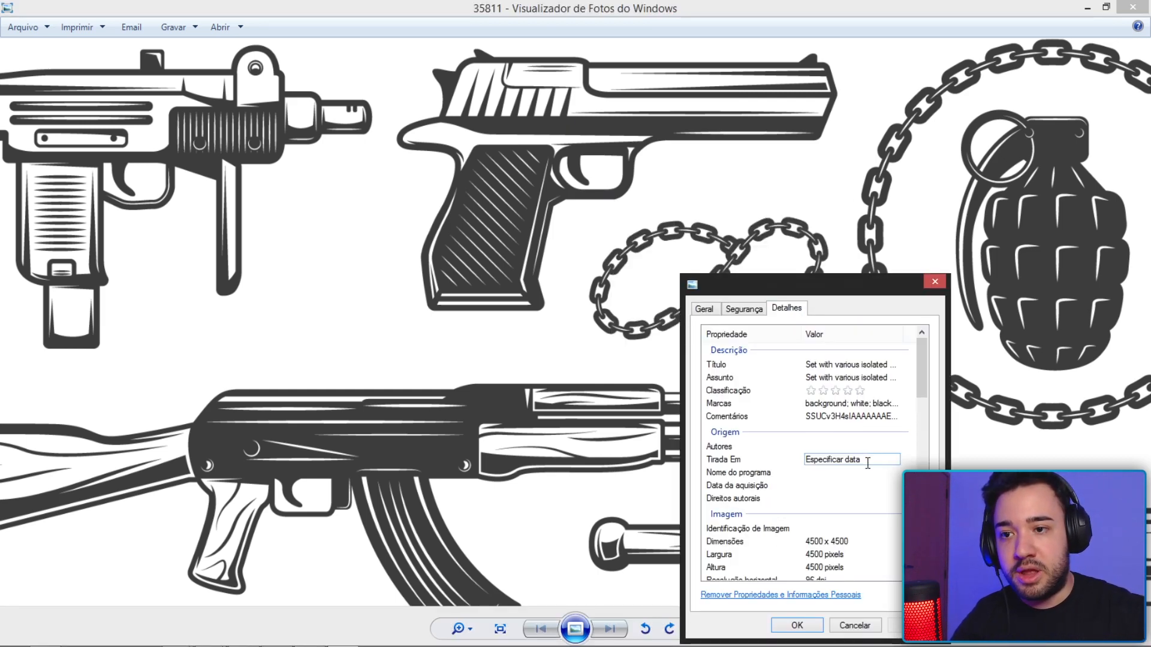
scroll(890, 556, "down", 3)
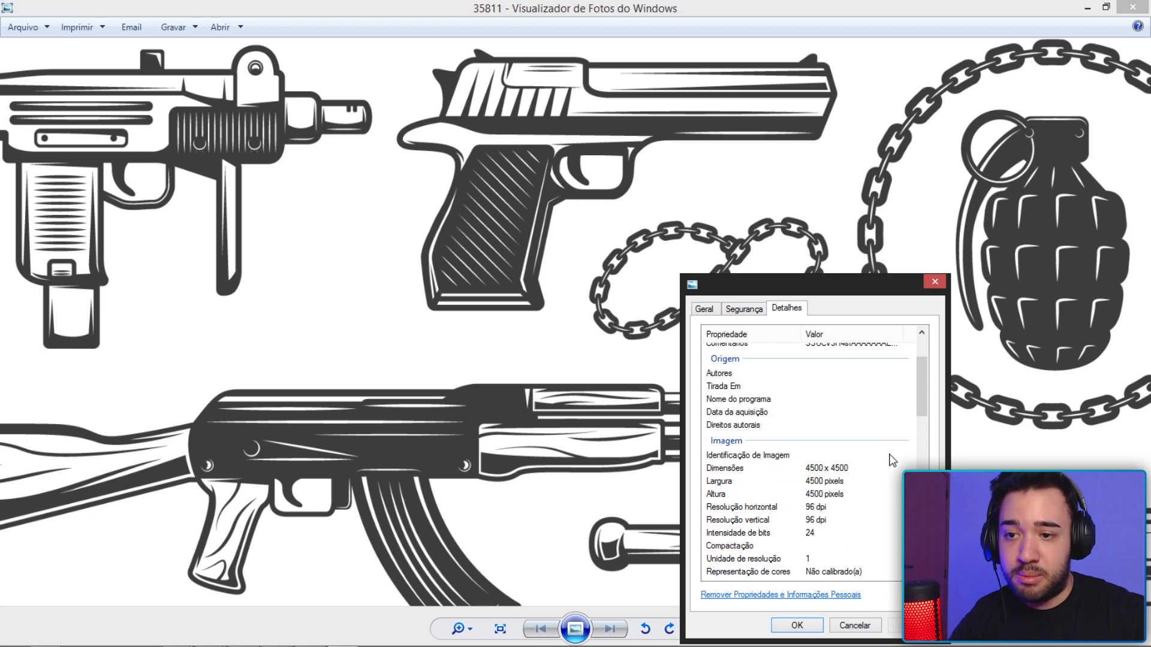
left_click(935, 282)
Inspect the edge quality of the pistol drawing around its trigger guard and grip at high magnification.
scroll(600, 209, "down", 5)
scroll(590, 205, "up", 6)
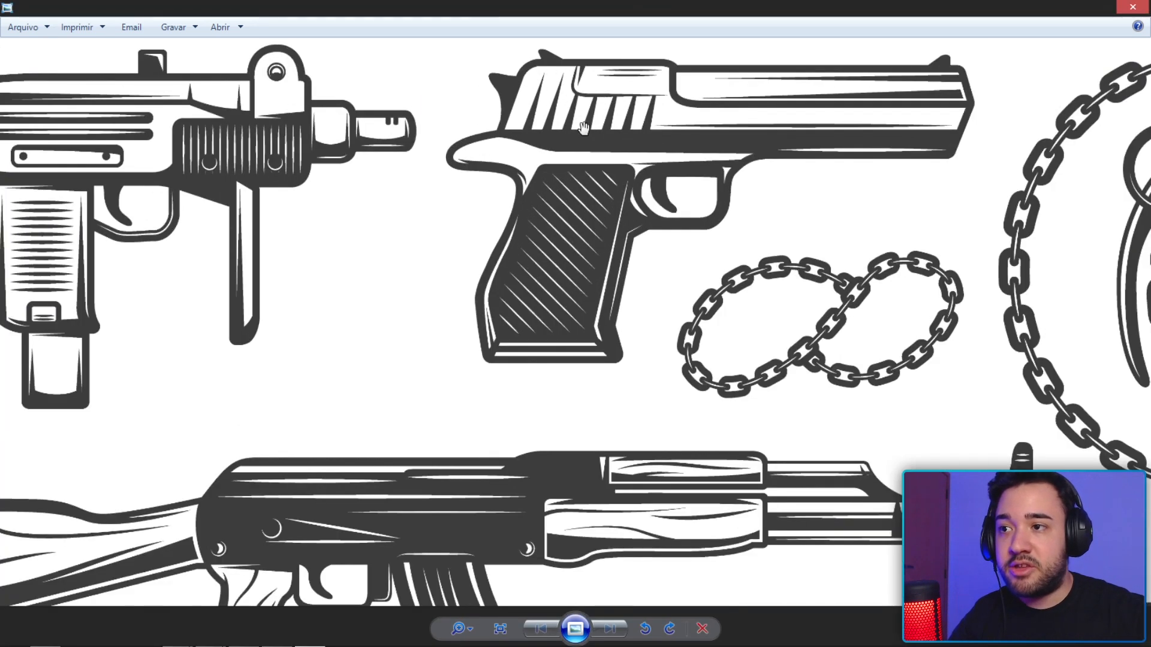
scroll(590, 206, "up", 1)
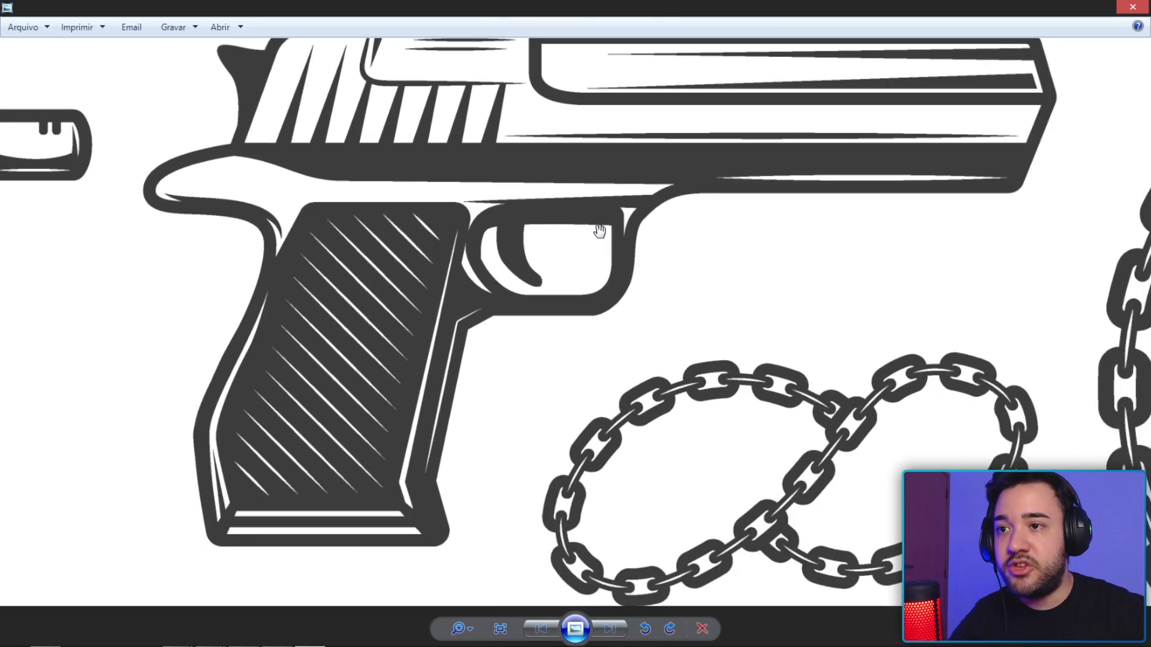
scroll(597, 252, "up", 1)
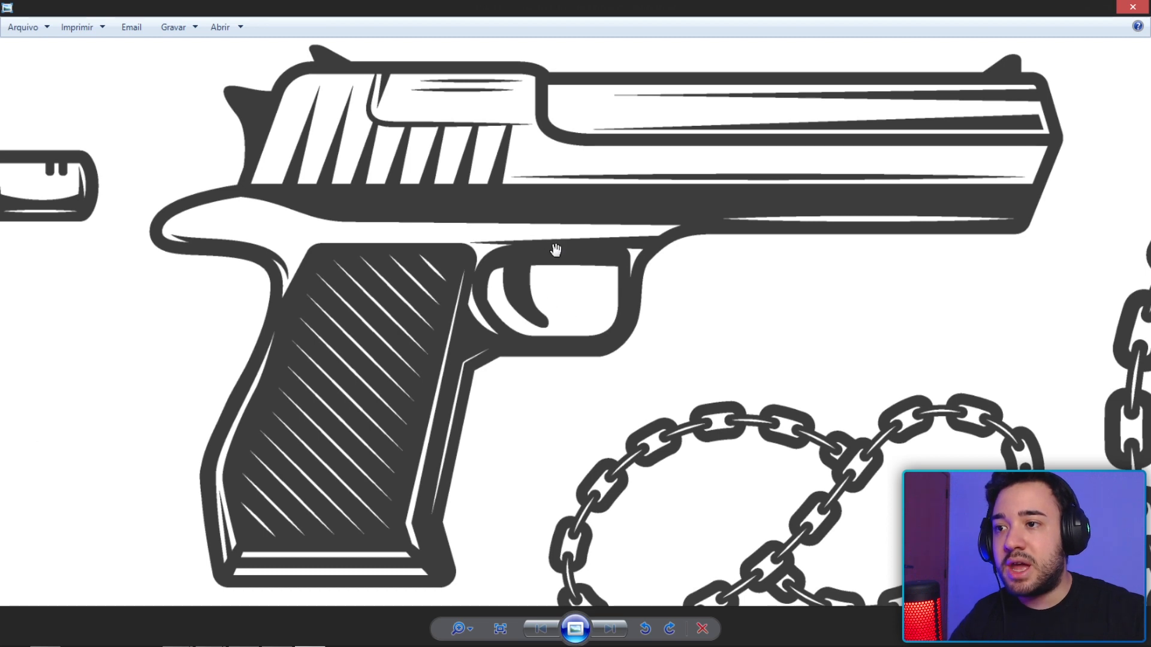
scroll(552, 258, "up", 4)
scroll(604, 303, "down", 1)
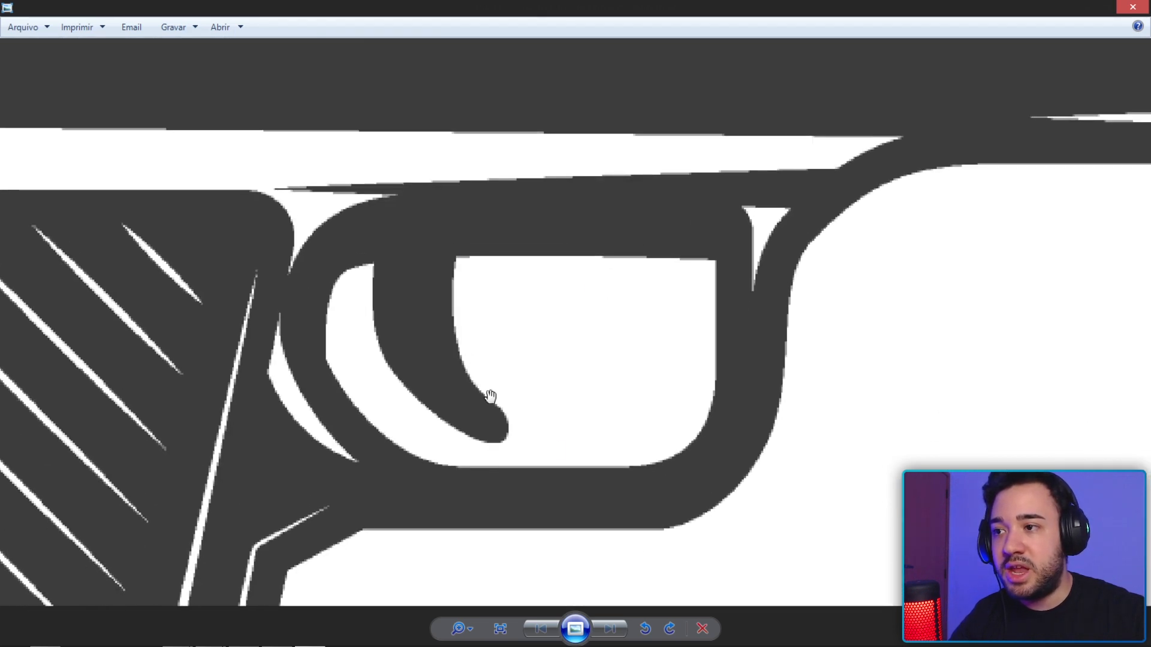
scroll(511, 367, "down", 2)
left_click_drag(515, 365, 737, 208)
left_click_drag(406, 473, 380, 390)
left_click_drag(668, 387, 587, 525)
scroll(736, 211, "down", 3)
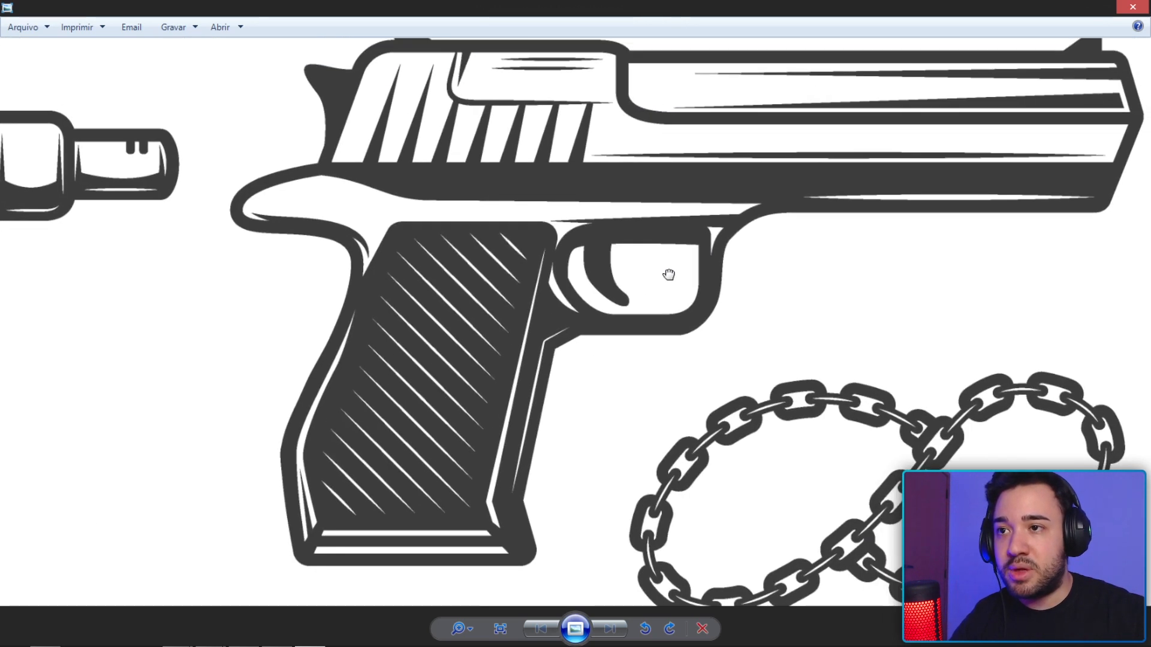
left_click_drag(669, 274, 636, 287)
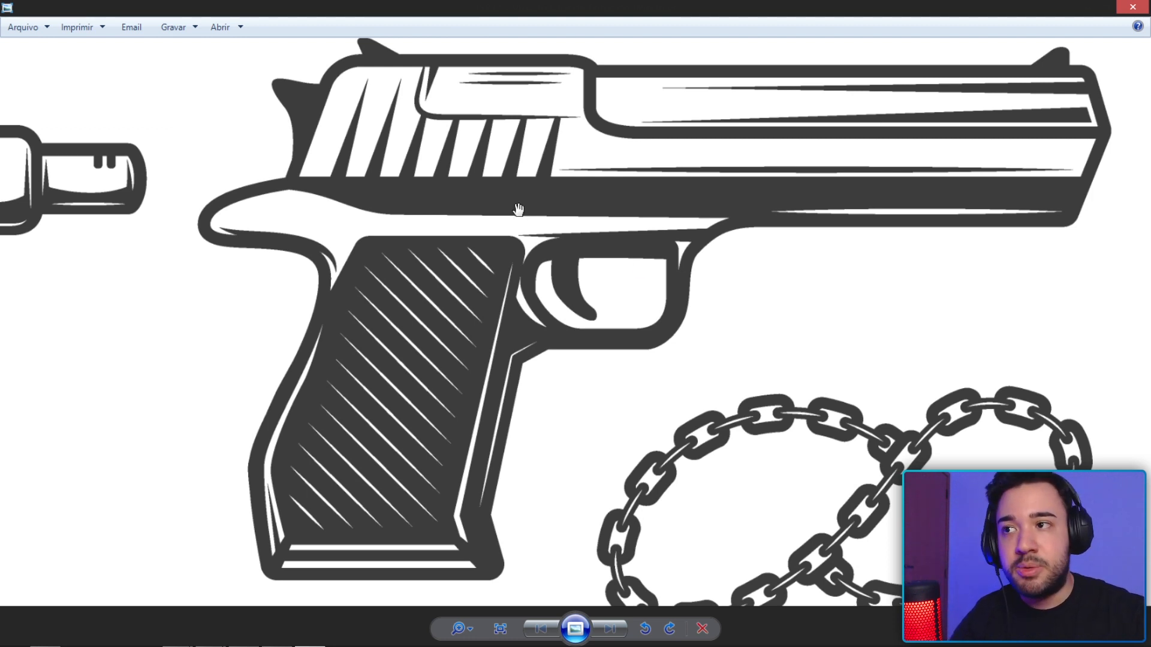
left_click_drag(651, 237, 618, 243)
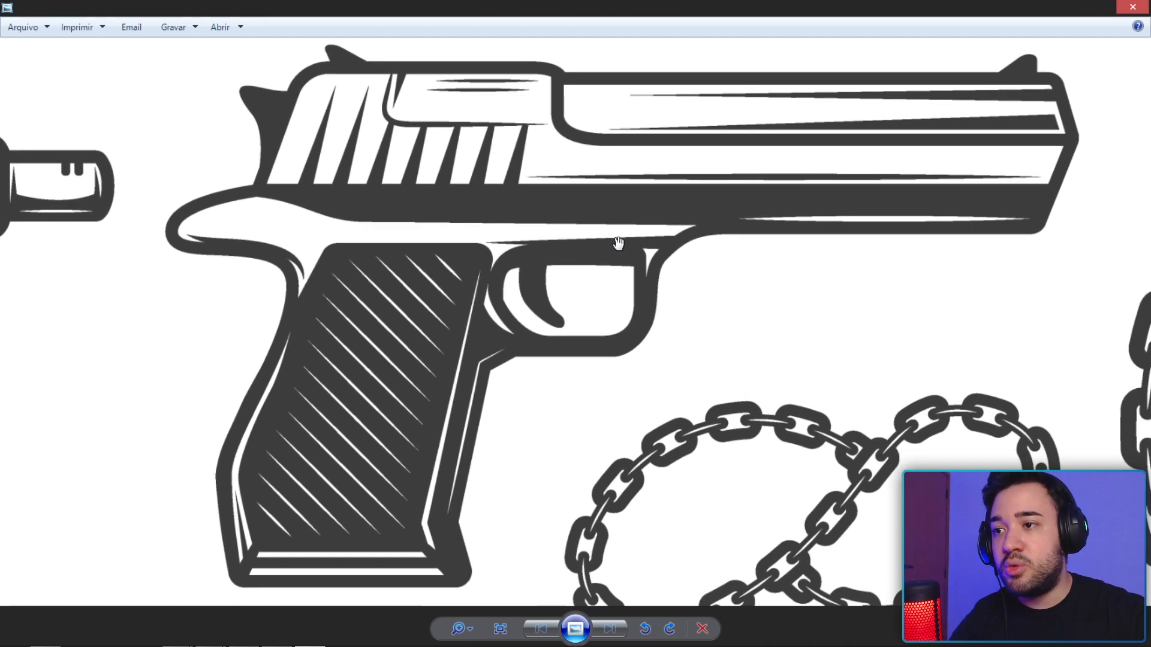
Close the image preview and open 35811.eps from the archive in Adobe Illustrator.
left_click(1133, 8)
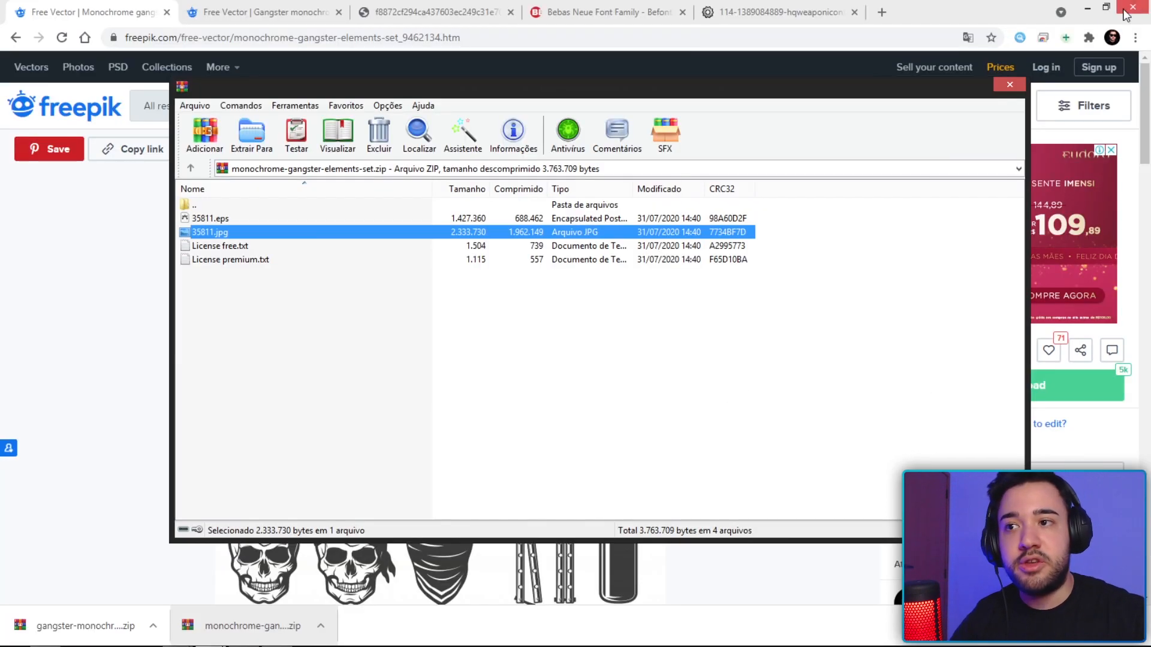
double_click(264, 218)
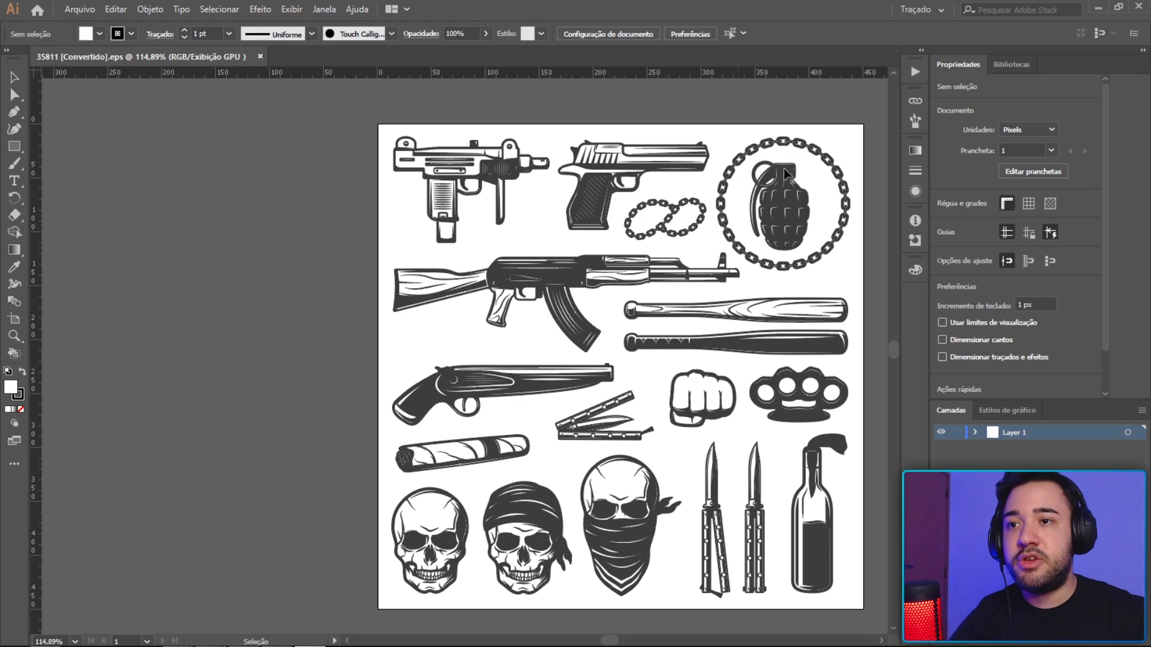
left_click_drag(808, 175, 722, 168)
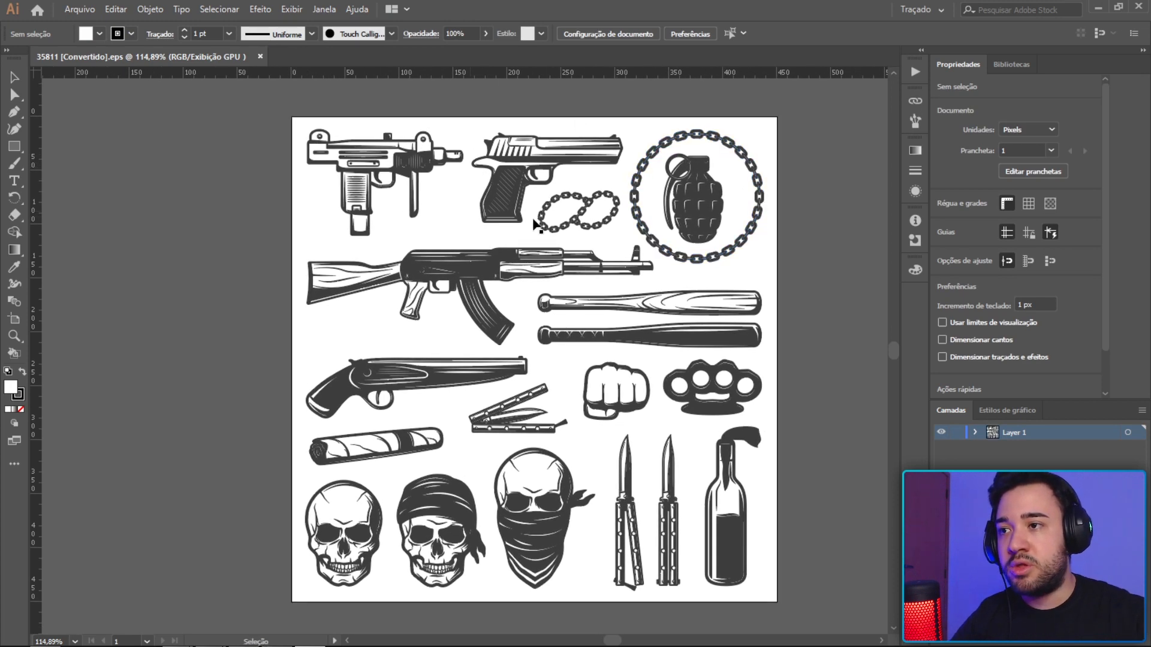
Select the pistol and submachine gun drawings in turn to examine how the vector artwork is grouped.
key("alt")
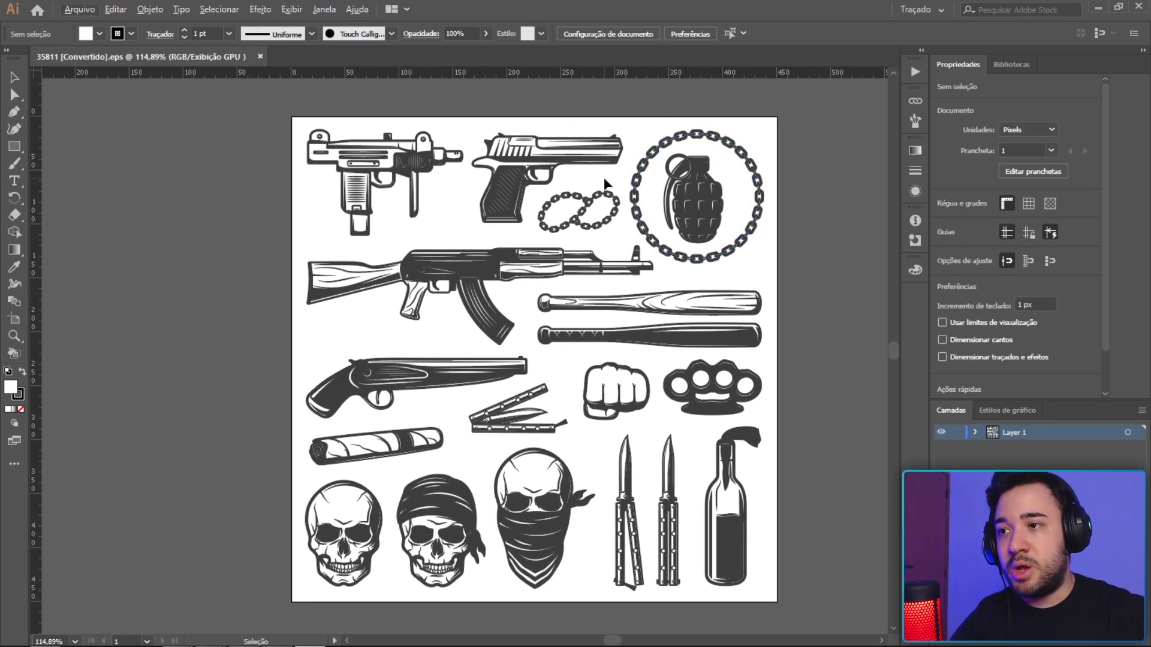
scroll(384, 107, "up", 3, "alt")
left_click(549, 139)
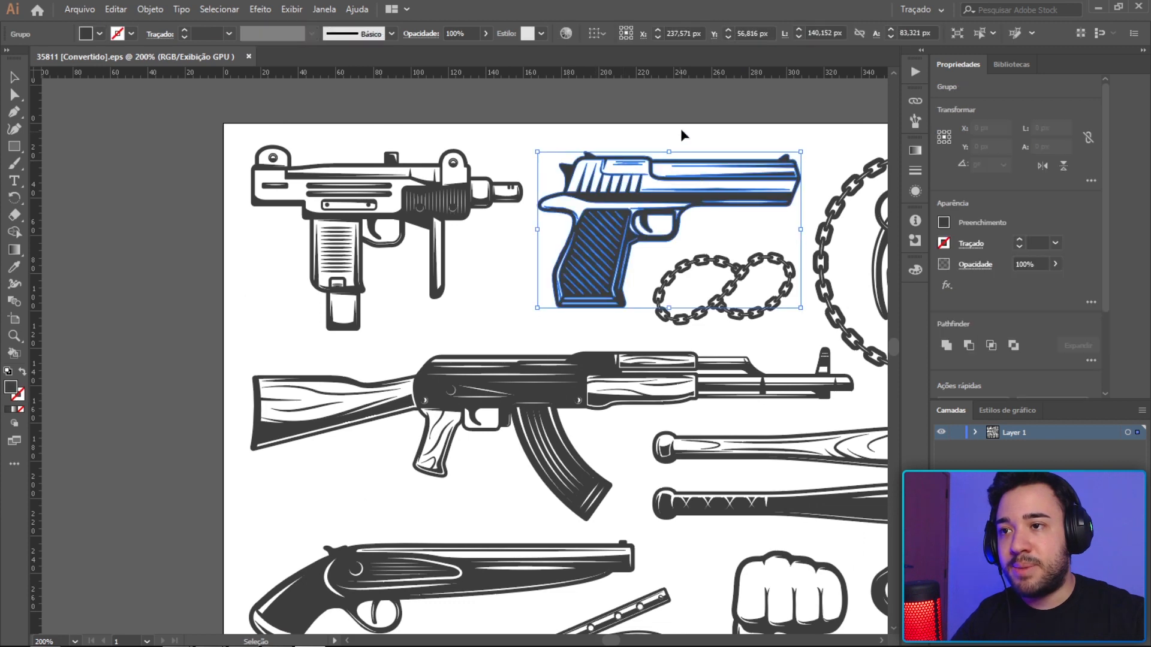
left_click_drag(679, 129, 605, 149)
scroll(602, 149, "up", 3, "alt")
left_click(565, 179)
scroll(529, 254, "down", 3, "alt")
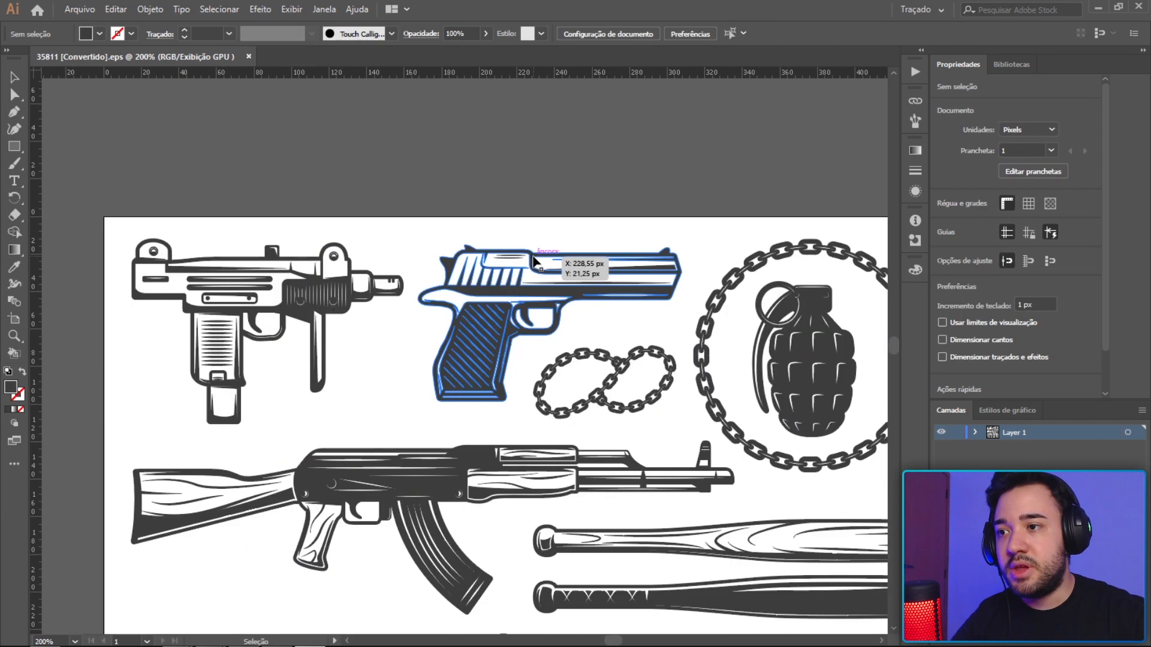
left_click(536, 267)
left_click(309, 291)
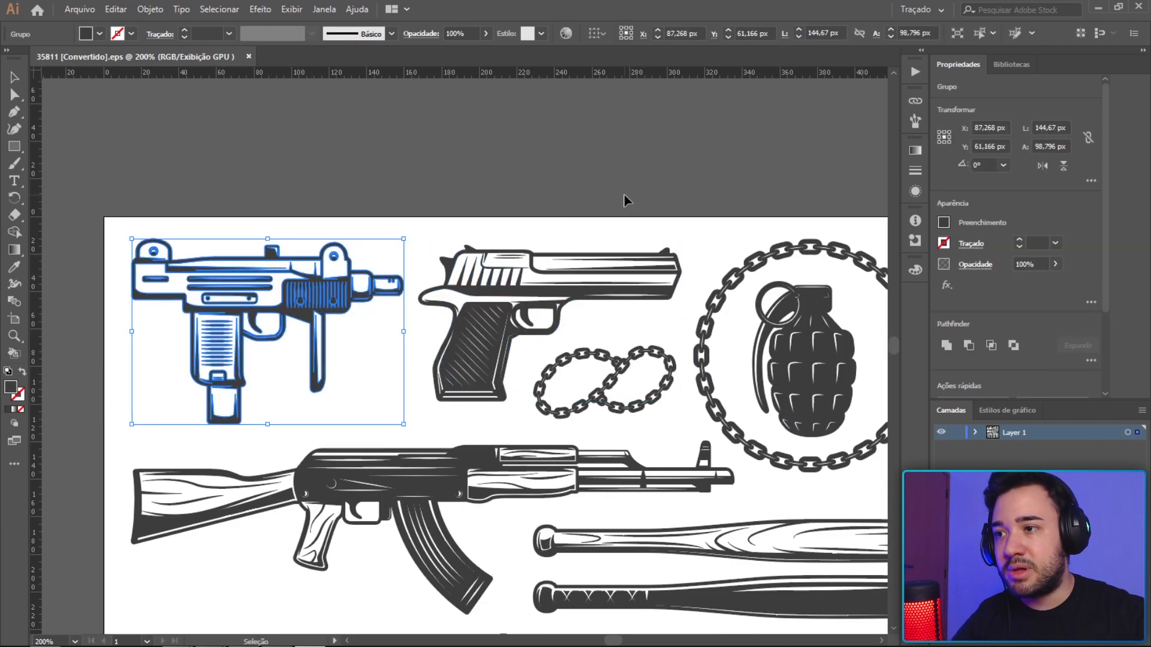
Try moving the pistol group up past the artboard's upper edge, and undo each move.
left_click(560, 297)
scroll(553, 204, "down", 3)
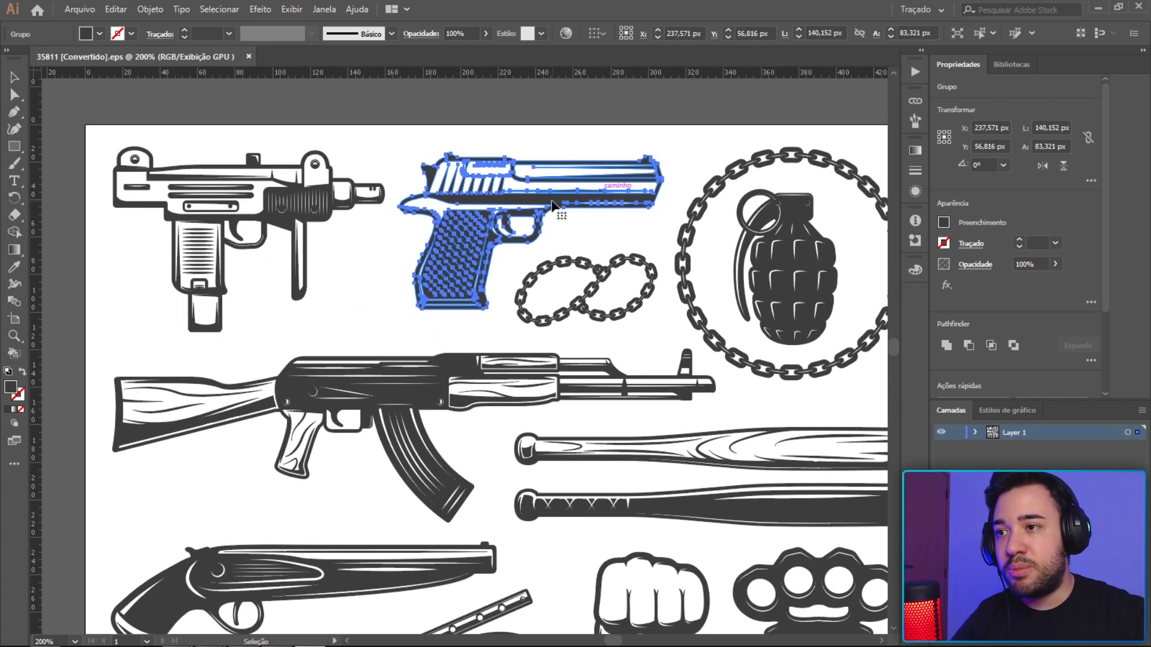
left_click_drag(552, 201, 500, 142)
scroll(616, 247, "down", 2, "alt")
scroll(562, 190, "up", 1, "alt")
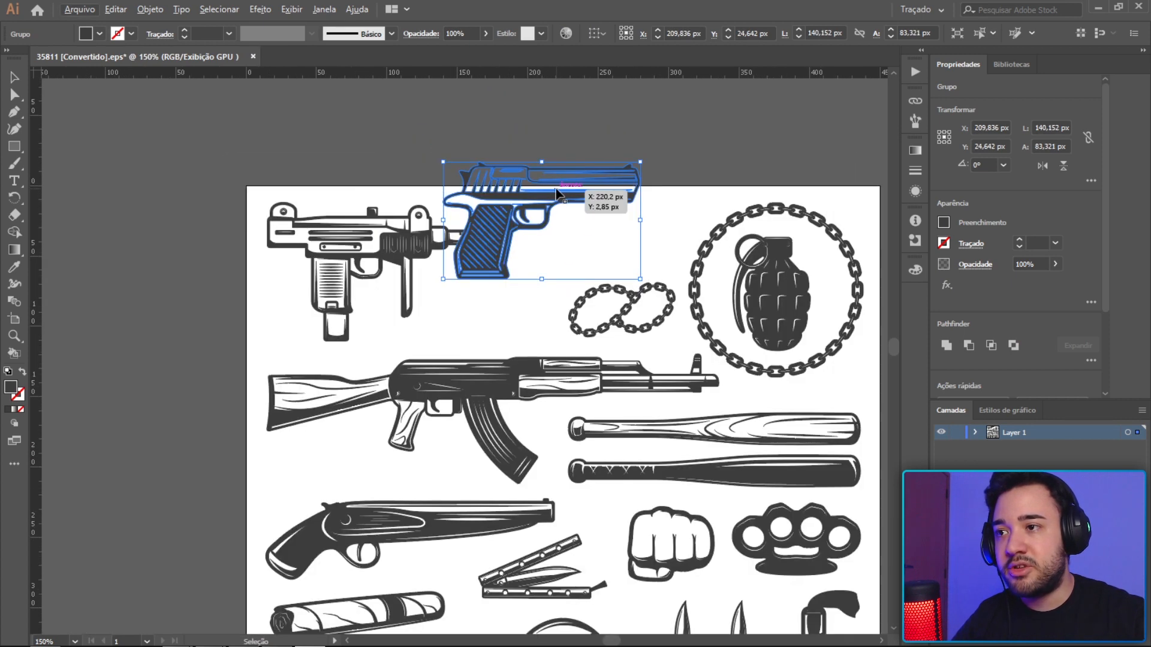
left_click_drag(558, 190, 572, 216)
key("ctrl+z")
scroll(523, 101, "up", 3, "alt")
key("ctrl+z")
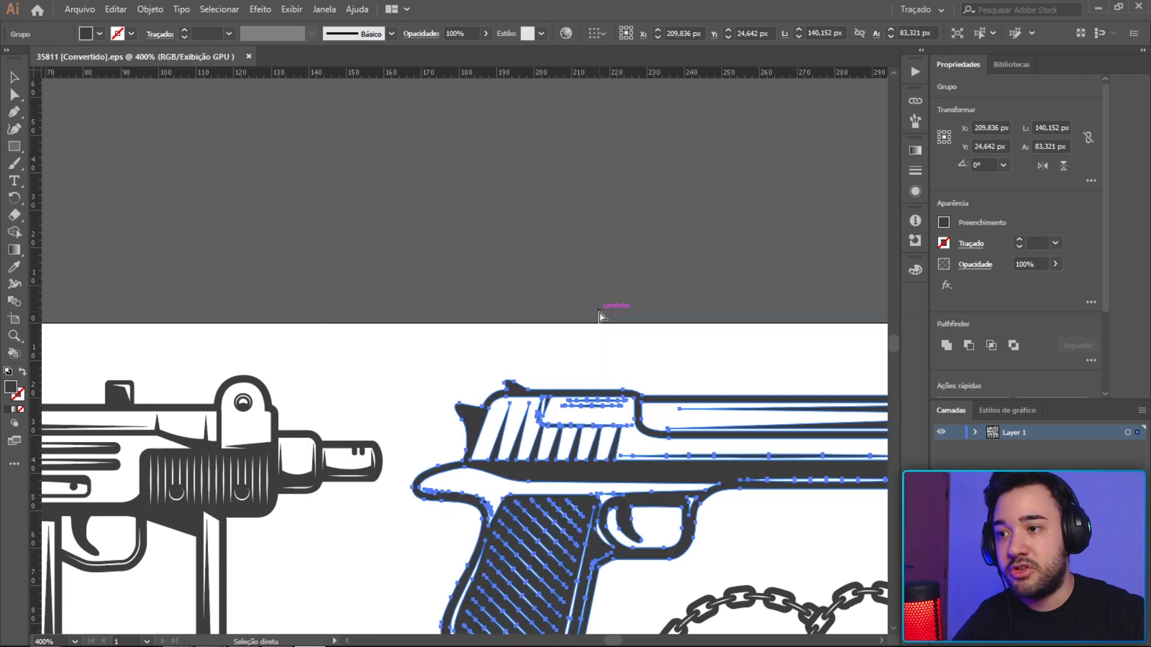
scroll(684, 331, "down", 3, "alt")
left_click_drag(722, 291, 593, 160)
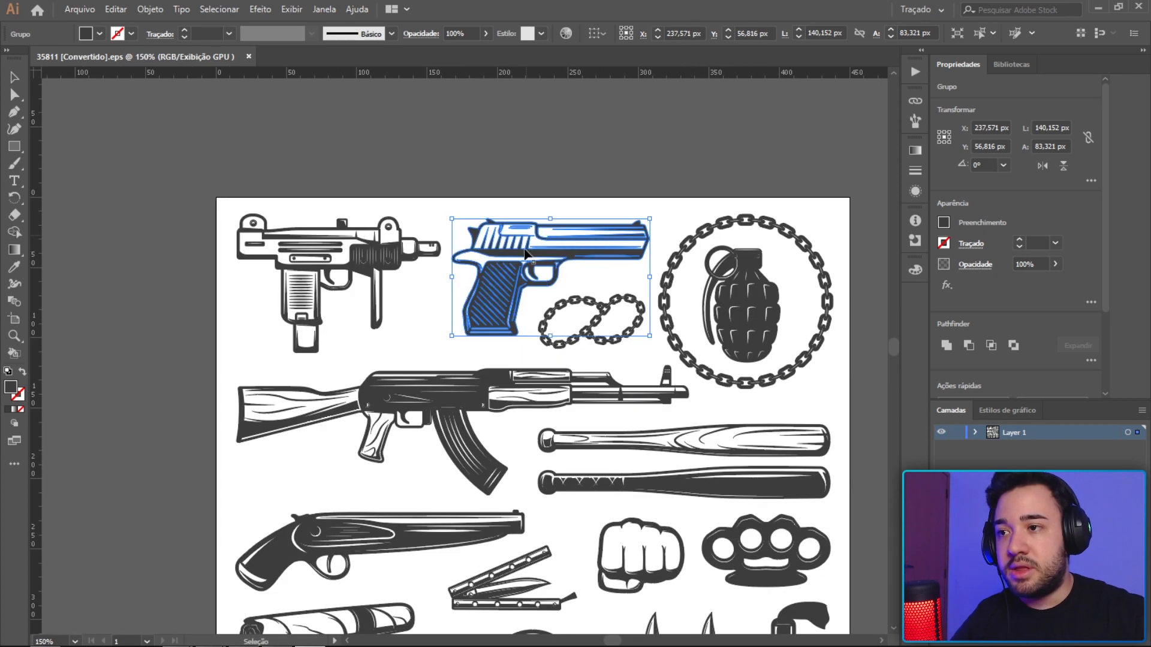
left_click_drag(548, 237, 508, 183)
key("ctrl+z")
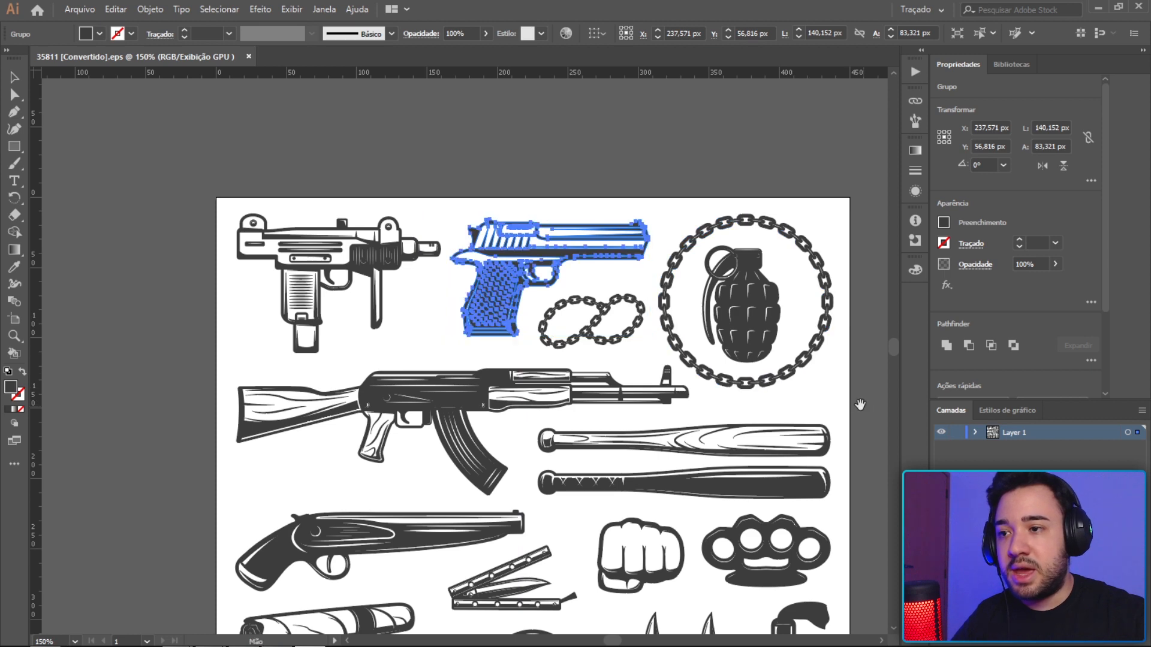
Select the assault rifle group to check its extent and clear the selection.
left_click_drag(859, 407, 794, 310)
left_click(401, 290)
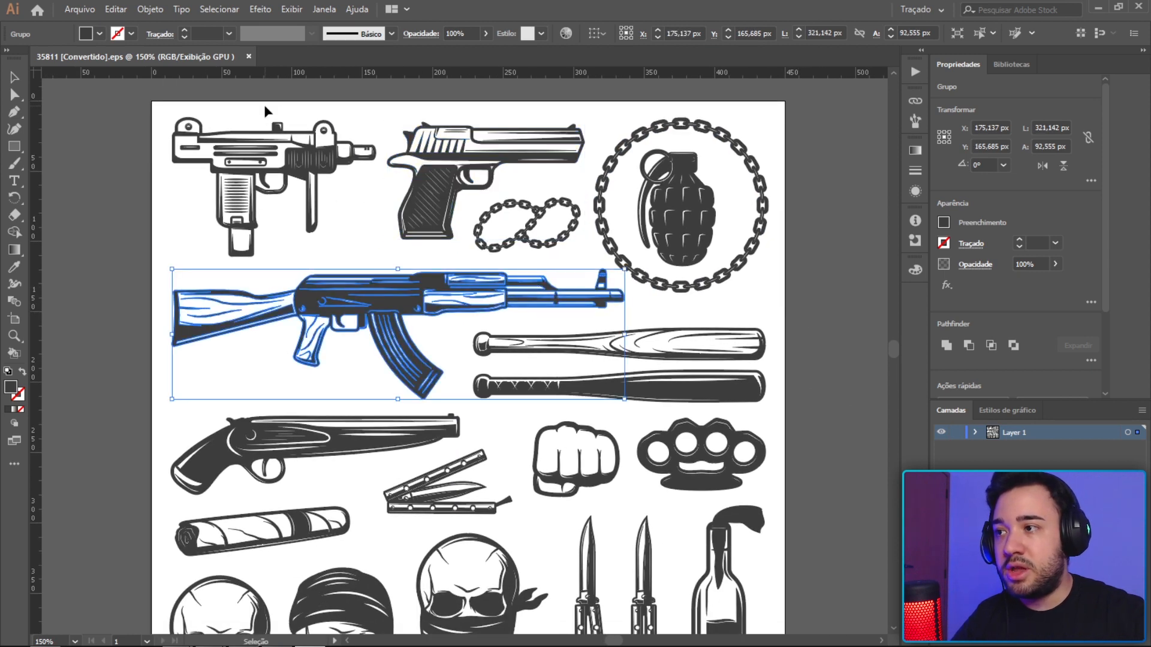
left_click(852, 275)
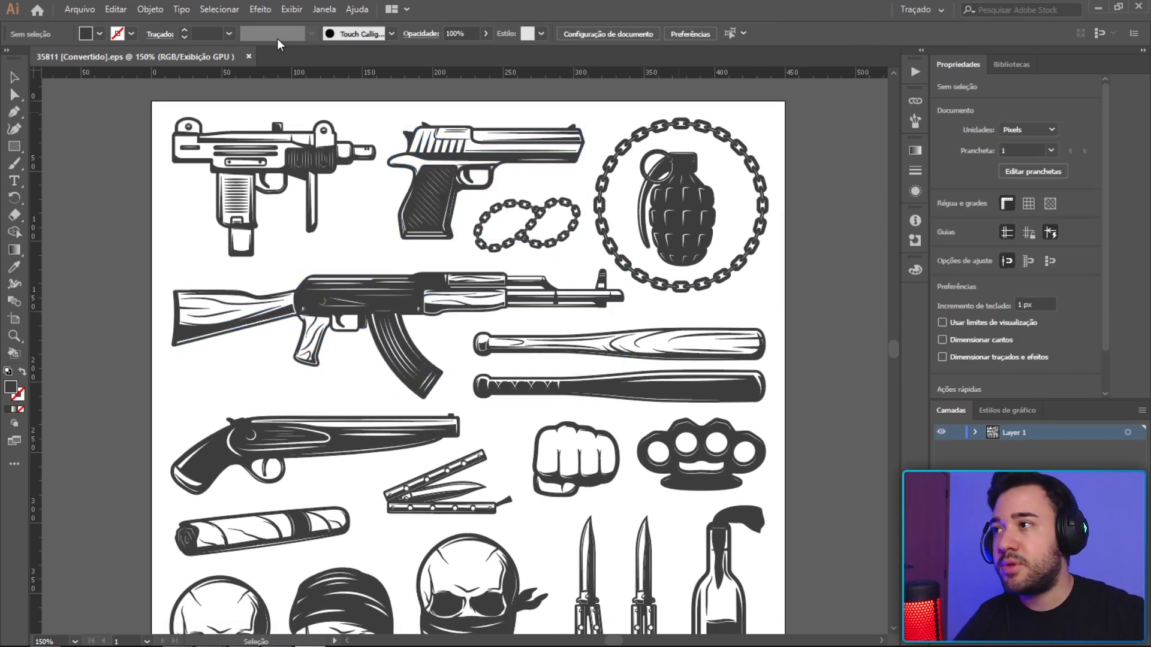
Create a new document from the recent custom 1000 x 1000 px preset.
left_click(80, 9)
left_click(93, 27)
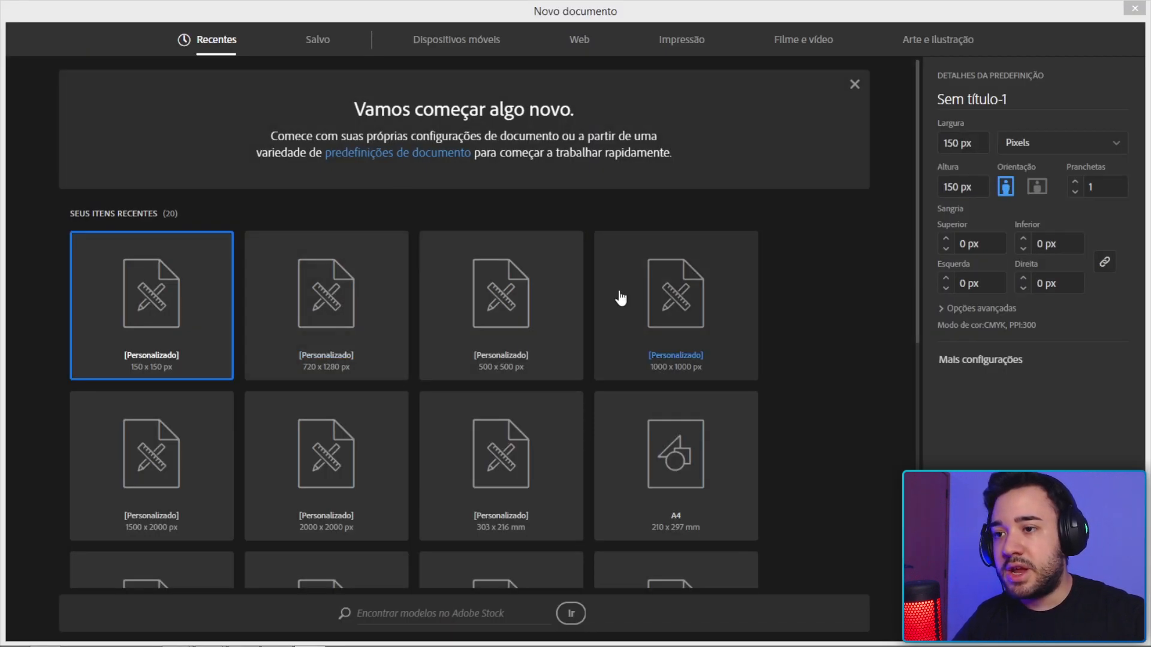
left_click(675, 305)
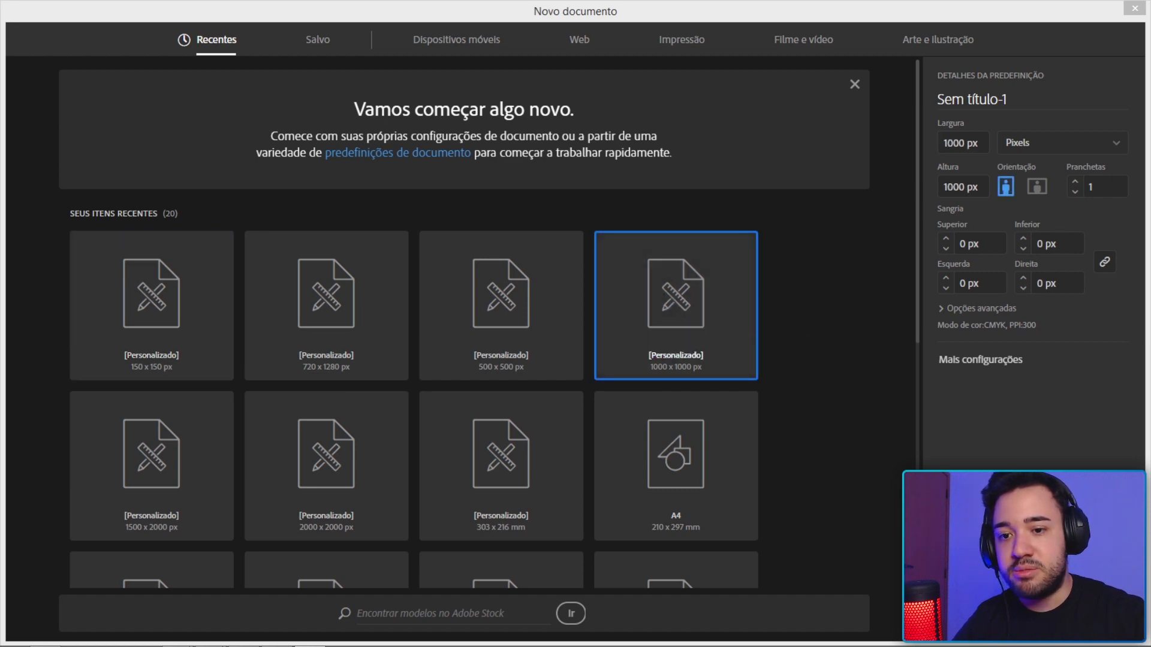
left_click(1040, 618)
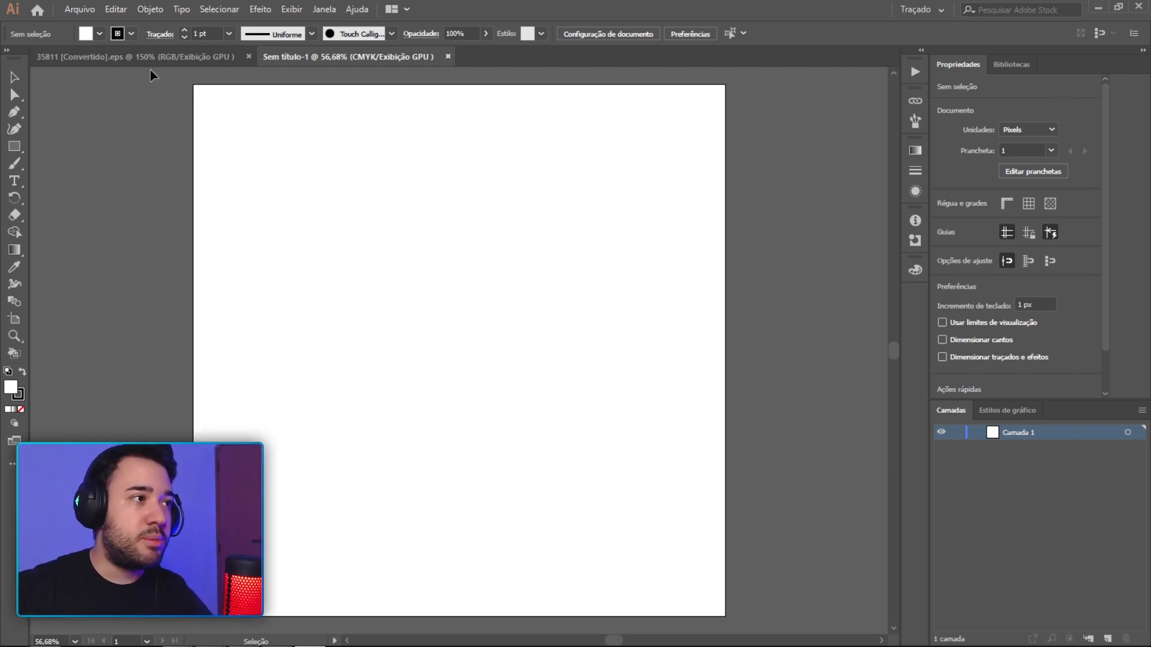
Return to the 35811 artwork and select the whole clenched fist group.
left_click(137, 56)
left_click_drag(570, 465, 539, 326)
left_click(541, 311)
scroll(557, 335, "up", 5, "alt")
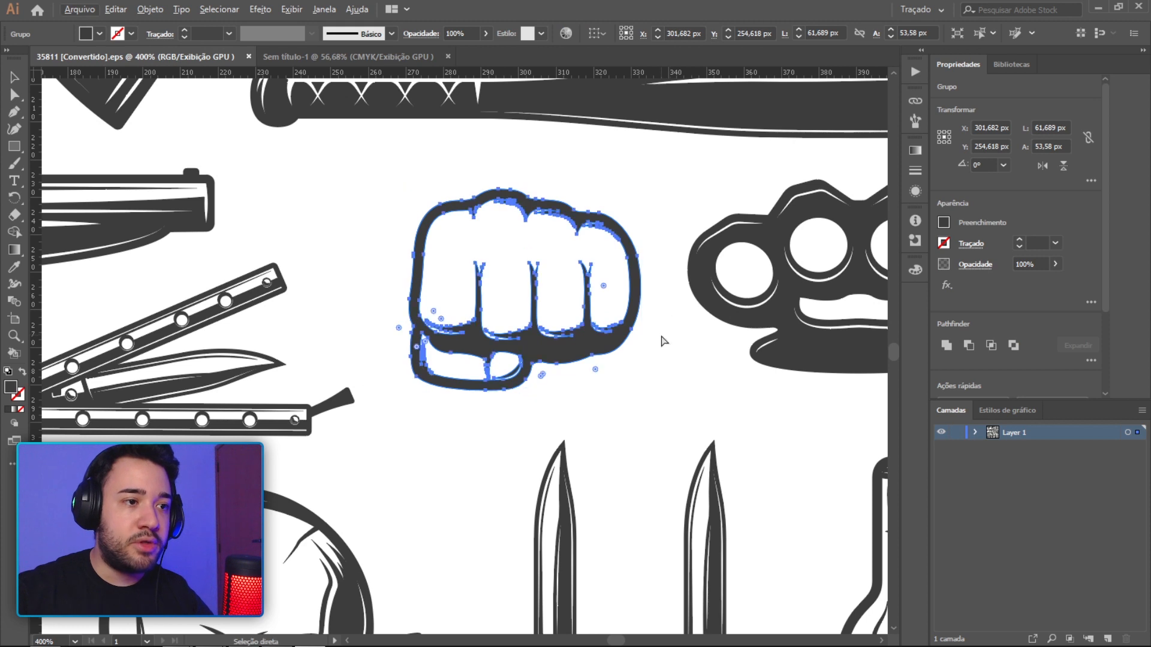
left_click(660, 404)
left_click(501, 278)
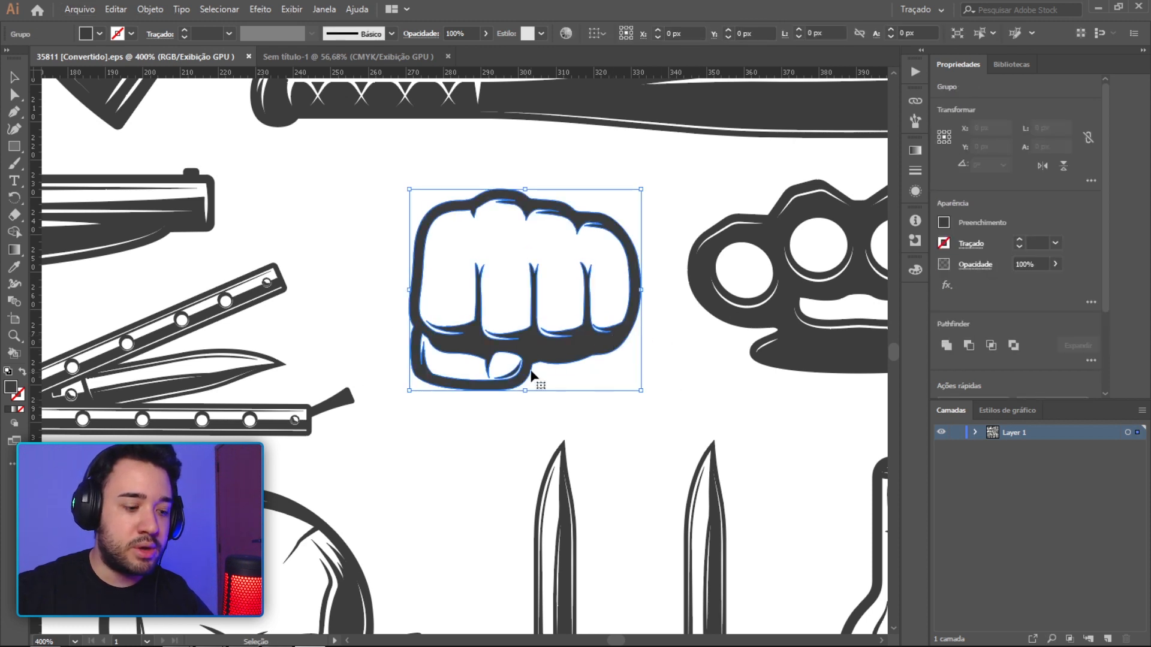
Add a second layer to the blank 1000 x 1000 px document and name it Icone.
left_click(370, 58)
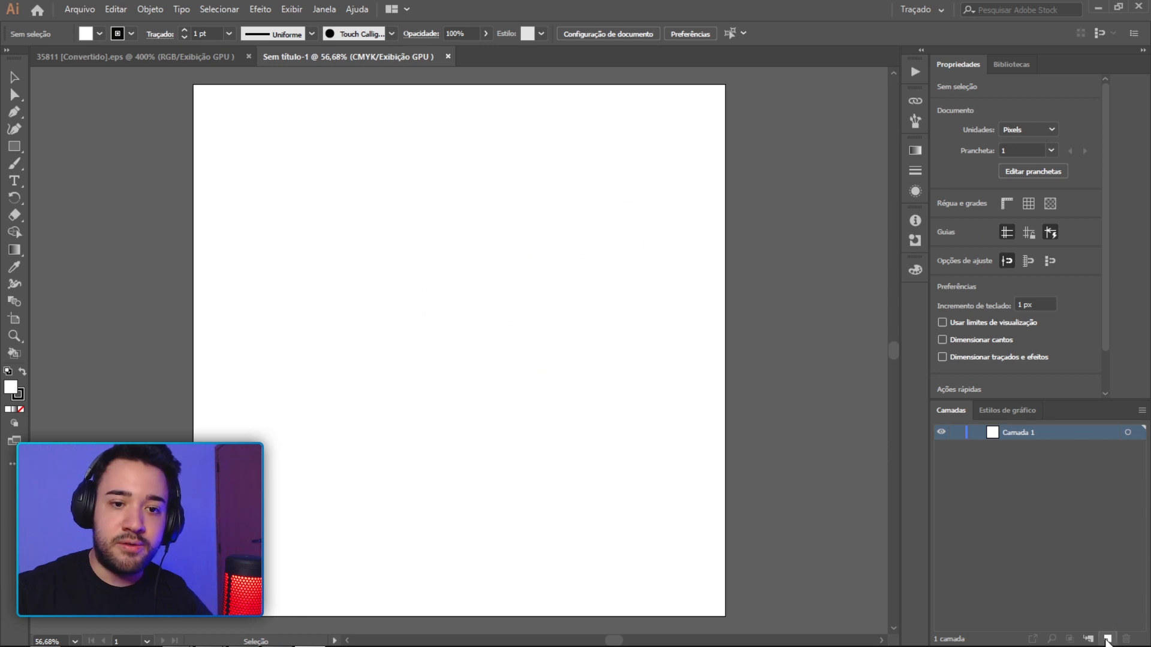
left_click(1108, 638)
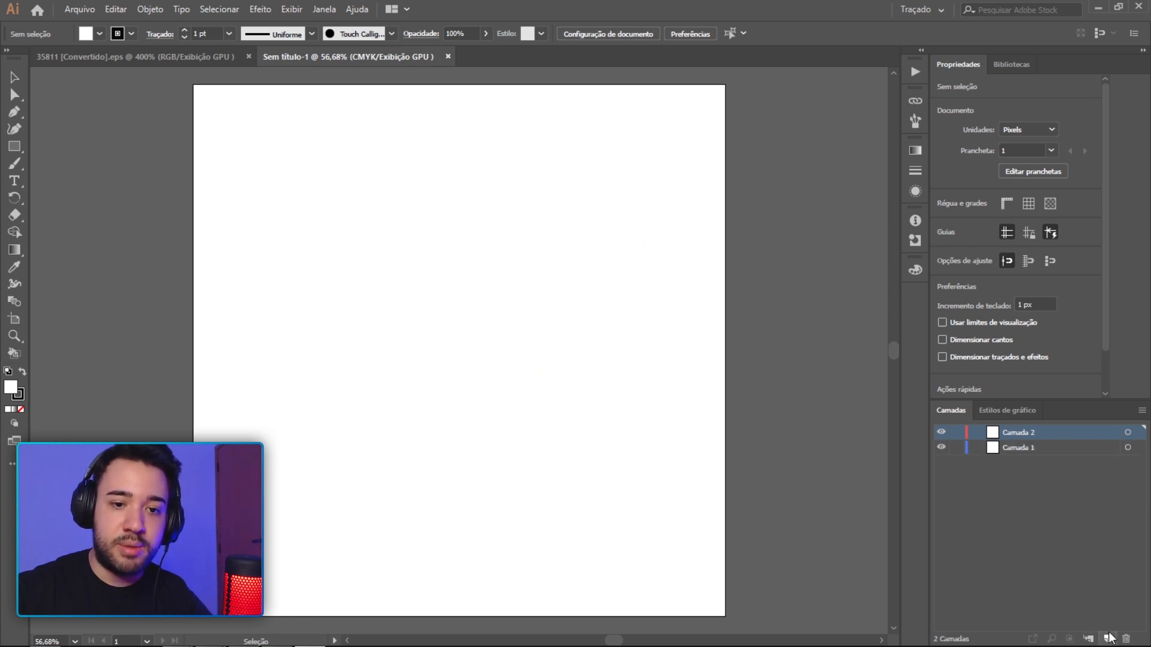
double_click(1031, 433)
type("Icone")
key("Return")
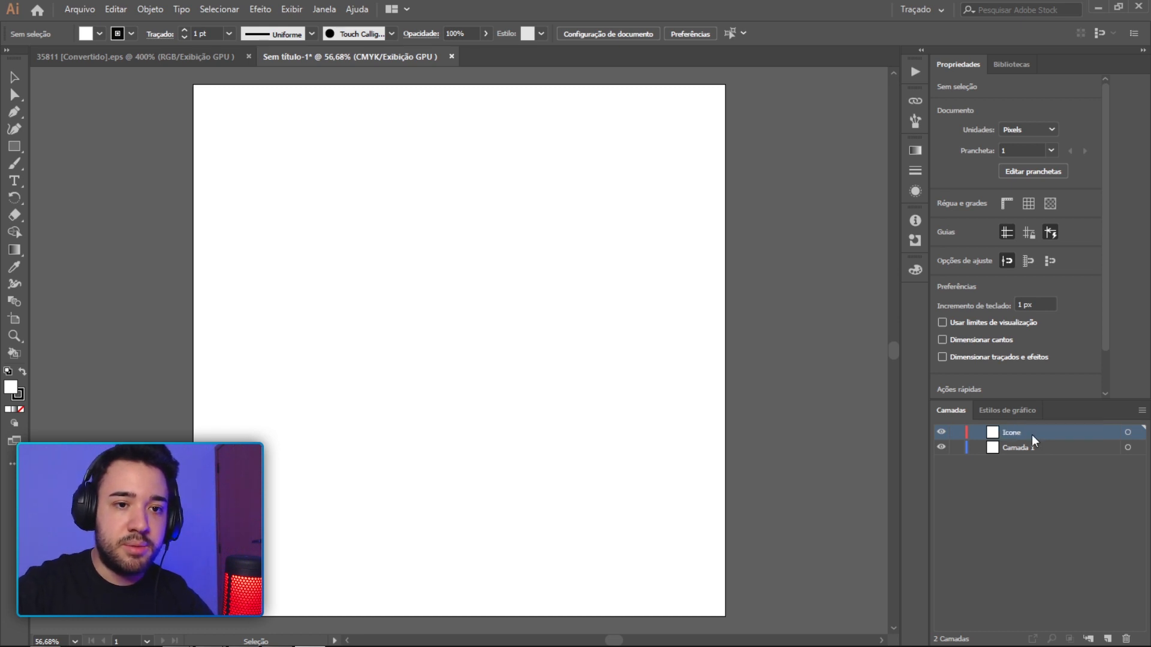
Rename the lower layer Camada 1 to Fundo and lock it.
double_click(1039, 449)
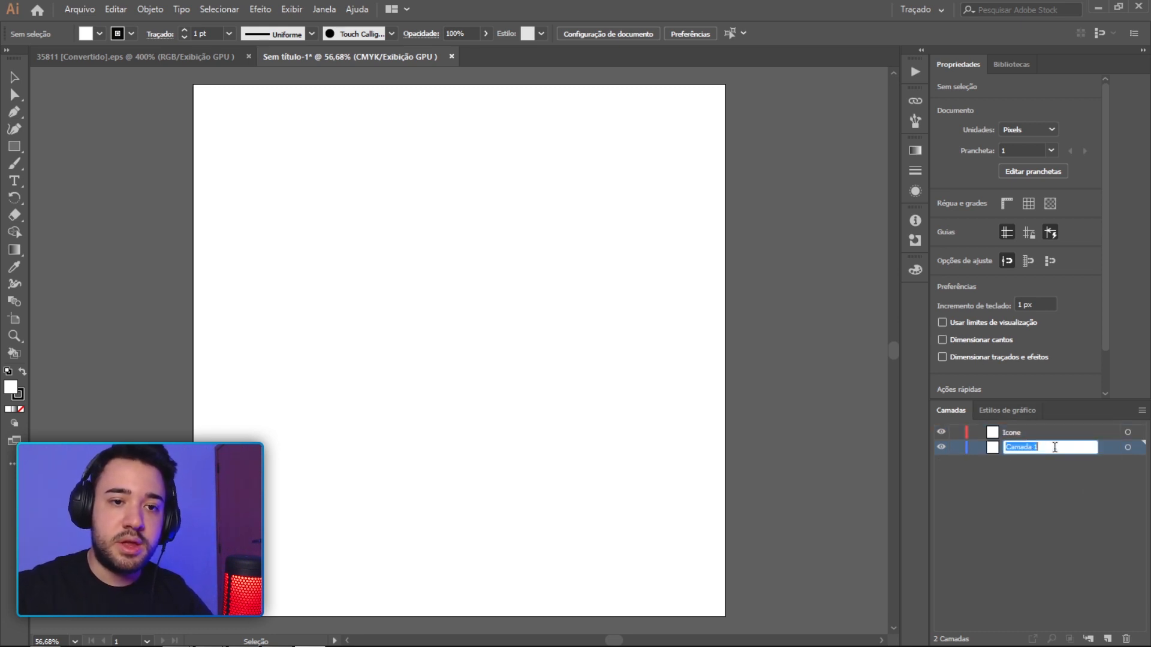
type("Fundo")
key("Return")
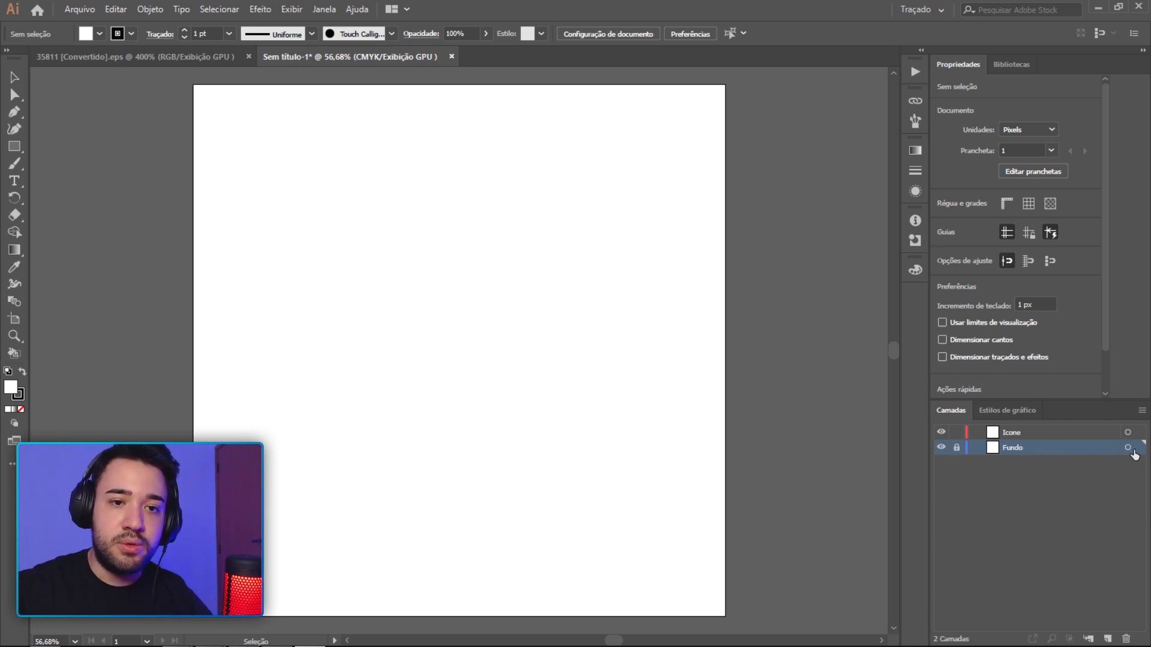
Paste the clenched fist into the Icone layer and enlarge it to about 932 x 809 px, centred on the artboard.
left_click(1127, 432)
left_click(1136, 434)
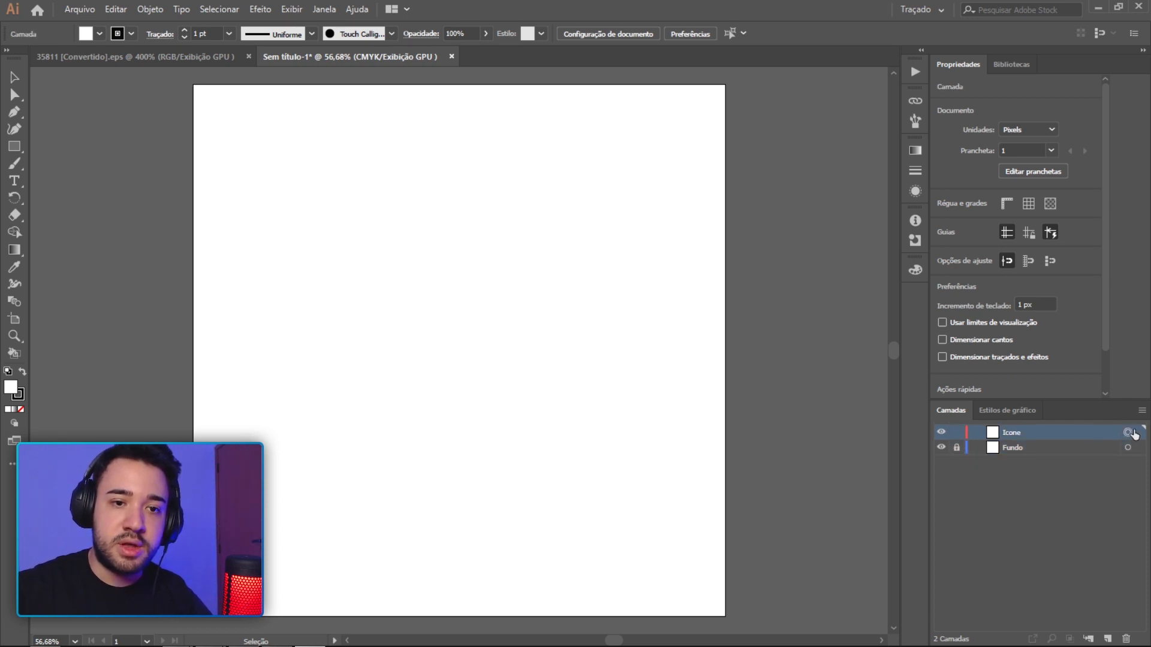
key("ctrl+v")
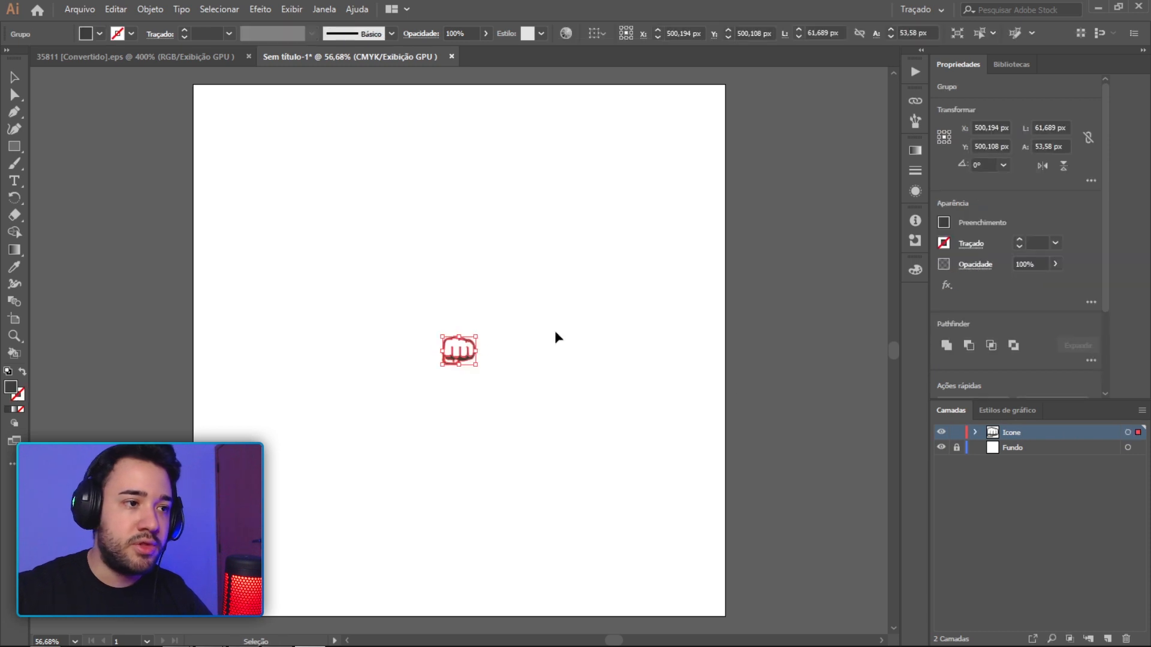
left_click_drag(478, 337, 763, 137)
left_click(752, 219)
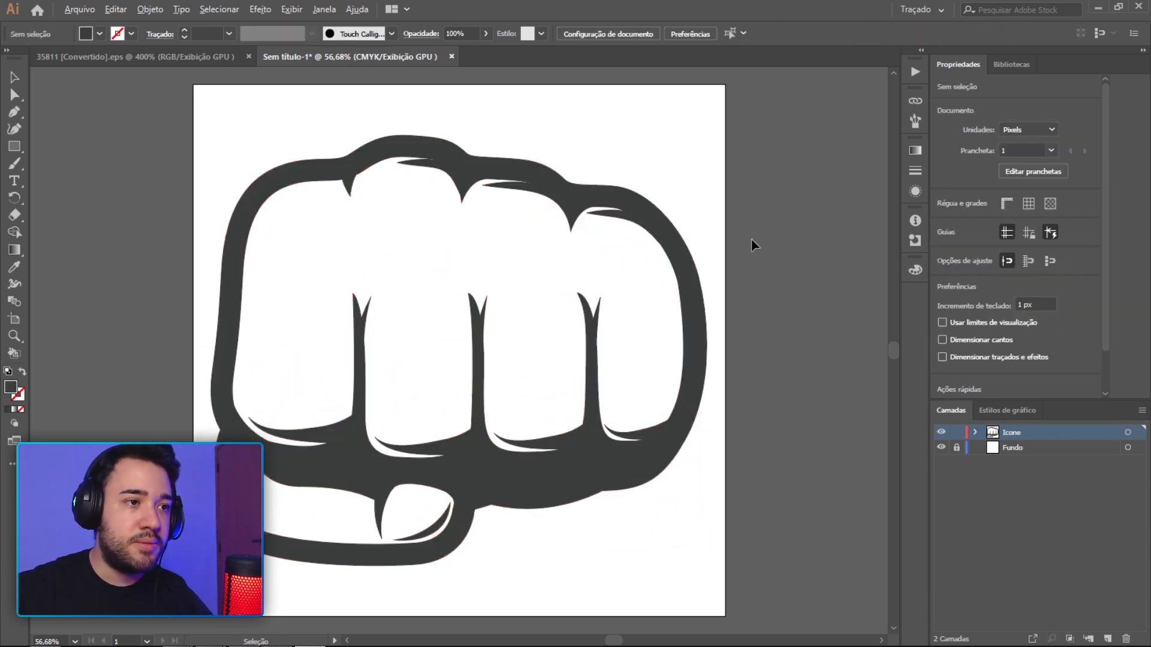
scroll(752, 241, "down", 1, "alt")
mouse_move(762, 200)
left_mouse_down()
mouse_move(759, 227)
mouse_move(748, 210)
left_mouse_up()
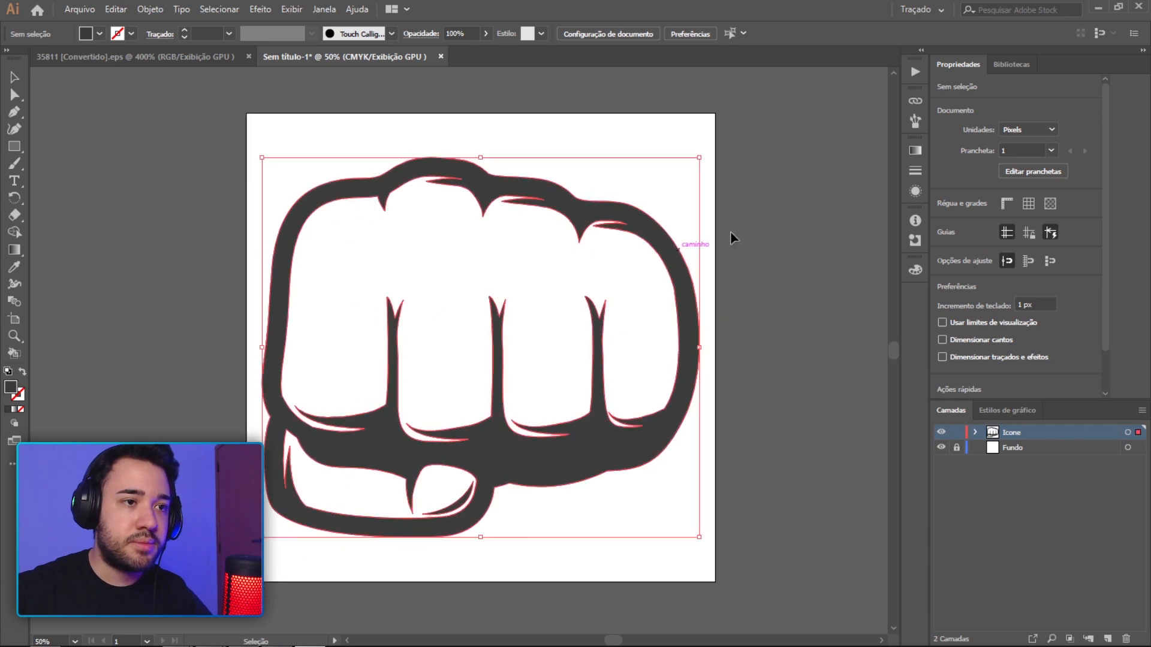
Change the fist's fill to the black swatch and clear the selection.
left_click(617, 258)
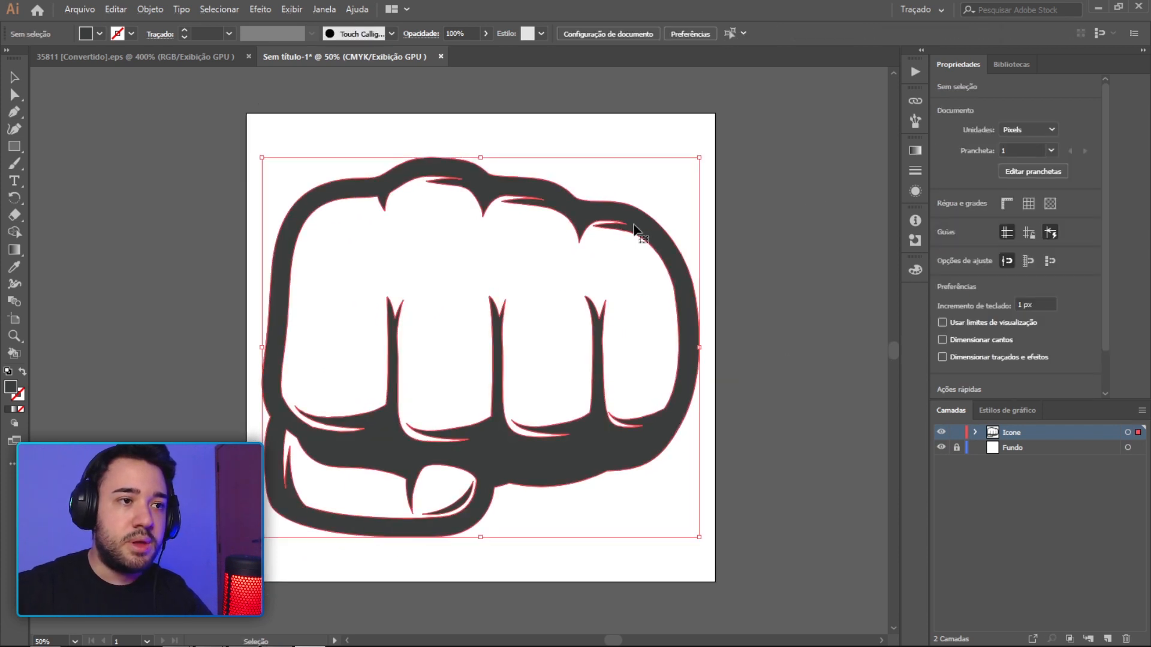
left_click(943, 223)
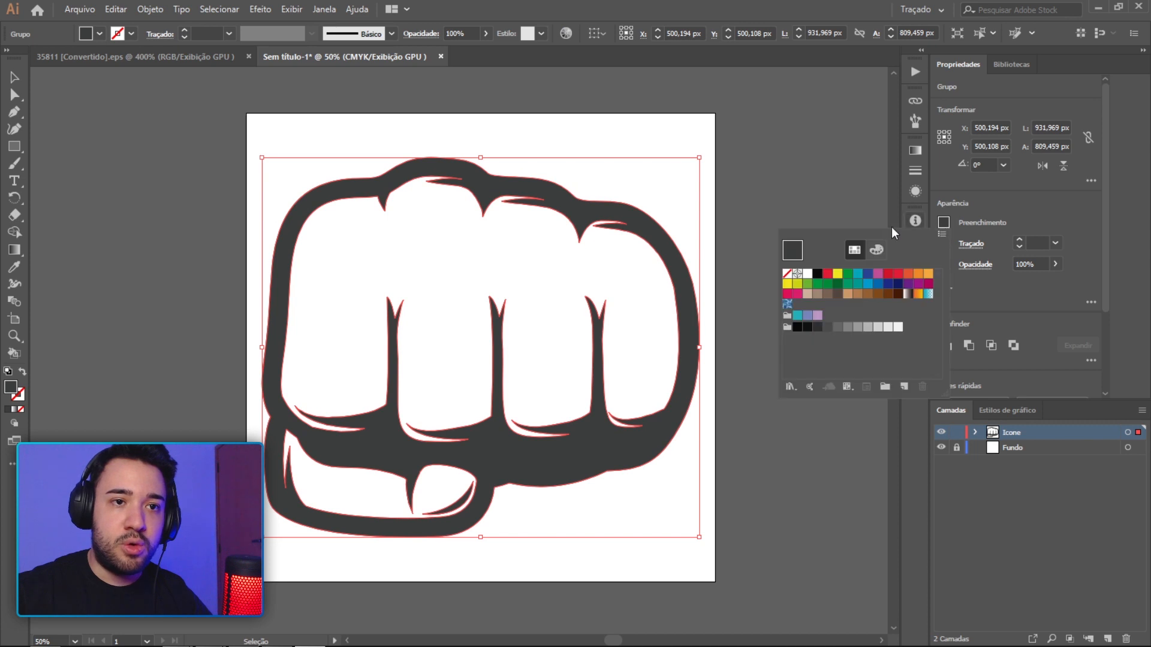
left_click(817, 274)
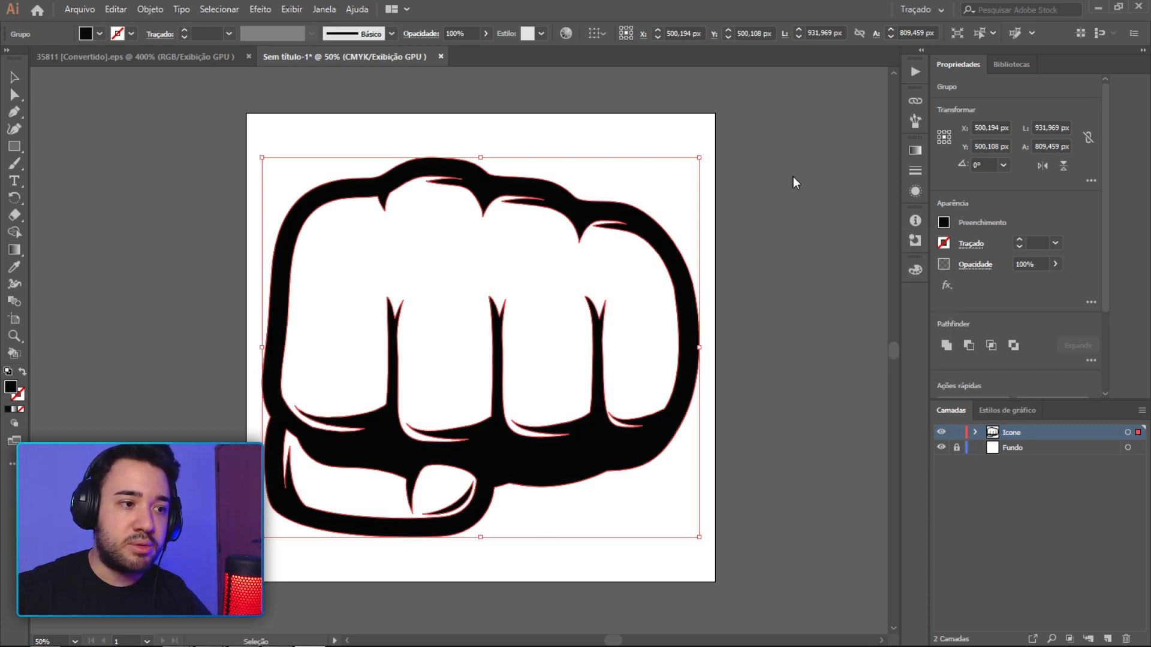
left_click(792, 207)
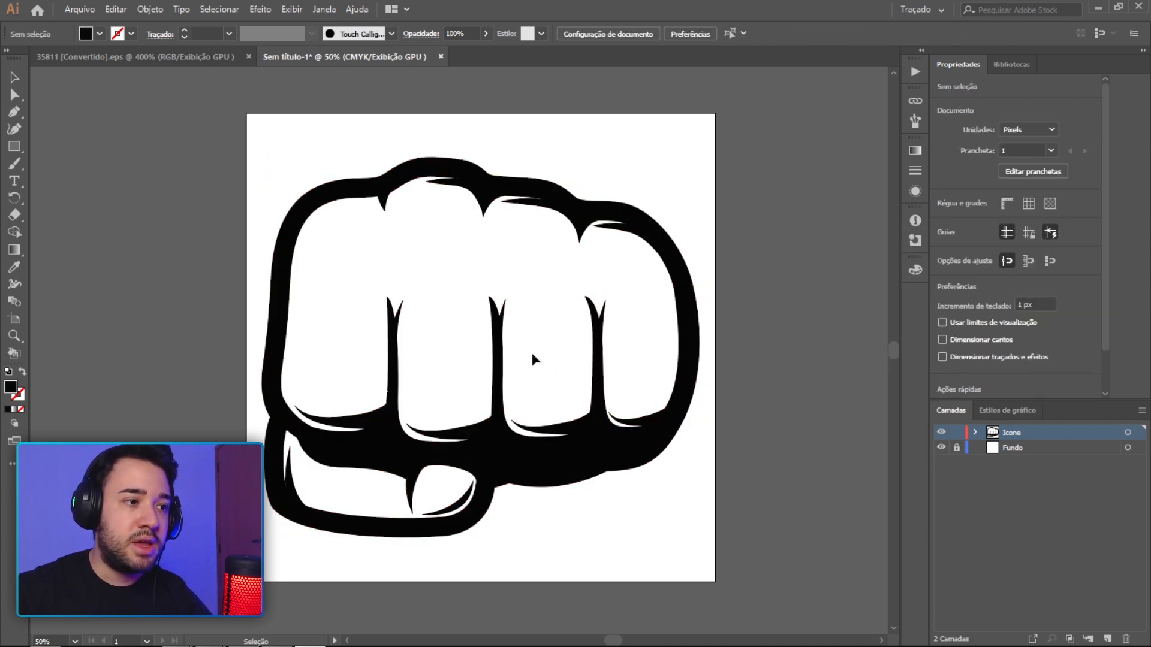
Switch to the browser and examine the framing and style of the weapon icons on the gtagmodding.com reference sheet.
left_click(138, 57)
left_click(335, 58)
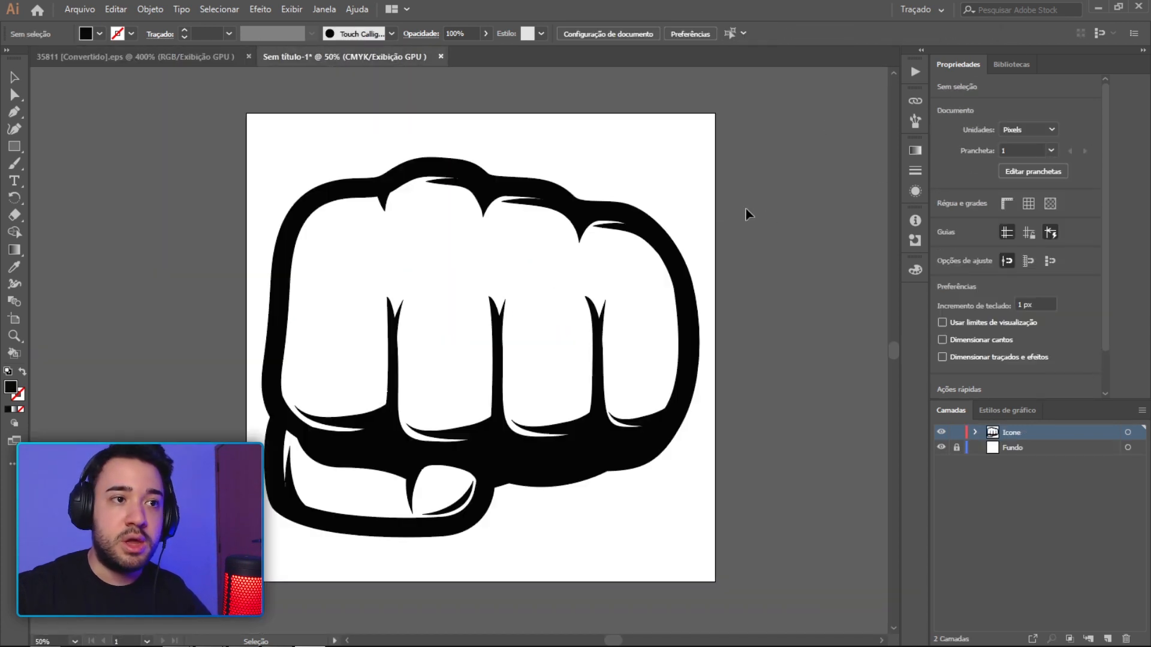
left_click(1098, 7)
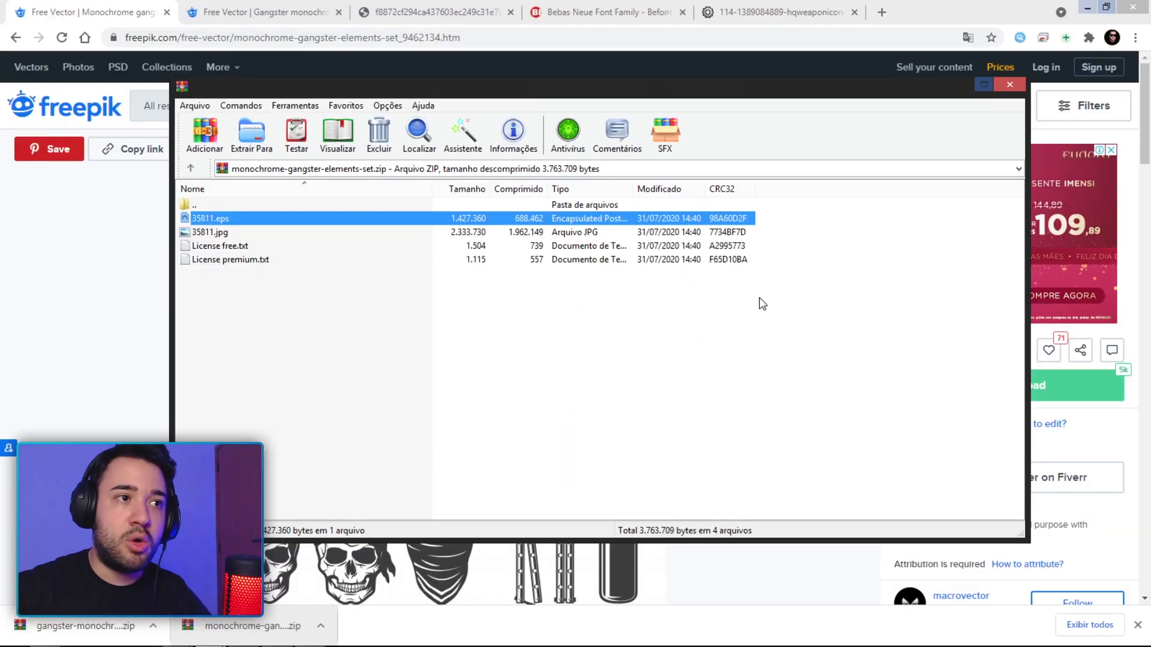
left_click(785, 17)
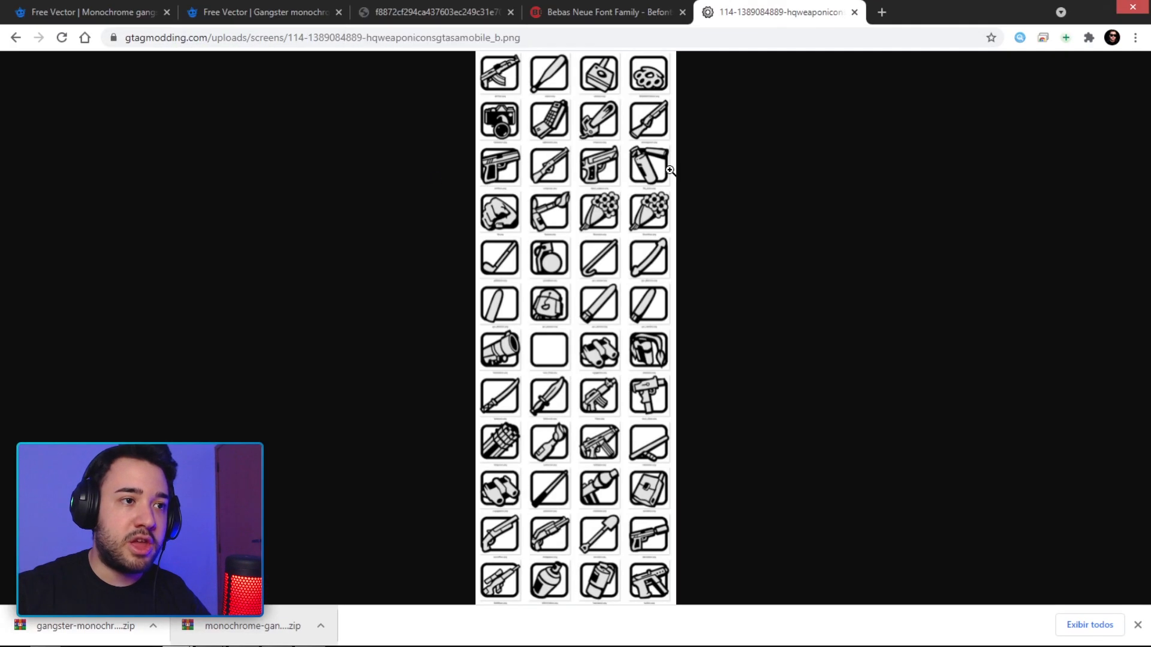
left_click(592, 101)
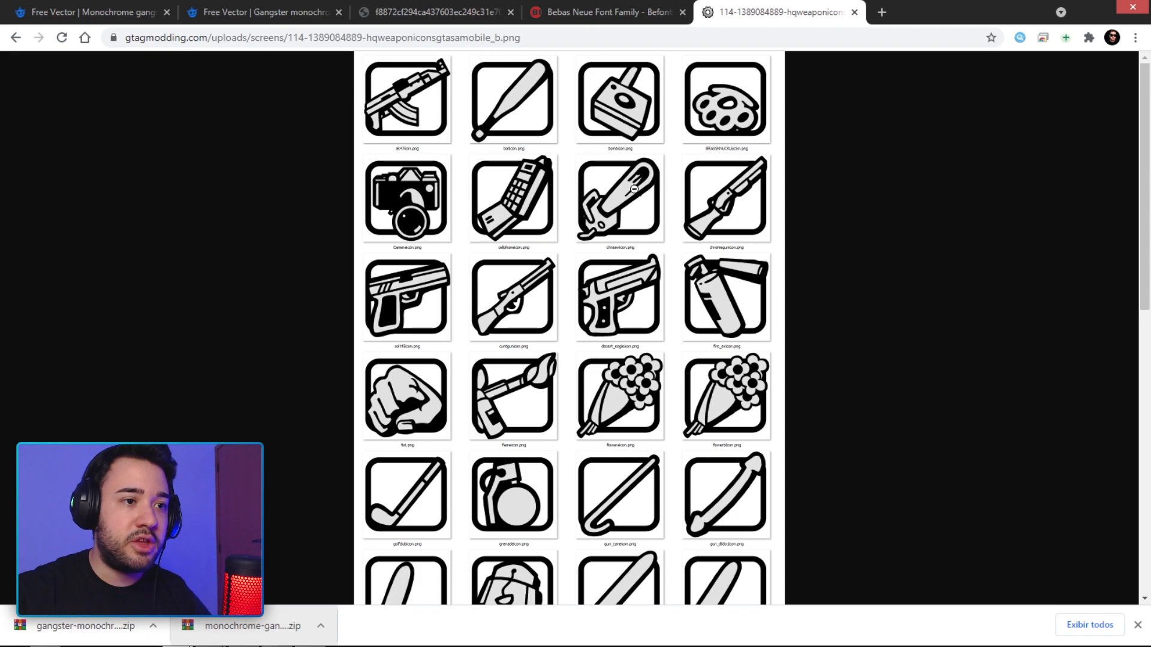
scroll(636, 228, "down", 10)
scroll(480, 408, "up", 10)
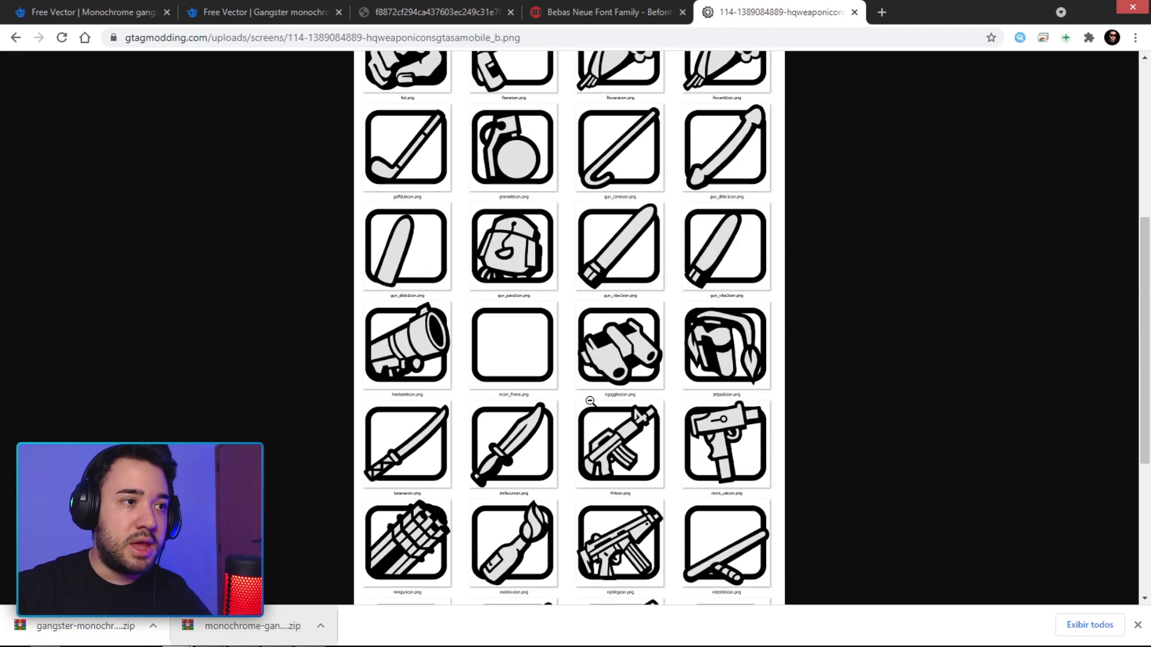
scroll(485, 378, "down", 10)
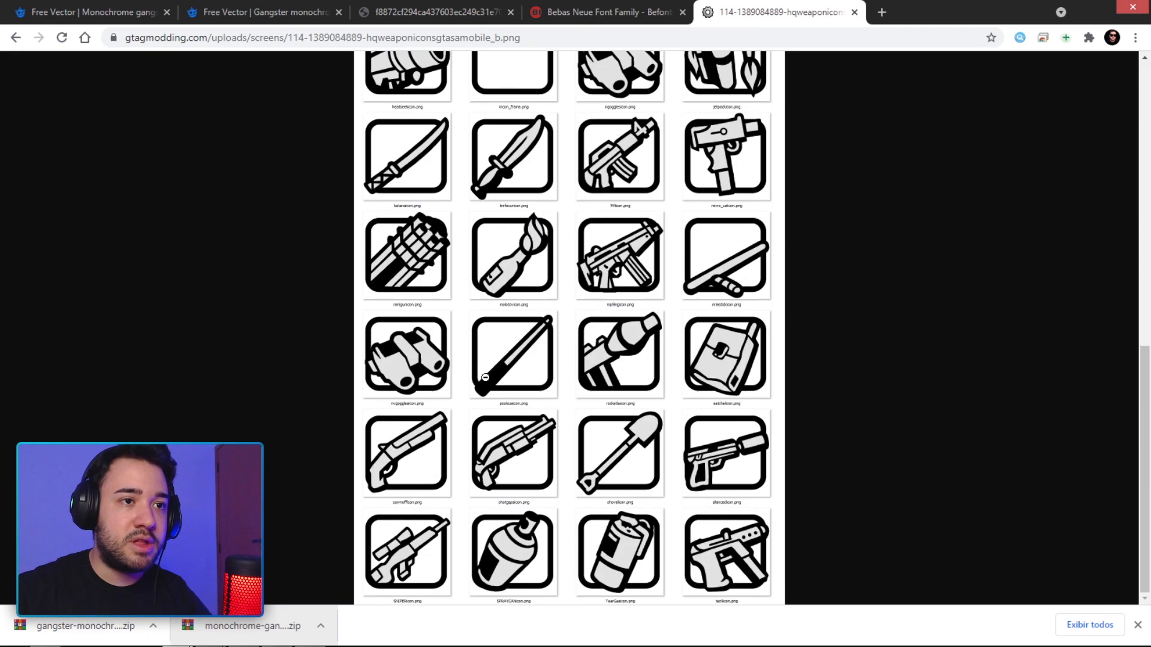
scroll(646, 209, "up", 10)
left_click(646, 209)
left_click(625, 157)
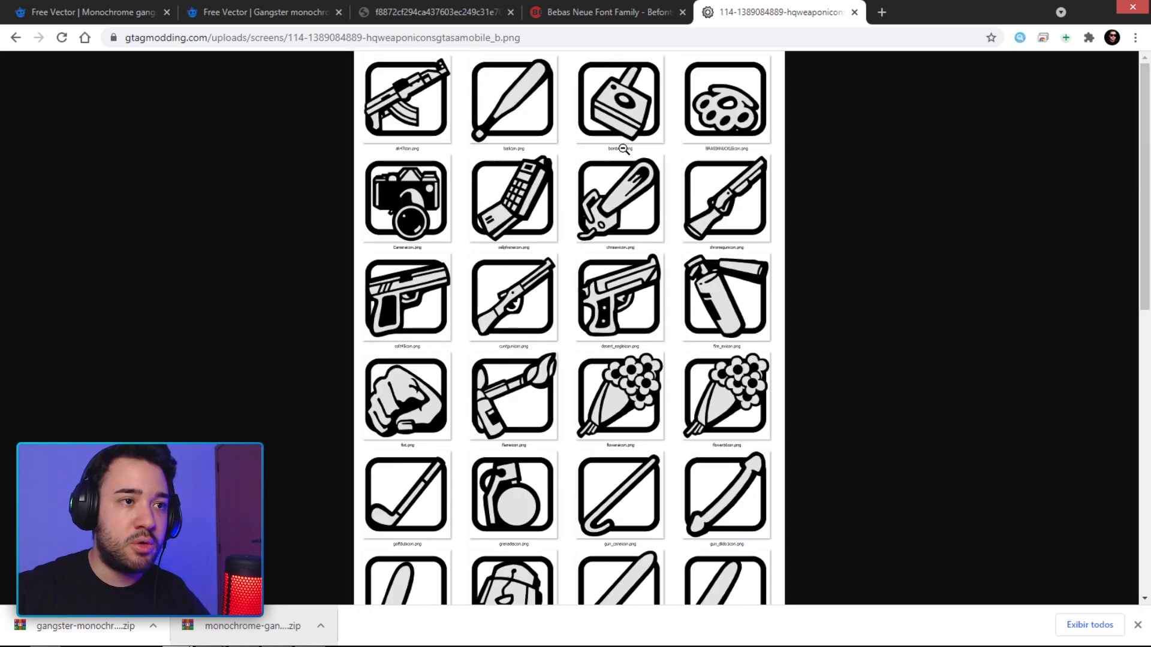
scroll(608, 227, "down", 10)
left_click(603, 261)
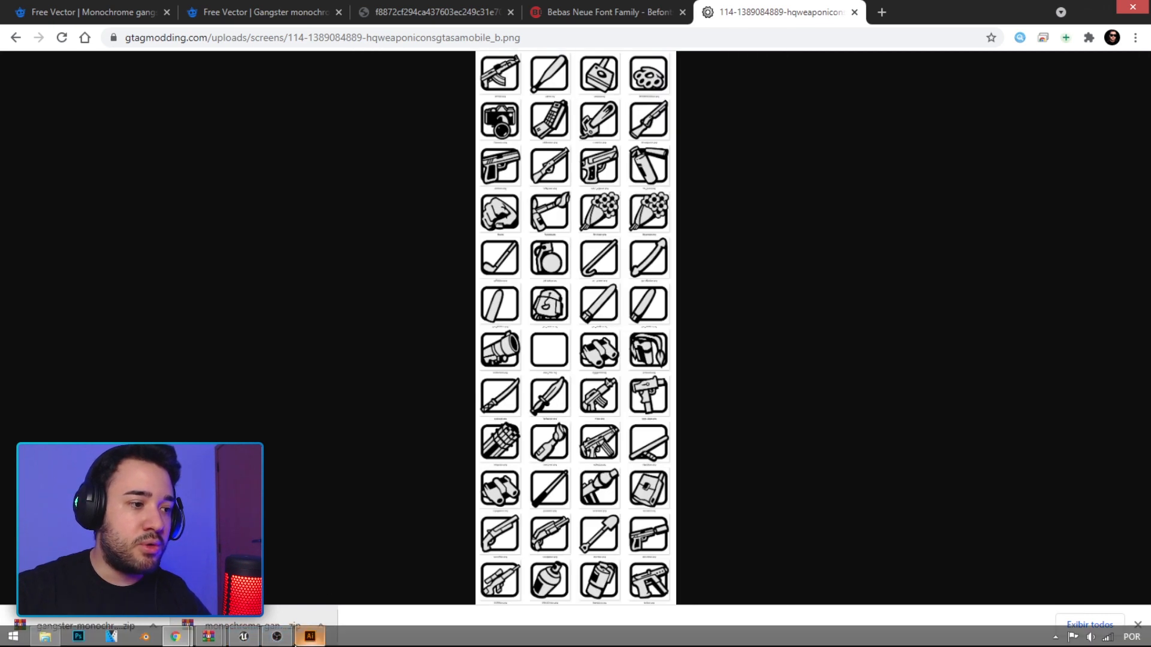
Return to Illustrator, hide the Fundo layer and export the fist as a PNG named Soco in the Projeto GTA - Completo folder.
left_click(310, 637)
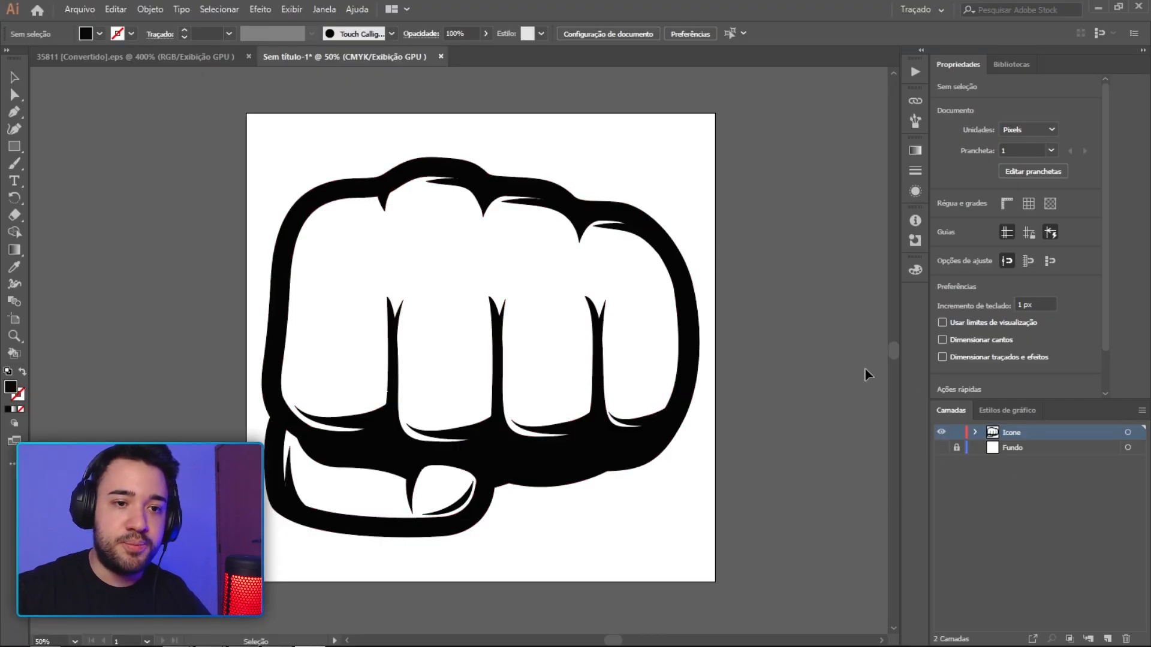
left_click(80, 9)
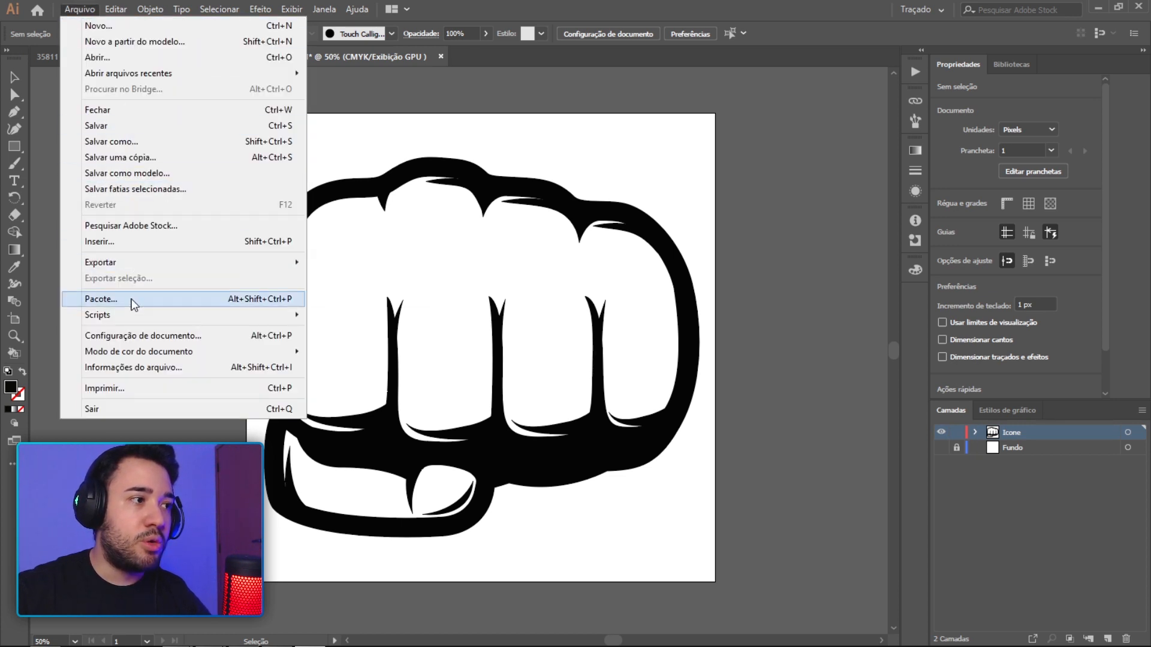
mouse_move(218, 262)
left_click(360, 280)
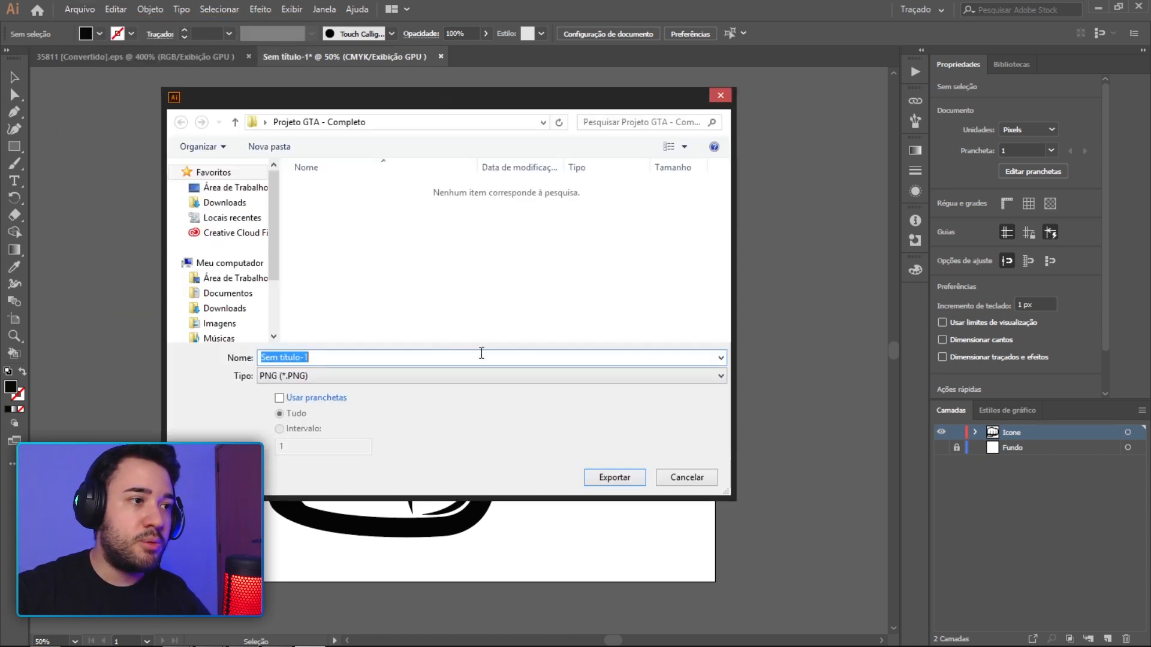
left_click(359, 377)
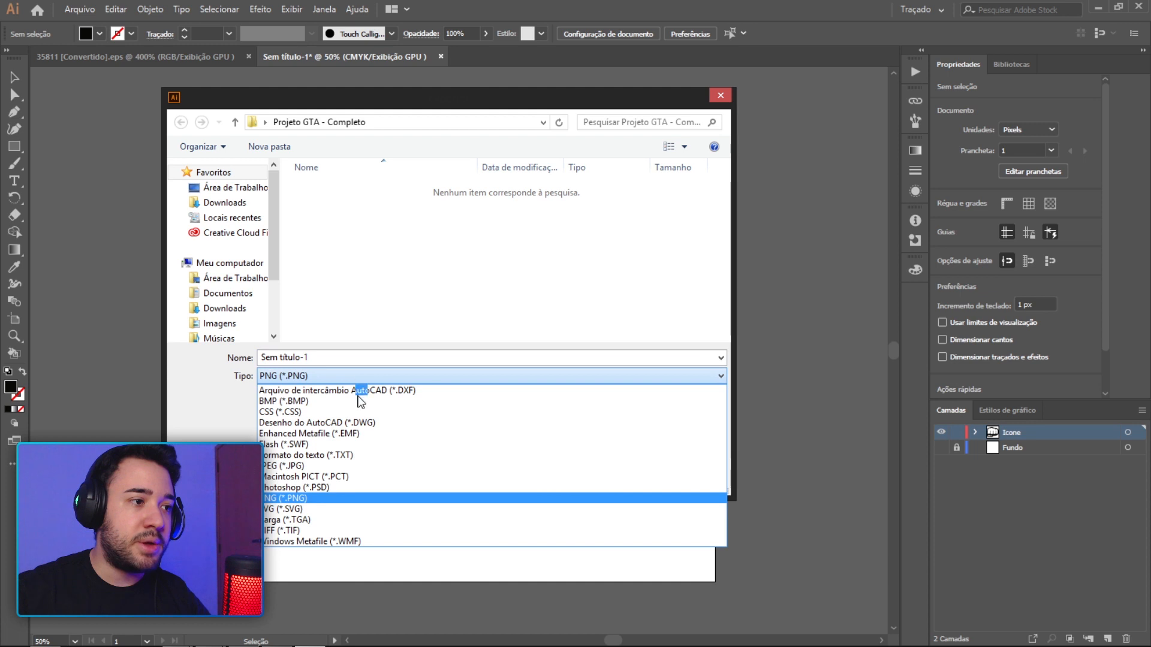
left_click(331, 500)
left_click(409, 356)
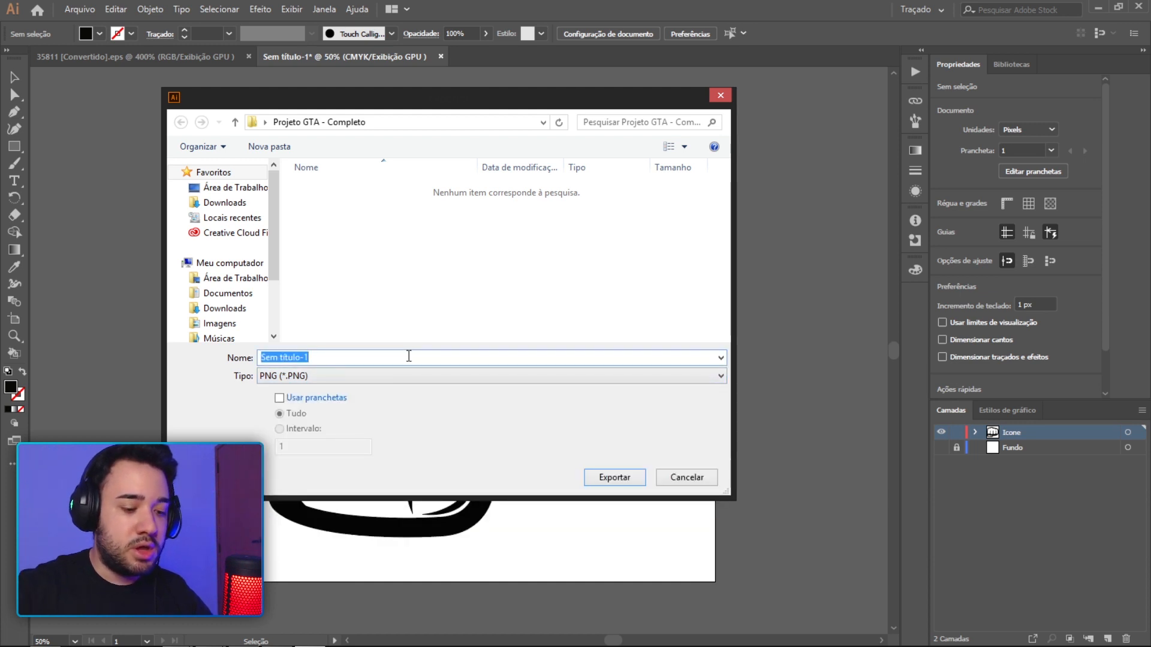
type("S")
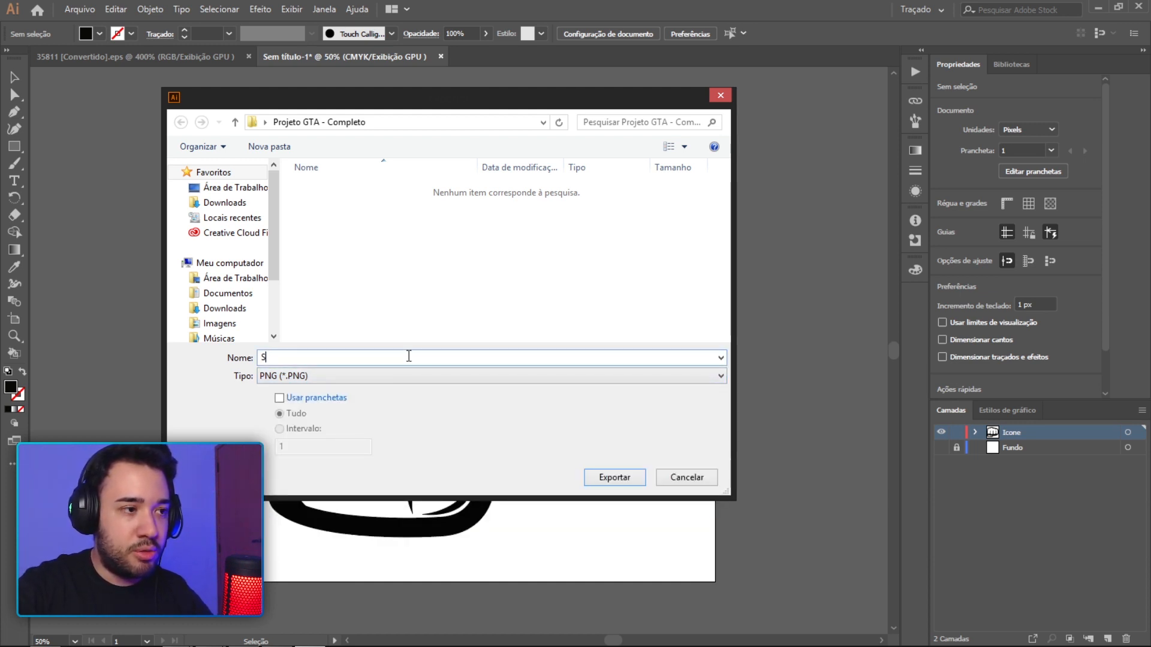
type("oco")
left_click(613, 480)
Complete the PNG export at Alta (300 ppi) resolution with a transparent background.
left_click(465, 157)
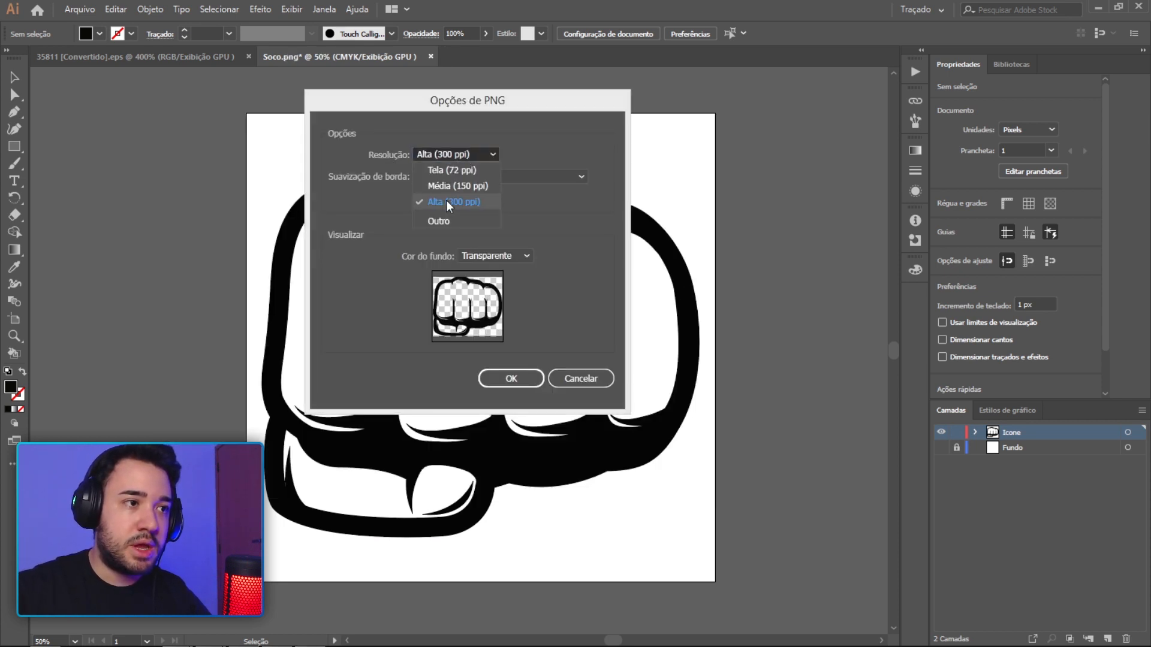
left_click(448, 206)
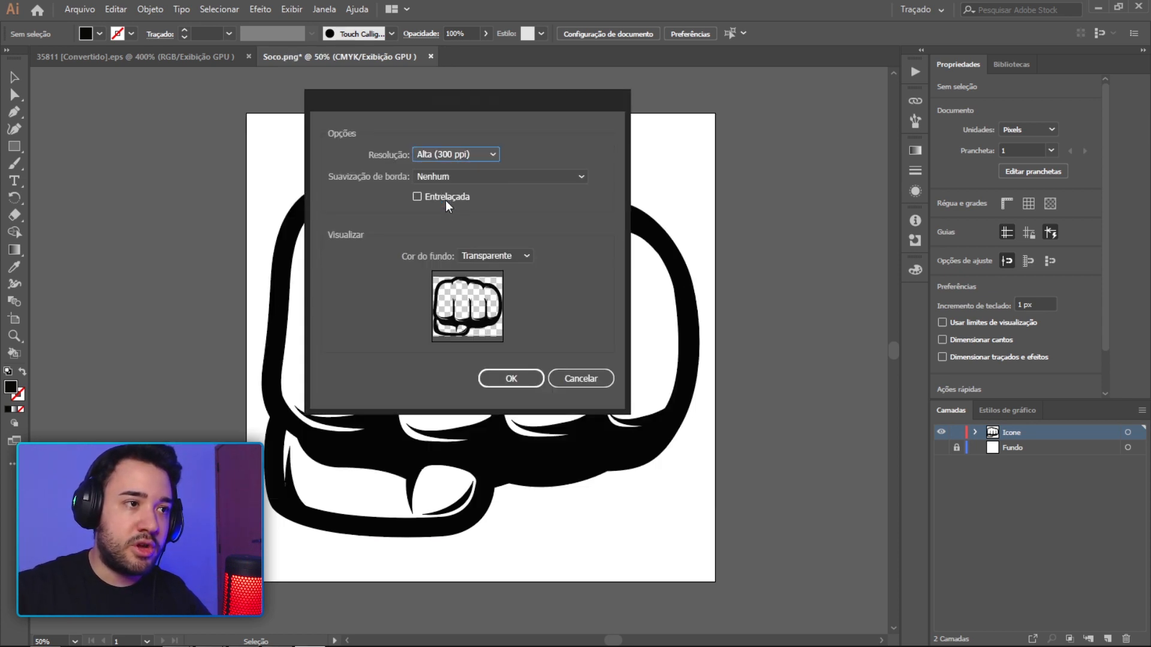
left_click(525, 257)
left_click(503, 272)
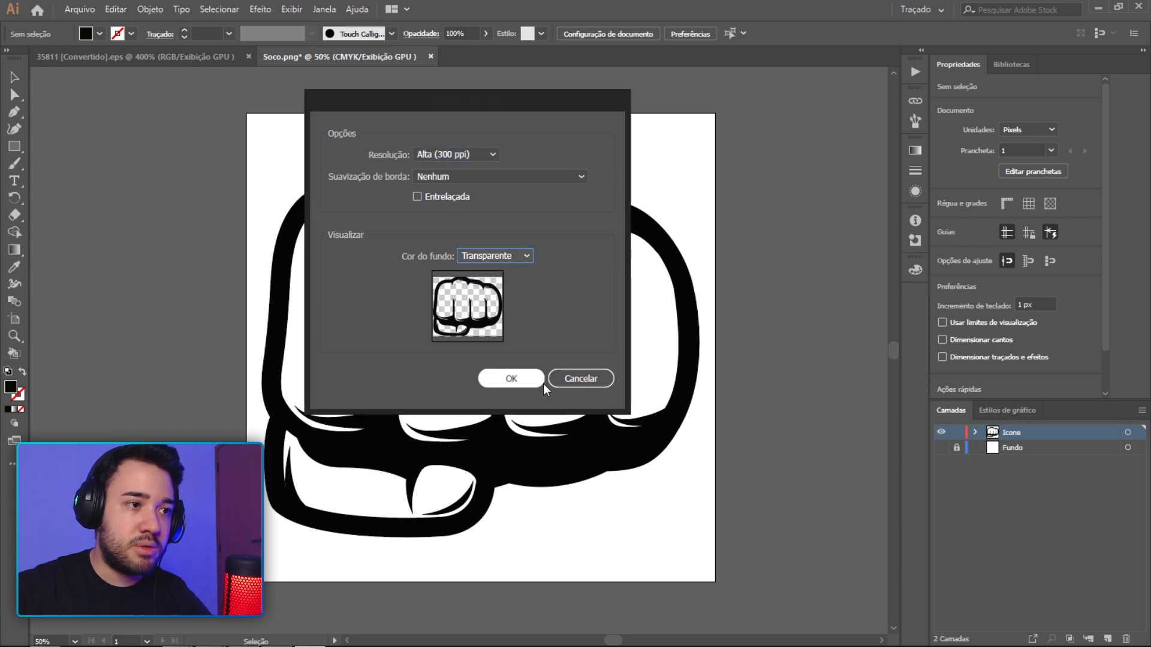
left_click(503, 379)
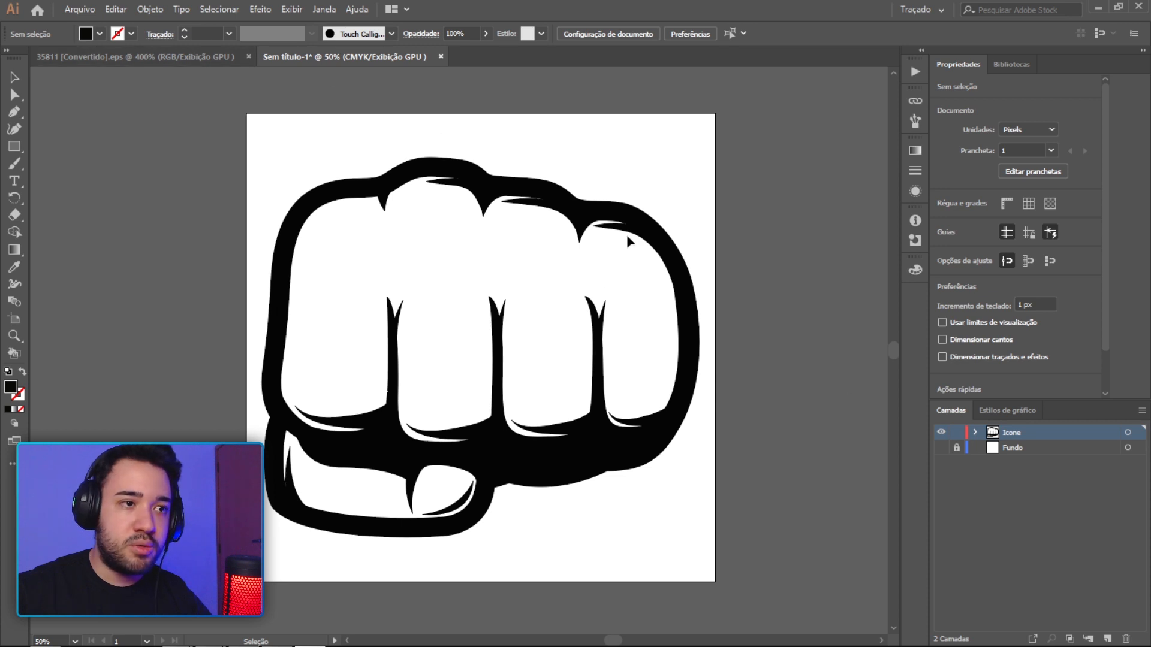
Replace the fist in the icon document with the brass knuckles group copied from the 35811 artwork.
left_click(642, 218)
key("Delete")
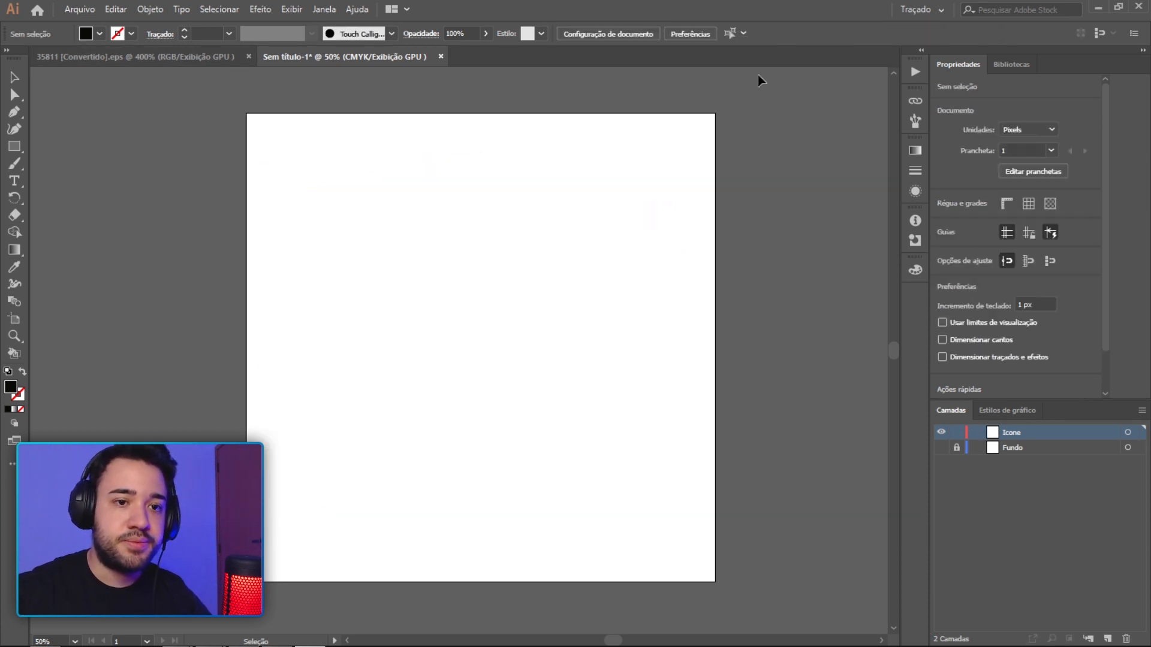
left_click(163, 57)
left_click(588, 372)
scroll(604, 398, "down", 3, "alt")
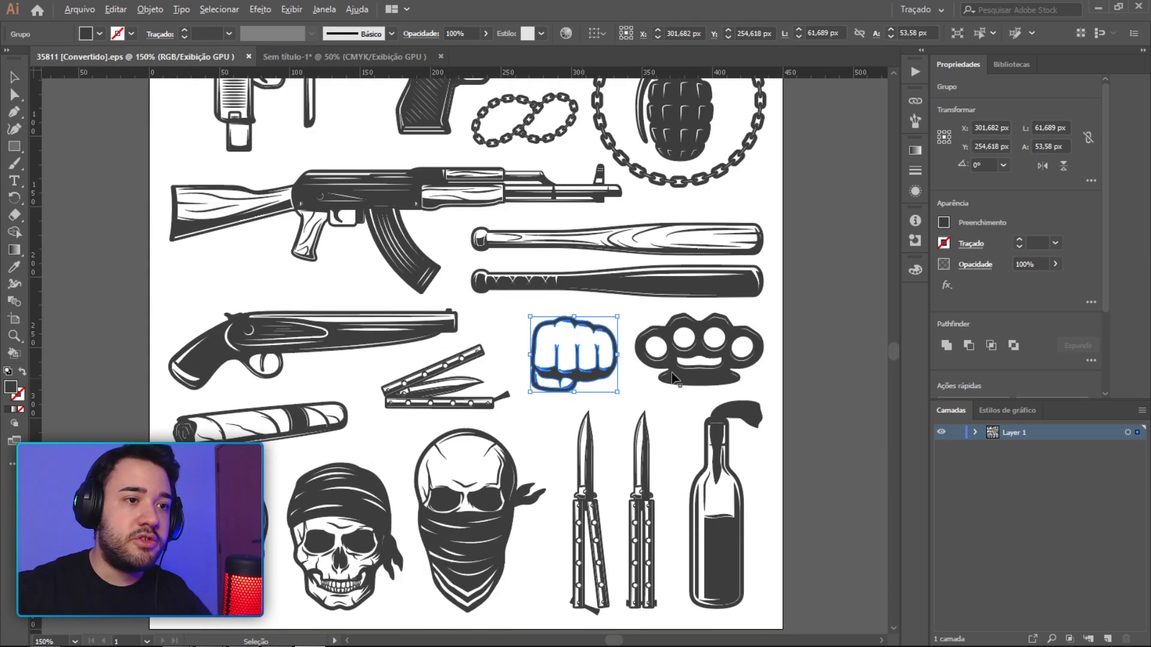
scroll(722, 367, "up", 2, "alt")
left_click(728, 367)
key("a")
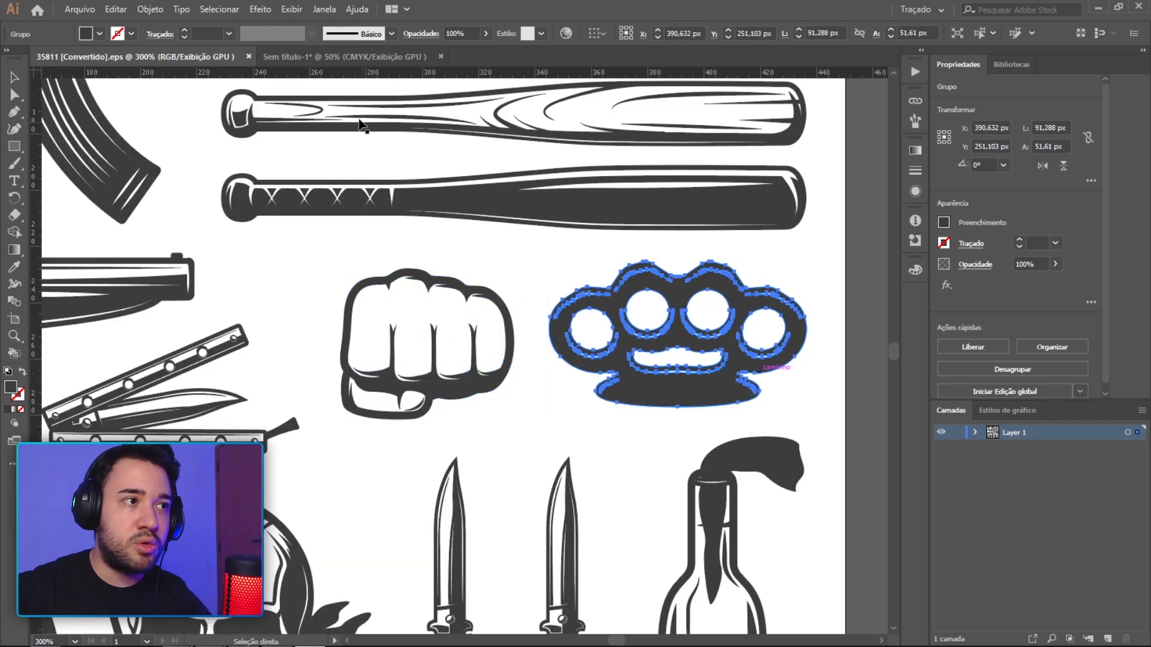
key("v")
key("ctrl+c")
left_click(345, 57)
key("ctrl+v")
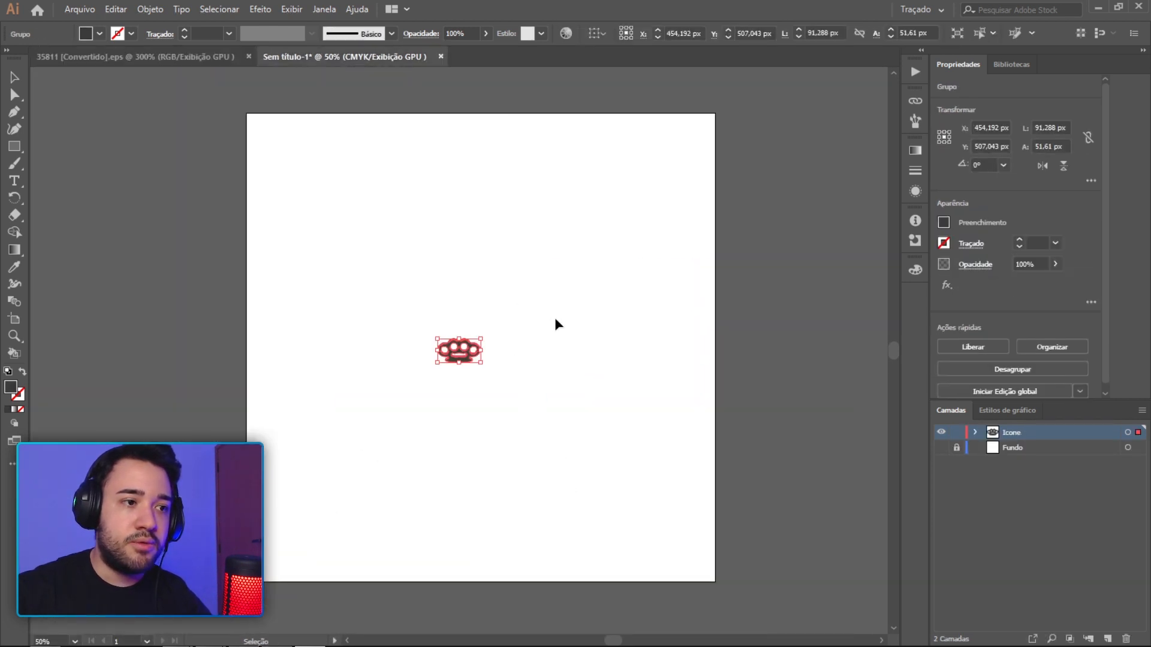
Enlarge the brass knuckles proportionally to about 922 x 521 px and centre them horizontally on the artboard.
left_click_drag(482, 339, 676, 223, "alt+shift")
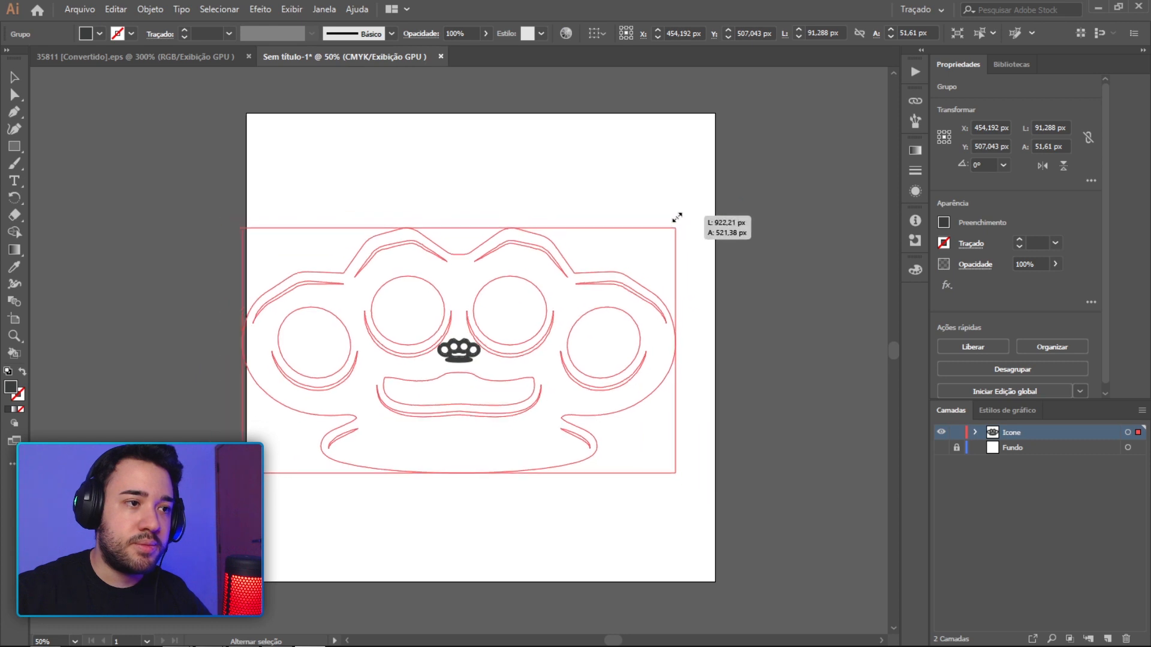
mouse_move(653, 313)
left_mouse_down()
mouse_move(673, 305)
mouse_move(674, 316)
left_mouse_up()
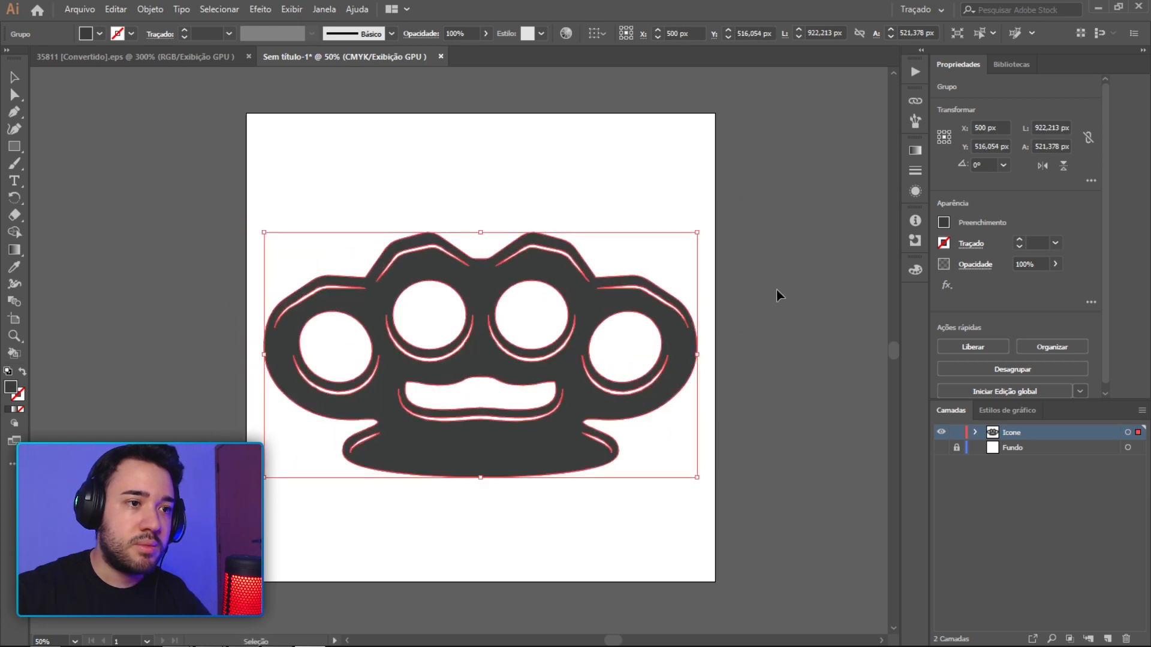
left_click(777, 302)
Change the brass knuckles group's fill to black.
left_click(687, 314)
left_click(944, 223)
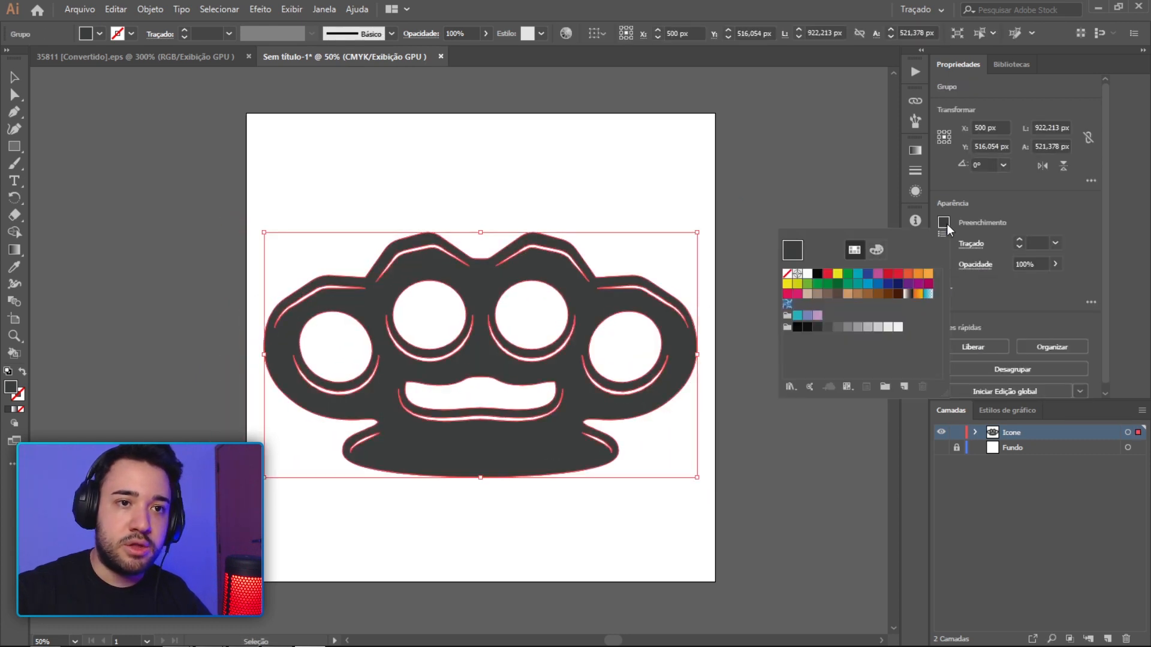
left_click(803, 328)
left_click(772, 203)
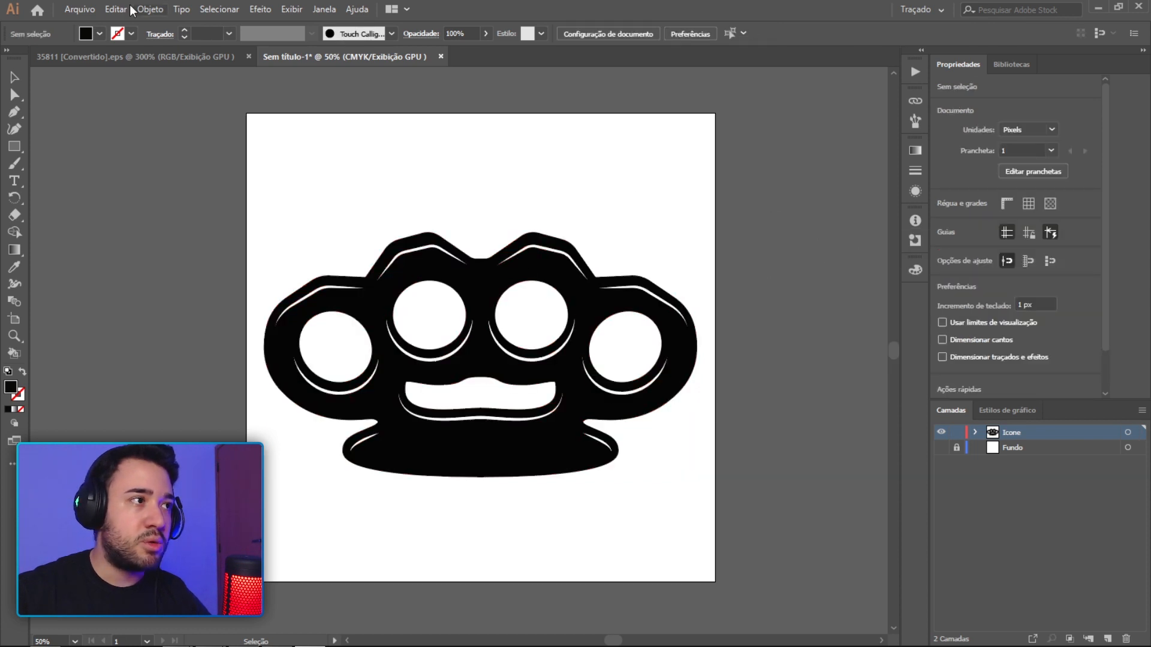
Export the brass knuckles as a PNG named SocoIngles in the Projeto GTA - Completo folder, accepting the PNG options.
left_click(80, 9)
mouse_move(185, 264)
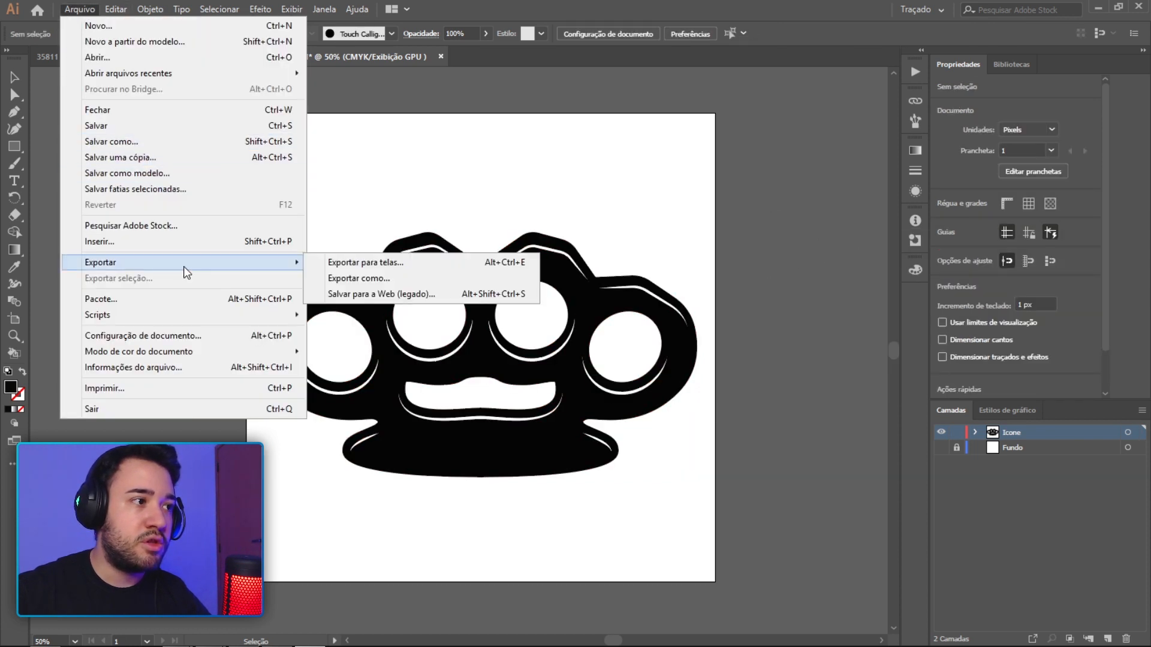
left_click(363, 283)
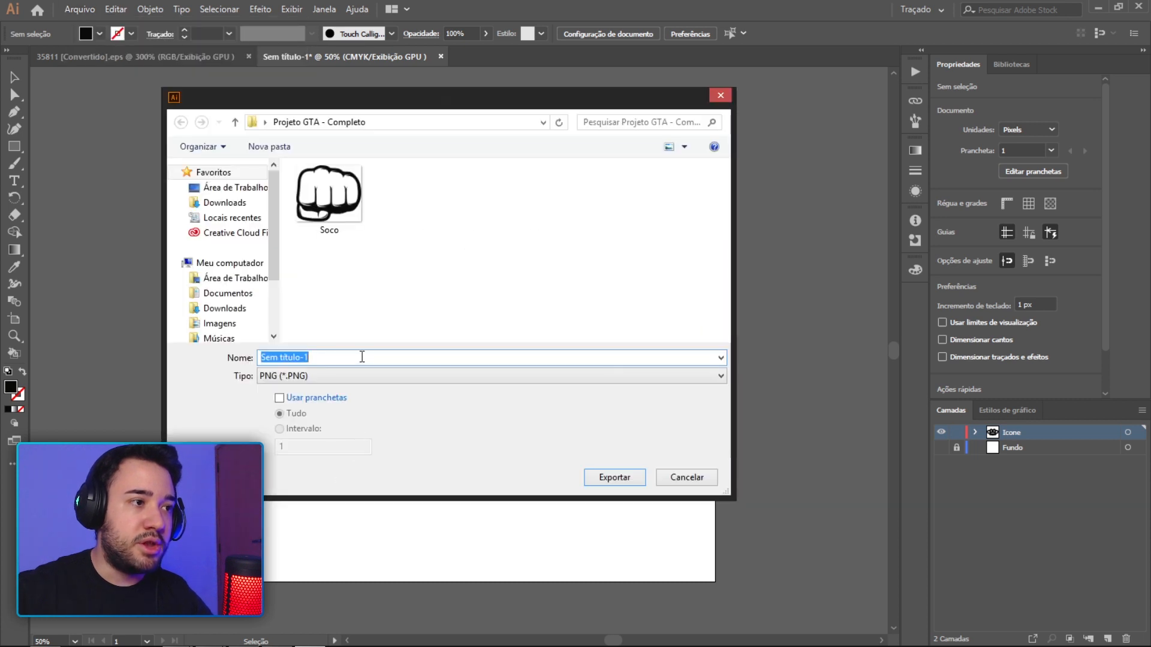
type("SocoIngles")
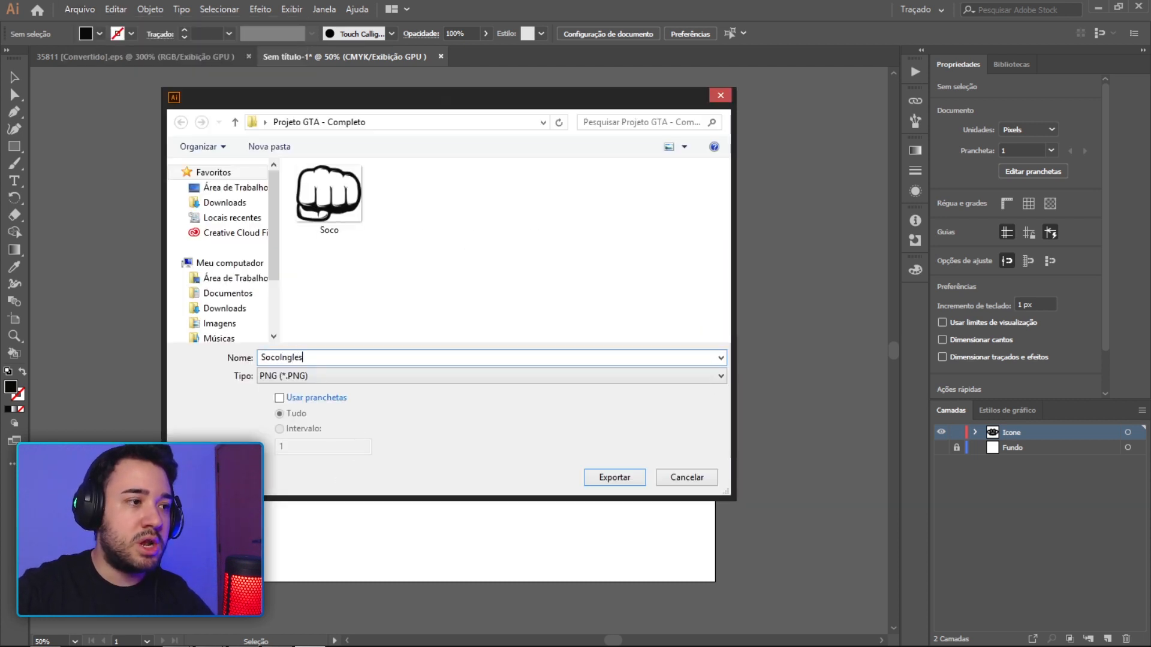
key("Return")
left_click(529, 378)
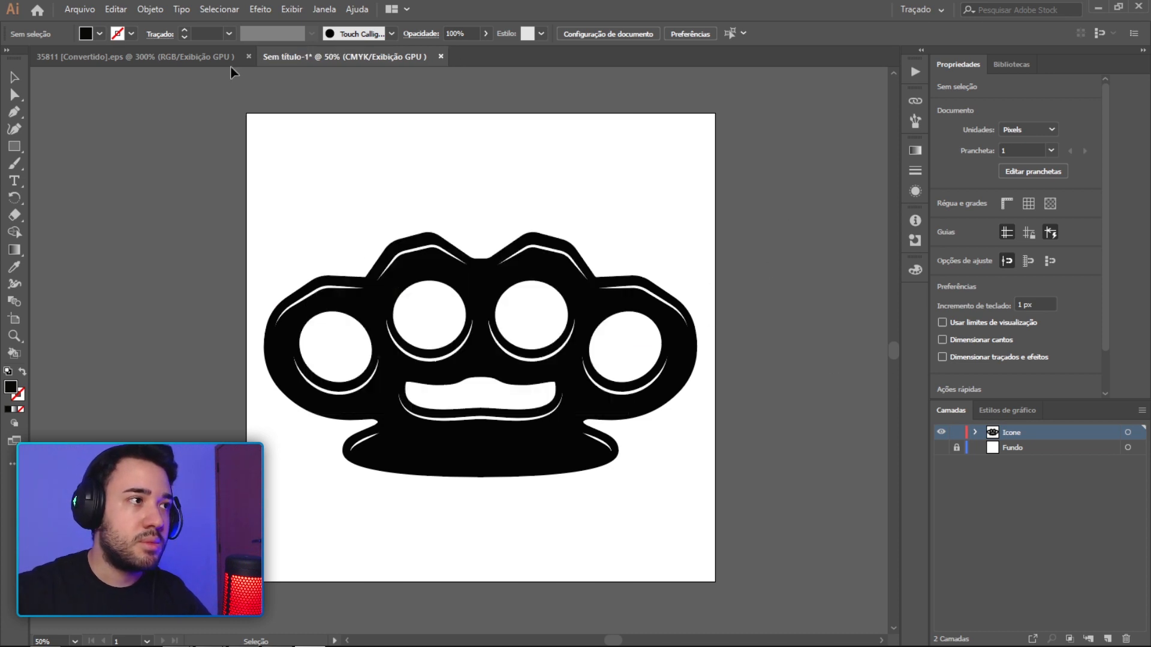
Delete the brass knuckles from the icon document's artboard.
left_click(202, 60)
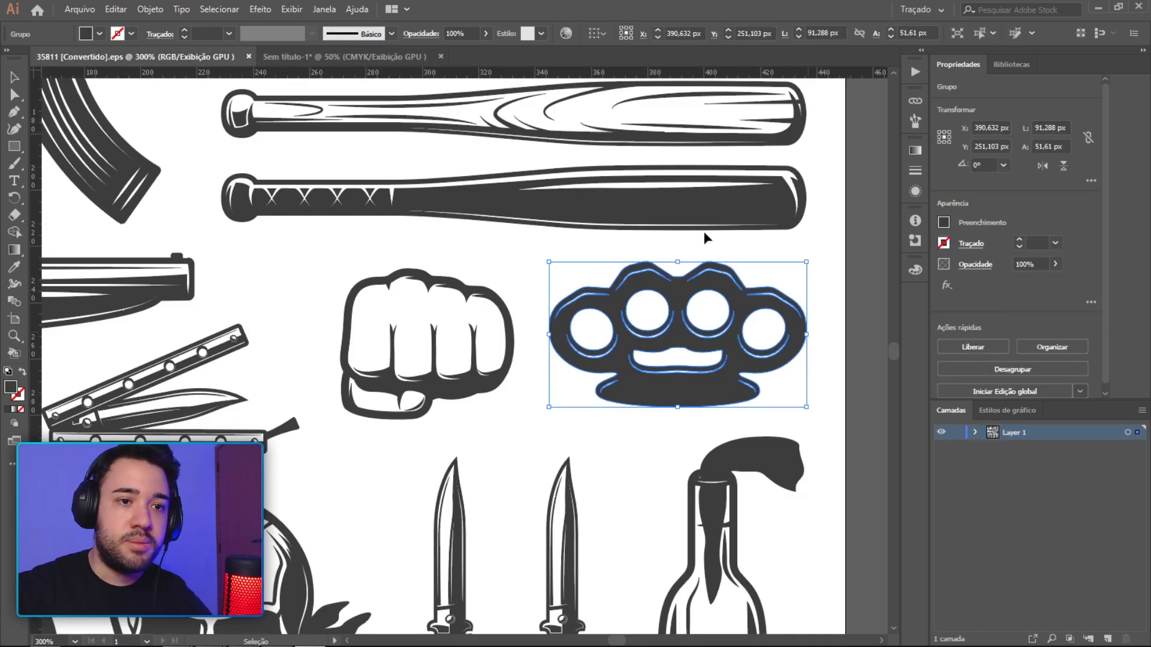
left_click(345, 56)
left_click(562, 275)
left_click(565, 275)
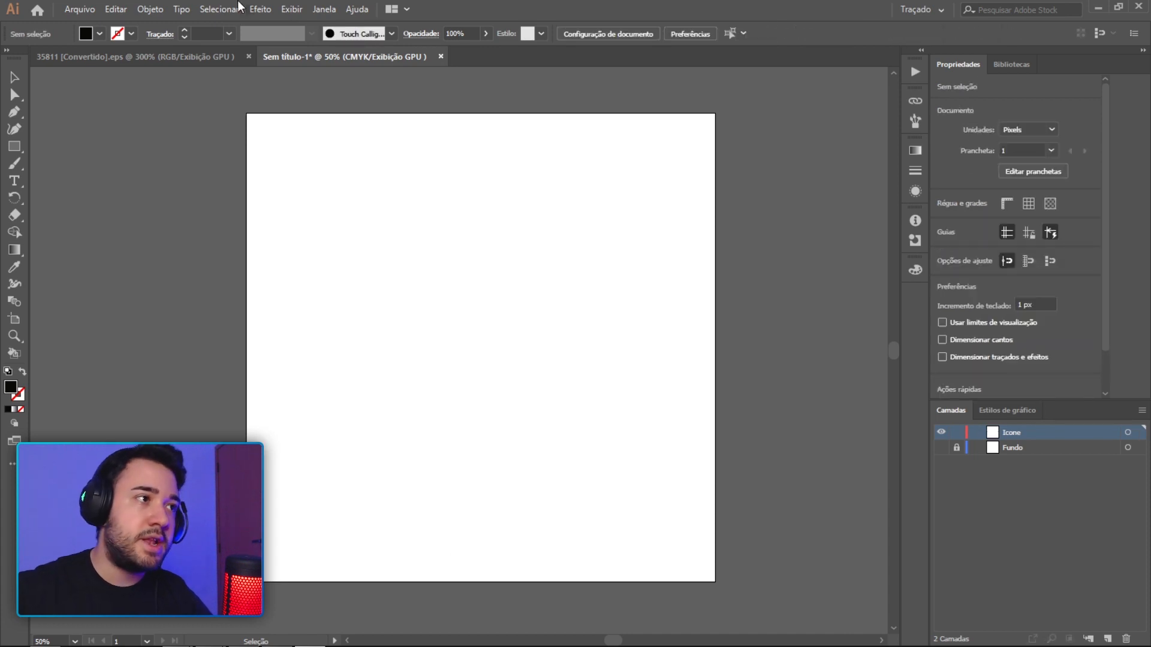
Copy the pistol group from the 35811 artwork and paste it into the icon document.
left_click(192, 58)
scroll(312, 180, "up", 2)
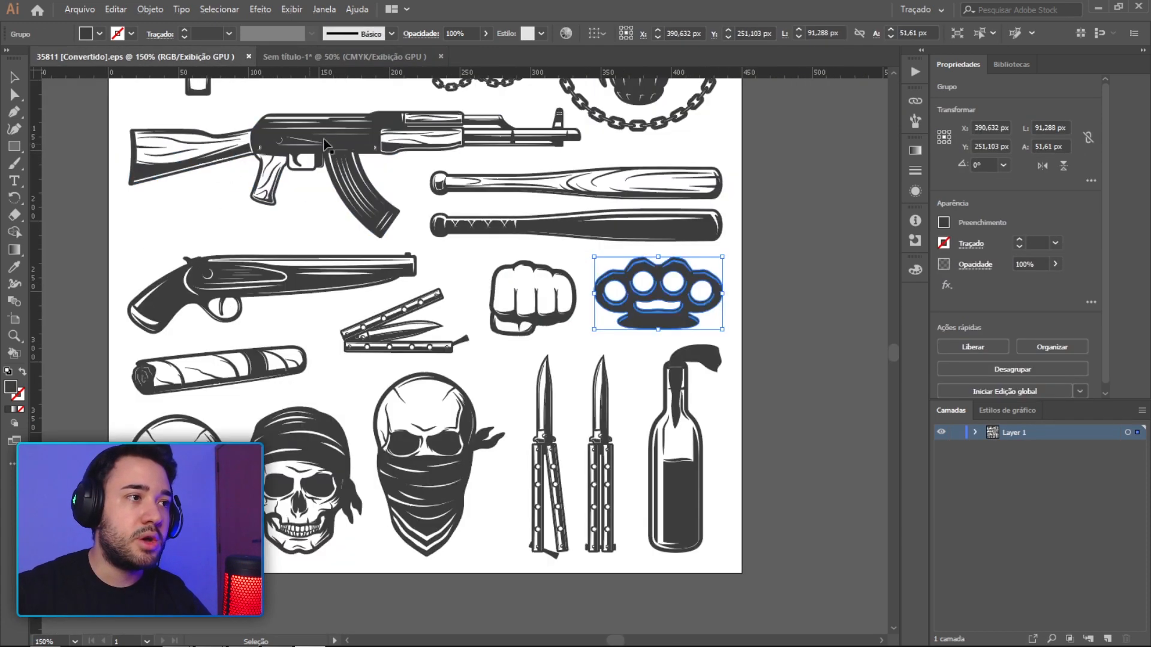
scroll(360, 251, "up", 3, "alt")
left_click(480, 172)
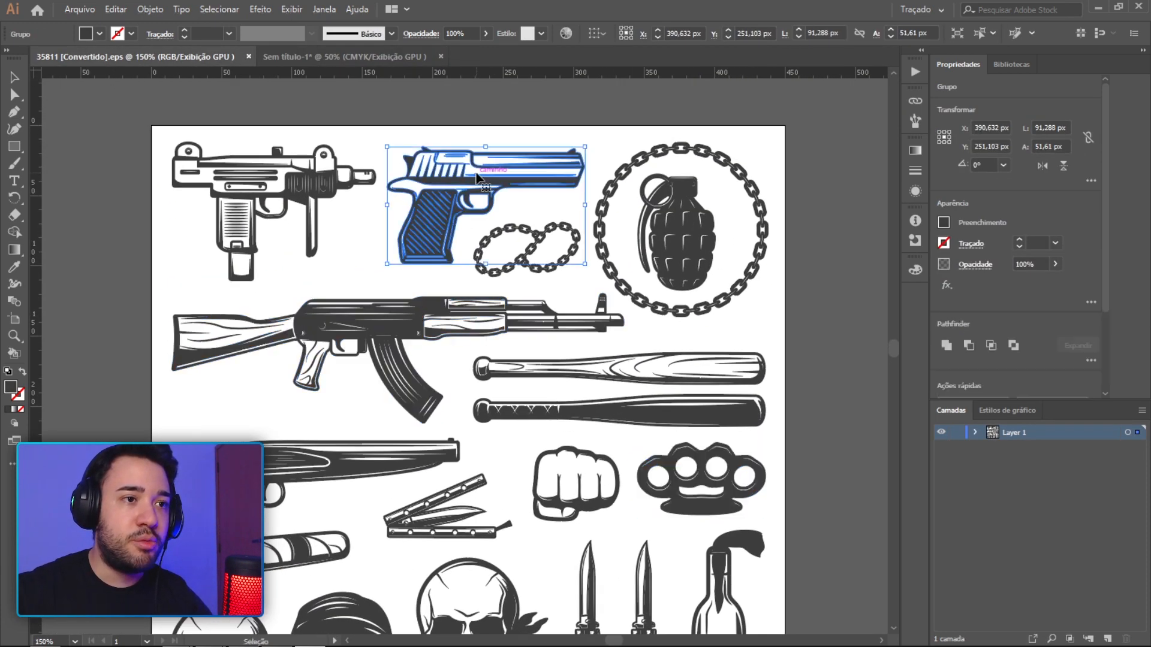
key("a")
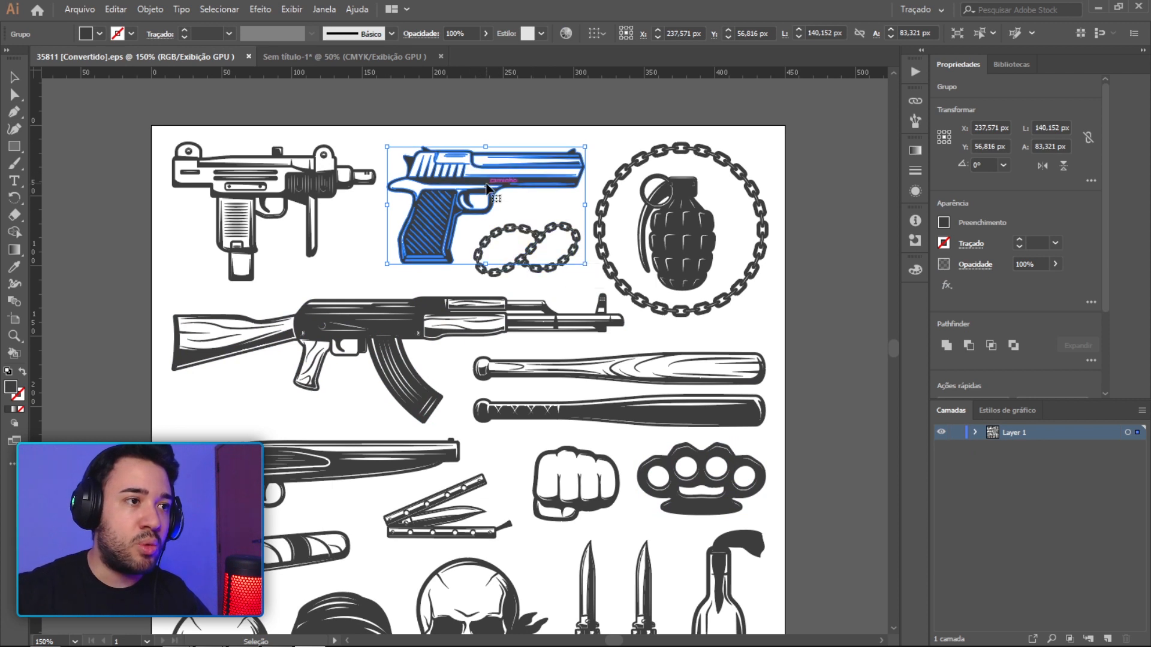
left_click(489, 200)
left_click(350, 56)
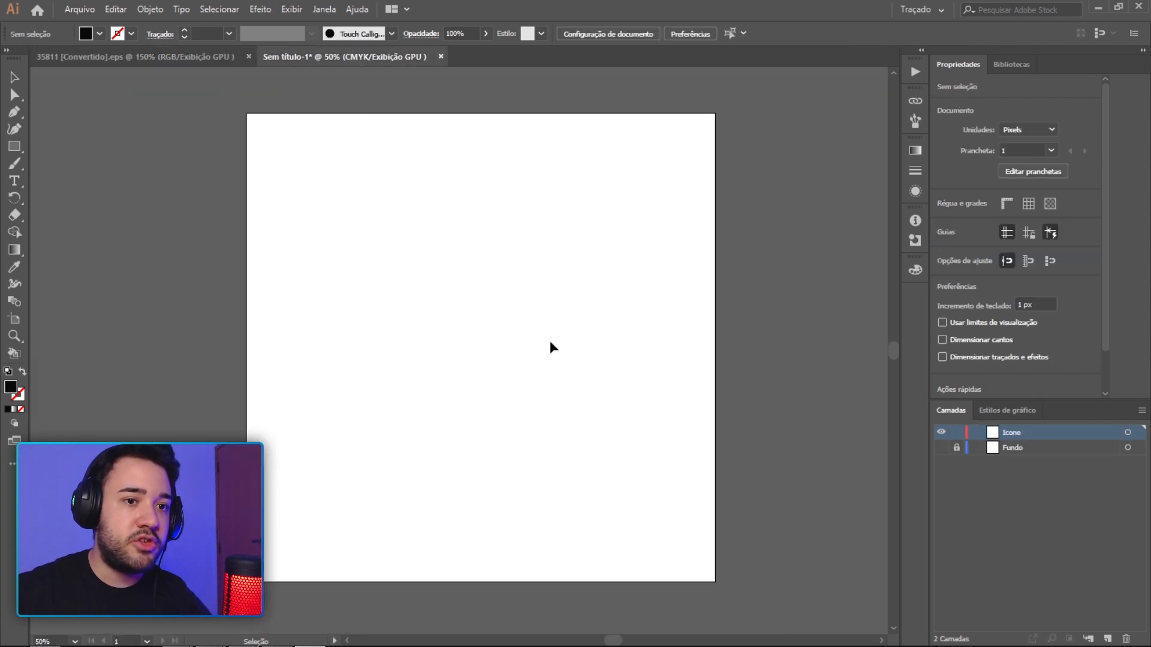
key("v")
key("ctrl+v")
Enlarge the pistol proportionally and rotate it muzzle-up to about 28°, fitting it on the artboard at about 883 x 958 px.
left_click_drag(495, 327, 703, 206, "alt+shift")
left_click_drag(749, 340, 758, 231)
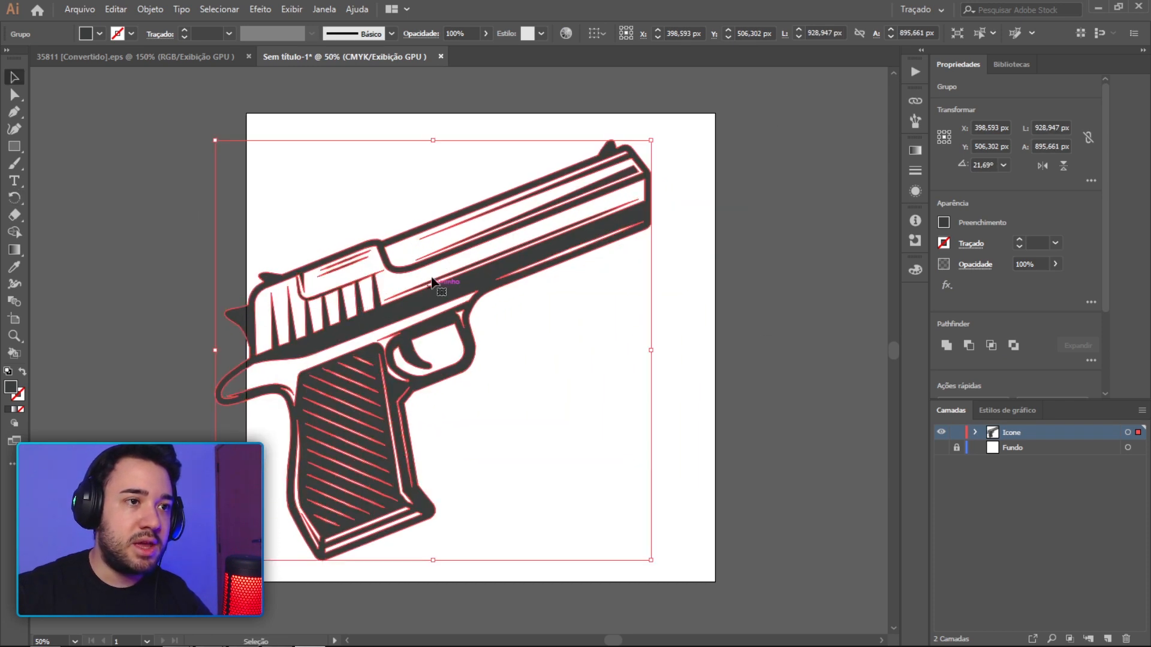
left_click_drag(432, 280, 503, 298)
key("r")
left_click_drag(746, 260, 766, 217)
key("v")
left_click_drag(505, 247, 504, 236)
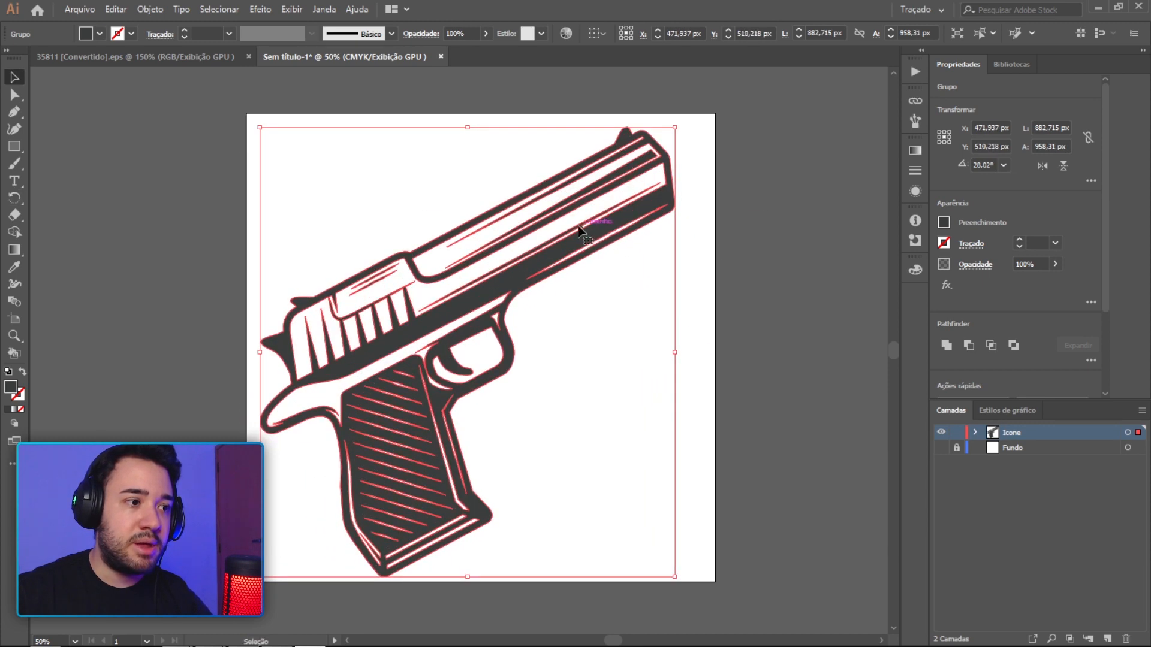
Refine the pistol's rotation to about 26.5°, enlarge it to about 921 x 971 px and centre it horizontally on the artboard.
left_click_drag(387, 413, 380, 416)
left_click_drag(667, 127, 675, 120, "shift")
key("r")
left_click_drag(788, 167, 792, 182)
key("v")
mouse_move(676, 123)
left_mouse_down("shift")
mouse_move(704, 111)
mouse_move(686, 131)
mouse_move(696, 119)
left_mouse_up("shift")
left_click(799, 178)
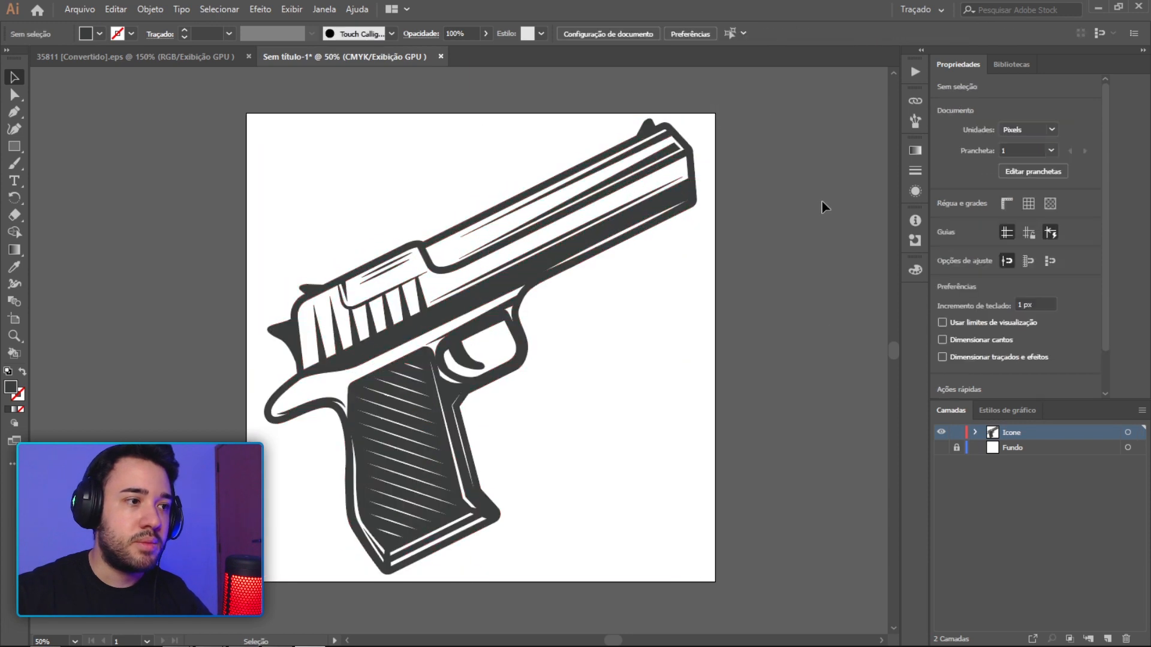
Change the pistol group's fill to black.
left_click(677, 192)
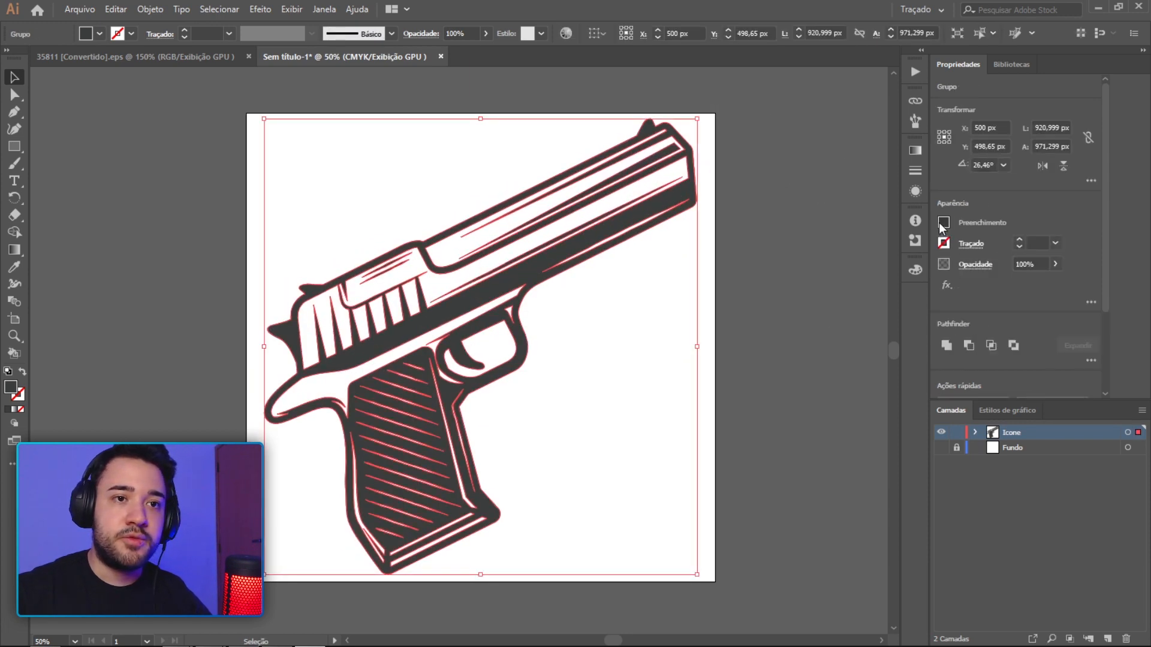
left_click(943, 222)
left_click(797, 327)
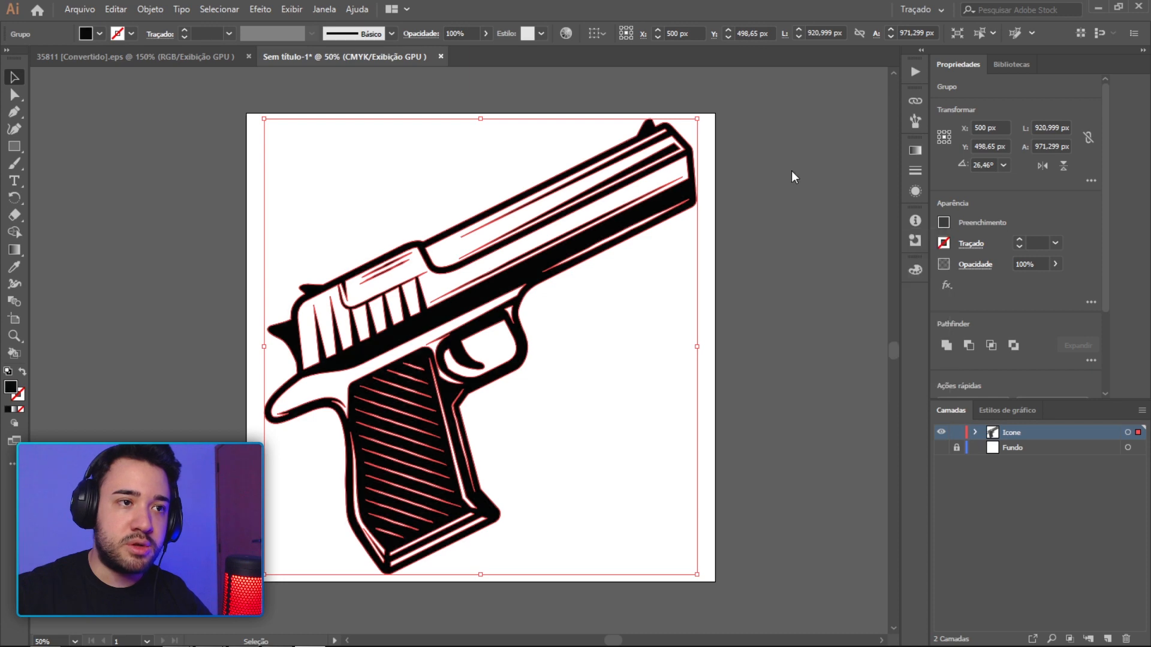
left_click(783, 217)
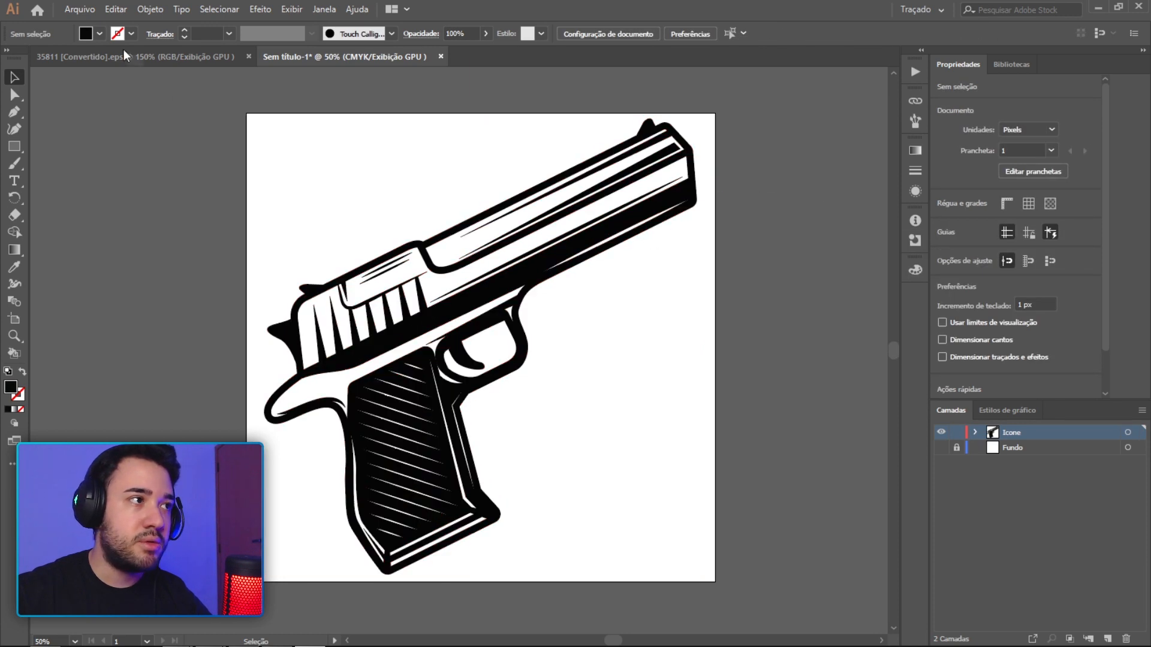
Export the pistol as a PNG named Deagle in the Projeto GTA - Completo folder, accepting the PNG options.
left_click(80, 9)
mouse_move(283, 264)
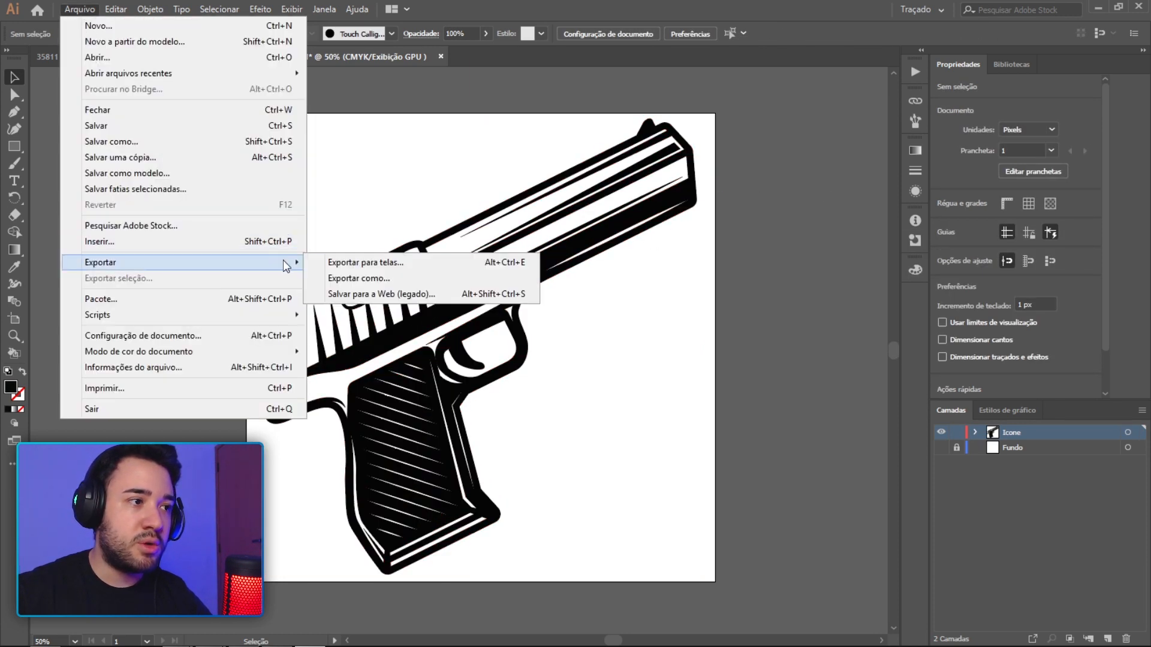
left_click(390, 279)
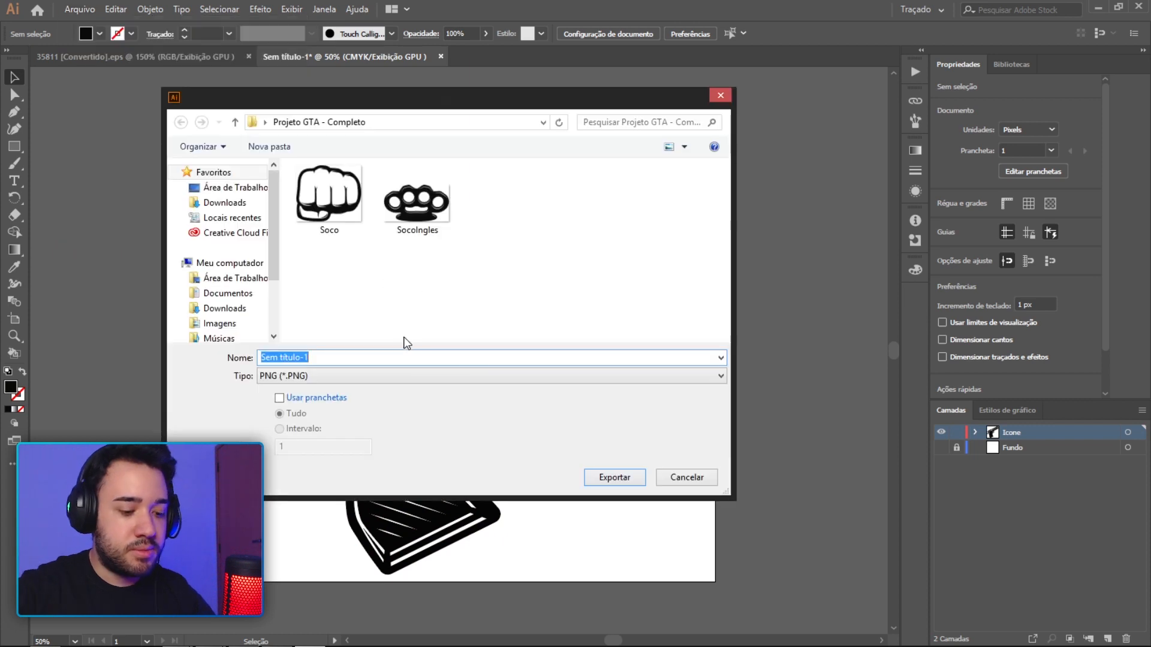
type("Deagle")
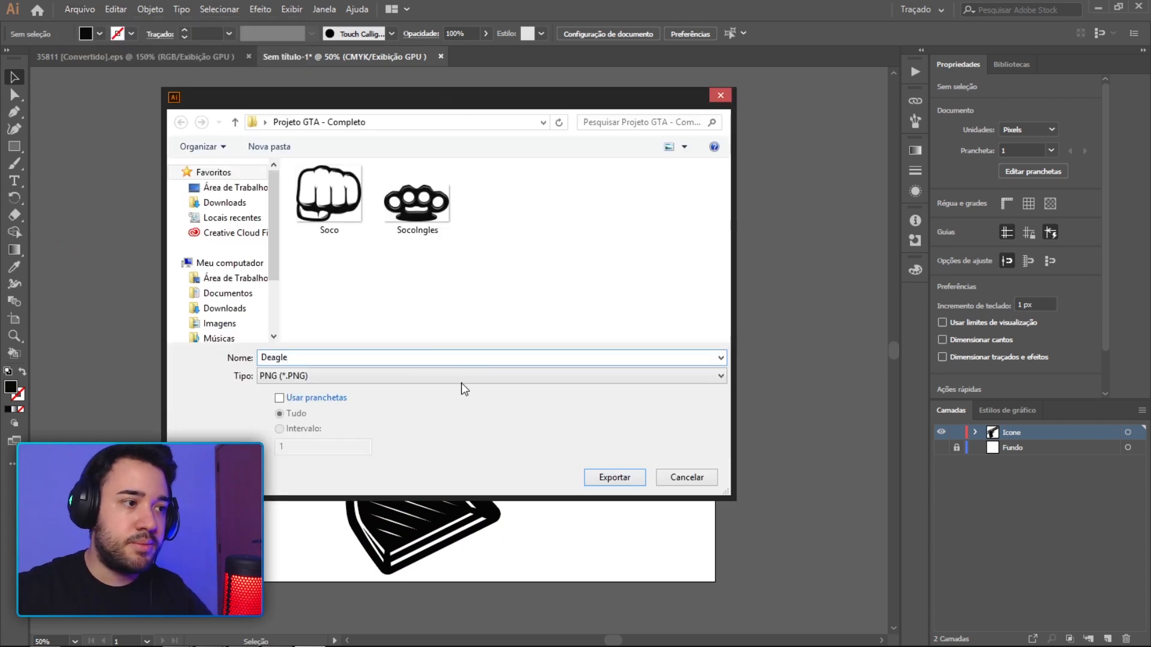
left_click(604, 478)
key("Return")
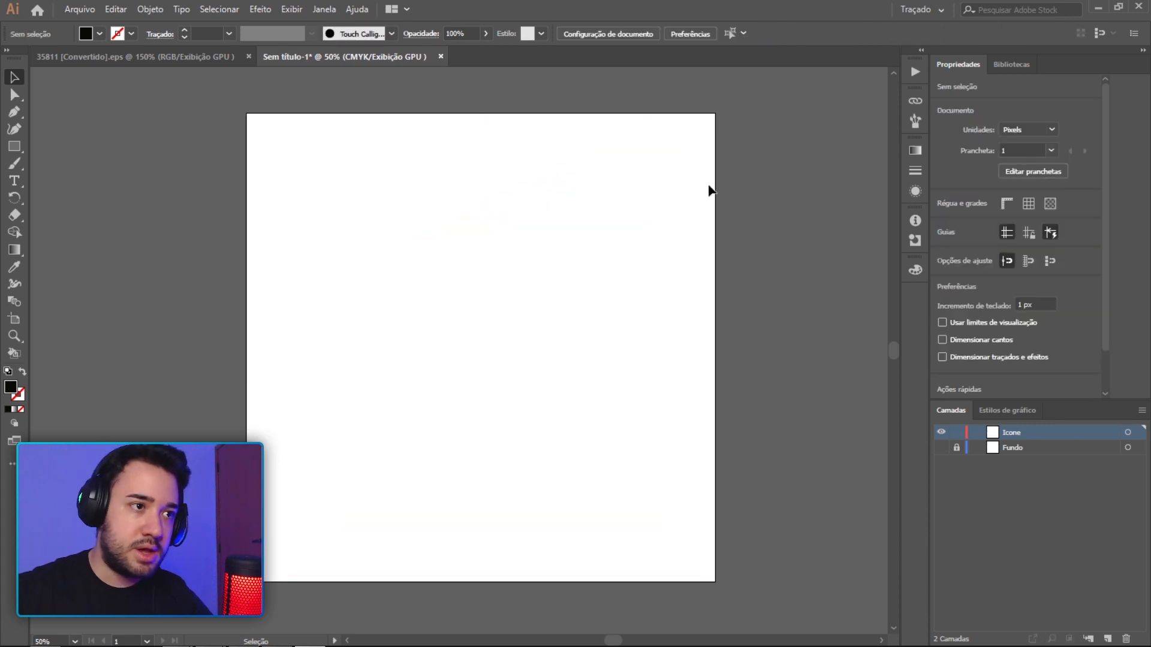
Copy the AK rifle group from the 35811 artwork and paste it onto the empty artboard of the icon document.
left_click(174, 56)
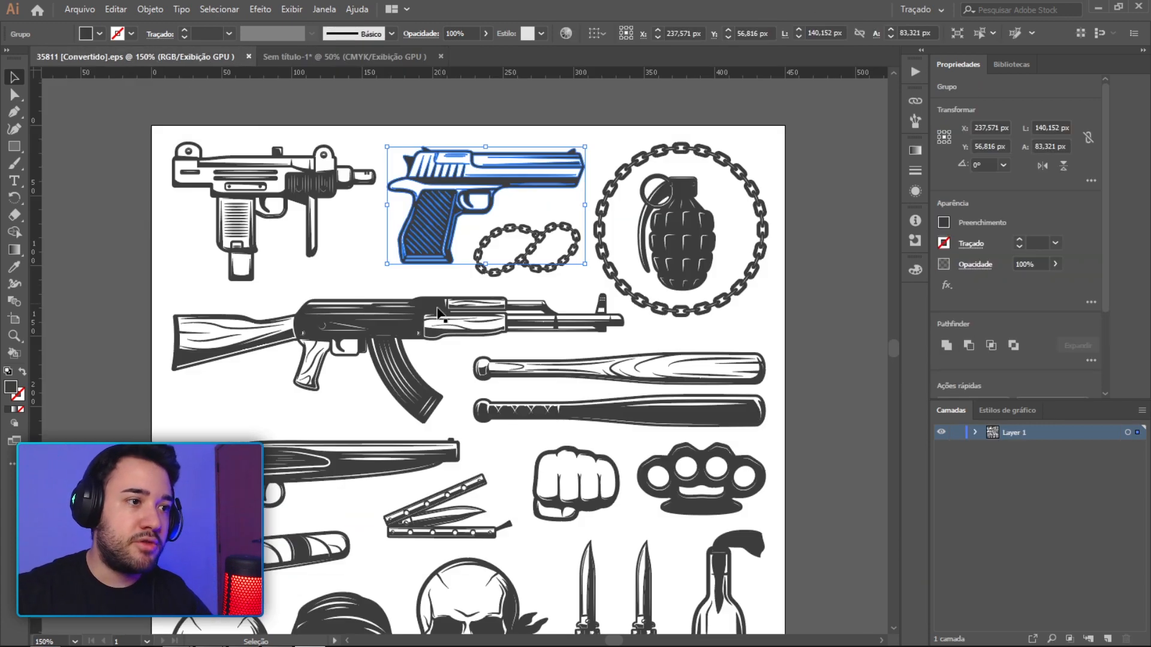
left_click(446, 339)
scroll(626, 346, "down", 5)
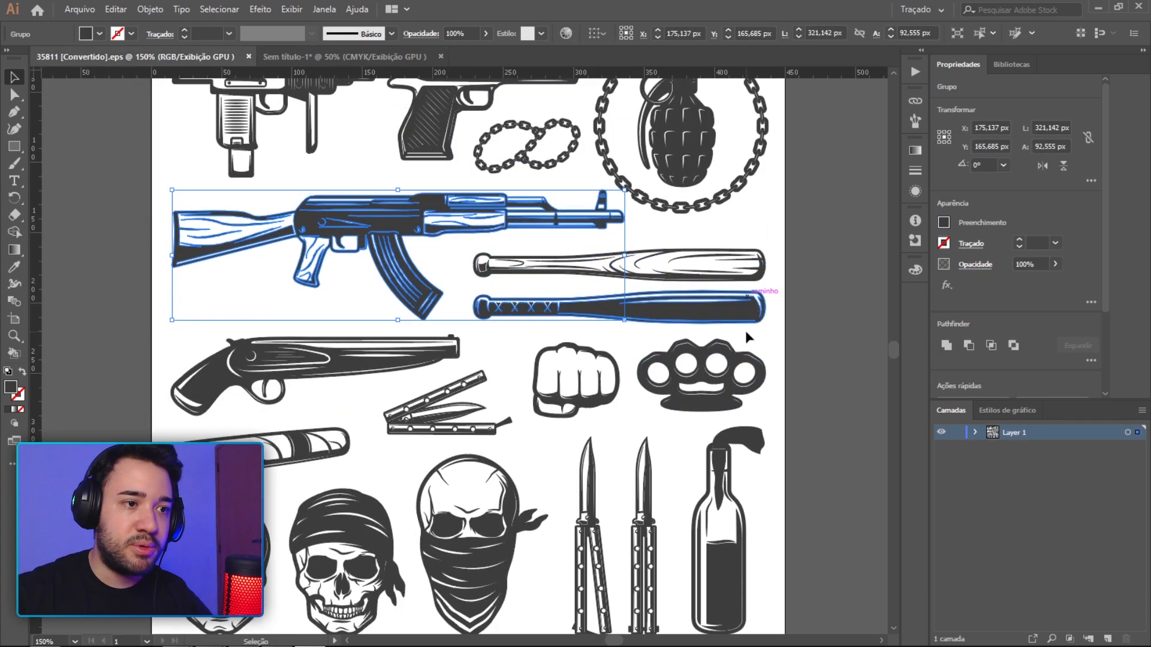
scroll(648, 516, "up", 1)
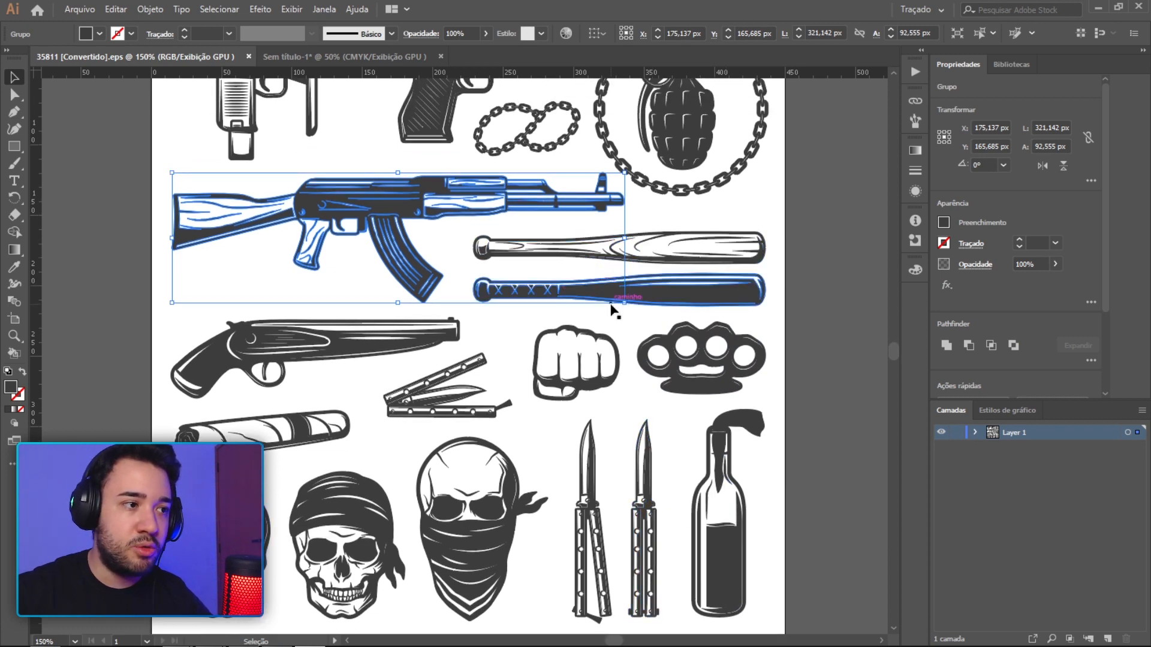
scroll(613, 308, "up", 4)
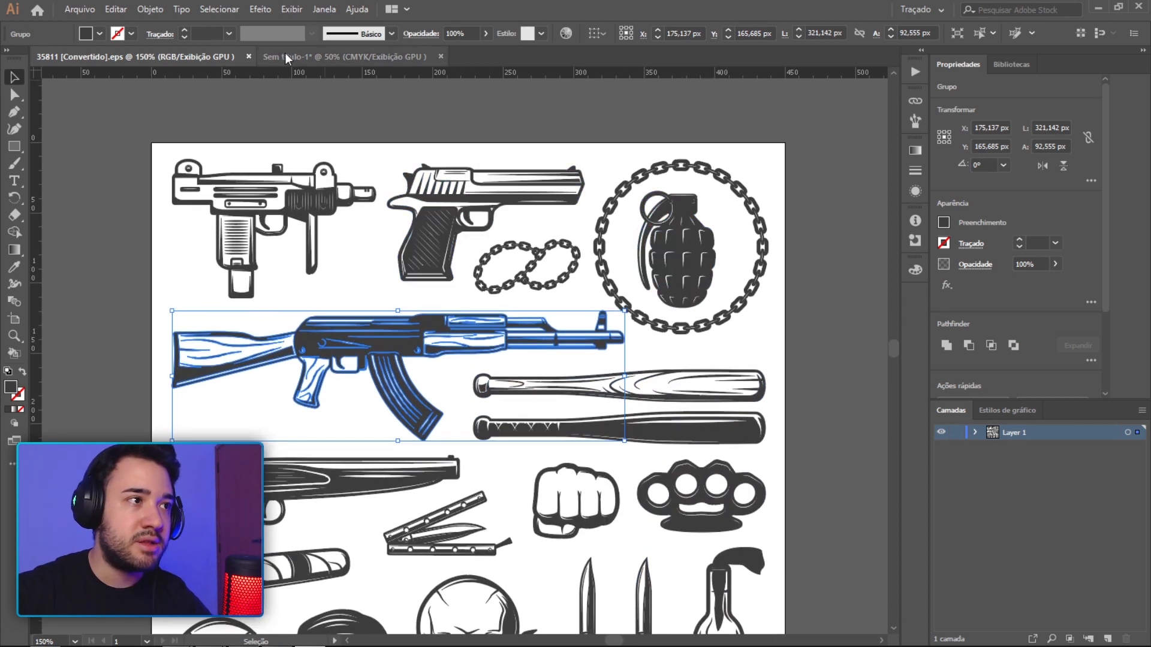
left_click(287, 57)
key("ctrl+v")
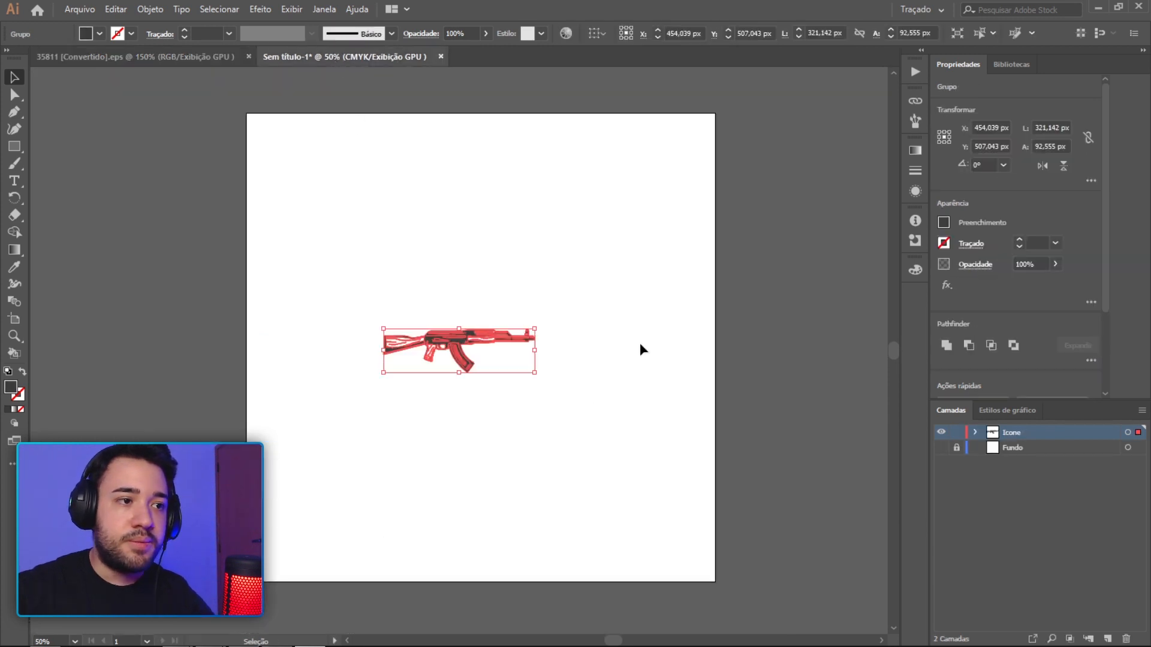
Enlarge the AK rifle proportionally and rotate it diagonally with the muzzle pointing up to the right so it fills the artboard.
left_click_drag(536, 330, 688, 282, "alt+shift")
key("r")
left_click_drag(765, 380, 525, 214)
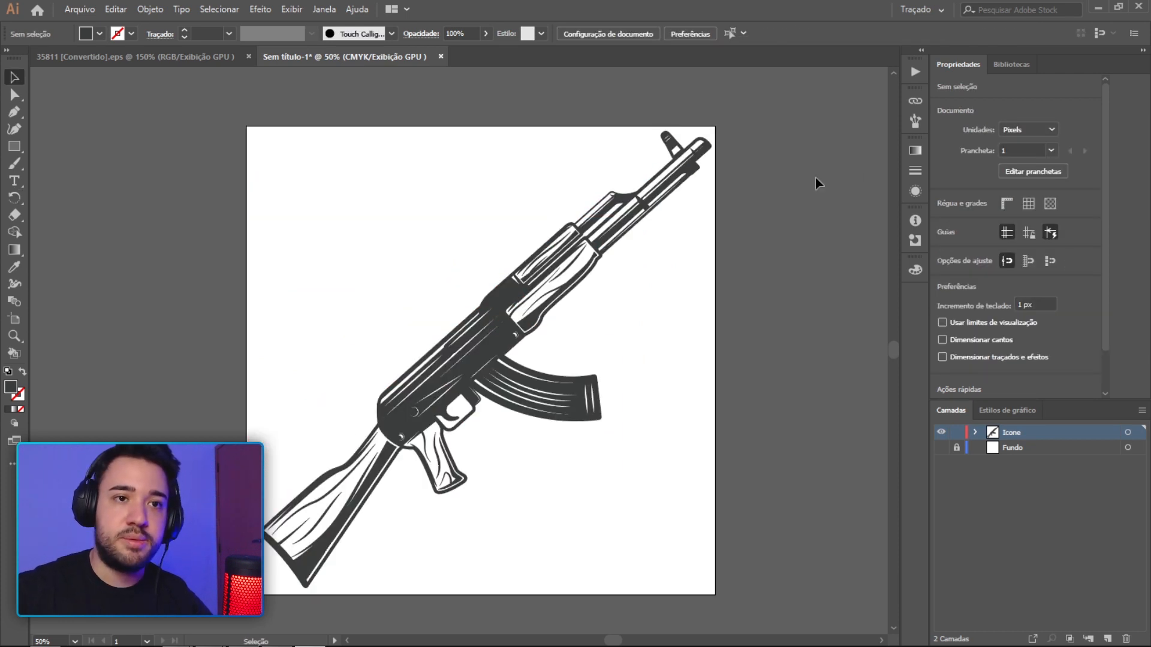
Export the rifle as a PNG named AK in the Projeto GTA - Completo folder, accepting the PNG options.
left_click(80, 9)
mouse_move(291, 265)
left_click(347, 277)
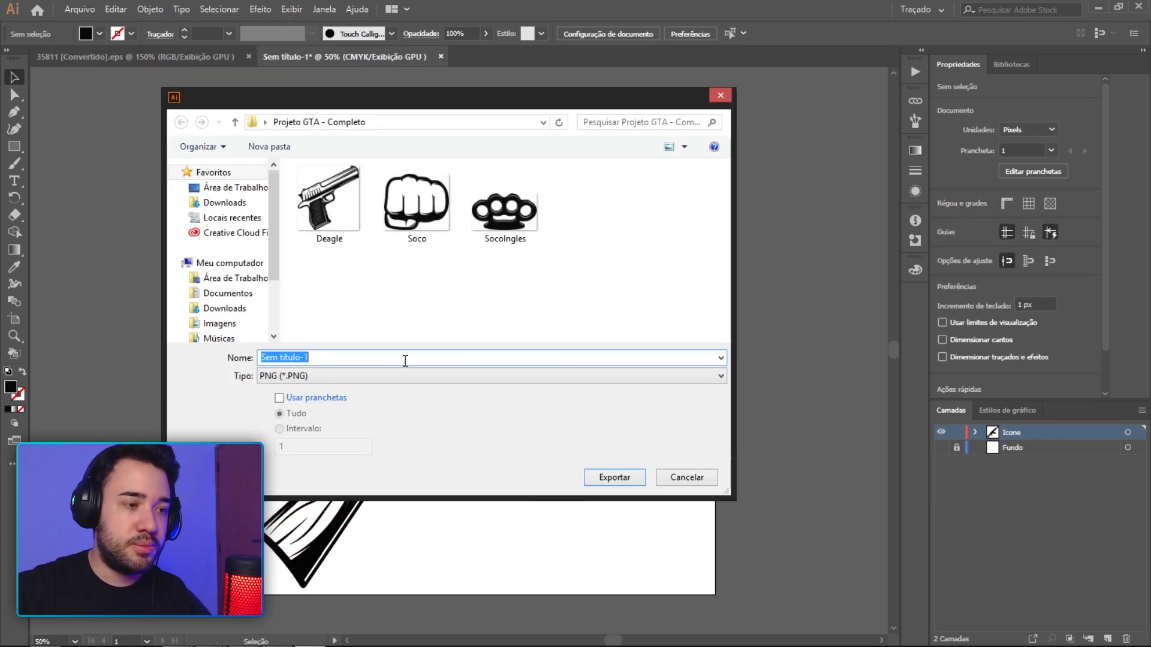
type("AK")
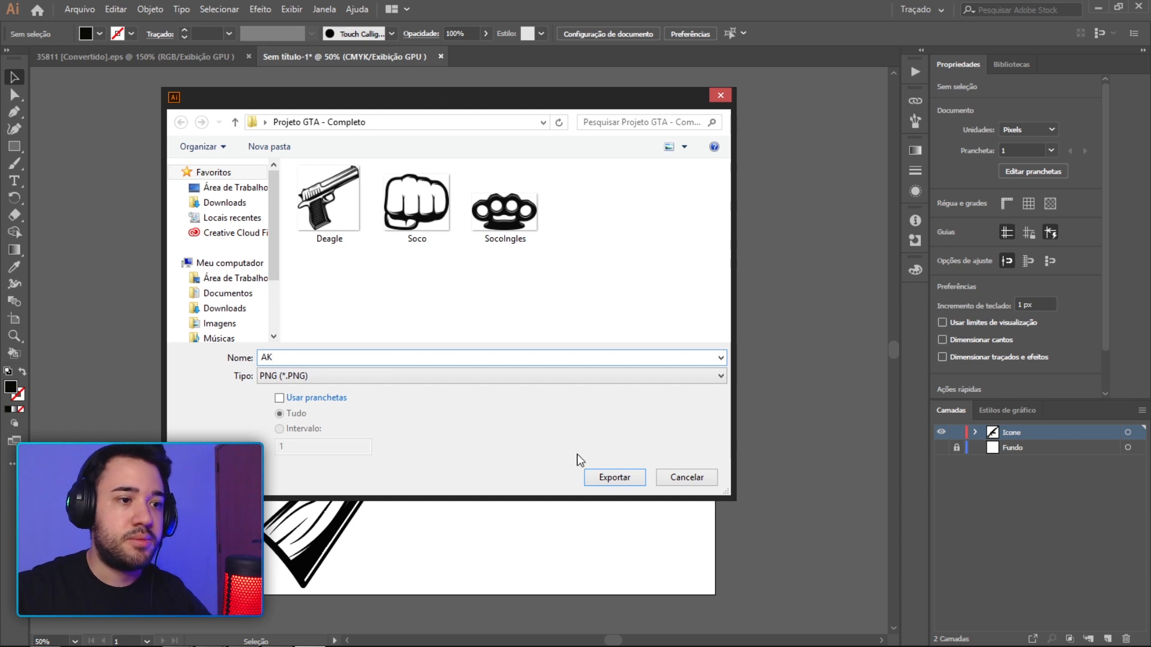
left_click(613, 476)
left_click(519, 378)
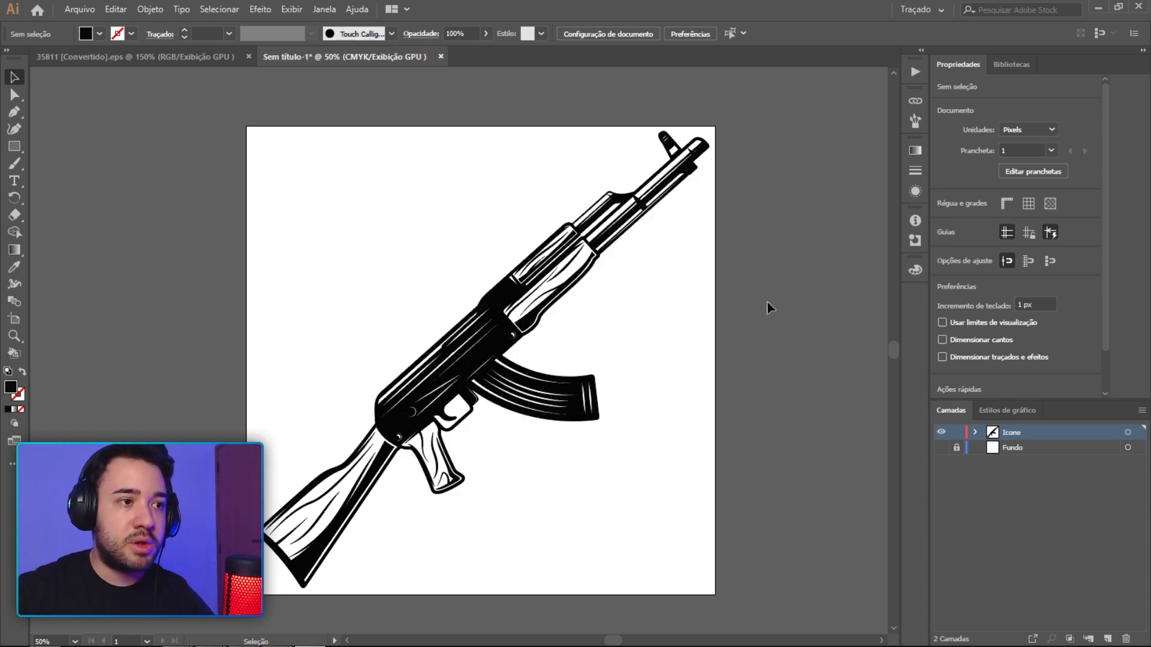
Delete the AK rifle from the icon artboard, and return to the 35811 artwork with nothing selected.
left_click(518, 237)
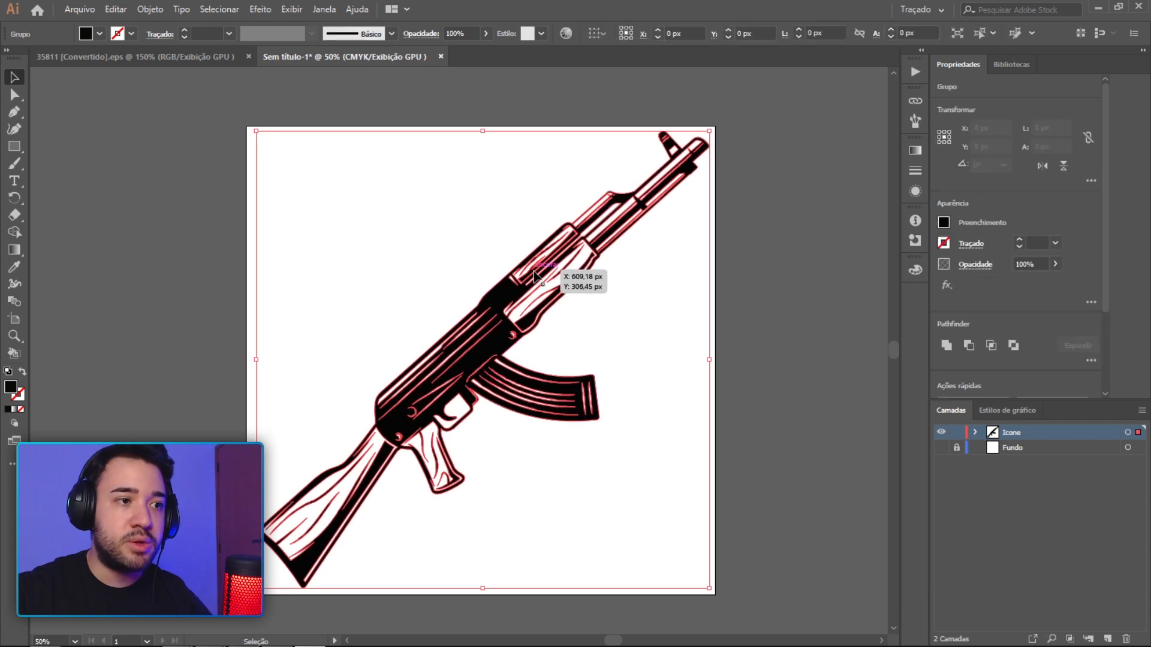
key("Delete")
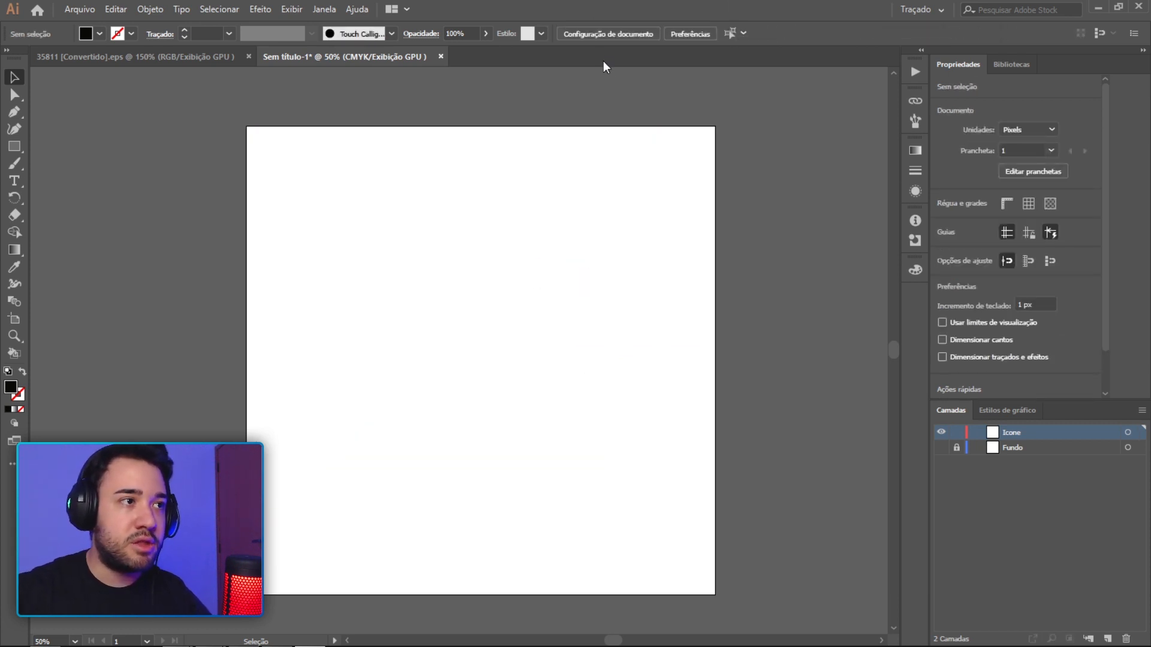
left_click(203, 61)
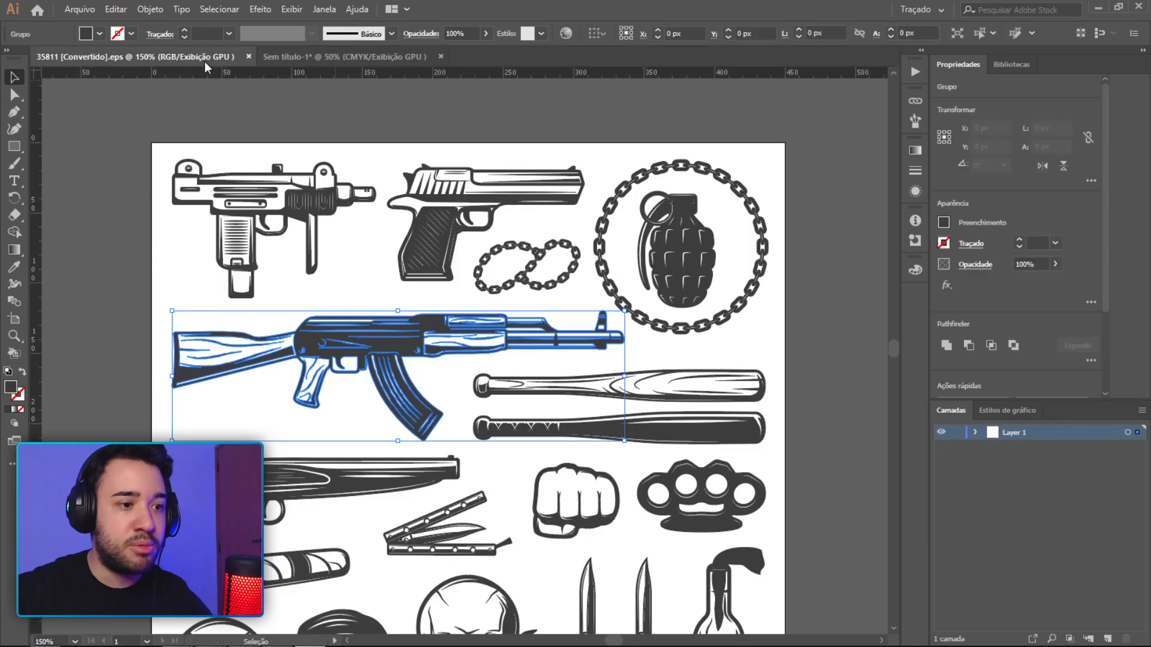
scroll(768, 261, "down", 1)
left_click(779, 264)
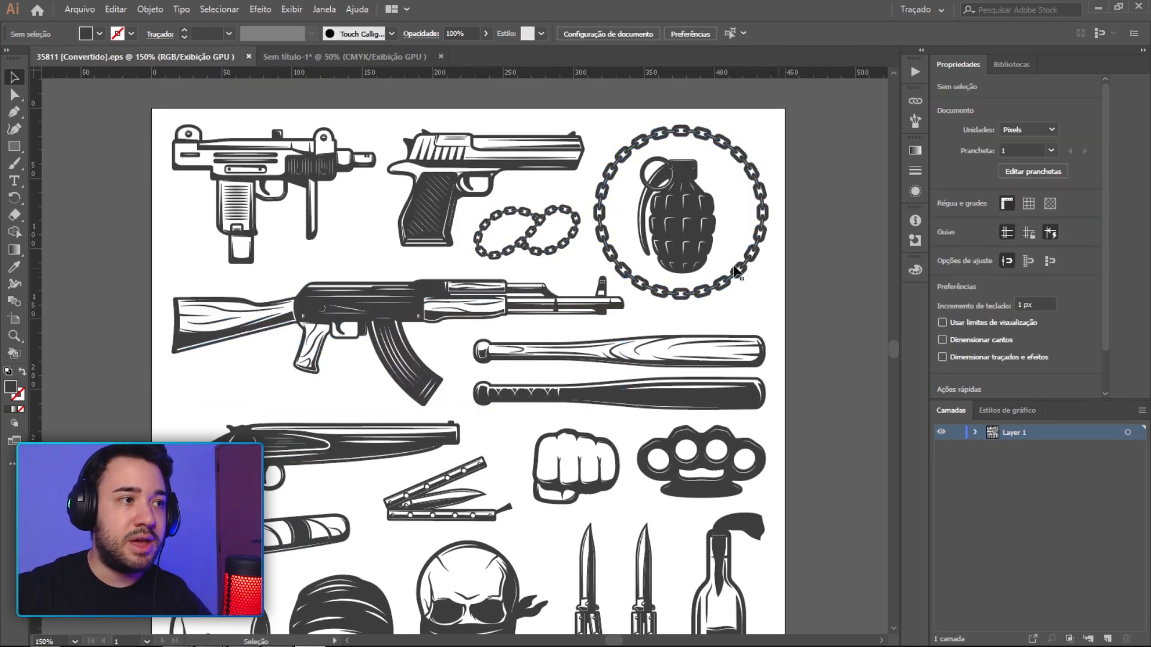
Copy the submachine gun group from the 35811 artwork and paste it onto the empty artboard of the icon document.
left_click(327, 170)
left_click(341, 55)
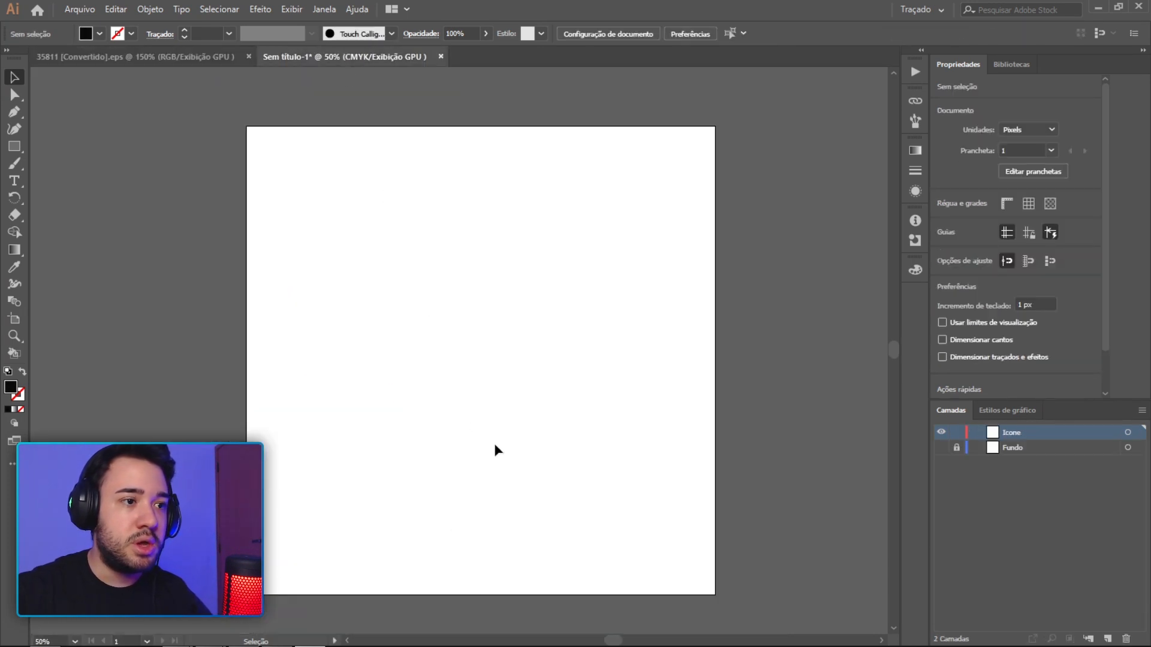
key("ctrl+v")
Enlarge the submachine gun proportionally to about 970 px wide and rotate it about 33° so the muzzle points up to the right.
left_click_drag(493, 325, 662, 318, "shift")
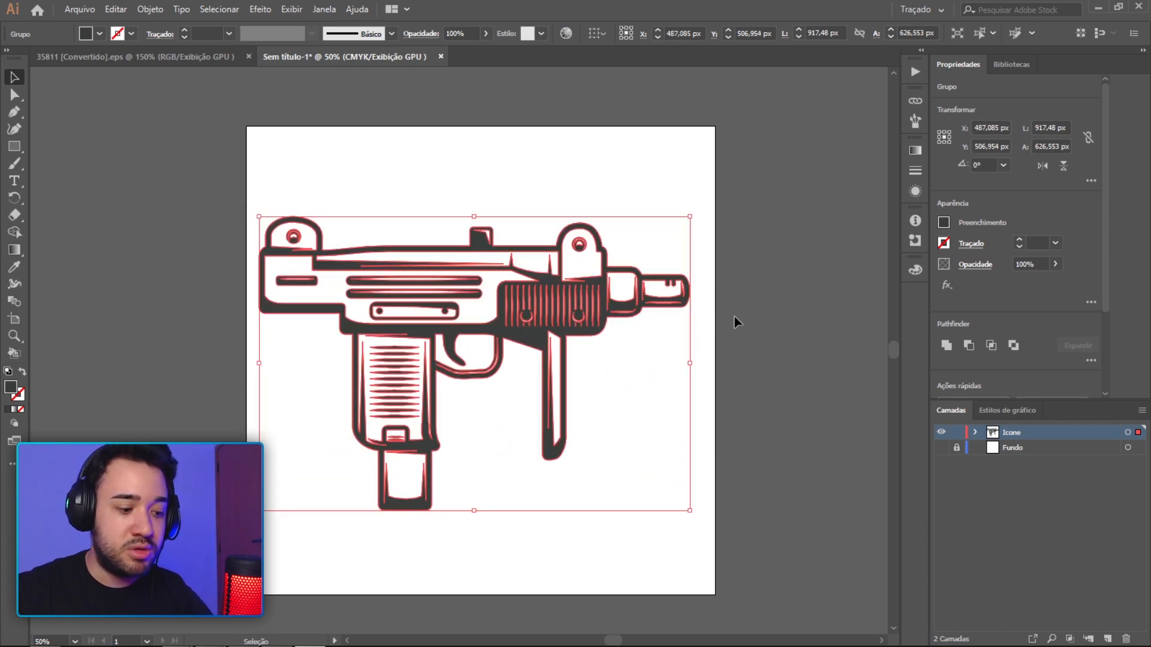
key("r")
left_click_drag(734, 313, 717, 138)
key("v")
left_click_drag(500, 266, 533, 332)
left_click(634, 269)
left_click(650, 232)
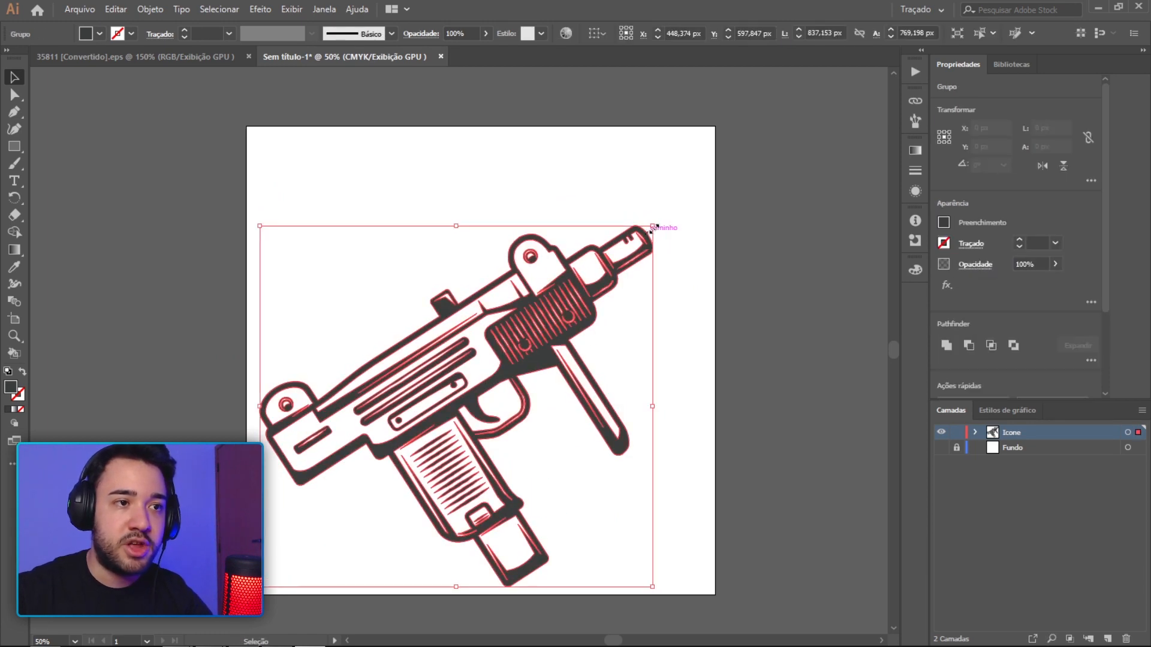
left_click_drag(653, 228, 715, 146, "shift")
left_click_drag(649, 231, 636, 226)
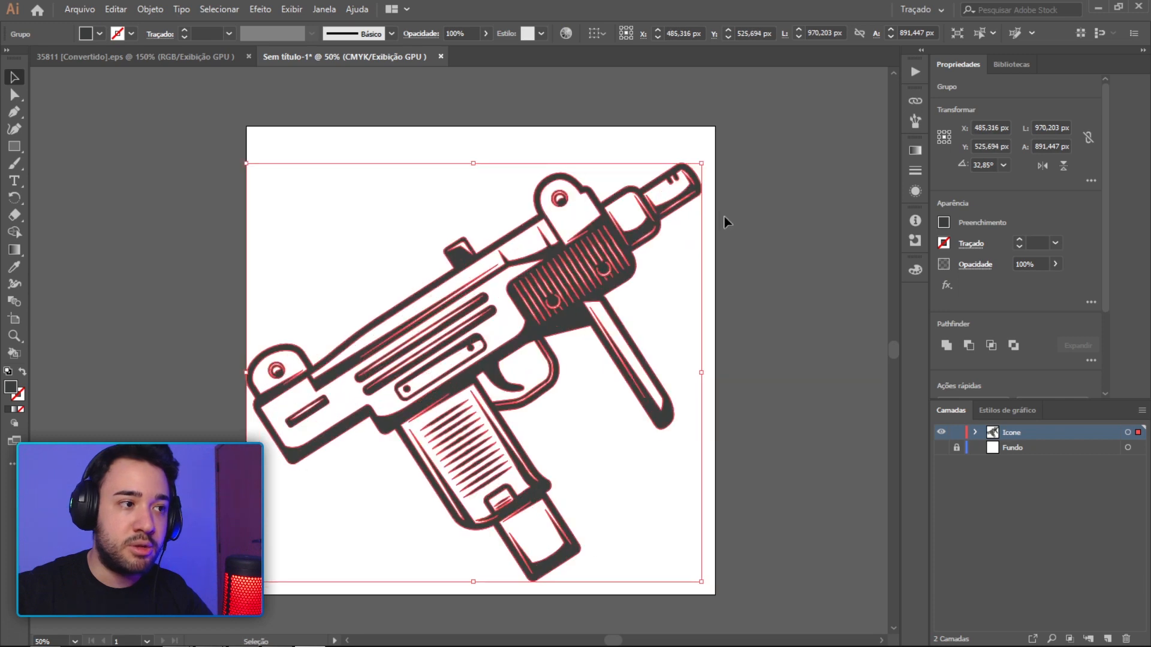
Tilt the submachine gun slightly more to about 35.7°, and reposition and rescale it to fill the artboard at about 965 x 921 px.
mouse_move(629, 270)
left_mouse_down()
mouse_move(639, 266)
mouse_move(617, 267)
left_mouse_up()
key("r")
left_click_drag(773, 254, 739, 247)
key("v")
left_click_drag(618, 269, 574, 271)
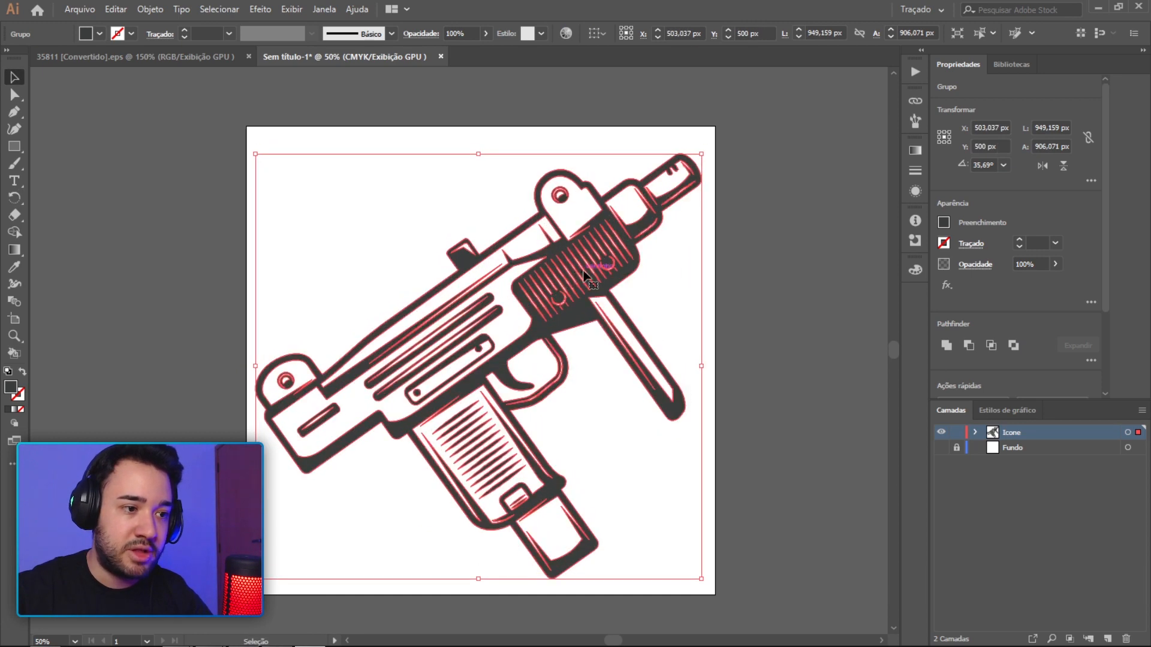
left_click_drag(714, 157, 728, 149)
left_click(763, 198)
left_click(648, 243)
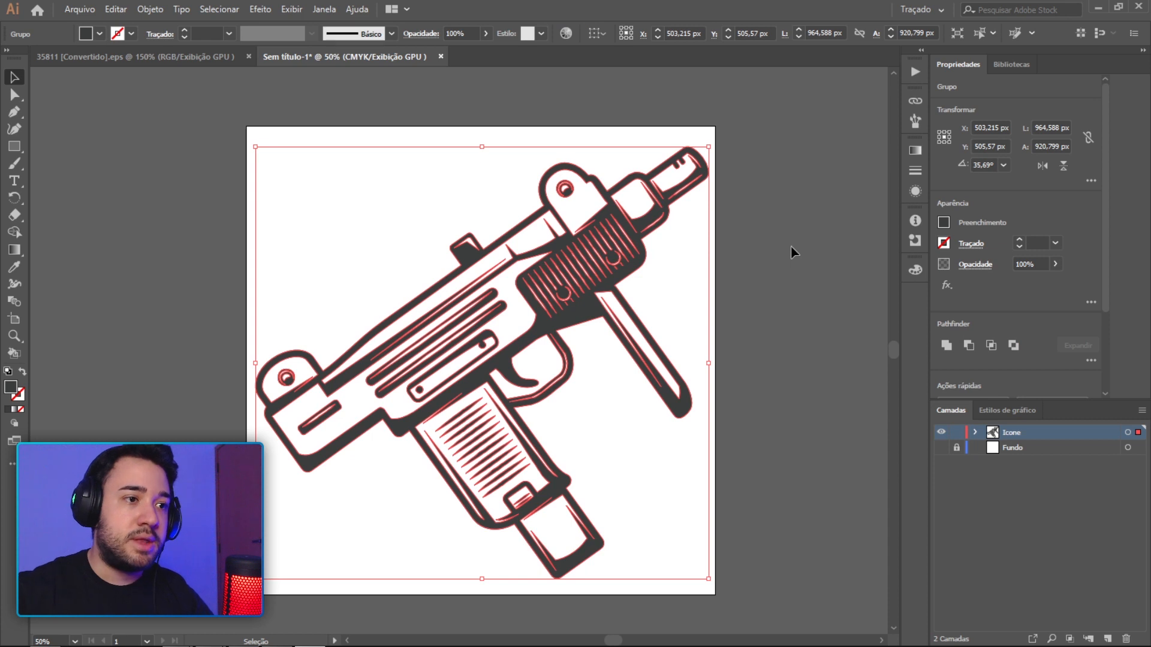
Set the submachine gun's fill to black and deselect it.
left_click(790, 245)
left_click(661, 215)
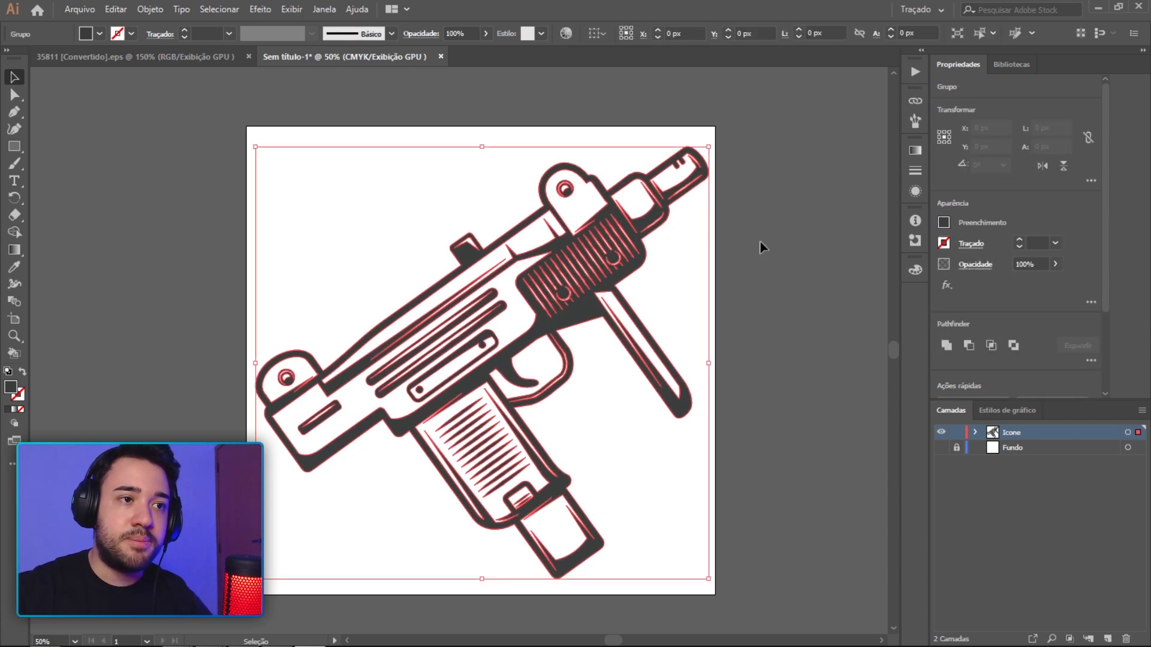
left_click(942, 222)
left_click(817, 276)
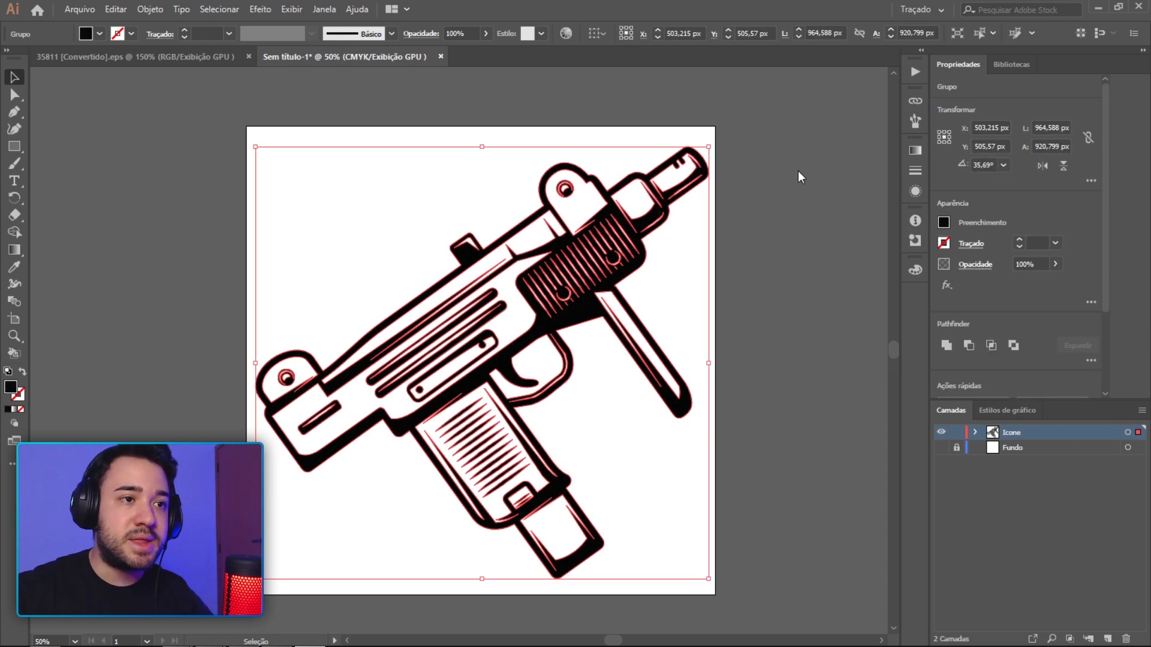
left_click(774, 259)
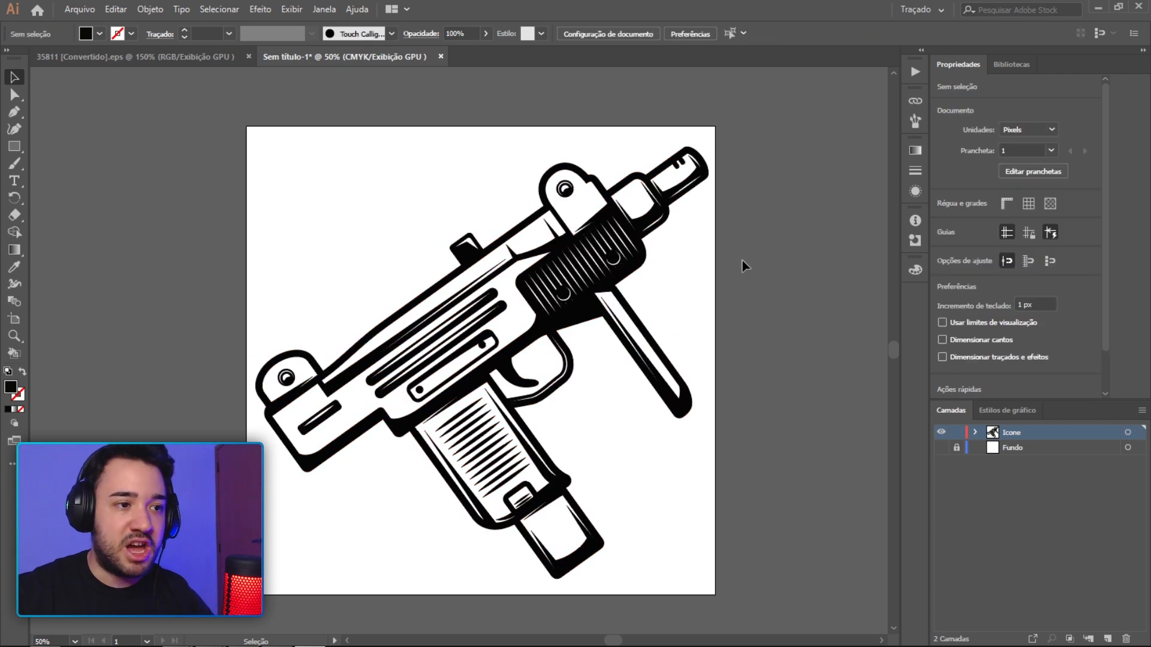
left_click(643, 241)
left_click(793, 243)
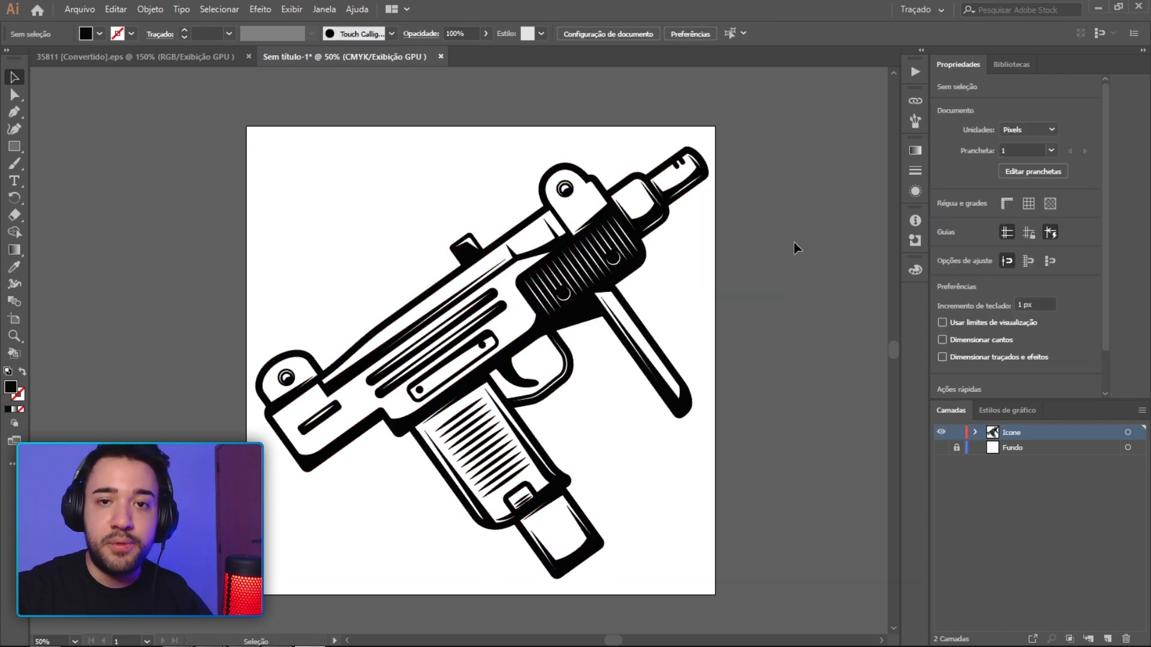
left_click(612, 230)
left_click(806, 270)
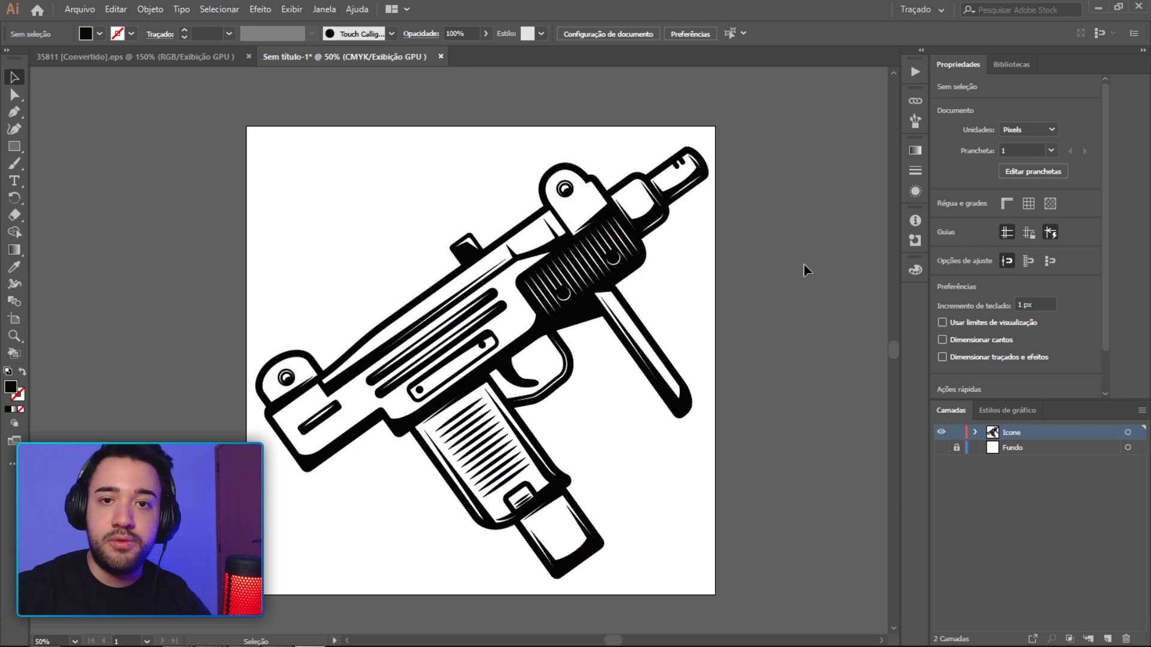
left_click(656, 235)
left_click(674, 272)
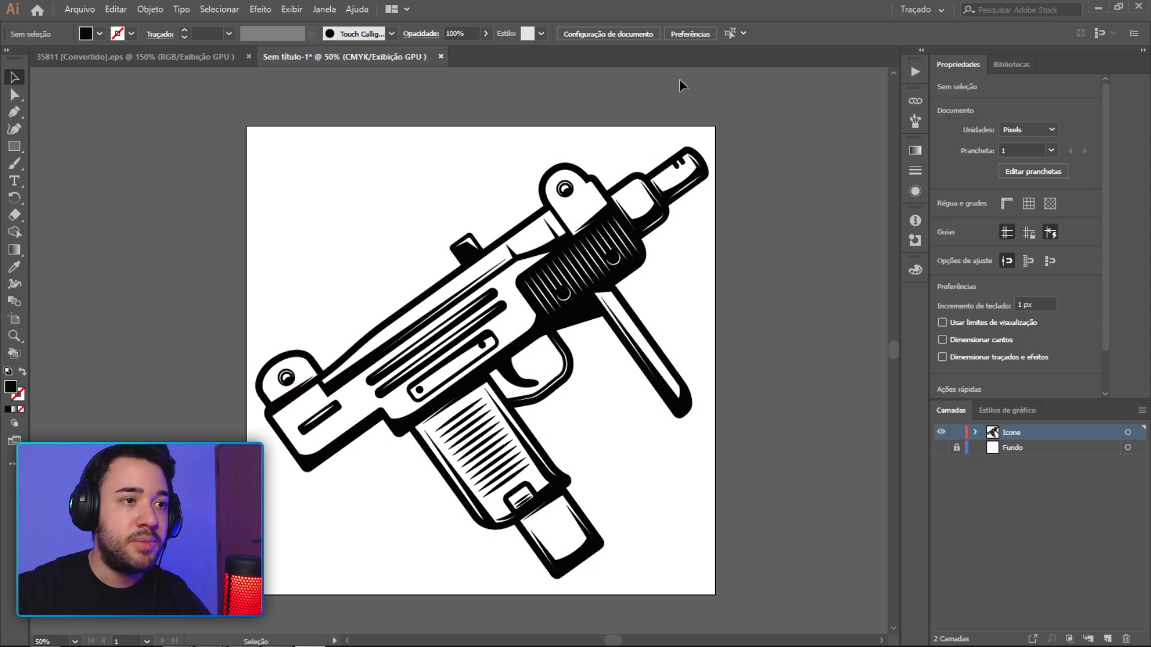
Export the submachine gun as a PNG named SMG in the Projeto GTA - Completo folder, keeping 300 ppi and a transparent background.
left_click(68, 10)
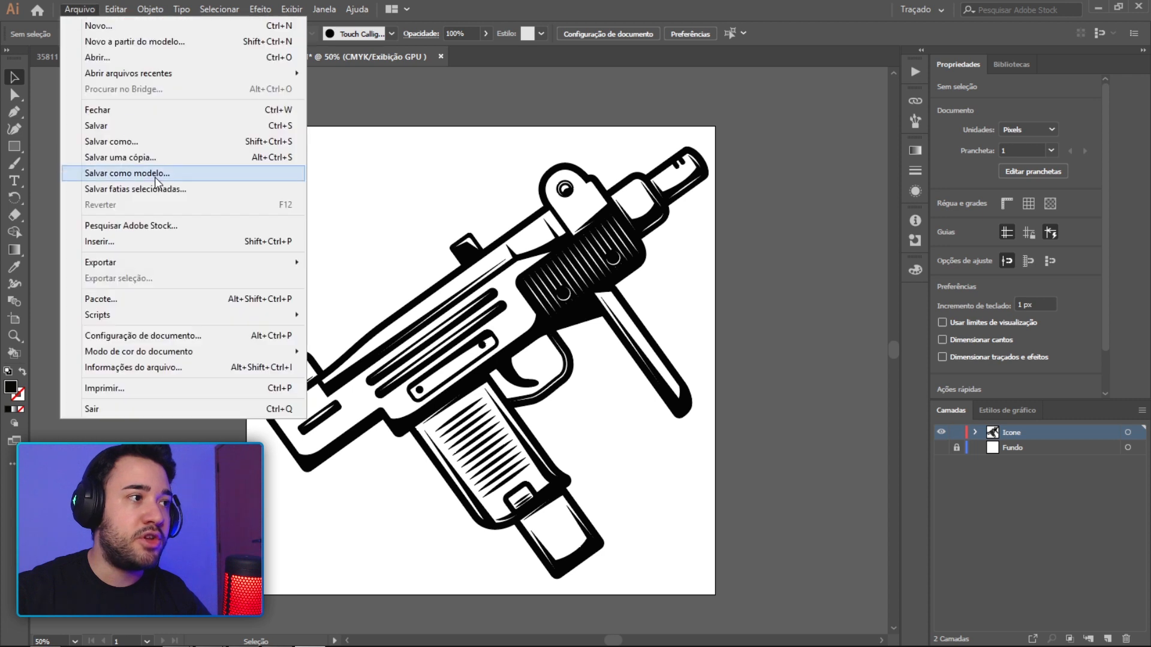
mouse_move(288, 262)
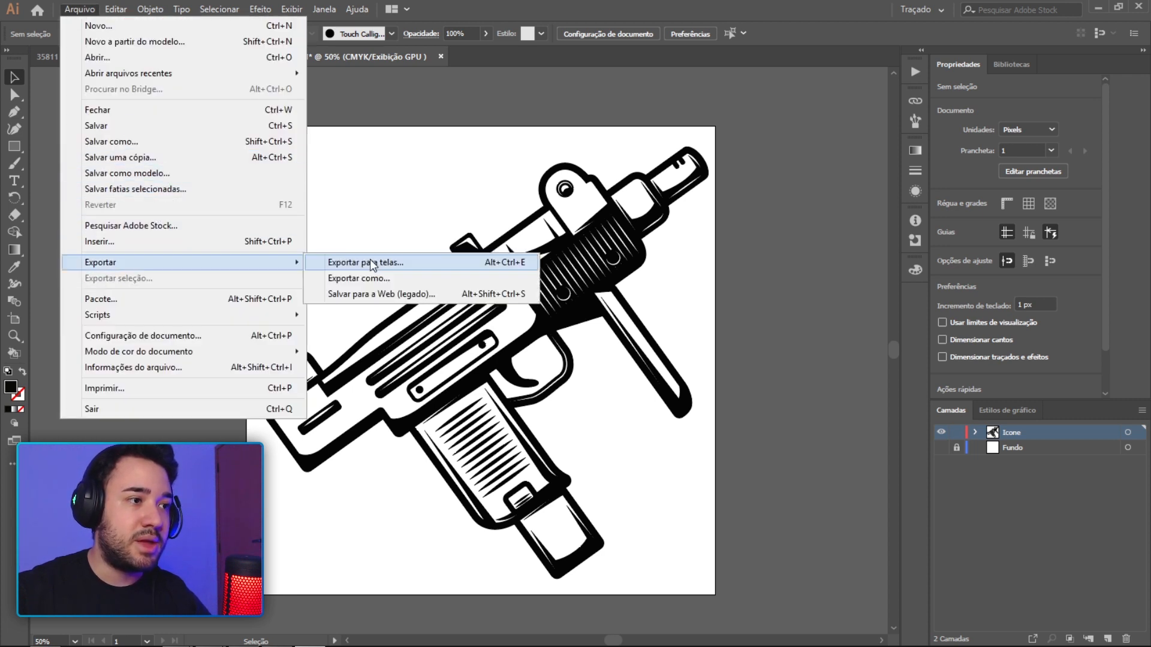
left_click(371, 278)
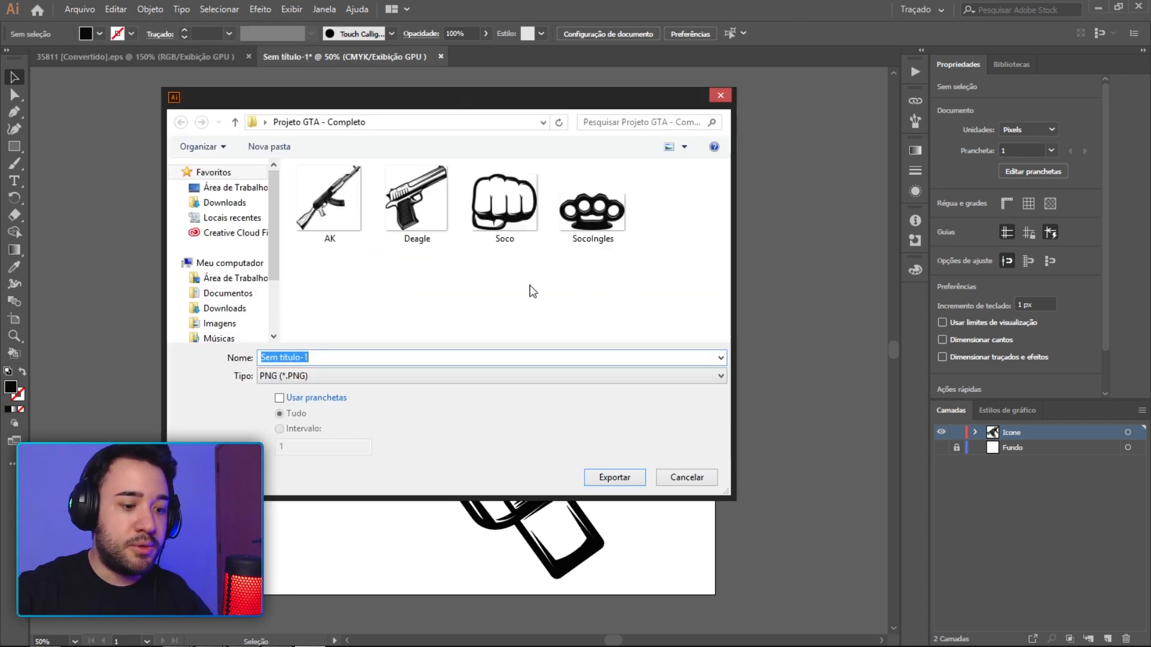
type("SMG")
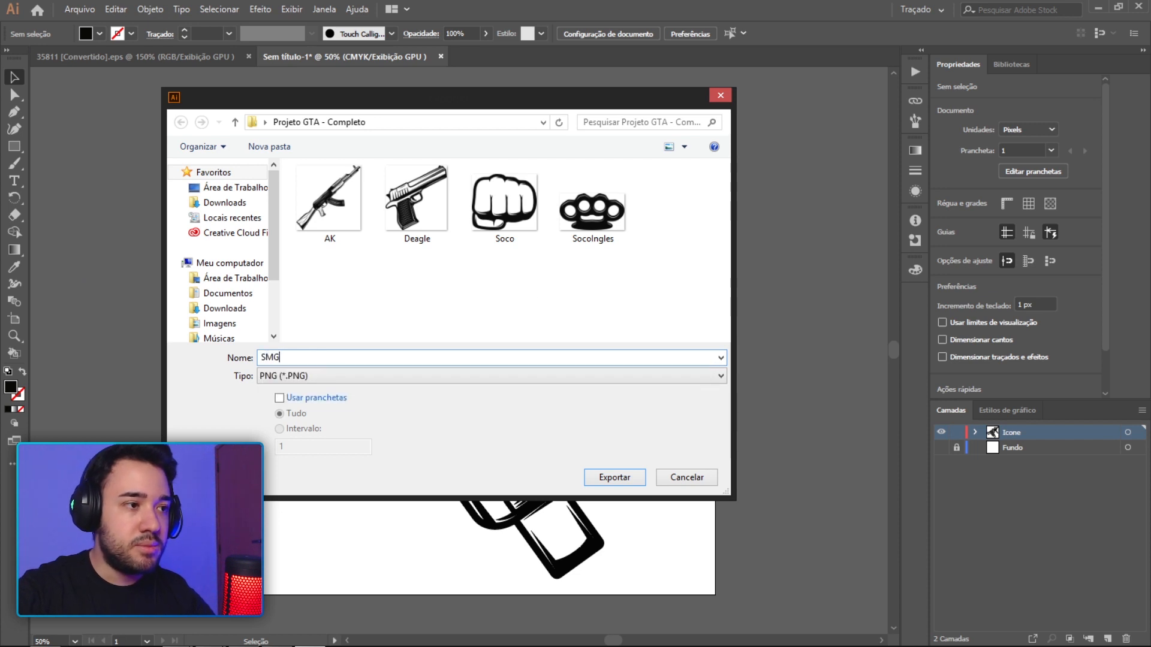
left_click(614, 478)
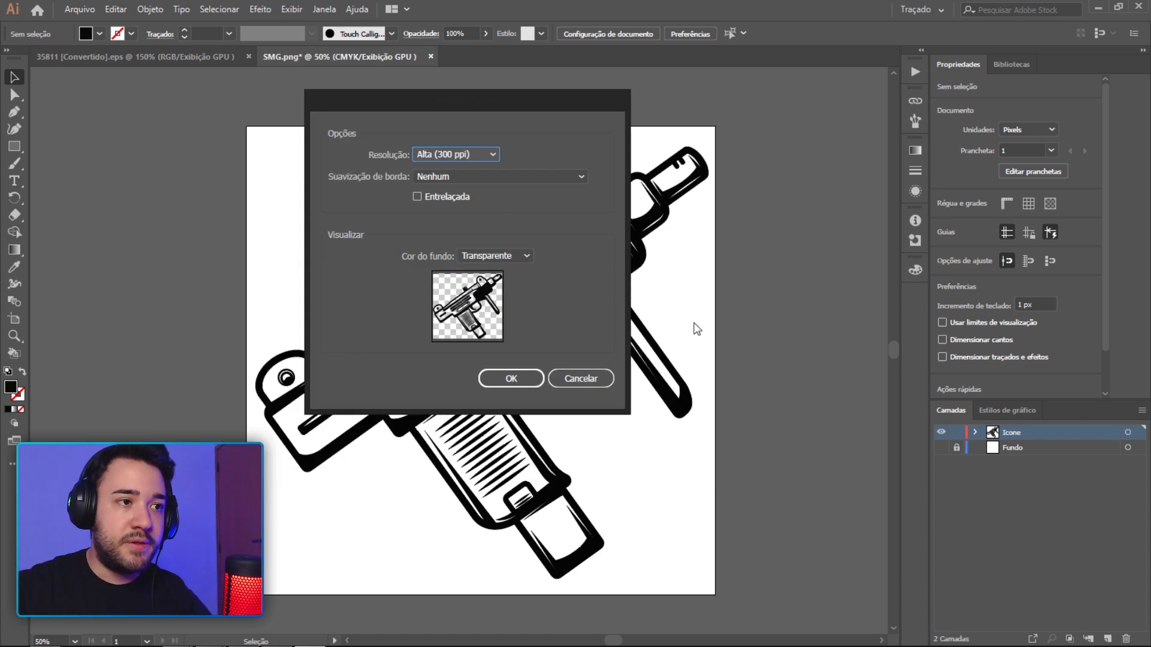
key("Return")
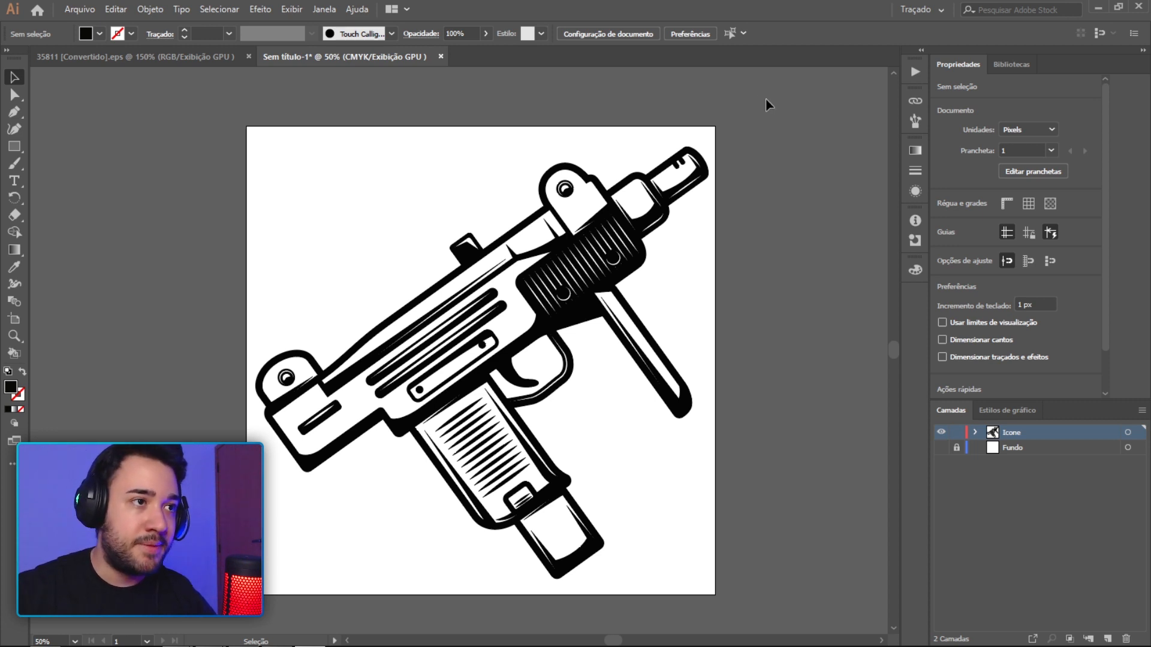
Delete the submachine gun from the icon artboard and return to the 35811 artwork.
left_click(527, 288)
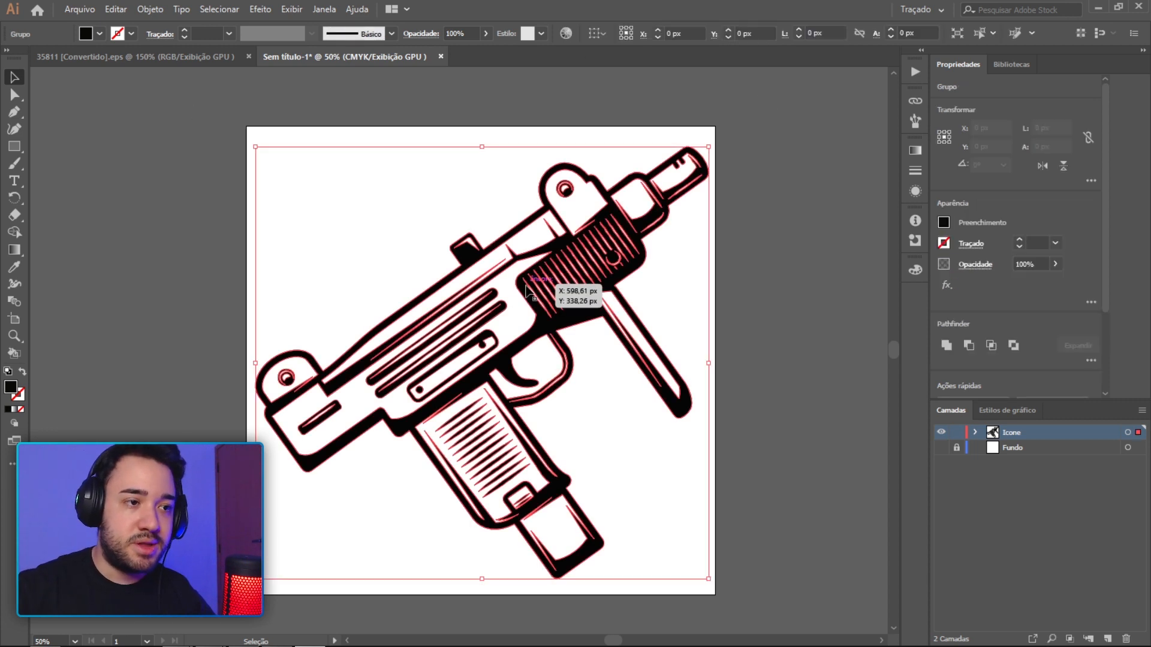
key("Delete")
left_click(139, 56)
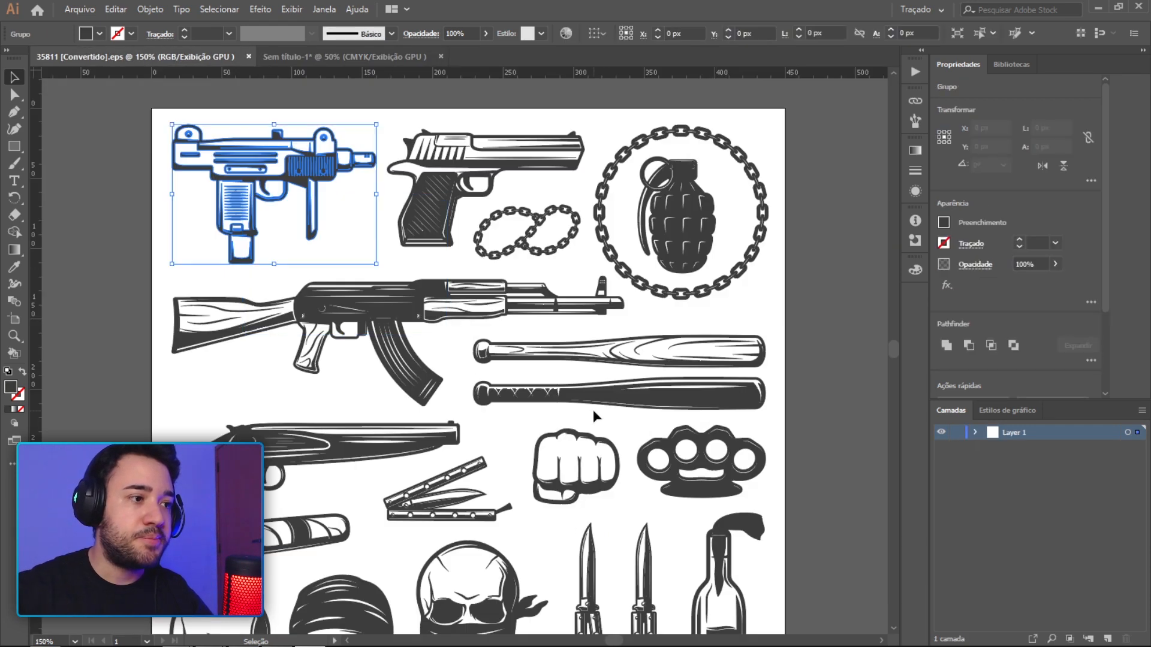
Try the dark baseball bat on the icon artboard, enlarged proportionally to about 1017 px wide, and remove it again.
scroll(593, 409, "down", 3)
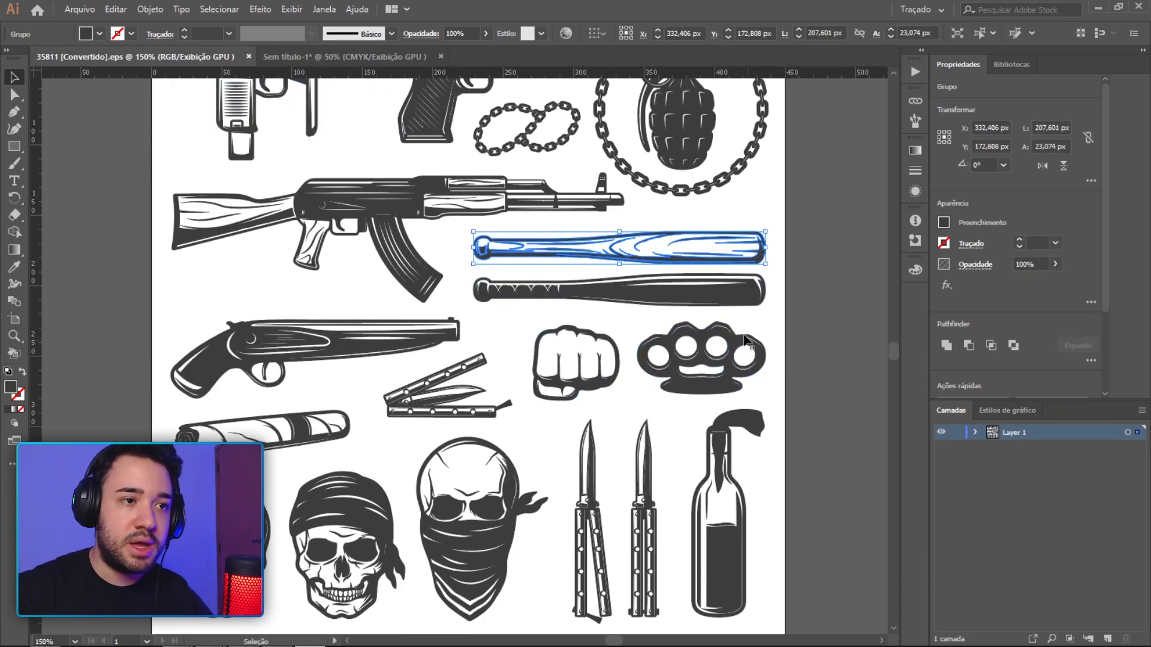
left_click(718, 287)
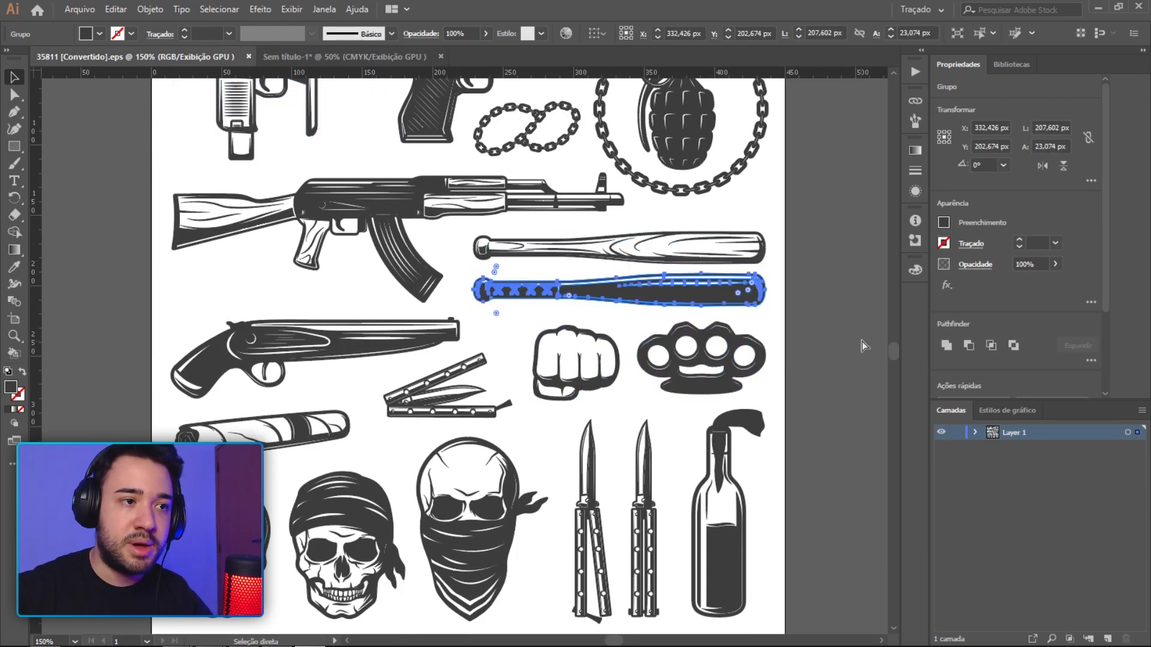
scroll(704, 317, "up", 1)
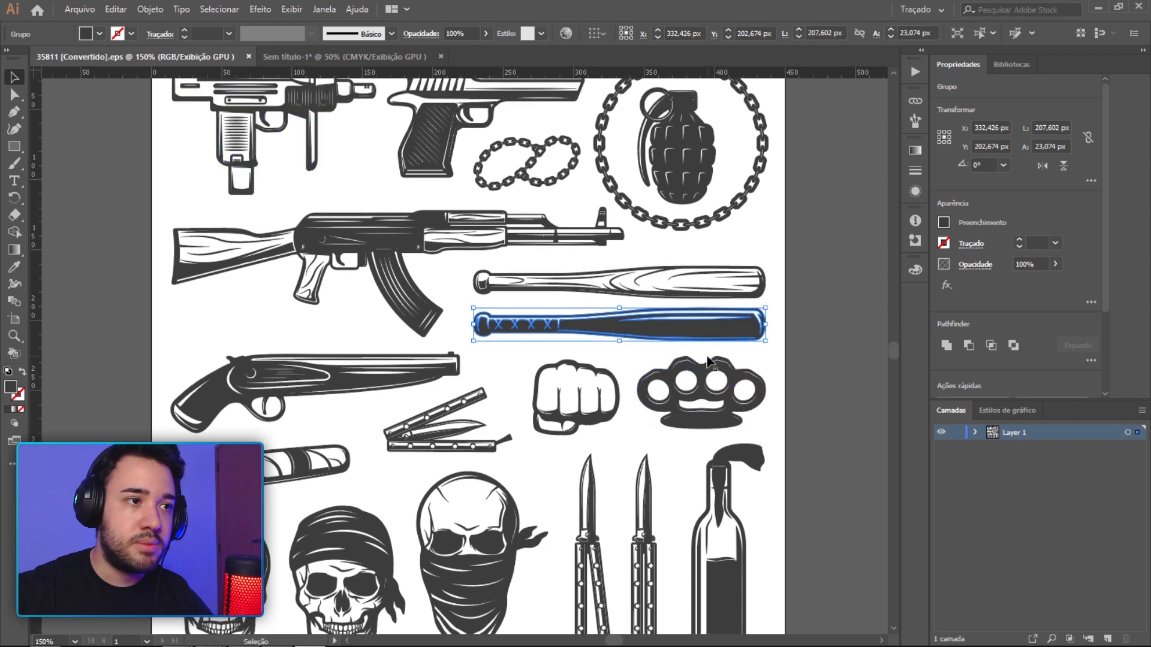
left_click(290, 54)
key("ctrl+v")
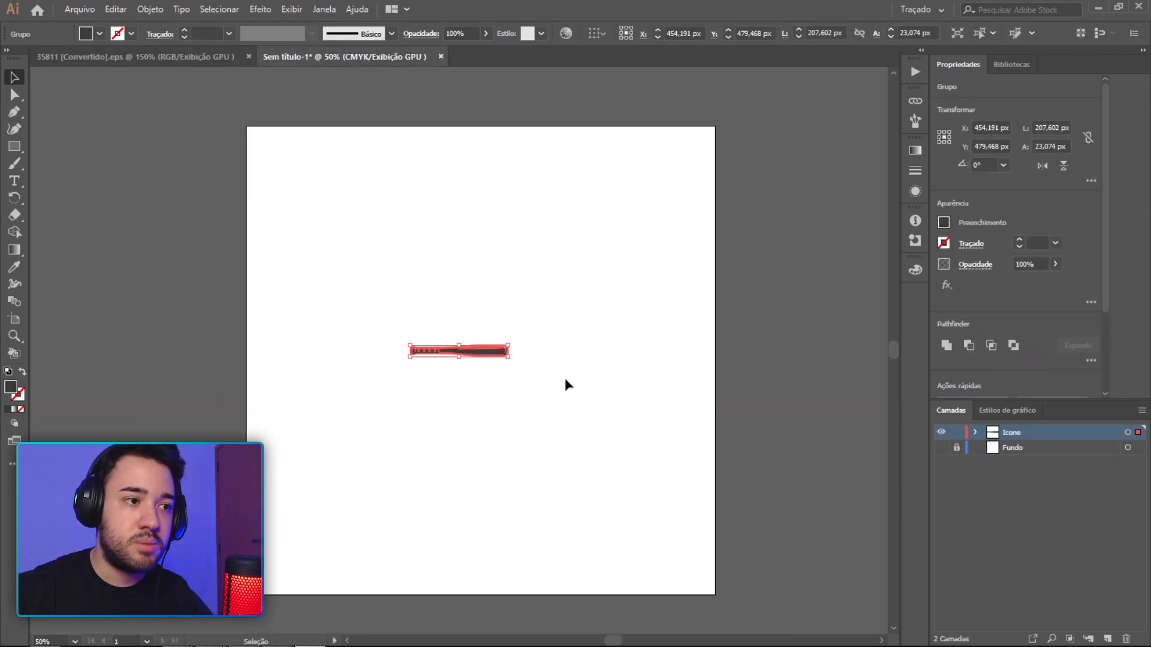
left_click_drag(511, 344, 697, 198, "alt+shift")
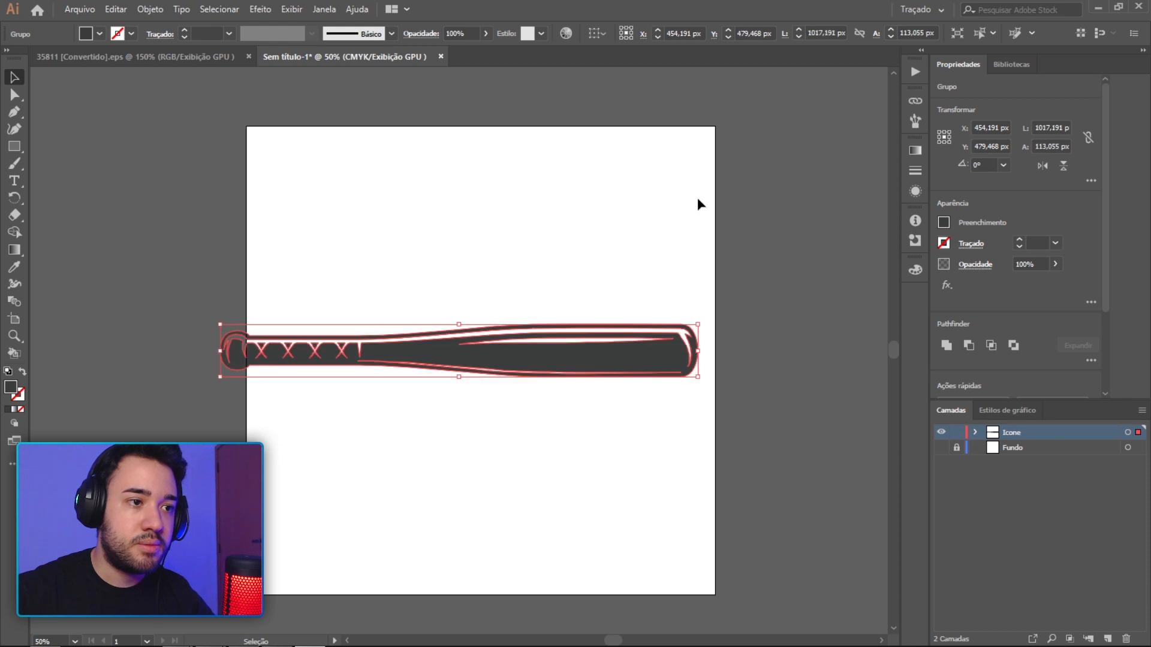
key("Delete")
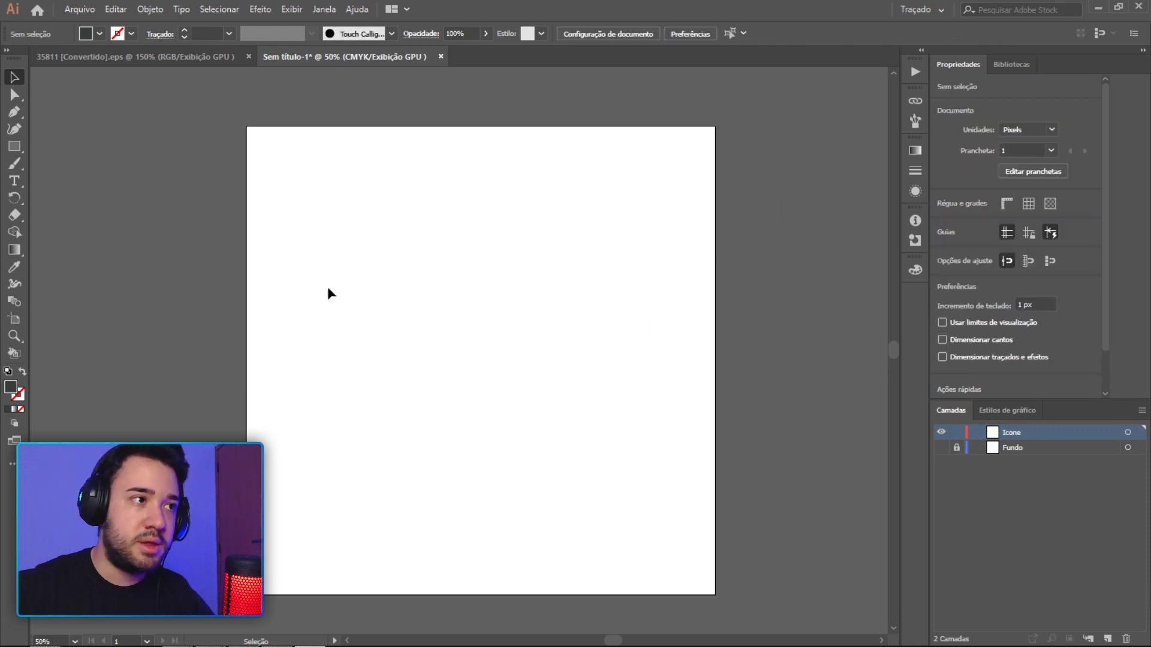
Copy the light wood-grain baseball bat from the 35811 artwork and paste it onto the icon artboard.
left_click(201, 60)
left_click(475, 282)
key("ctrl+Tab")
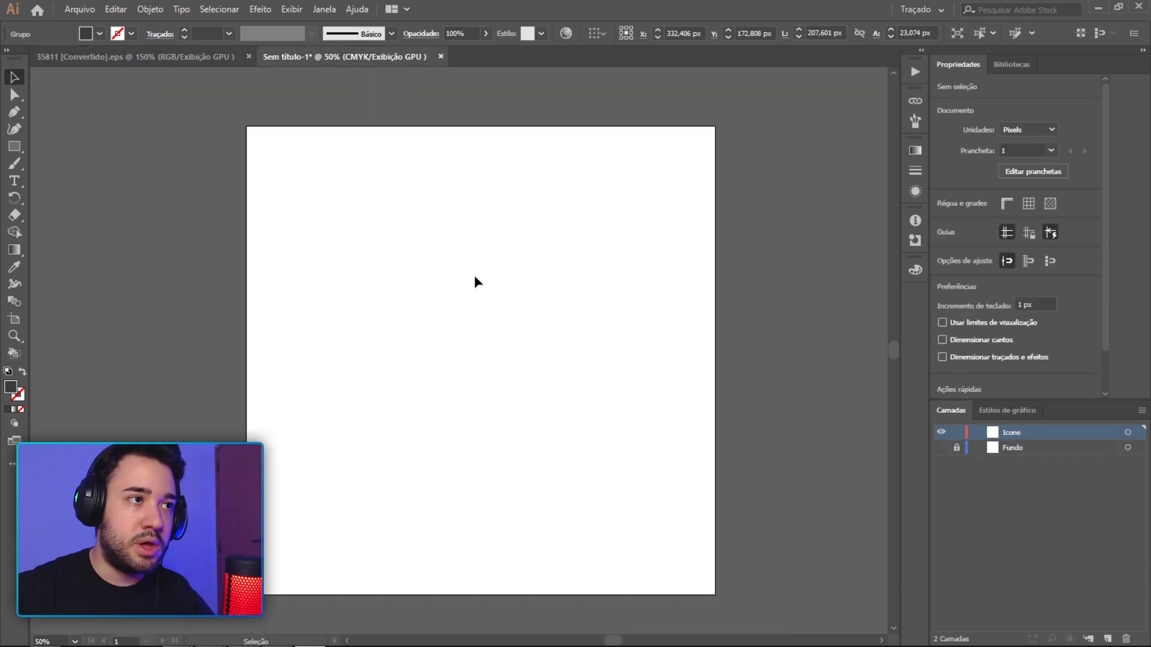
key("ctrl+v")
Enlarge the bat proportionally and rotate it about 45° to run diagonally across the artboard, about 945 x 942 px, undoing the last nudge.
left_click_drag(507, 344, 709, 170, "alt+shift")
left_click_drag(791, 319, 712, 146)
key("r")
left_click_drag(766, 265, 776, 248)
key("v")
left_click_drag(579, 287, 580, 283)
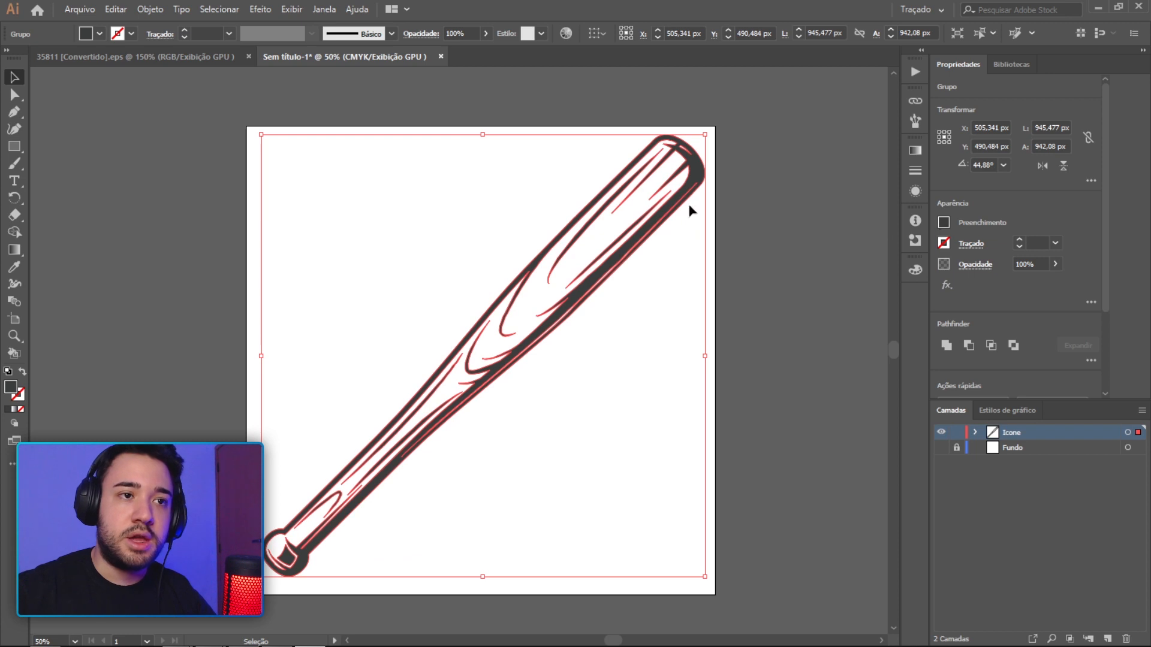
key("ctrl+z")
Set the baseball bat's fill to black and deselect it.
left_click(944, 222)
left_click(818, 253)
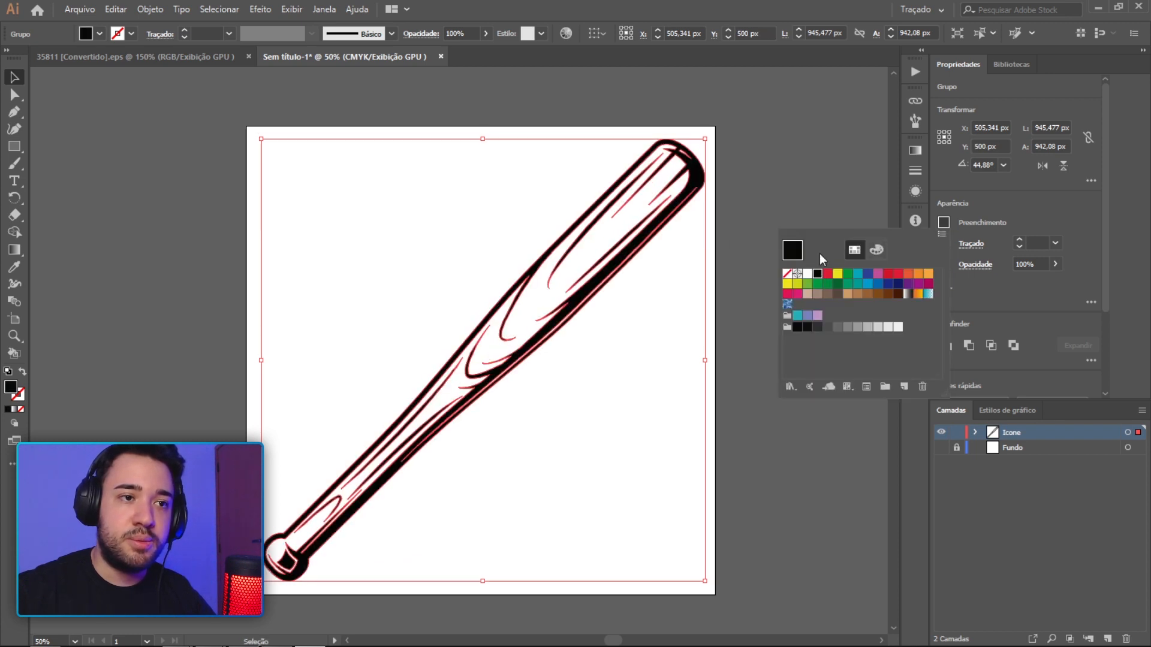
left_click(804, 195)
left_click(805, 195)
Export the bat as a transparent 300 ppi PNG named Bastao in the Projeto GTA - Completo folder, and delete it from the artboard.
left_click(80, 9)
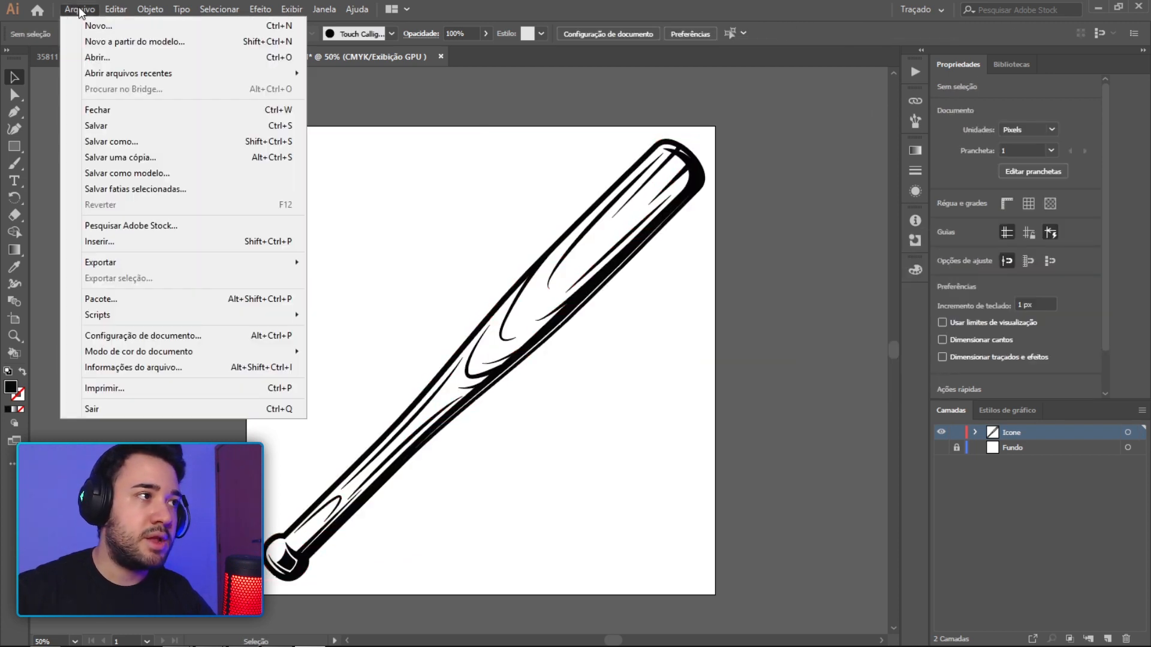
mouse_move(290, 262)
left_click(412, 279)
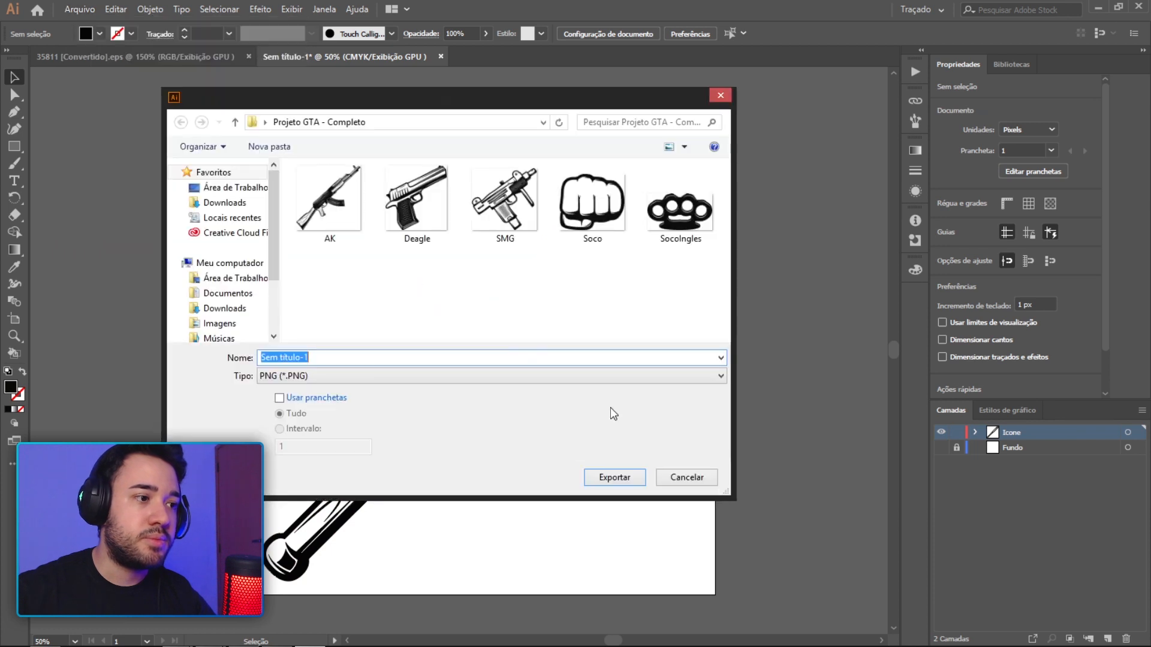
type("Bastao")
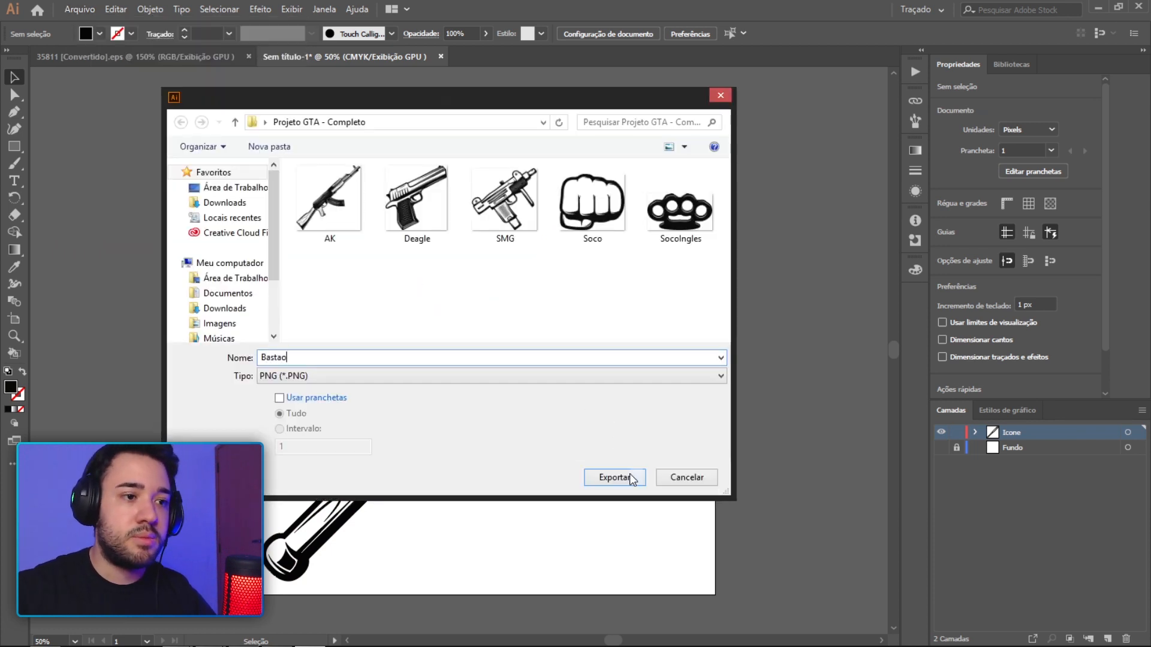
left_click(629, 474)
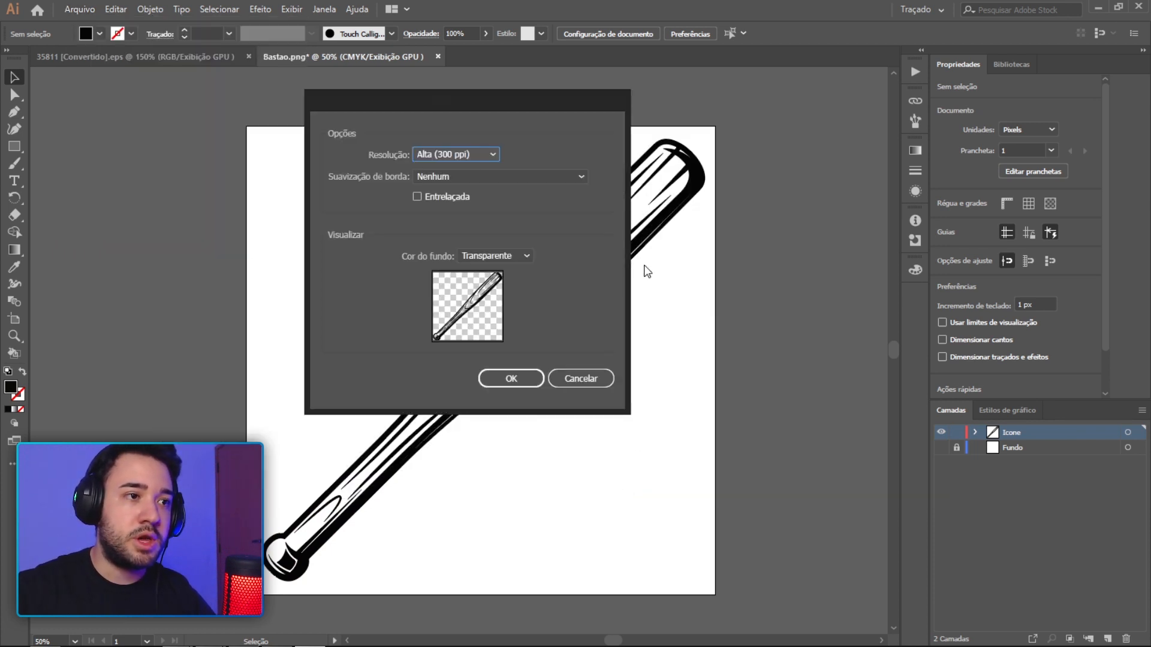
left_click(511, 378)
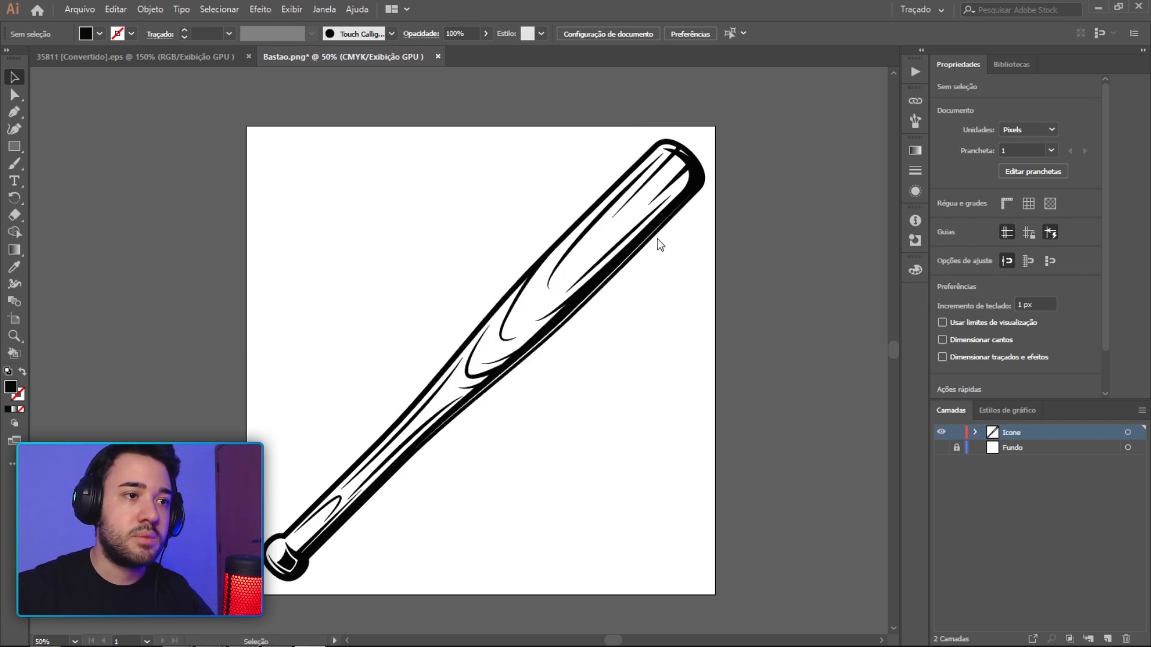
left_click(641, 234)
key("Delete")
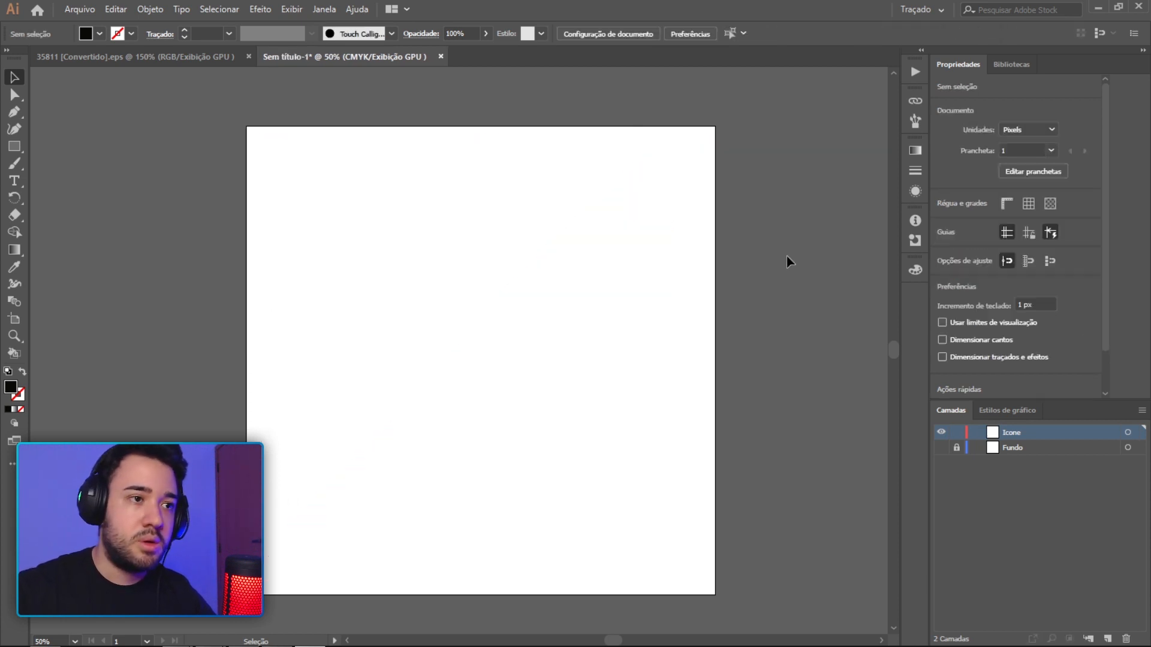
Copy the hand grenade inside the chain circle from the 35811 artwork and paste it onto the icon artboard.
left_click(72, 56)
scroll(516, 327, "down", 2)
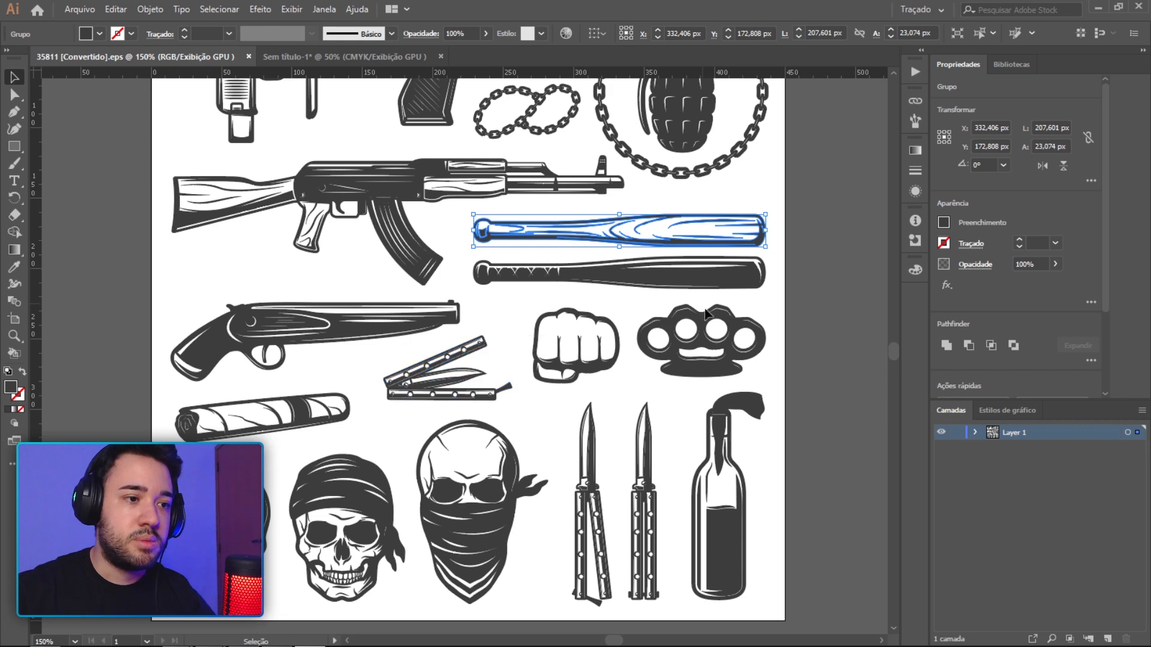
scroll(697, 208, "up", 2)
left_click(682, 166)
key("ctrl+c")
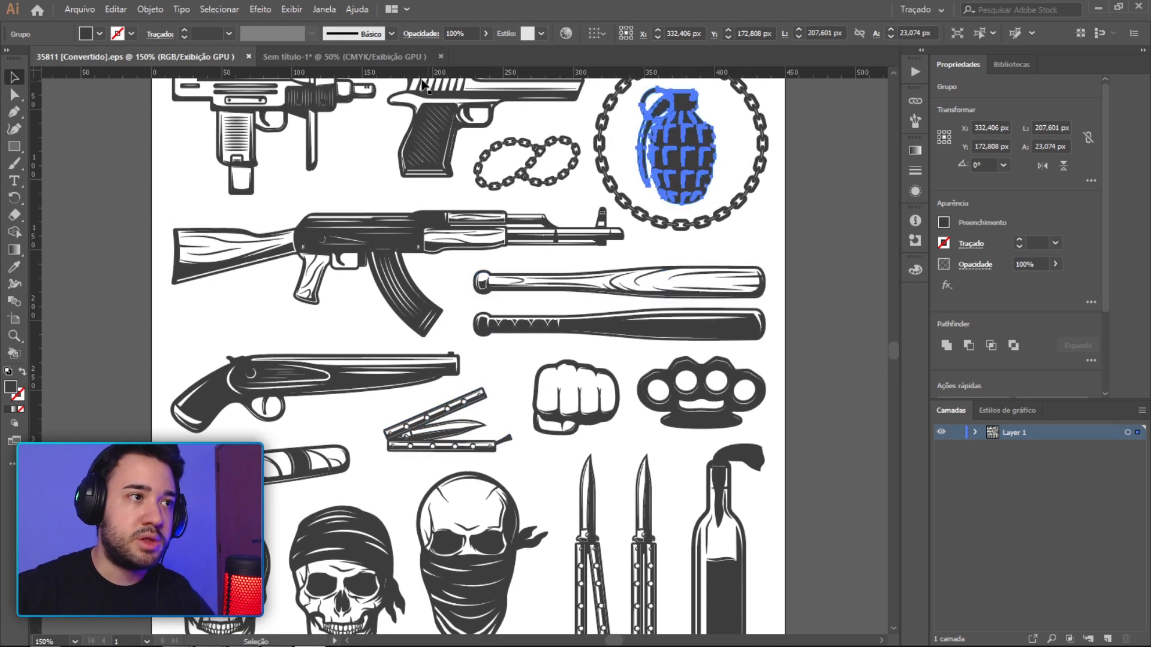
key("ctrl+Tab")
key("ctrl+v")
Enlarge the grenade proportionally to about 648 x 973 px and centre it vertically on the artboard.
left_click_drag(474, 327, 827, 120, "alt+shift")
left_click_drag(479, 299, 482, 309)
left_click_drag(481, 304, 482, 300)
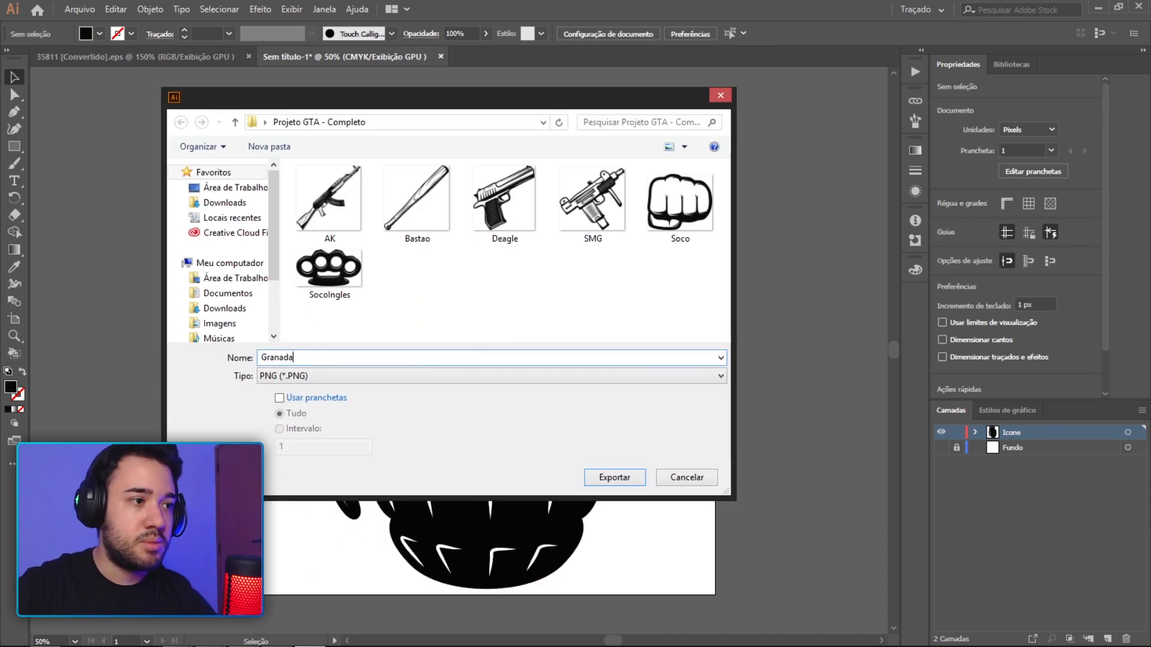
Export the grenade as a PNG named Granada in the Projeto GTA - Completo folder, and delete it from the artboard.
key("Return")
left_click(511, 378)
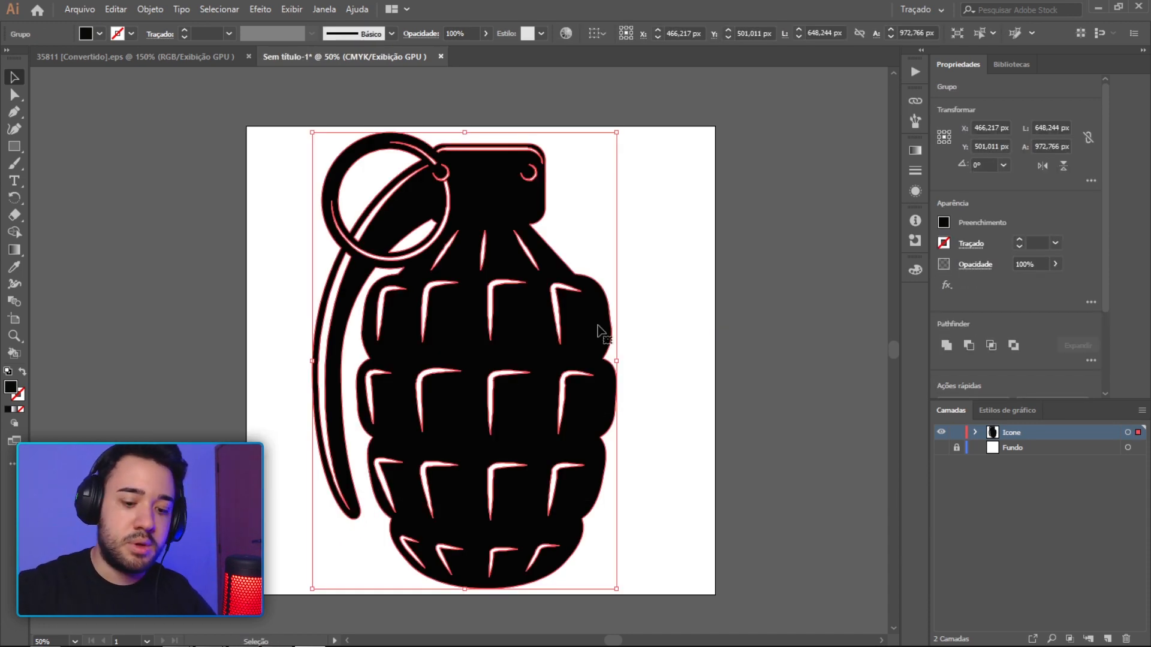
key("Delete")
Copy the Molotov bottle with the rag from the 35811 artwork and paste it onto the icon artboard.
left_click(186, 56)
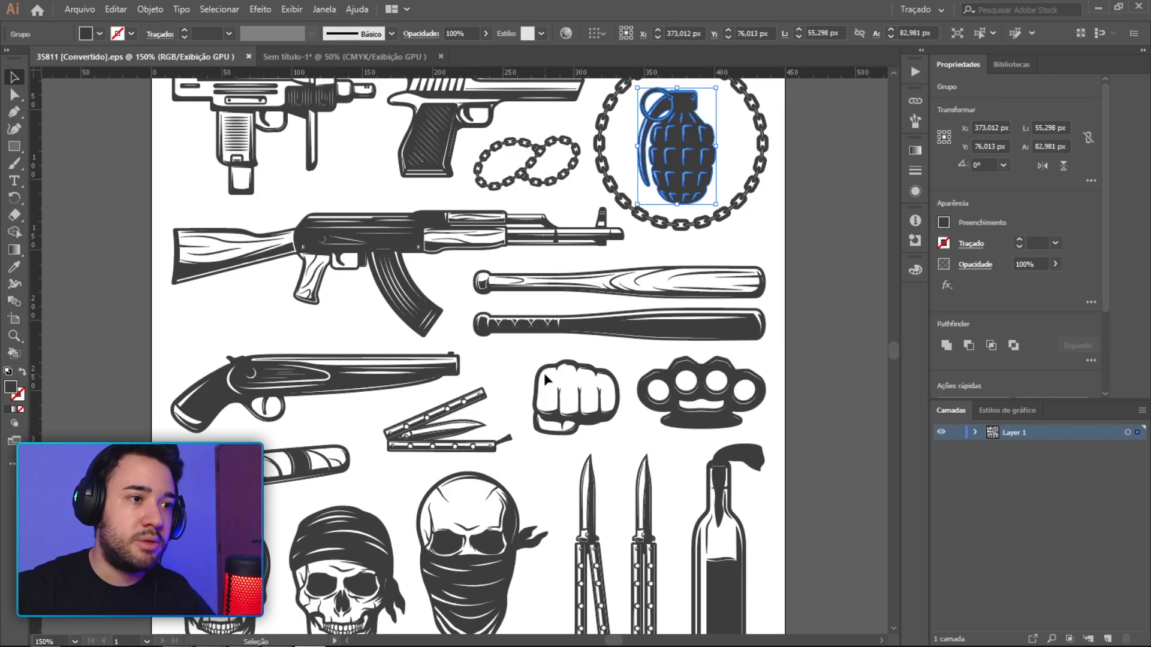
scroll(561, 383, "down", 3)
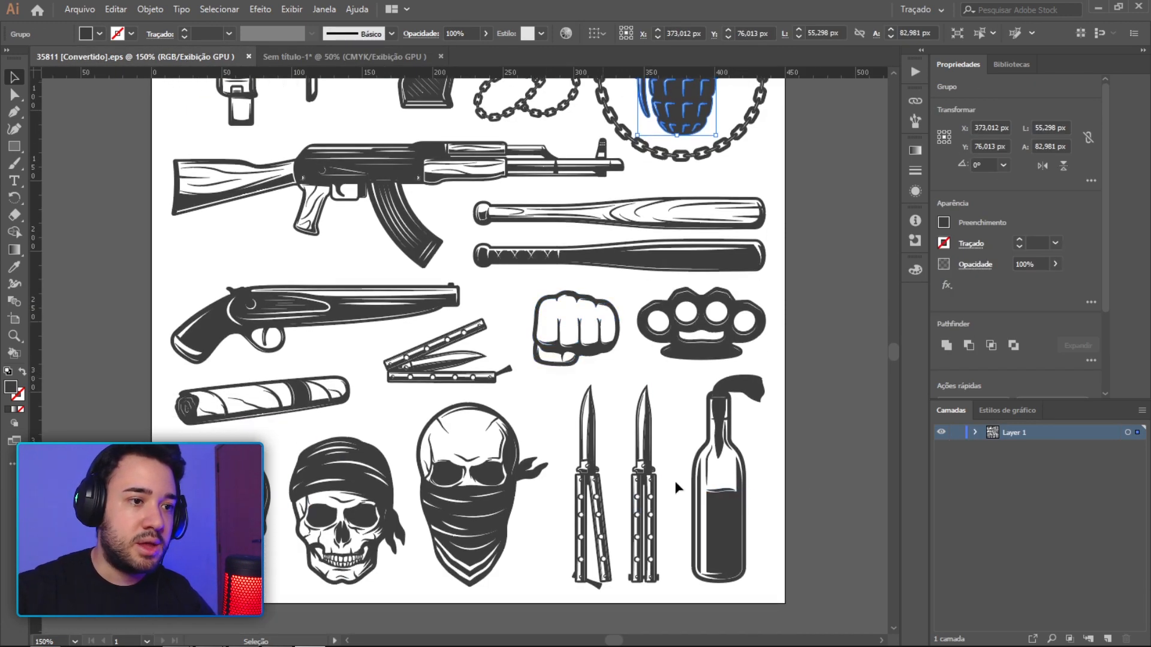
left_click(726, 486)
left_click(740, 470)
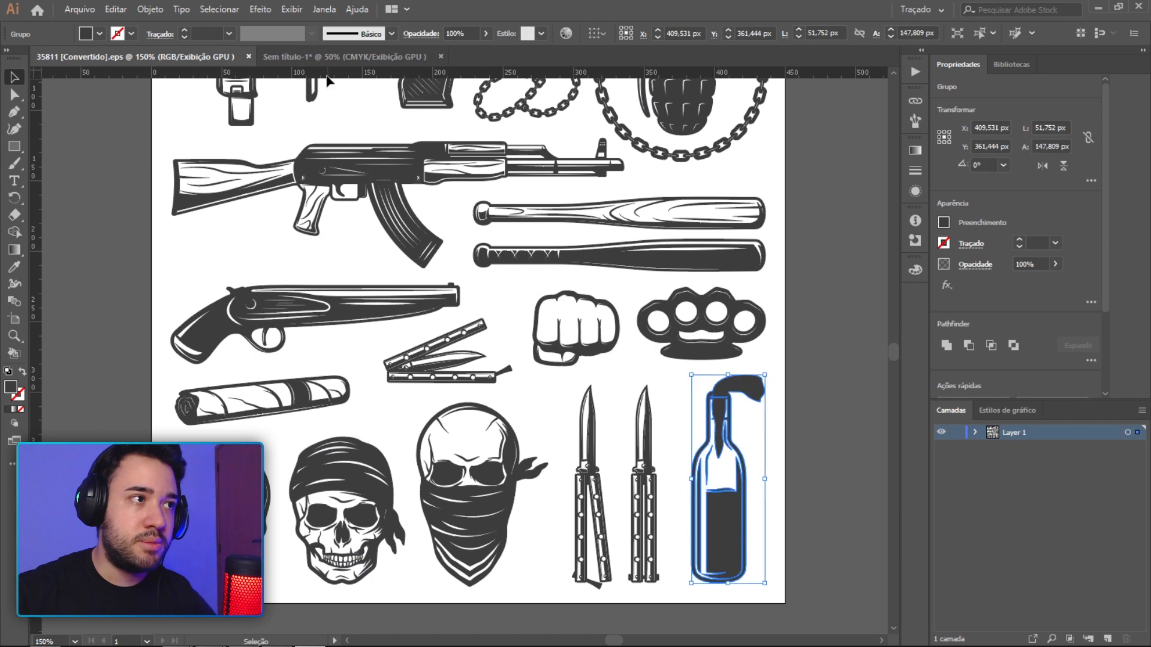
left_click(334, 58)
key("ctrl+v")
Enlarge the bottle proportionally and rotate it about 36° clockwise, filling the artboard diagonally at about 935 x 949 px.
left_click_drag(471, 315, 727, 125, "alt+shift")
key("r")
left_click_drag(725, 240, 712, 430)
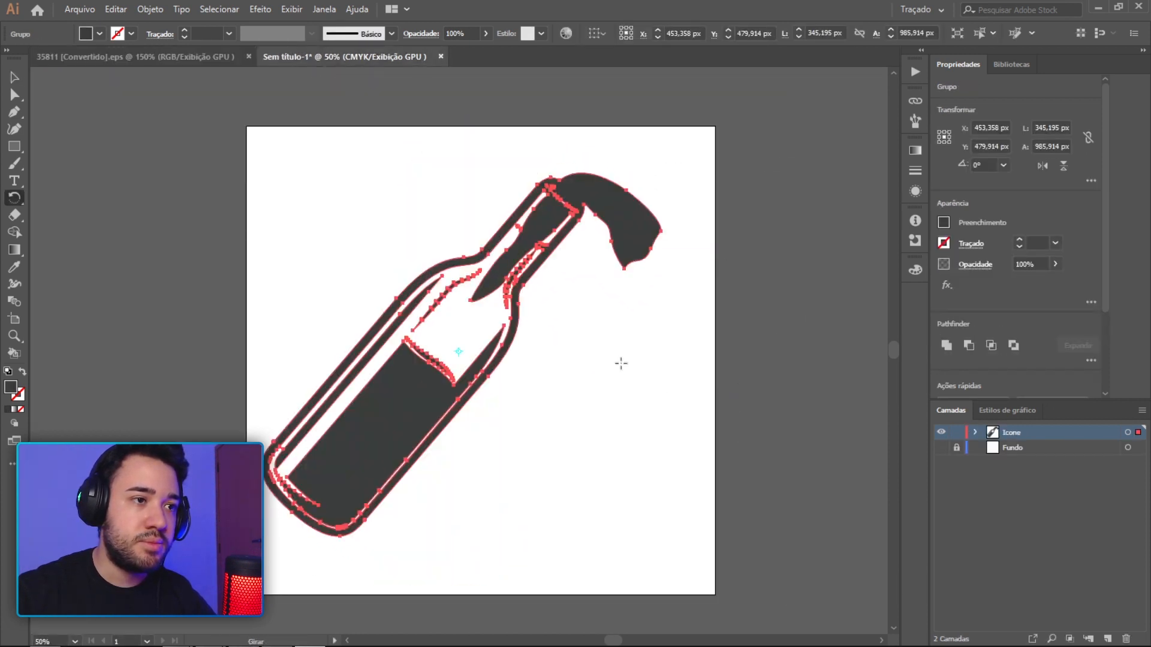
key("v")
left_click_drag(506, 311, 501, 346)
left_click_drag(665, 195, 631, 198)
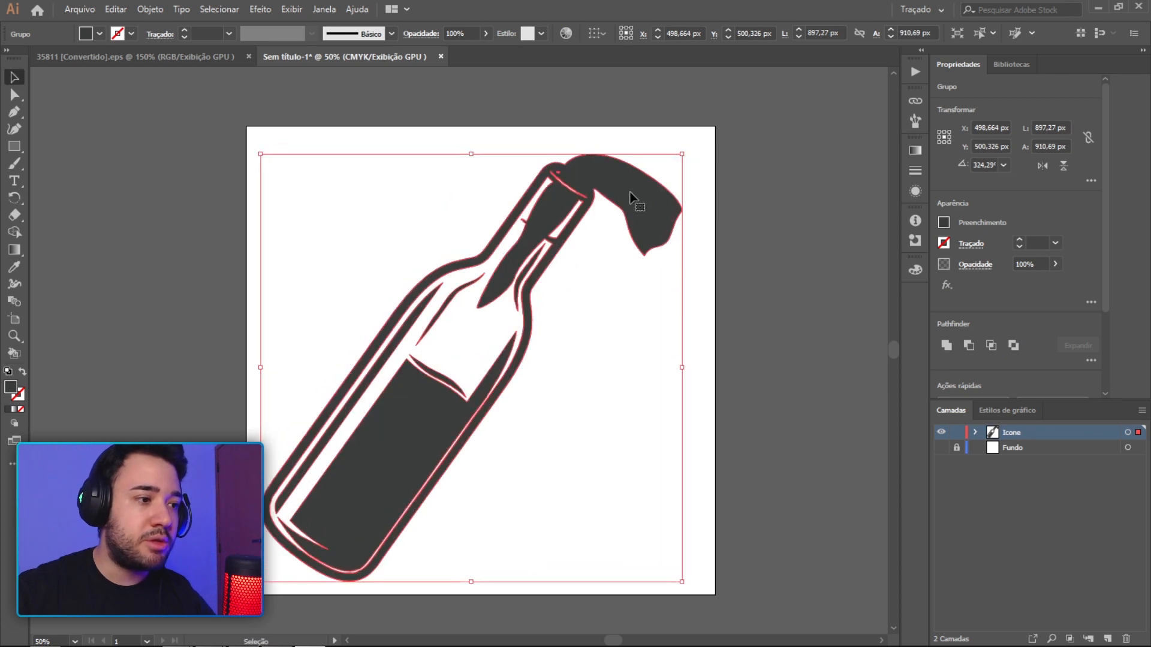
left_click_drag(683, 146, 705, 134, "shift")
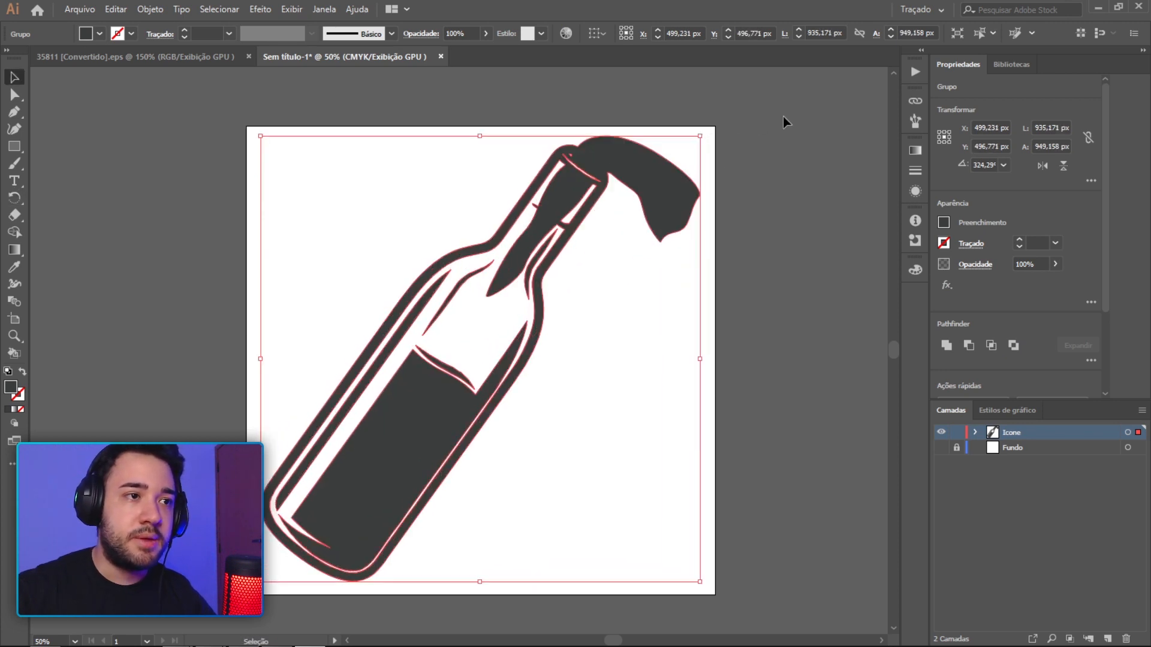
Set the Molotov bottle's fill to black and deselect it.
left_click(782, 116)
left_click(675, 181)
left_click(944, 223)
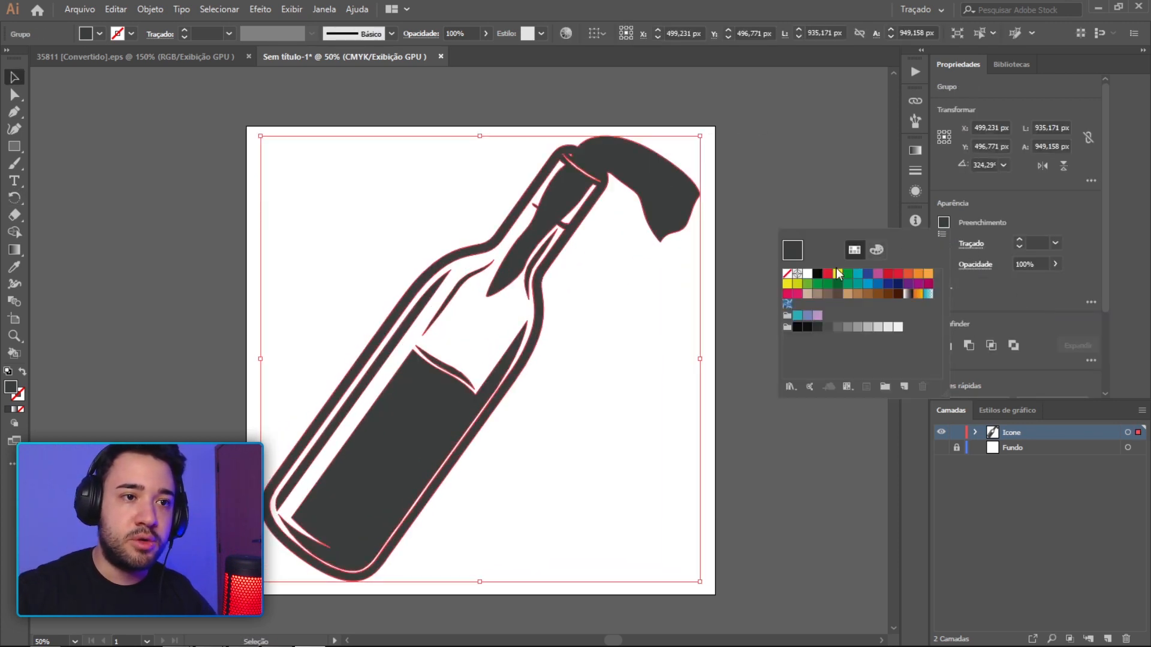
left_click(797, 327)
left_click(800, 180)
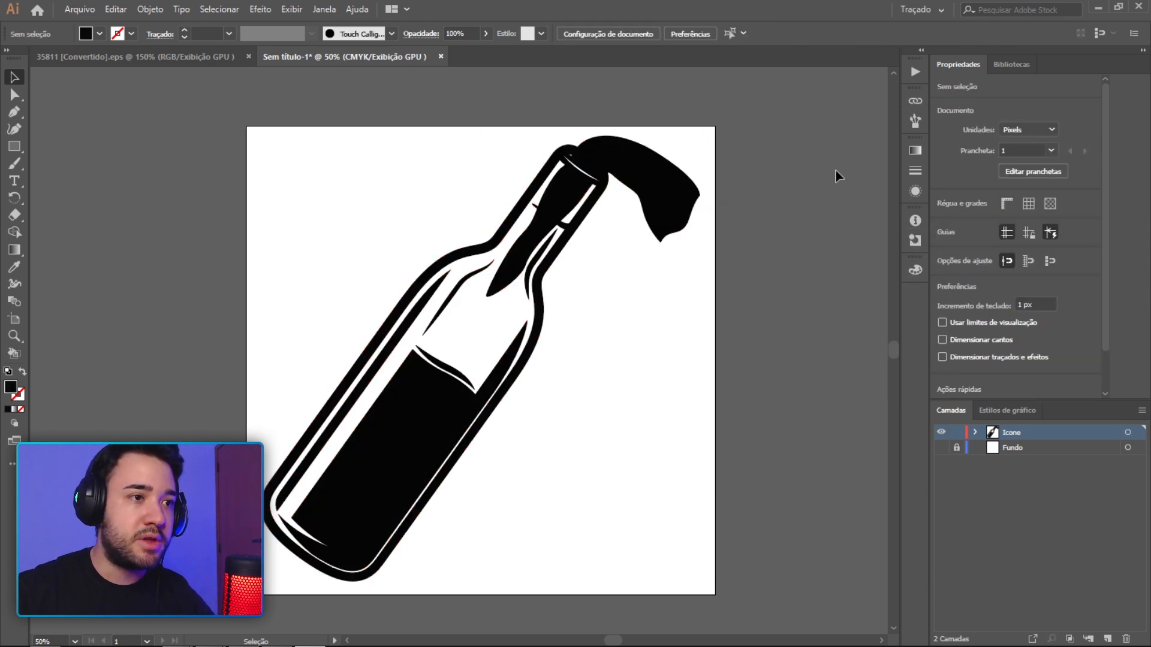
Export the bottle as a transparent 300 ppi PNG named Molotov in the Projeto GTA - Completo folder, and delete it from the artboard.
left_click(84, 13)
mouse_move(213, 262)
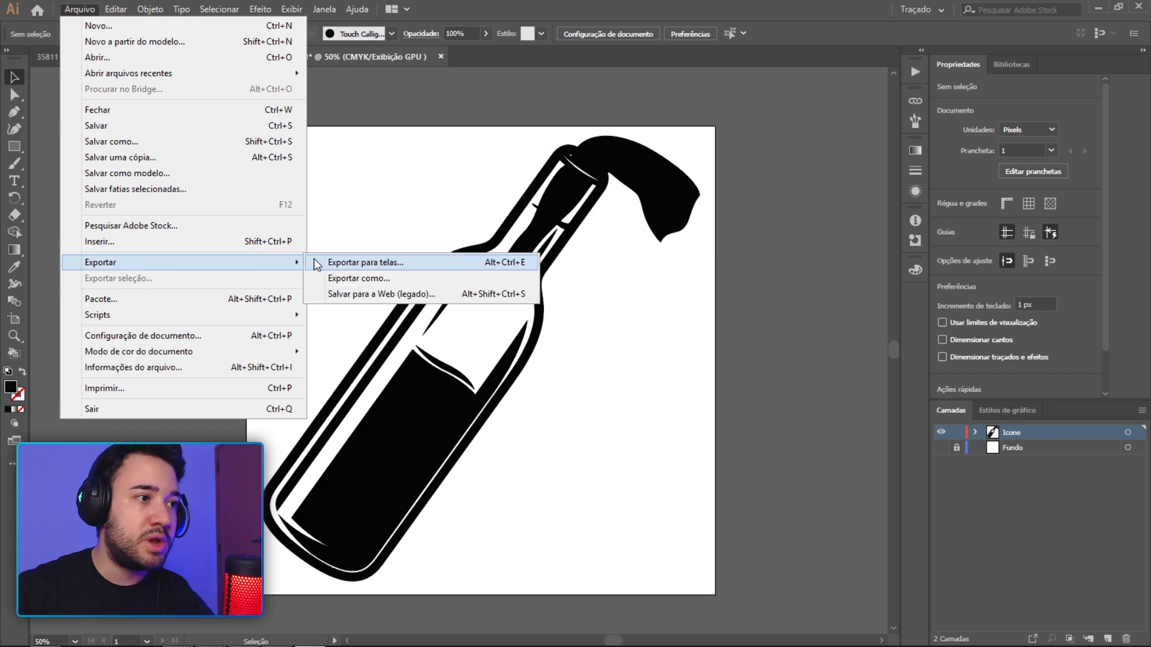
left_click(344, 278)
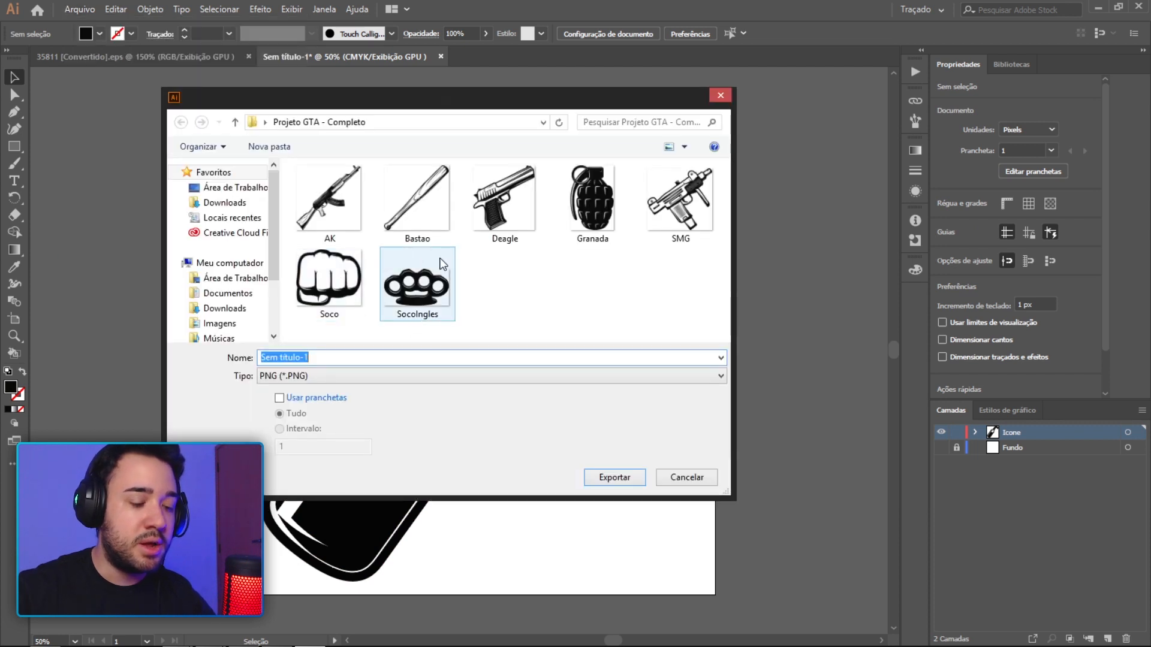
type("Molotov")
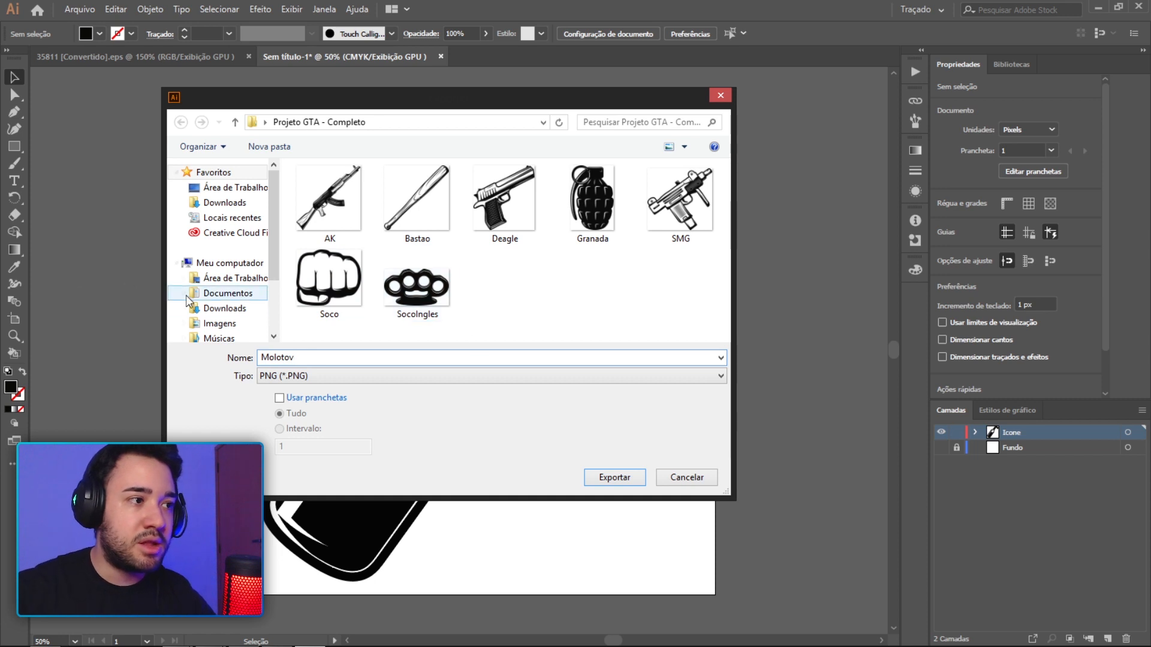
left_click(635, 476)
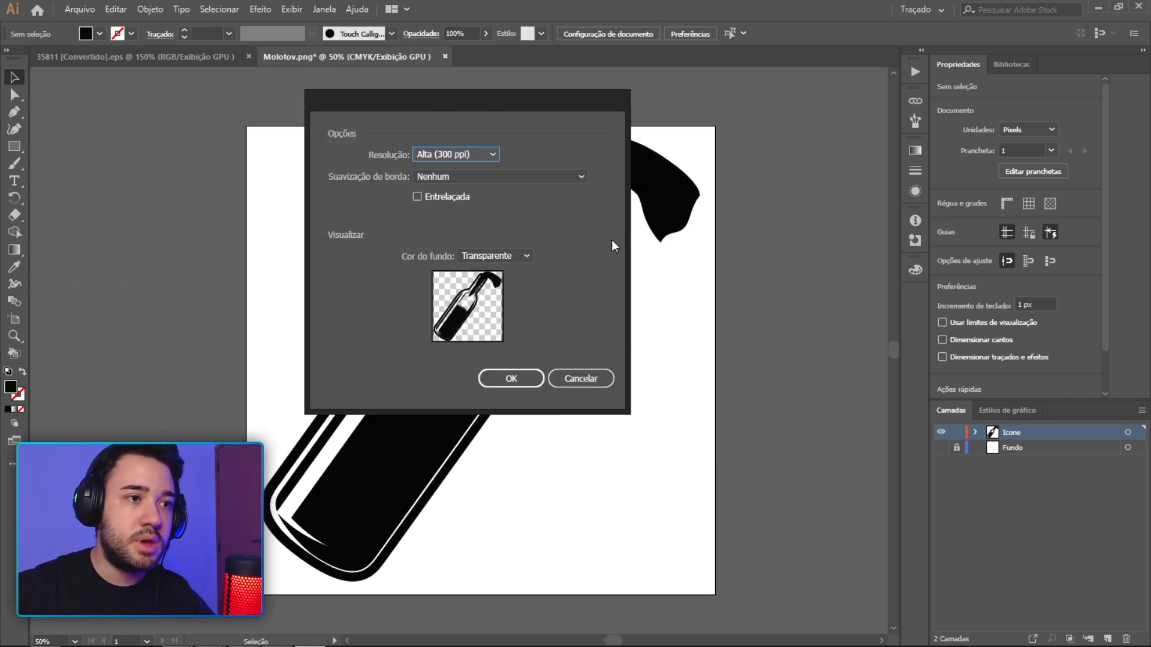
left_click(506, 386)
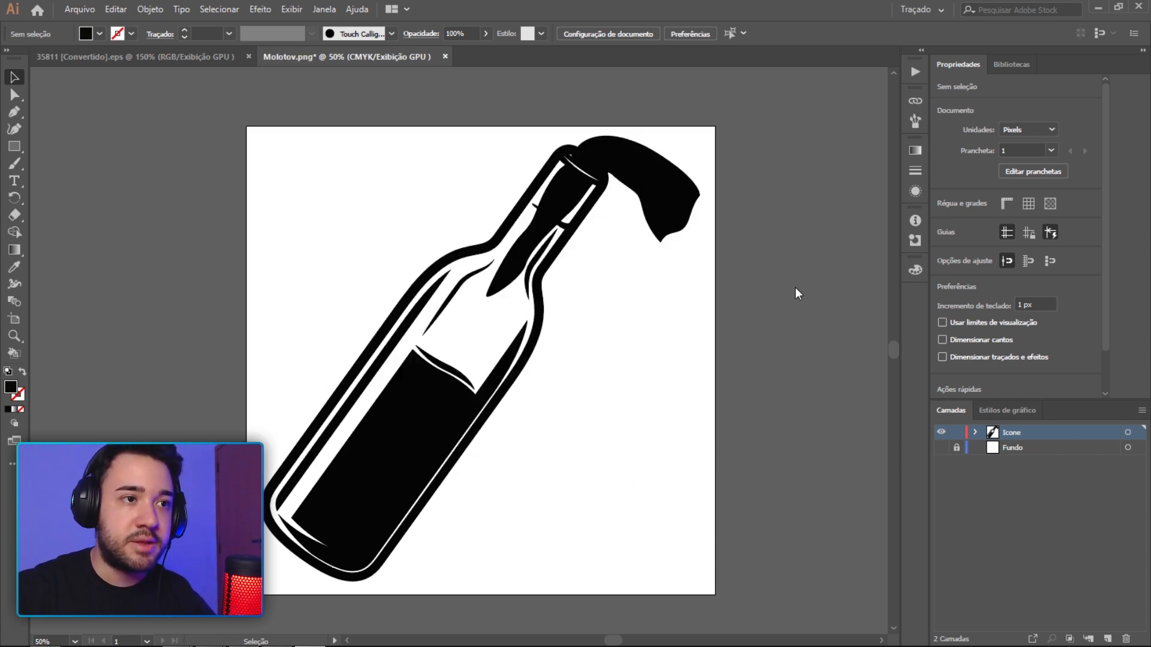
left_click(550, 263)
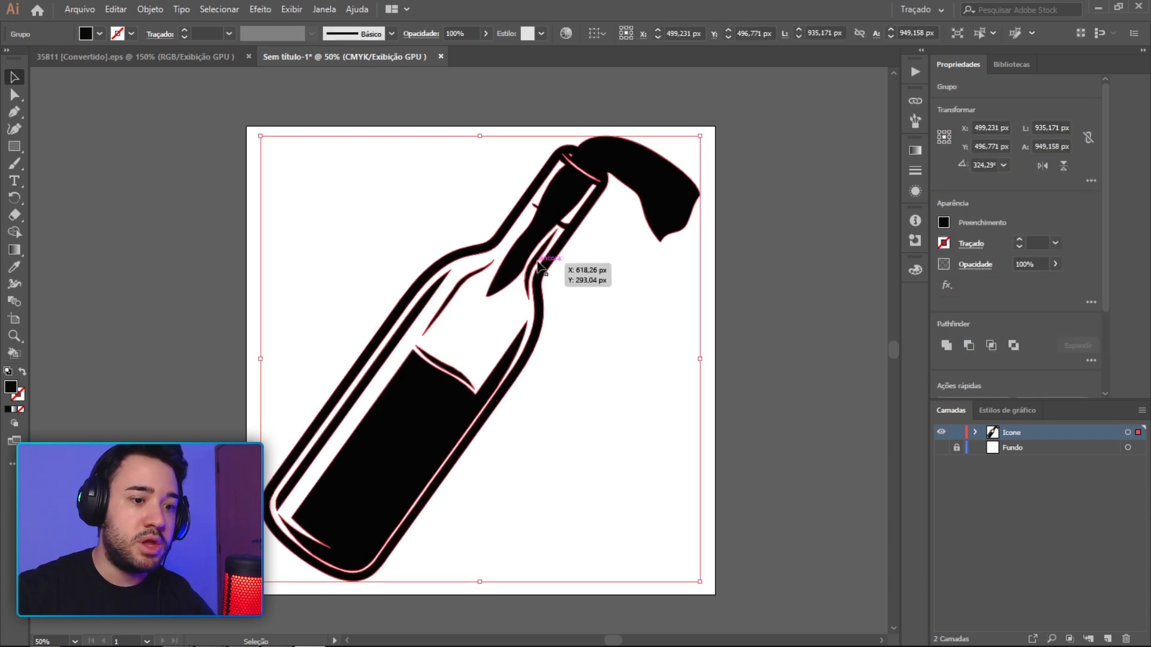
key("Delete")
Copy the butterfly knife with parallel handles beside the bottle in the 35811 artwork and paste it onto the icon artboard.
left_click(180, 56)
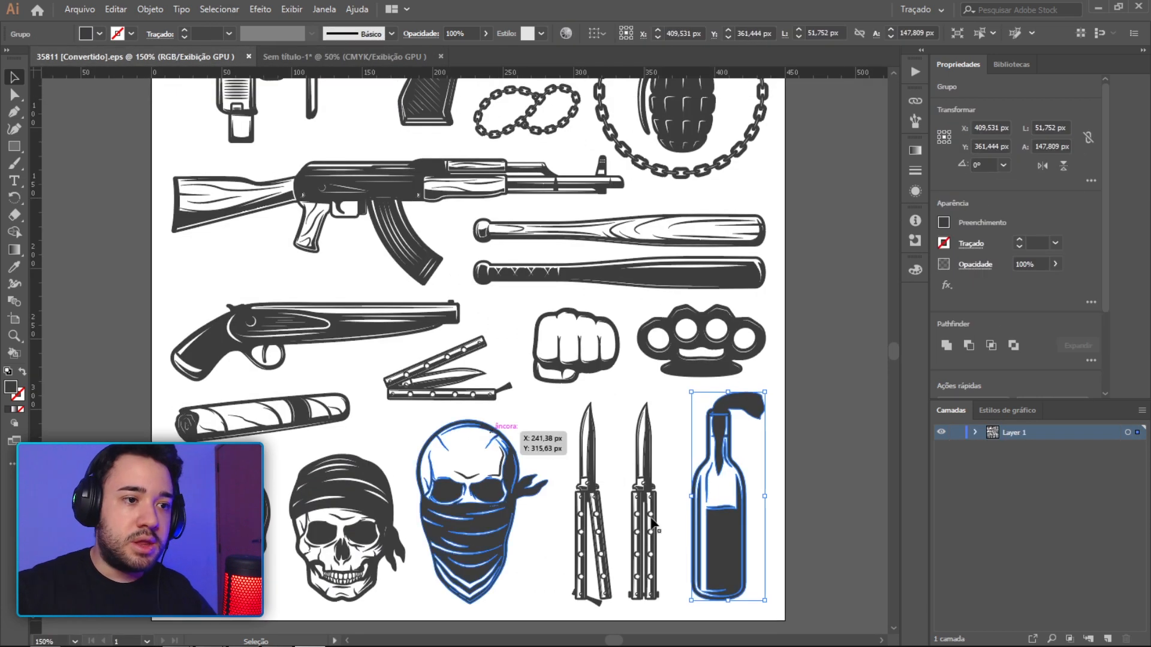
left_click(649, 498)
key("ctrl+c")
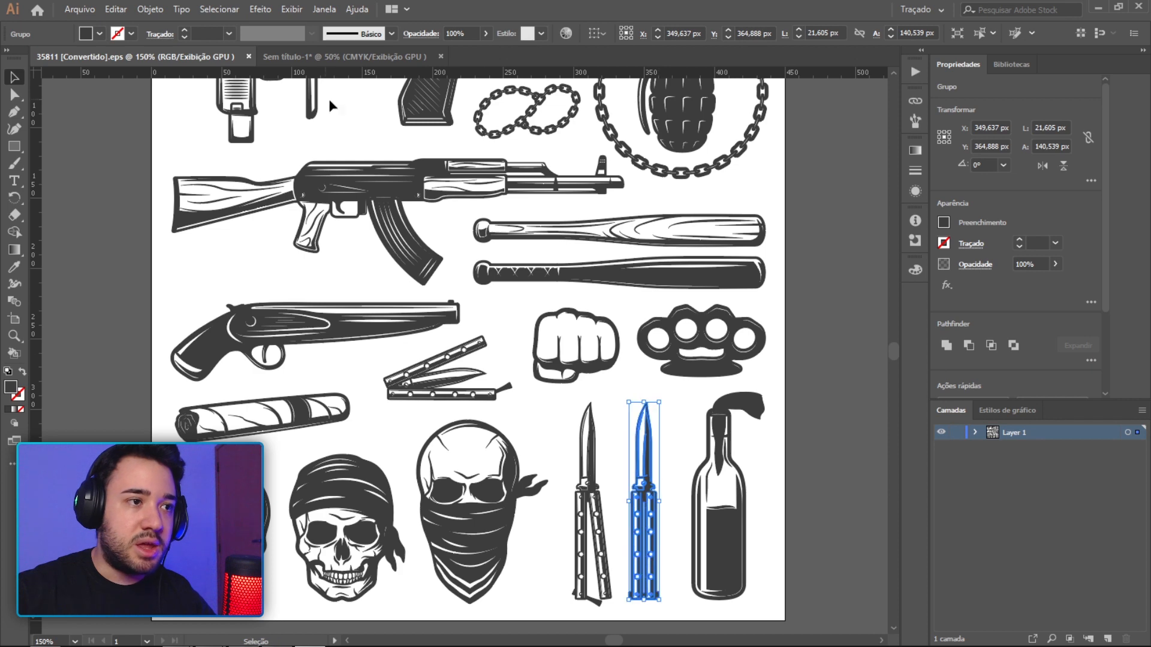
left_click(369, 56)
key("ctrl+v")
Enlarge the butterfly knife proportionally to roughly the artboard's height, tilt it clockwise and move it up within the artboard.
left_click_drag(466, 316, 766, 115, "alt+shift")
key("r")
left_click(643, 228)
left_click_drag(570, 306, 559, 268)
left_click_drag(463, 220, 460, 329)
key("v")
left_click(615, 270)
key("r")
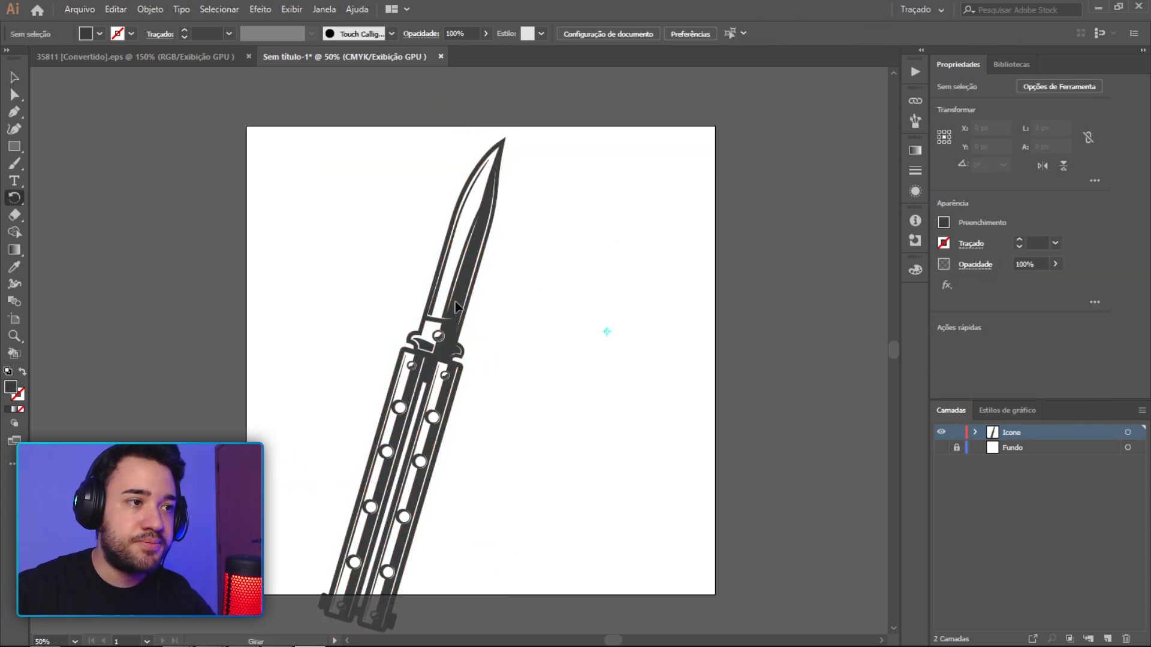
key("v")
left_click_drag(471, 271, 471, 246)
Rotate and resize the knife to about 44° clockwise and 948 x 948 px, running diagonally across the artboard, and deselect it.
key("r")
left_click_drag(526, 268, 564, 322)
key("v")
left_click_drag(500, 307, 528, 324)
key("r")
left_click_drag(616, 267, 647, 251)
key("v")
left_click_drag(636, 199, 693, 136)
key("r")
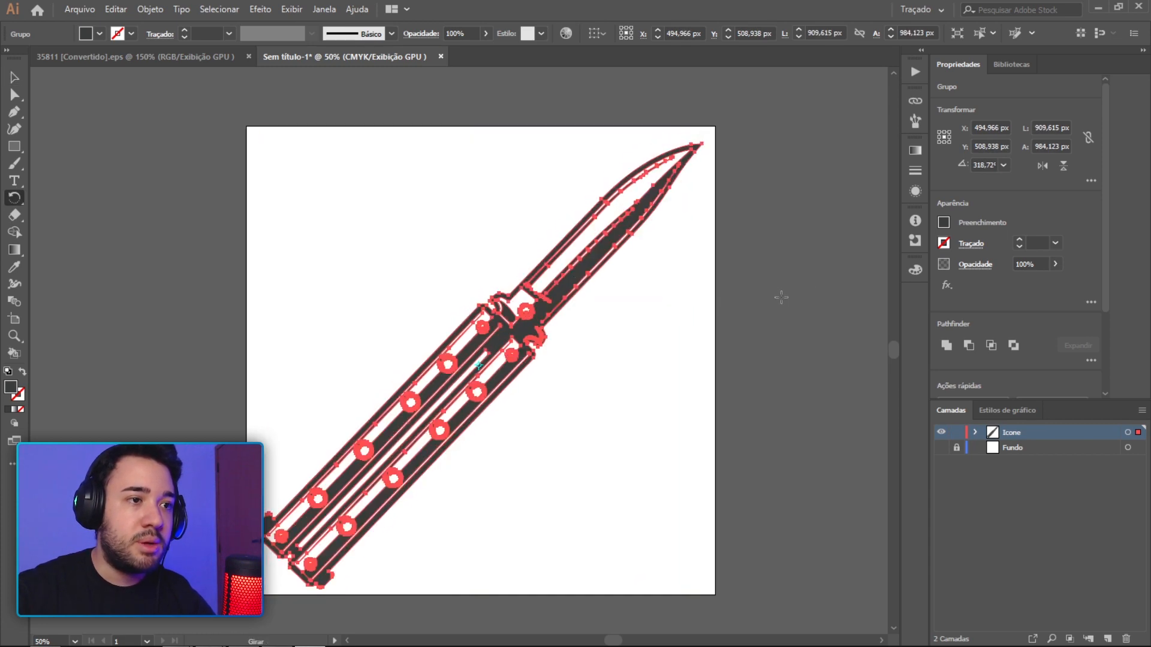
left_click_drag(781, 297, 779, 296)
key("v")
left_click(752, 264)
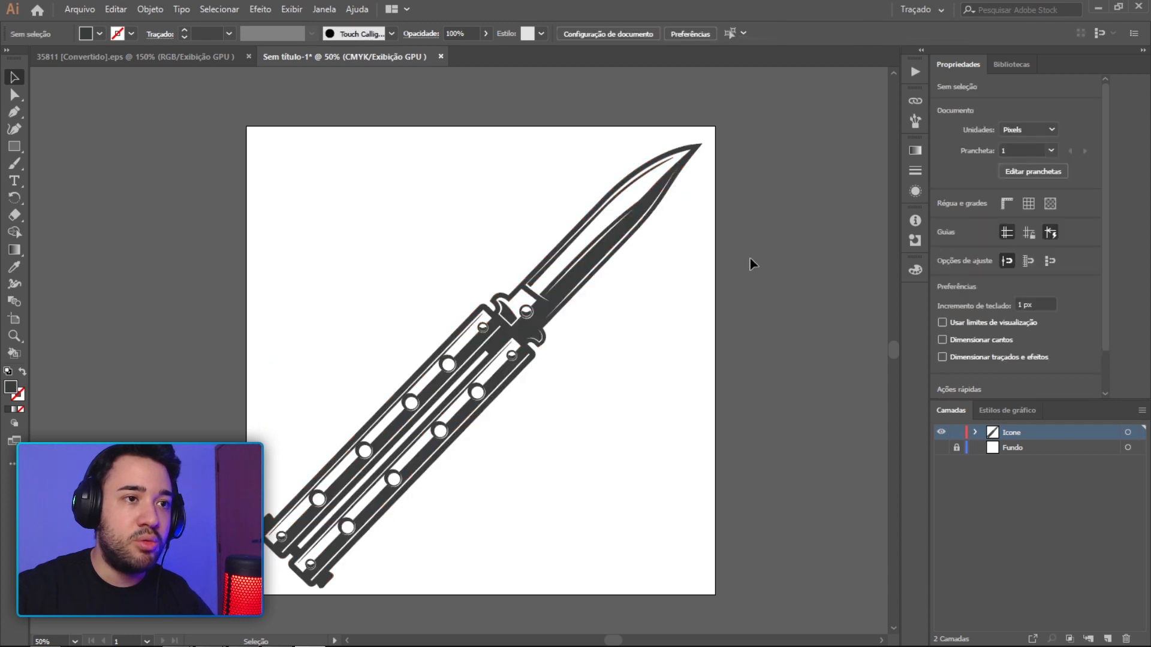
Set the butterfly knife's fill to black and deselect it.
left_click(658, 221)
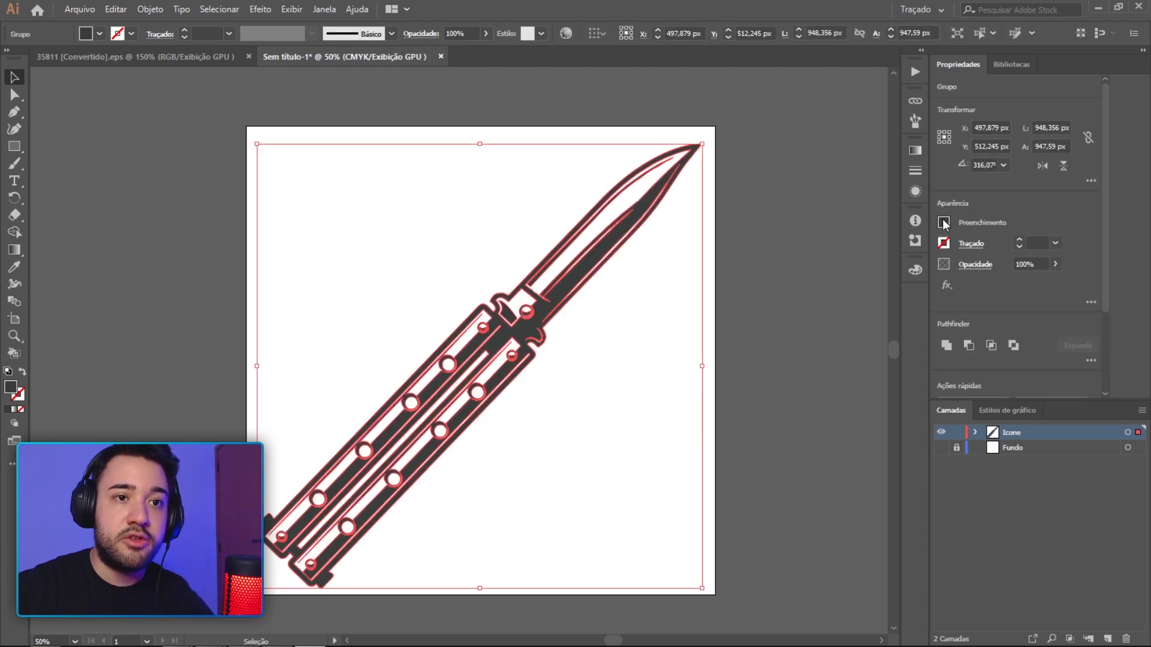
left_click(945, 223)
left_click(797, 327)
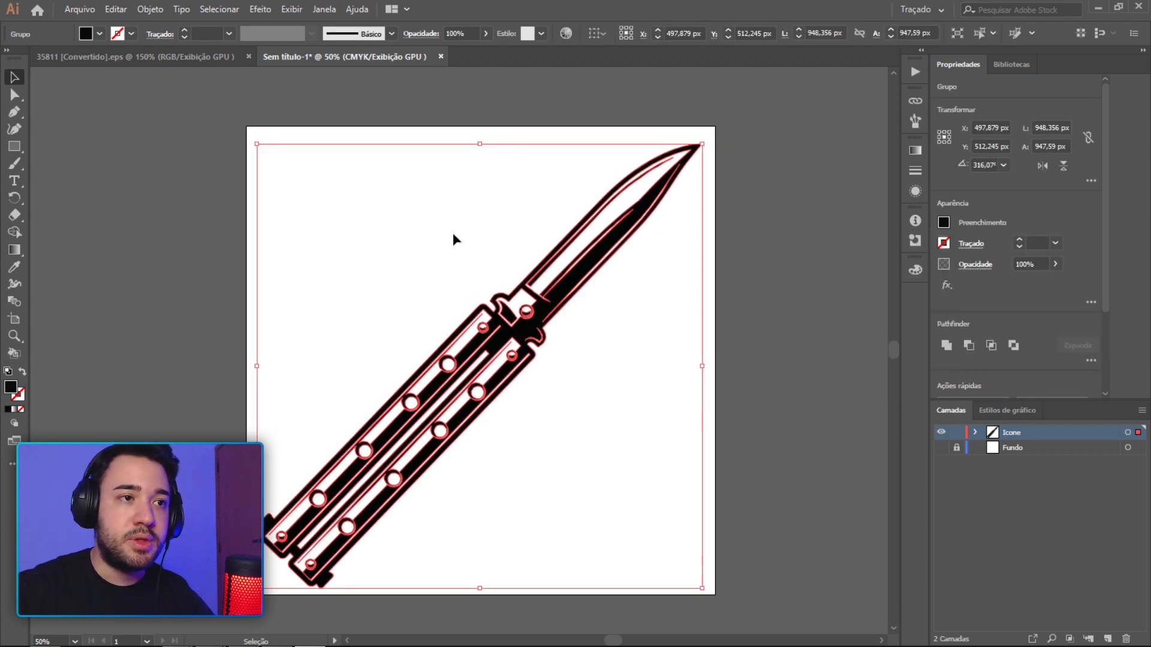
left_click(780, 250)
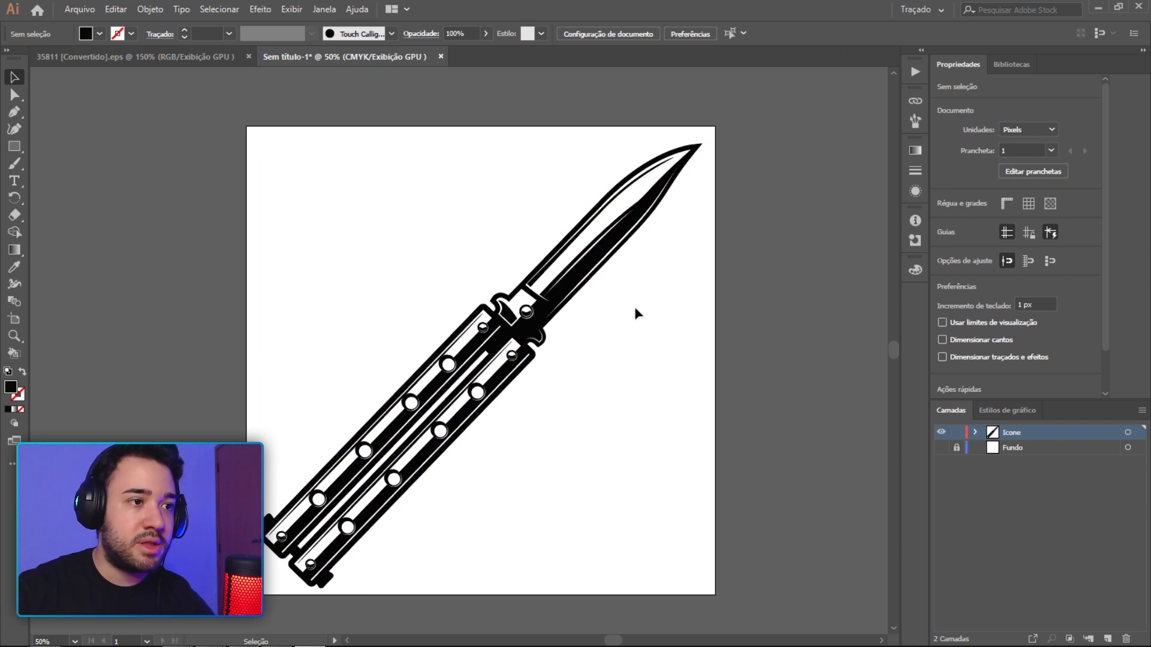
Export the knife icon as a PNG named Faca at 300 ppi with a transparent background in the Projeto GTA - Completo folder.
left_click(80, 9)
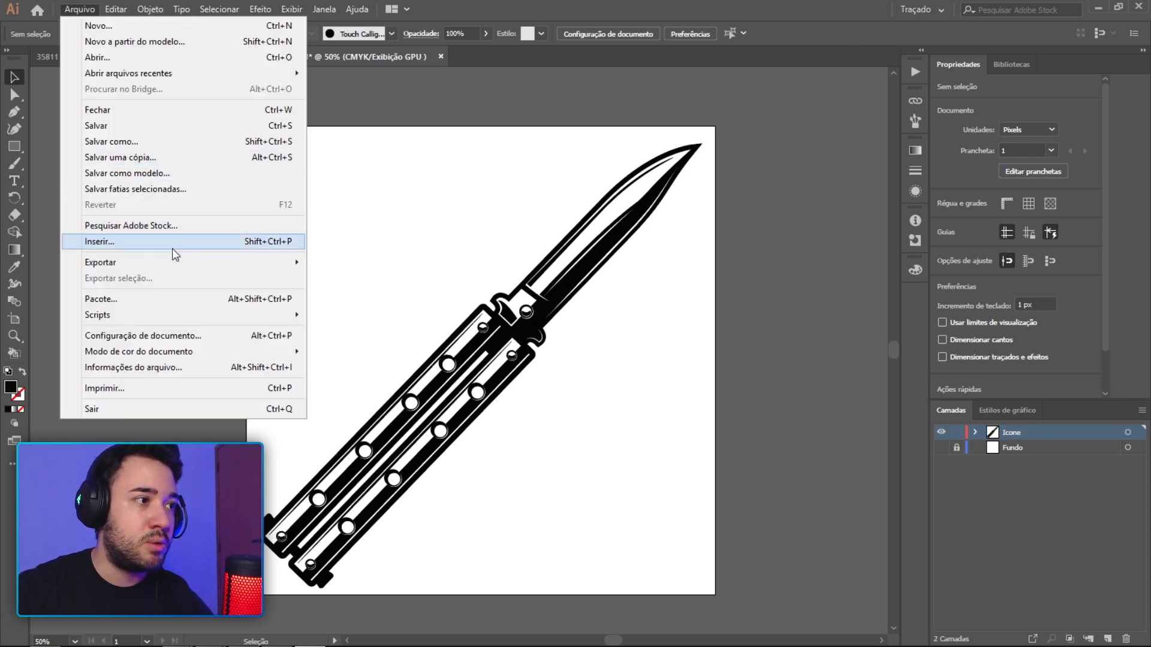
mouse_move(294, 262)
left_click(348, 278)
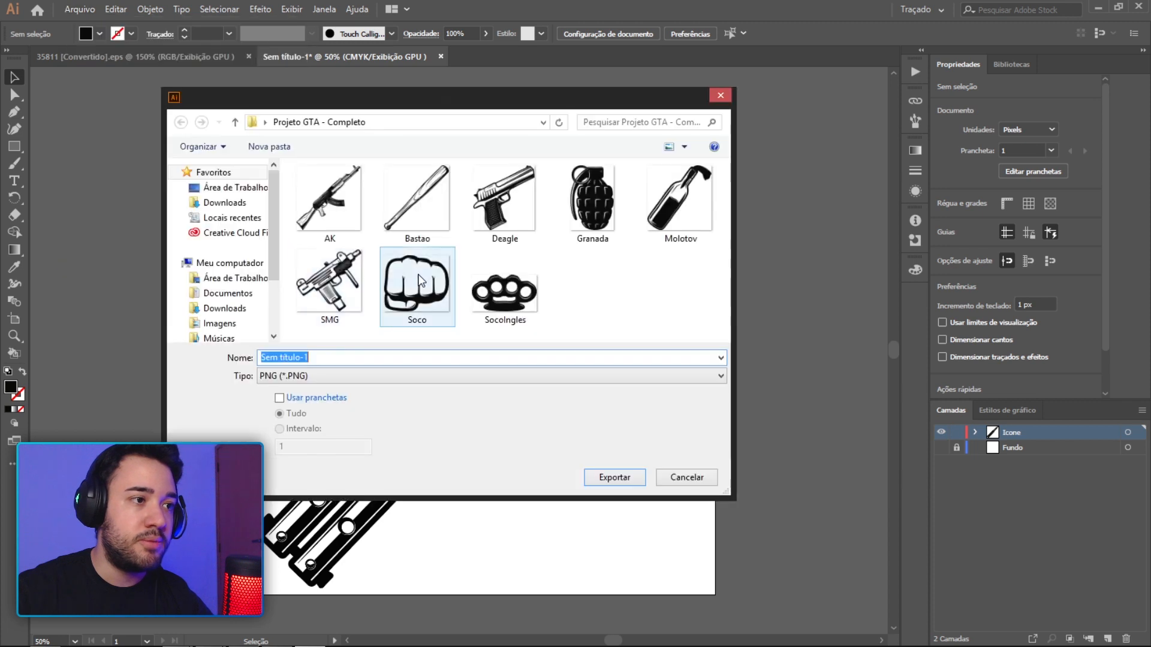
type("Faca")
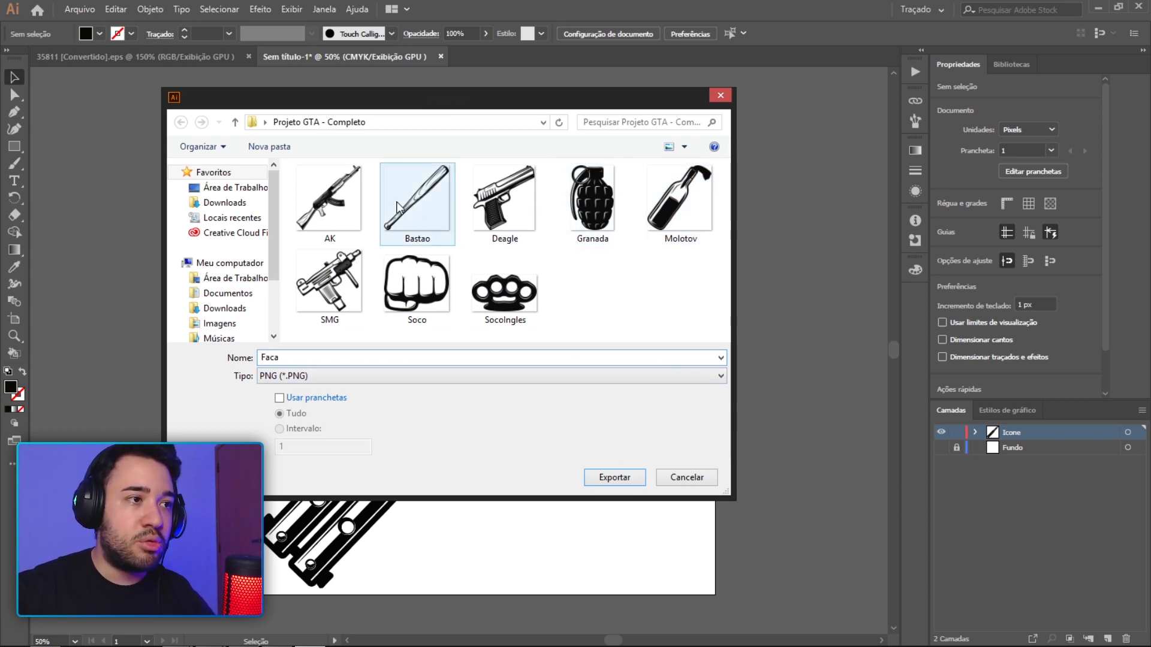
left_click(343, 282)
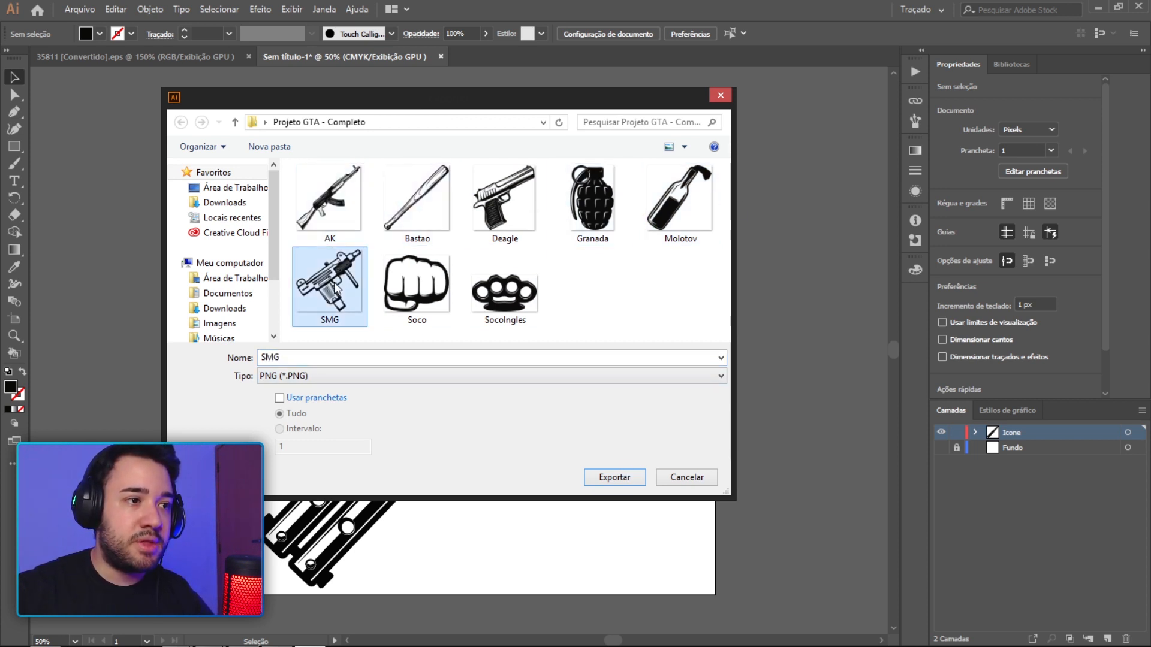
left_click(530, 318)
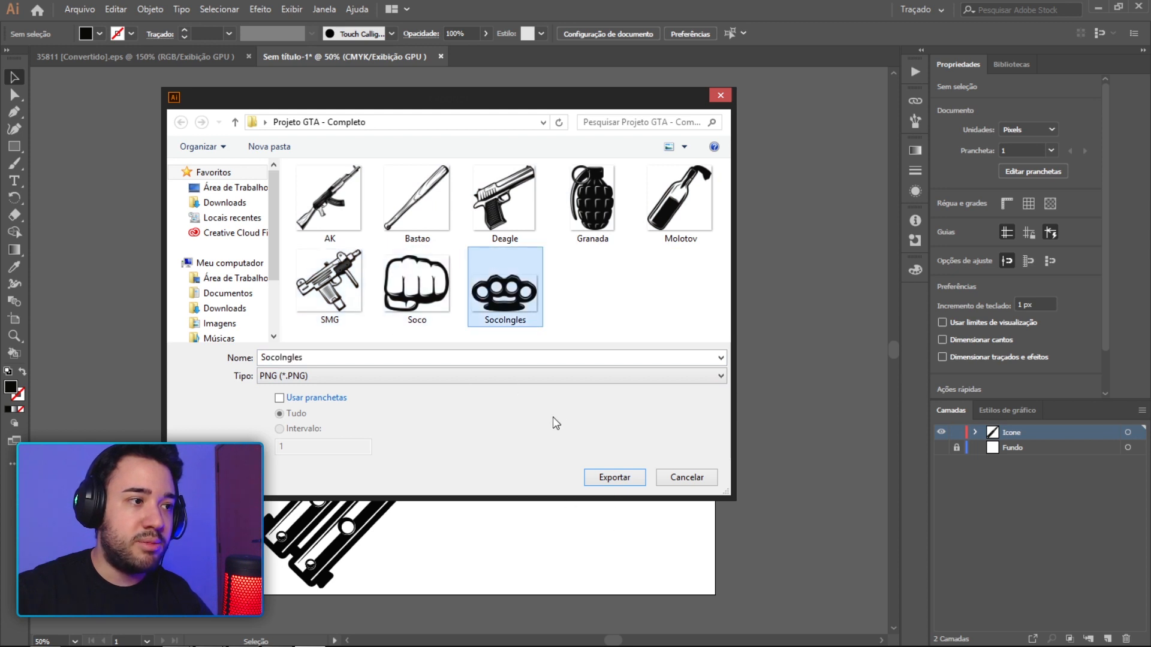
left_click(588, 363)
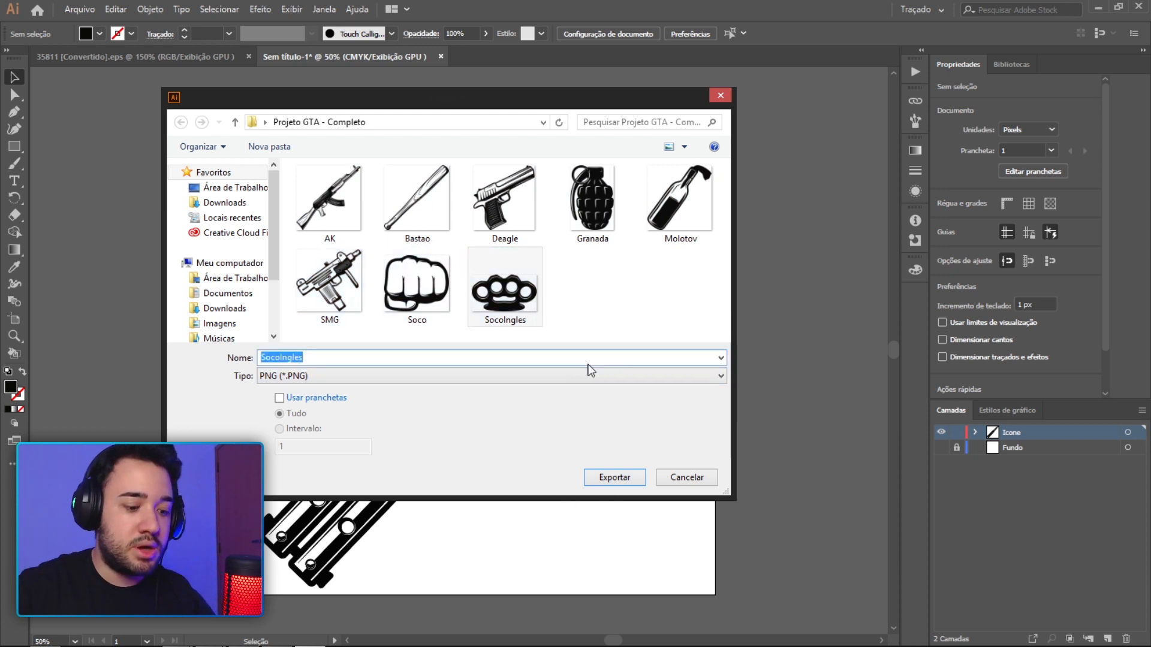
type("Faca")
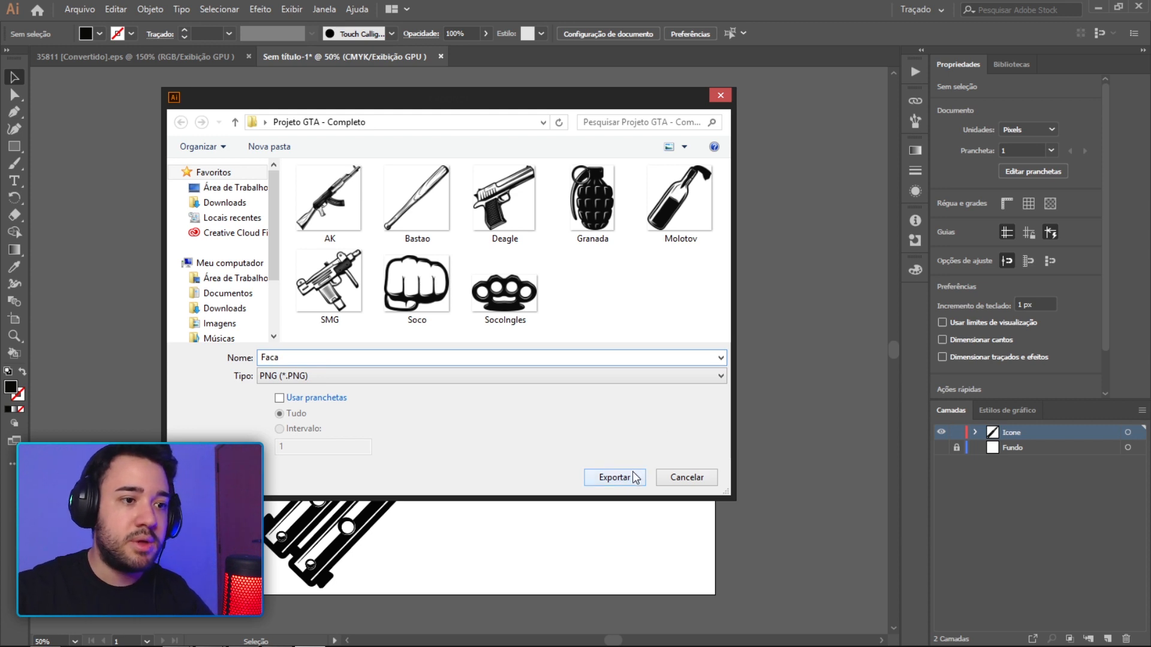
left_click(614, 477)
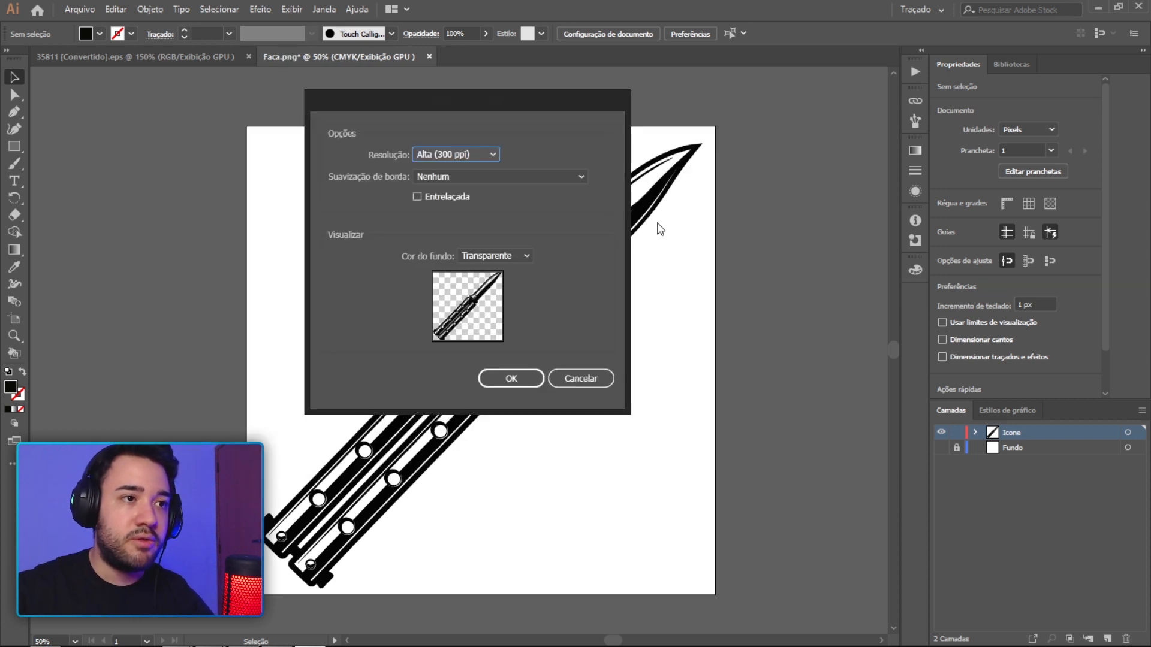
left_click(540, 385)
Replace the knife on the icon artboard with a copy of the bare skull without a bandana from the 35811 artwork.
left_click(537, 316)
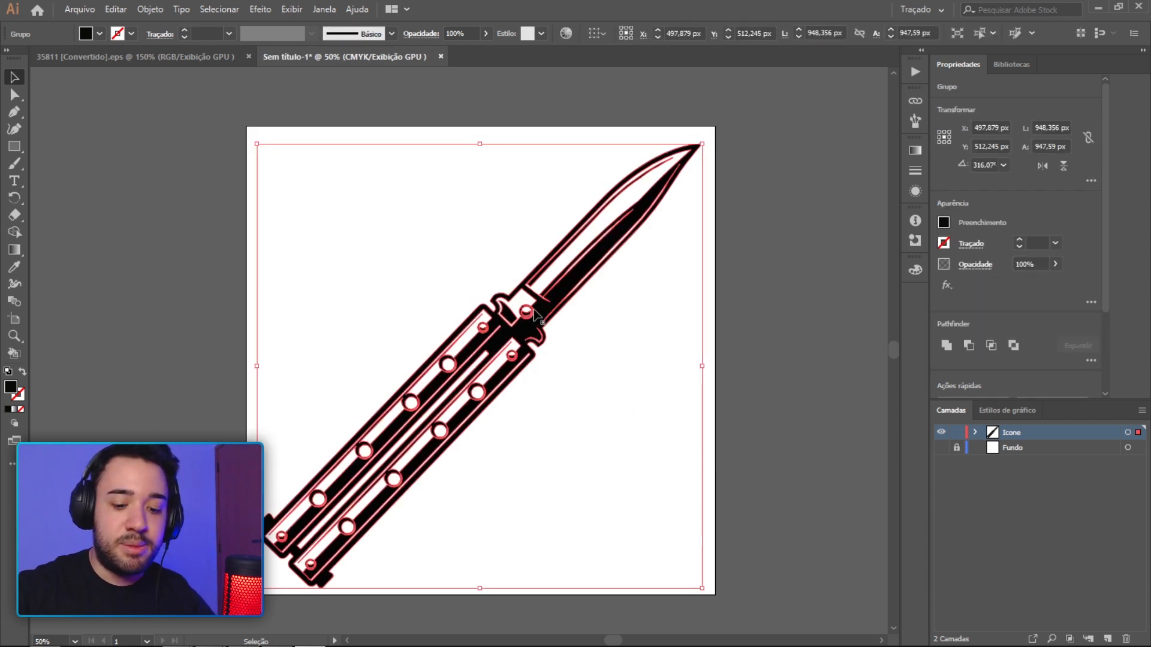
key("Delete")
left_click(196, 55)
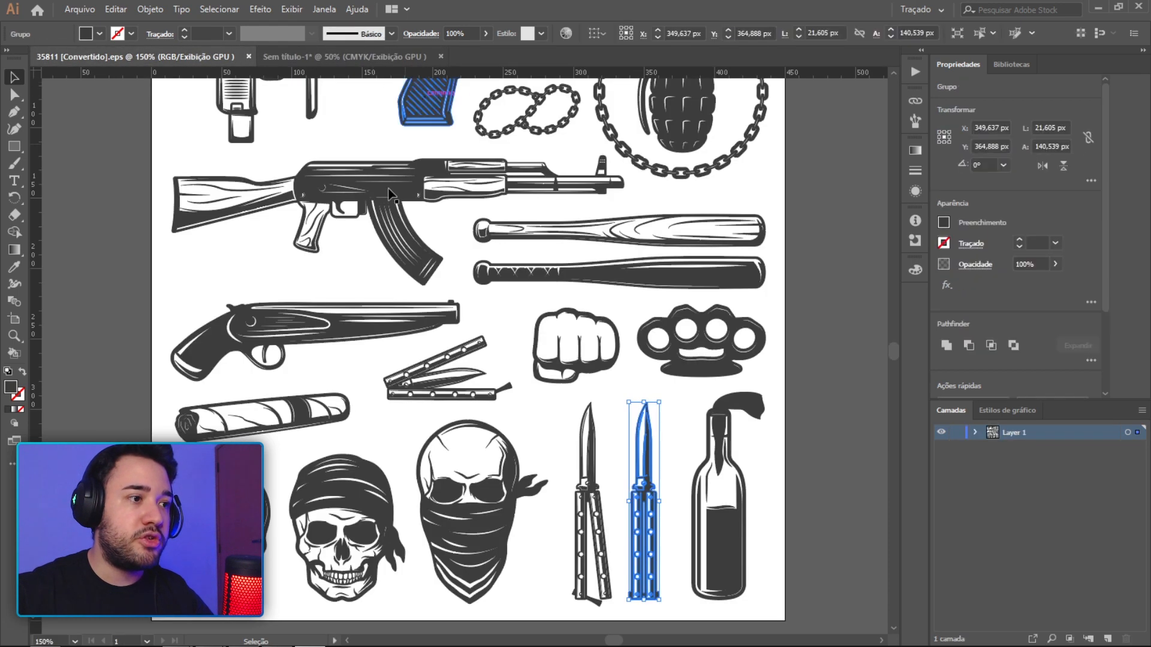
scroll(323, 410, "down", 1)
scroll(324, 410, "down", 1)
left_click(264, 464)
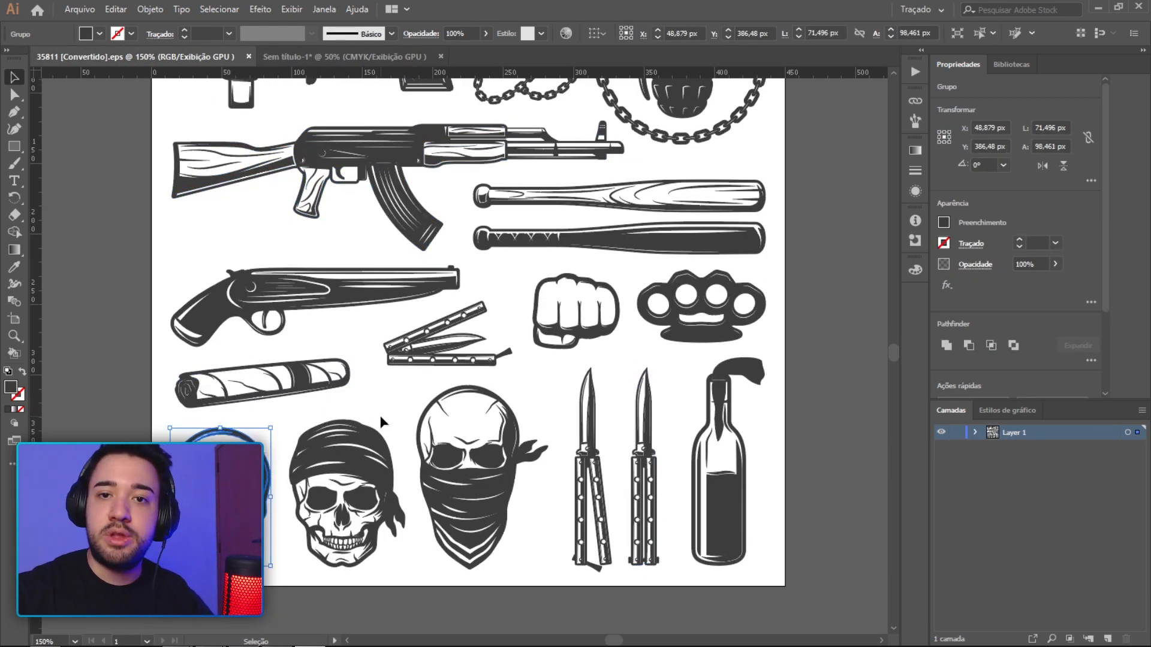
scroll(702, 393, "up", 2)
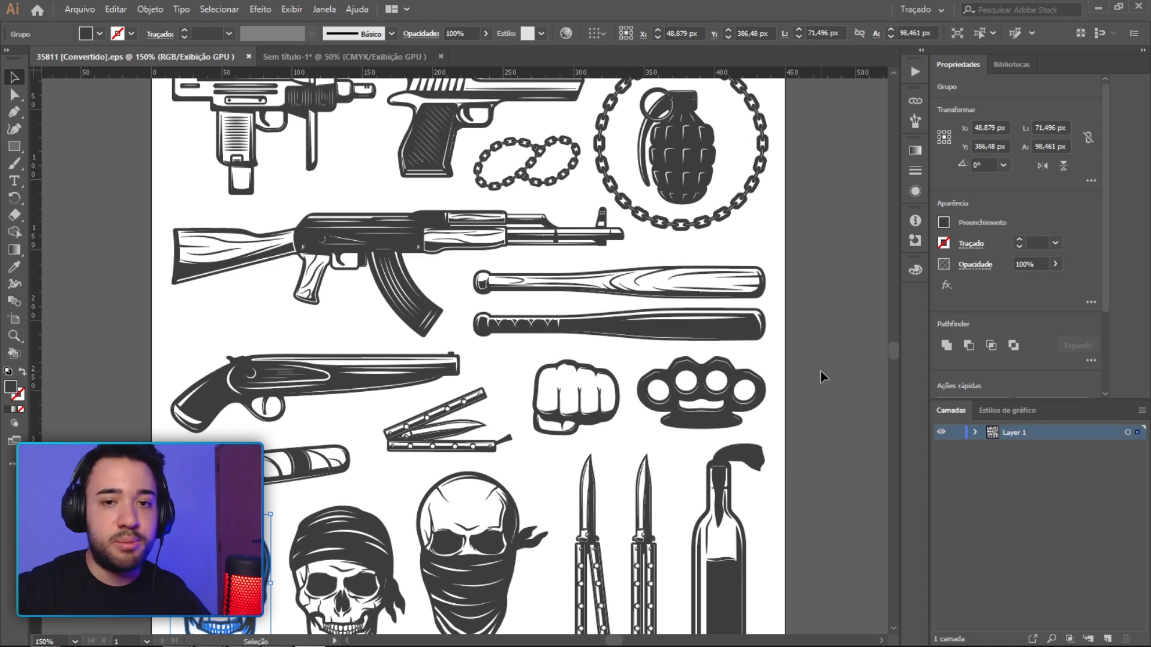
scroll(820, 377, "up", 1)
scroll(820, 377, "down", 3)
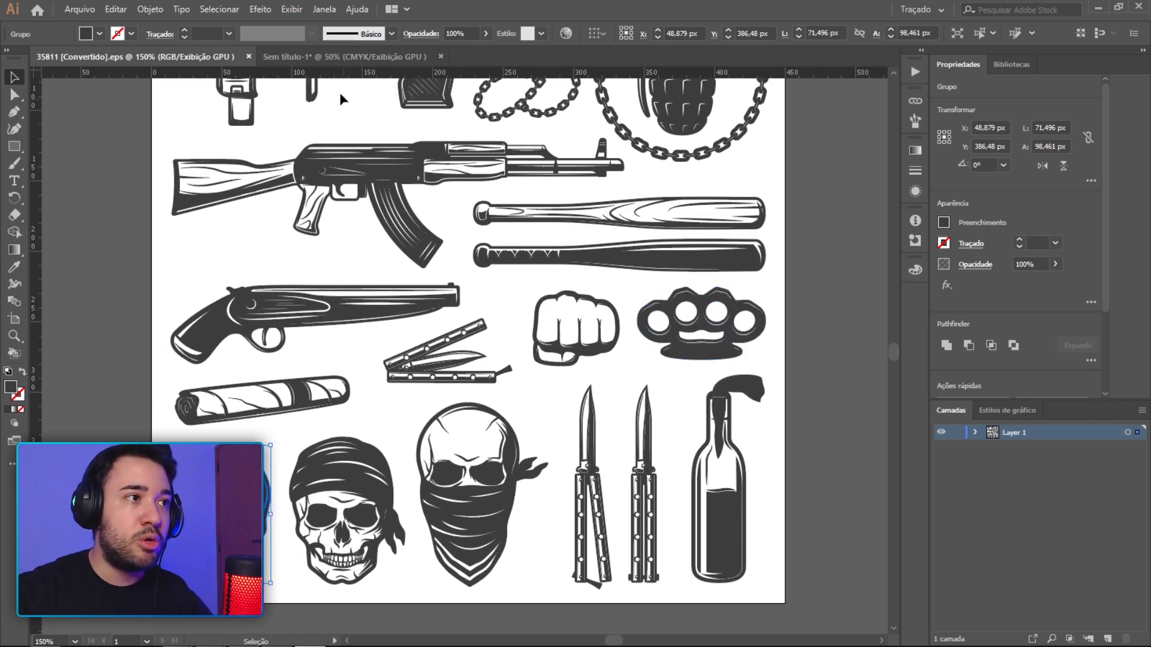
left_click(333, 57)
key("ctrl+v")
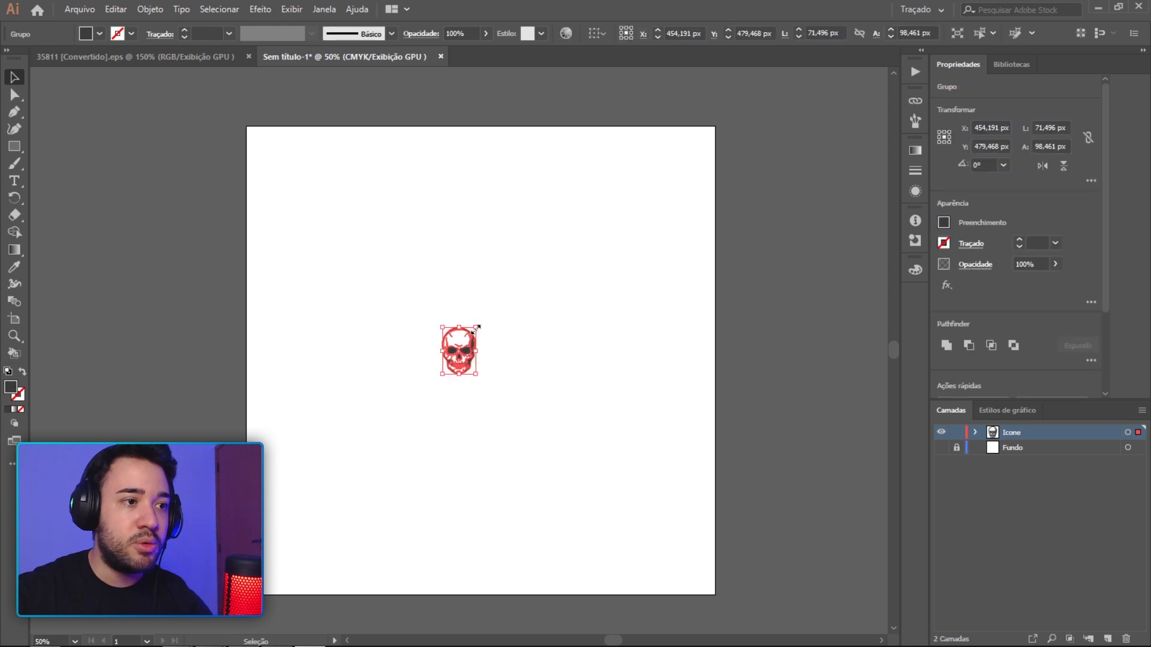
Enlarge the skull proportionally to about 706 x 973 px, move it to the vertical middle of the artboard, and deselect it.
left_click_drag(476, 329, 839, 124, "alt+shift")
left_click_drag(594, 236, 625, 242)
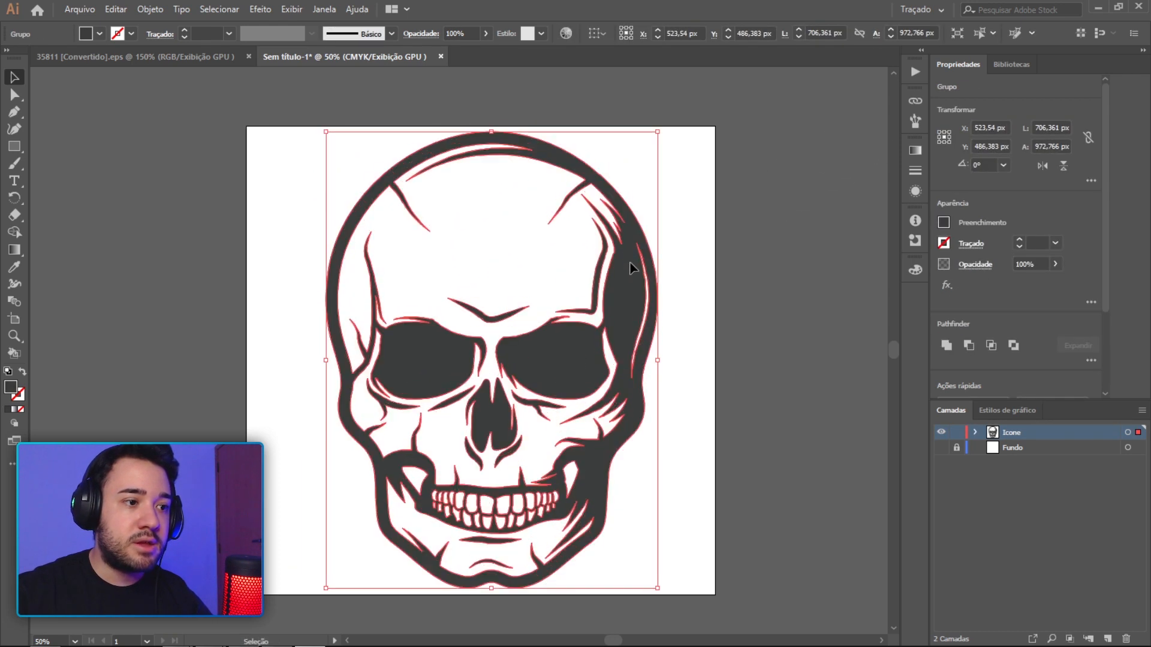
left_click(754, 245)
Set the skull's fill to black and deselect it.
left_click(639, 283)
left_click(946, 226)
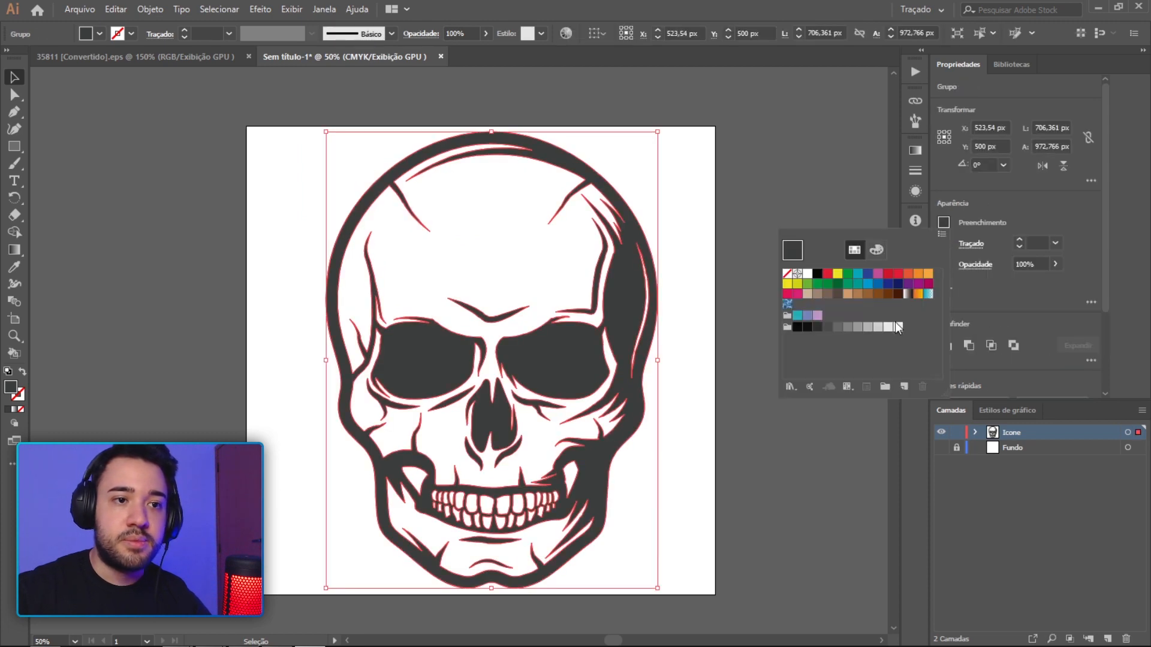
left_click(807, 327)
left_click(771, 180)
left_click(798, 203)
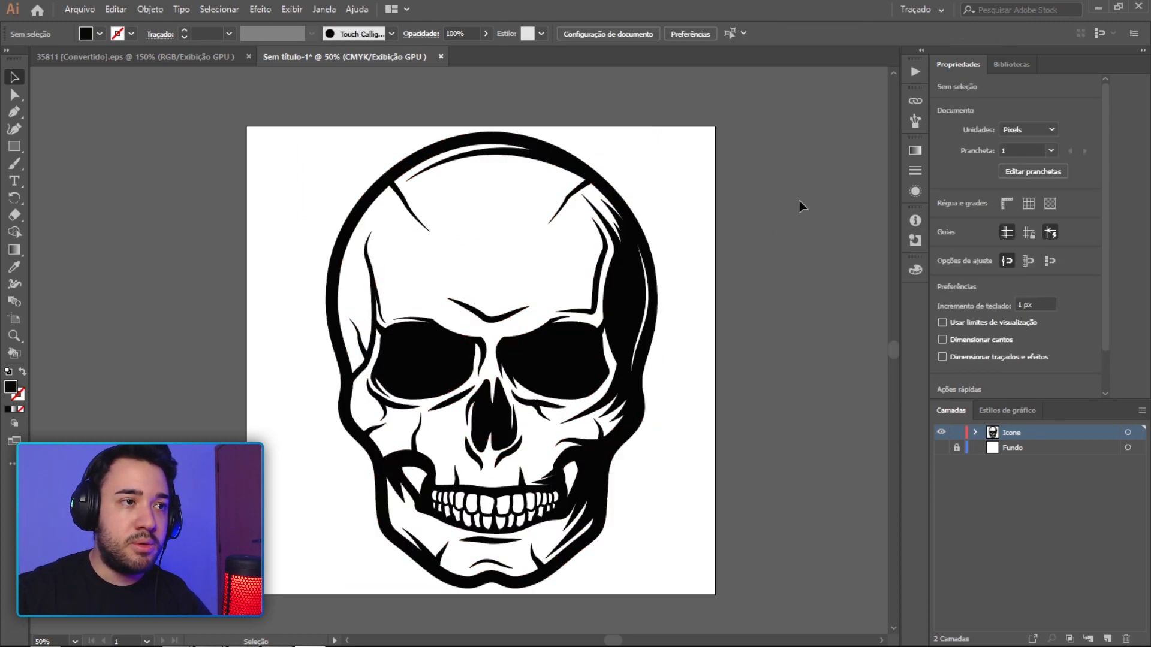
Export the skull icon as a PNG named Caveira in the Projeto GTA - Completo folder, accepting the PNG options.
left_click(76, 10)
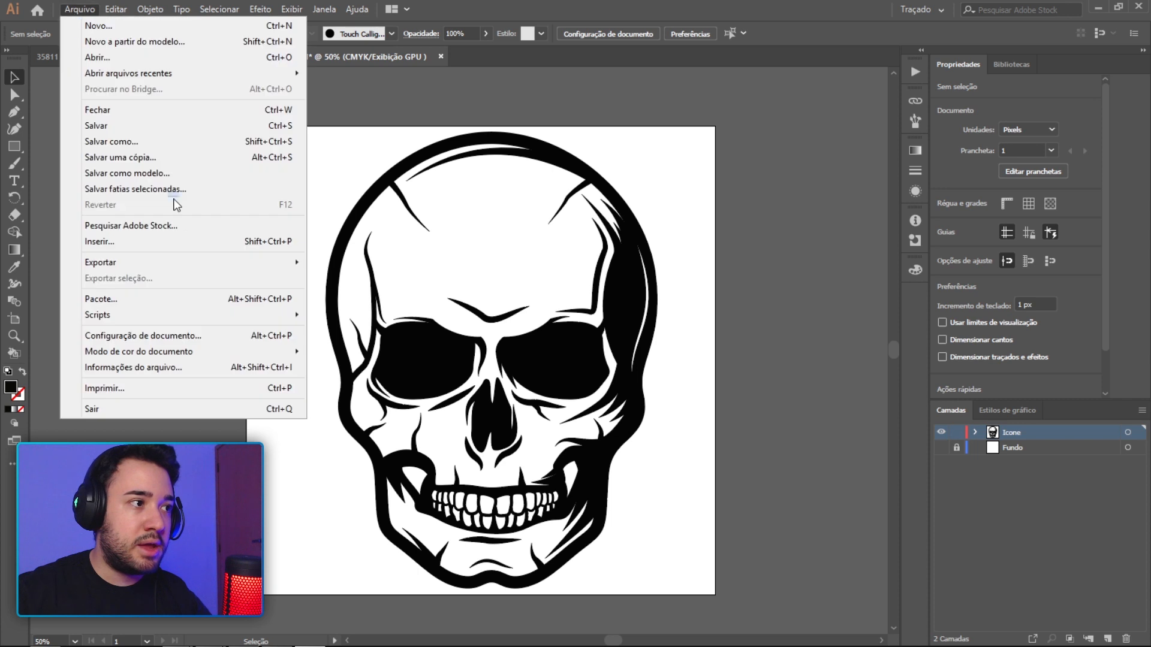
mouse_move(207, 266)
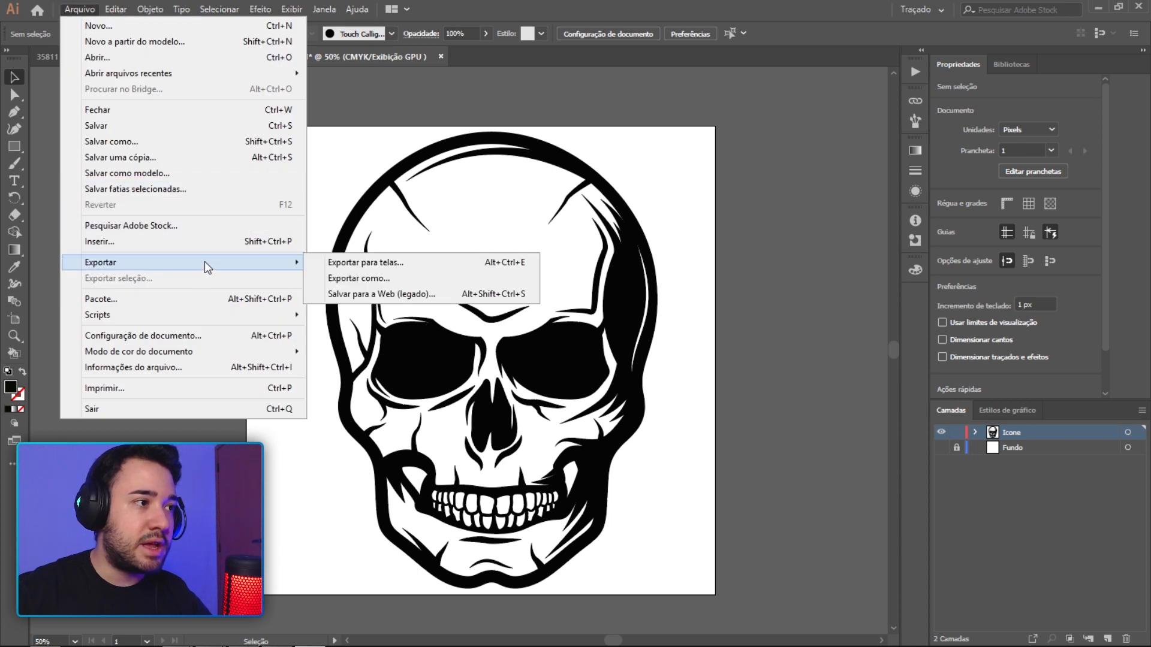
left_click(352, 284)
type("Caveira")
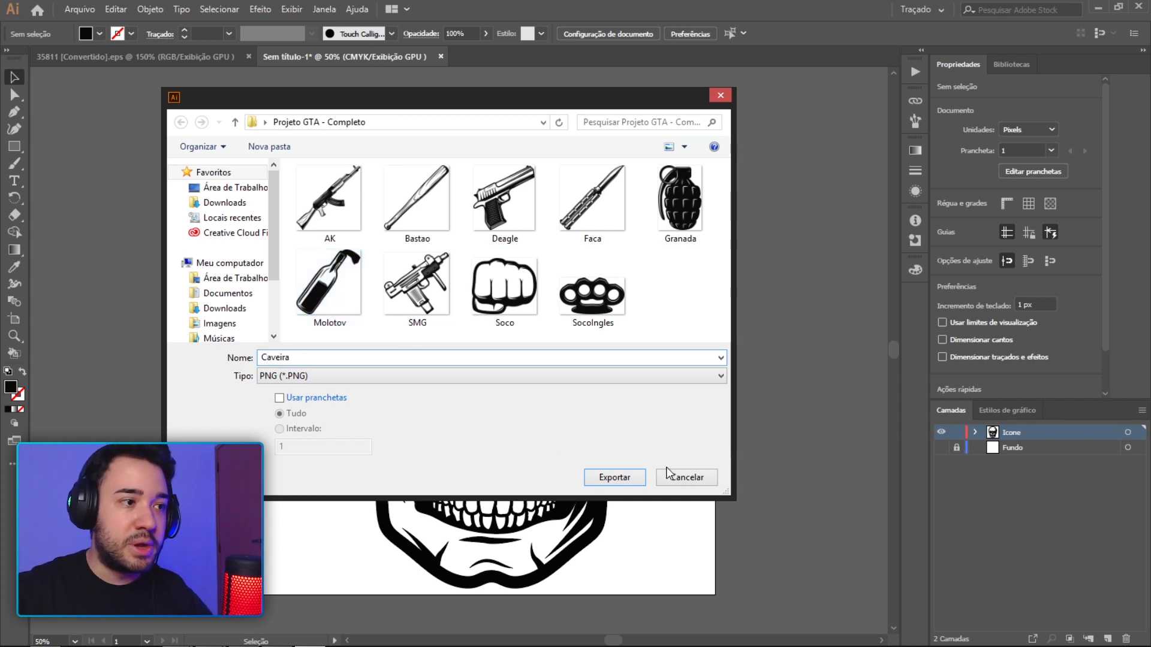
left_click(633, 481)
left_click(513, 376)
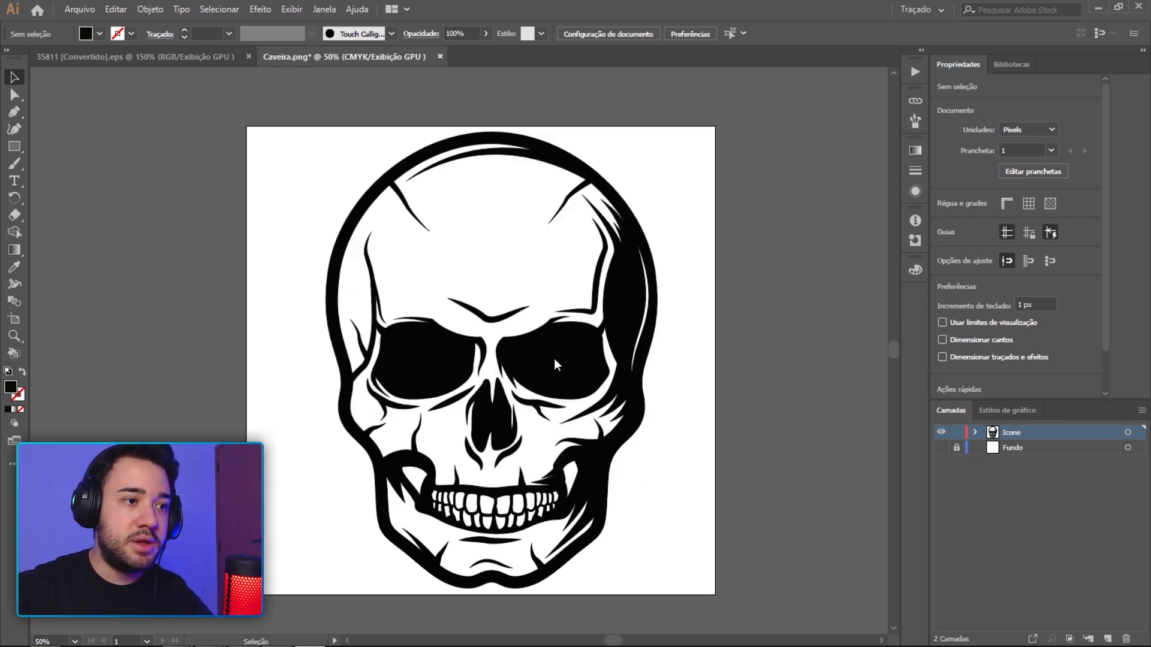
Look over the 35811 artwork for further icons, close it, and quit Illustrator.
left_click(165, 58)
scroll(529, 259, "up", 3)
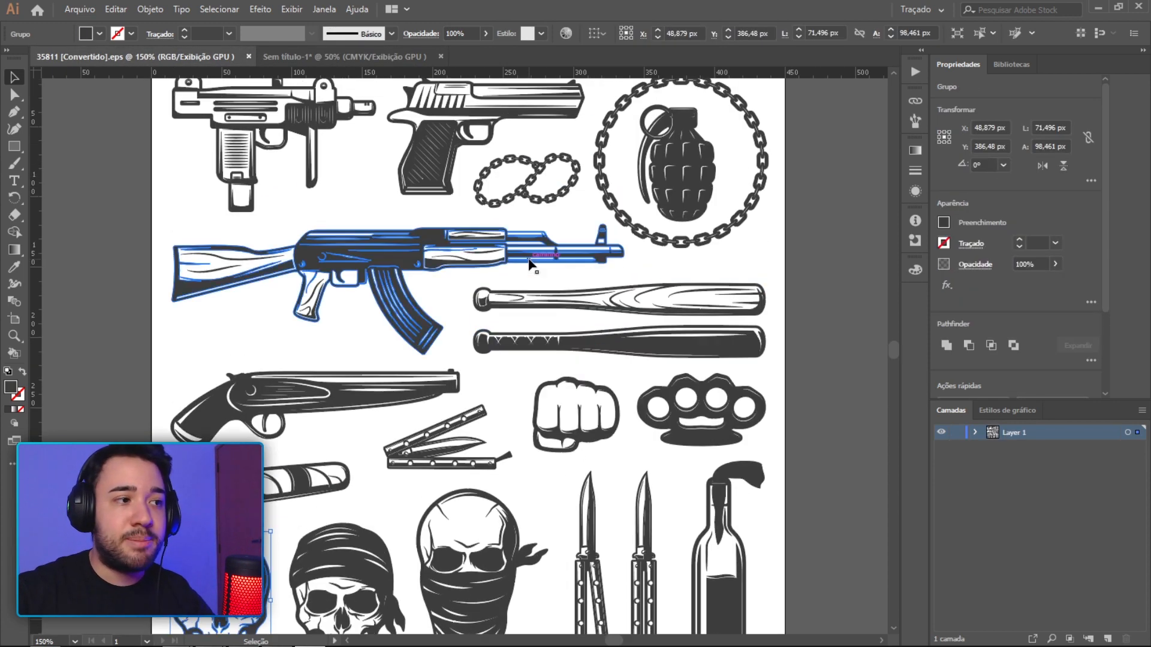
scroll(529, 258, "up", 3)
scroll(572, 262, "down", 6)
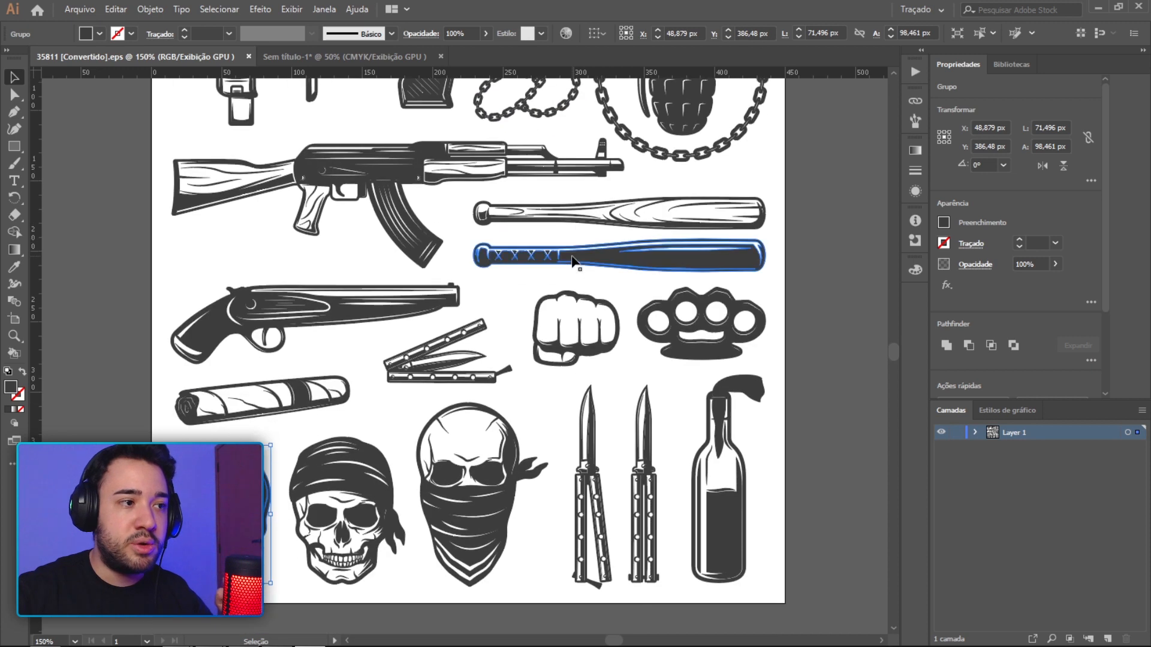
scroll(338, 328, "up", 4)
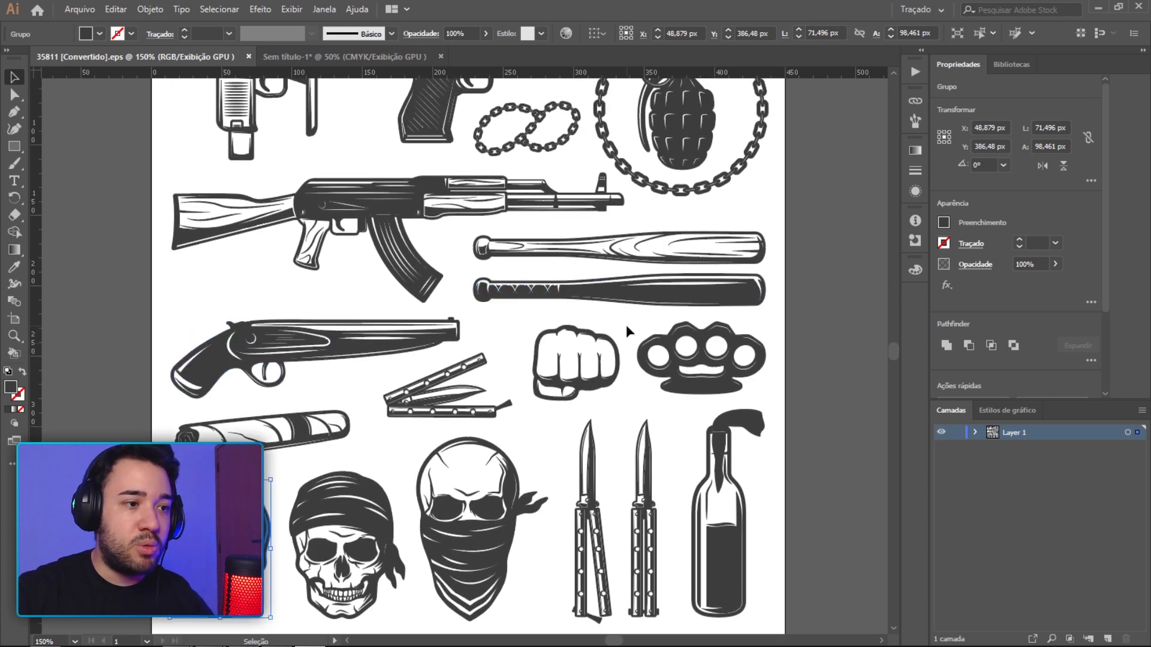
left_click(250, 57)
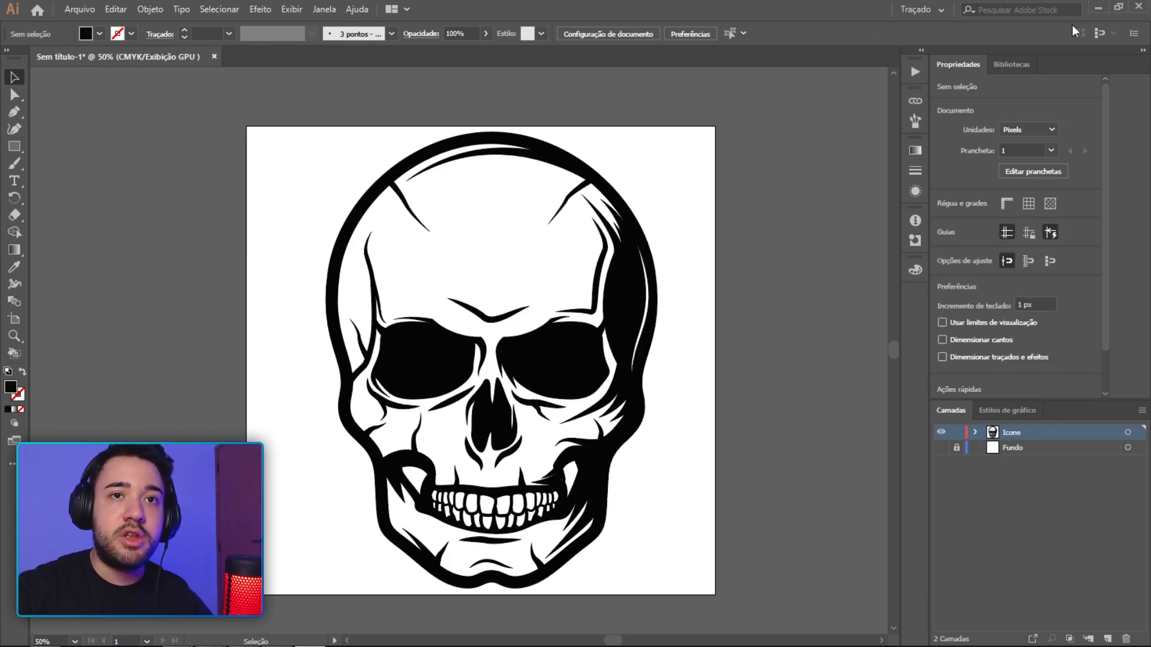
left_click(1138, 6)
left_click(671, 344)
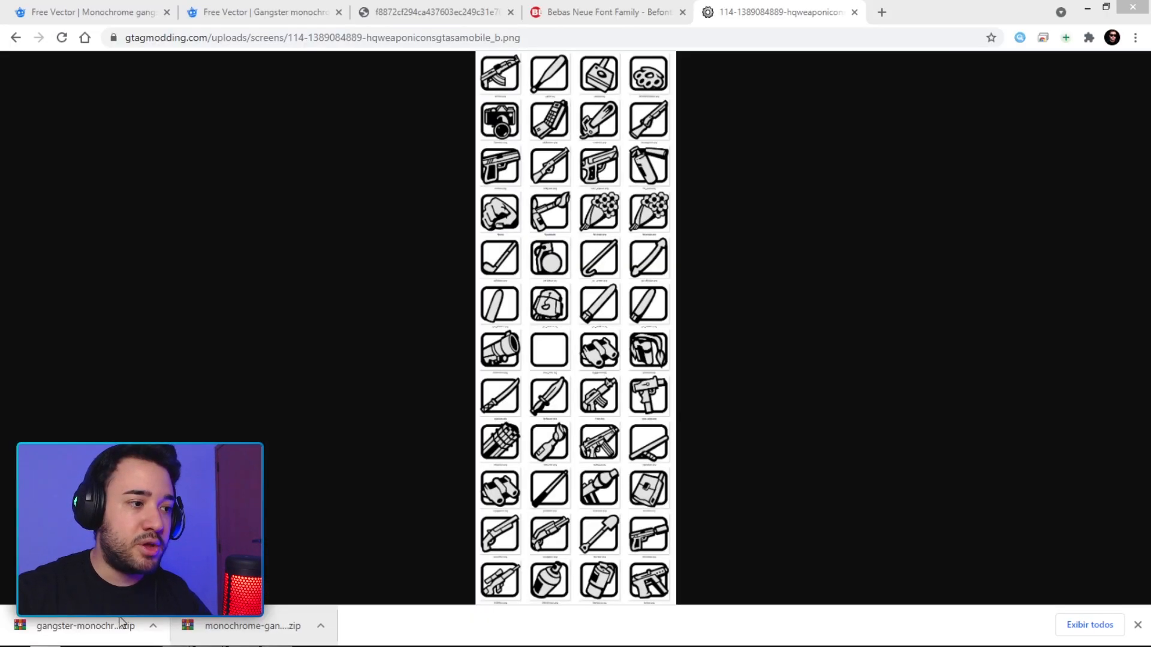
Launch Photoshop and minimize it, and switch to the ProjetoGTA project in Unreal Editor.
left_click(78, 637)
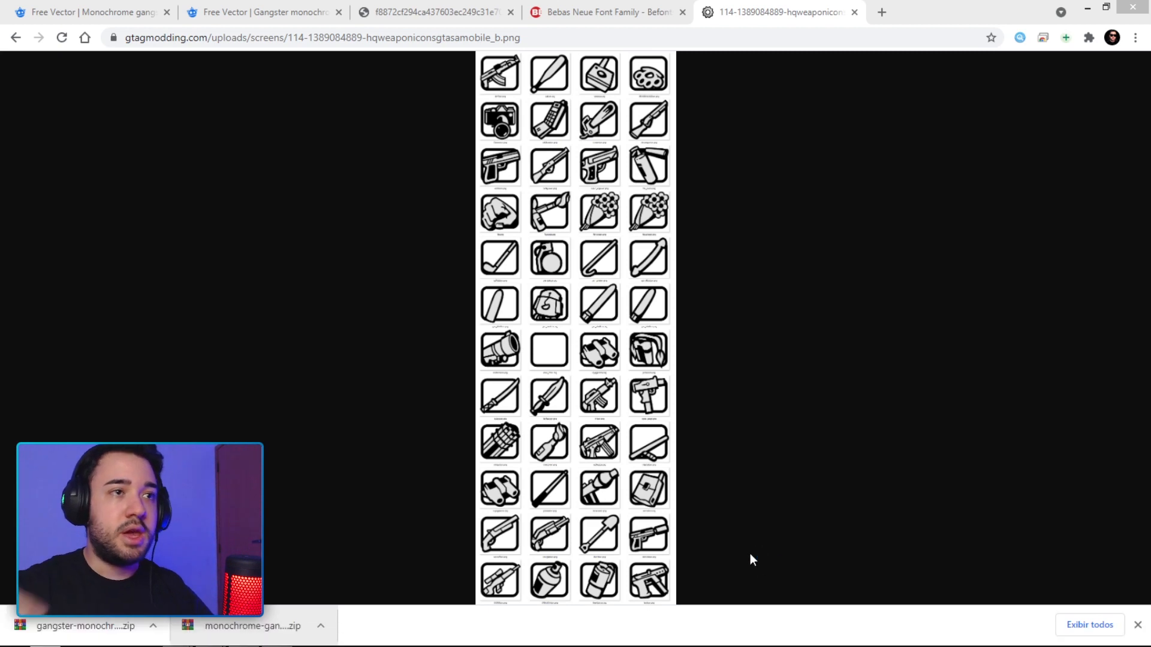
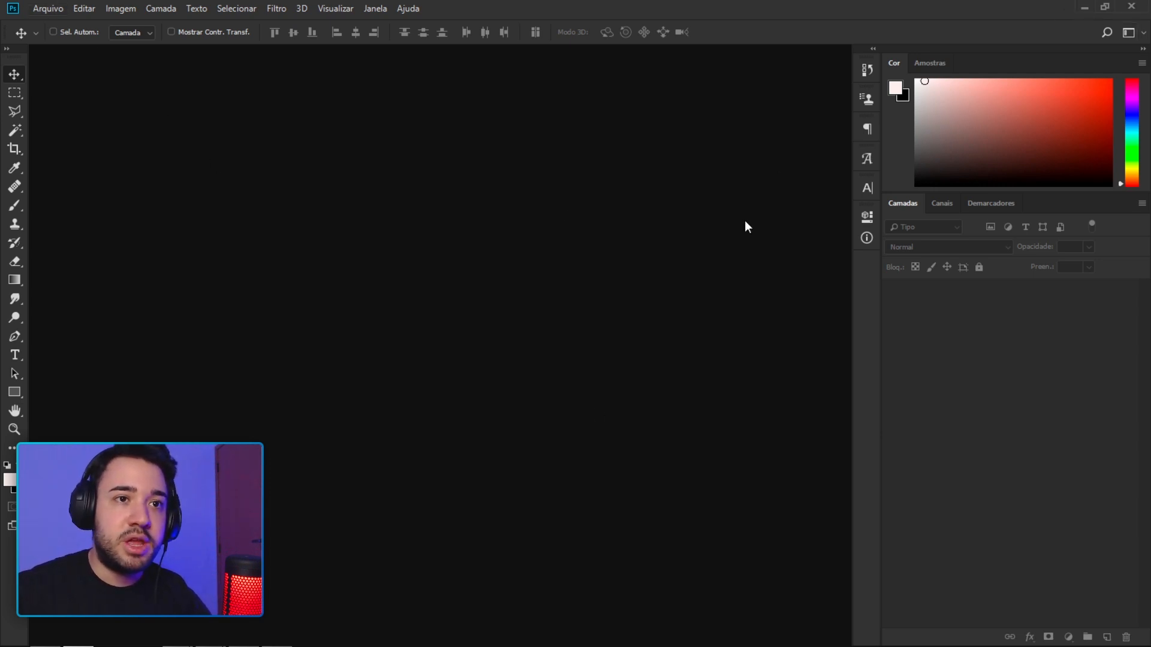
left_click(1084, 7)
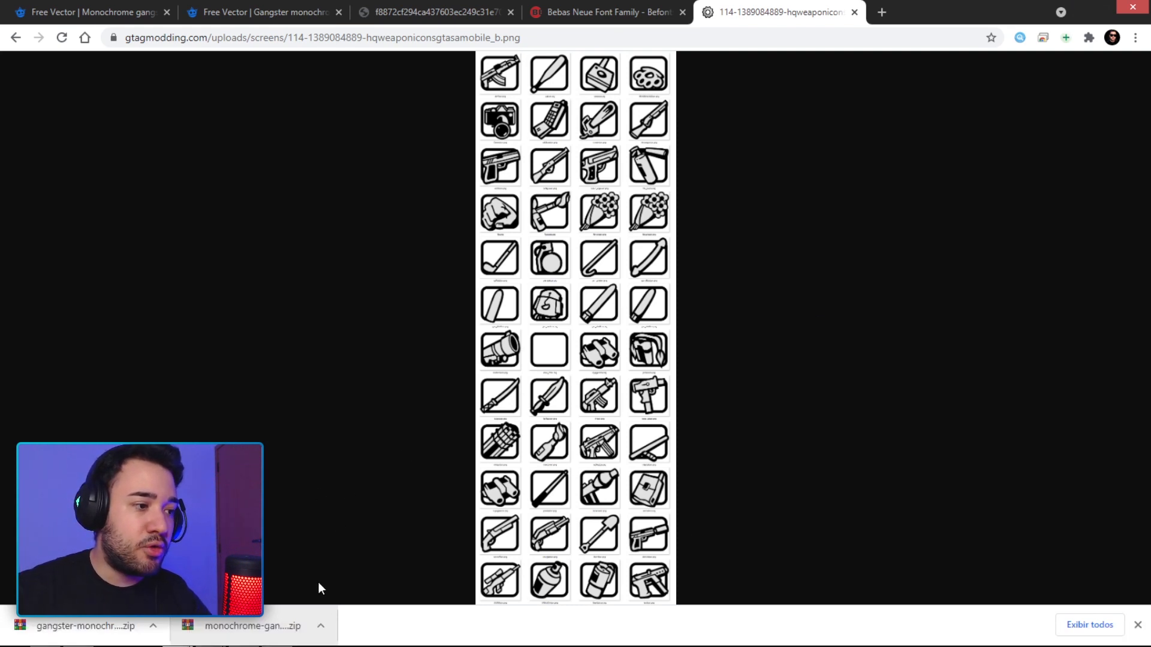
left_click(252, 640)
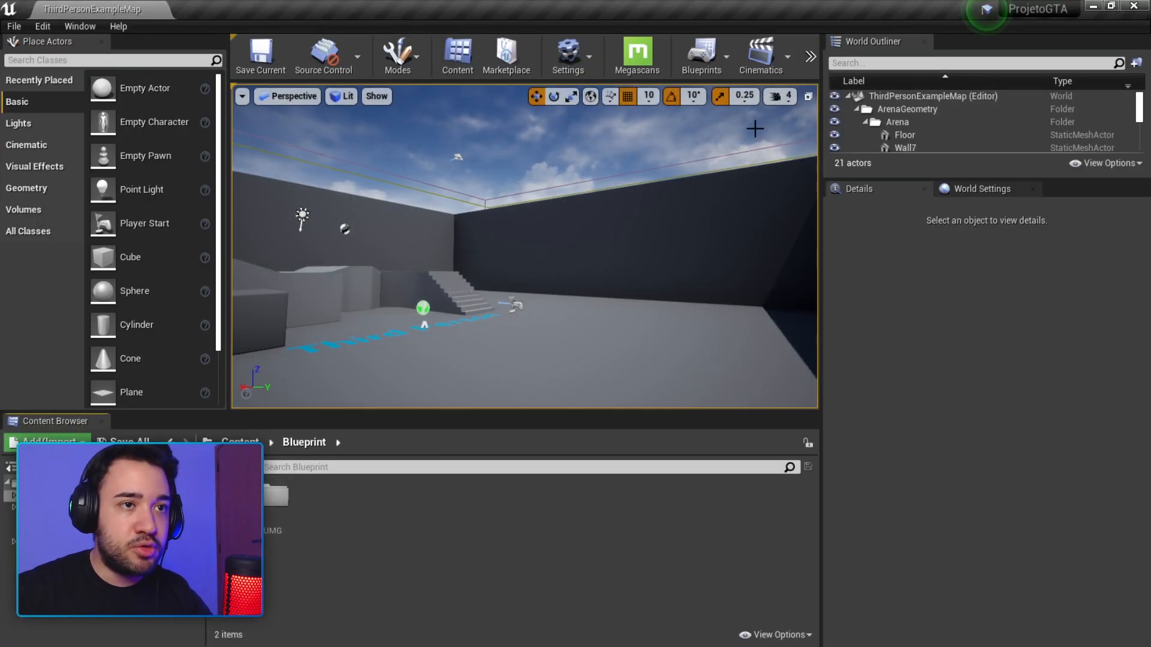
Play the level in a separate preview window, run the character around to check the HUD, and stop the preview.
left_click(811, 56)
mouse_move(823, 103)
left_click(839, 122)
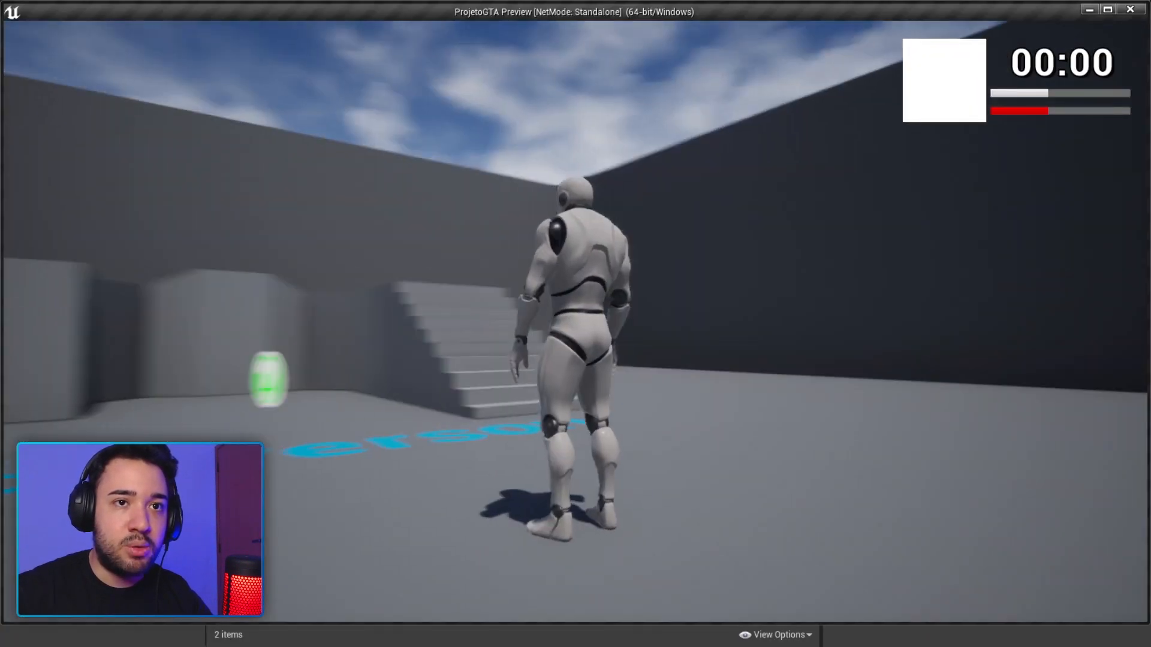
key("w")
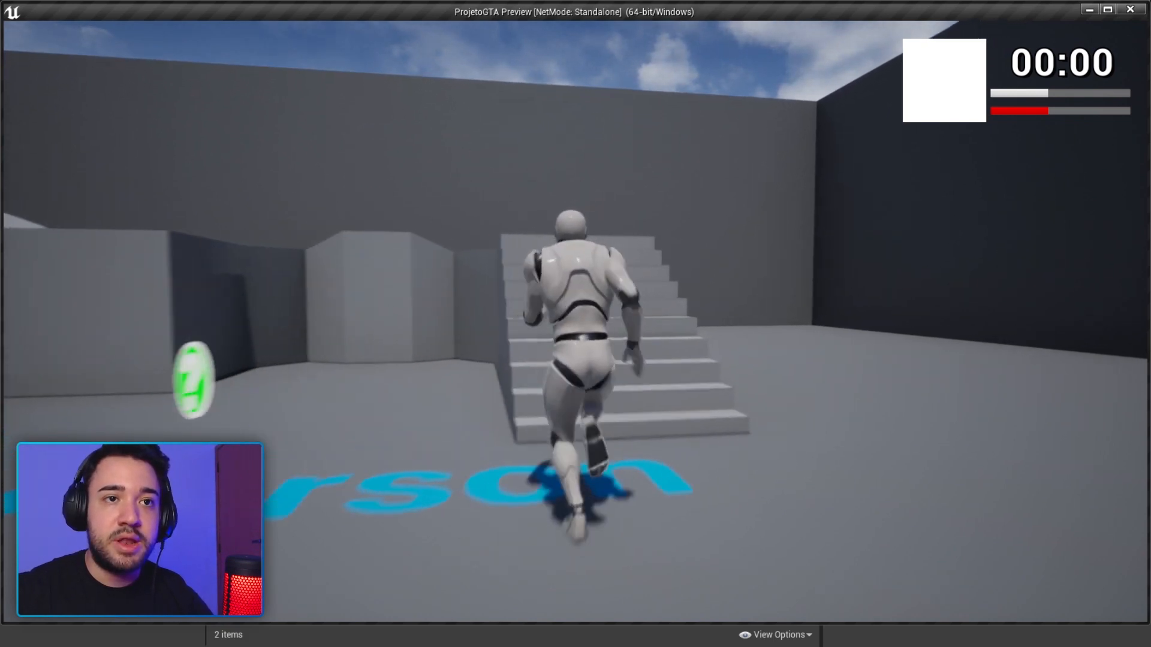
key("w")
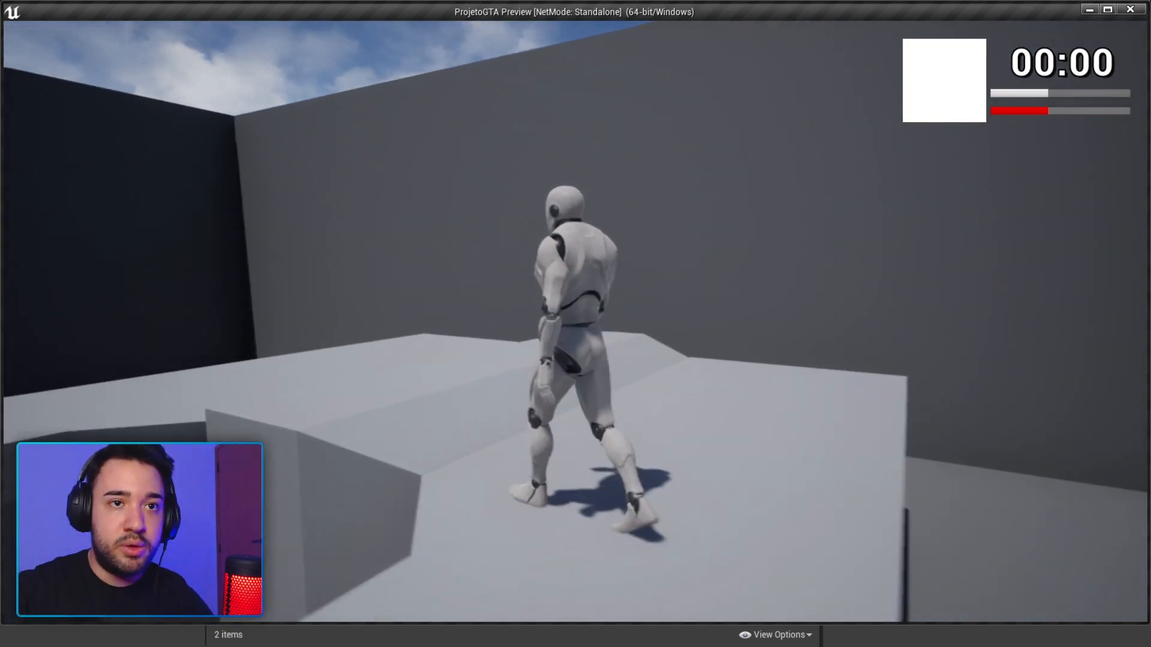
key("w")
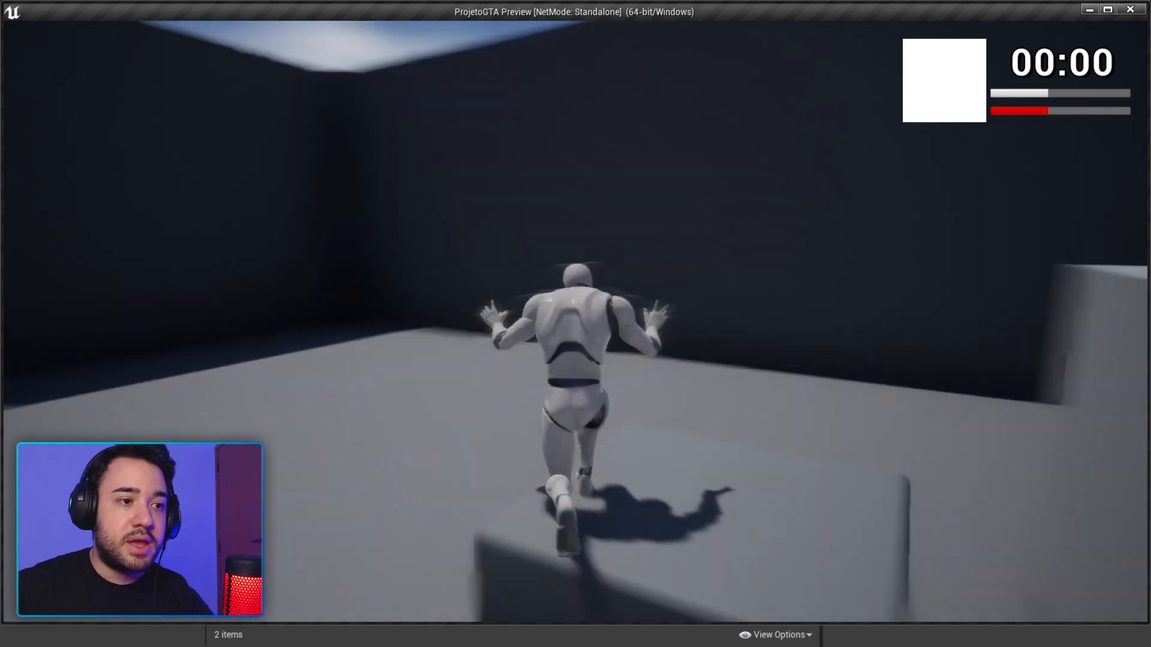
key("Escape")
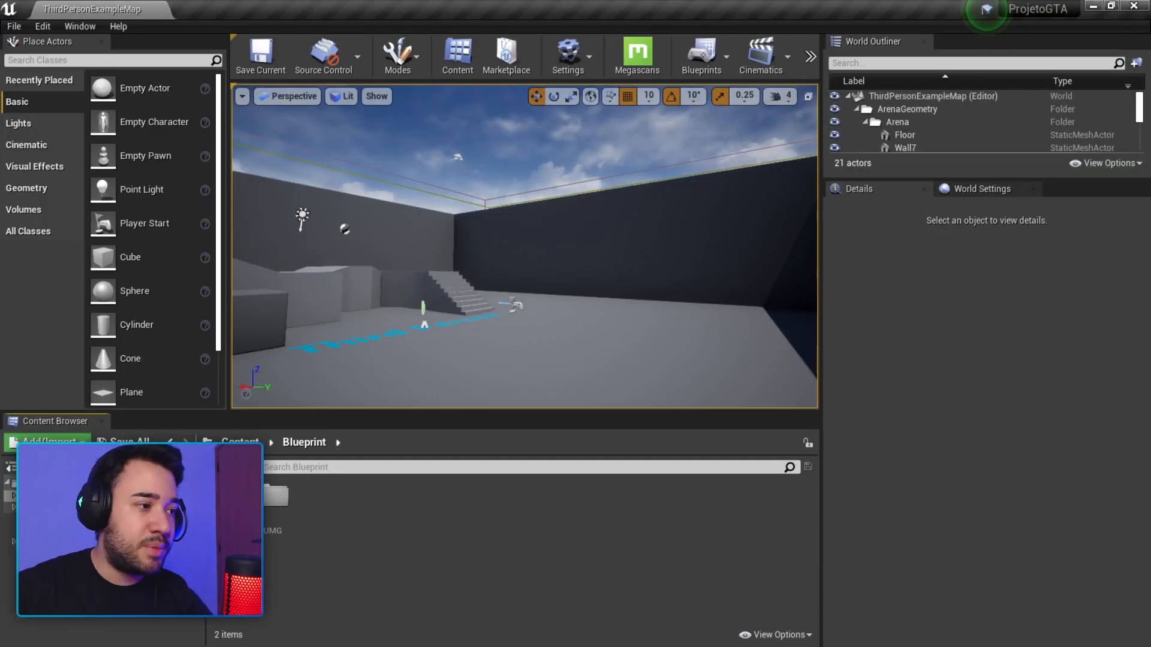
Open the W_Main widget blueprint from the Blueprint/UMG folder in the designer.
double_click(275, 515)
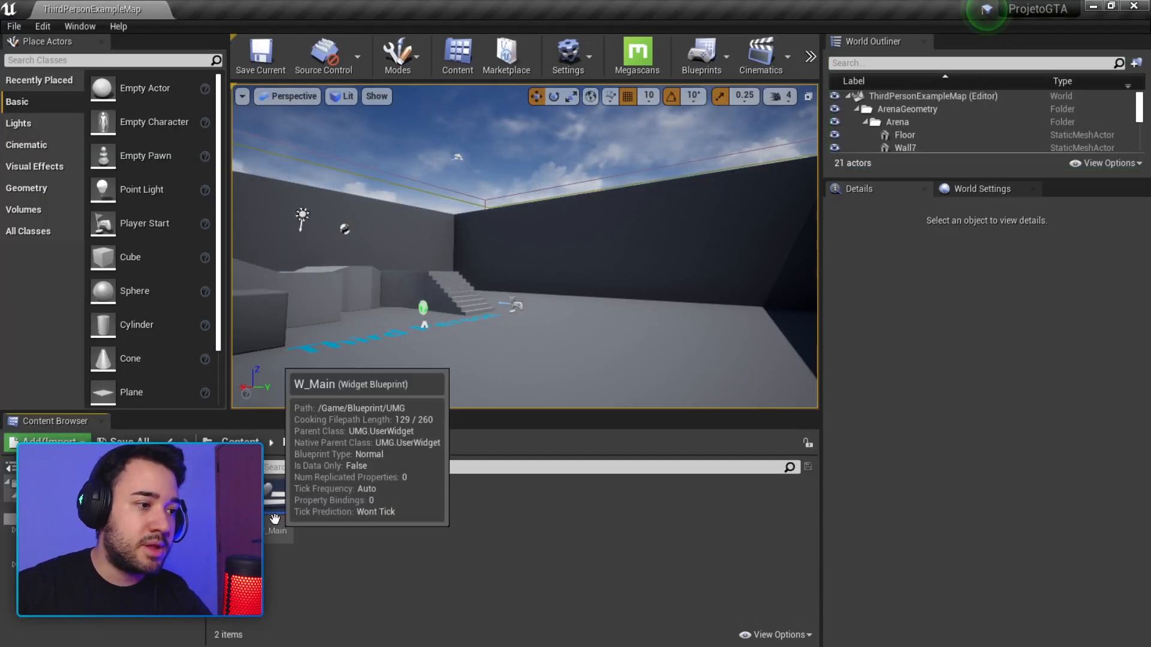
left_click(289, 501)
double_click(292, 499)
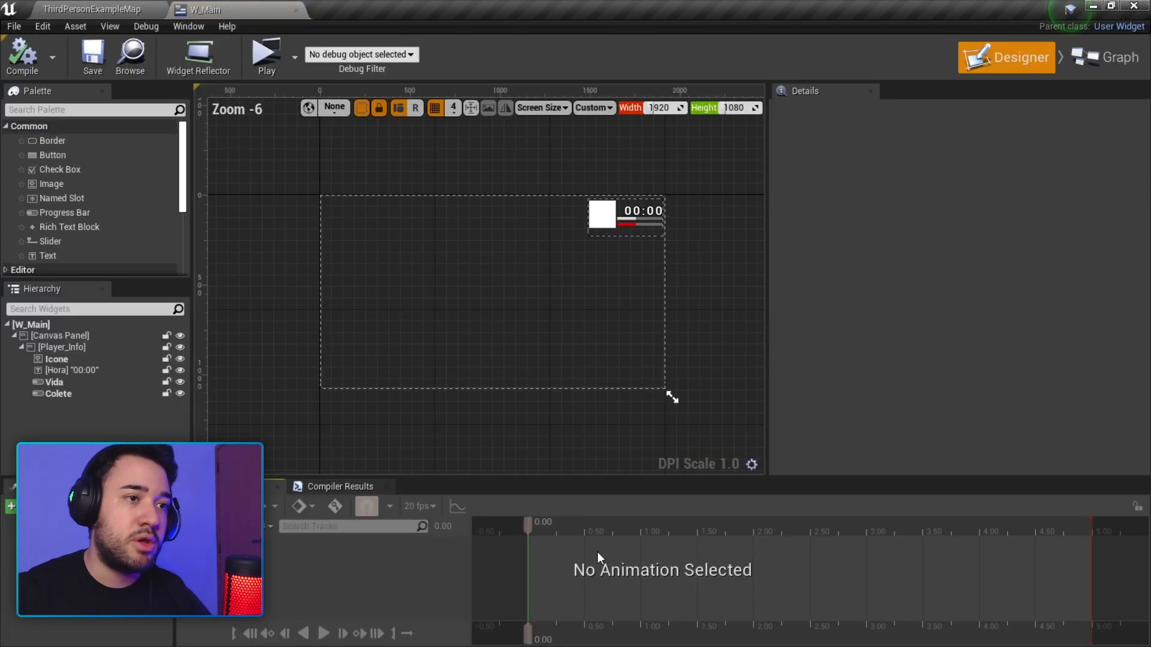
Select the Icone image beside the clock in the HUD layout and check its width and height in the slot details.
scroll(635, 208, "up", 2)
right_click_drag(636, 209, 561, 284)
scroll(464, 243, "up", 3)
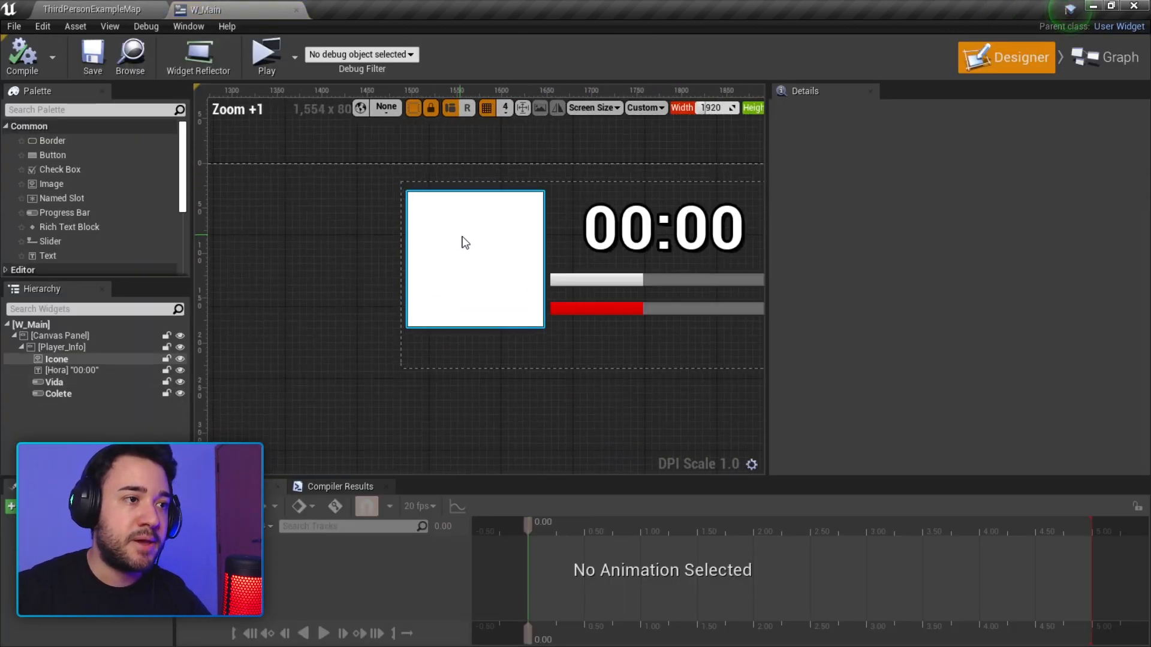
right_click_drag(485, 245, 379, 227)
left_click(417, 236)
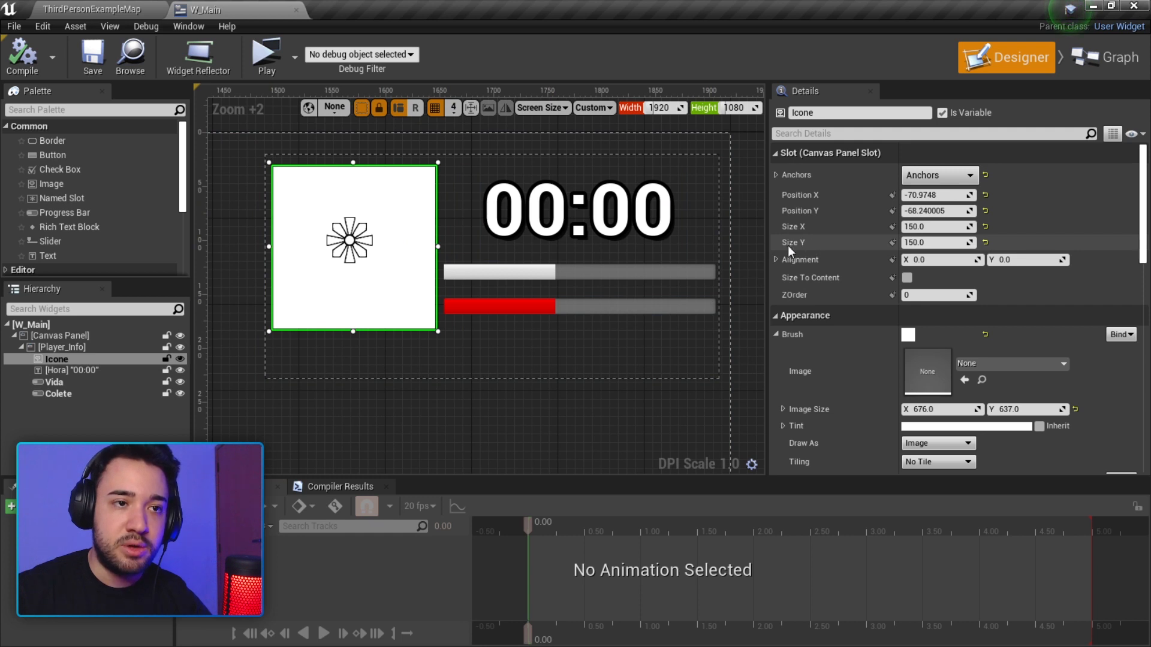
left_click(917, 242)
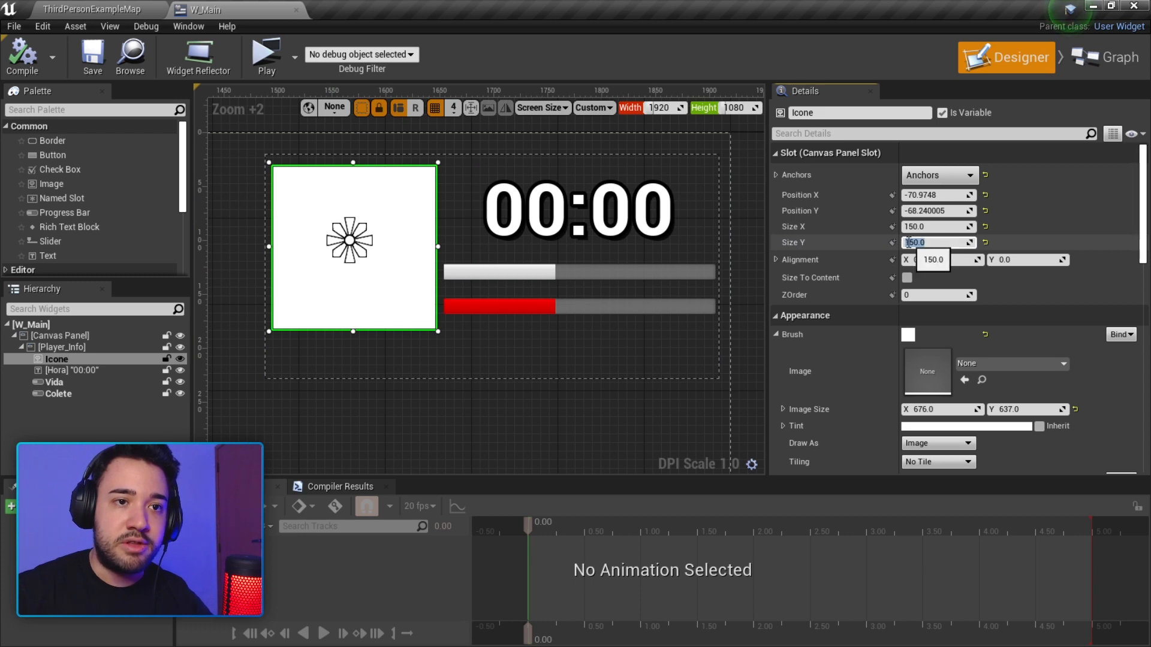
Switch to Photoshop and create a new 150 x 150 pixel document with transparent background contents, fitted to the view.
left_click(1094, 6)
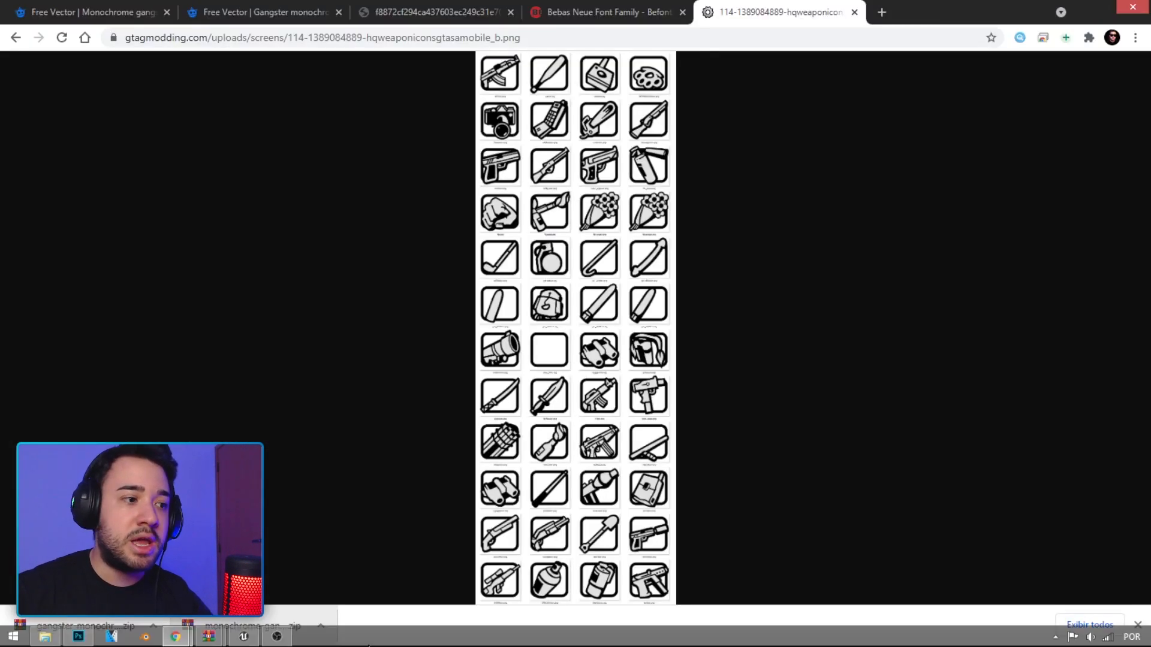
left_click(79, 637)
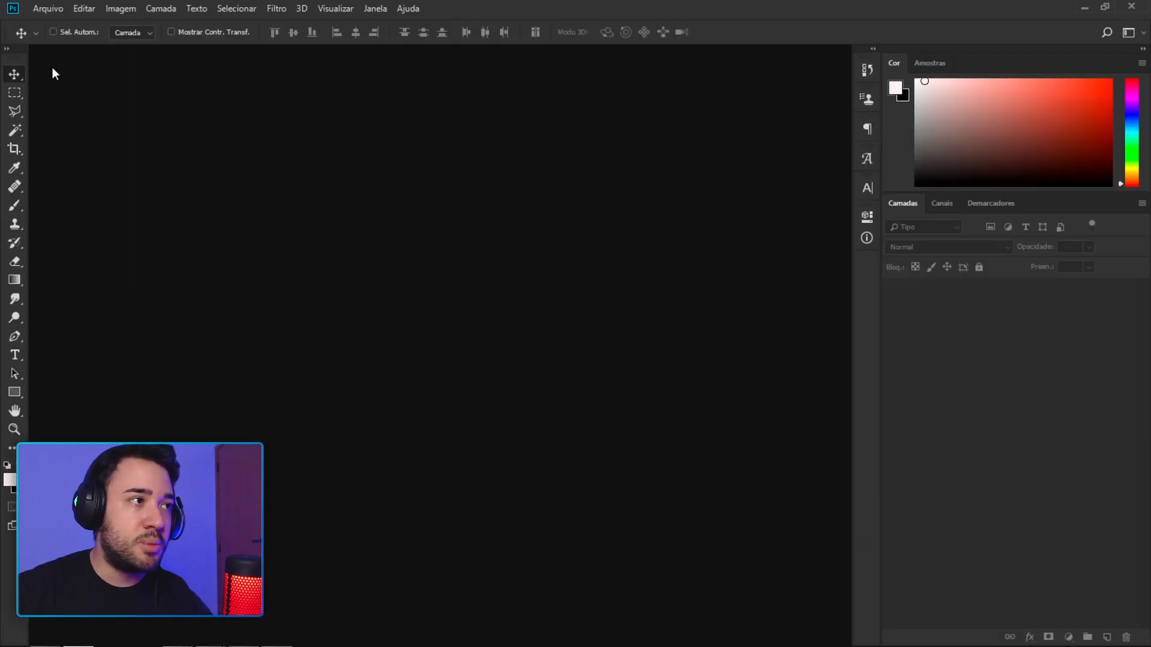
left_click(42, 11)
left_click(53, 23)
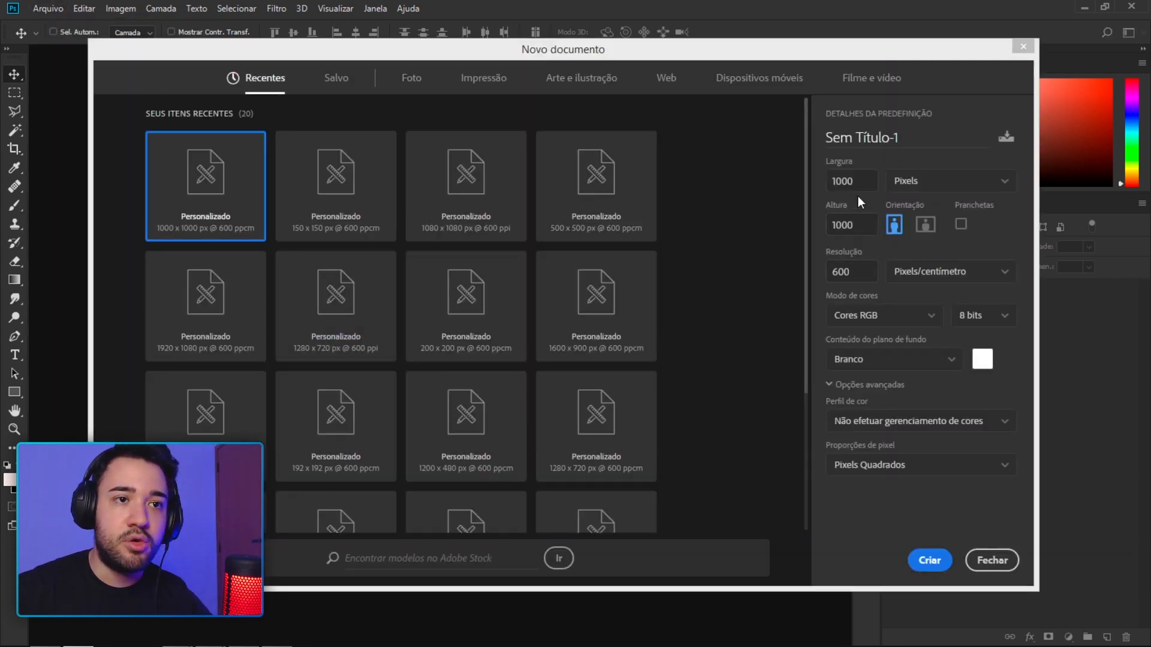
double_click(852, 181)
type("150.0")
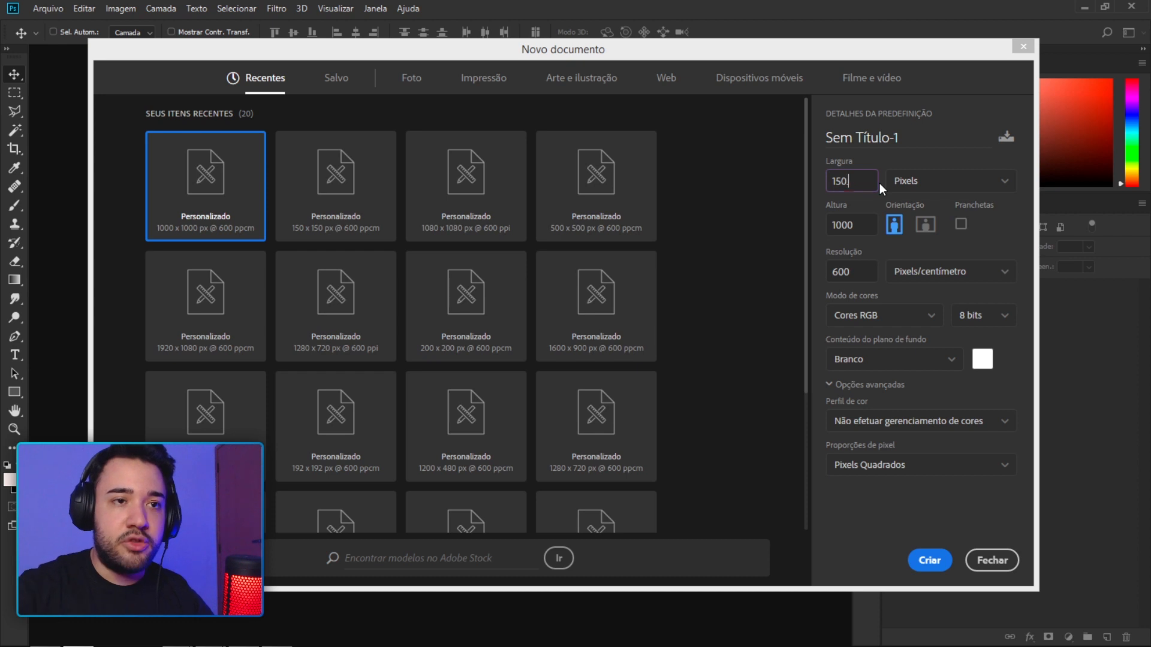
key("Tab")
type("150")
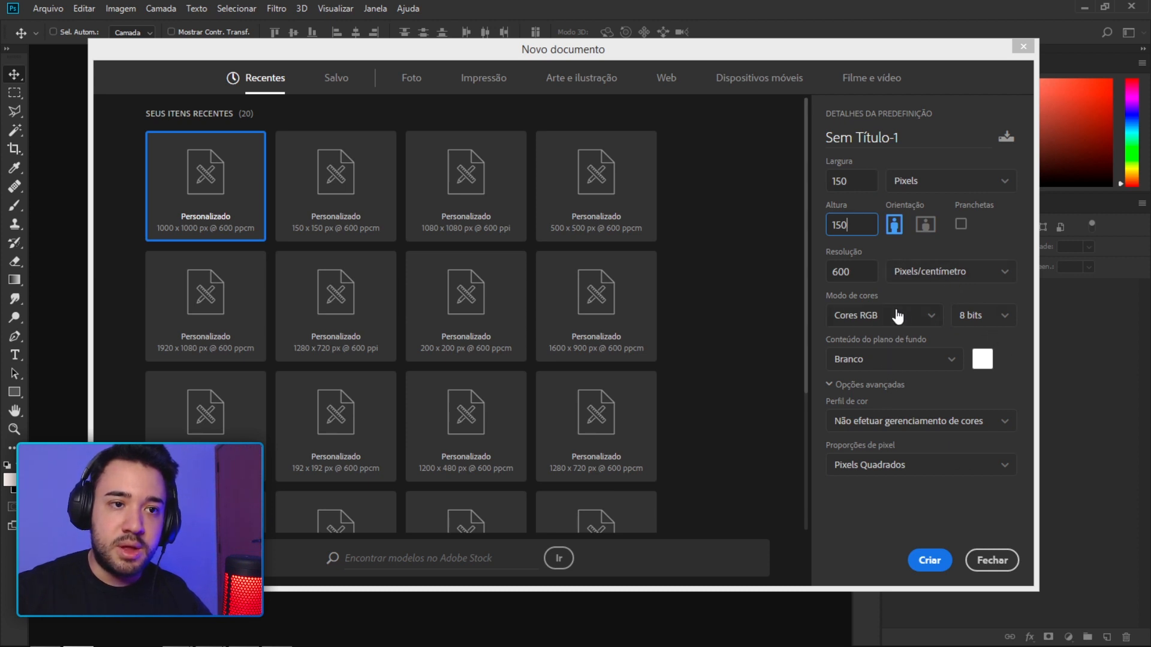
left_click(911, 361)
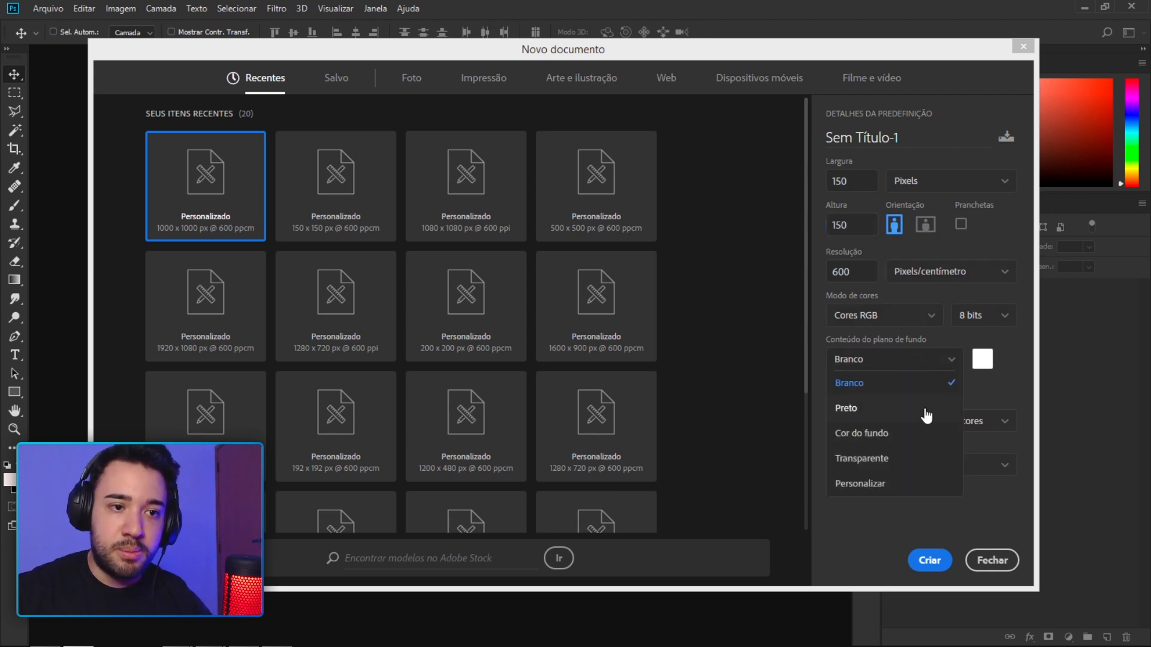
left_click(873, 462)
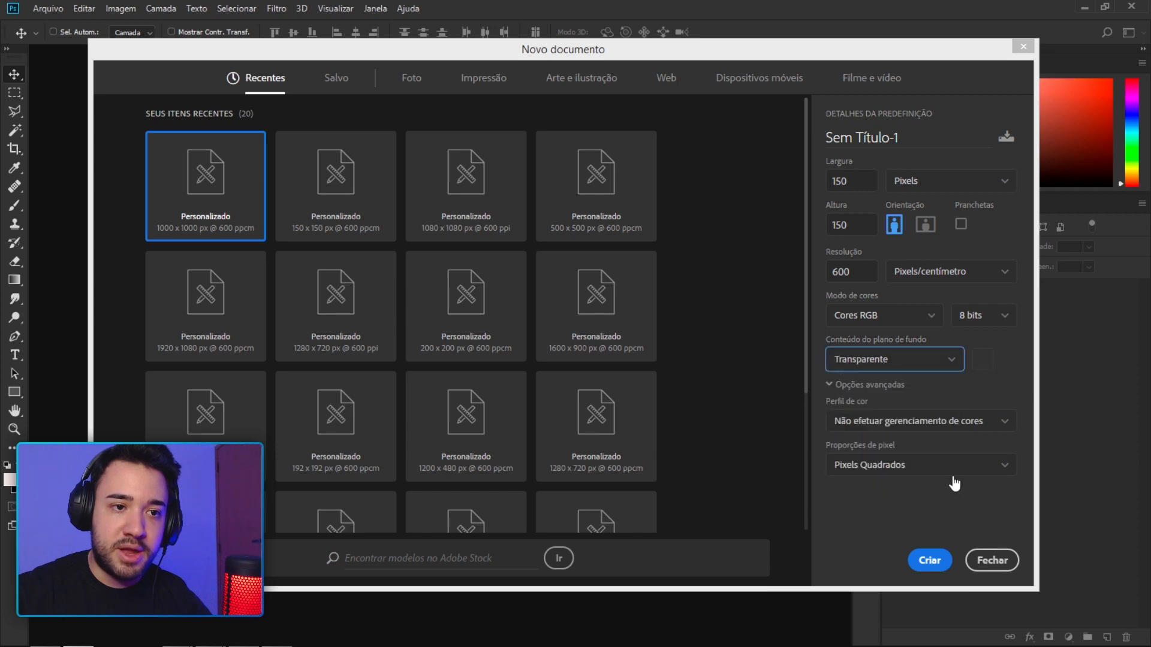
left_click(935, 559)
key("ctrl+0")
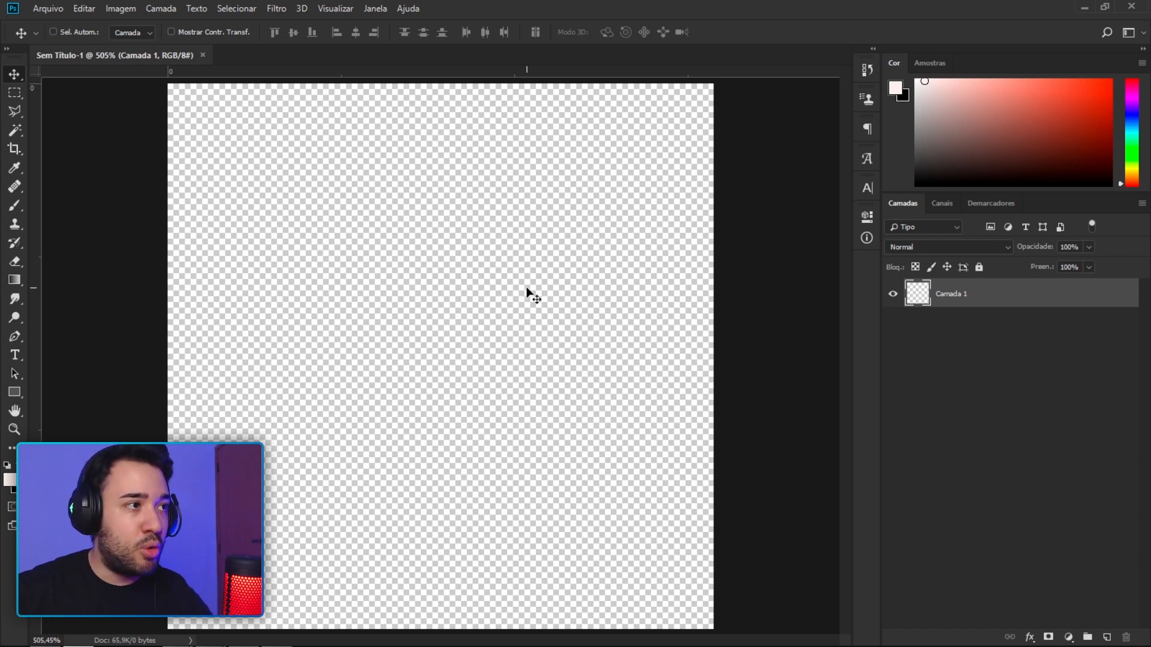
Draw a rectangle shape of about 151 x 150 px covering the whole canvas.
scroll(748, 315, "down", 1, "alt")
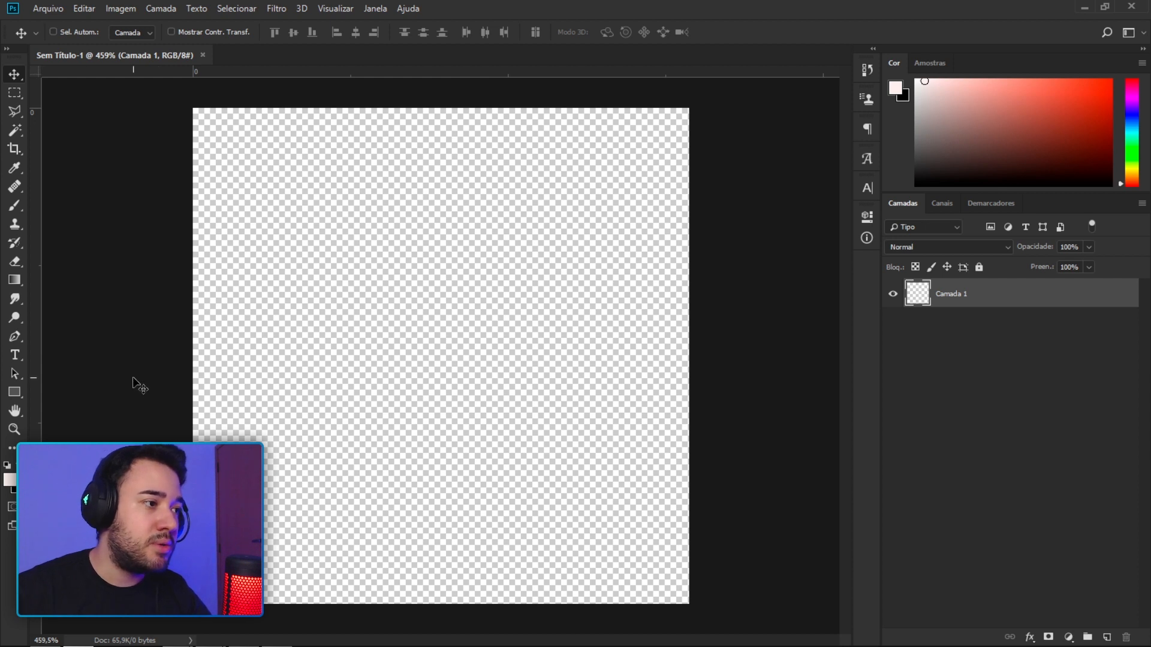
left_click(20, 394)
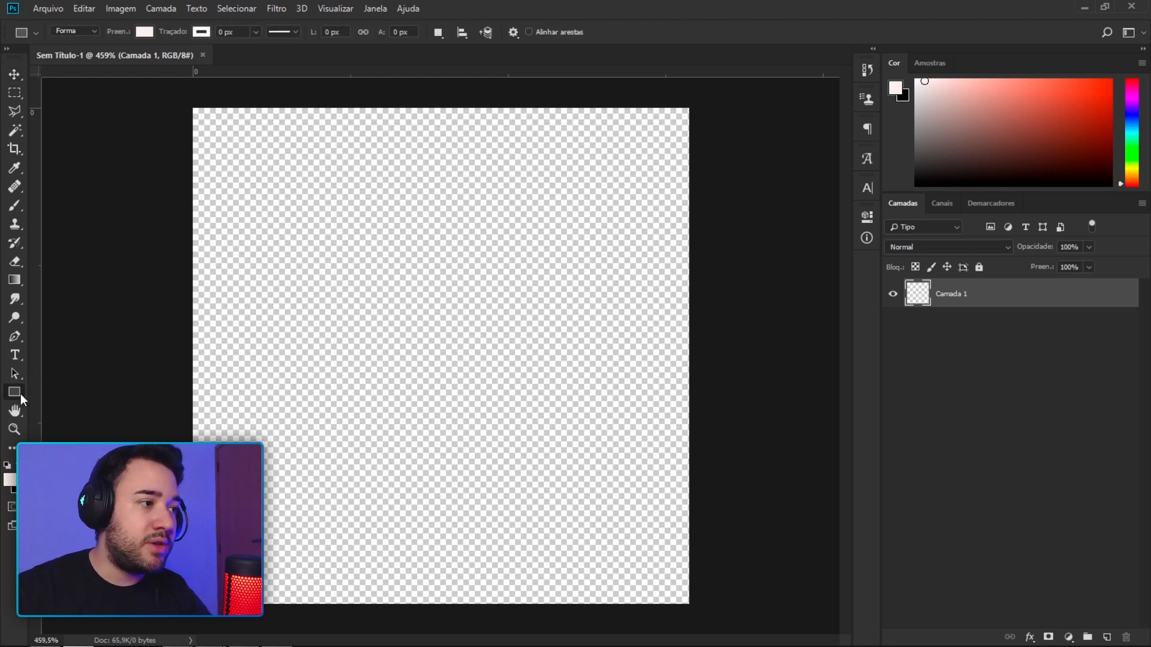
right_click(20, 394)
left_click(90, 392)
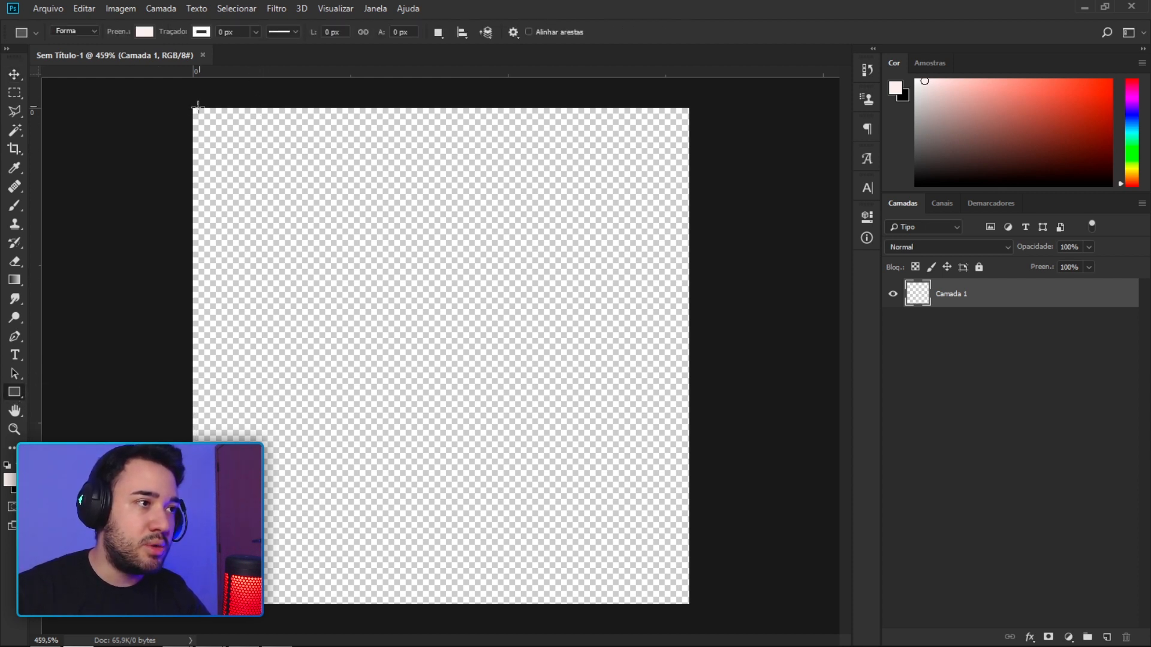
left_click_drag(195, 110, 688, 601)
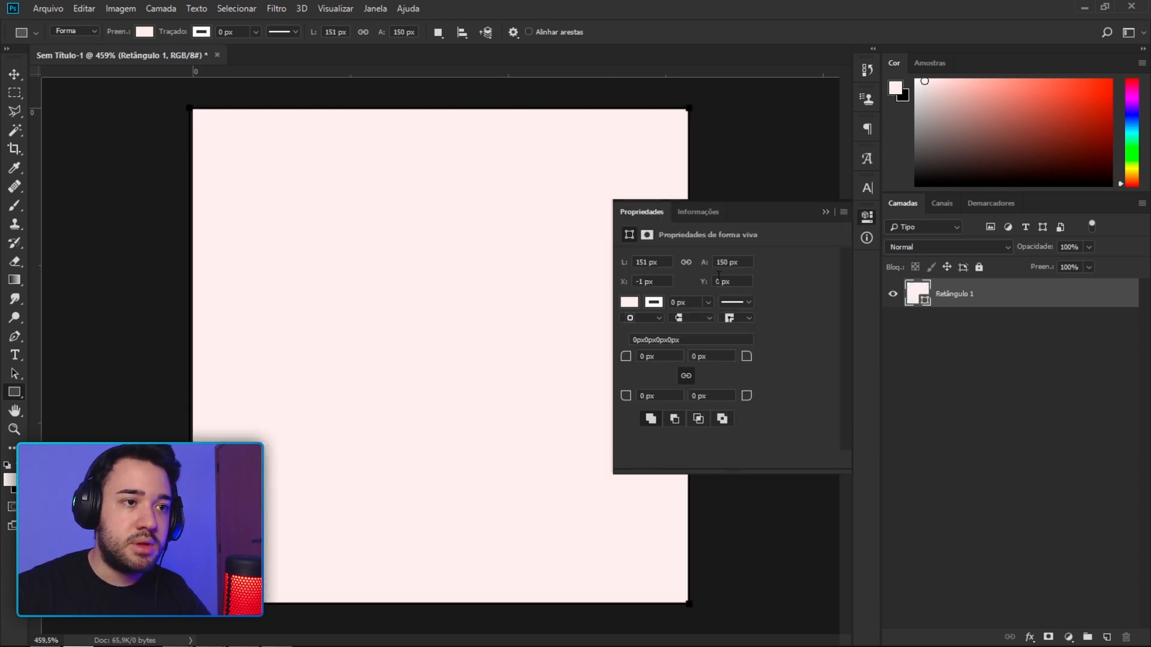
Remove the rectangle's fill and give it a black stroke 5 px wide.
left_click(629, 302)
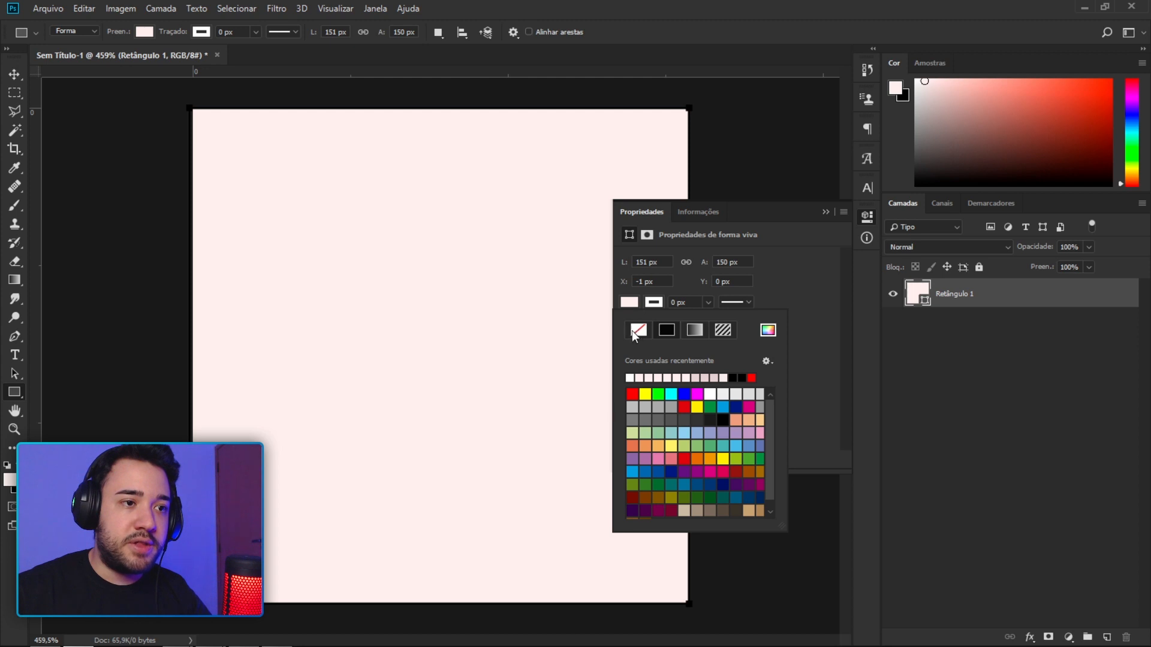
left_click(635, 330)
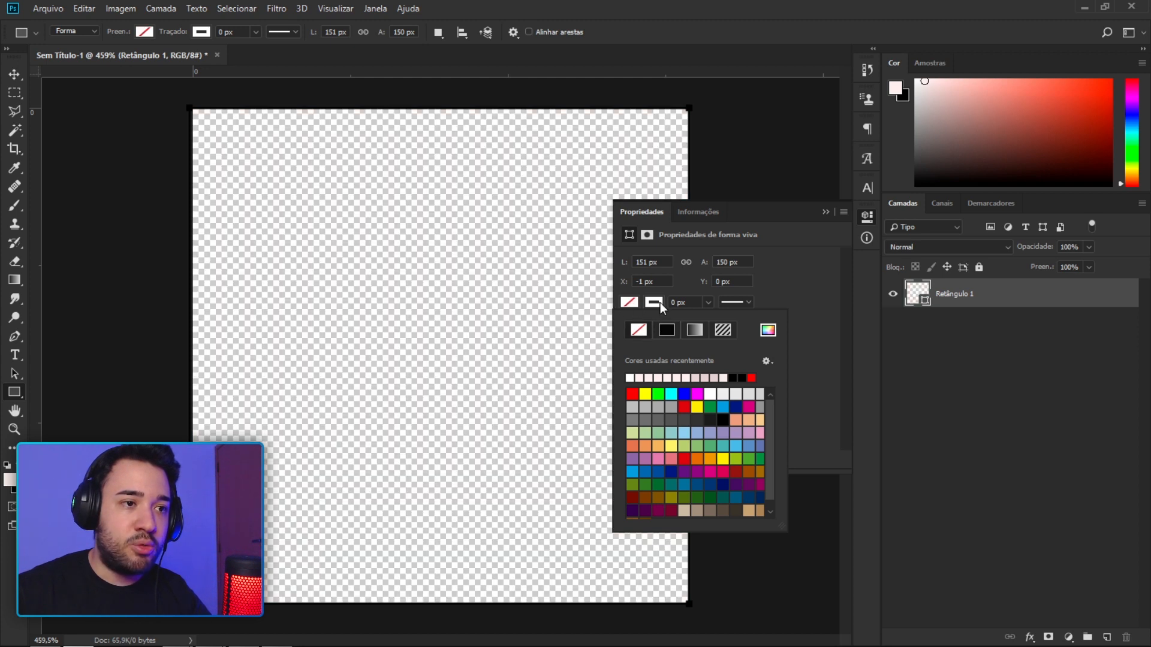
left_click(654, 302)
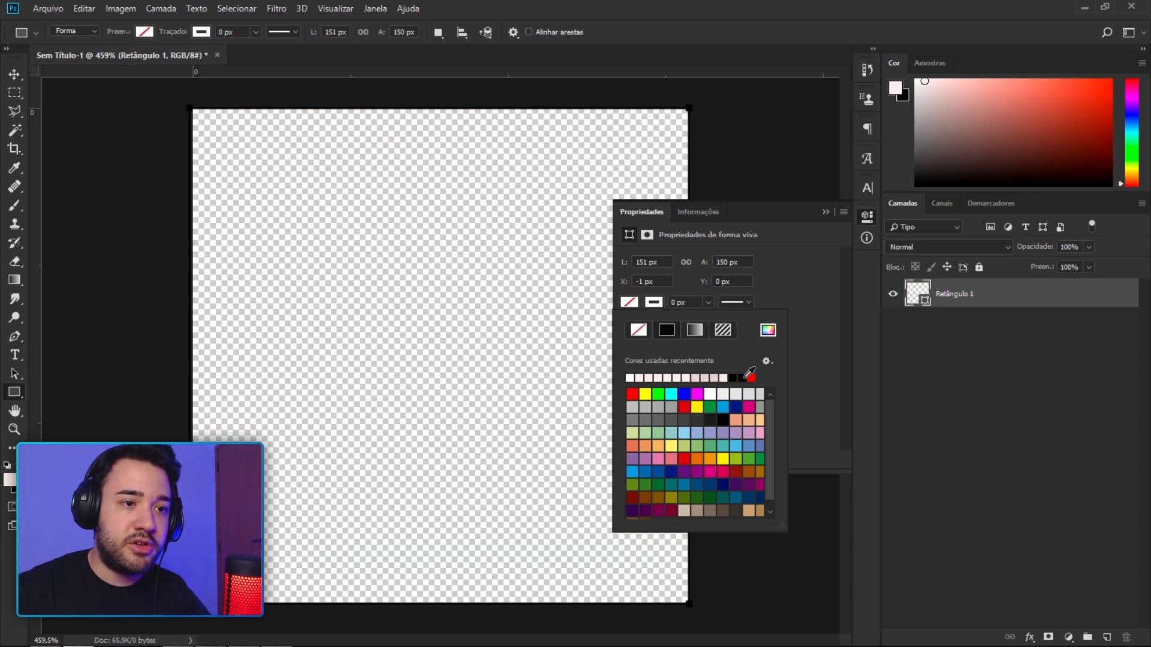
left_click(744, 378)
left_click(688, 301)
left_click_drag(691, 302, 574, 270)
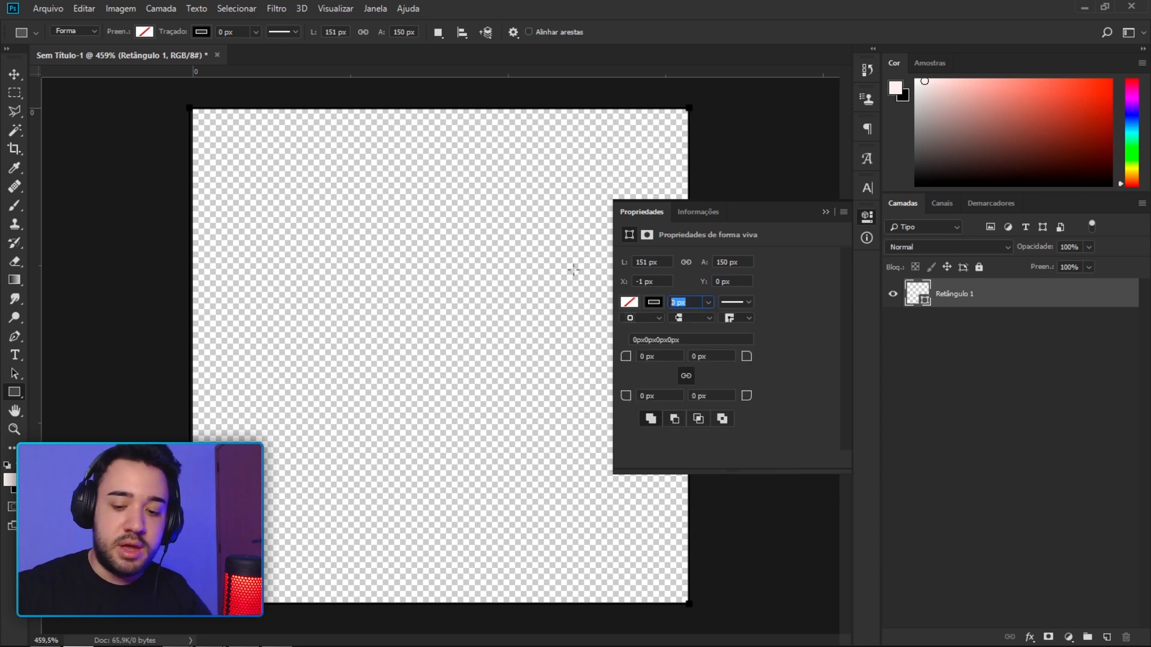
type("5")
key("Return")
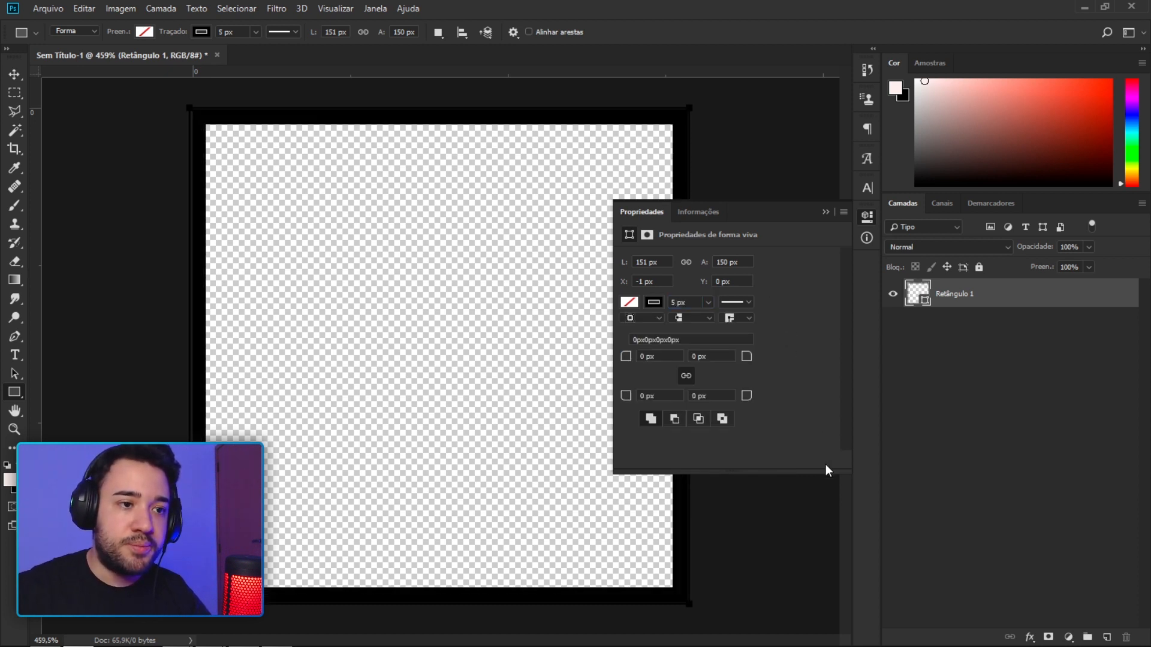
left_click(825, 212)
Free-transform the rectangle, bringing its left edge onto the canvas edge so its width scales to 99.34%.
scroll(758, 157, "up", 5, "alt")
scroll(743, 190, "up", 2)
key("ctrl+t")
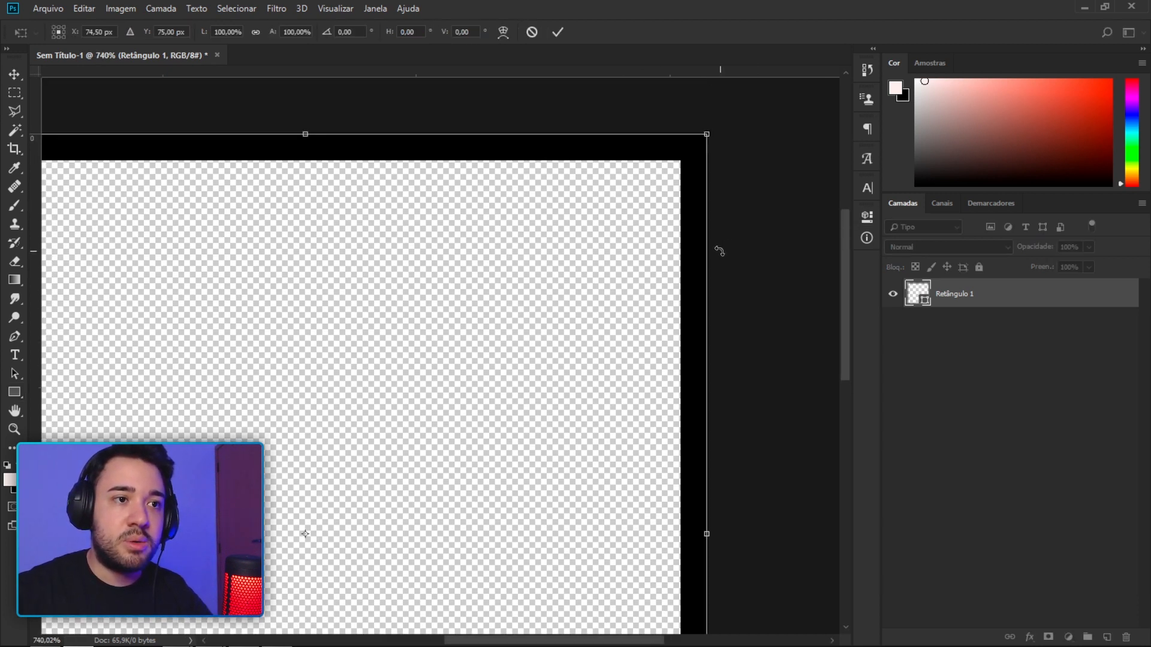
scroll(733, 127, "up", 3, "alt")
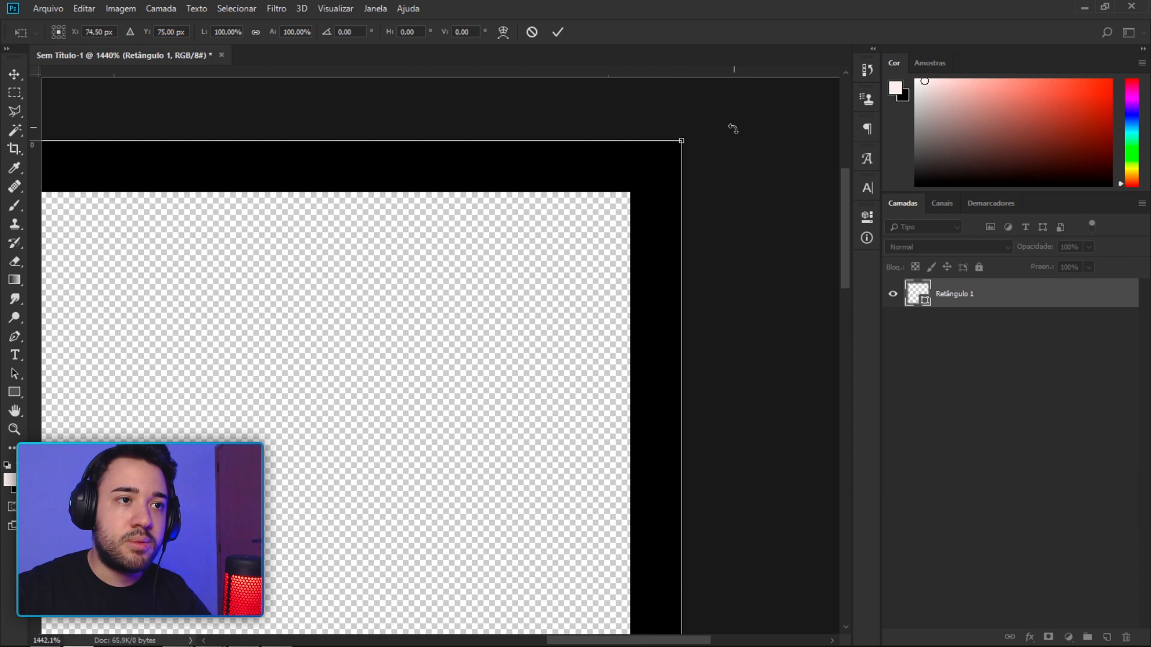
mouse_move(676, 150)
left_mouse_down()
mouse_move(660, 180)
mouse_move(681, 142)
left_mouse_up()
scroll(407, 324, "down", 1)
scroll(384, 310, "down", 3, "alt")
left_click_drag(154, 213, 667, 214)
left_click_drag(182, 174, 226, 197)
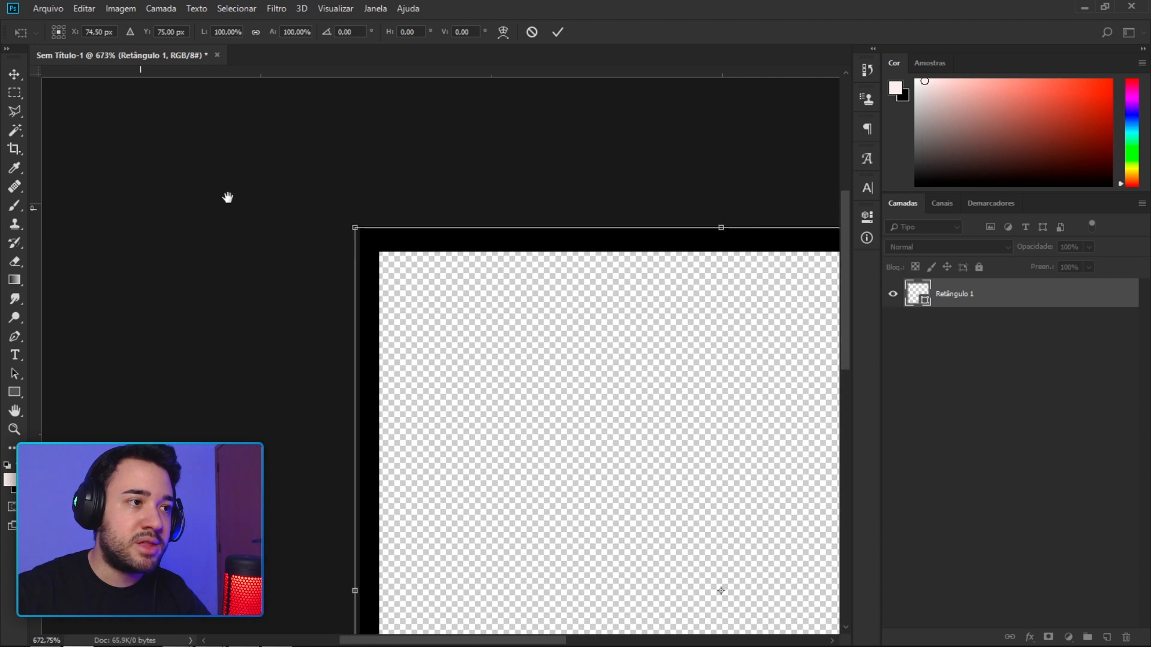
scroll(234, 201, "up", 4, "alt")
scroll(354, 246, "up", 2, "alt")
left_click_drag(574, 284, 469, 236)
scroll(603, 344, "down", 5, "alt")
Check the rectangle's lower-right corner against the canvas edge and apply the transform.
left_click_drag(701, 425, 272, 90)
left_click_drag(761, 522, 504, 319)
scroll(395, 327, "up", 1, "alt")
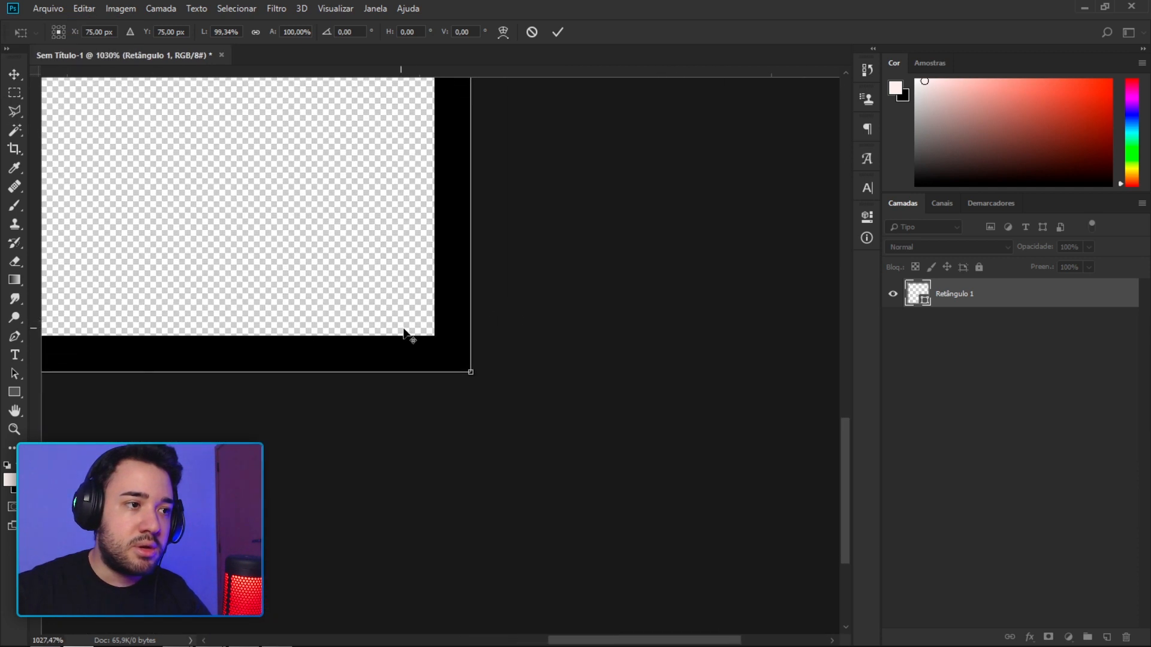
scroll(405, 333, "up", 1, "alt")
mouse_move(490, 386)
left_mouse_down()
mouse_move(457, 352)
mouse_move(490, 386)
left_mouse_up()
scroll(591, 297, "down", 4, "alt")
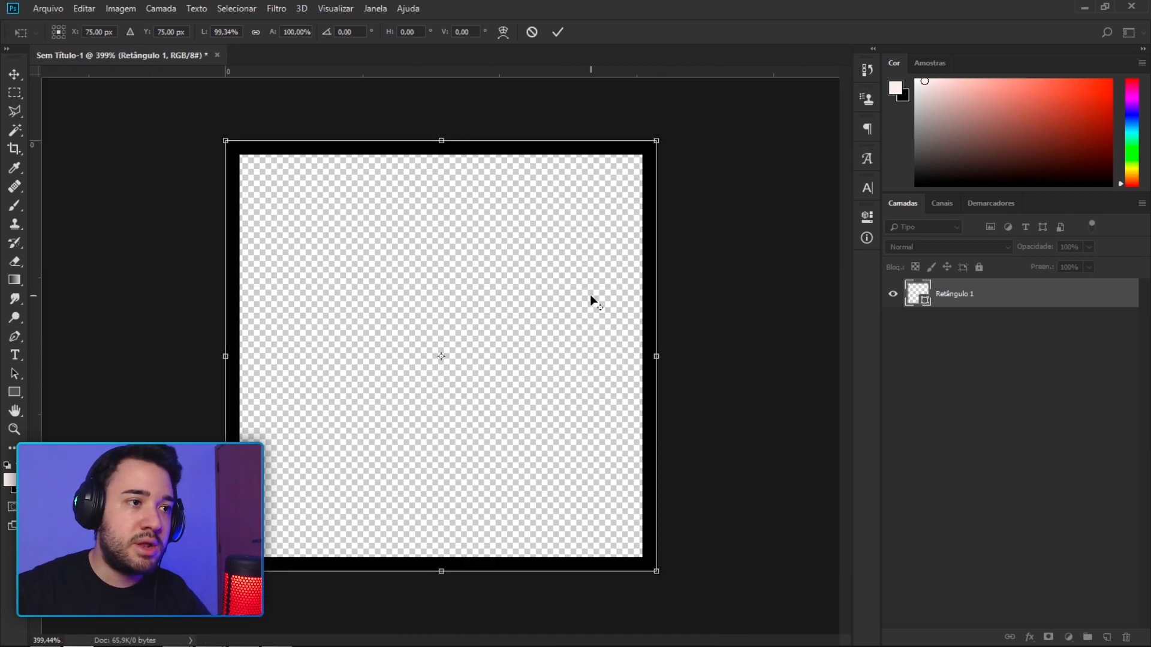
key("Return")
key("u")
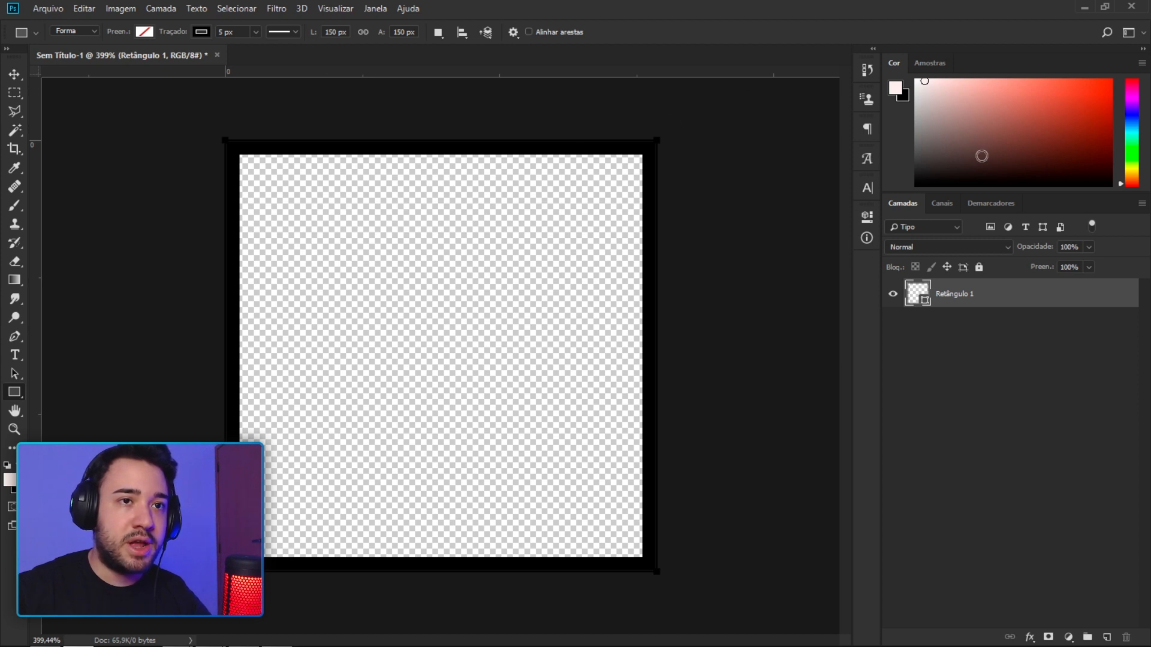
Enlarge the GTA weapon icon reference sheet in the browser to examine the frame shape, and return to Photoshop.
left_click(1084, 8)
left_click(528, 176)
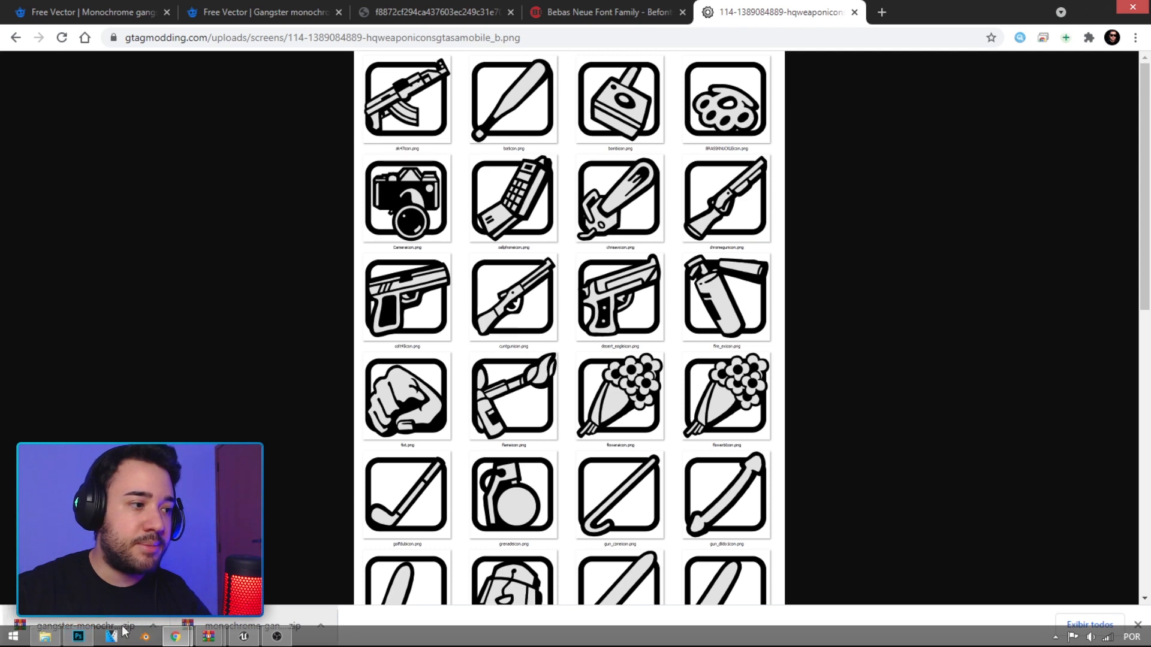
left_click(81, 636)
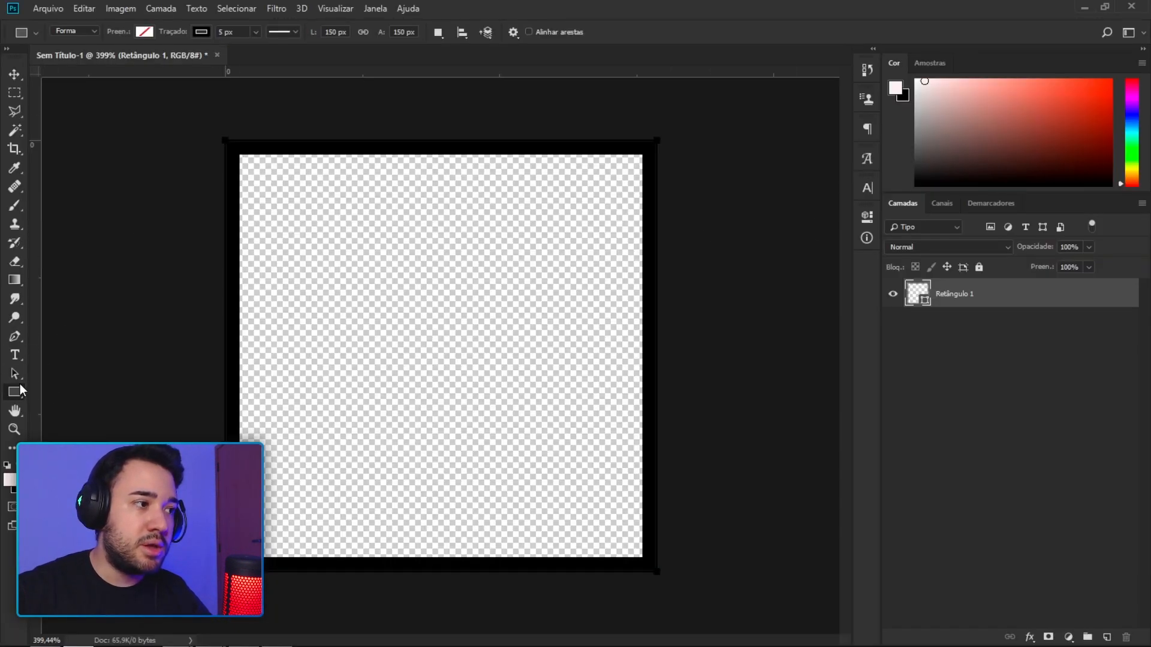
Round all four corners of the rectangle with a linked radius of 30 px.
left_click(867, 188)
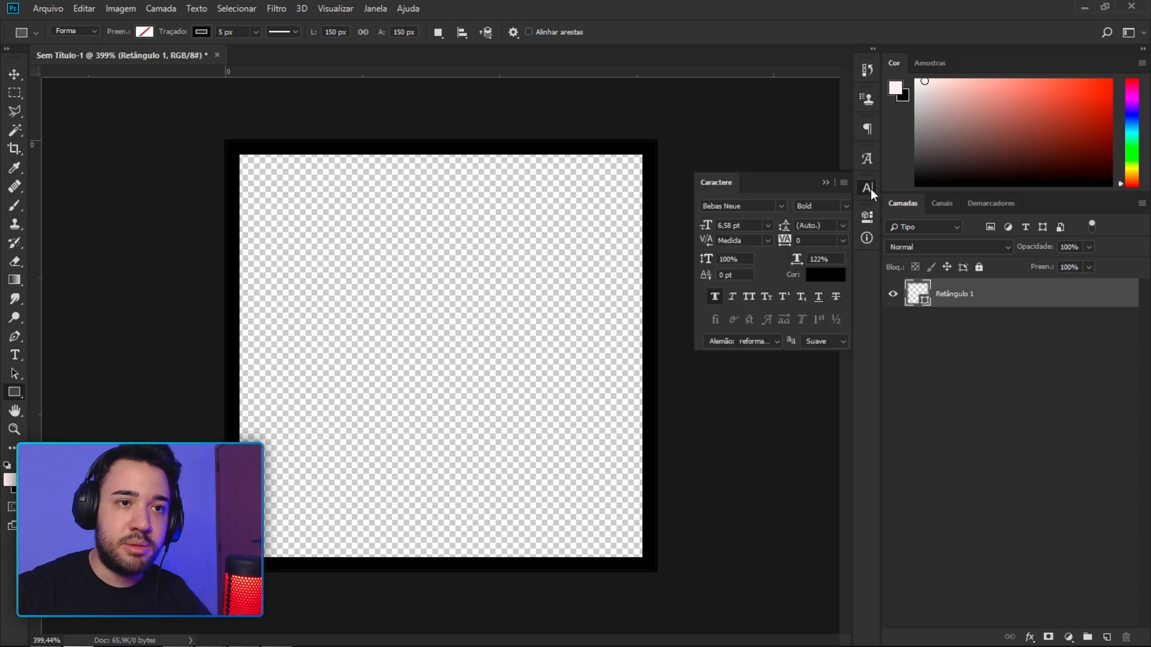
left_click(868, 187)
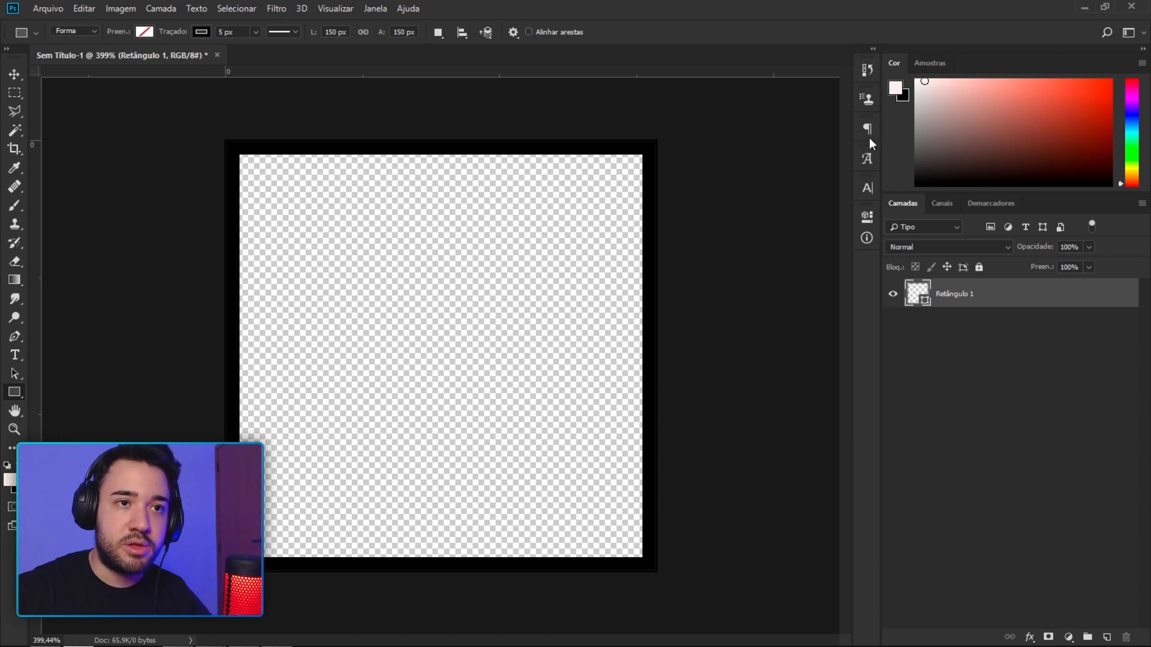
left_click(862, 217)
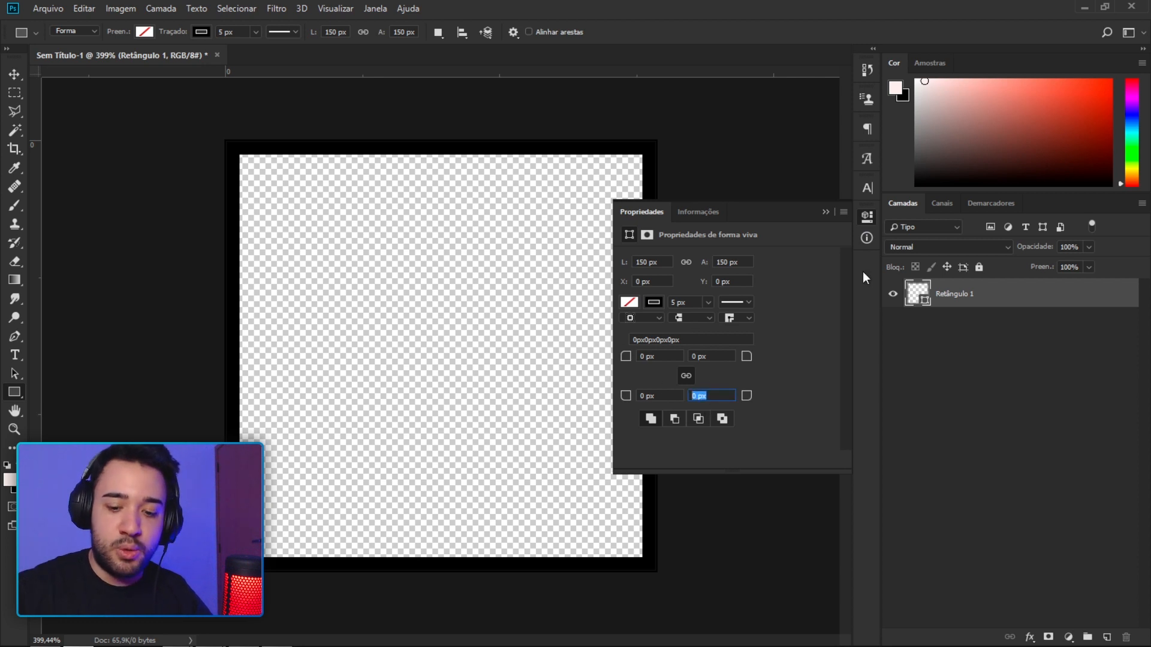
key("Return")
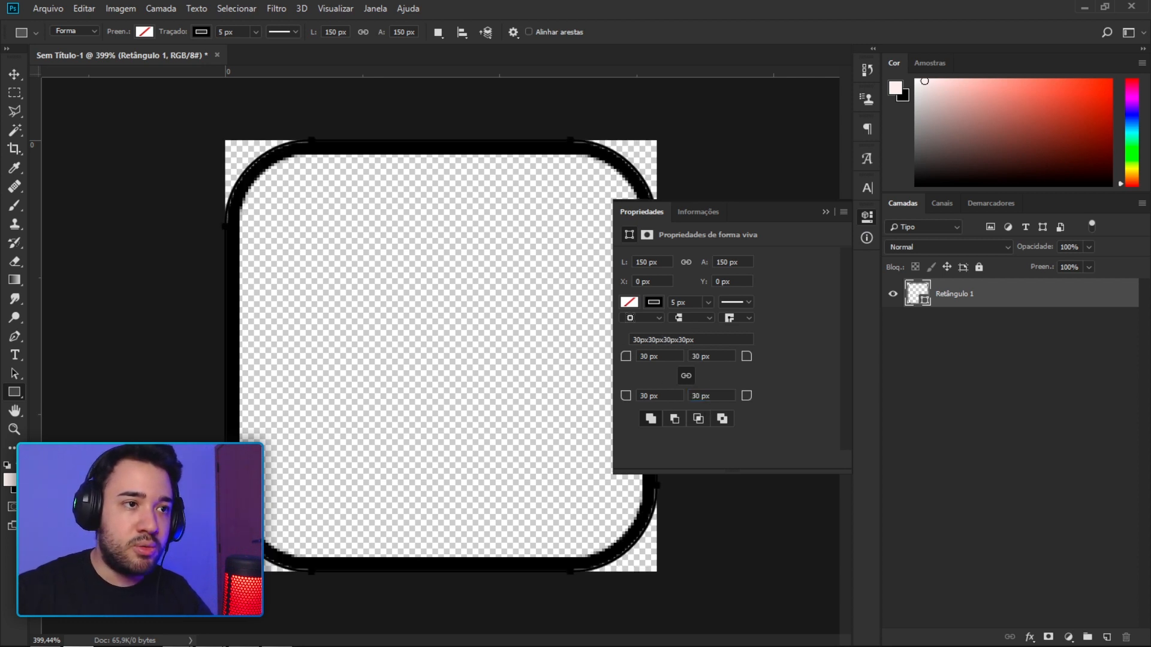
Set the radius of all four rectangle corners to 20 px.
left_click(721, 396)
type("20")
key("Return")
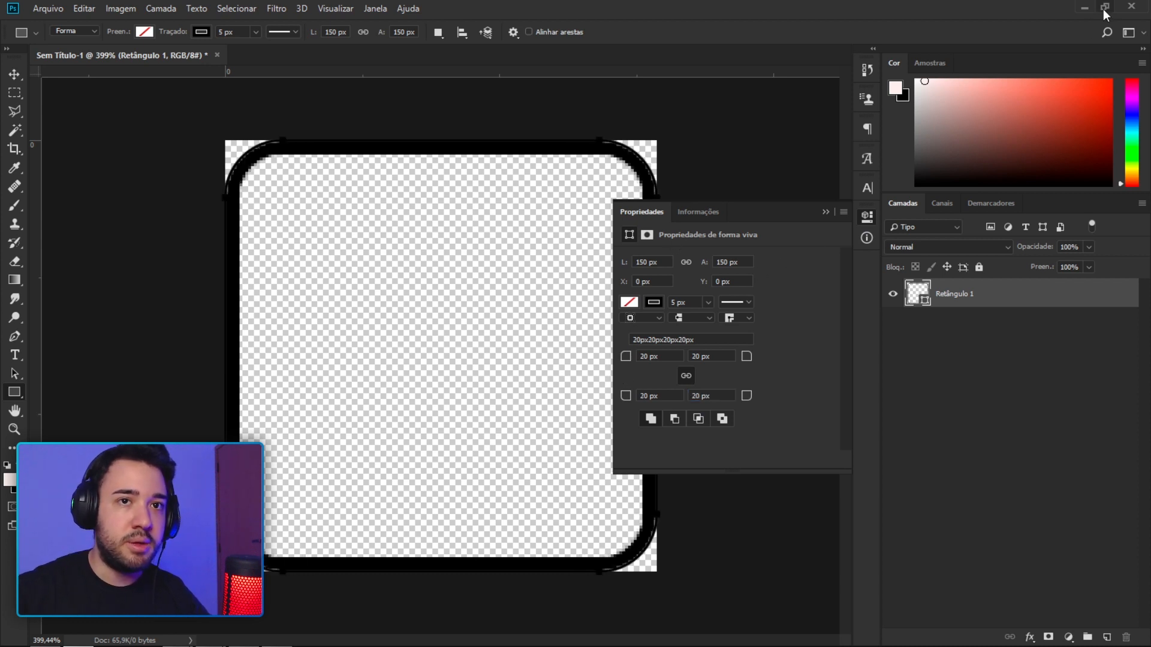
Check the GTA weapon icon reference sheet in the browser, return to Photoshop, and put away the rectangle's shape properties.
left_click(1084, 8)
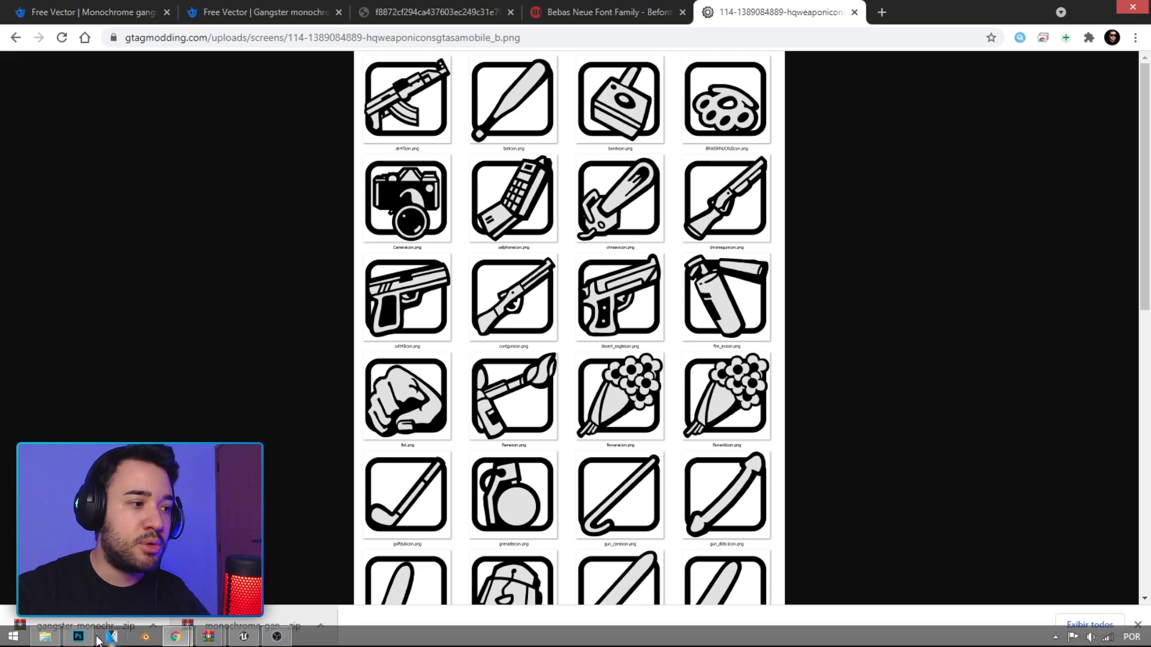
left_click(80, 638)
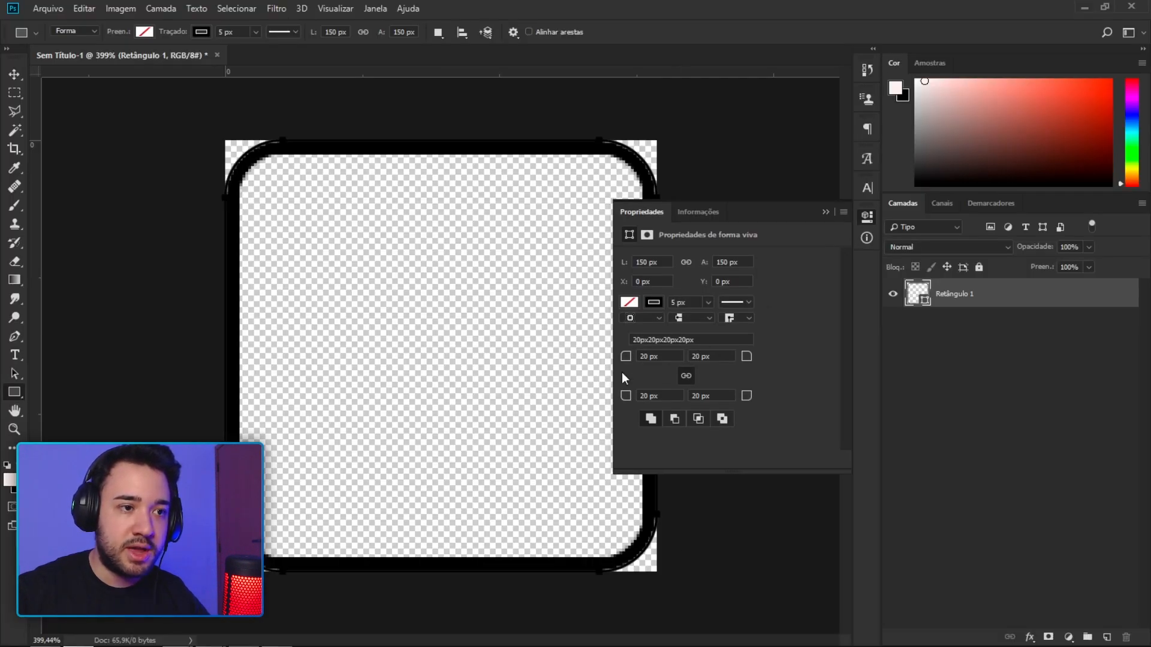
left_click(825, 212)
key("v")
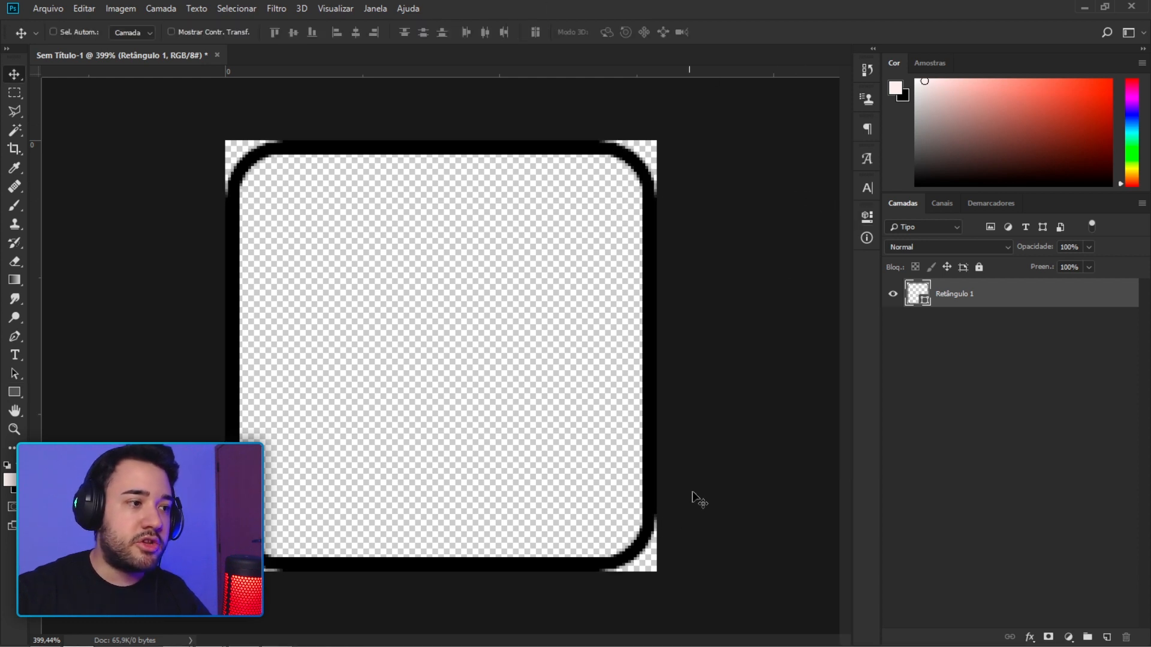
Place the Soco PNG from the Projeto GTA - Completo folder into the frame document, undoing a trial rotation before confirming.
left_click(46, 637)
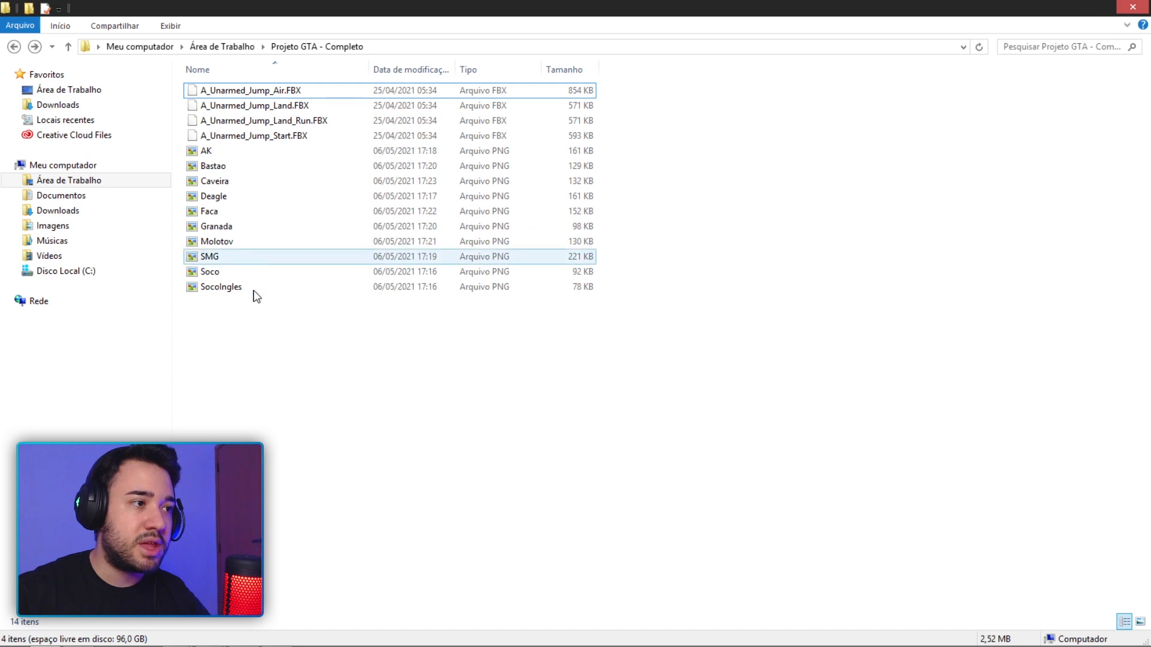
left_click_drag(226, 272, 533, 385)
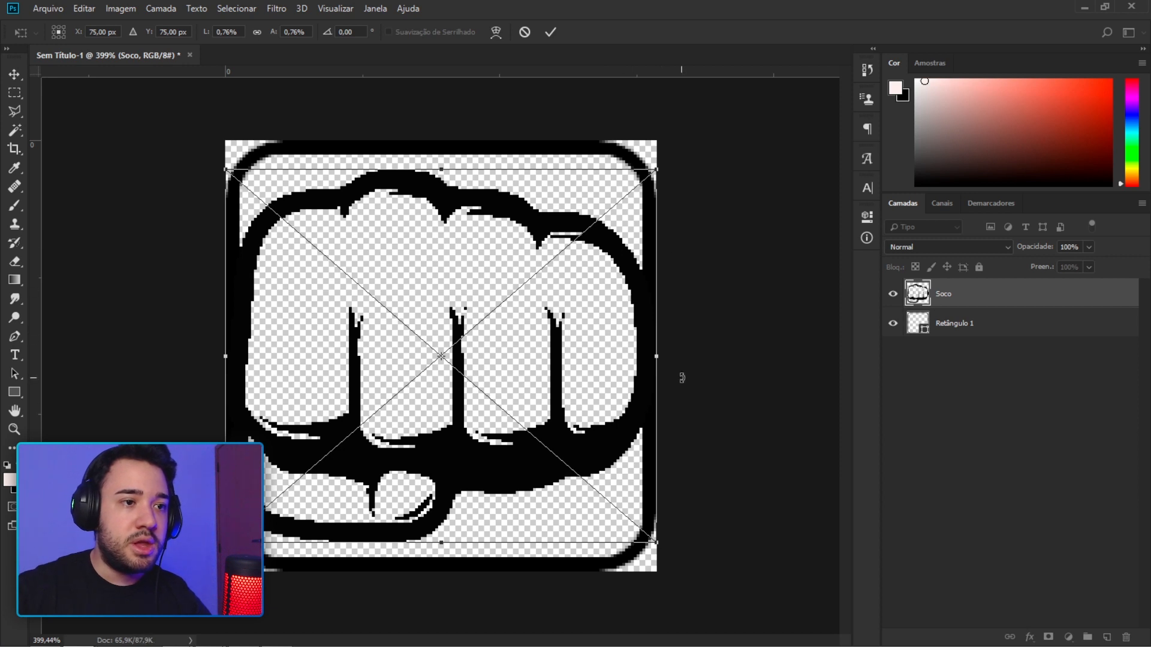
left_click_drag(691, 348, 701, 308)
key("ctrl+z")
key("Return")
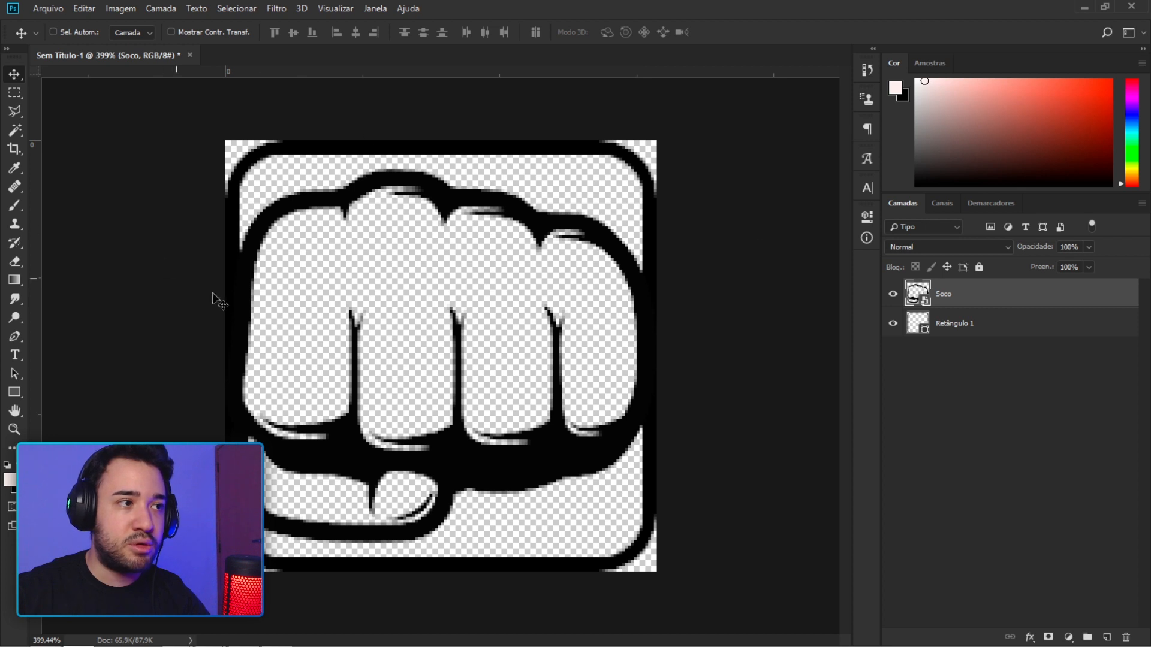
Flip the fist horizontally, rotate it about -6.5°, and scale it to about 0.78% against the frame's lower part.
key("ctrl")
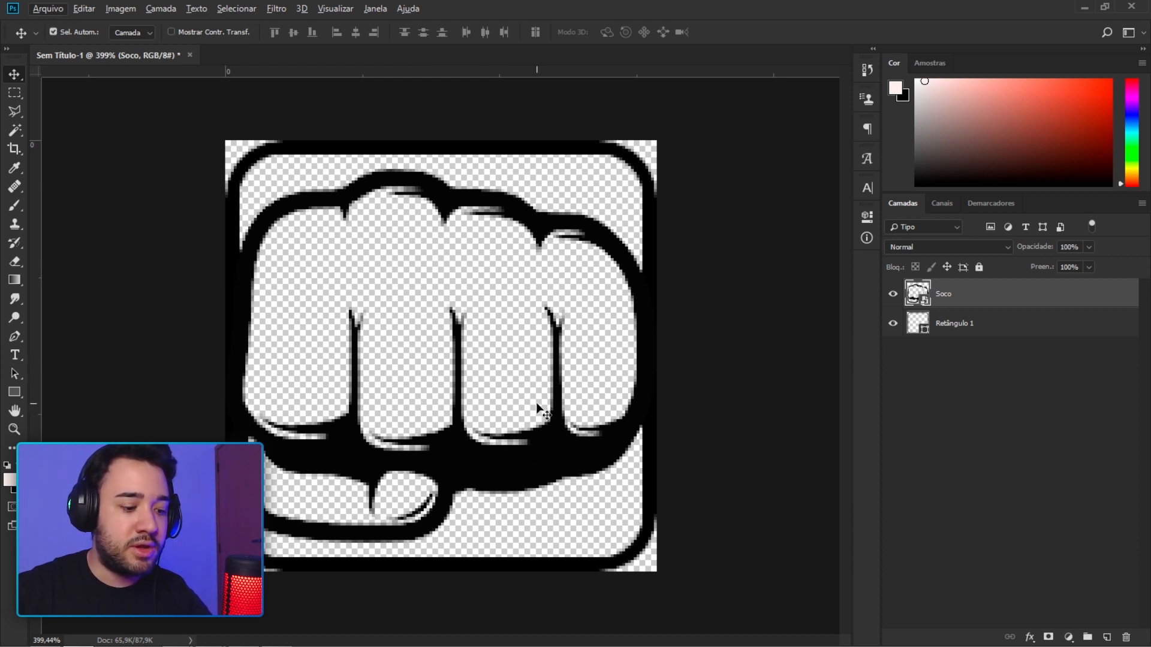
key("ctrl+t")
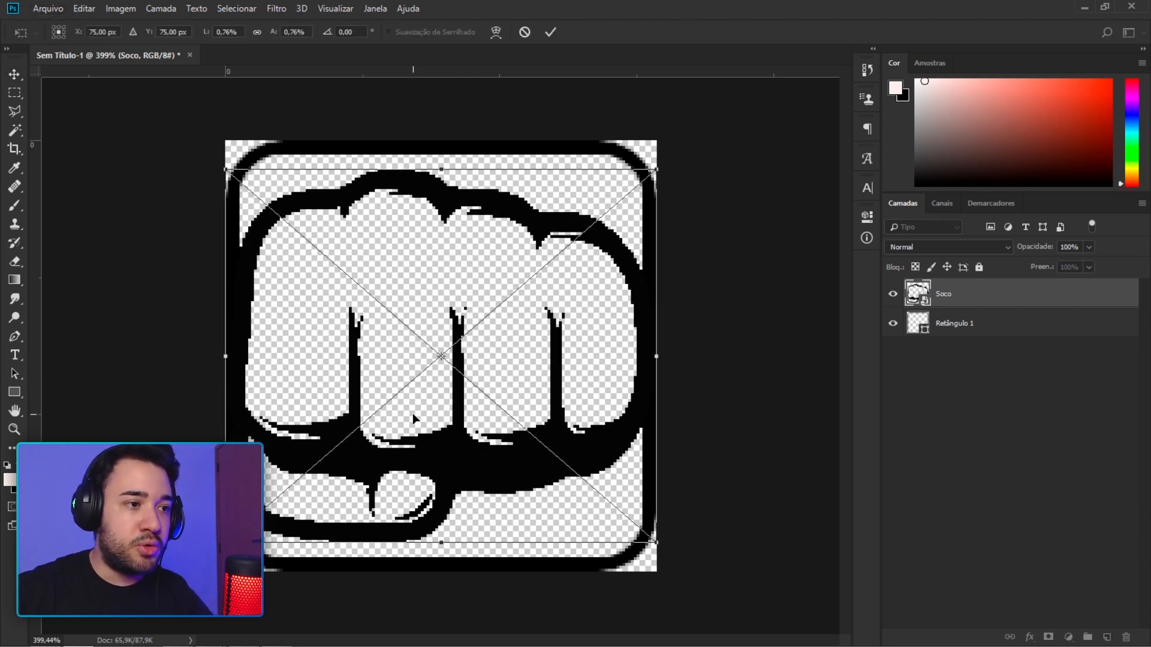
right_click(532, 341)
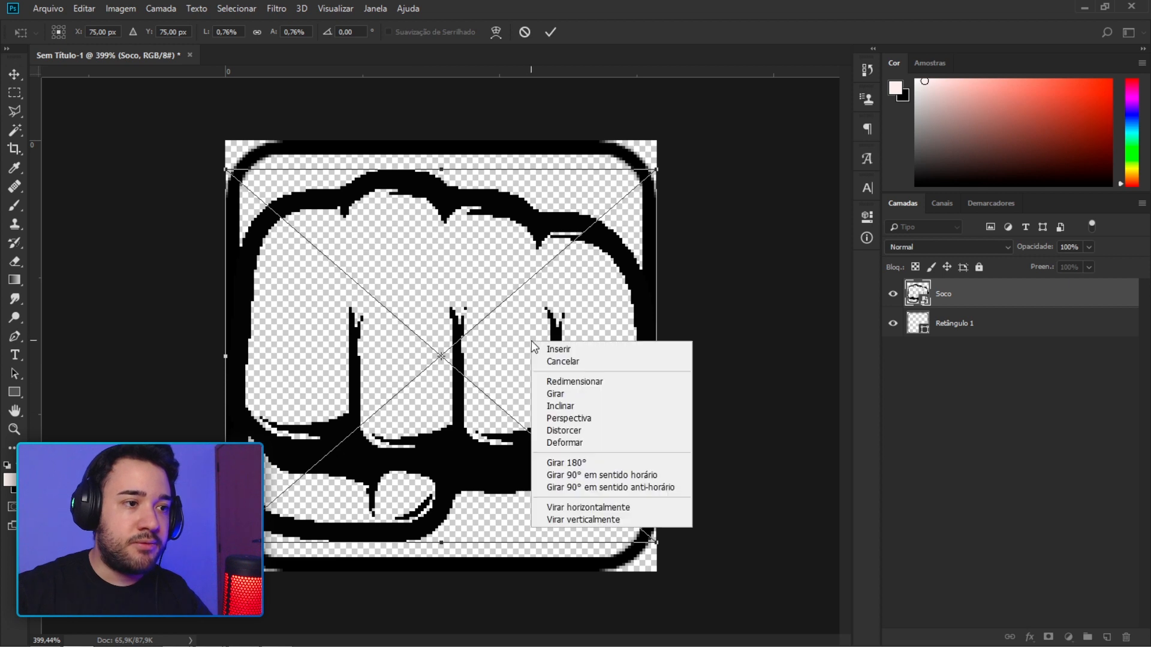
left_click(585, 506)
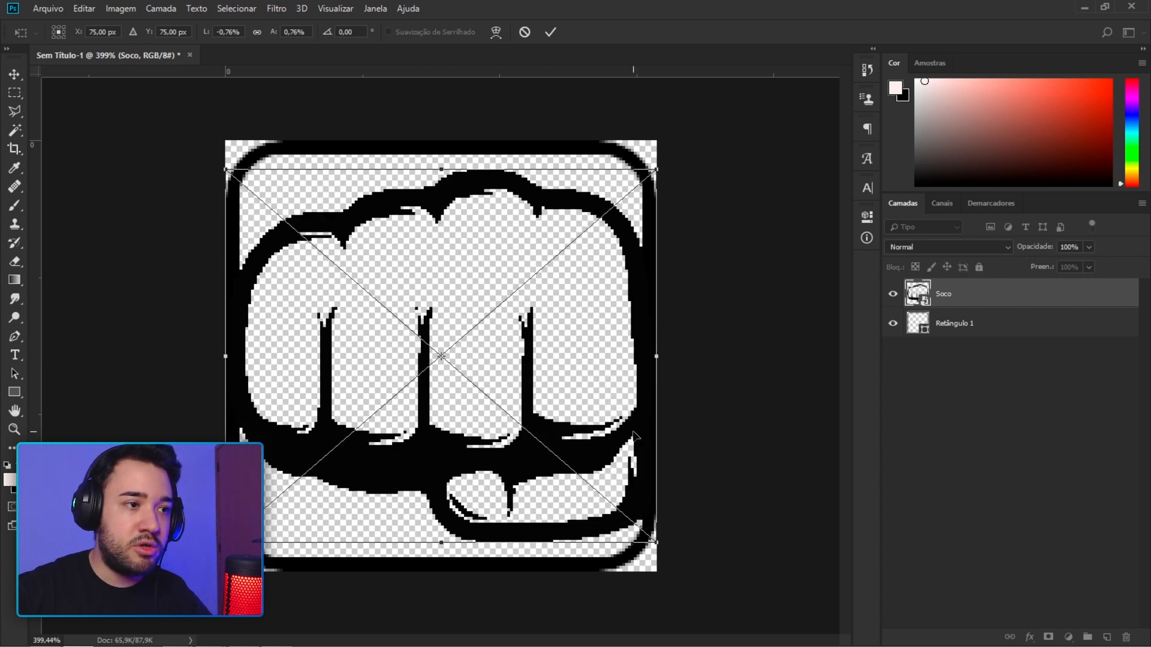
left_click_drag(686, 347, 696, 317)
left_click_drag(585, 354, 579, 370)
left_click_drag(634, 187, 632, 178)
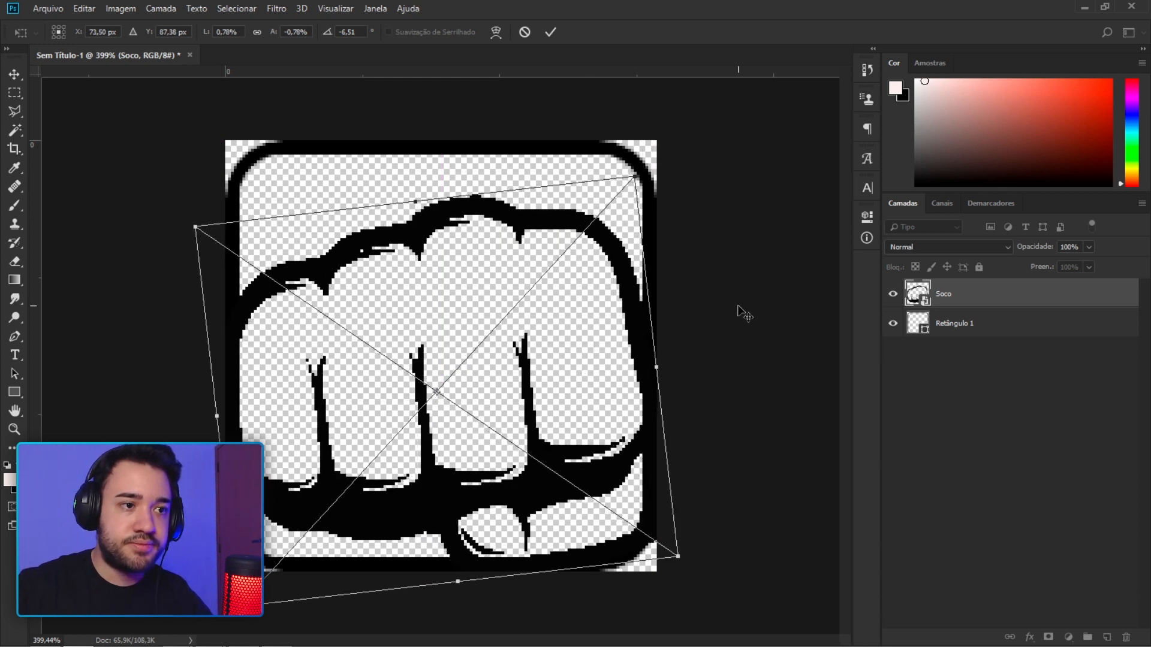
key("Return")
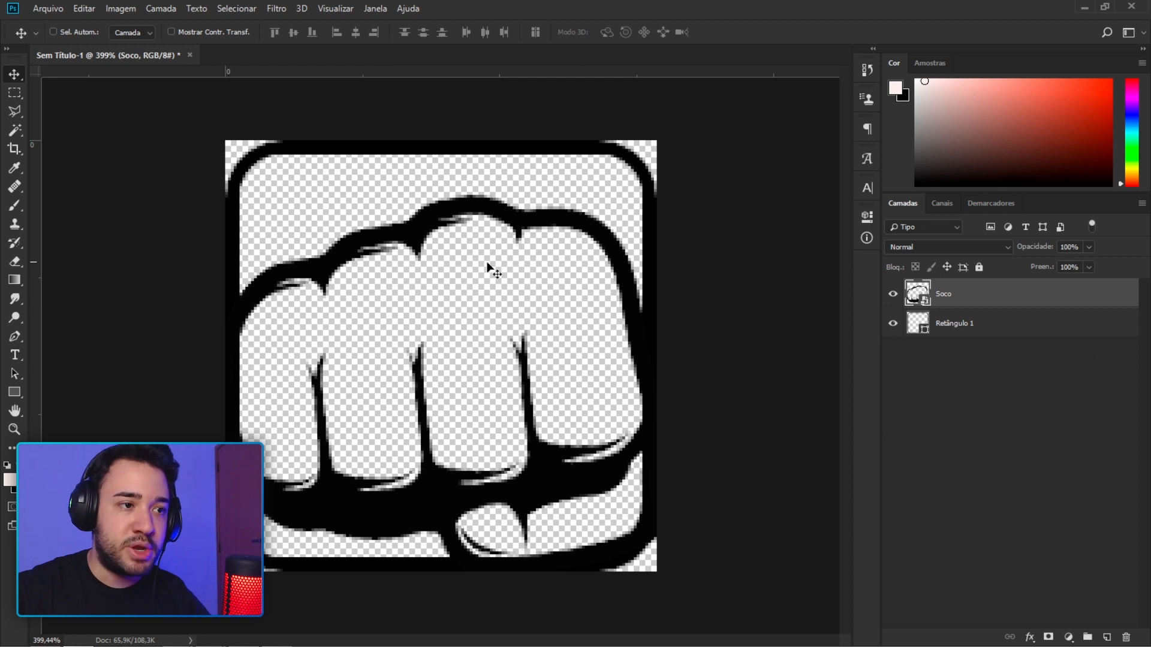
Add an empty layer between the Soco and Retângulo 1 layers and brush a trial stroke over the fist's fingers.
left_click(1041, 324)
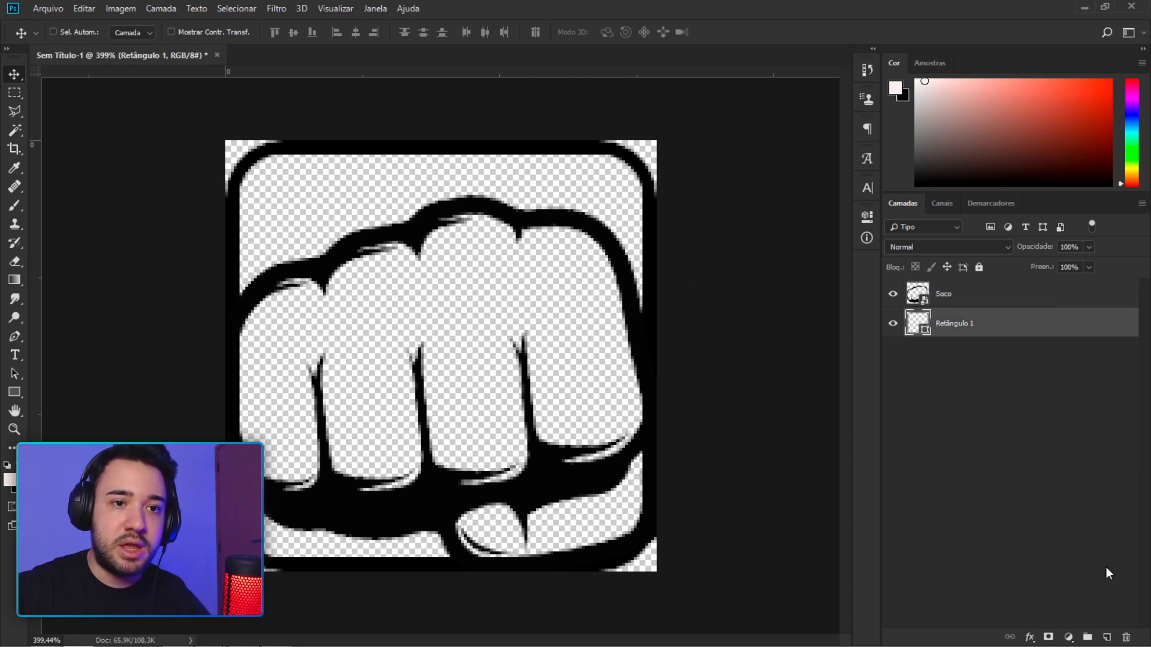
left_click(1107, 636)
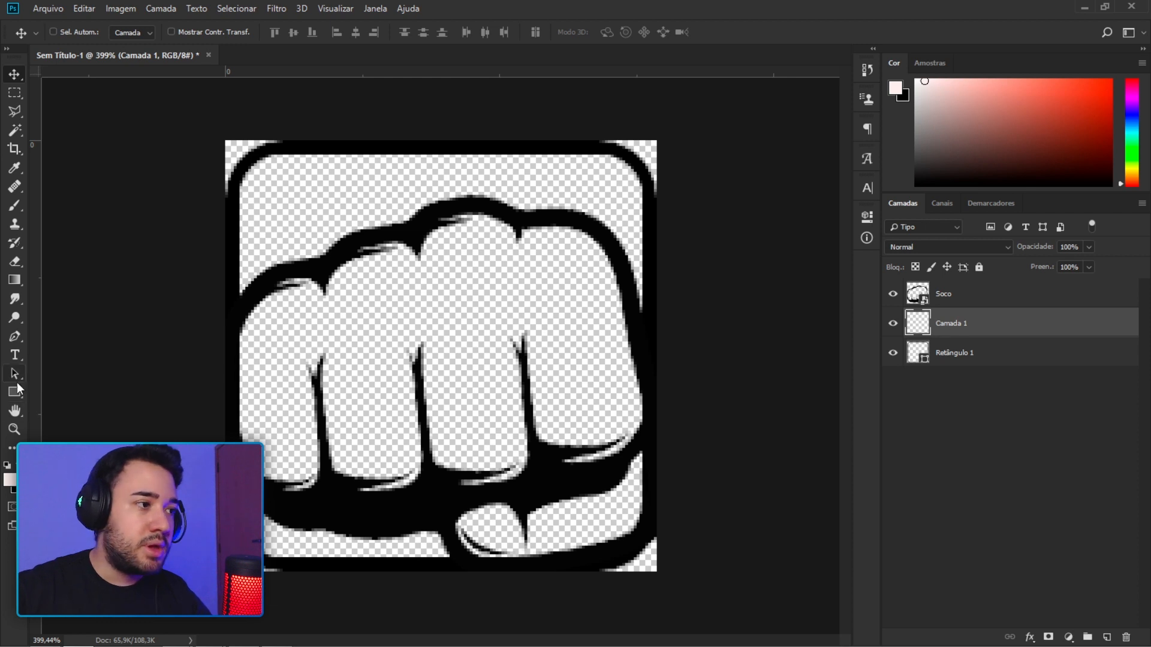
left_click(15, 205)
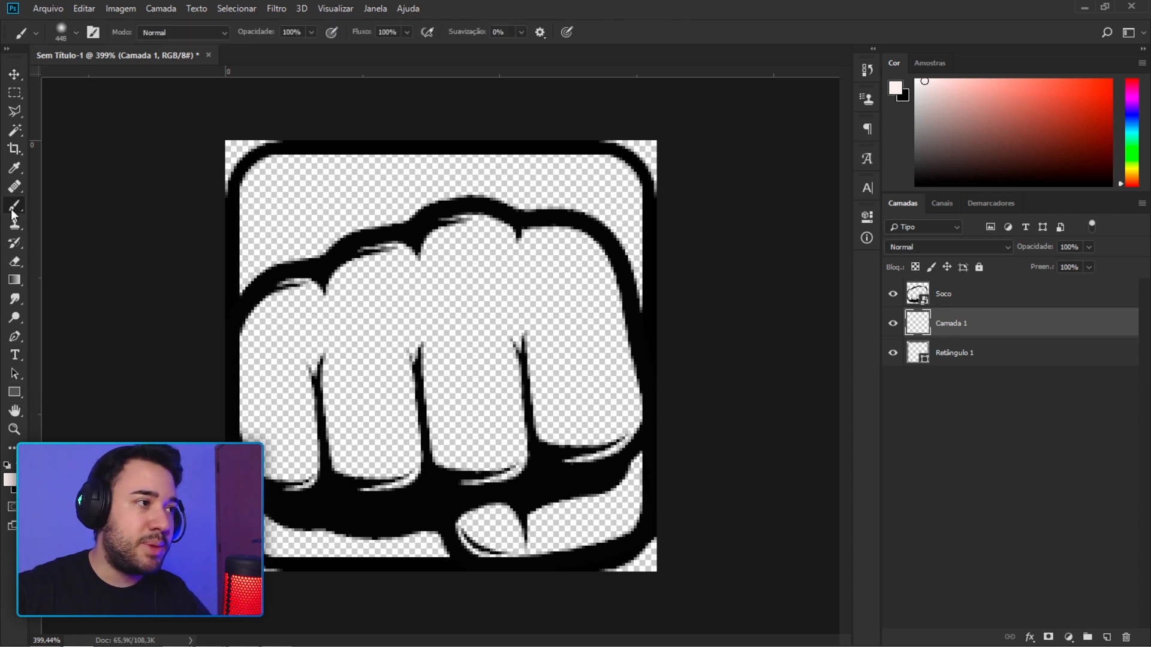
right_click(471, 342)
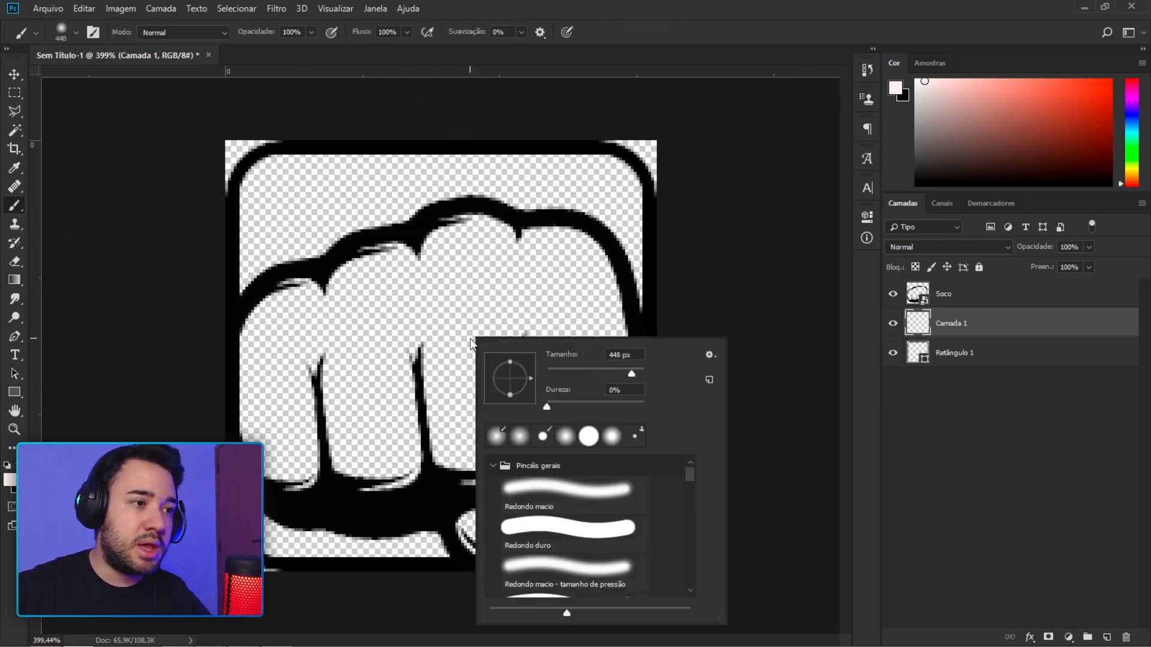
left_click(570, 370)
mouse_move(427, 307)
left_mouse_down()
mouse_move(465, 276)
mouse_move(538, 303)
mouse_move(555, 275)
mouse_move(552, 308)
mouse_move(393, 321)
mouse_move(300, 360)
left_mouse_up()
Set the foreground color to ffffff and the brush to 51 px with 100% hardness, undoing the soft test stroke.
left_click(8, 479)
type("ffffff")
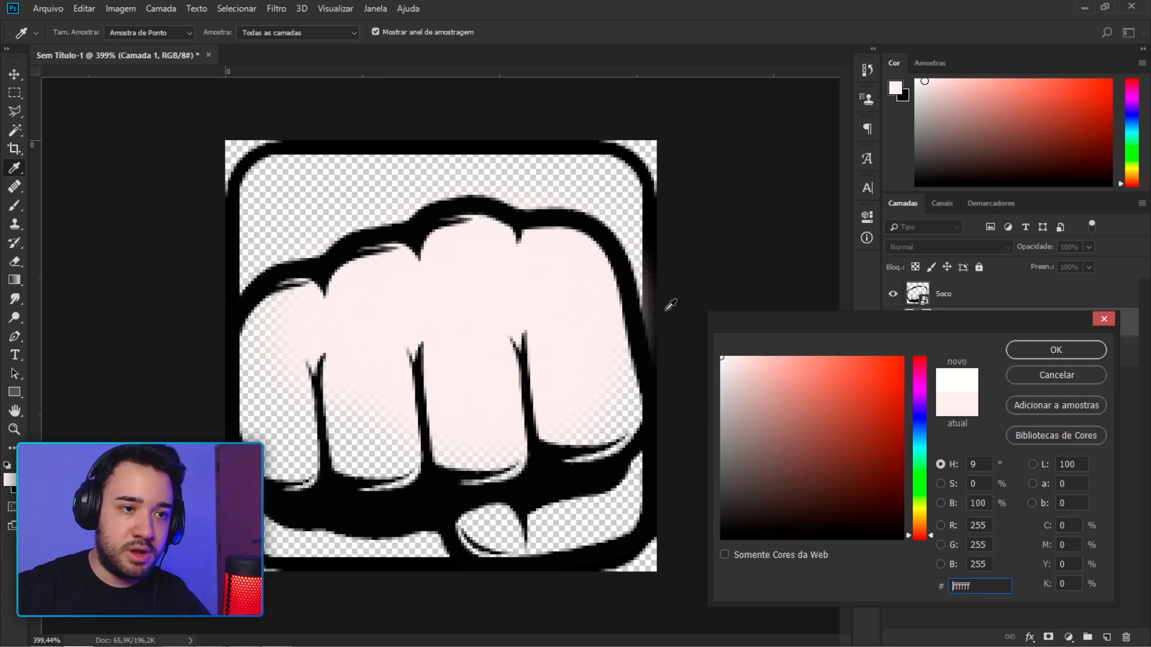
left_click(1028, 347)
mouse_move(459, 356)
left_mouse_down()
mouse_move(490, 305)
mouse_move(326, 350)
mouse_move(348, 323)
mouse_move(462, 291)
mouse_move(473, 270)
mouse_move(509, 411)
mouse_move(527, 278)
mouse_move(552, 282)
mouse_move(580, 343)
mouse_move(676, 360)
left_mouse_up()
key("ctrl+z")
right_click(505, 286)
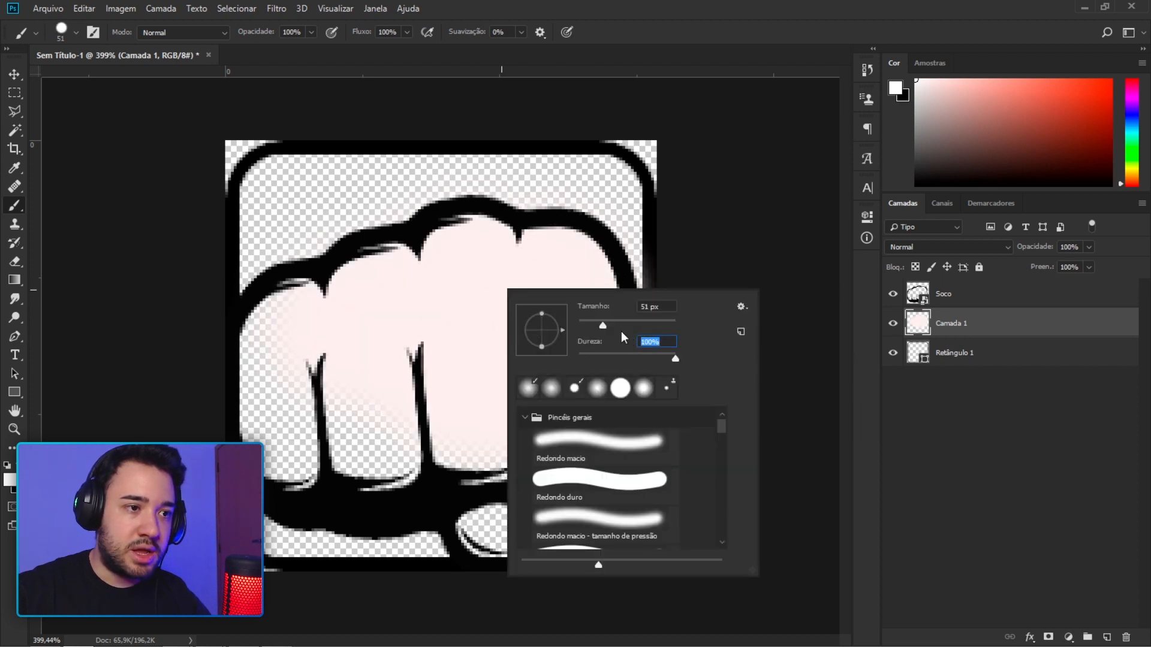
Erase the pinkish paint and fill the fist's fingers and thumb with solid white, reducing the hard brush to 35 px.
left_click(14, 262)
left_click(388, 323)
left_click(14, 206)
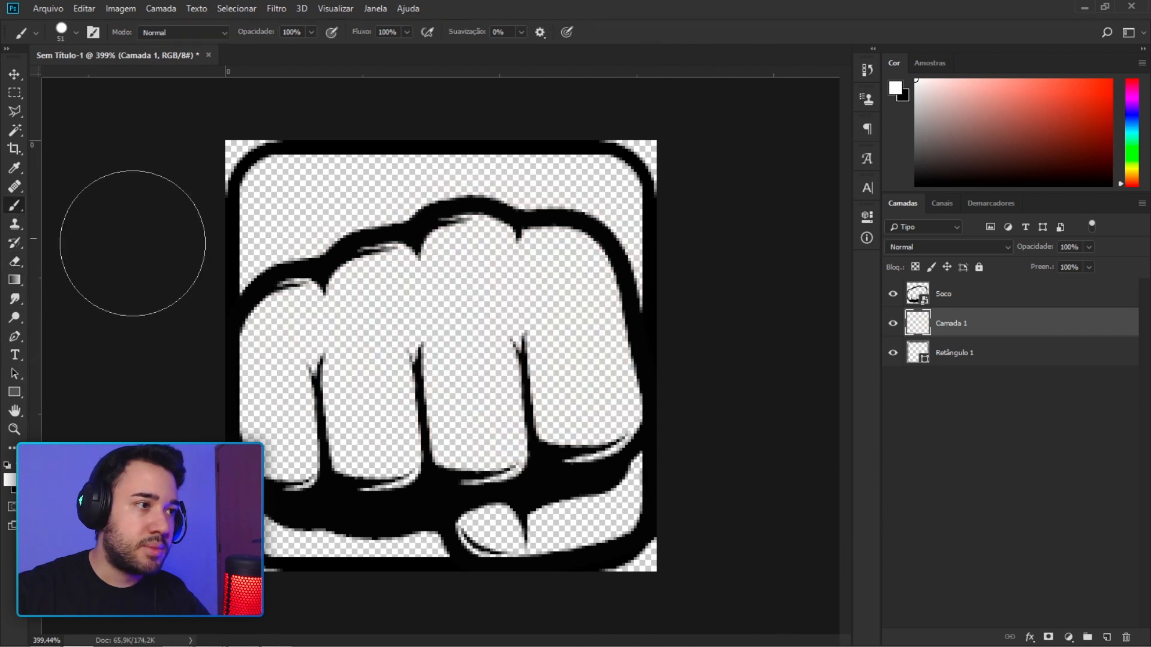
mouse_move(455, 333)
left_mouse_down()
mouse_move(463, 307)
mouse_move(332, 352)
mouse_move(316, 342)
mouse_move(313, 425)
mouse_move(479, 396)
mouse_move(527, 414)
mouse_move(515, 385)
left_mouse_up()
right_click(463, 307)
left_click(412, 283)
right_click(516, 385)
left_click(596, 393)
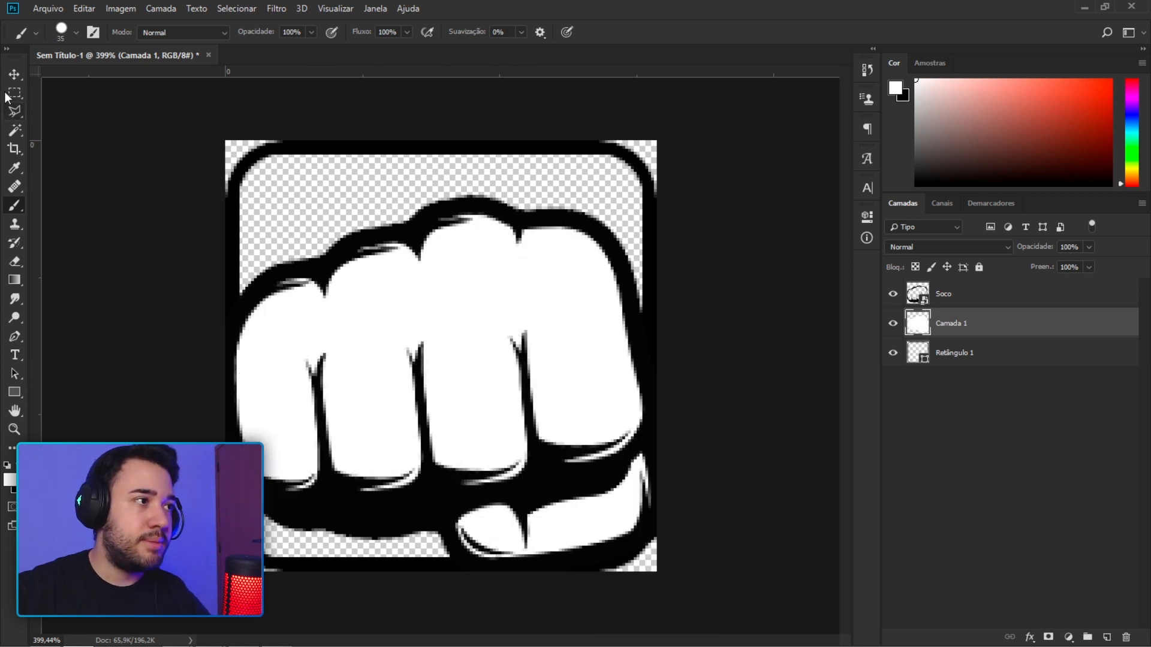
Rotate the Soco layer and its white fill together by -3.88°, enlarge them to about 102%, and reposition them over the frame.
left_click(14, 75)
left_click(986, 295, "ctrl")
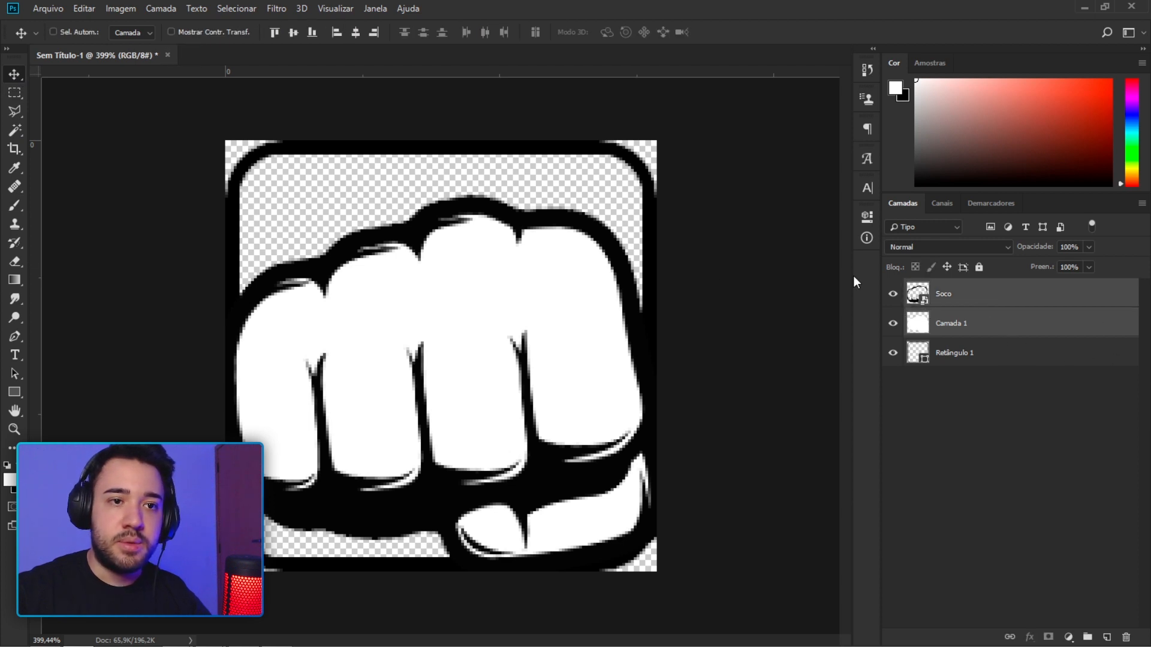
key("ctrl+t")
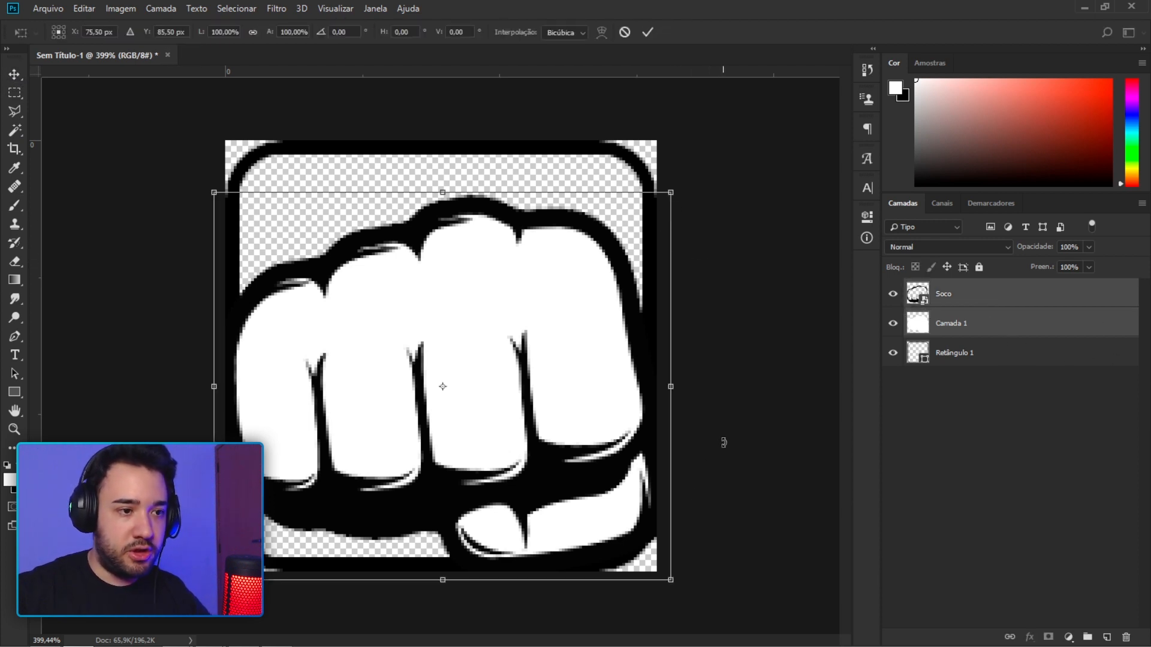
left_click_drag(724, 442, 737, 416)
left_click_drag(593, 400, 585, 399)
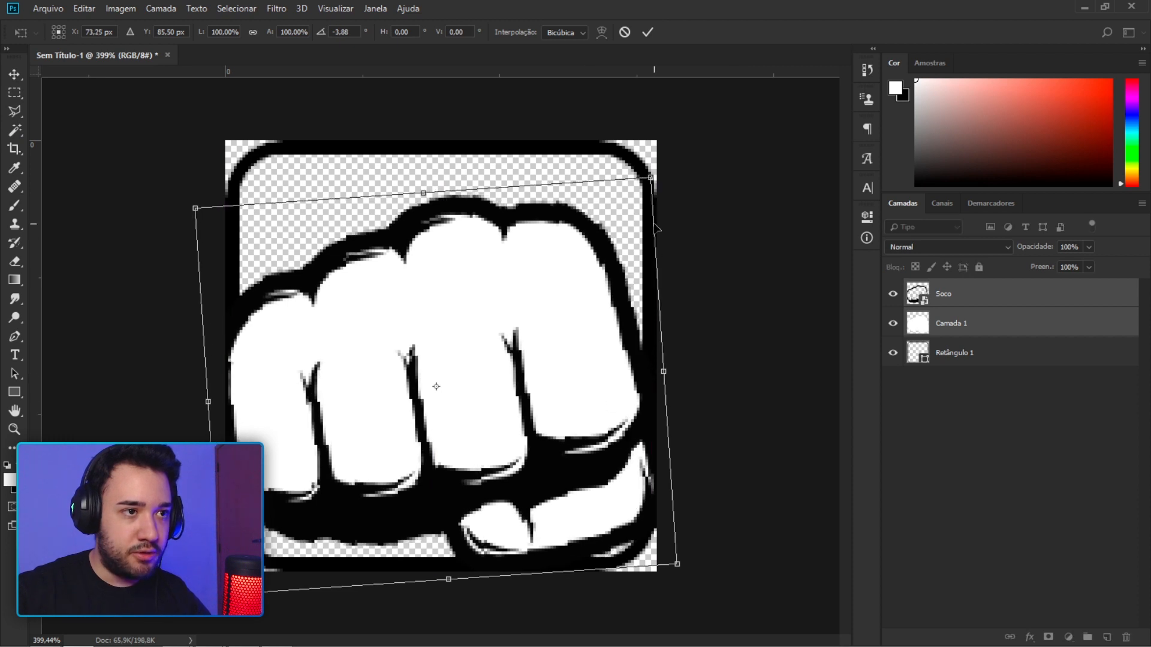
left_click_drag(652, 179, 653, 171)
left_click_drag(627, 317, 622, 315)
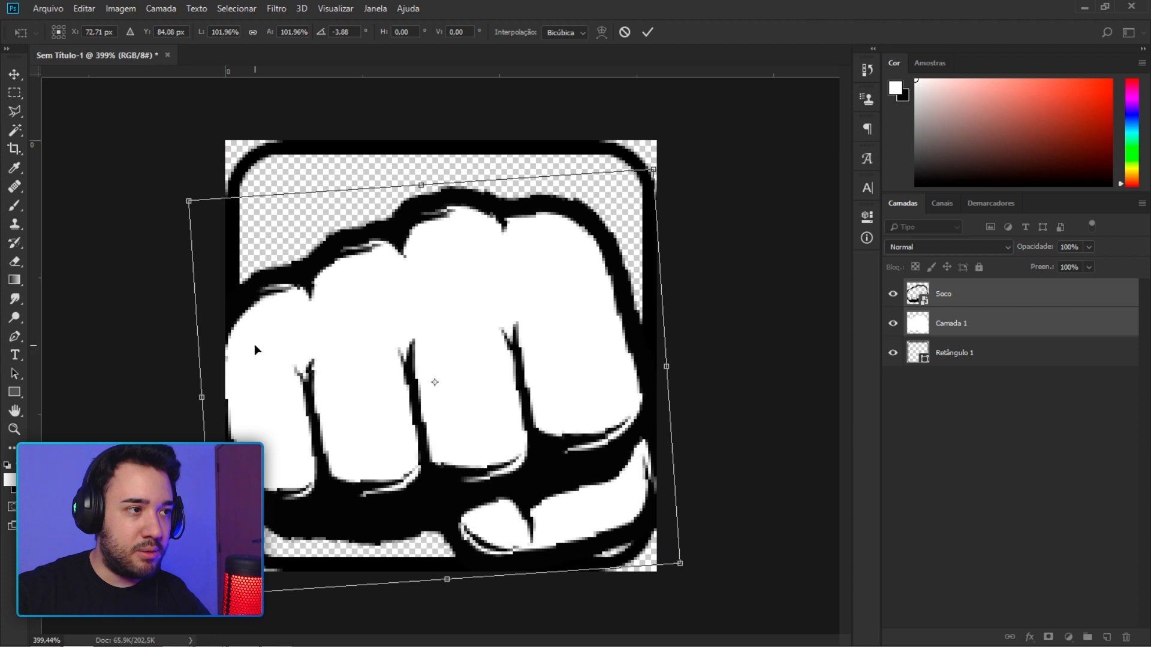
left_click_drag(256, 350, 262, 349)
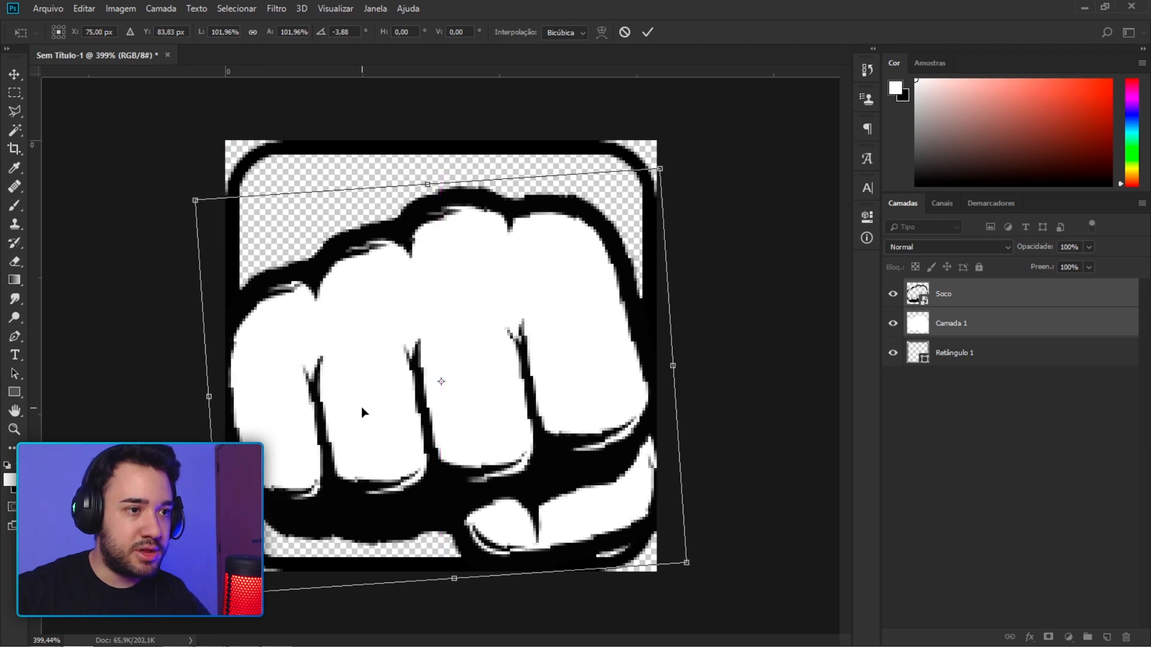
left_click_drag(601, 436, 598, 437)
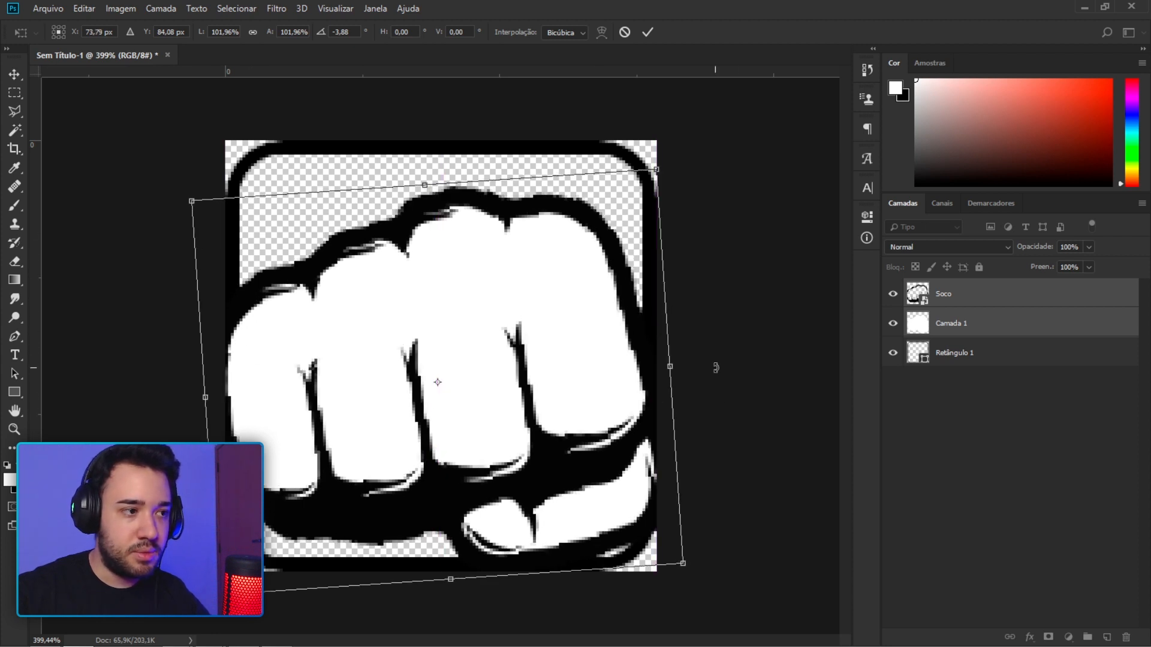
key("Escape")
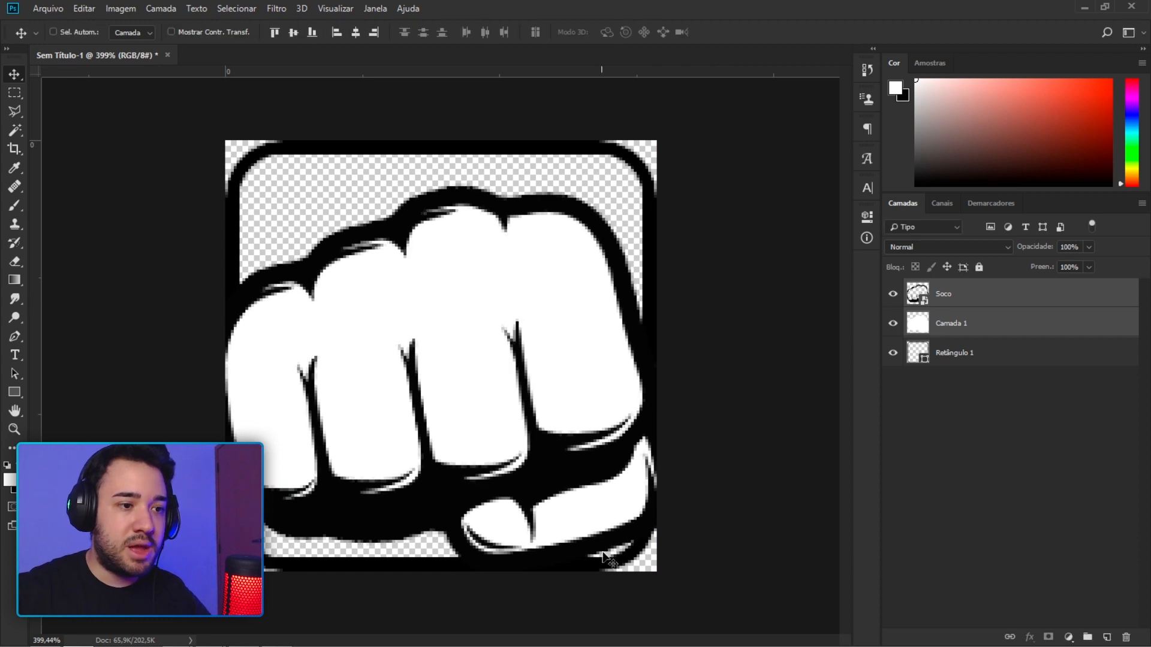
Add an empty layer directly above Retângulo 1 and make black the foreground color.
left_click(1056, 333)
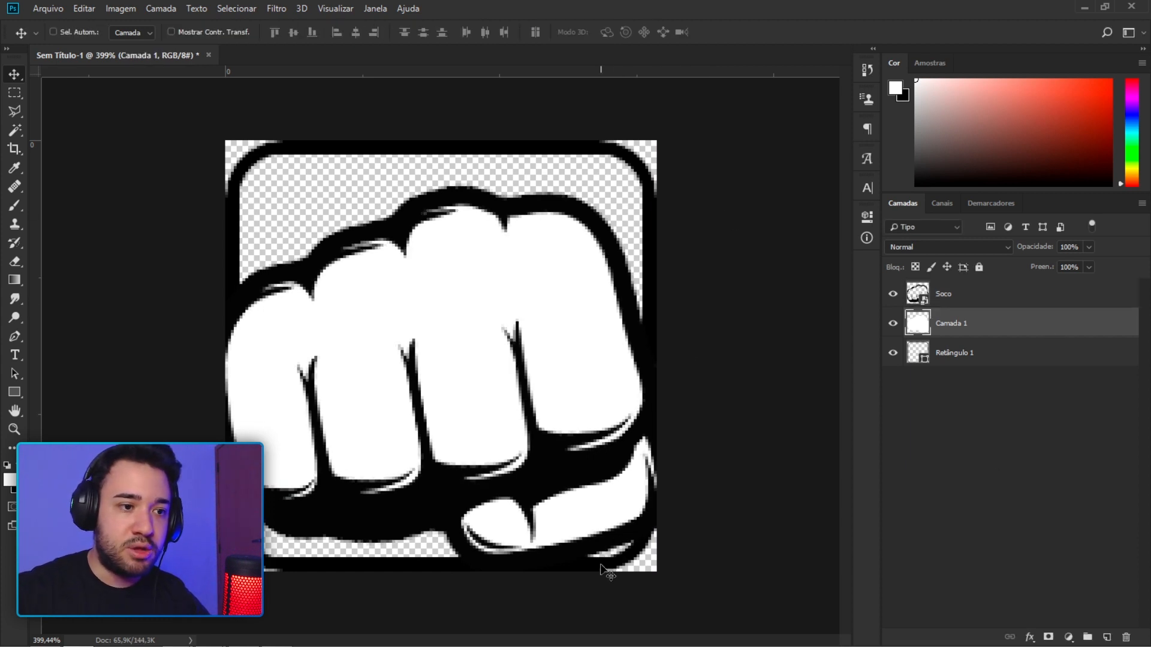
left_click(1012, 364)
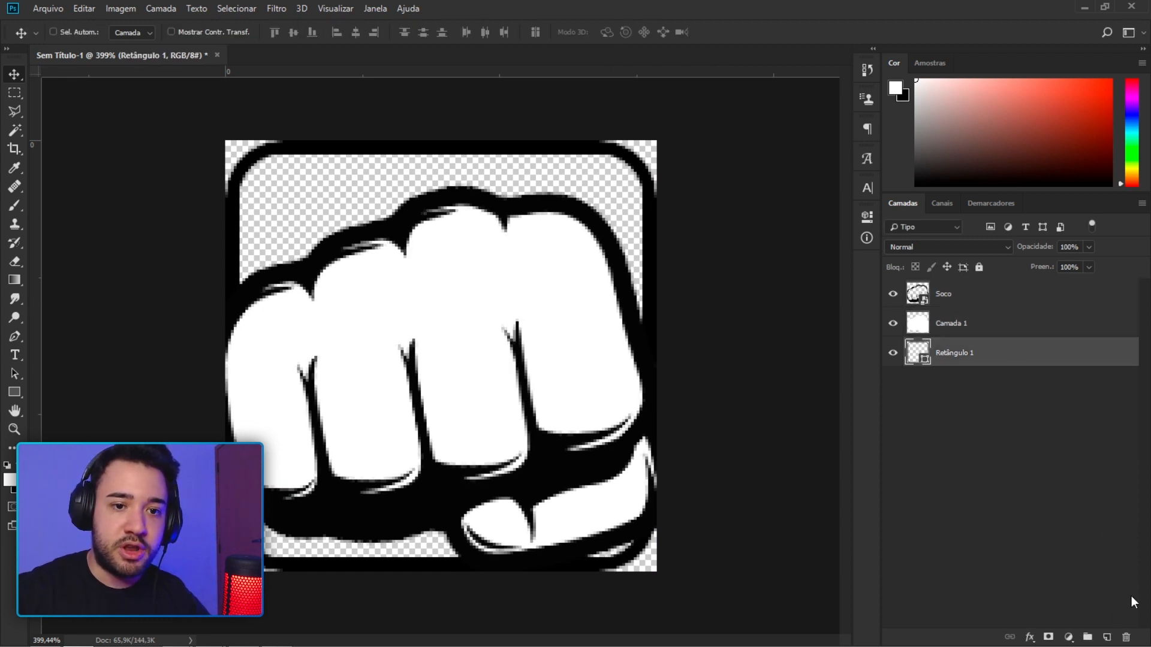
left_click(1108, 638)
key("x")
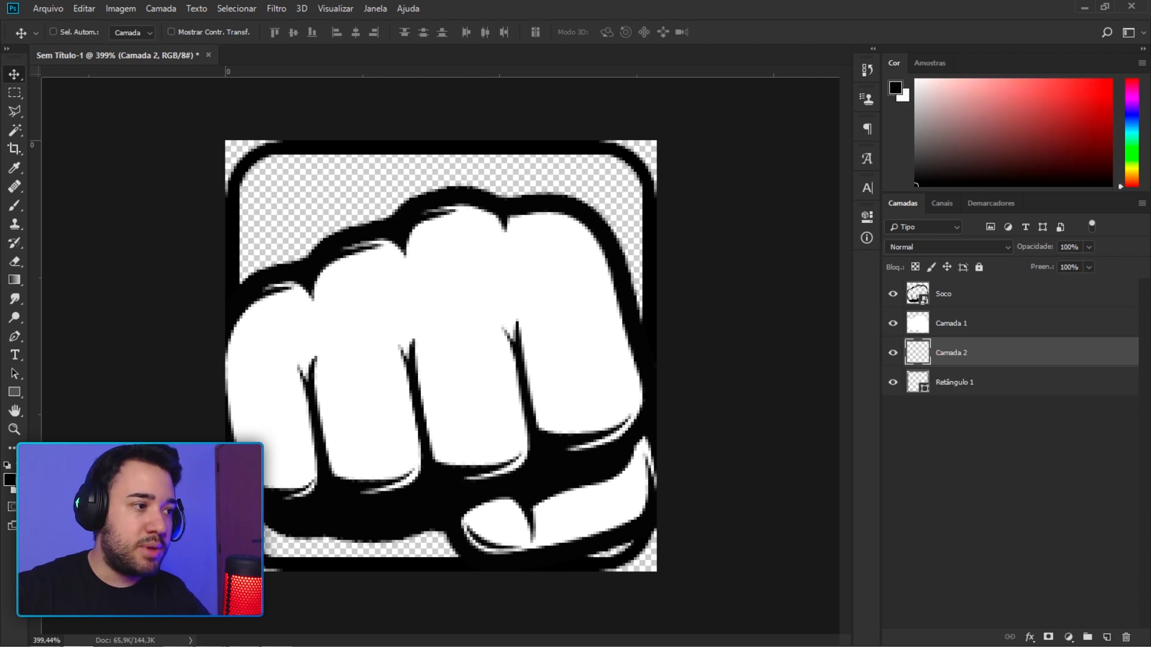
left_click(12, 477)
left_click_drag(799, 442, 590, 592)
left_click(1090, 354)
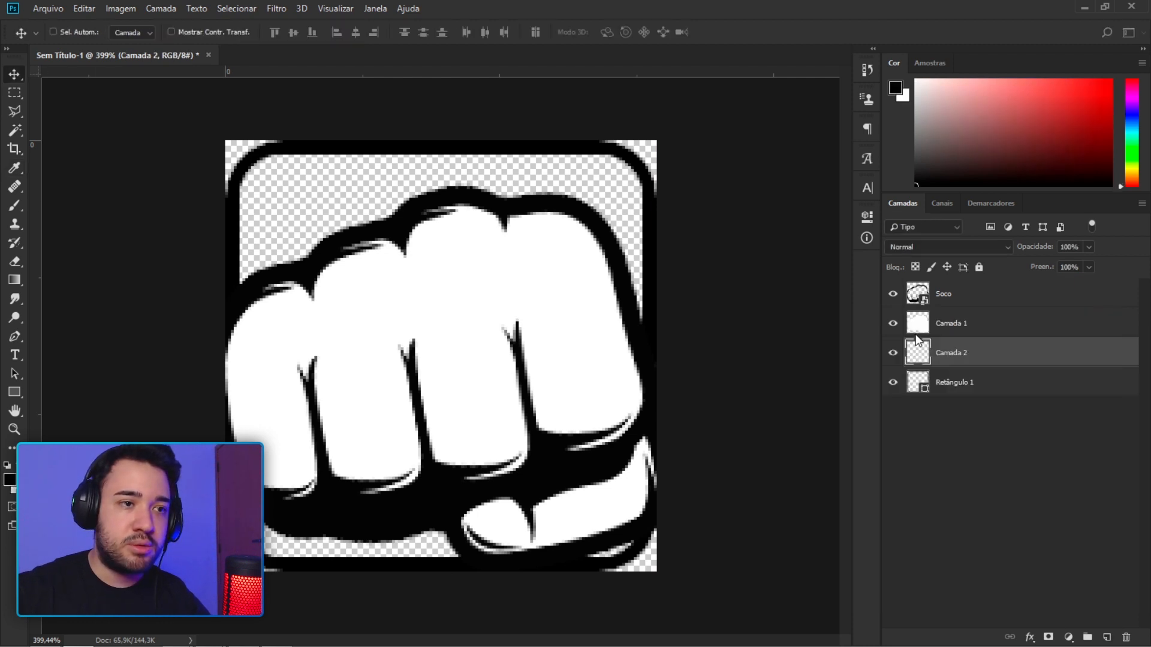
Brush black over the gap between the thumb and the frame's lower-right corner, undoing the extra stroke along the bottom edge.
left_click(14, 205)
left_click_drag(589, 498, 601, 515)
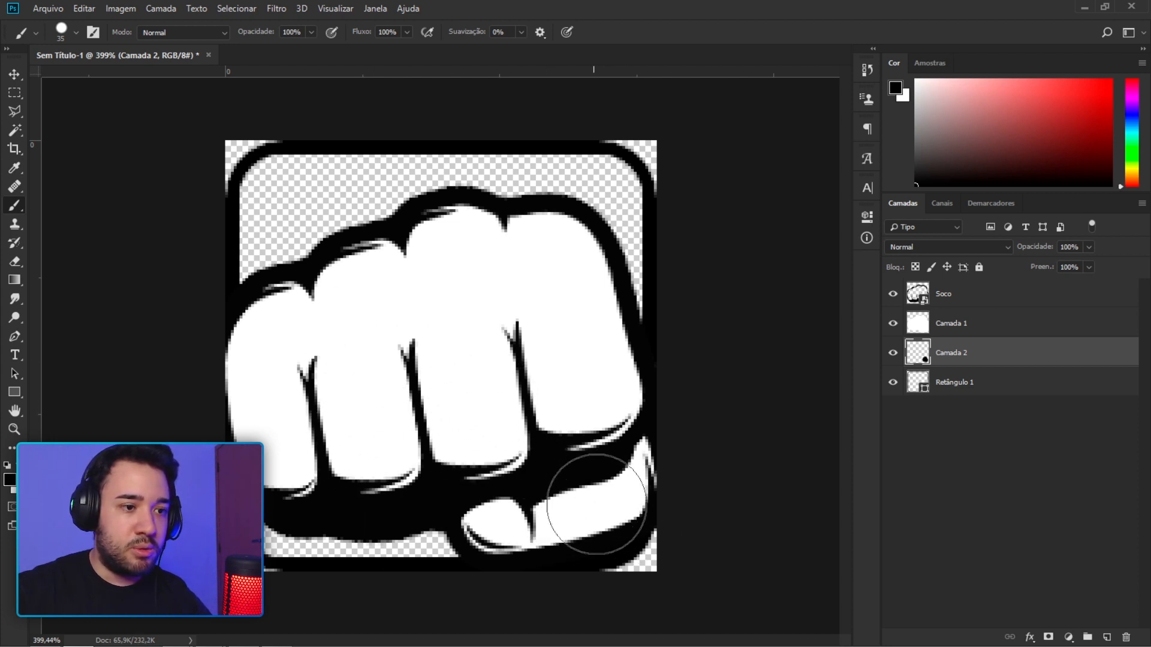
left_click_drag(482, 493, 291, 511)
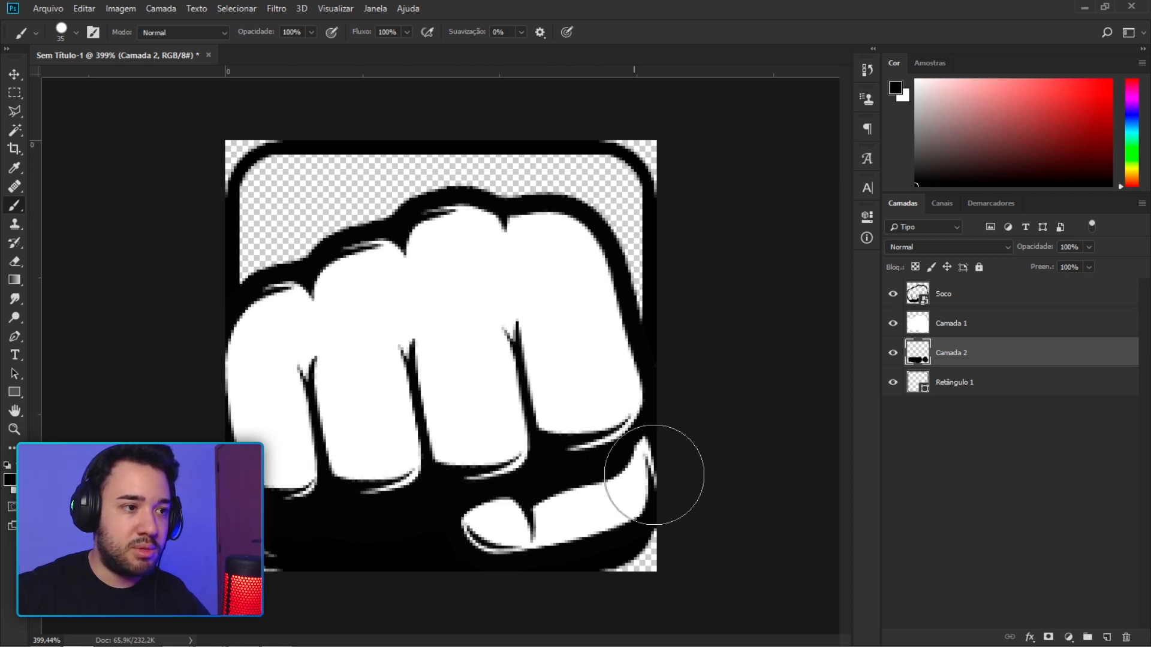
key("ctrl+z")
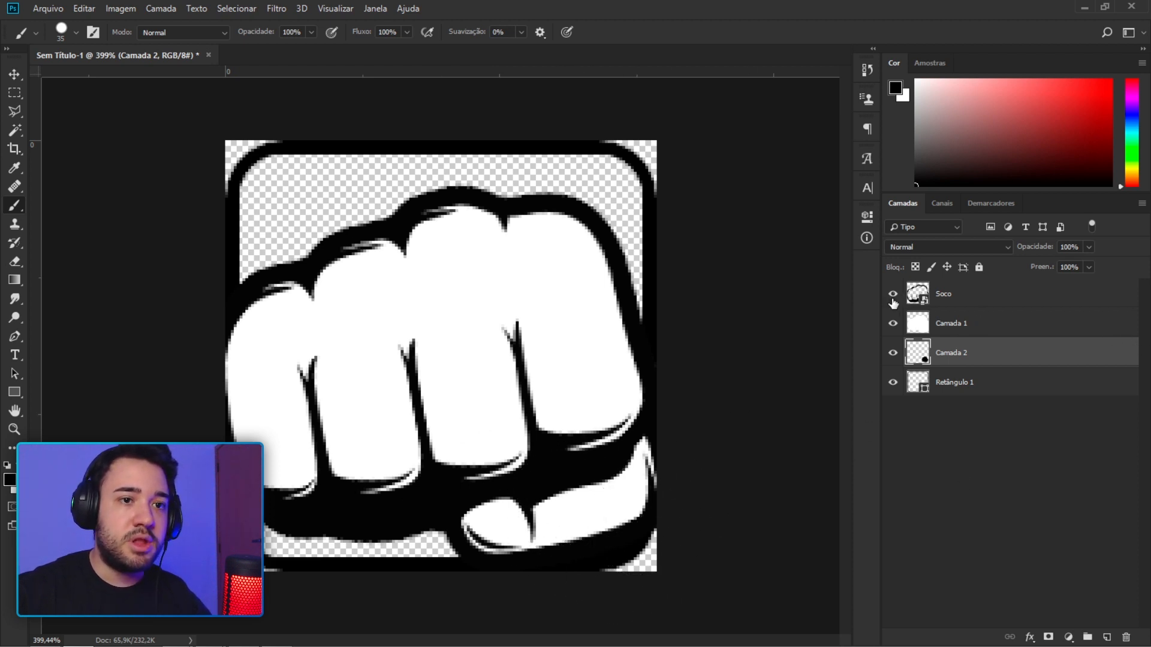
left_click(14, 74)
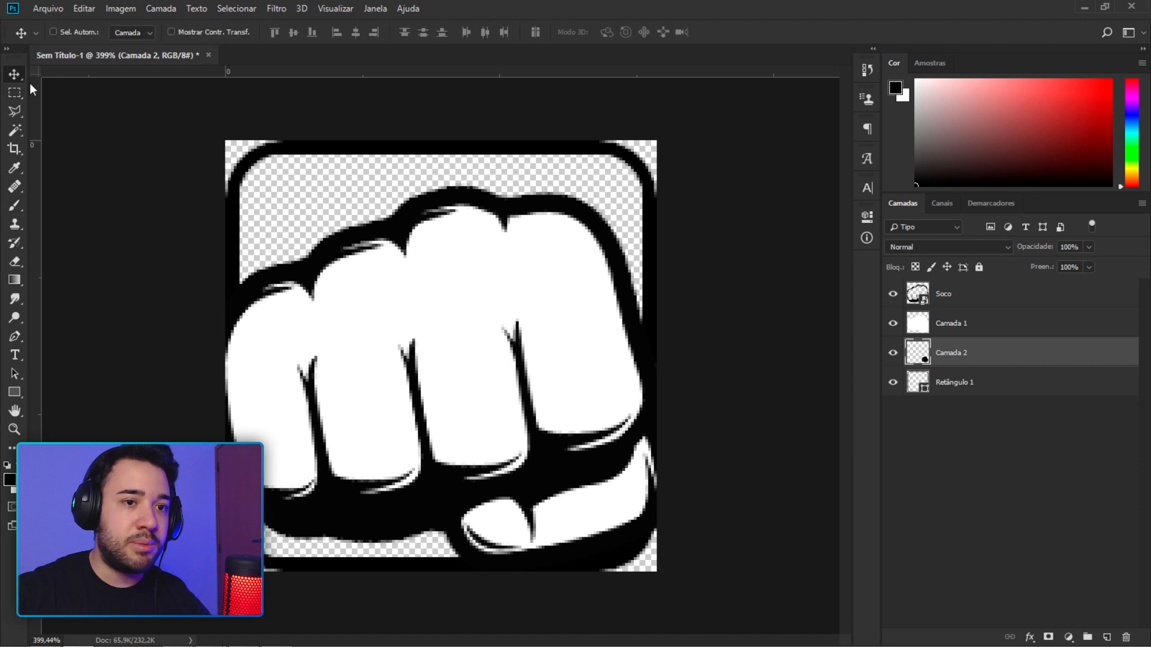
Thicken the stroke of the Retângulo 1 frame to 7 px, trying 6 px and 8 px first.
left_click(952, 384)
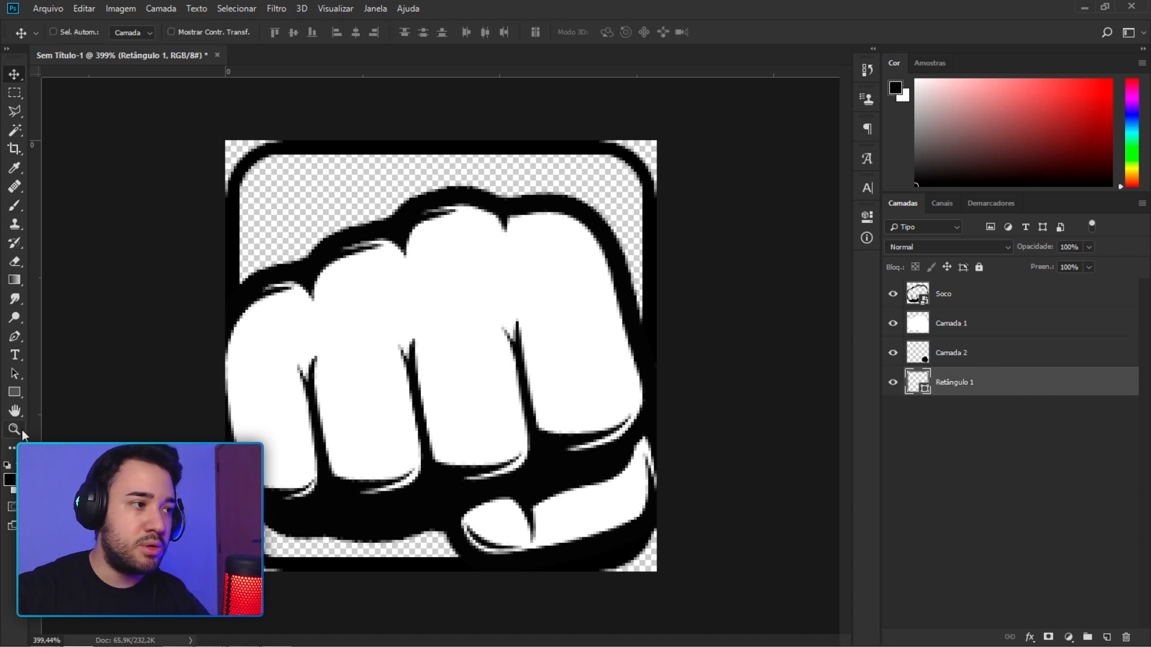
left_click(867, 189)
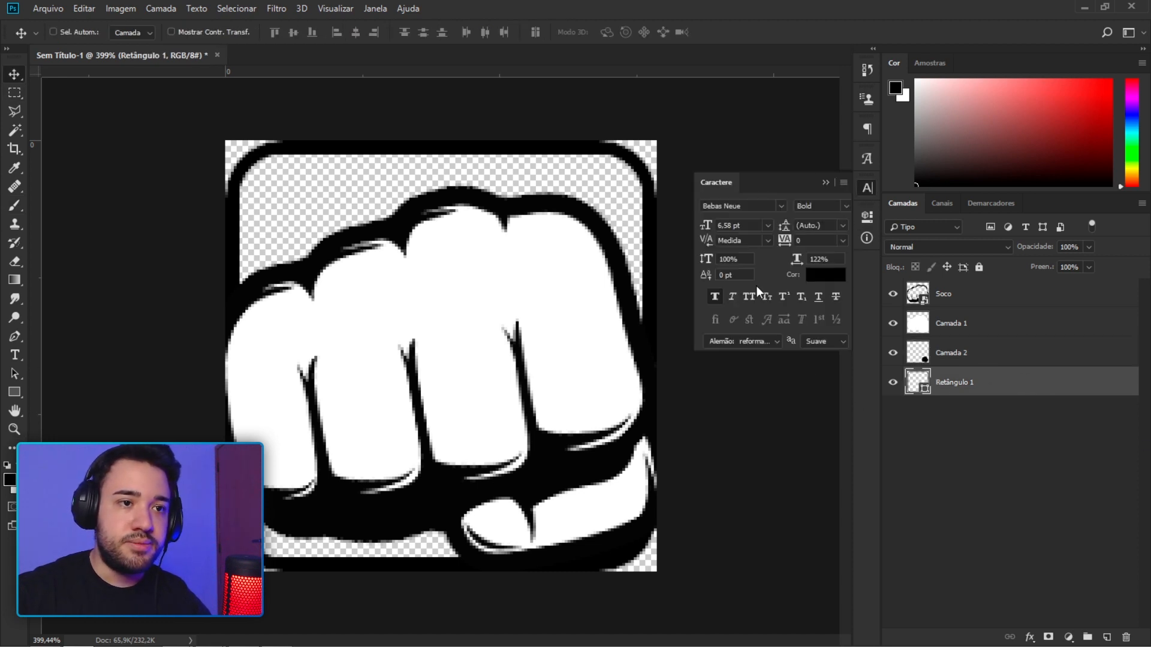
left_click(15, 393)
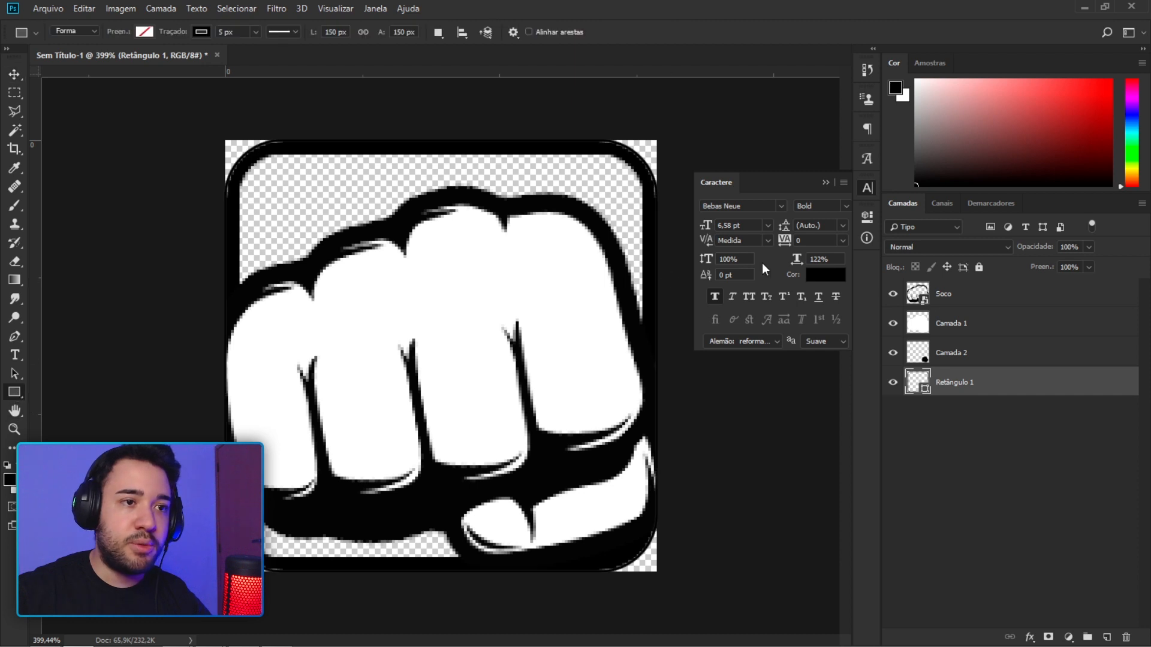
left_click(866, 217)
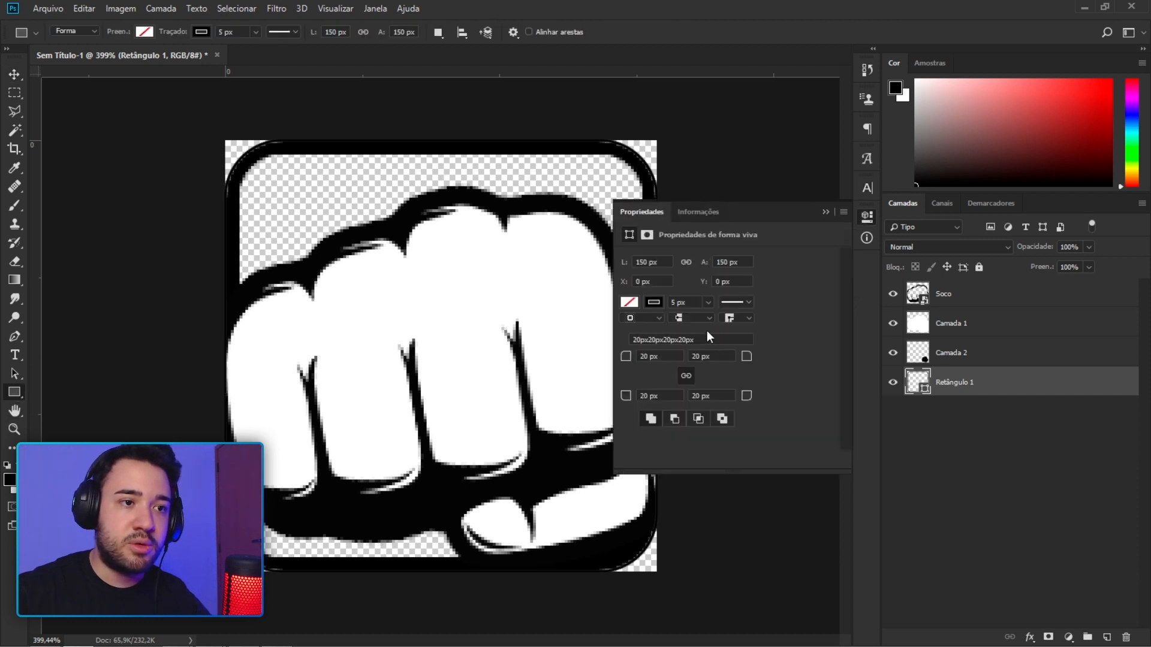
type("6")
key("Return")
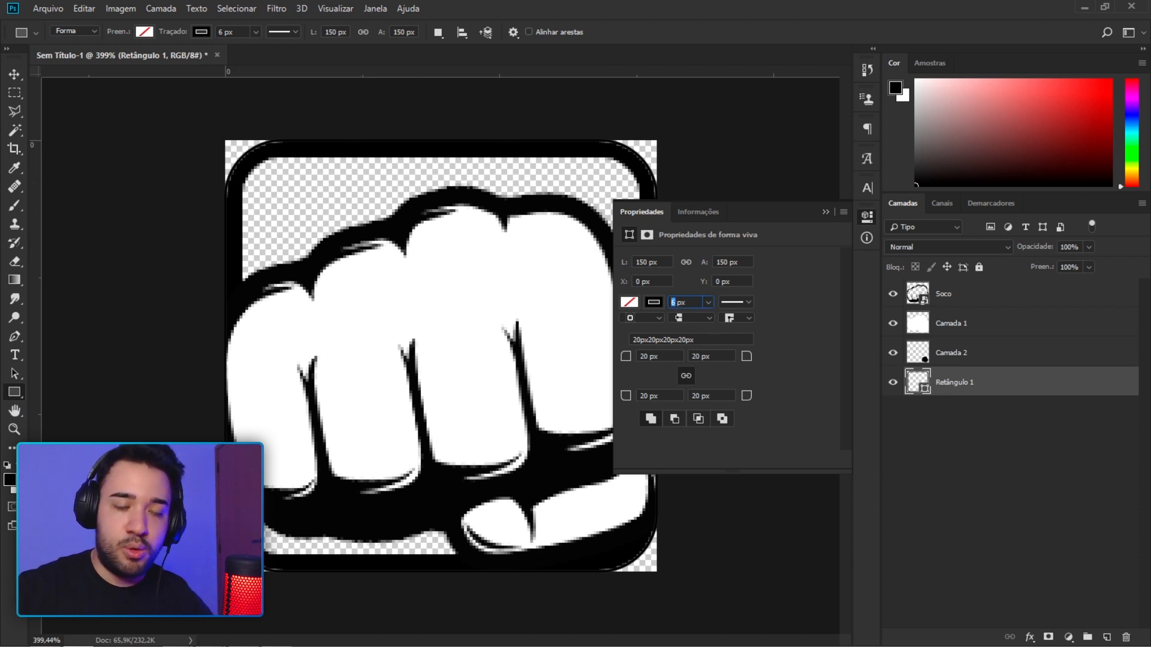
type("8")
key("Return")
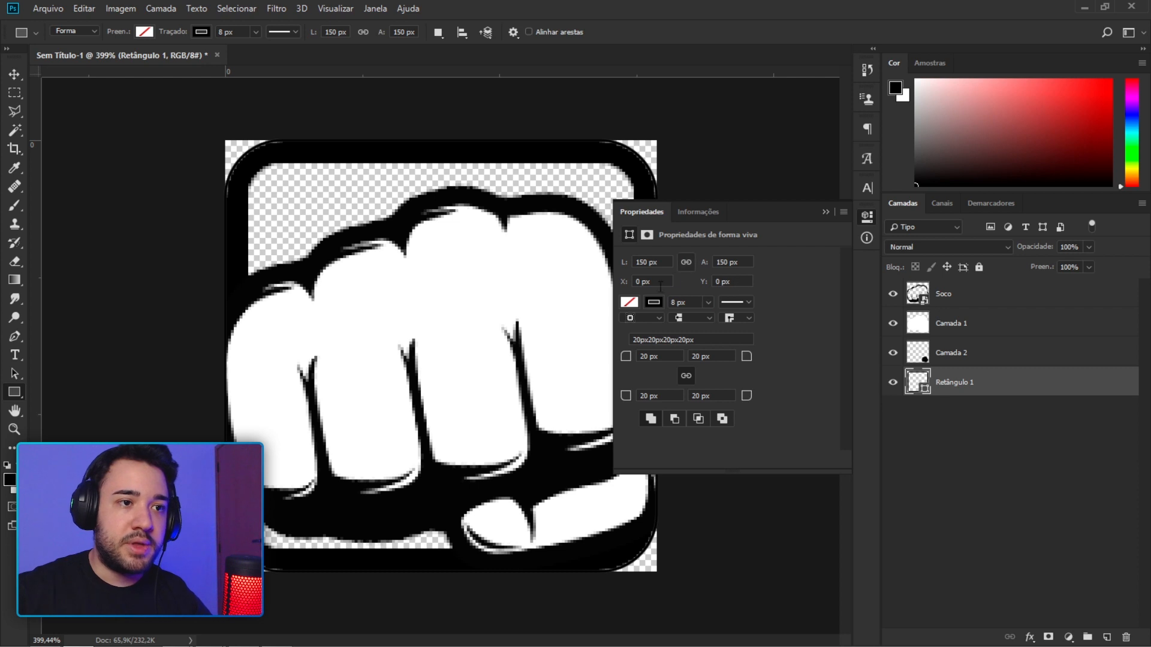
type("7")
key("Return")
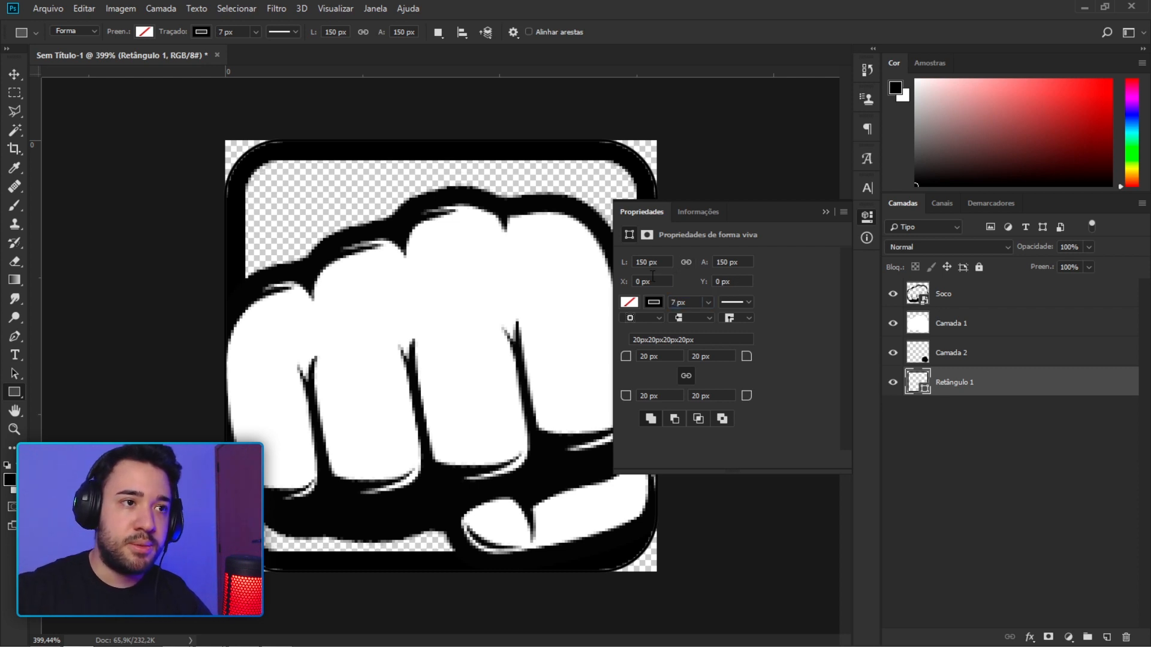
left_click(825, 212)
scroll(700, 205, "down", 10, "alt")
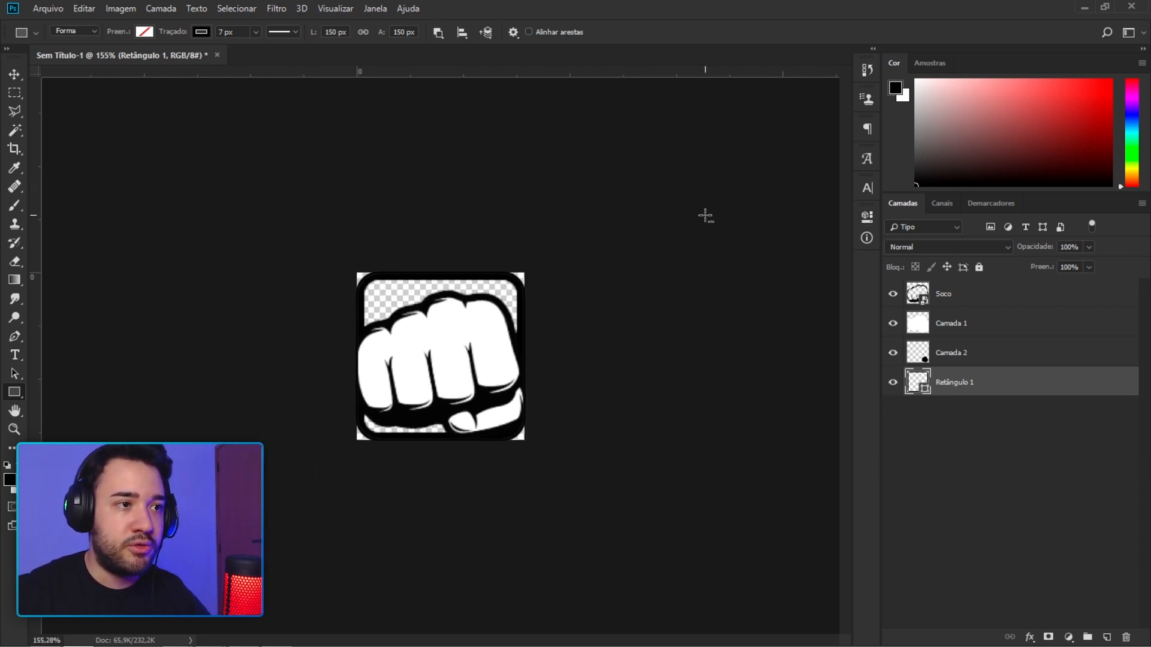
scroll(406, 429, "up", 4, "alt")
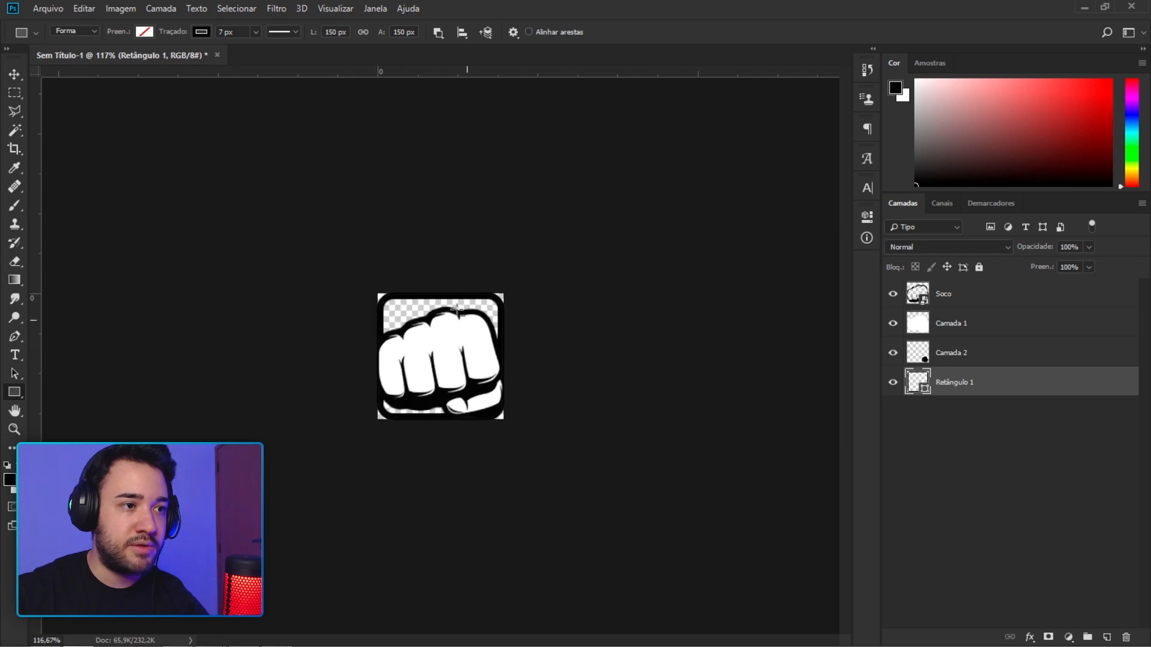
Compare stroke widths of 8 px and 10 px on the frame, and set it back to 8 px.
left_click(866, 217)
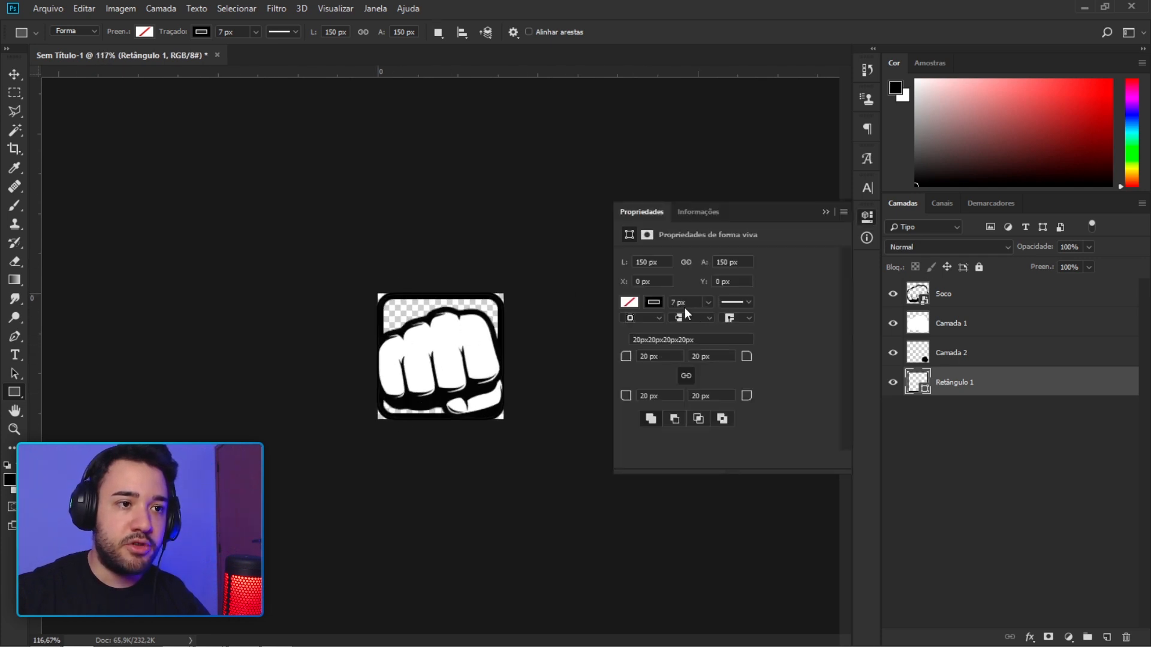
type("8")
key("Return")
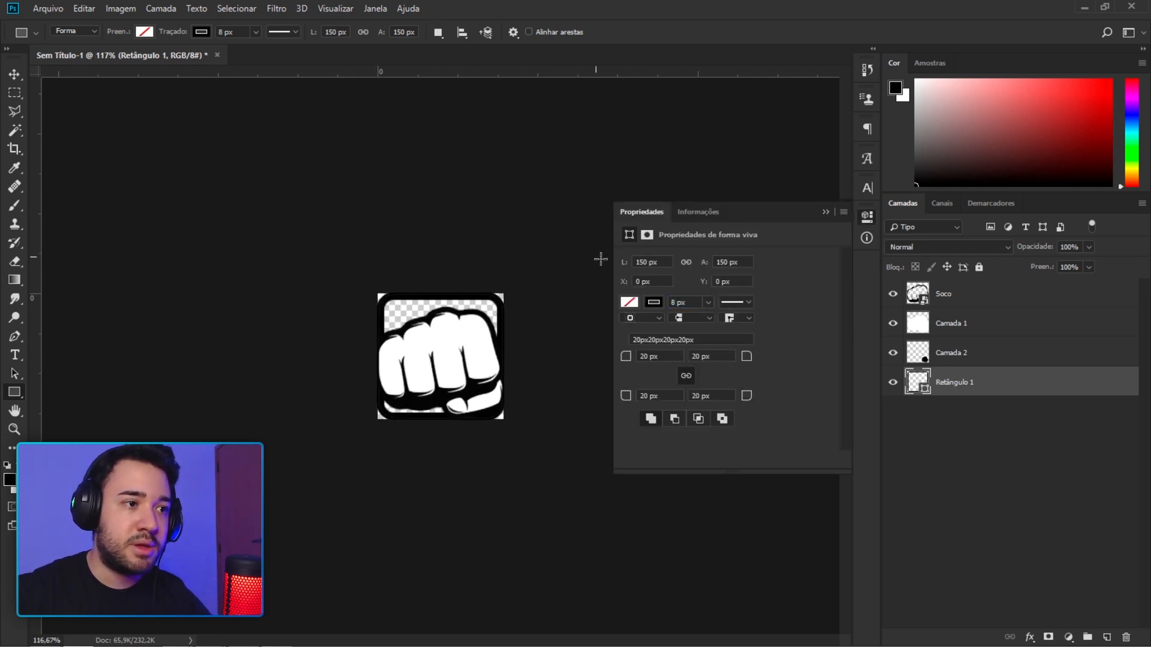
type("10")
key("Return")
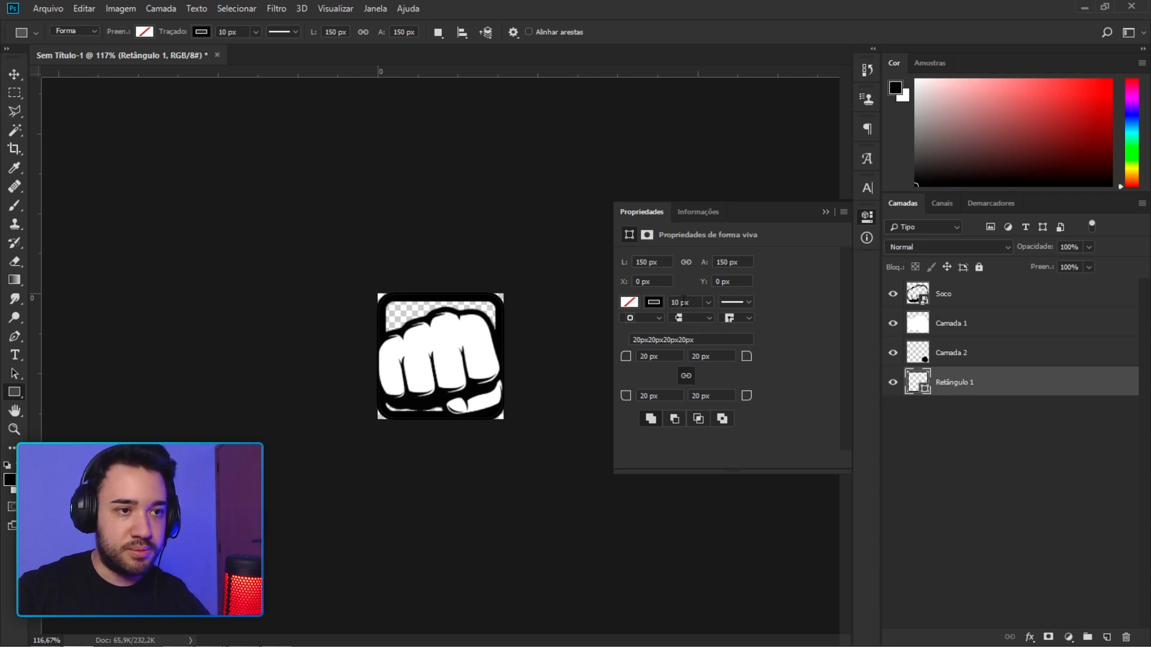
left_click_drag(692, 302, 472, 258)
type("8")
key("Return")
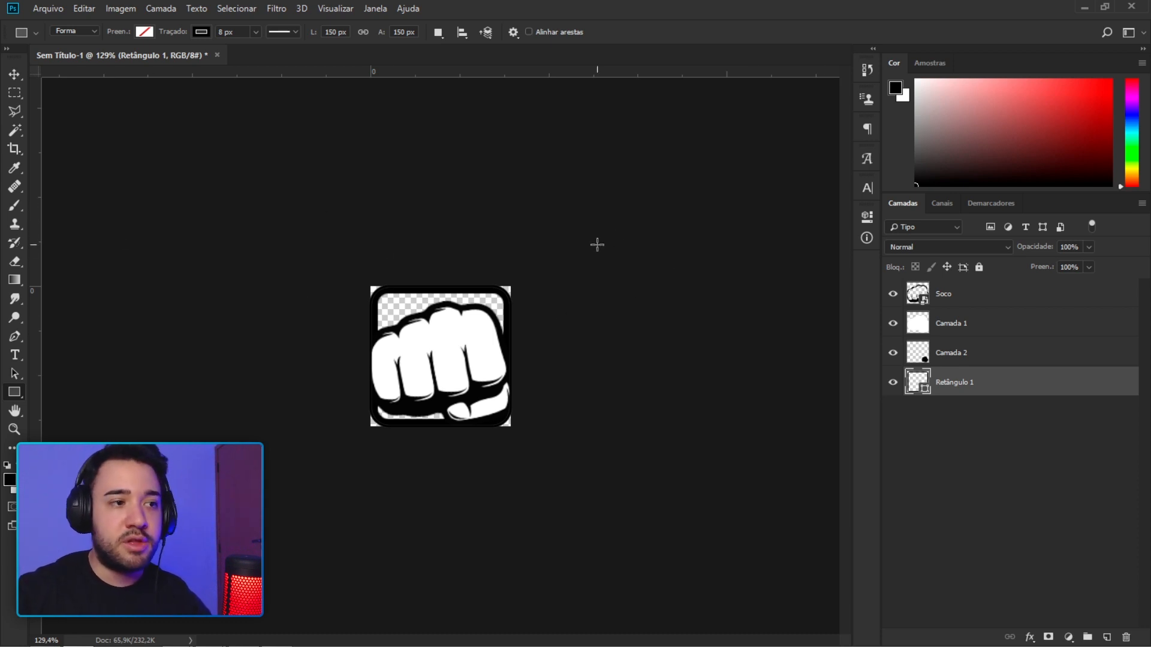
scroll(667, 266, "up", 8, "alt")
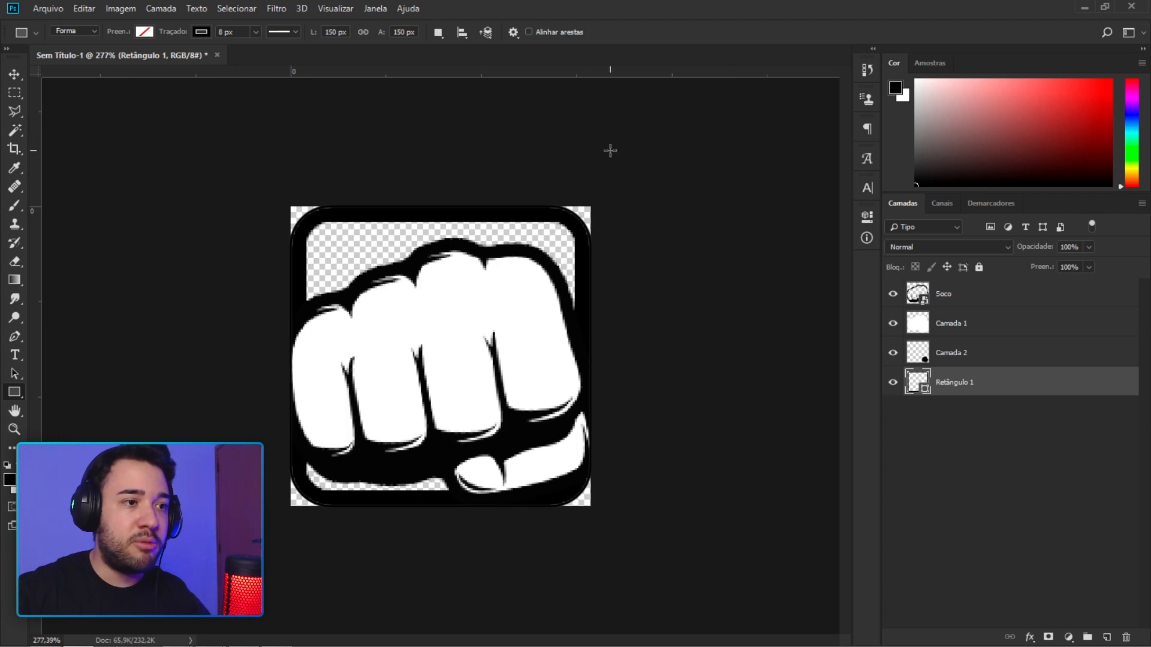
scroll(657, 111, "up", 2, "alt")
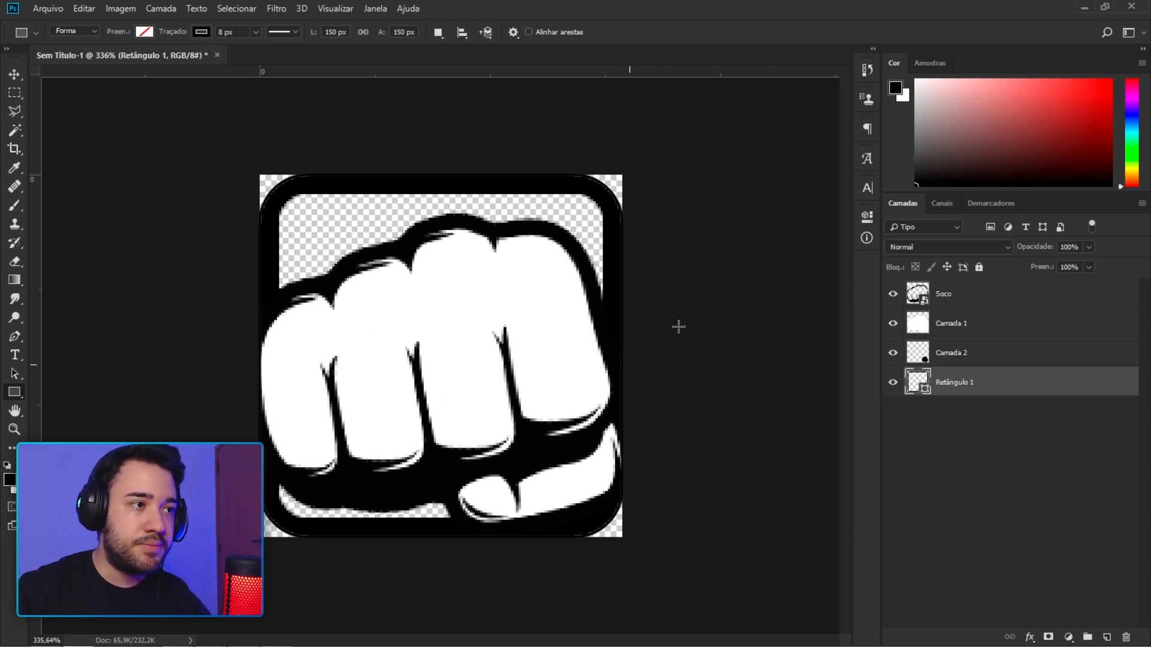
Start saving the icon under a new name and create a folder named Icones inside Projeto GTA - Completo.
left_click(14, 74)
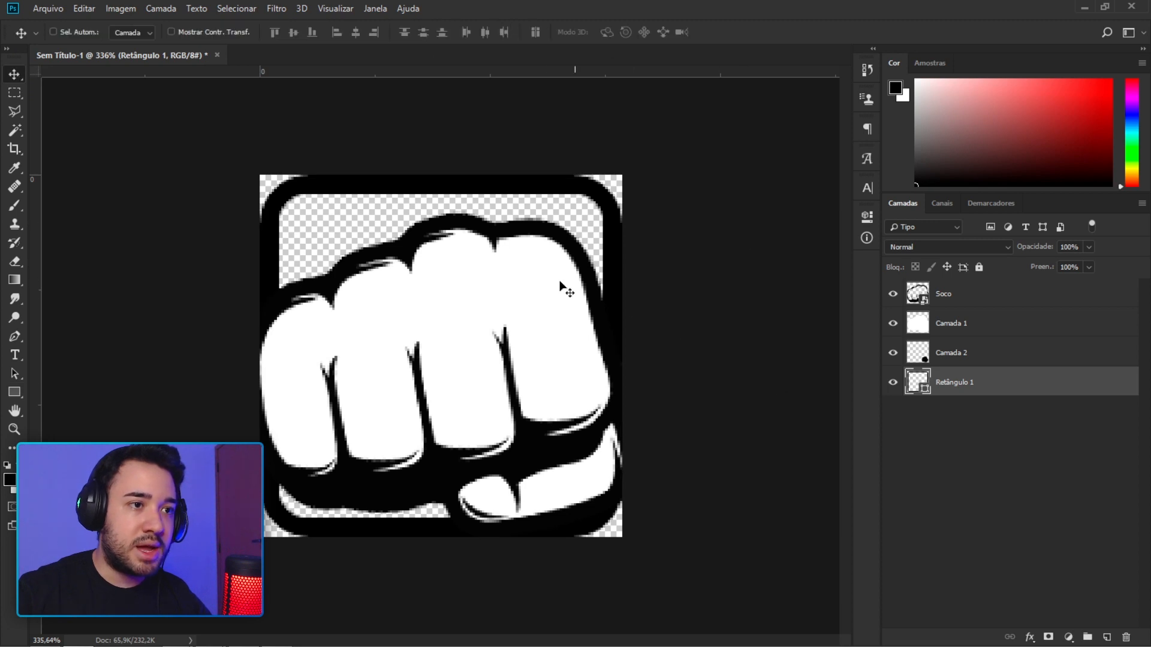
left_click(45, 12)
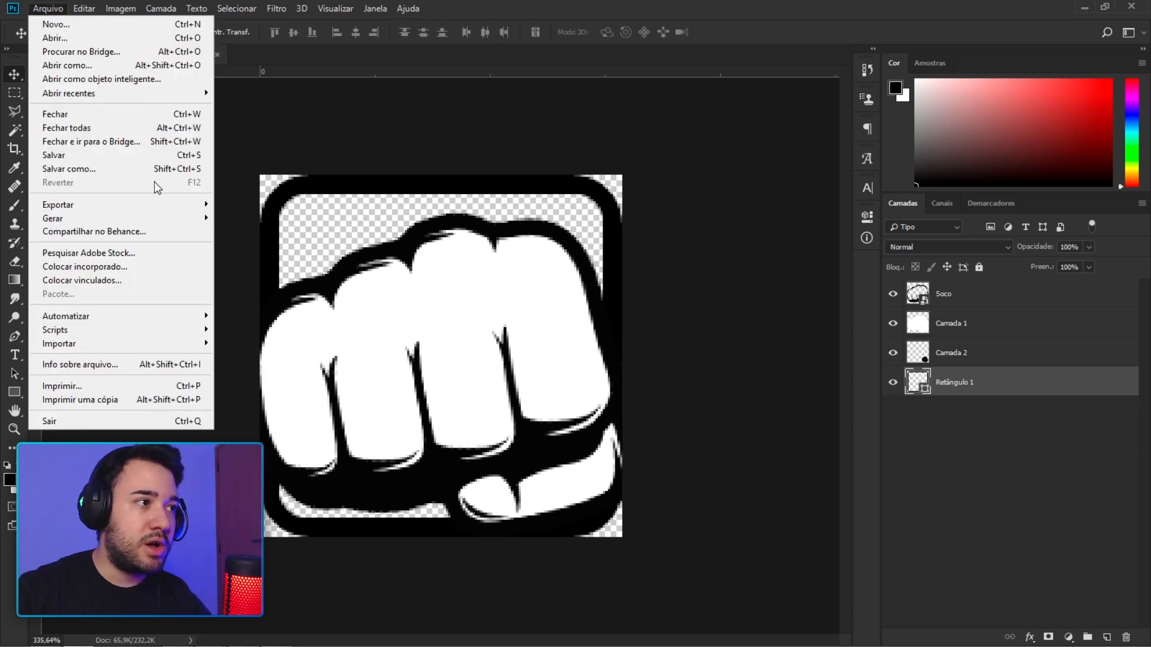
left_click(147, 172)
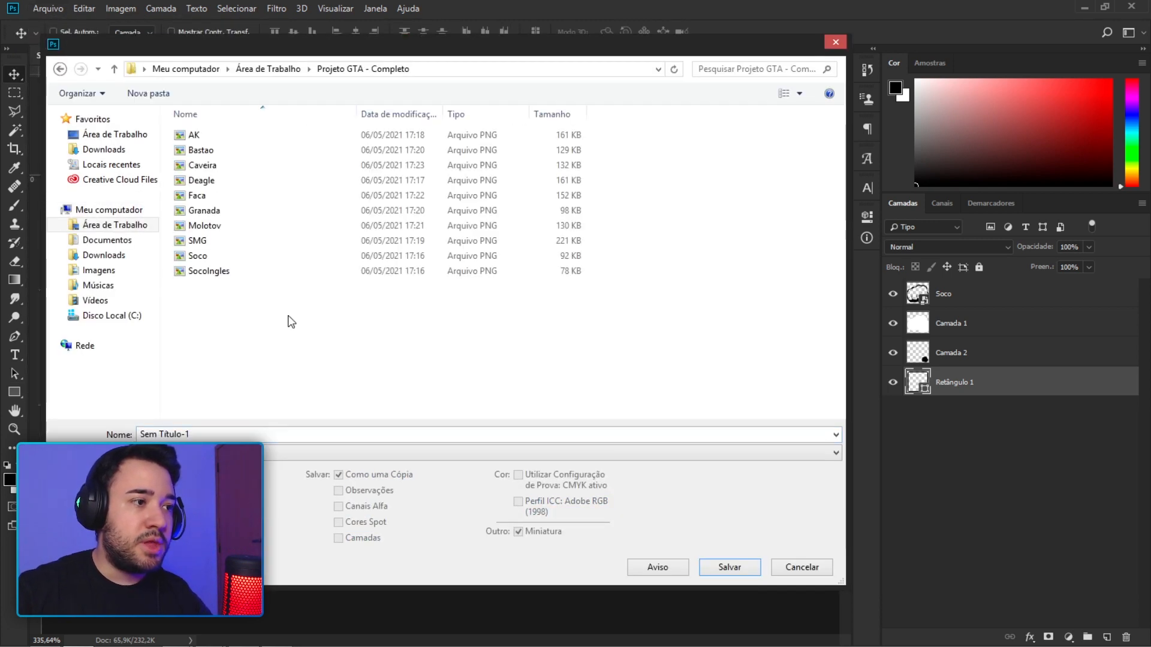
right_click(290, 316)
mouse_move(406, 503)
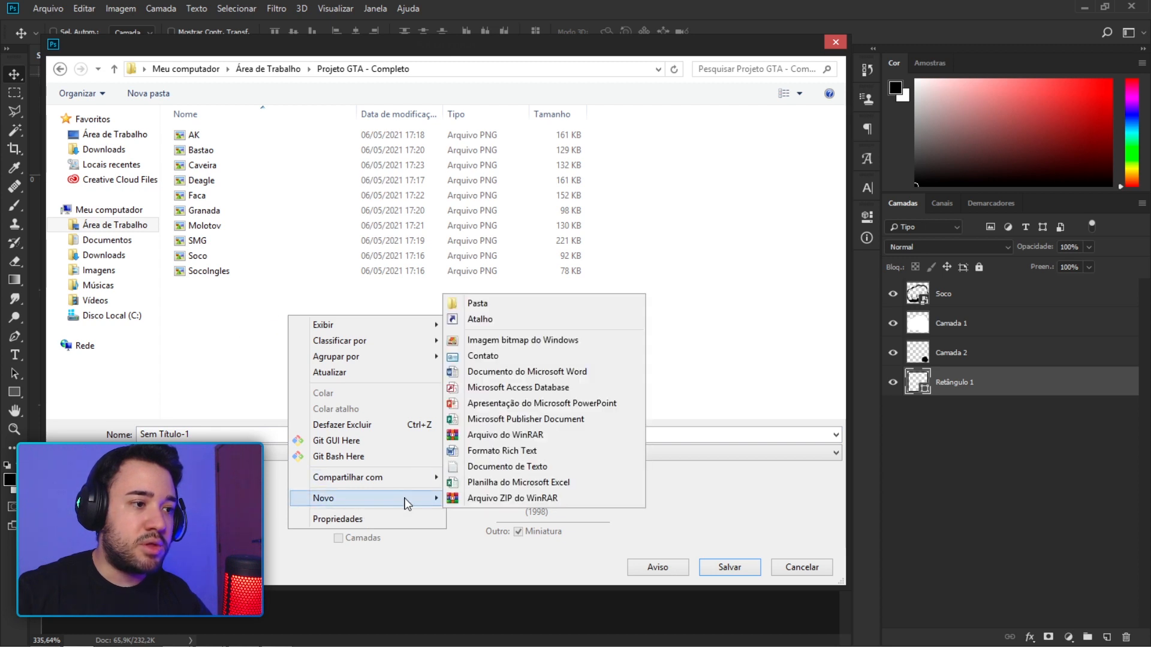
left_click(495, 304)
key("BackSpace")
type("I")
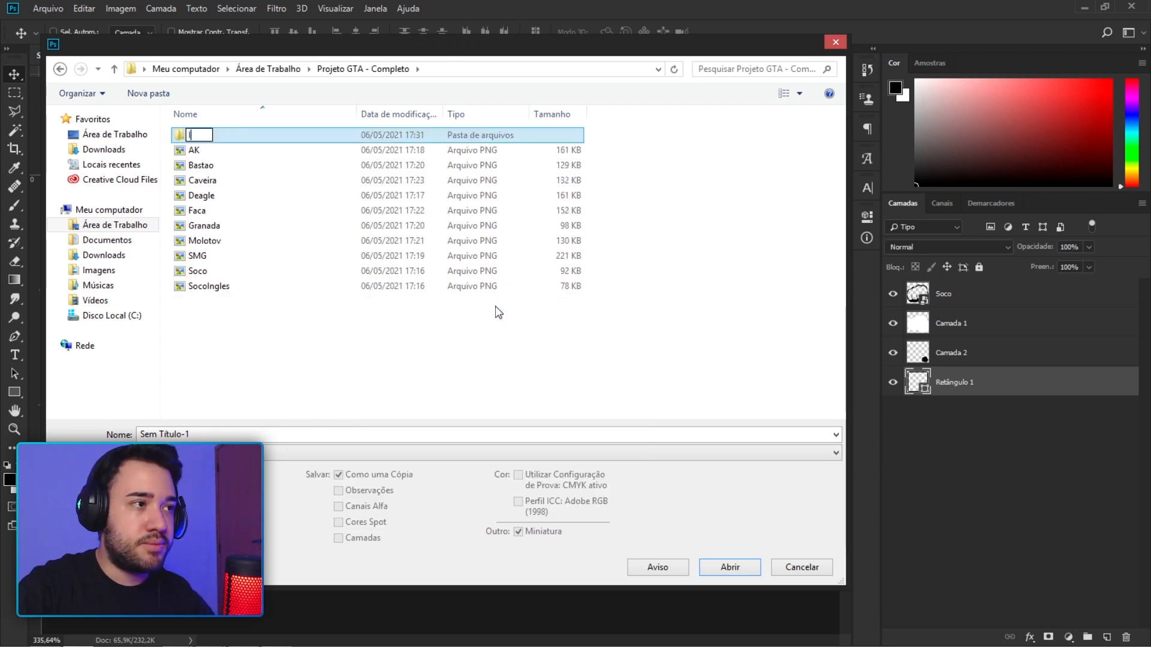
type("cones")
key("Return")
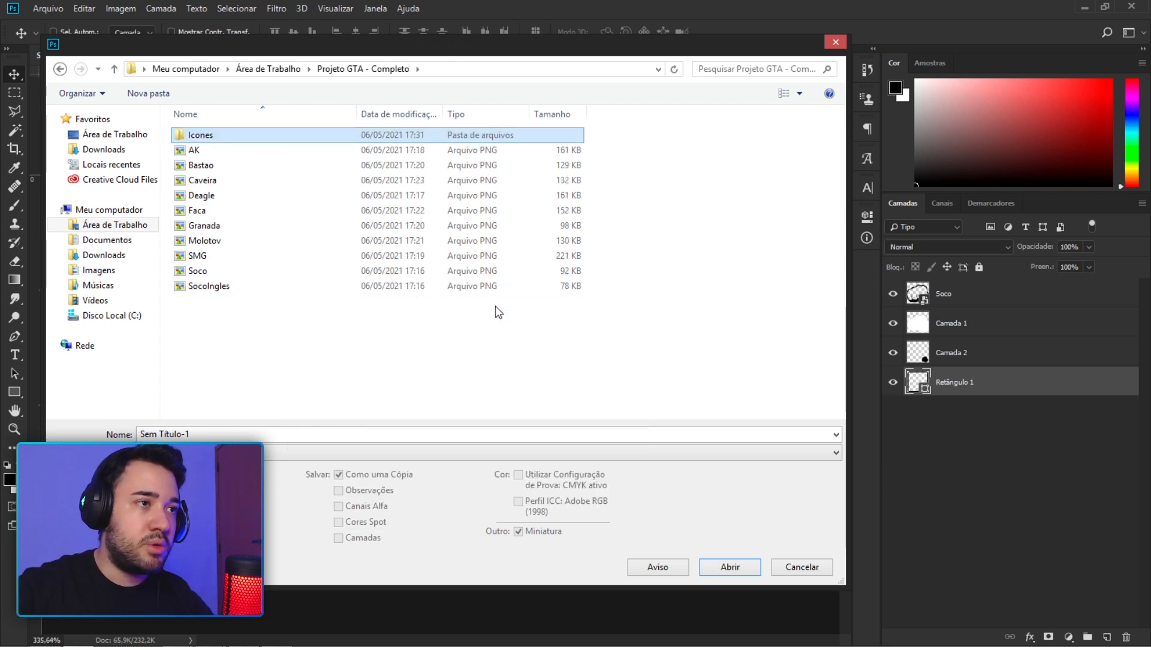
Save the fist icon as a PNG copy named T_SocoIcone in the Icones folder, using the smallest file size option.
double_click(228, 138)
left_click(346, 434)
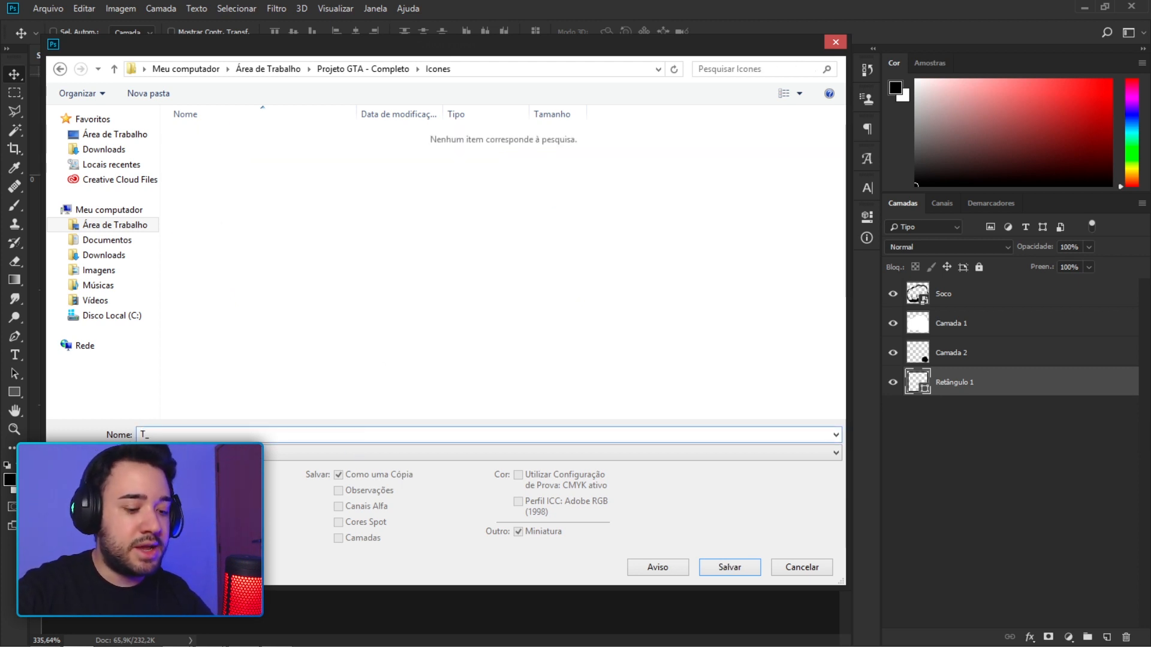
type("T_SocoIcone")
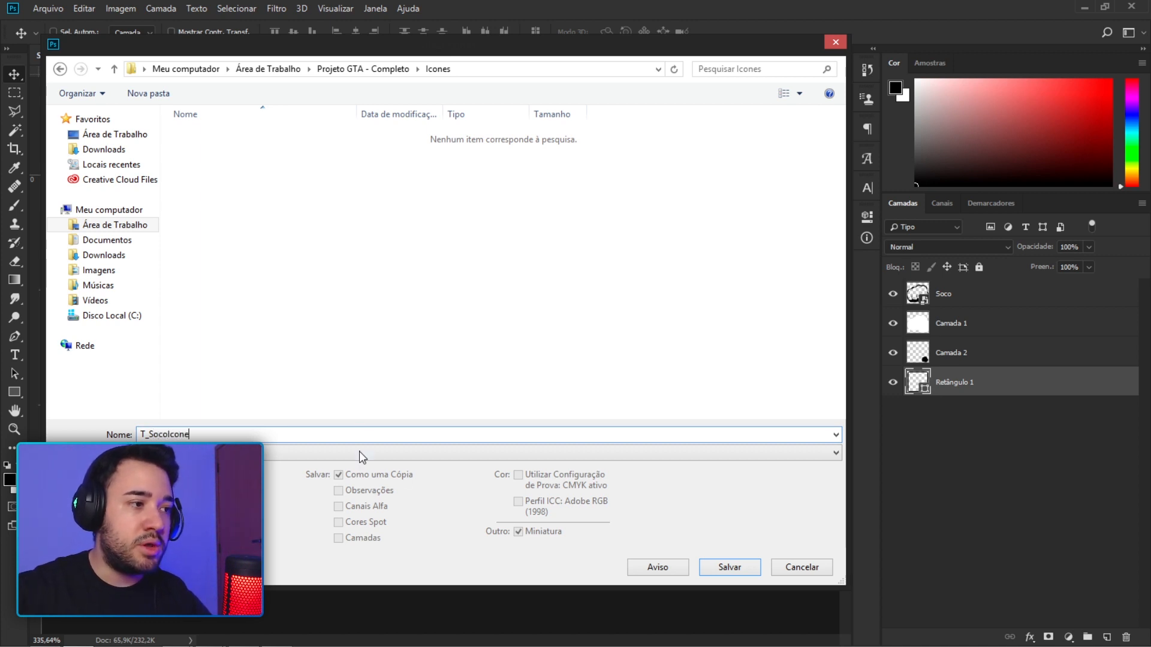
left_click(732, 567)
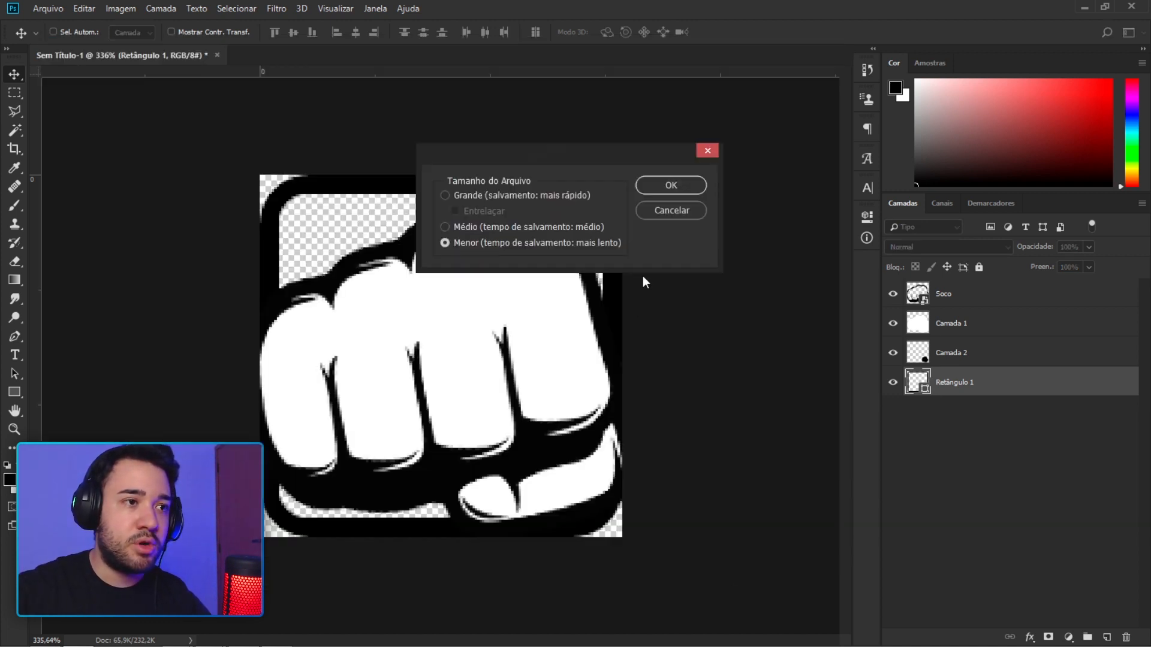
left_click(659, 186)
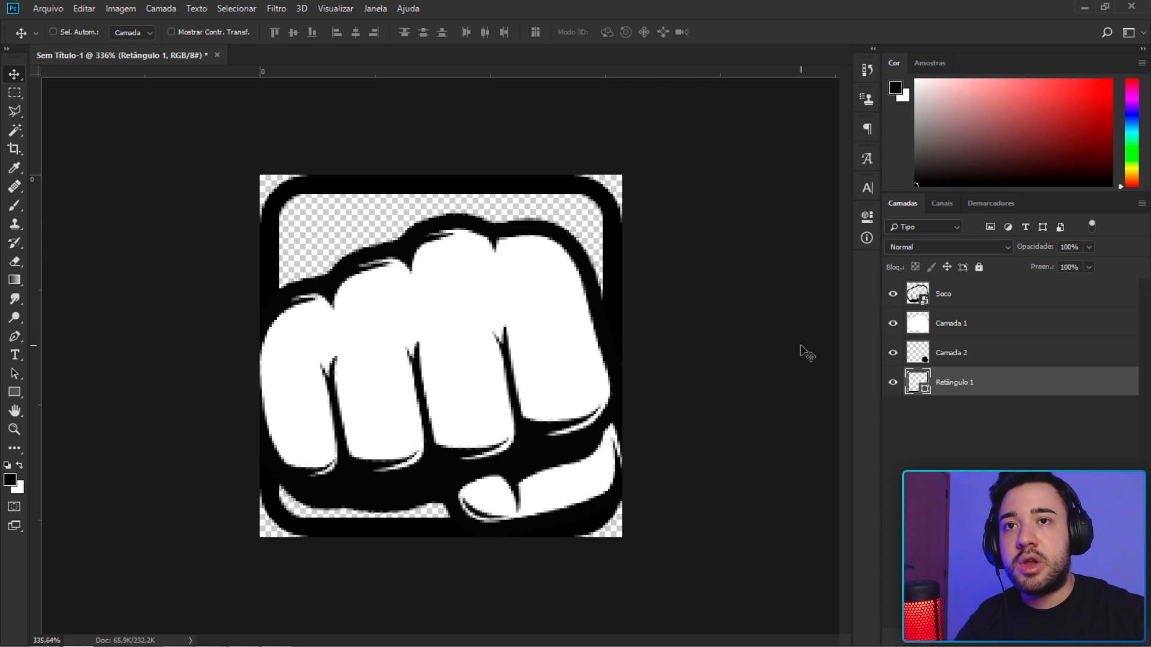
Switch to the Icones folder in the file explorer and import T_SocoIcone into Unreal Engine's Content/Blueprint/UMG/Icons folder.
left_click(1084, 7)
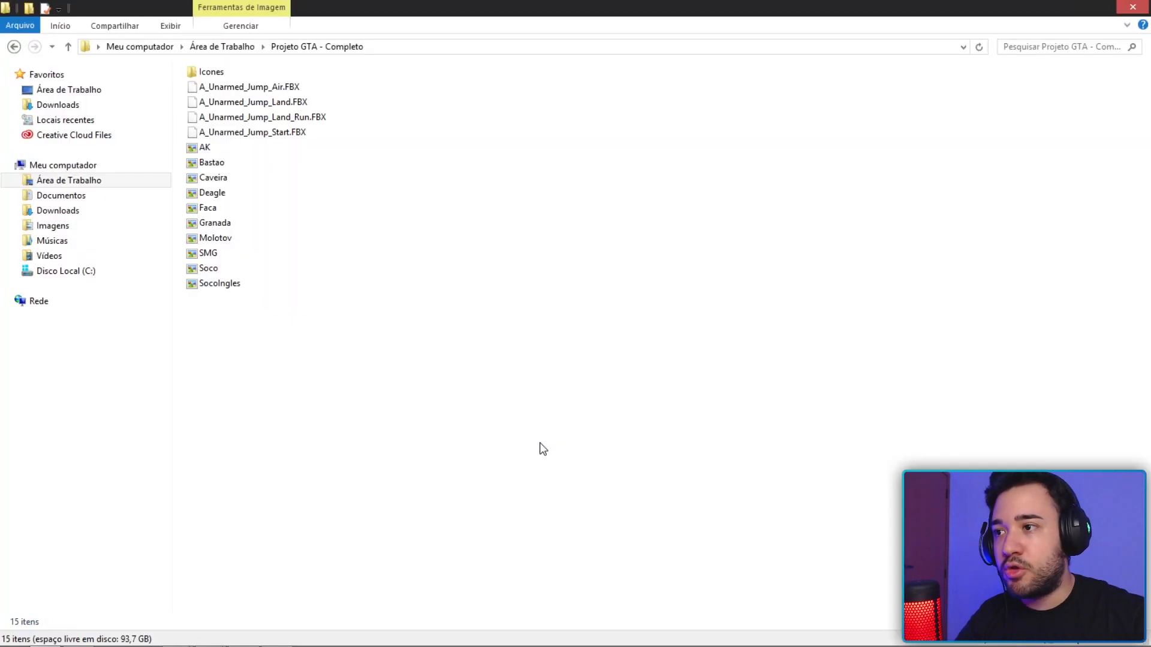
double_click(211, 78)
left_click(227, 132)
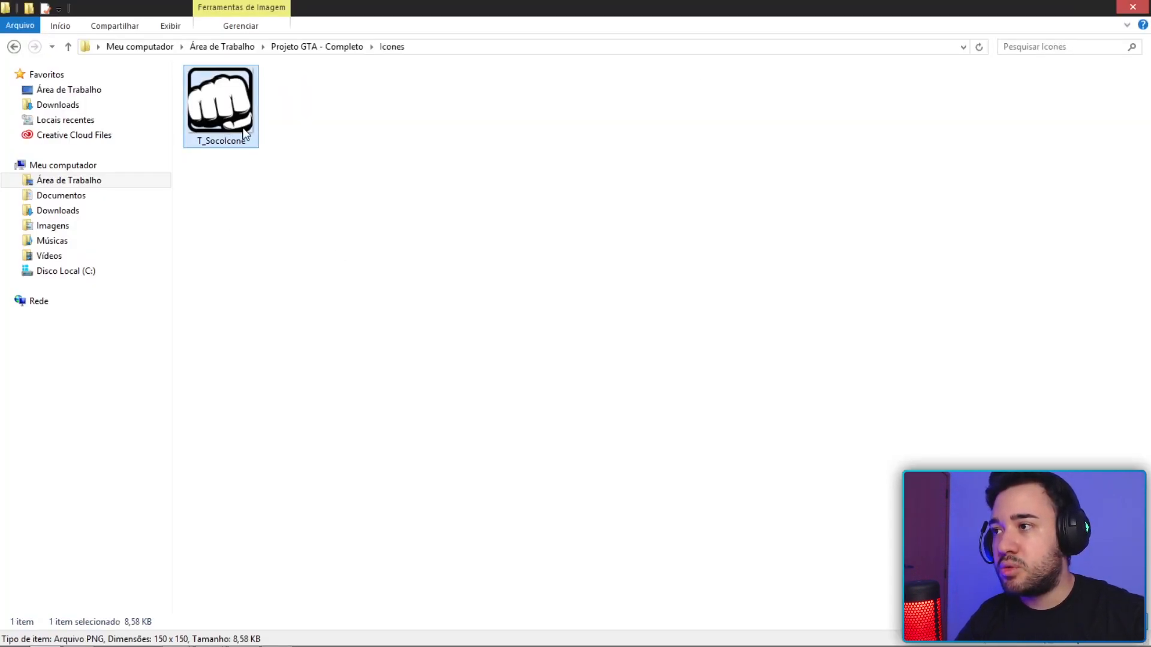
left_click_drag(245, 133, 231, 506)
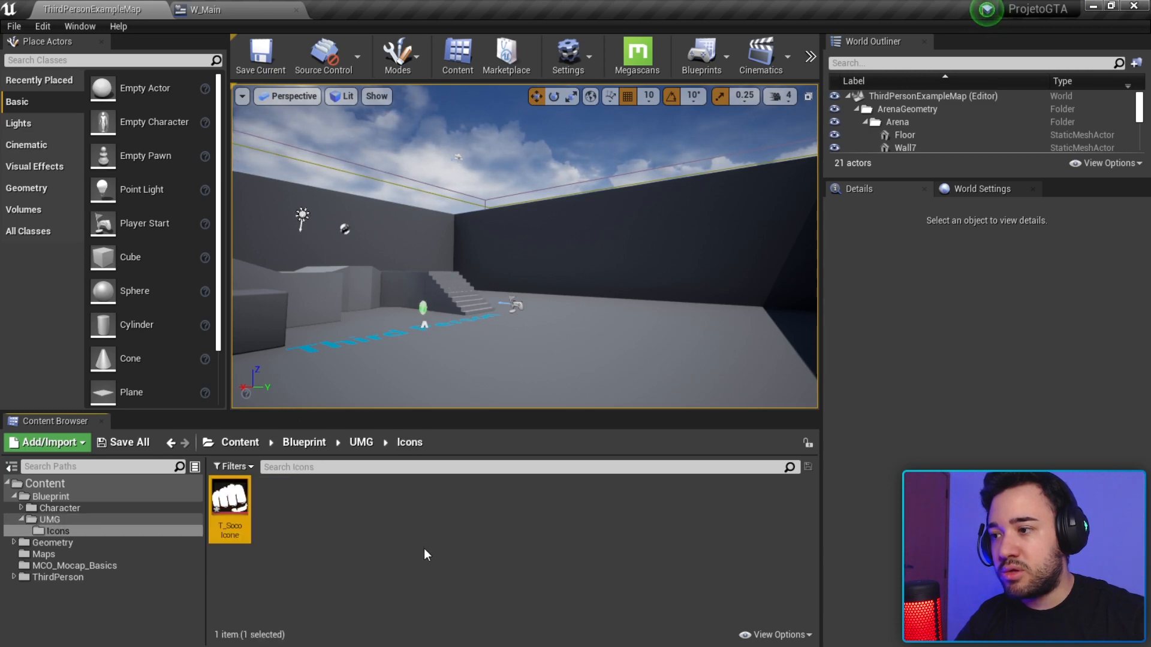
Open the imported T_SocoIcone texture for inspection and save the asset.
double_click(236, 504)
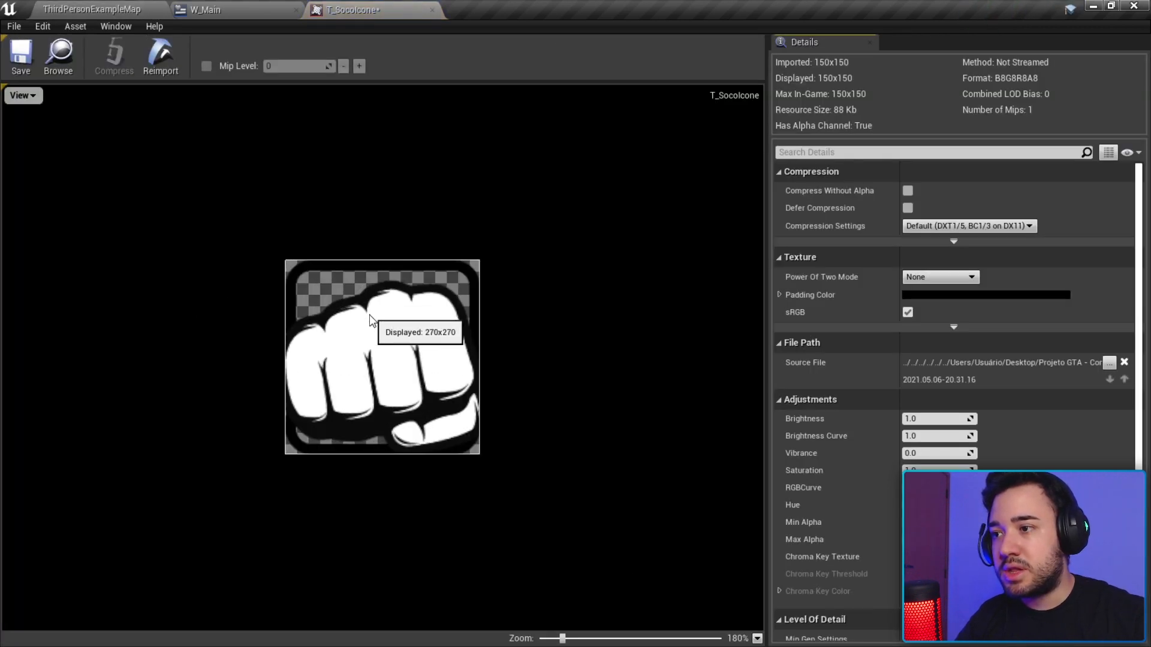
scroll(370, 321, "up", 2)
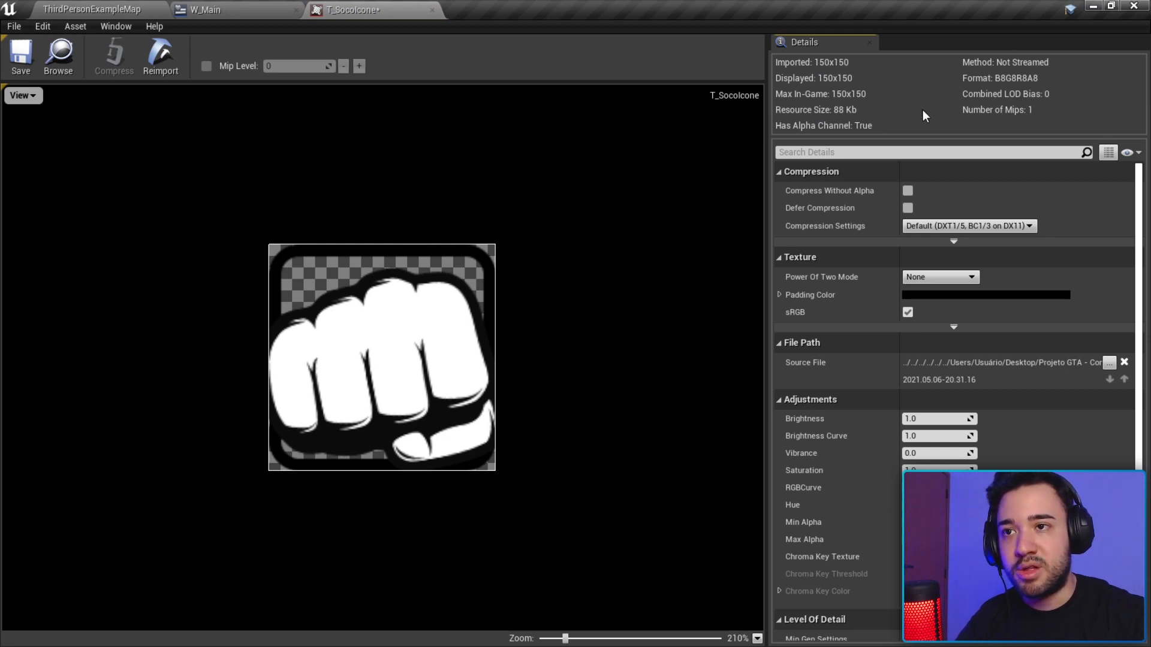
key("ctrl+s")
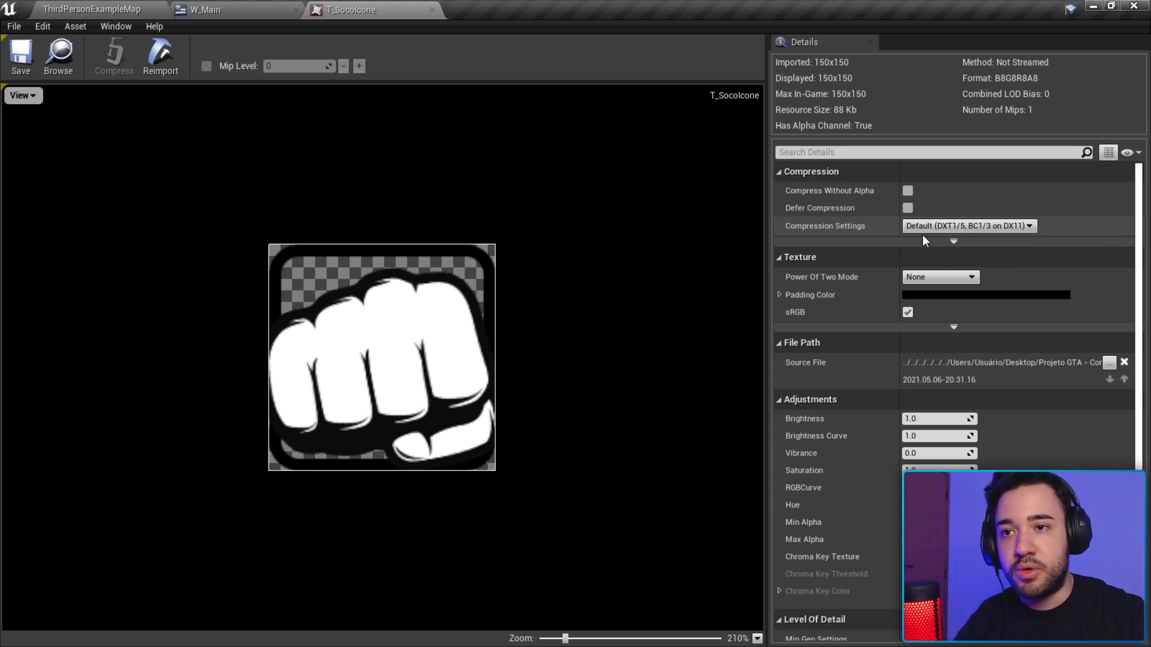
Set the texture's compression settings to UserInterface2D (RGBA).
left_click(1013, 226)
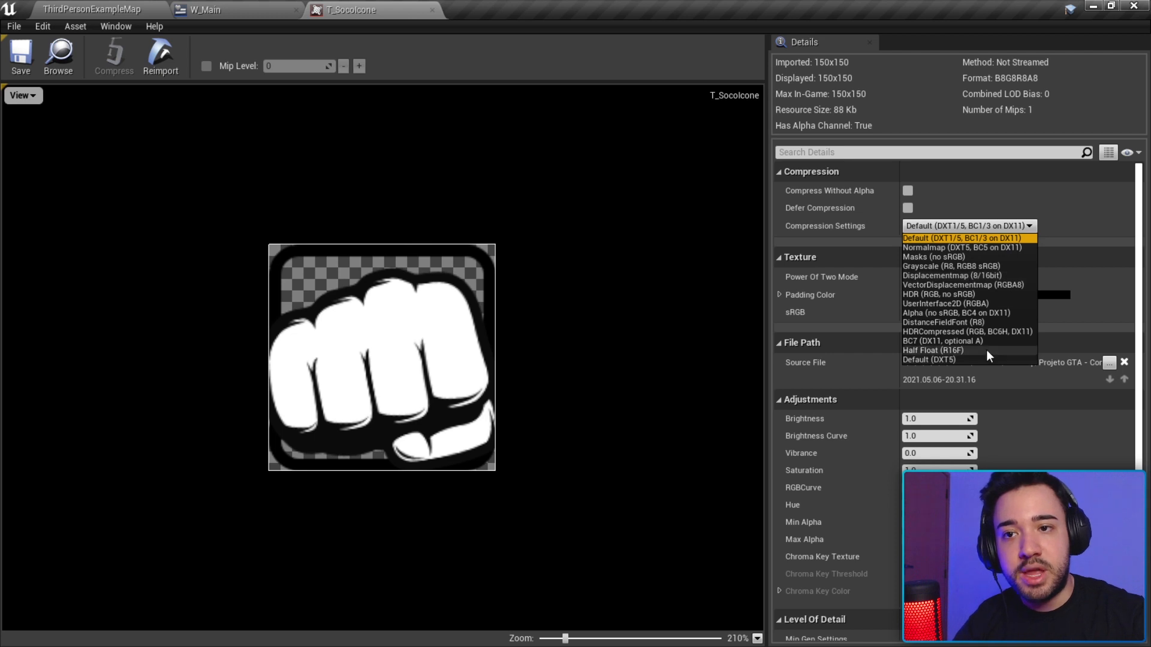
left_click(938, 303)
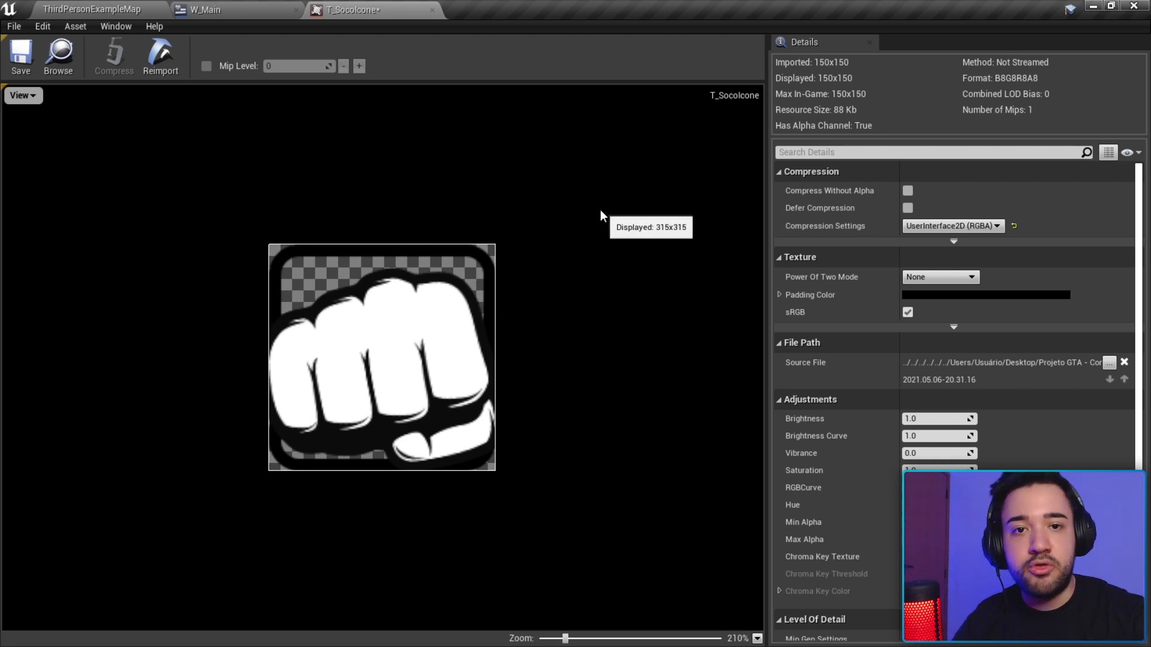
left_click(935, 225)
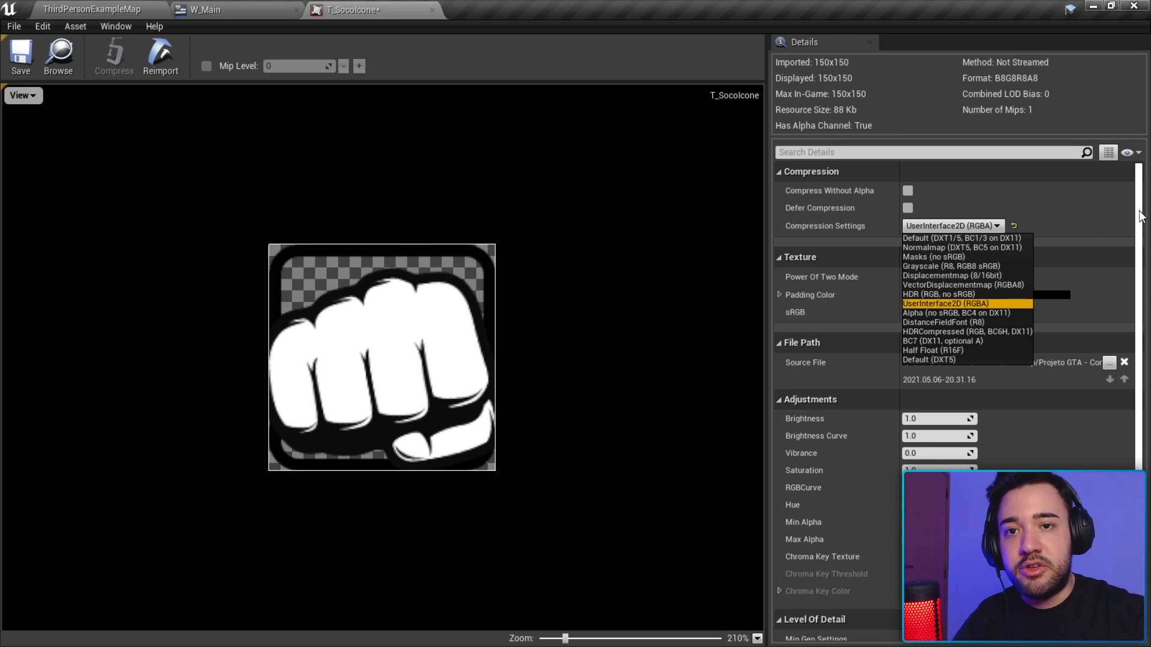
left_click_drag(1139, 211, 1145, 322)
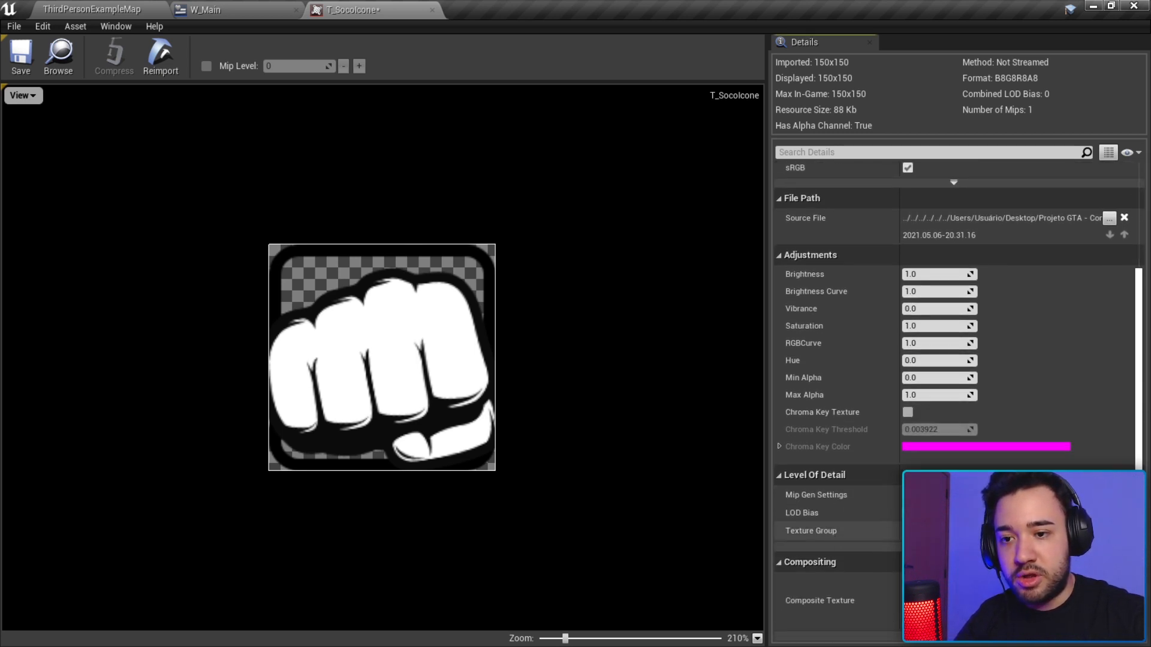
Set the fist texture's Texture Group to UI, save the asset, and close its editor.
left_click(950, 530)
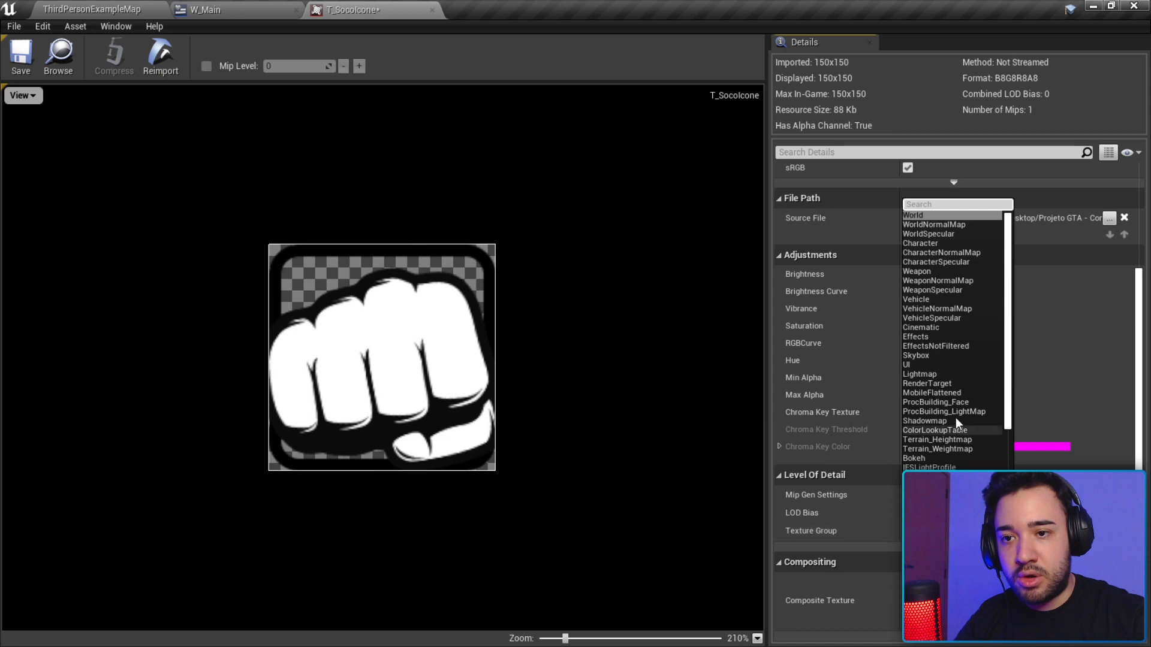
left_click(916, 364)
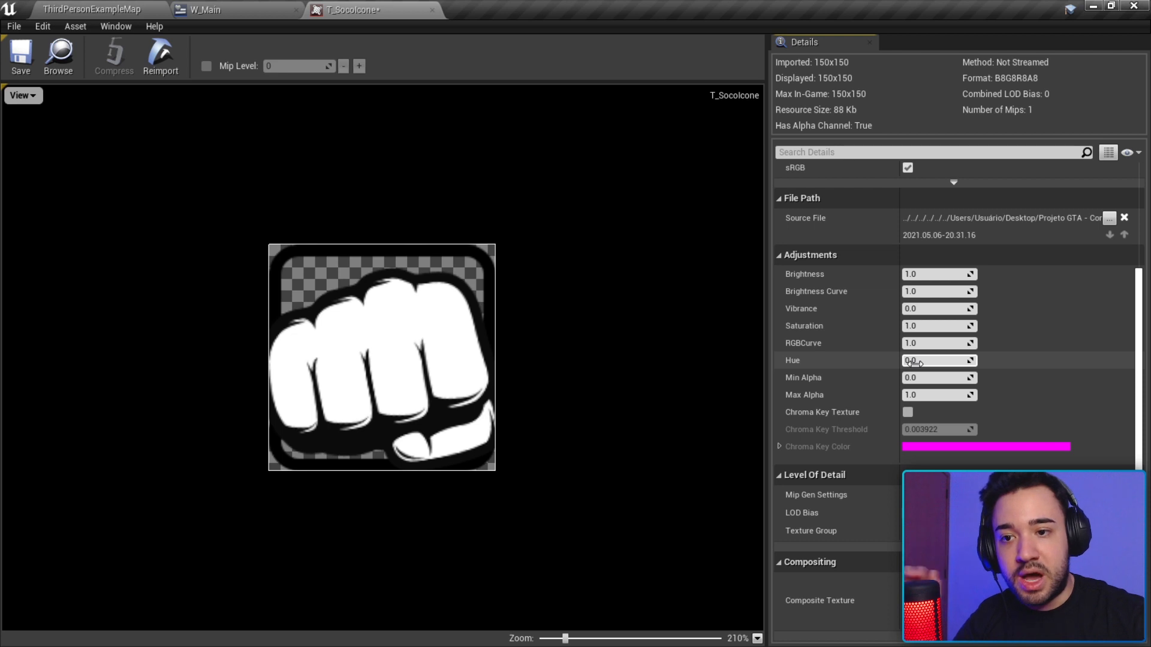
left_click(13, 75)
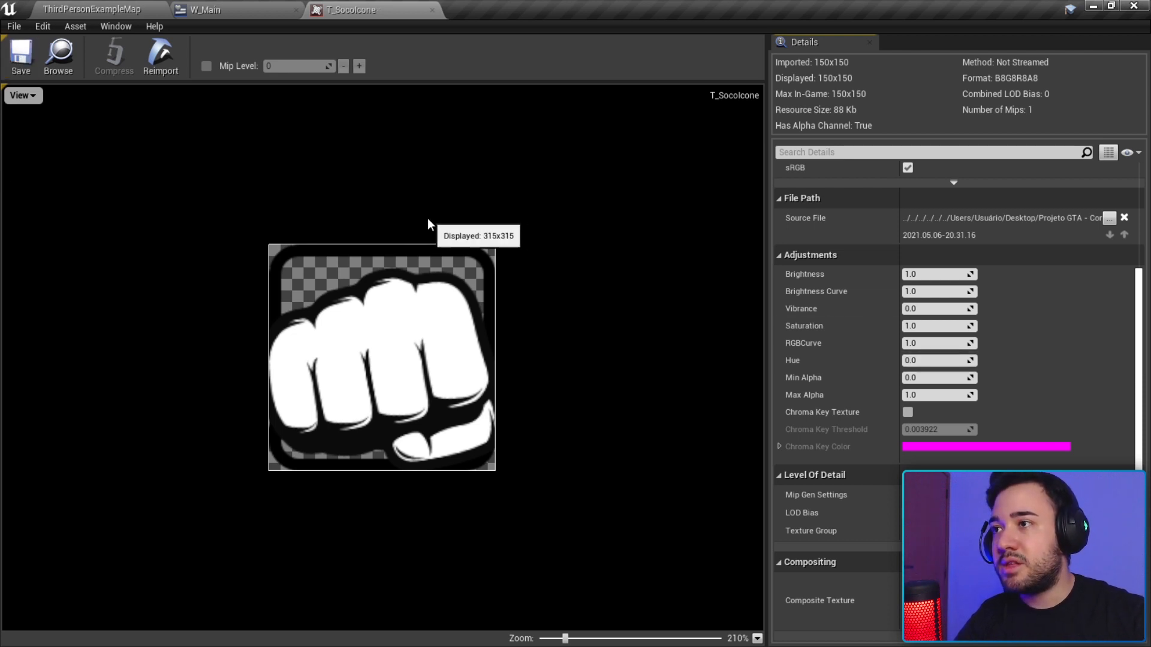
left_click(432, 10)
Assign T_SocoIcone as the brush image of the Icone element in the W_Main widget, and compile and save the widget.
left_click(91, 9)
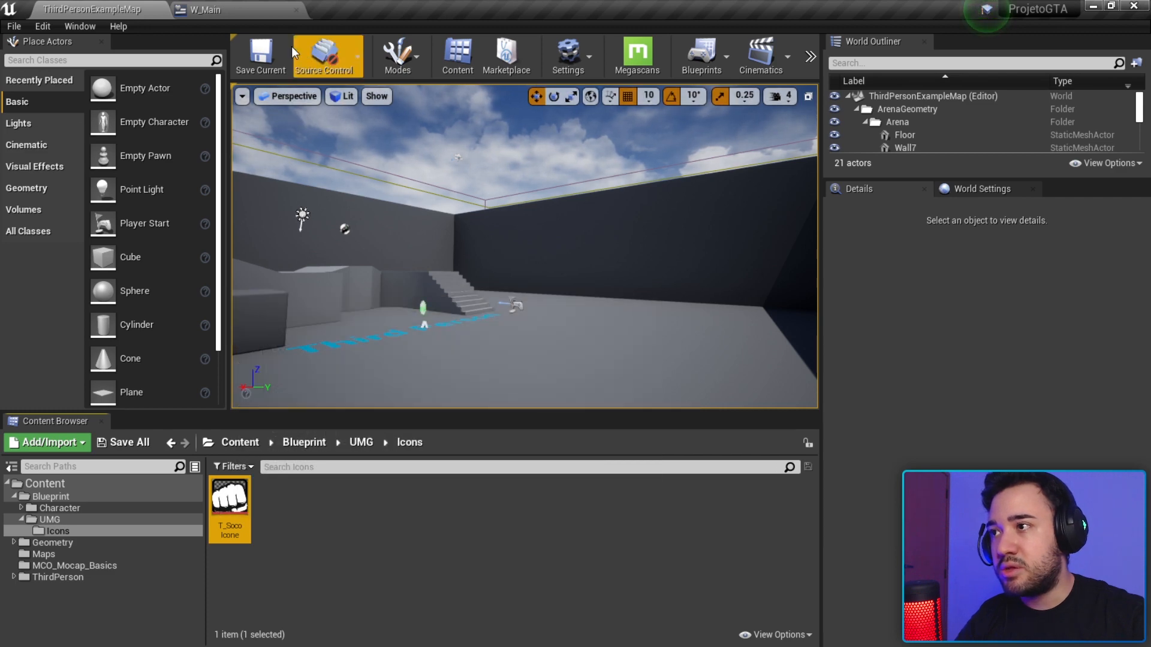
left_click(239, 12)
right_click_drag(400, 201, 486, 233)
mouse_move(437, 275)
left_mouse_down()
mouse_move(451, 288)
mouse_move(443, 280)
left_mouse_up()
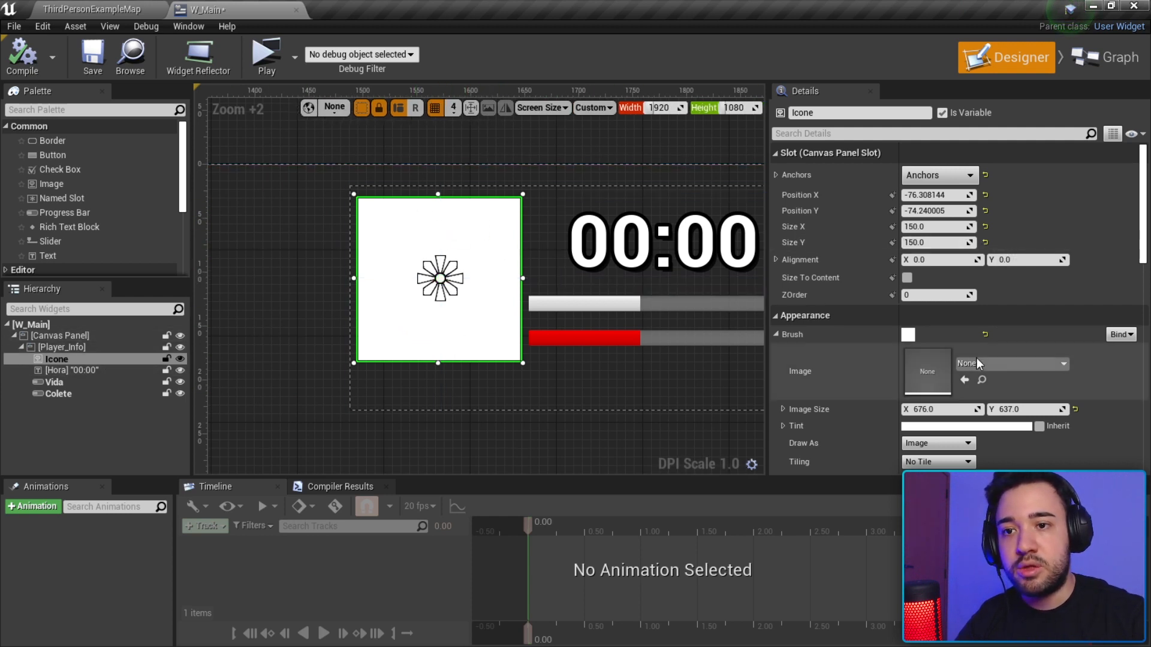
left_click(779, 336)
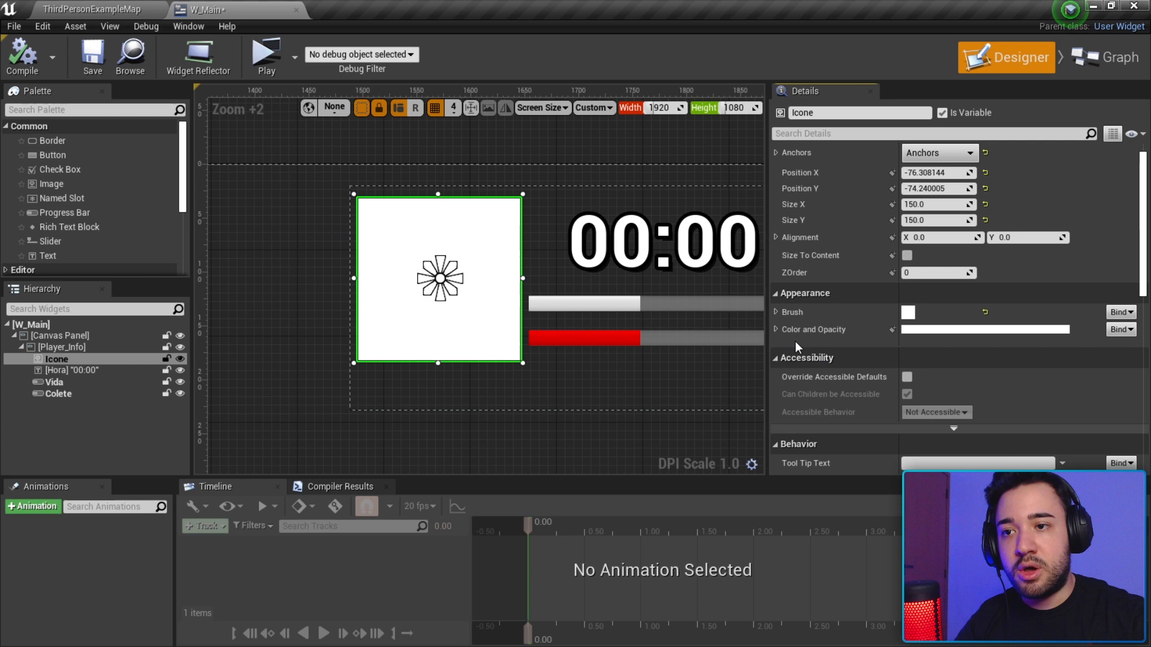
left_click(775, 312)
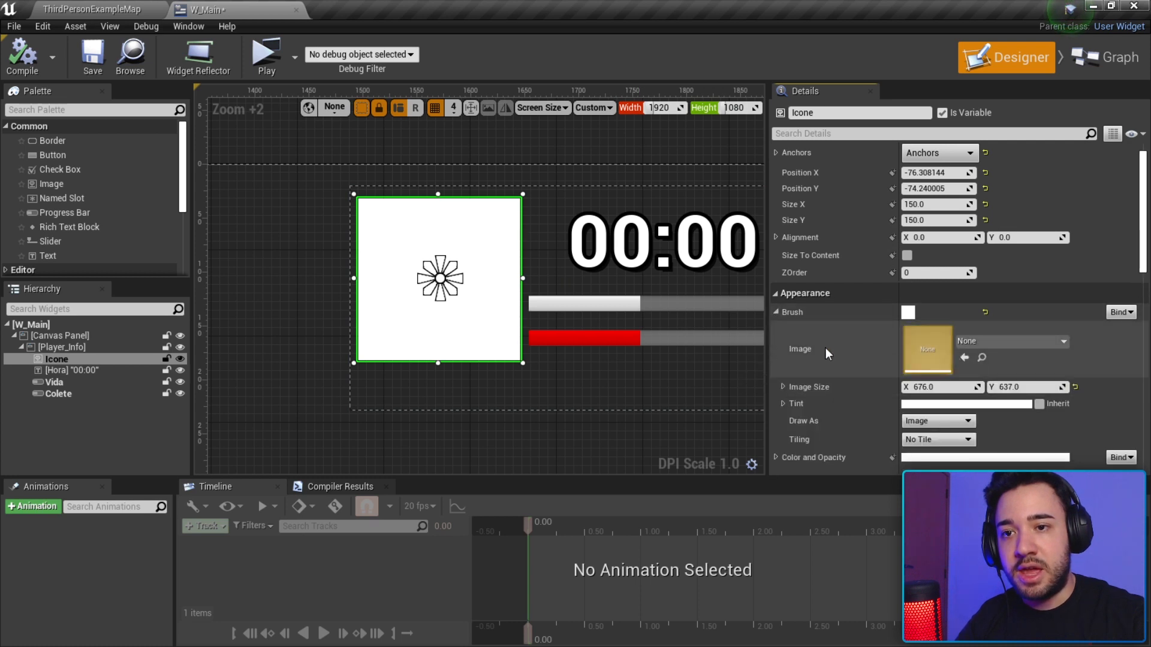
left_click(965, 358)
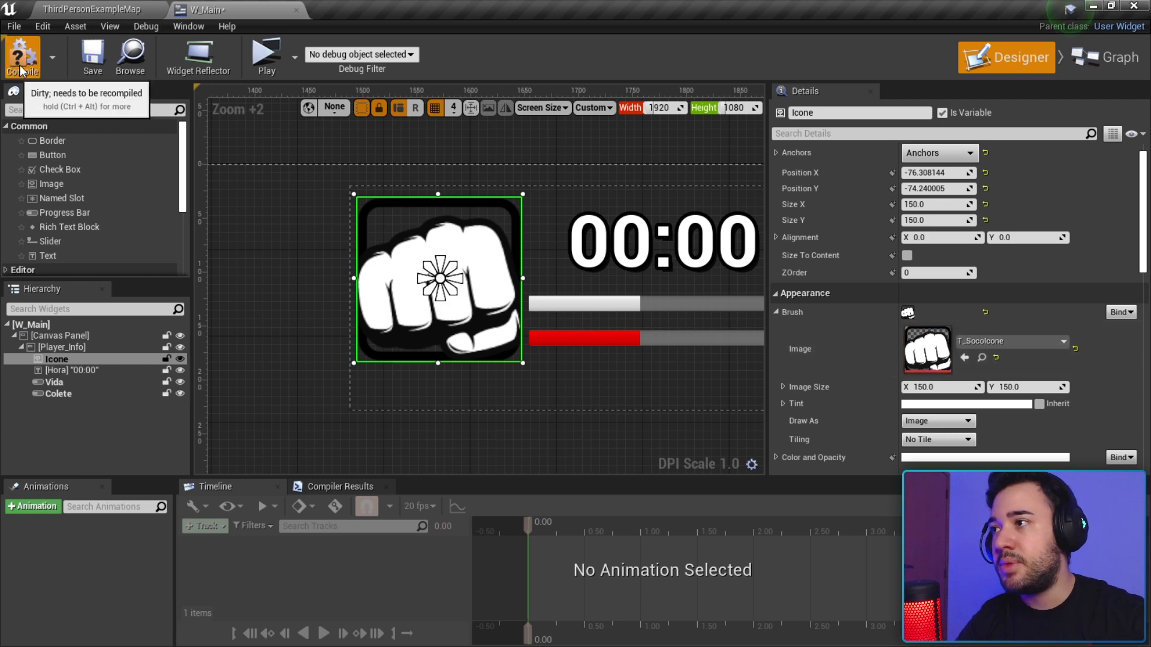
left_click(102, 9)
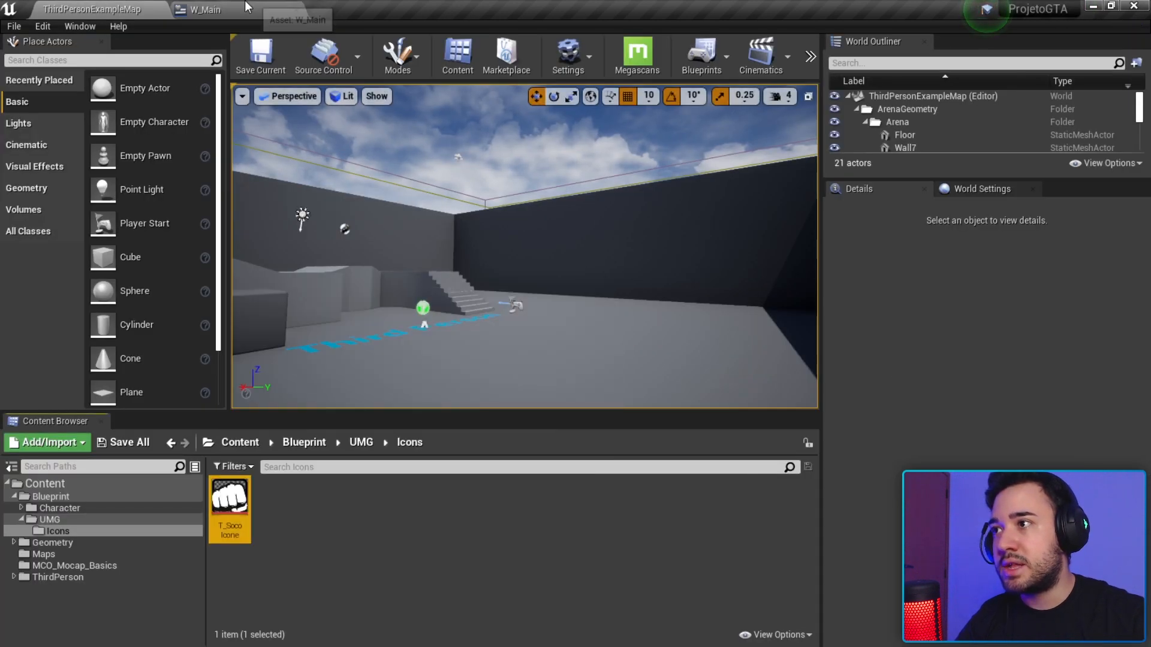
left_click(240, 8)
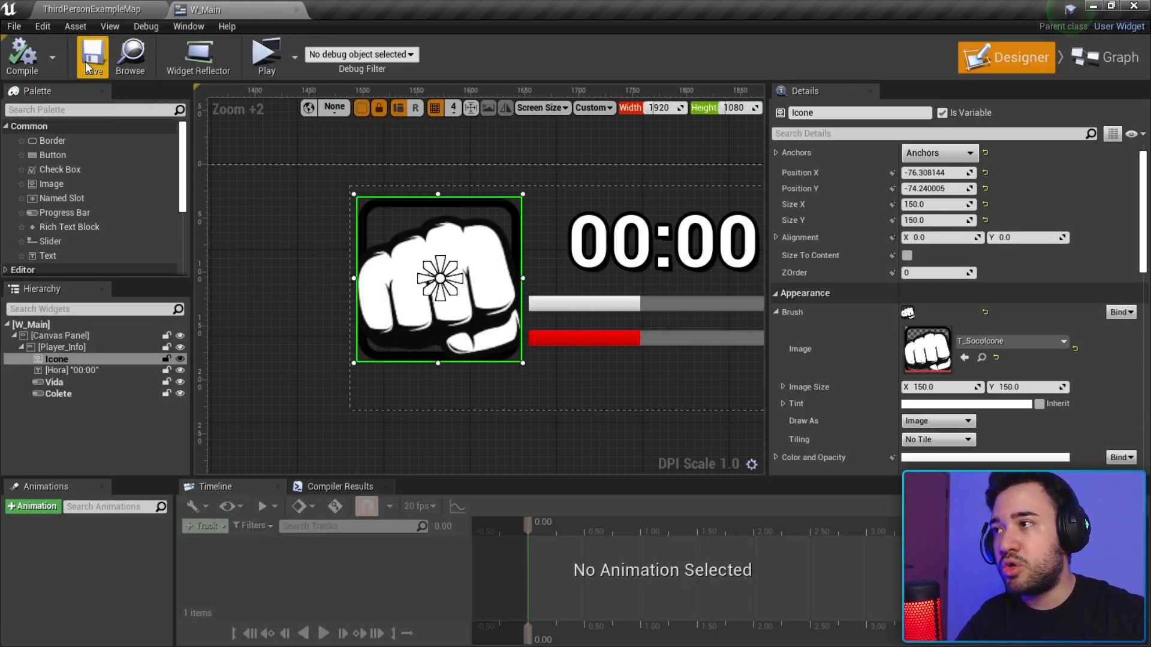
Play the game preview, run and jump around the level to check the fist icon in the HUD, and exit the preview.
left_click(266, 55)
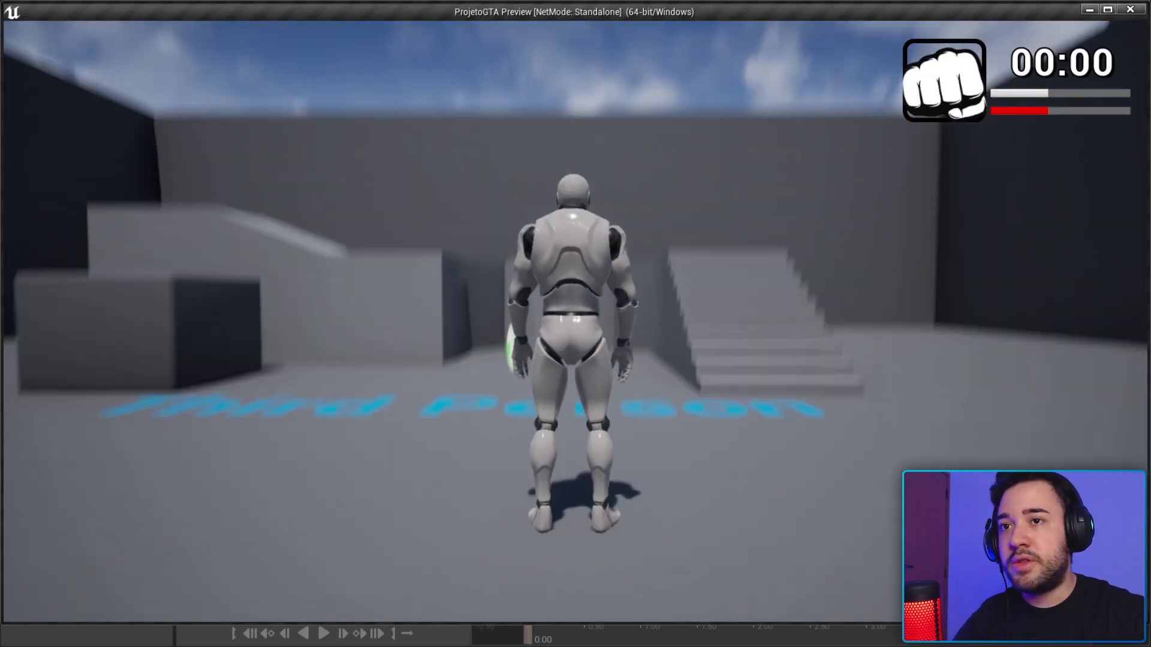
key("w")
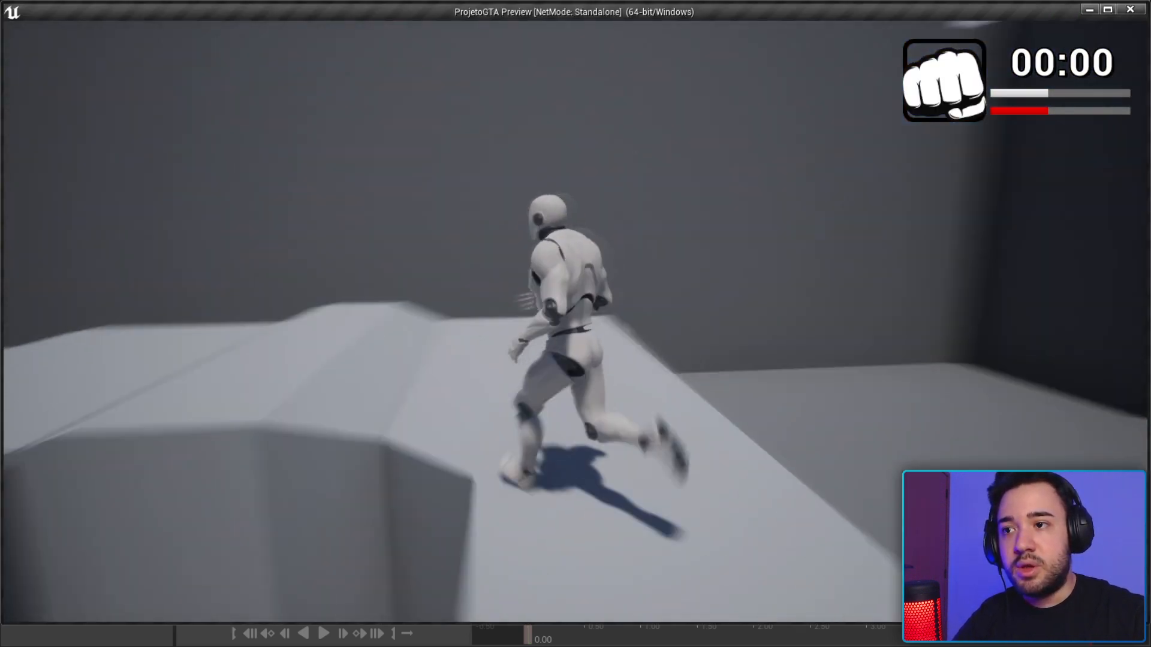
key("w")
key("space")
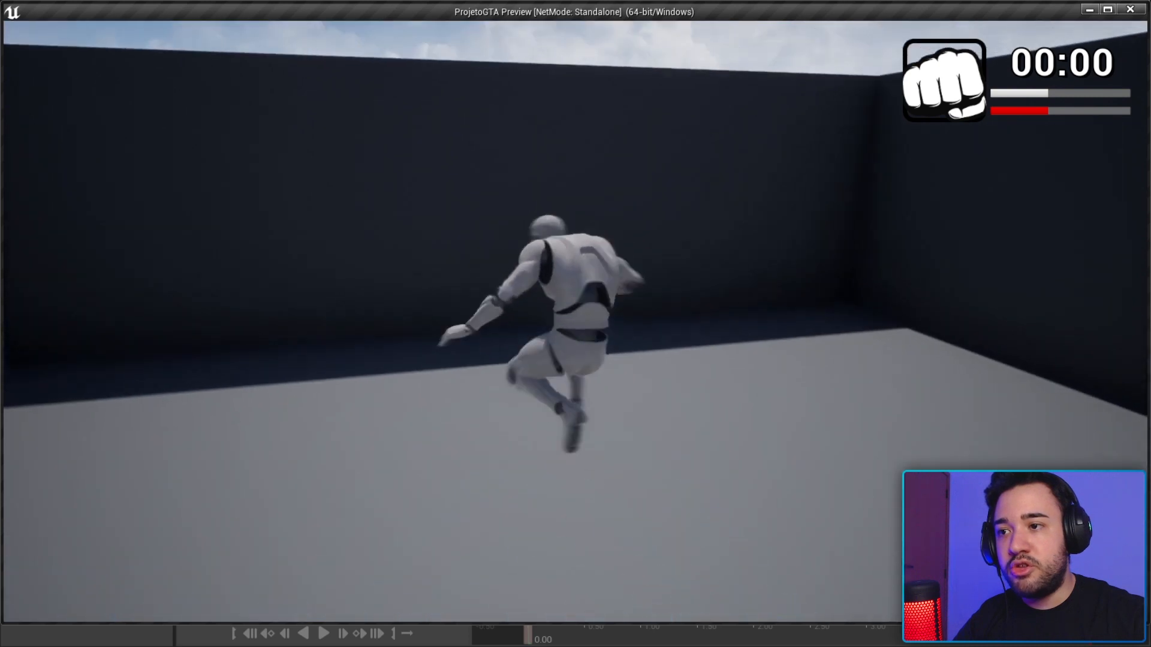
key("w")
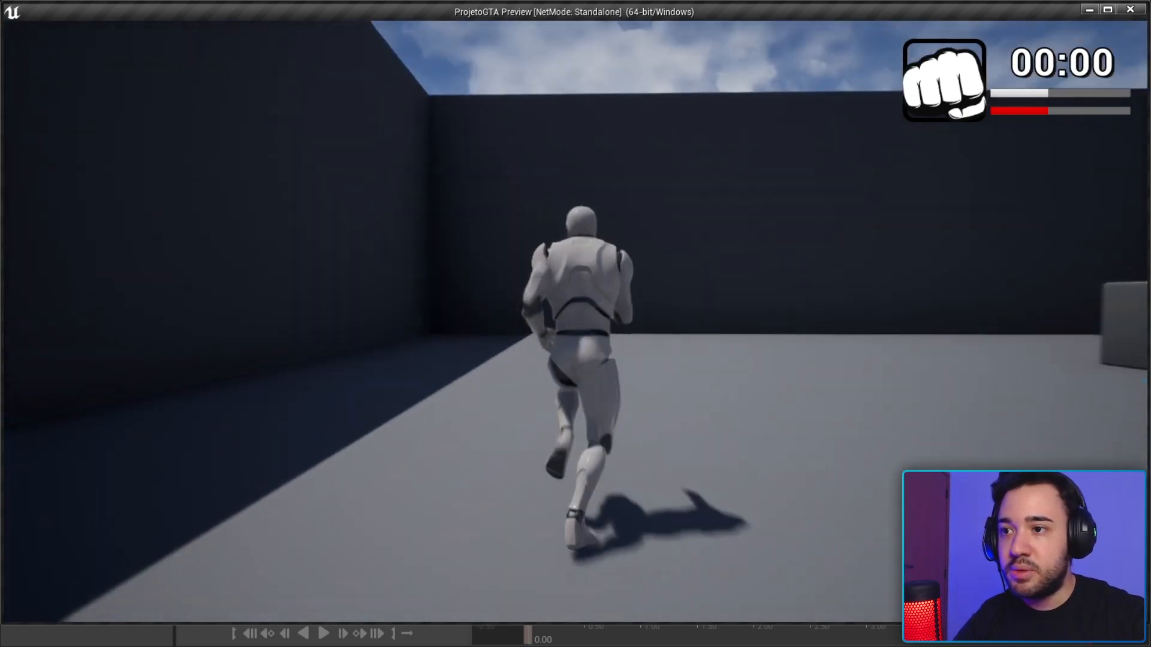
key("w")
key("space")
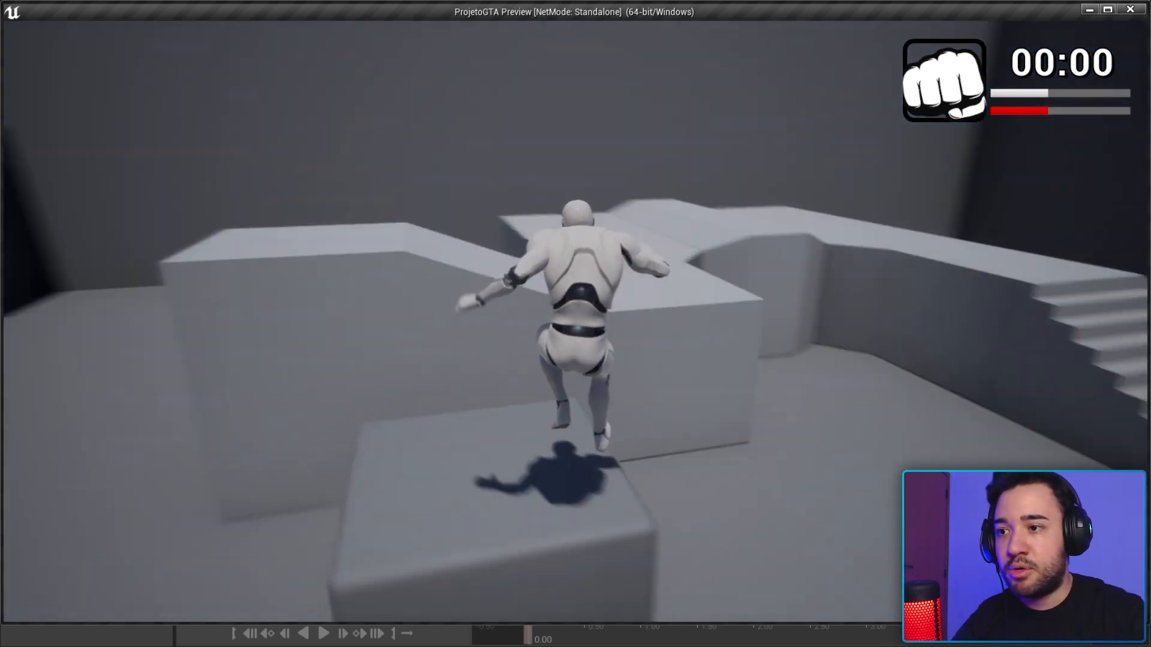
key("w")
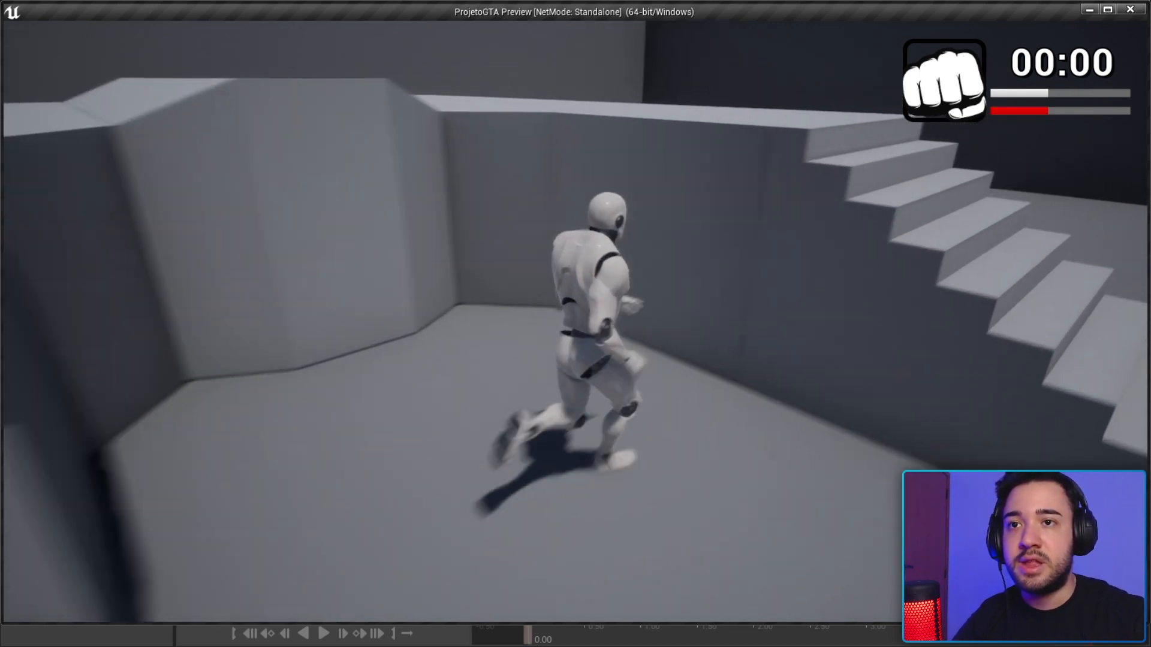
key("w")
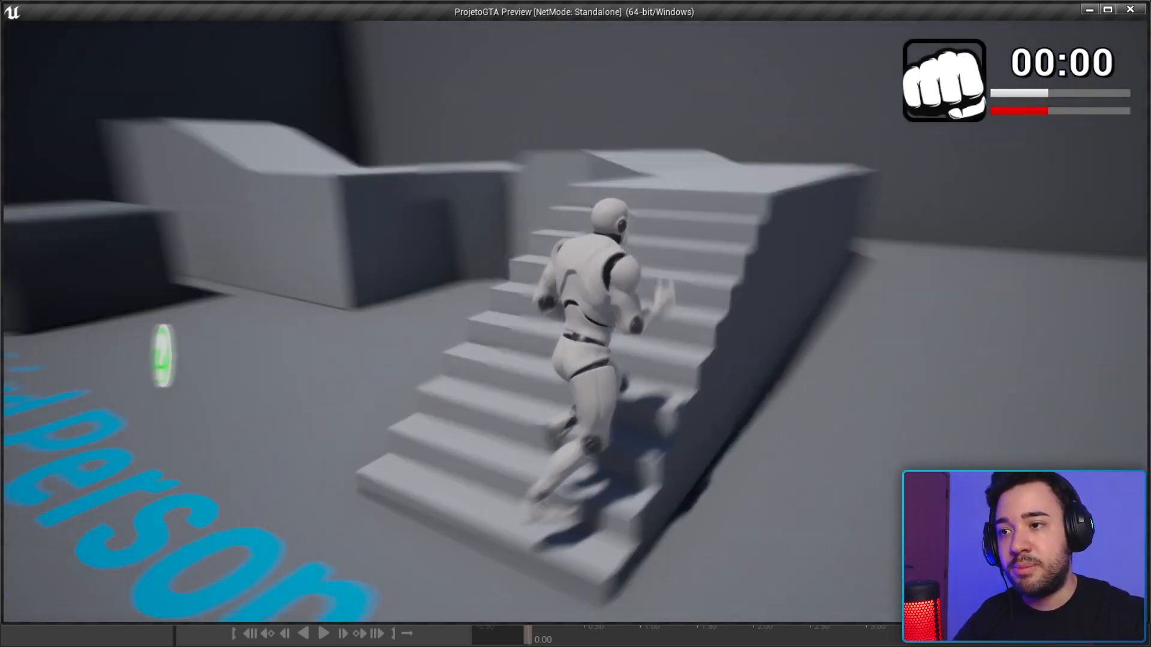
key("w")
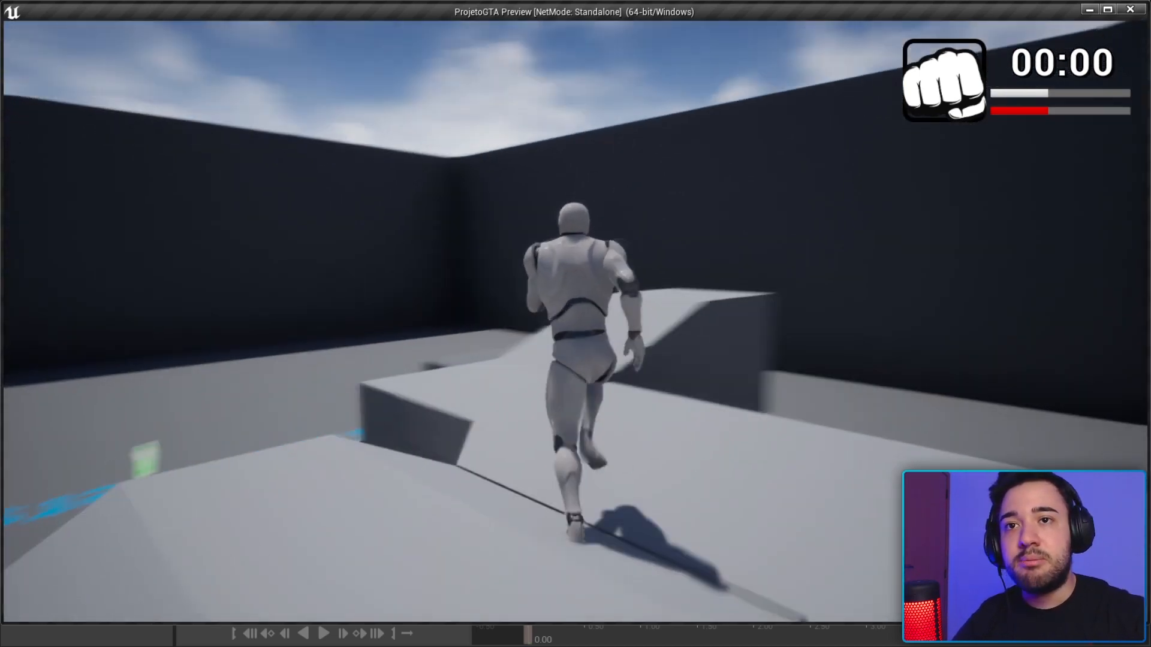
key("Escape")
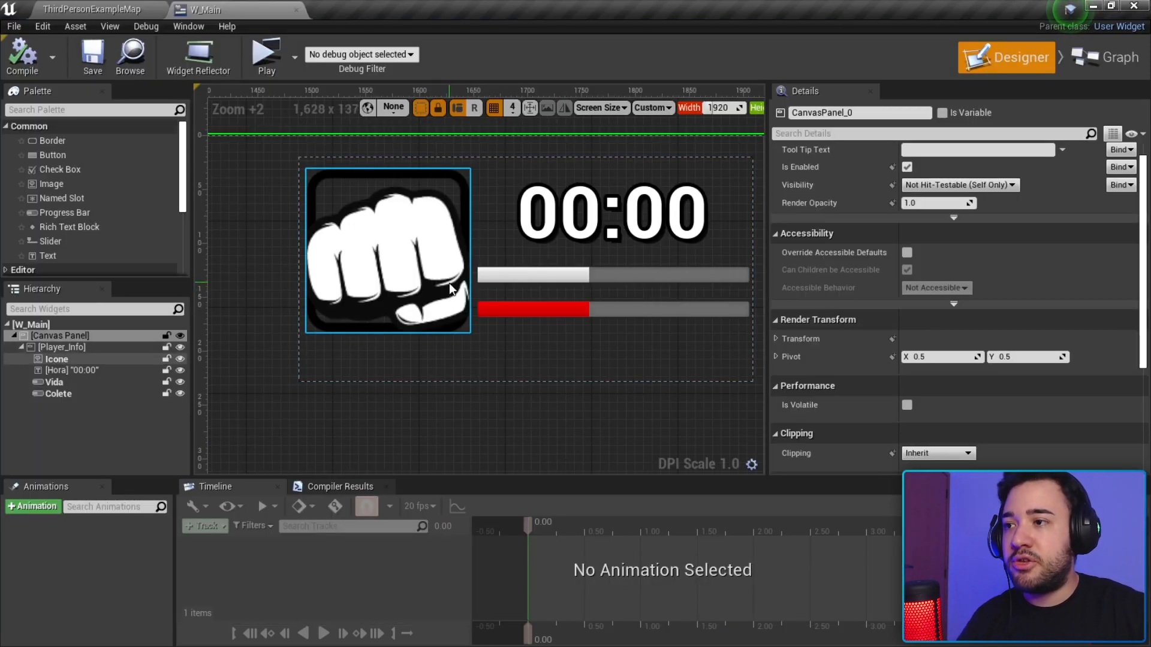
Examine the Player_Info panel in the W_Main layout, selecting the Vida and Colete progress bars in turn to review them.
right_click_drag(439, 274, 410, 269)
left_click(473, 354)
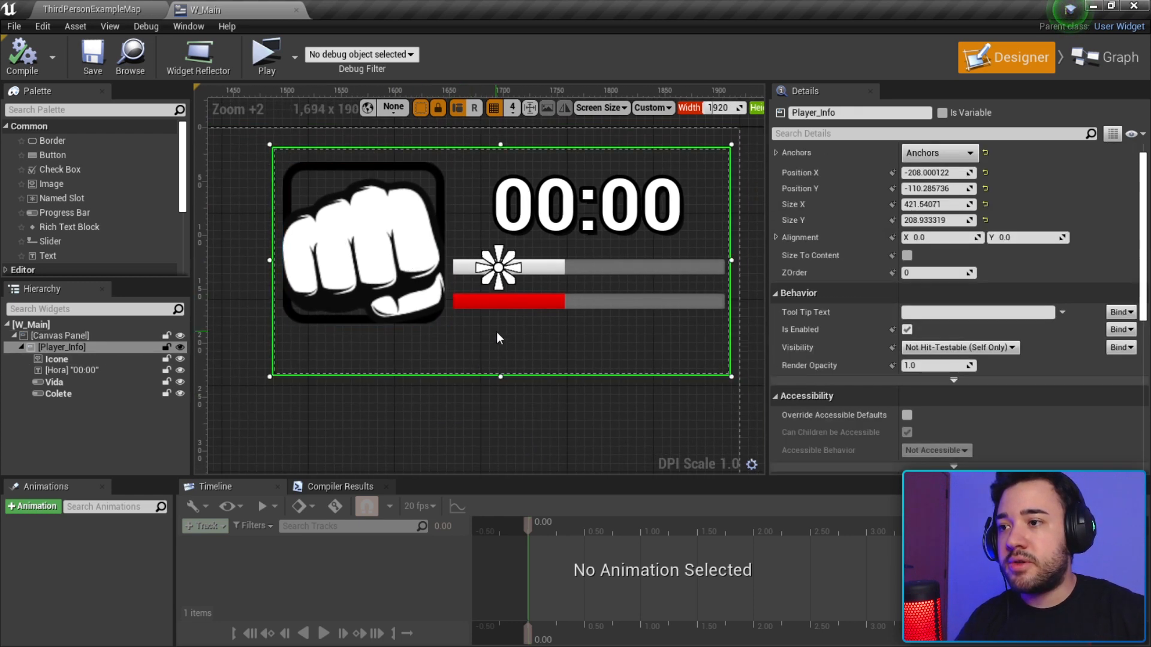
left_click(517, 435)
left_click(542, 298)
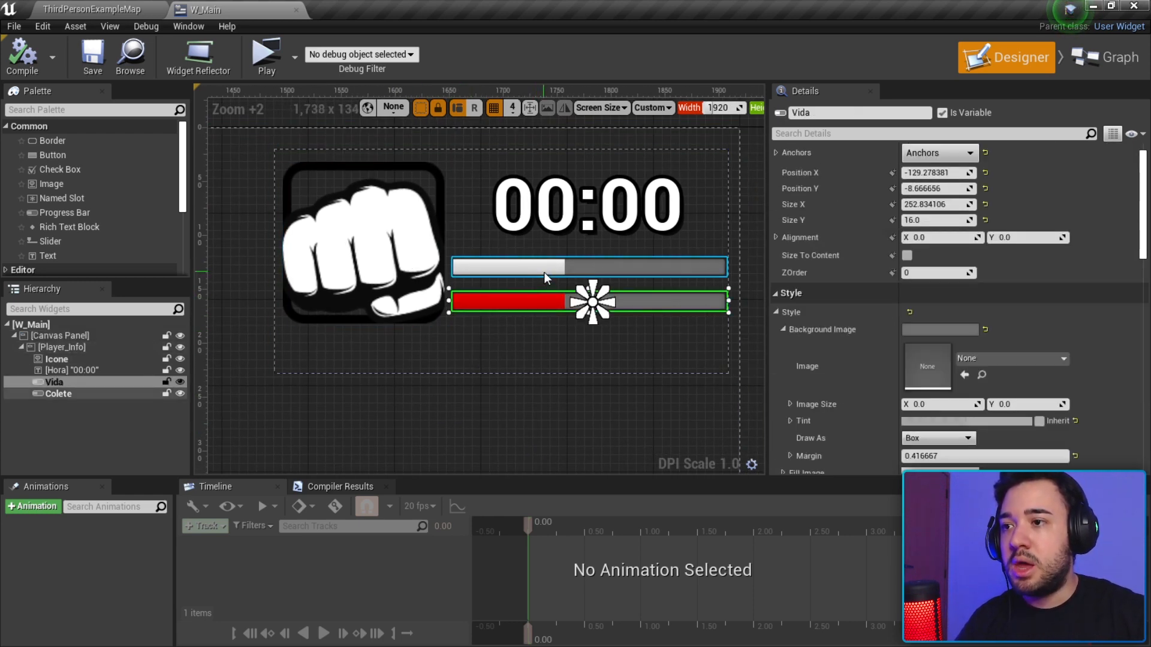
left_click(544, 272)
left_click(539, 297)
left_click(530, 275)
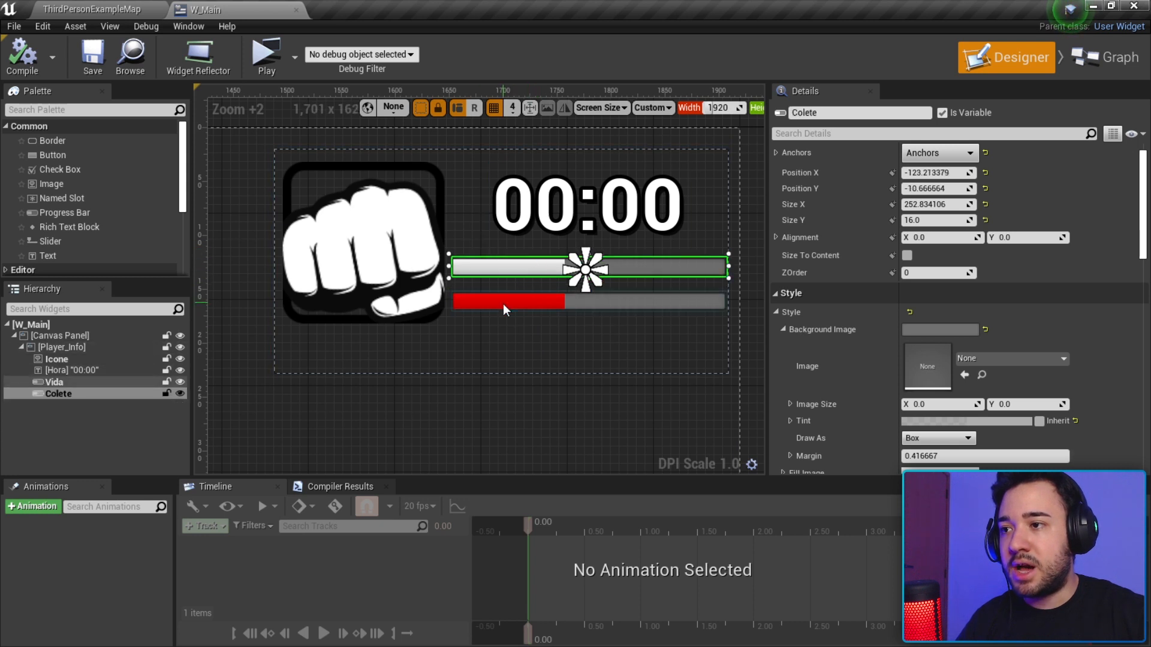
left_click(486, 420)
mouse_move(485, 395)
right_mouse_down()
mouse_move(518, 359)
mouse_move(474, 393)
right_mouse_up()
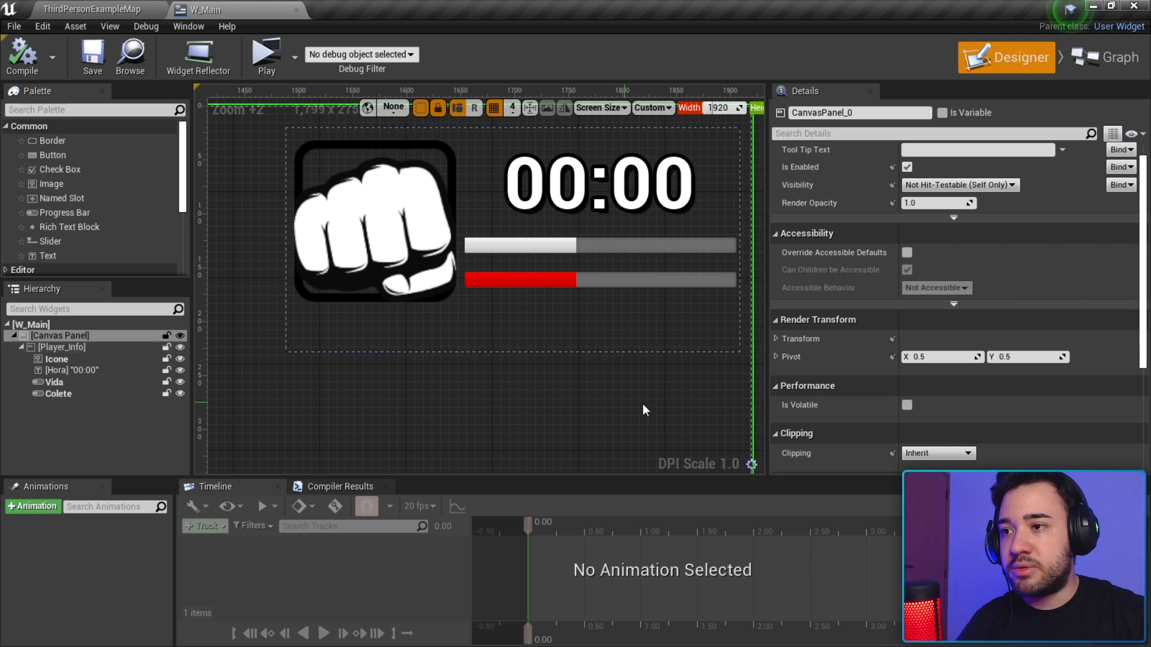
mouse_move(643, 405)
right_mouse_down()
mouse_move(642, 416)
mouse_move(662, 399)
right_mouse_up()
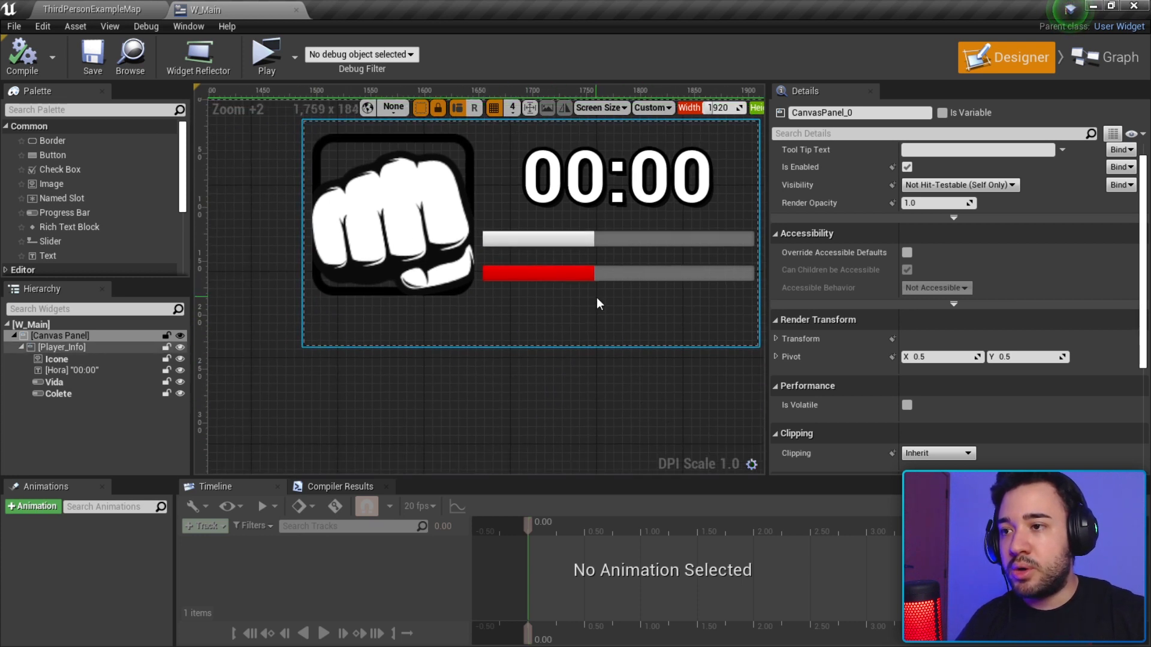
left_click(559, 279)
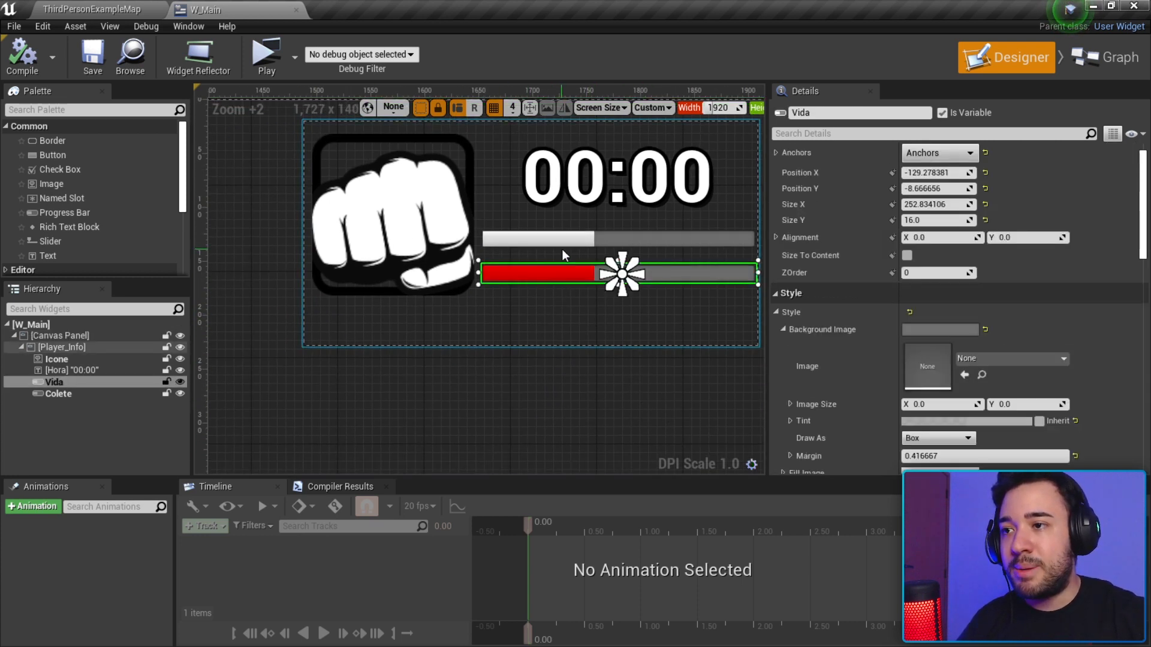
left_click(548, 243)
left_click(575, 277)
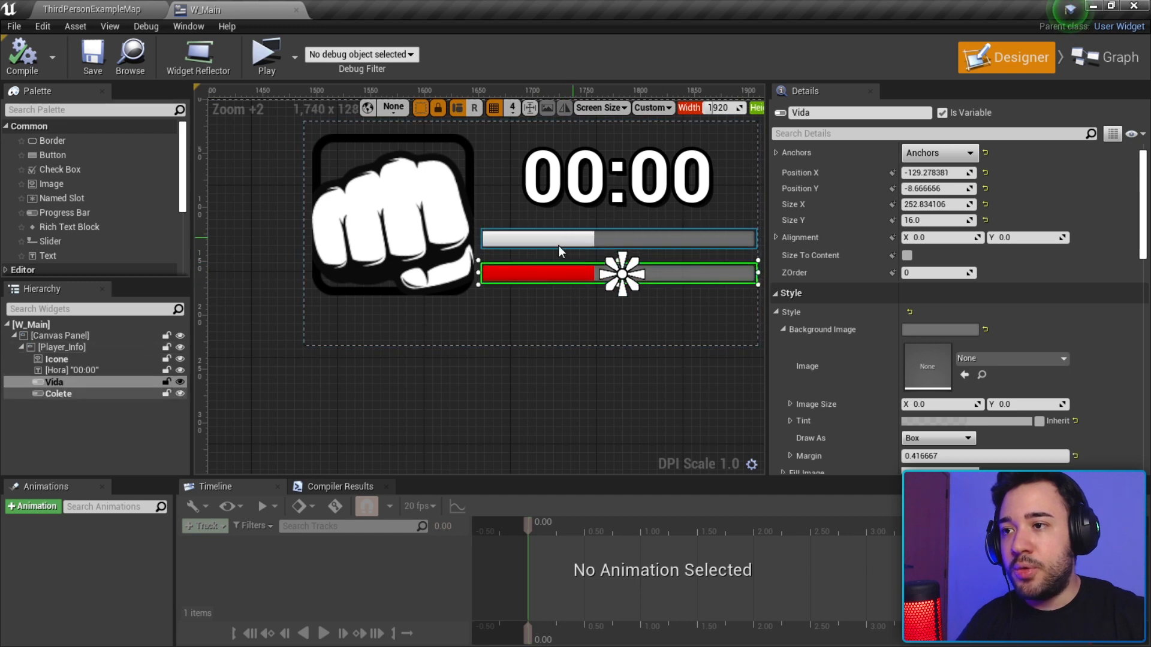
left_click(564, 234)
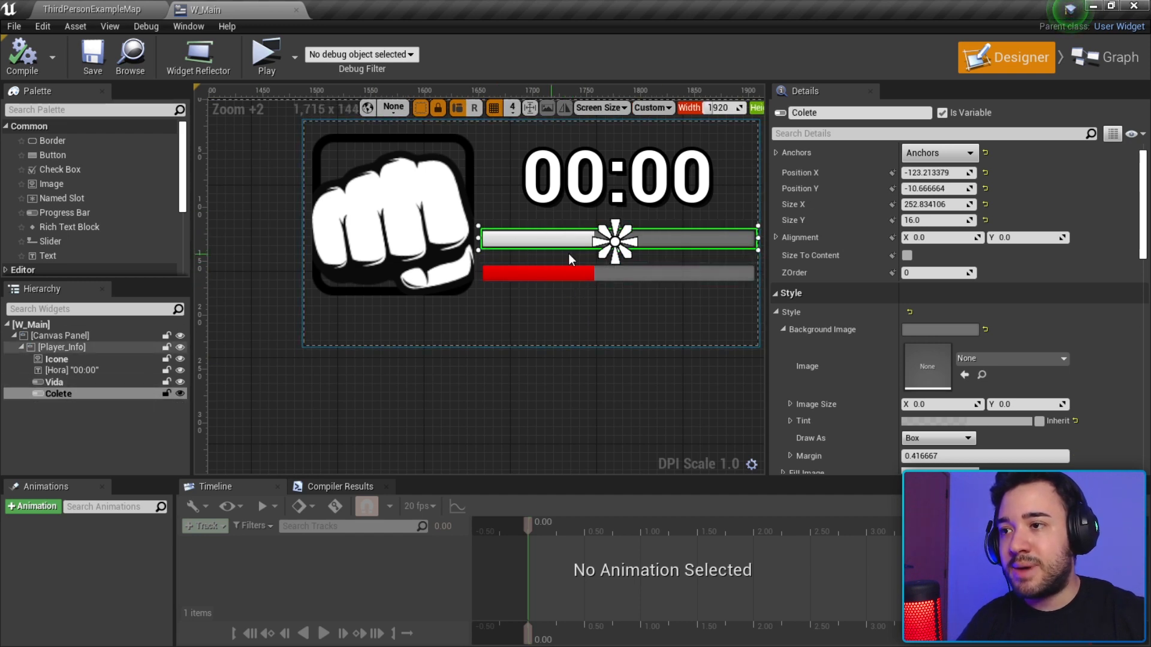
Run the game preview and move the character around the level to examine the player HUD during play.
left_click(266, 55)
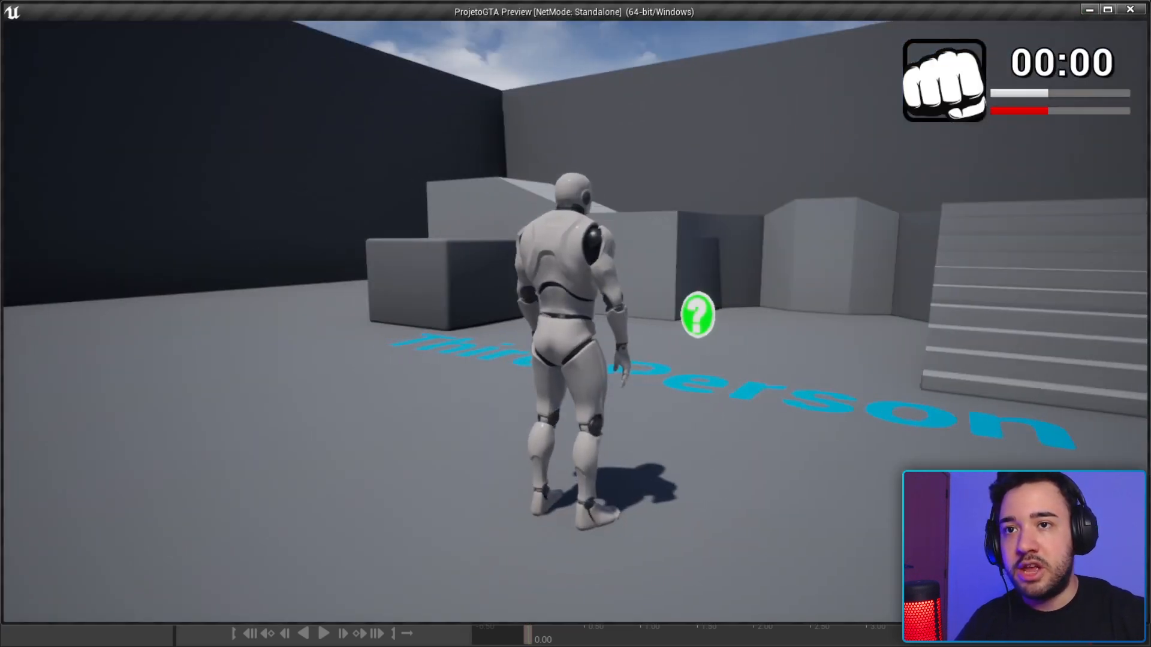
key("w")
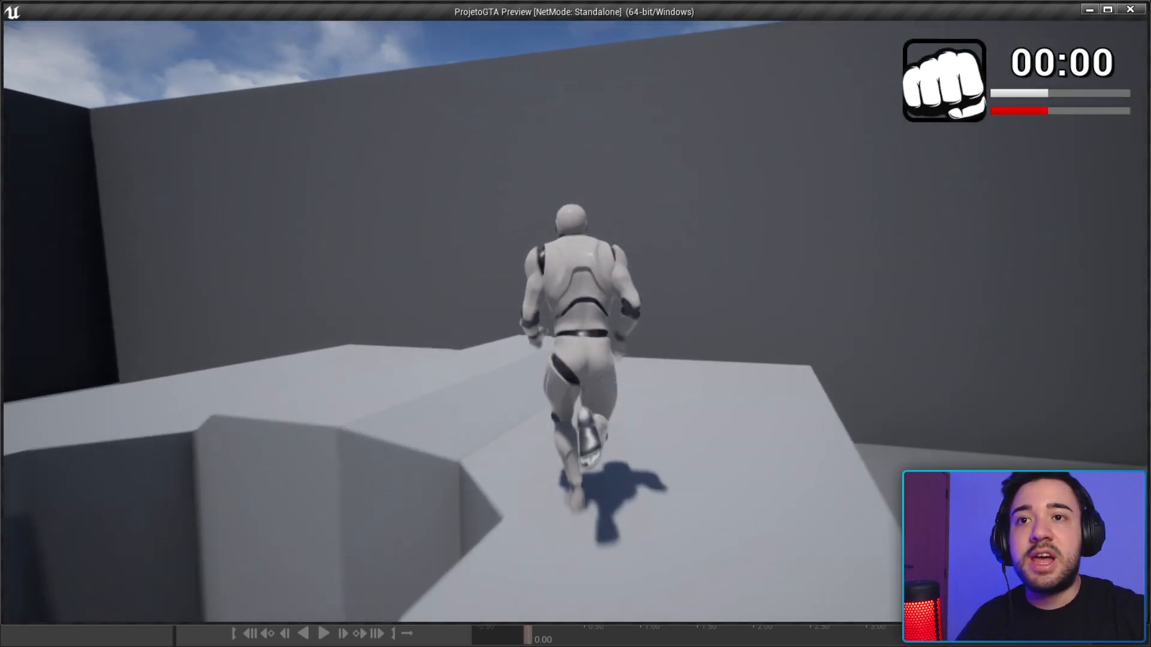
key("a")
key("w")
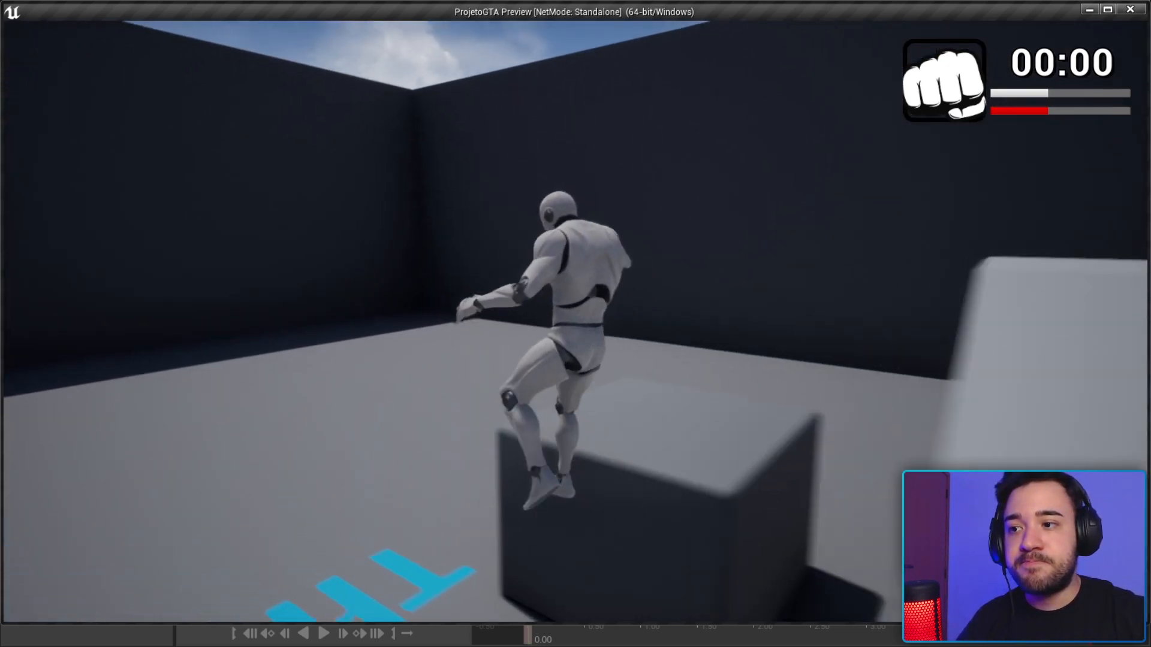
key("w")
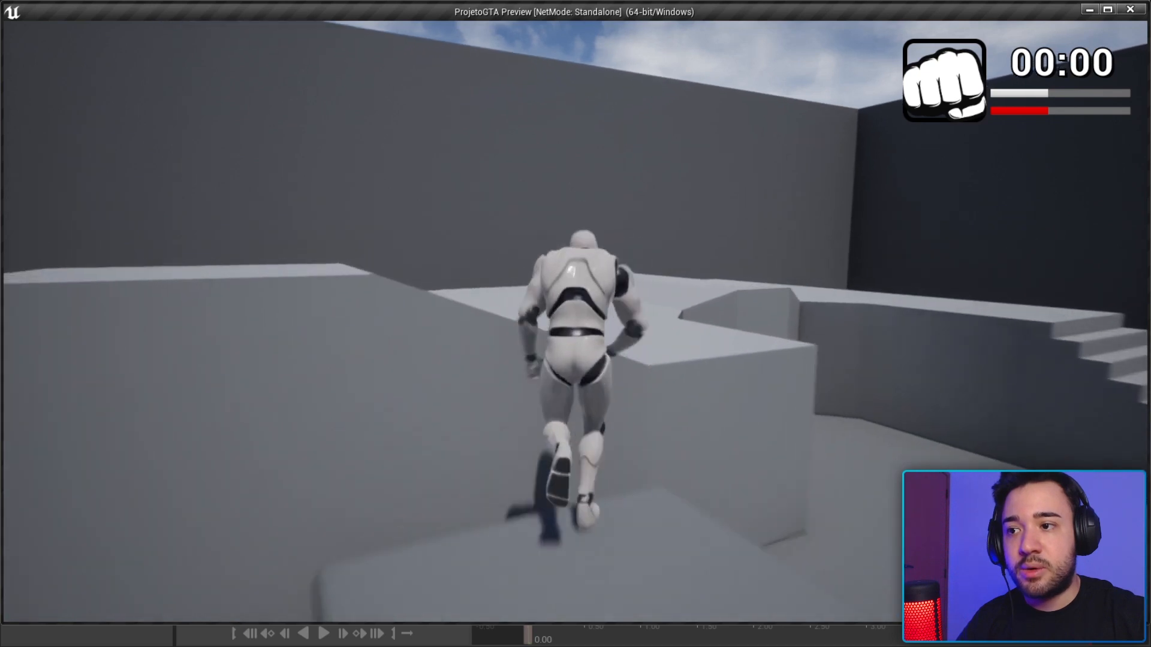
key("w")
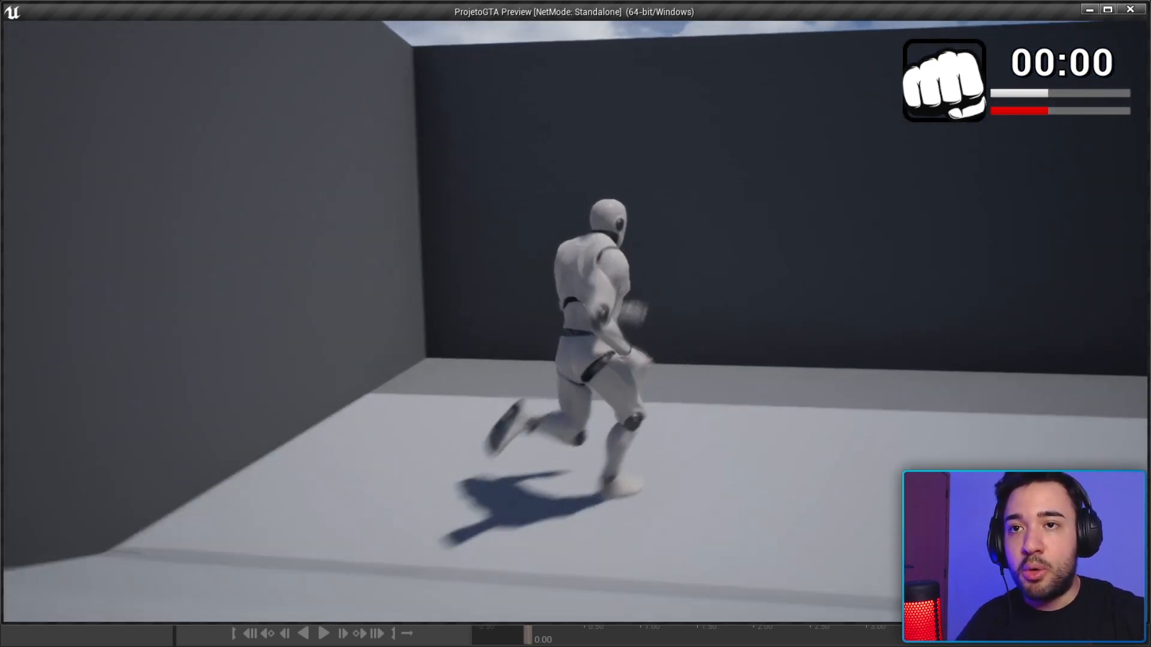
key("w")
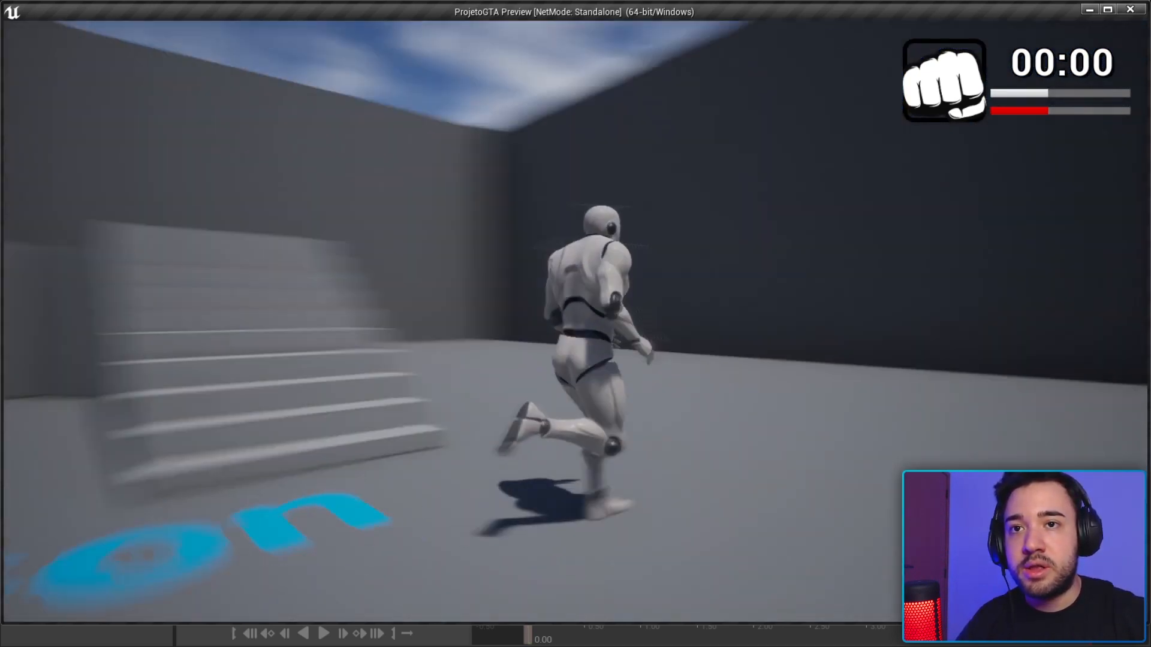
key("w")
key("a")
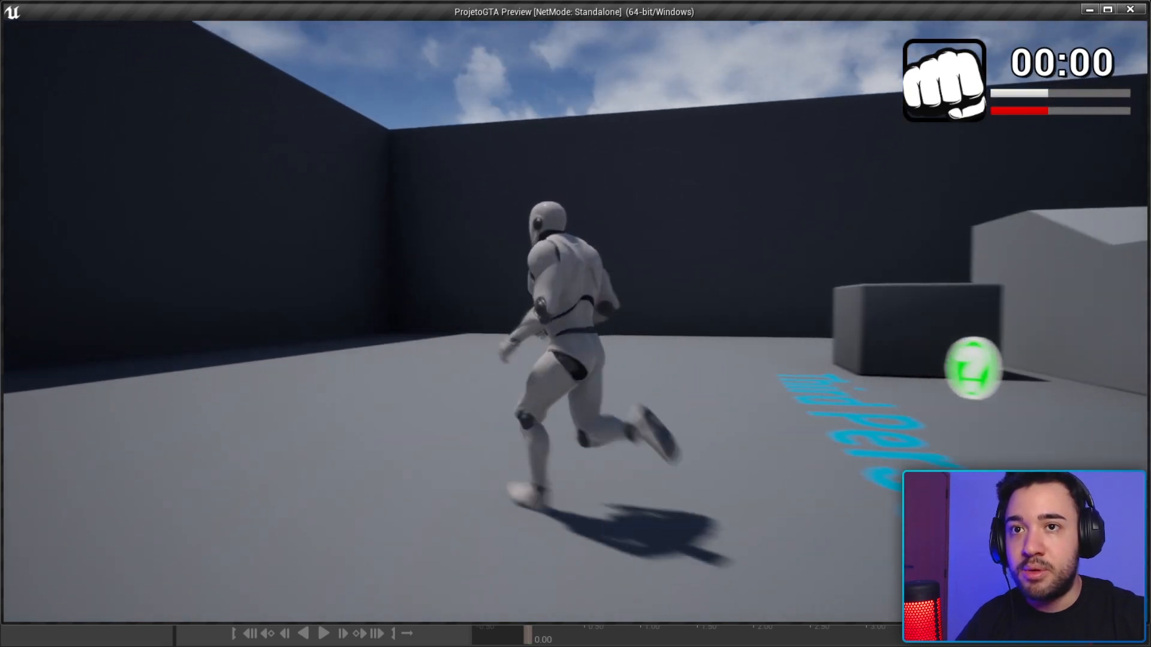
key("w")
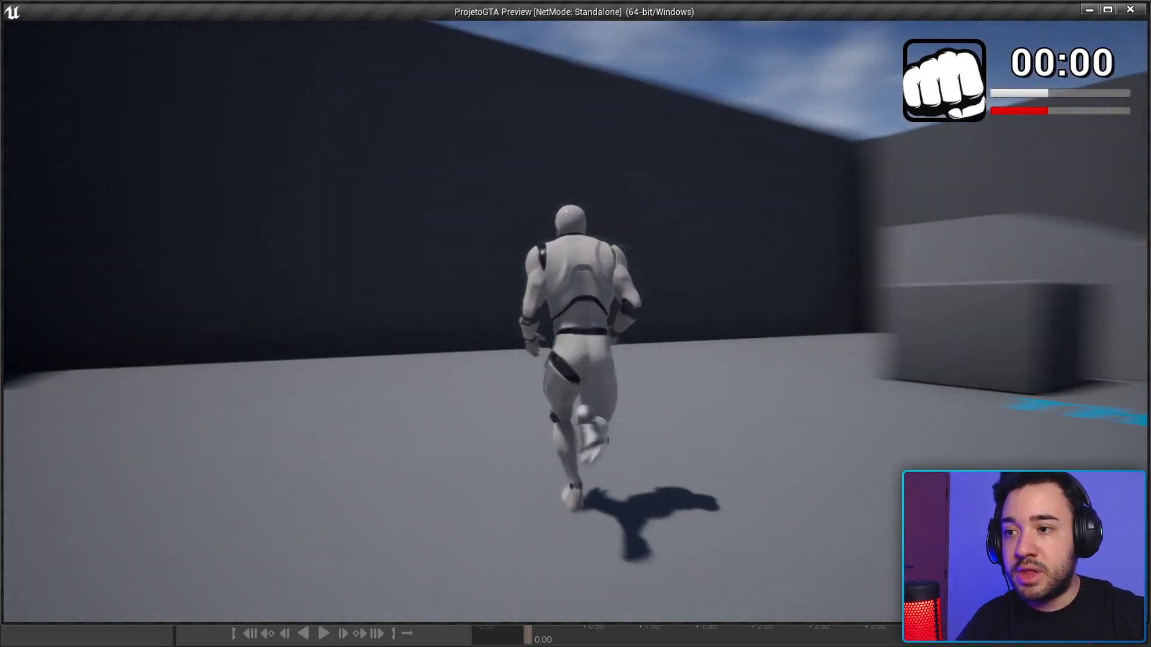
key("w")
key("space")
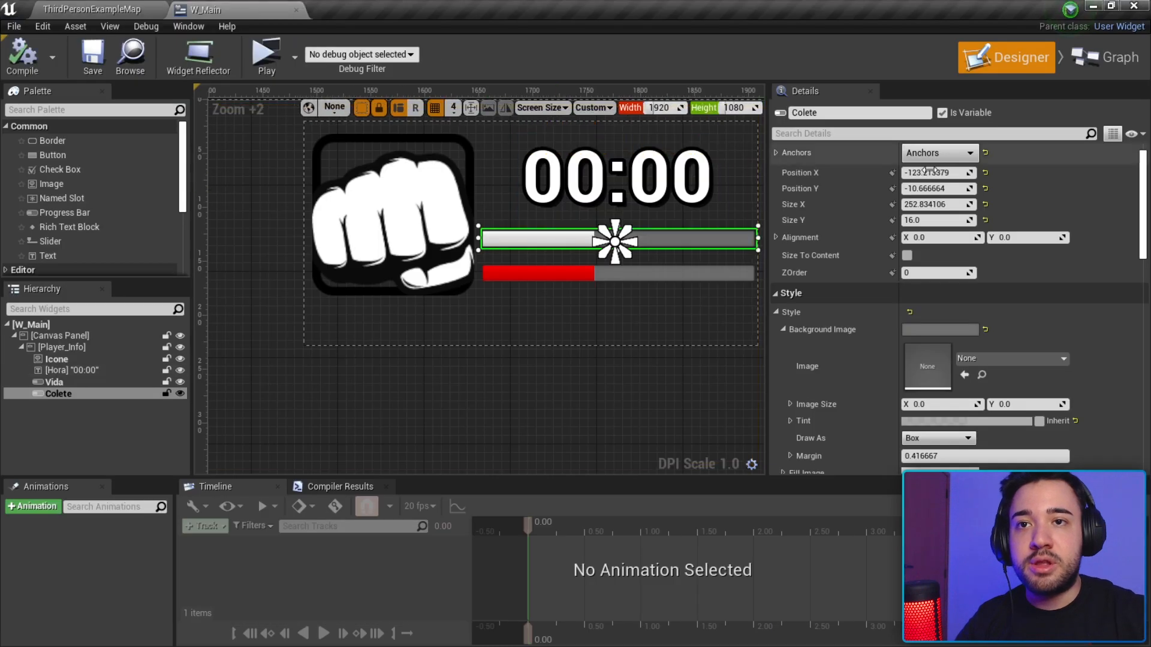
Add a Border widget as a child of the Player_Info panel.
left_click(459, 324)
right_click_drag(499, 348, 548, 341)
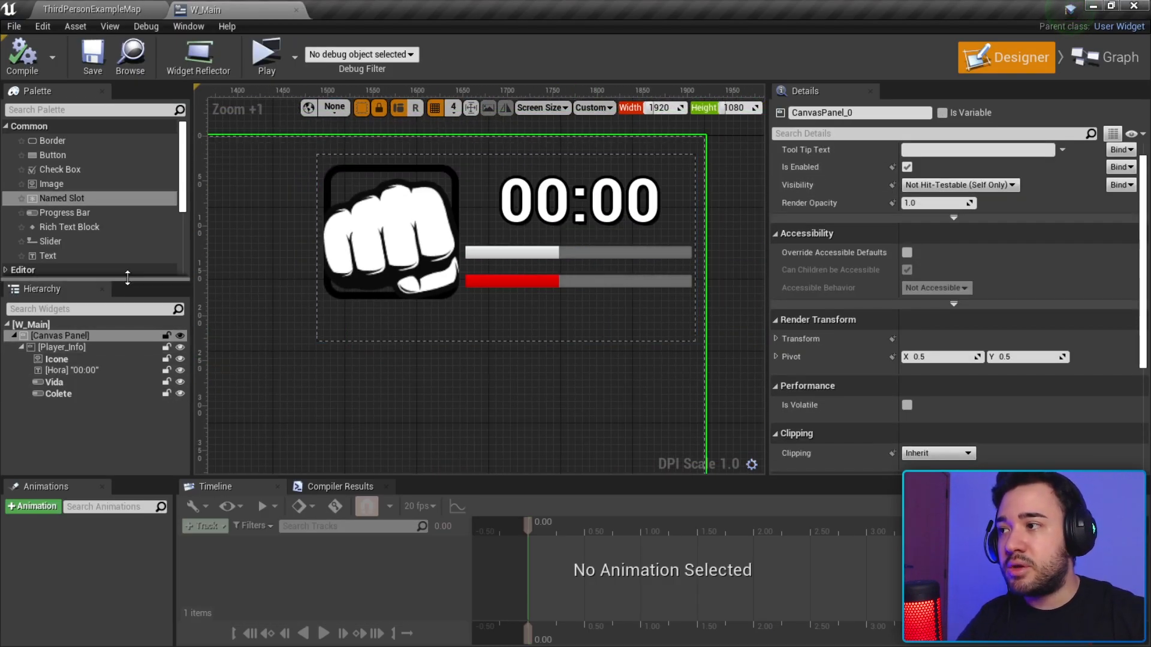
left_click(79, 141)
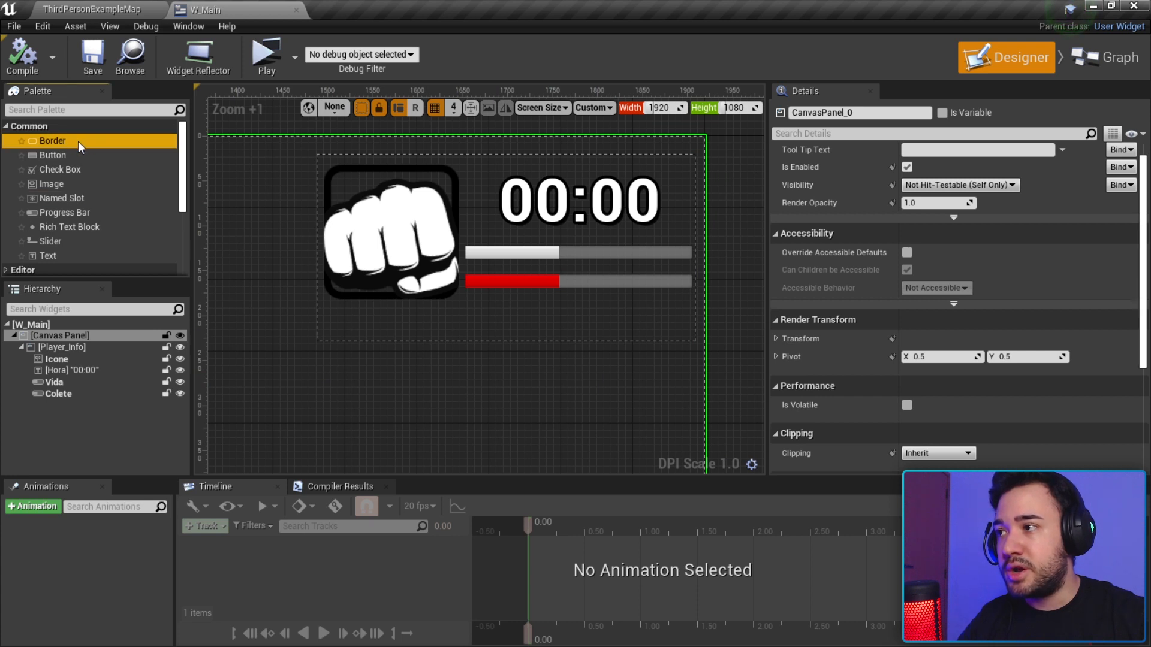
left_click_drag(74, 139, 64, 348)
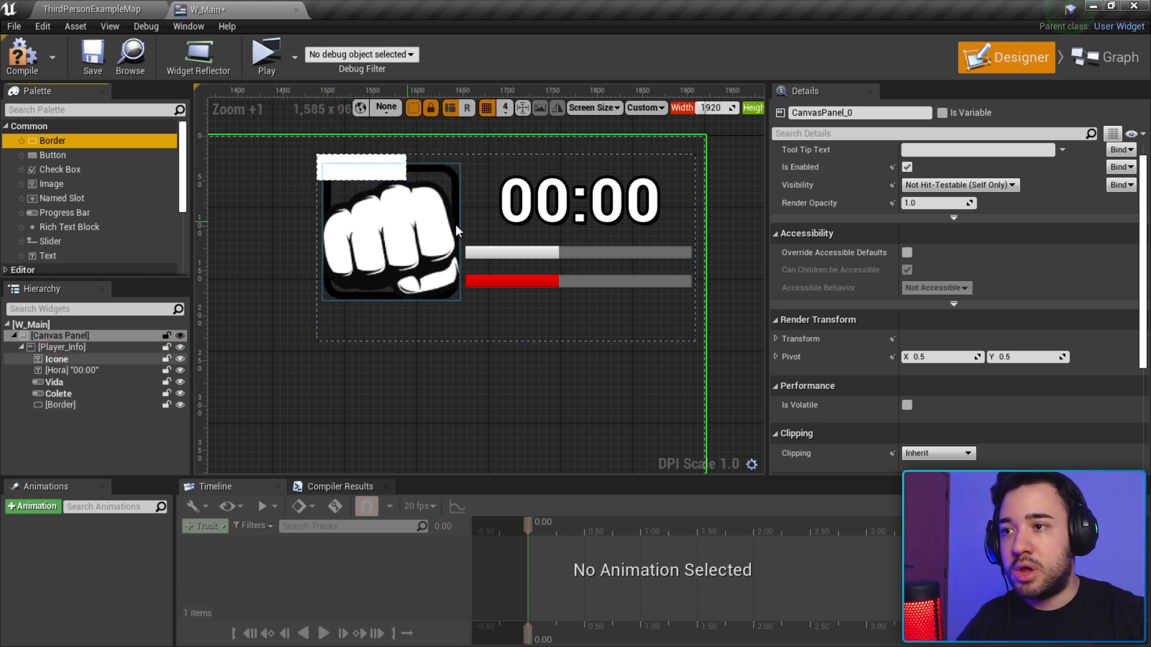
Place the new border just below the red health bar and resize it to about 257 by 21, slightly larger than the bar.
scroll(470, 138, "up", 1)
left_click(336, 164)
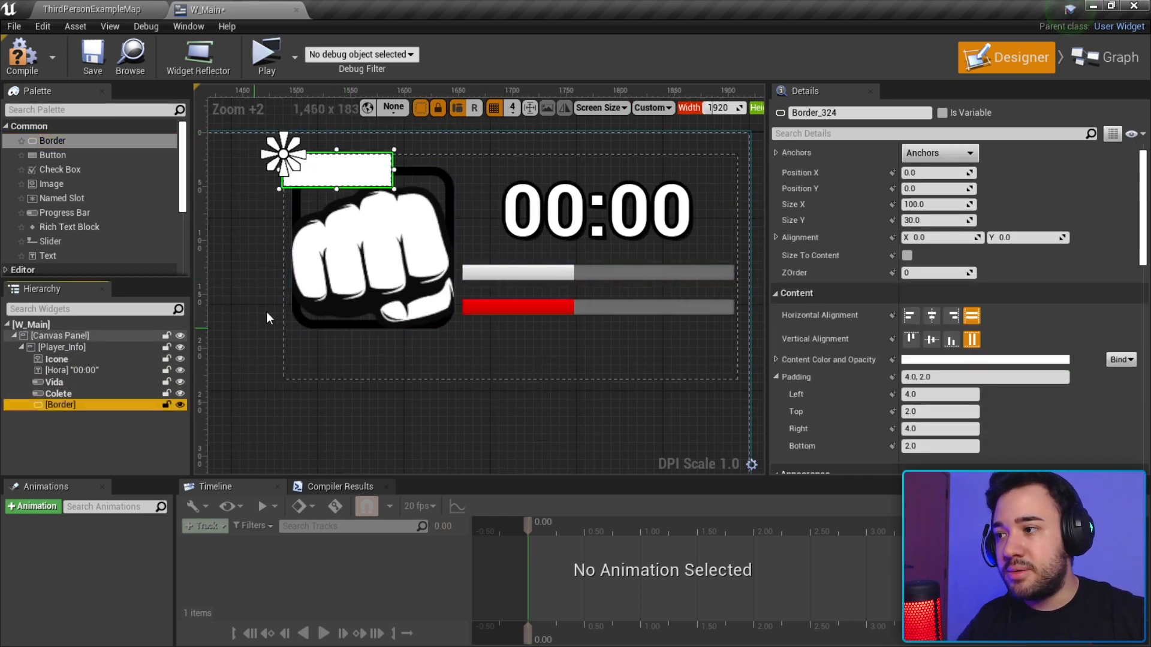
left_click_drag(356, 167, 547, 355)
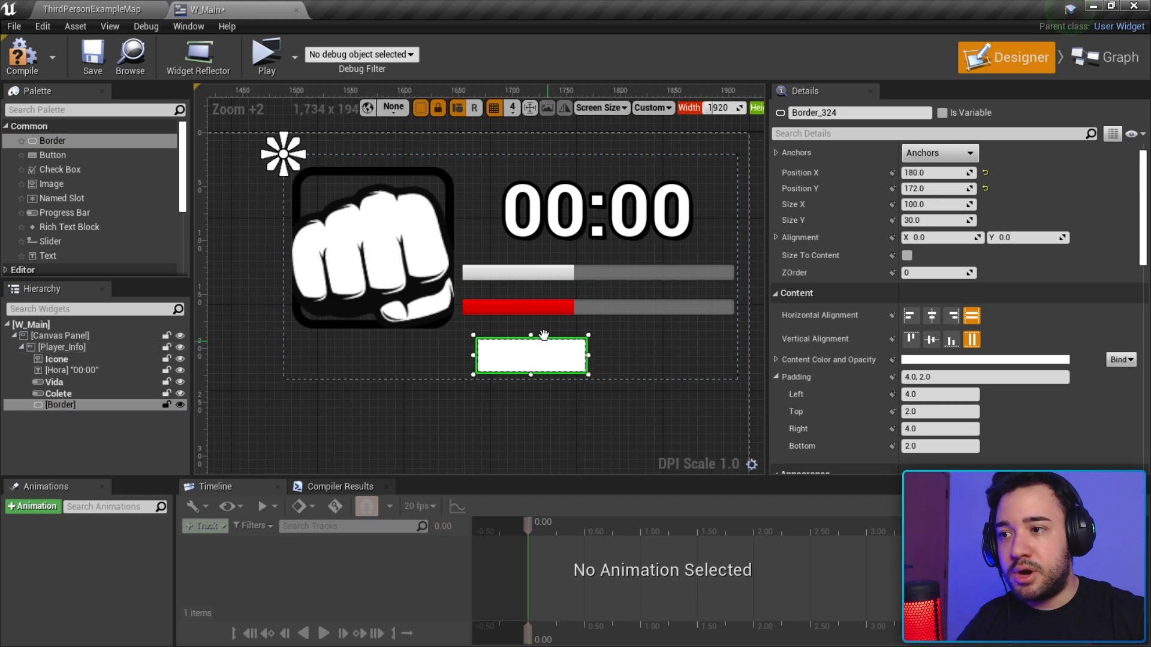
scroll(540, 348, "up", 1)
left_click_drag(513, 316, 744, 300)
left_click(515, 249)
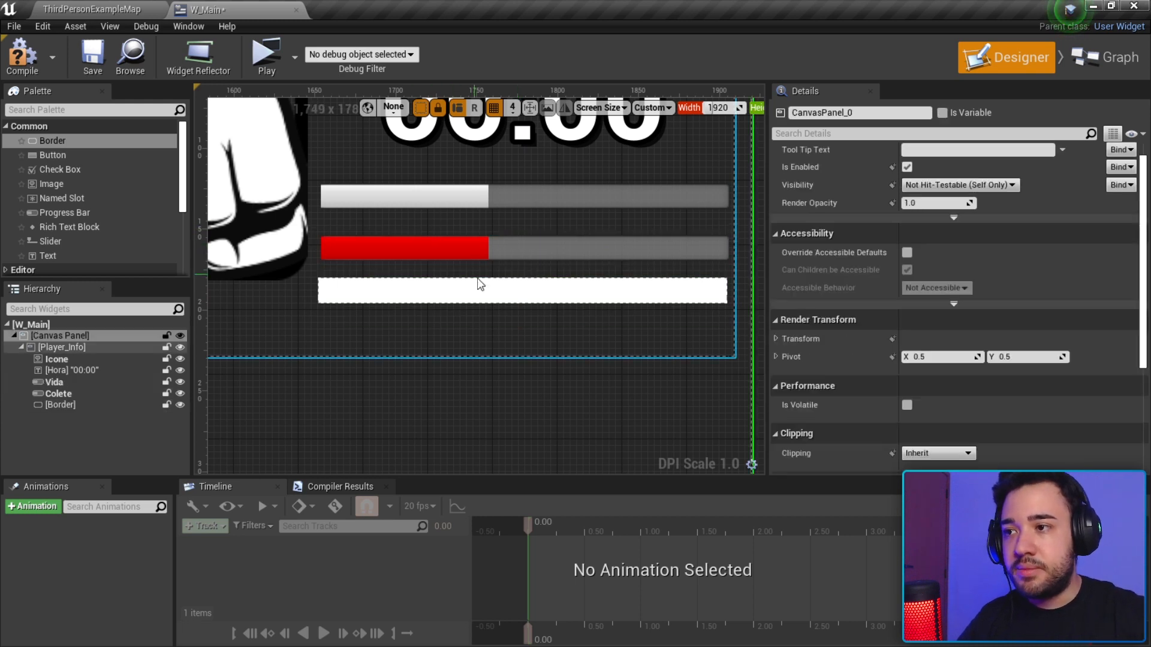
right_click_drag(479, 282, 497, 293)
left_click(495, 297)
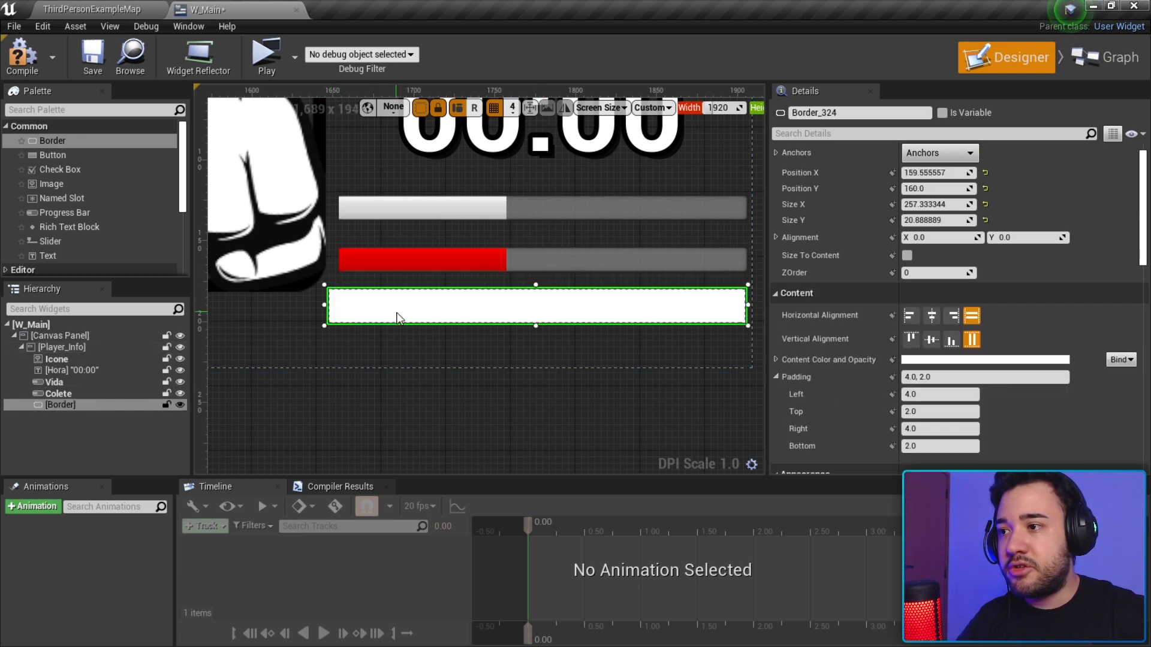
Rename the border under Player_Info as BordaVida.
left_click(48, 383)
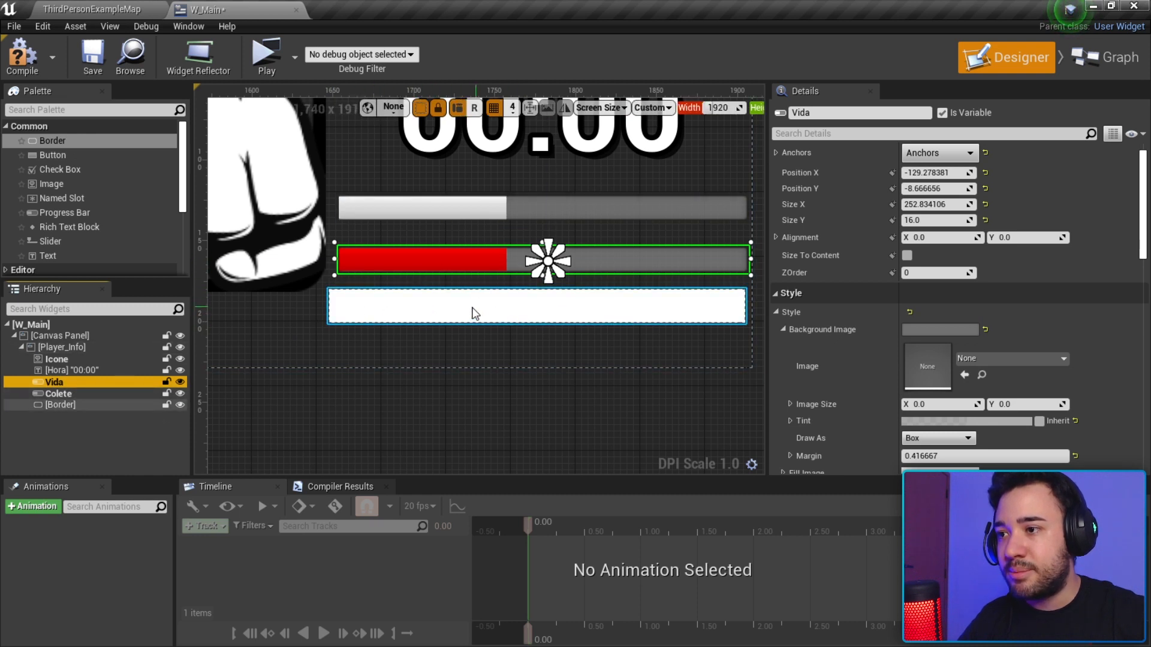
double_click(88, 401)
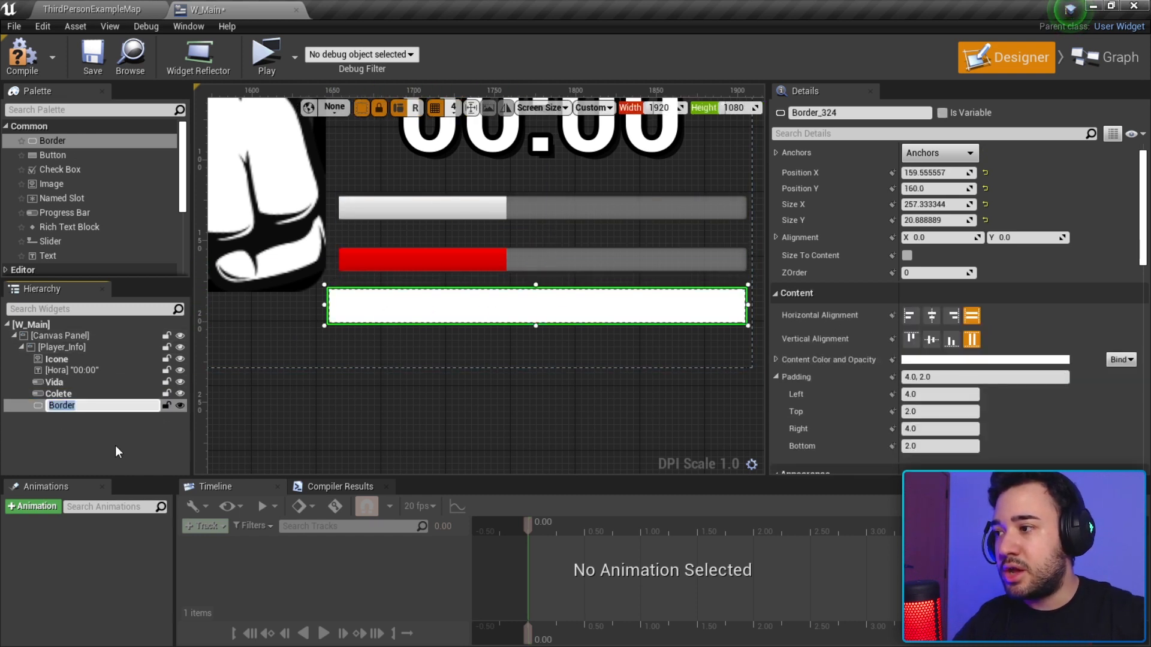
type("Borda")
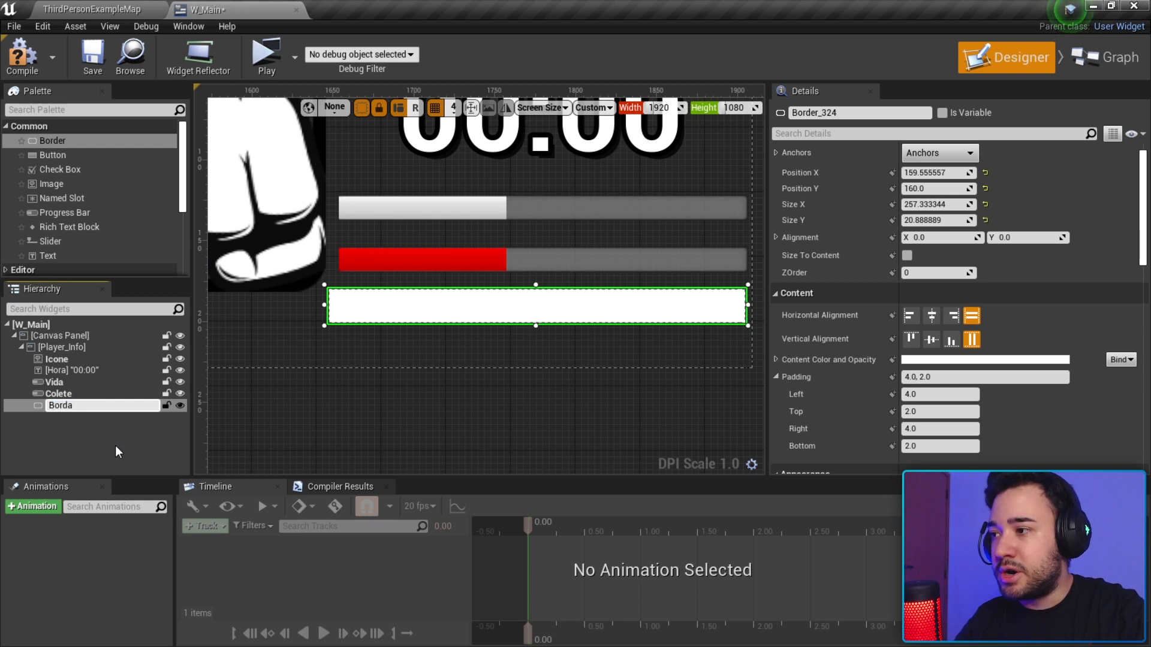
type("Vida")
key("Return")
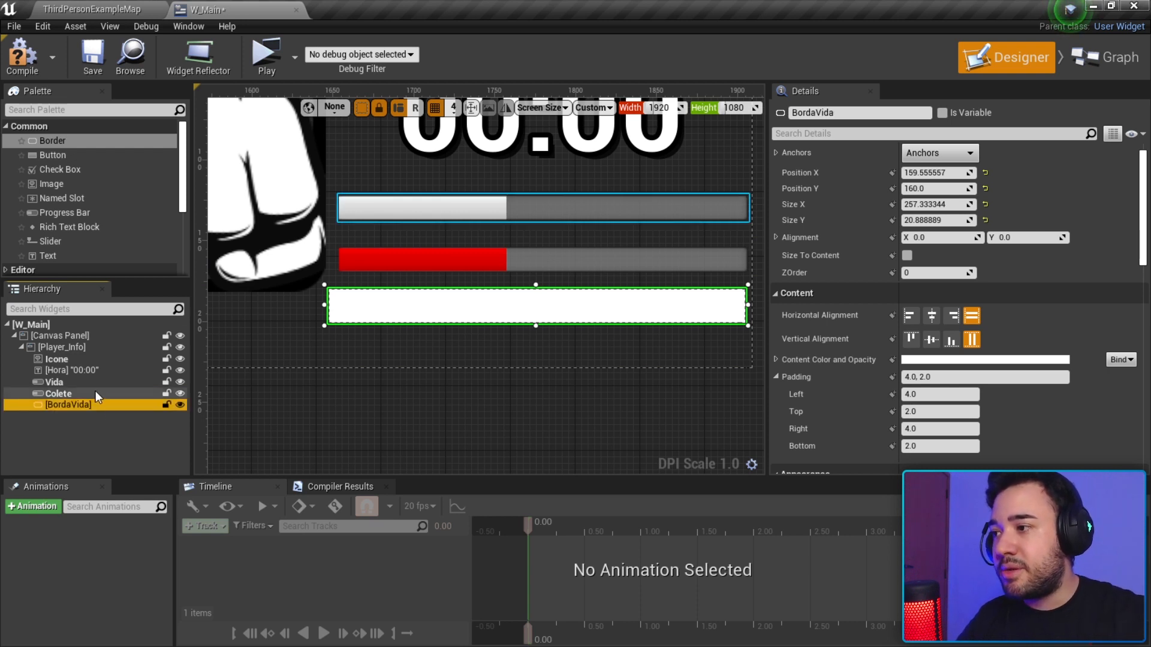
Nest the Vida progress bar inside the BordaVida border and select the border.
left_click(72, 385)
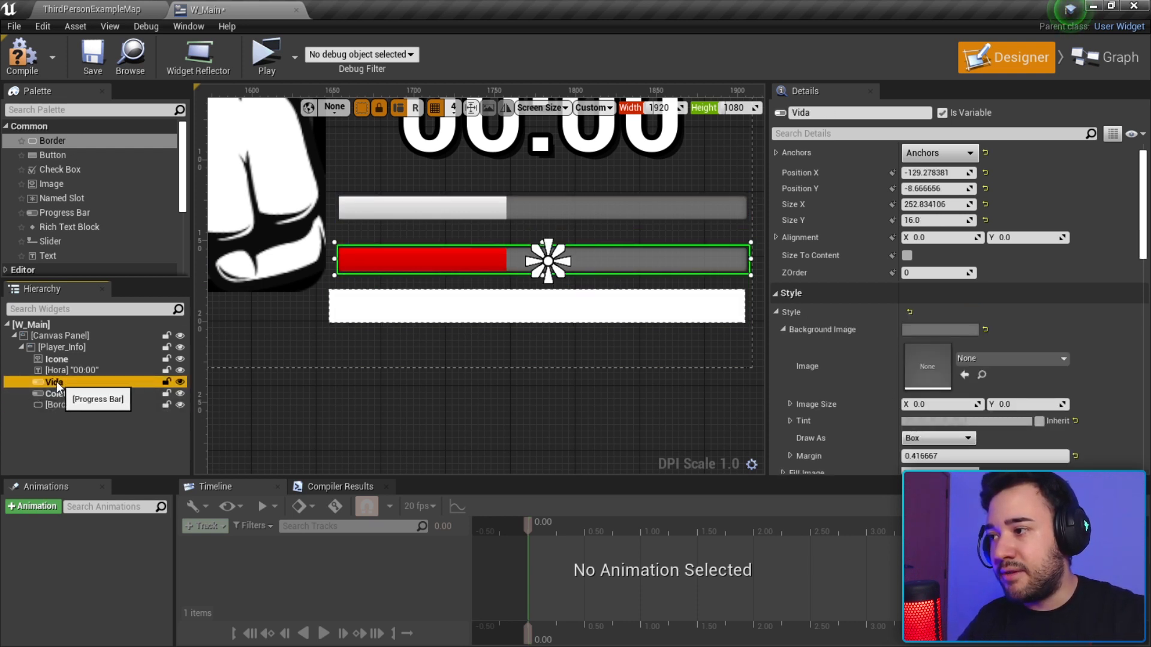
left_click_drag(63, 383, 78, 405)
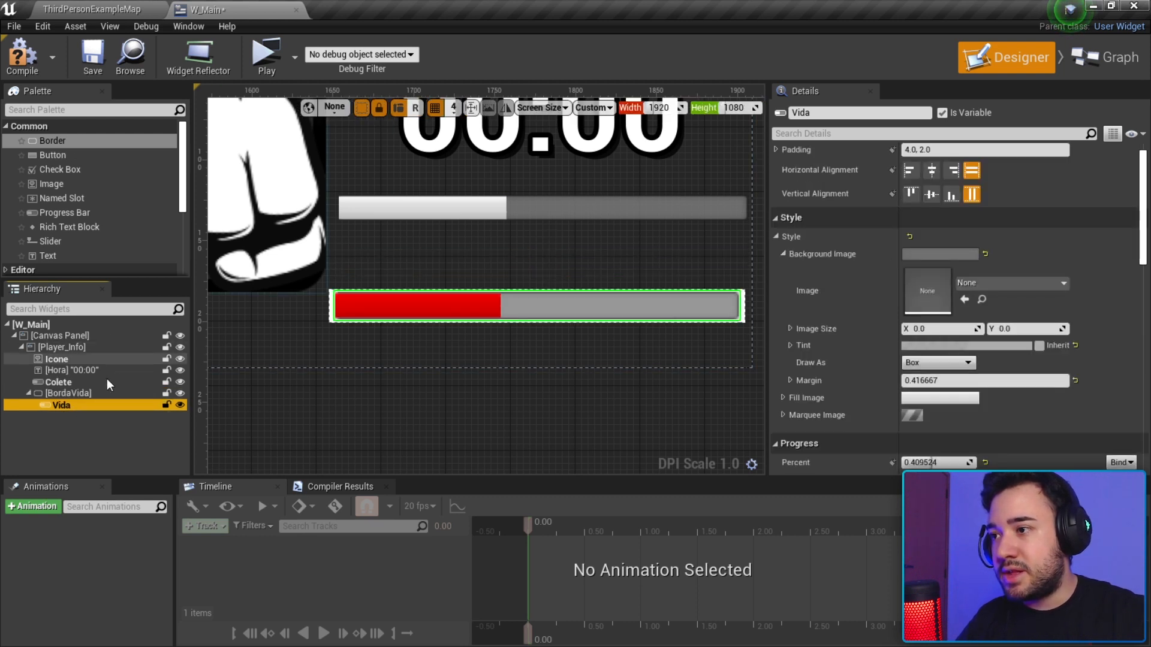
double_click(75, 405)
left_click(90, 394)
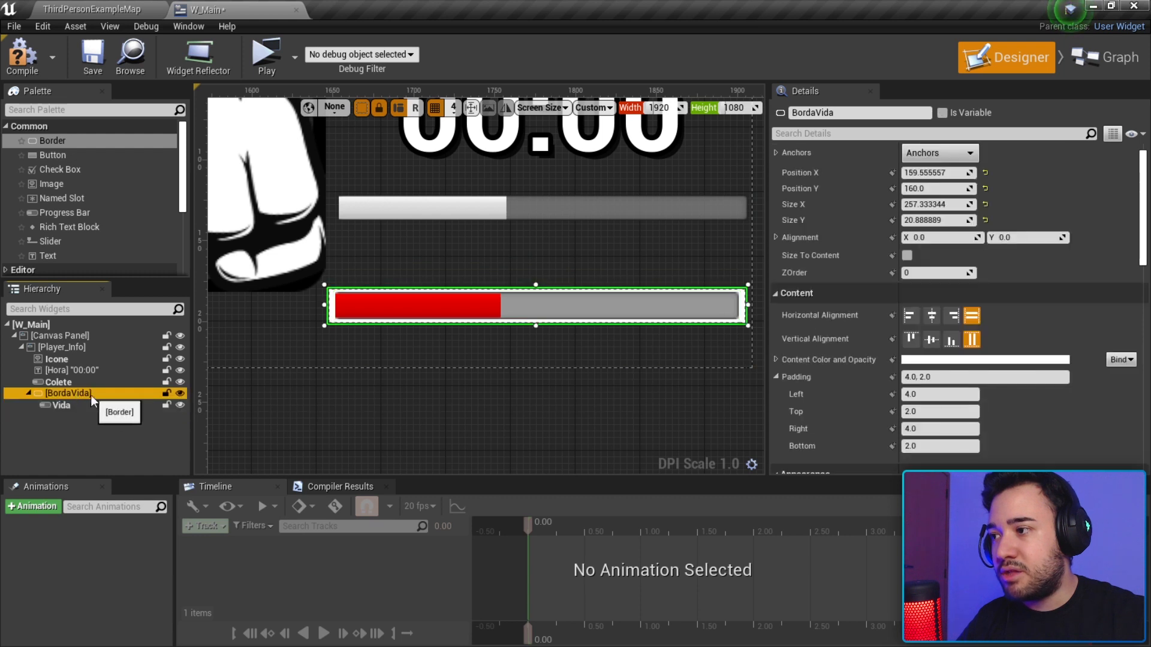
left_click(484, 433)
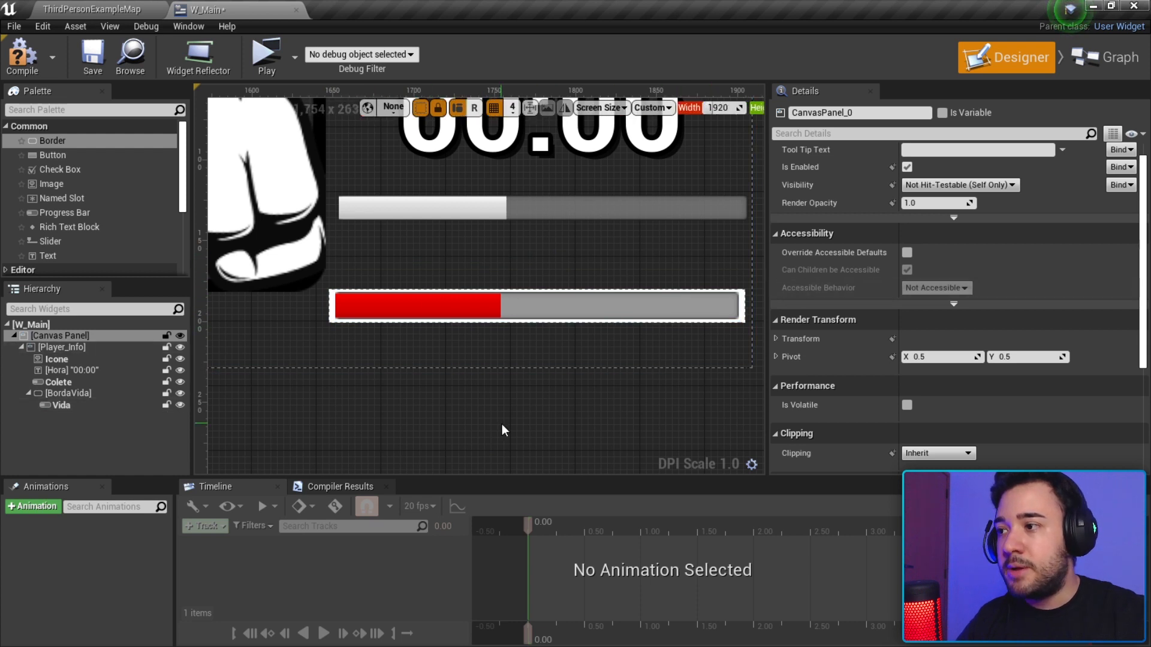
left_click(60, 393)
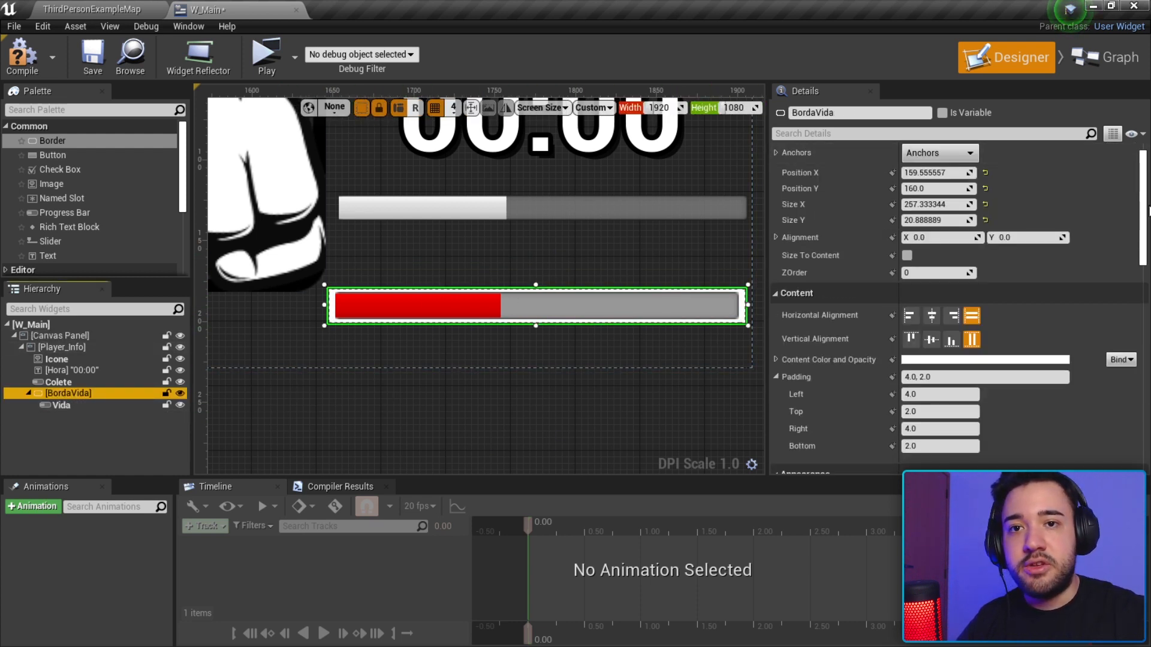
scroll(1148, 209, "down", 2)
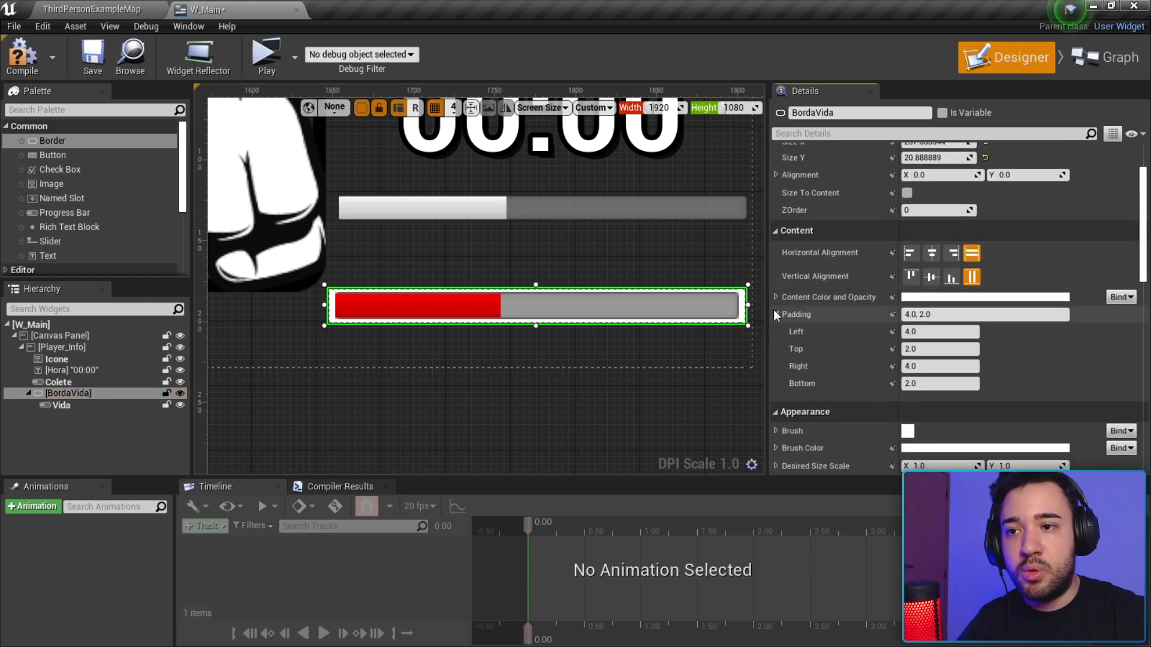
left_click(936, 300)
left_click_drag(841, 364, 830, 476)
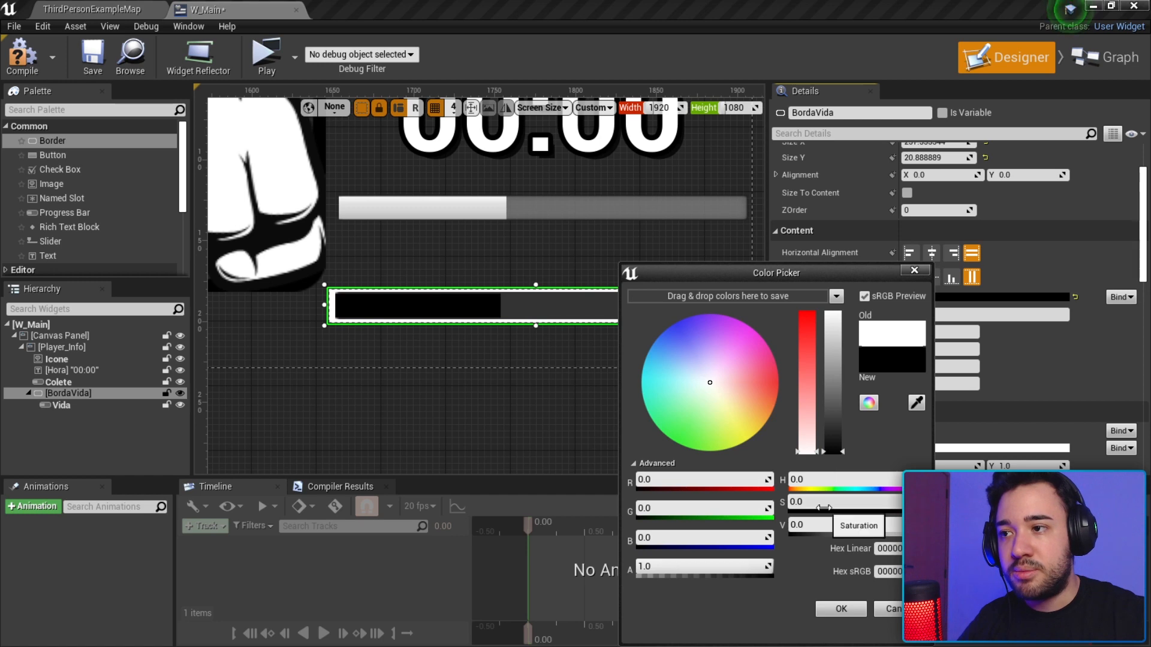
left_click(886, 609)
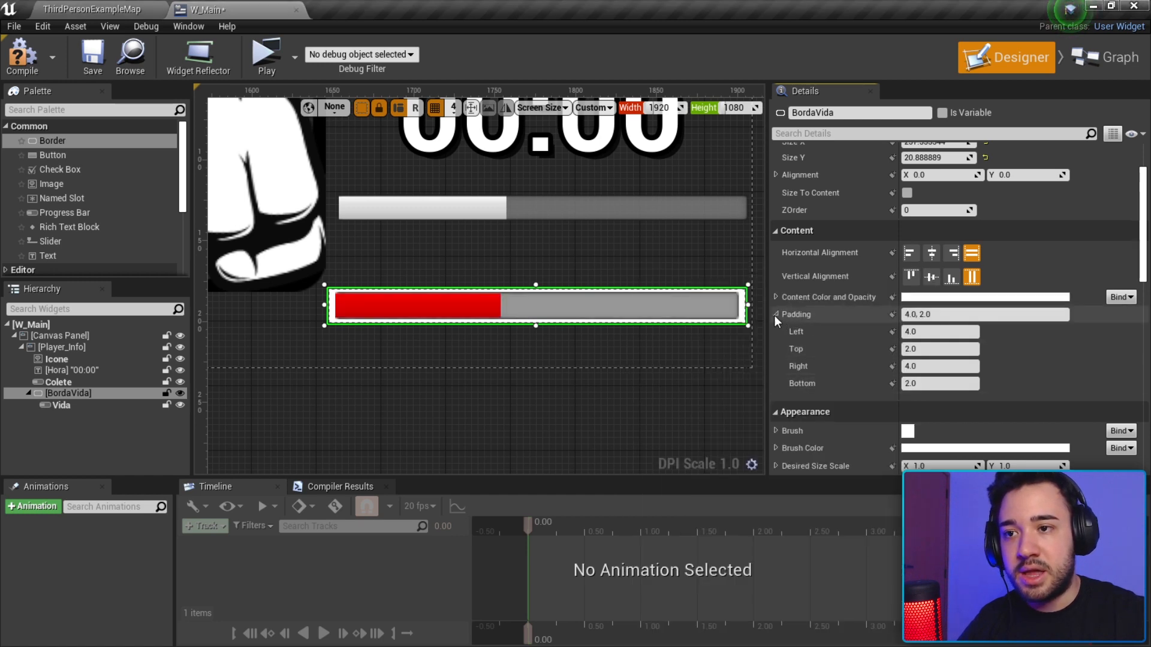
Set the brush color of the BordaVida border to black, with R, G and B at 0.0.
scroll(835, 334, "up", 2)
scroll(837, 335, "down", 5)
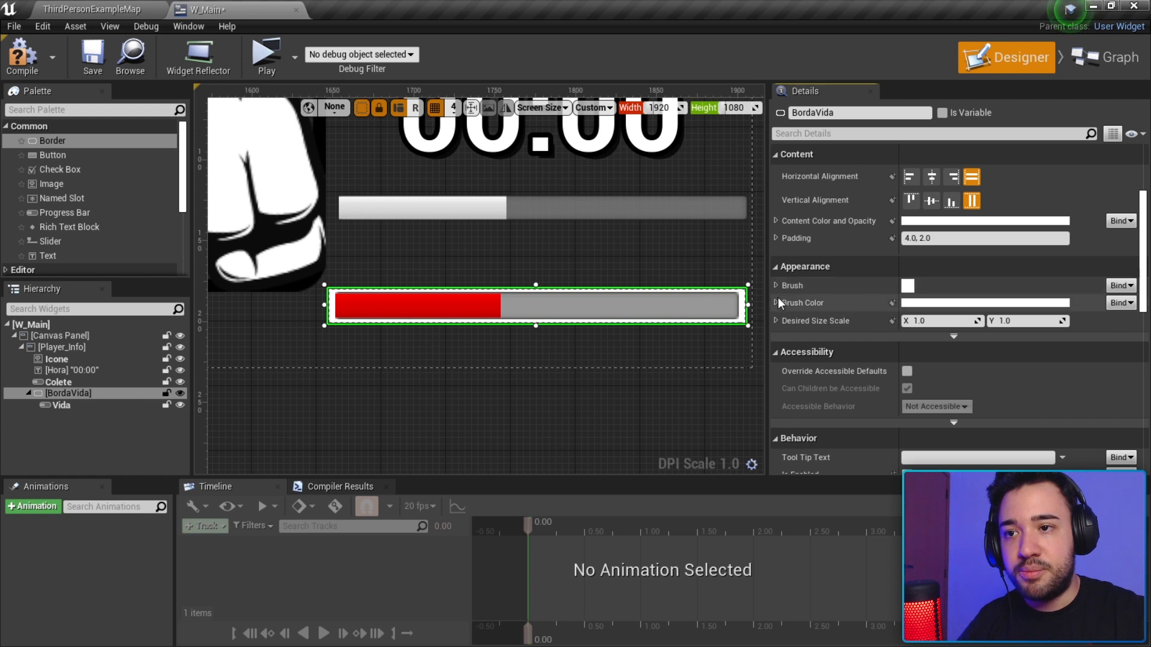
left_click(778, 303)
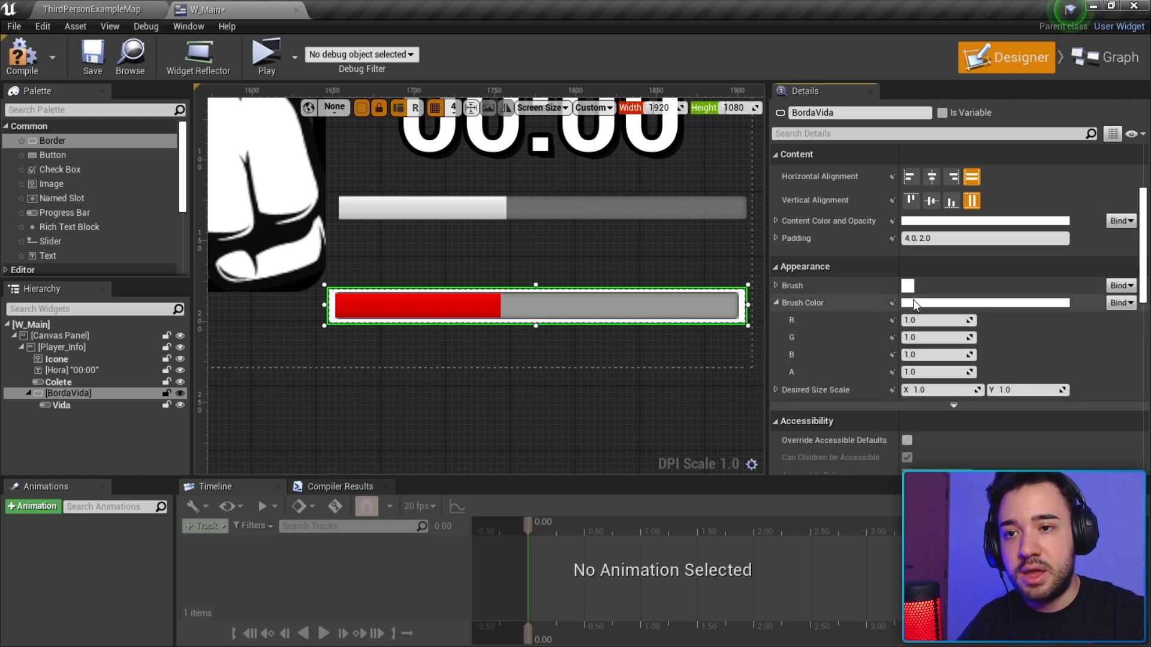
left_click(915, 305)
left_click_drag(814, 350, 780, 524)
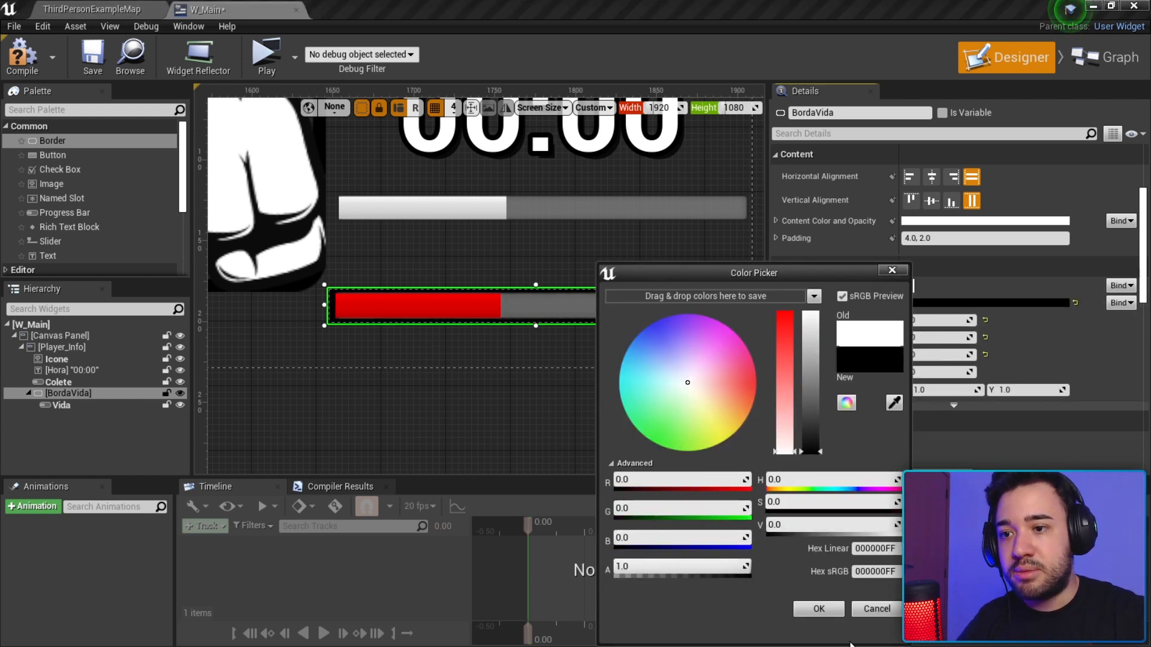
left_click(818, 610)
Compile and save the W_Main widget and run the game preview to check the bordered health bar.
left_click(23, 55)
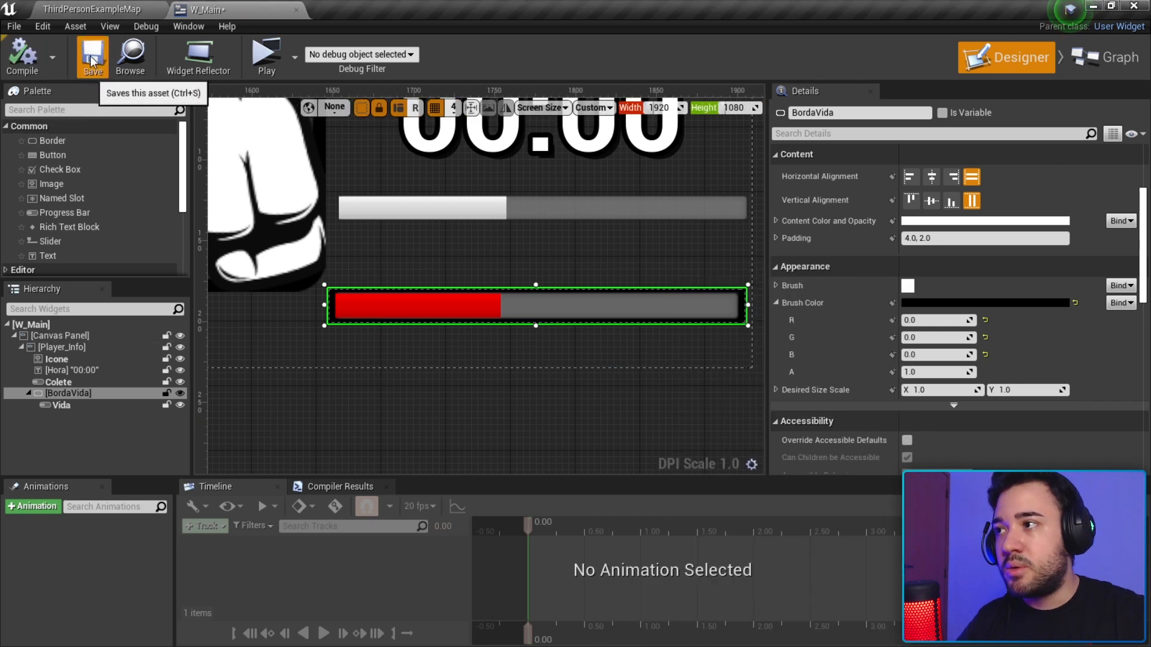
left_click(93, 56)
left_click(264, 57)
key("w")
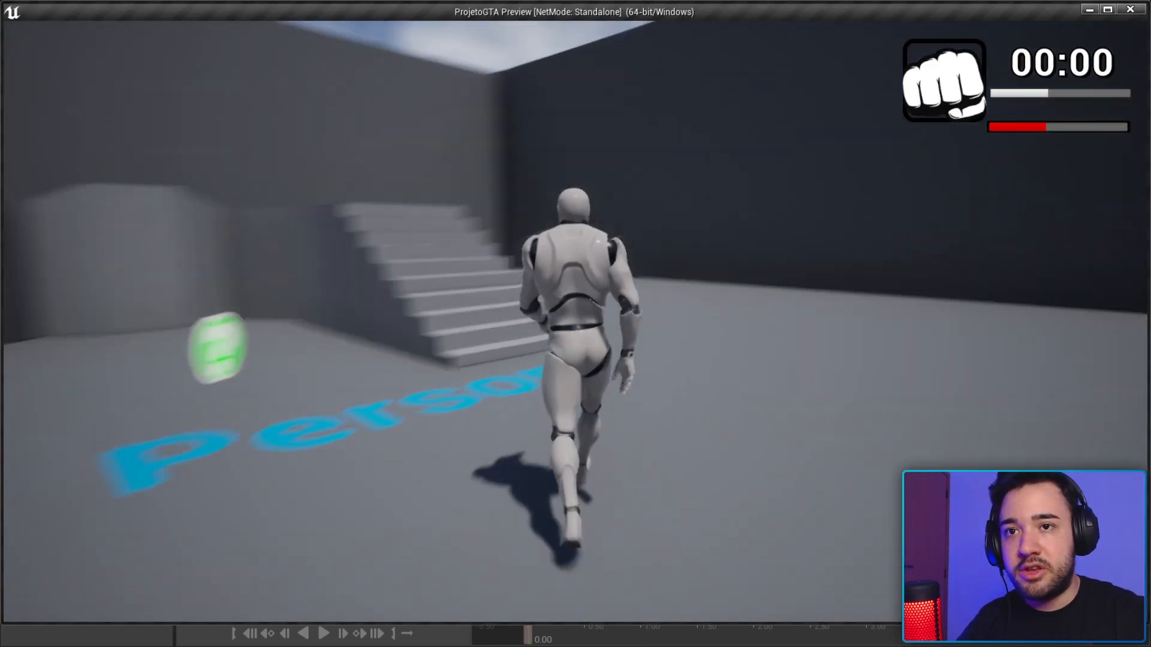
key("d")
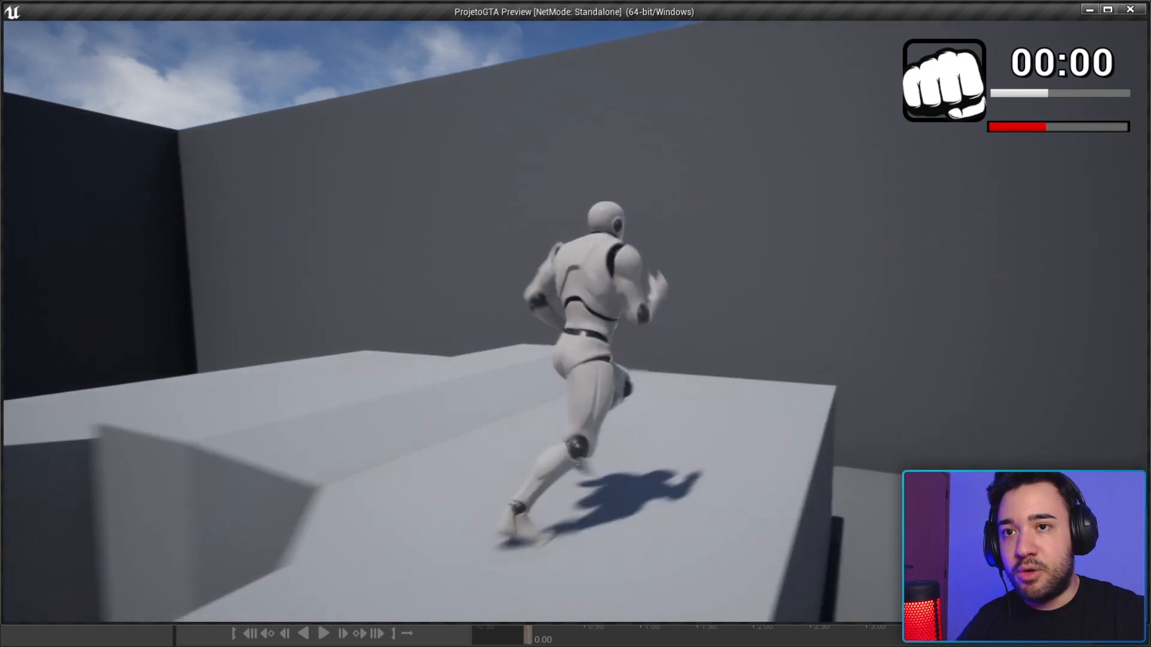
key("w")
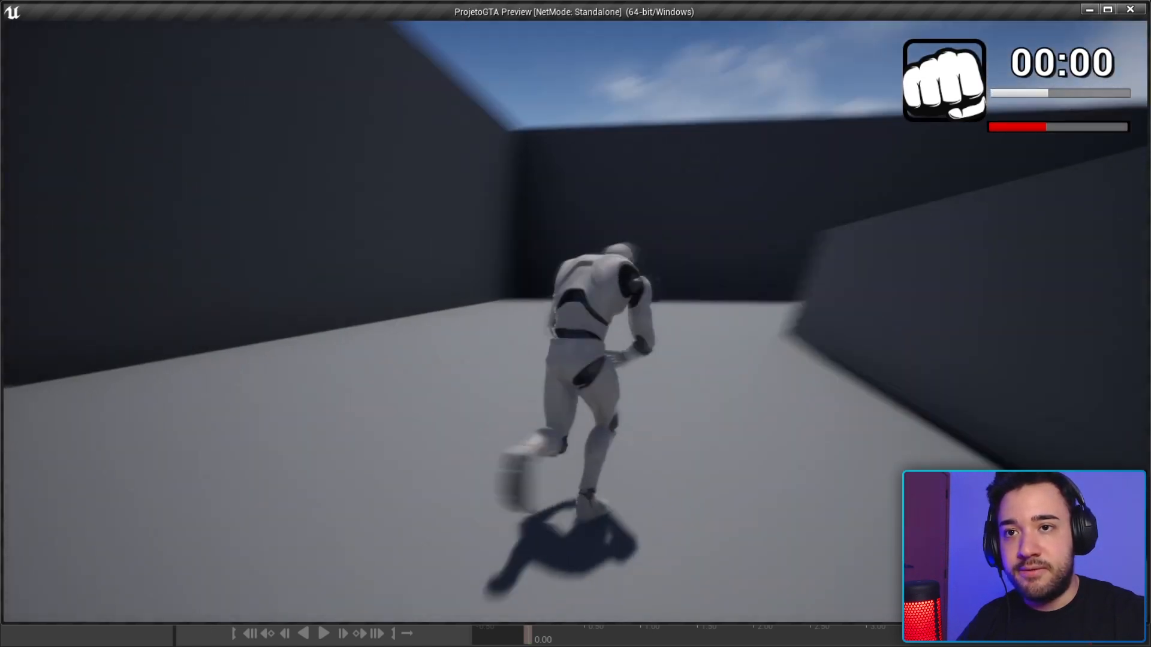
Close the game preview, select the BordaVida border and expand its individual padding values.
key("Escape")
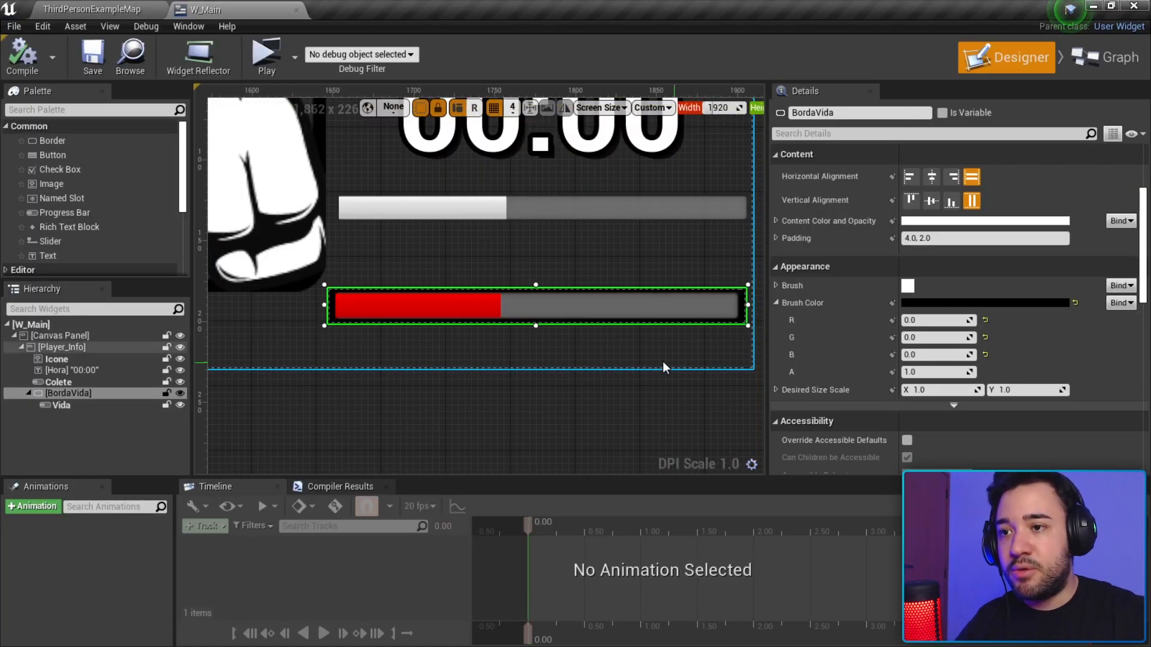
left_click(372, 344)
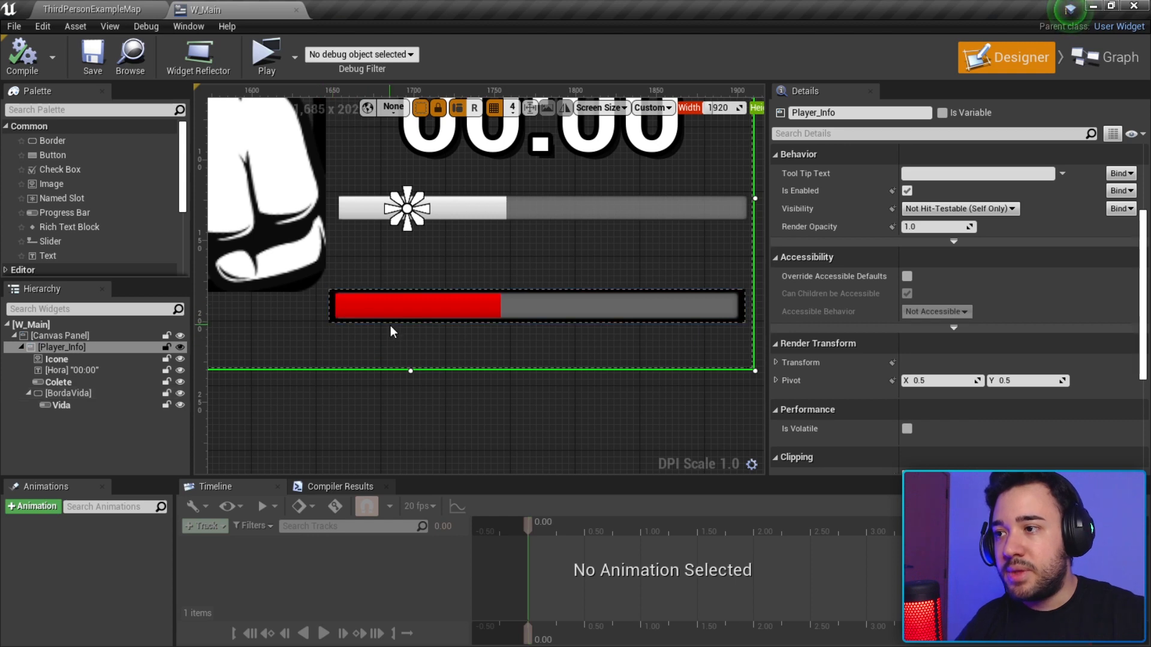
scroll(390, 325, "down", 2)
scroll(423, 334, "up", 2)
left_click(68, 393)
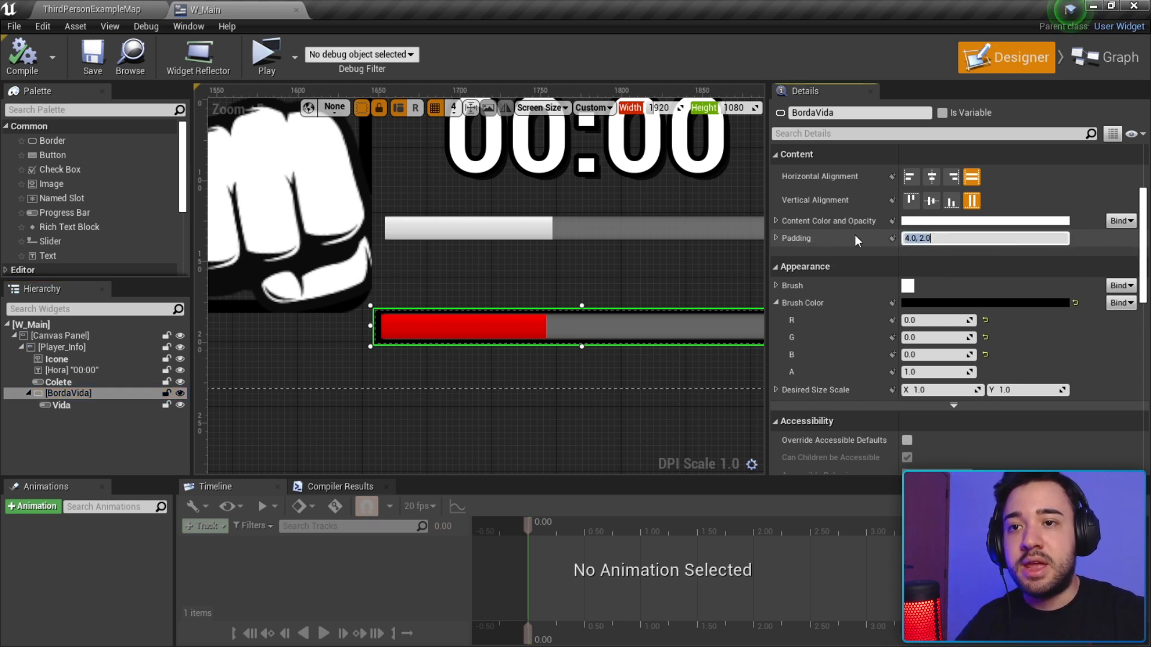
left_click(775, 239)
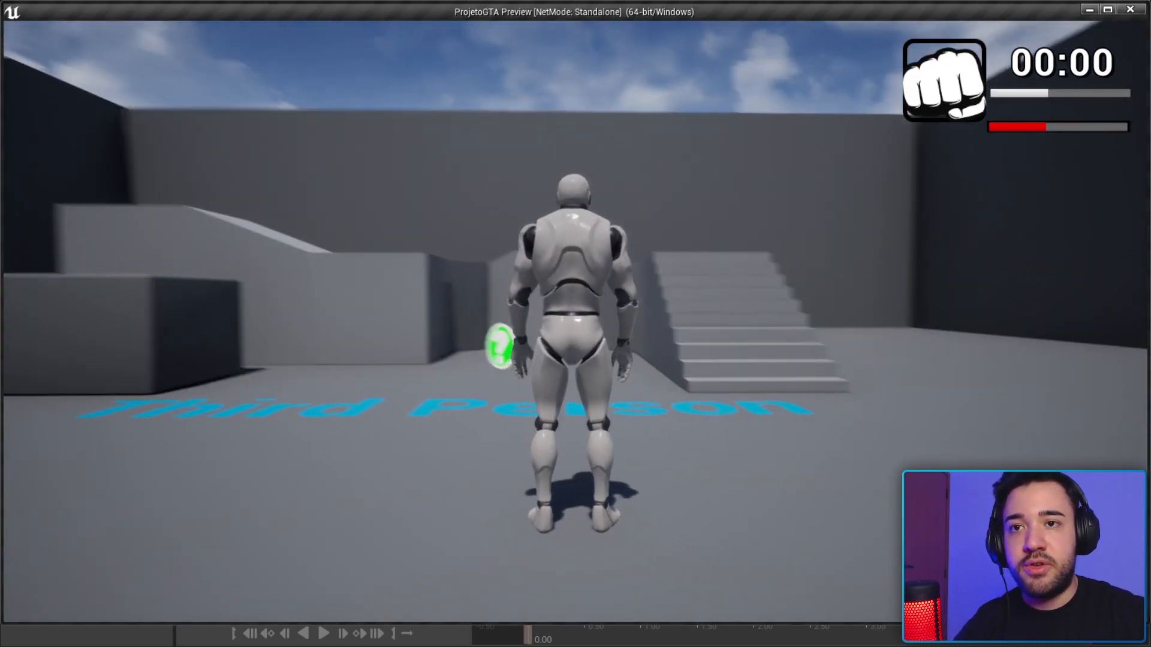
Set the left and right padding of the BordaVida border to 3.0, checking each change in the game preview.
key("w")
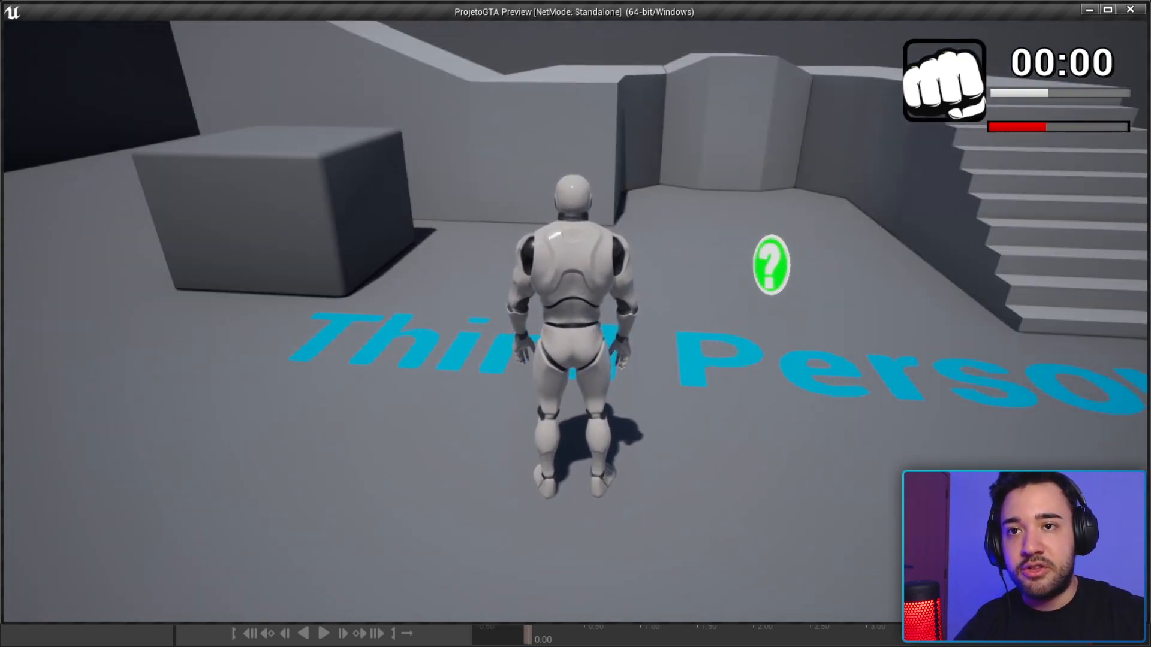
key("Escape")
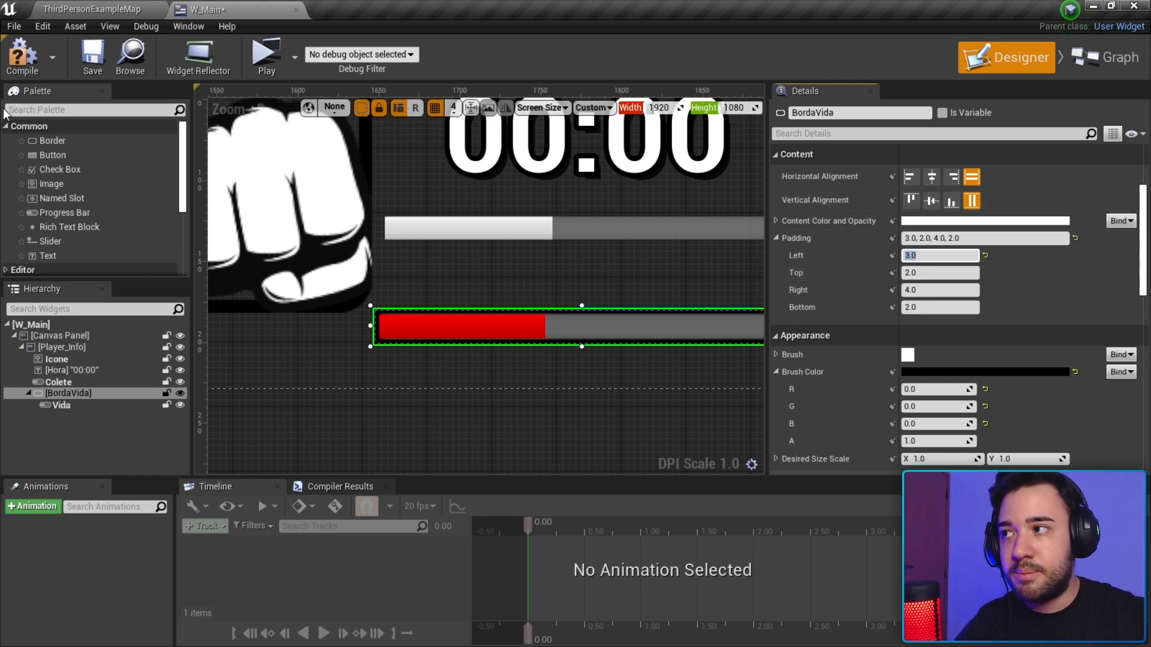
left_click(22, 61)
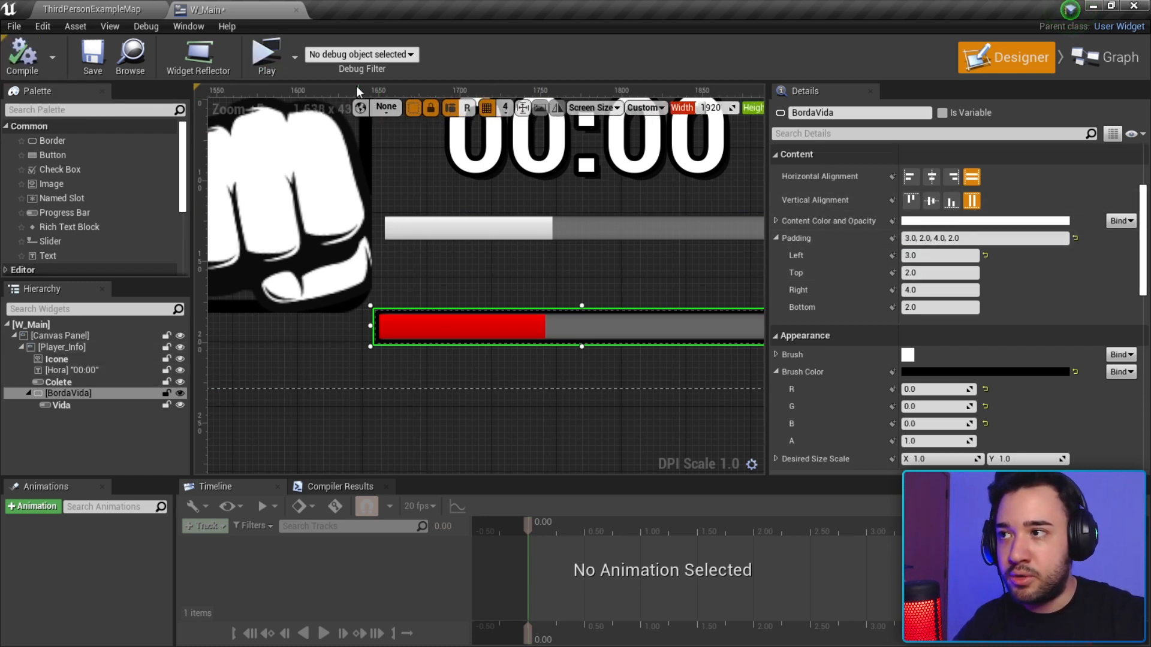
left_click(266, 53)
key("w")
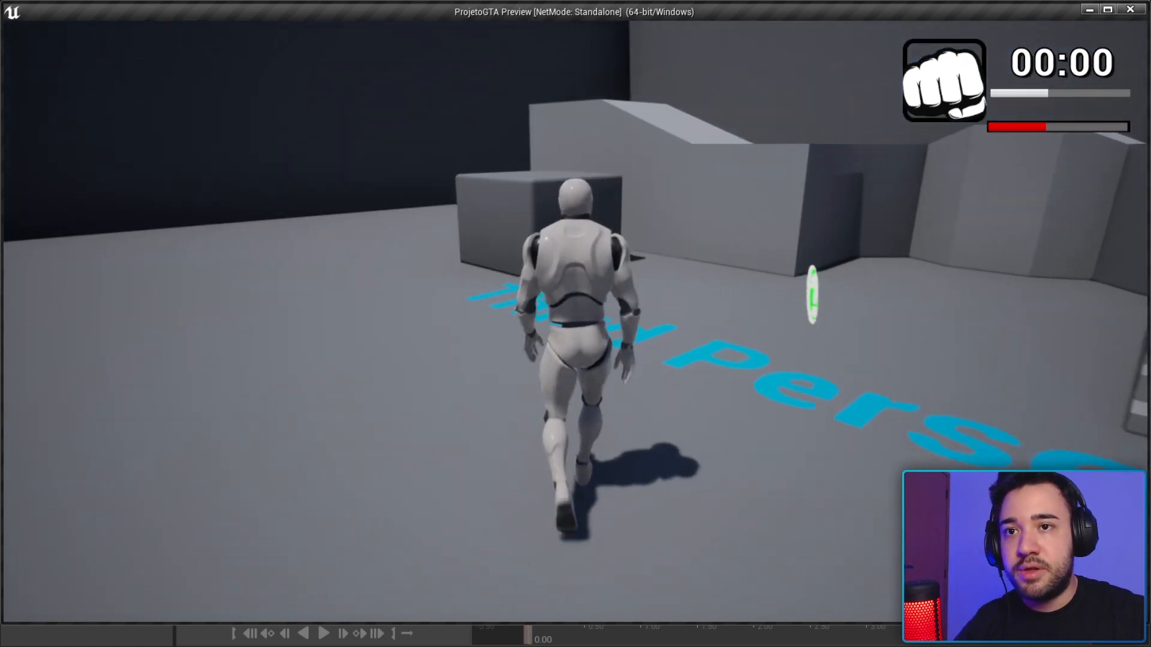
key("a")
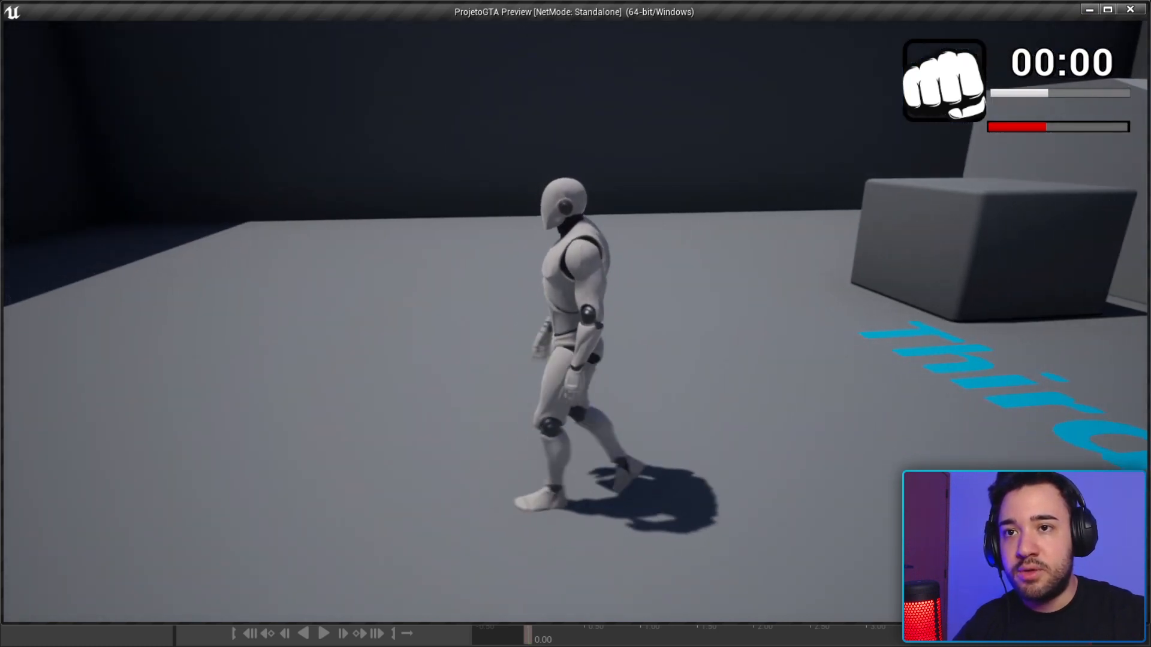
key("Escape")
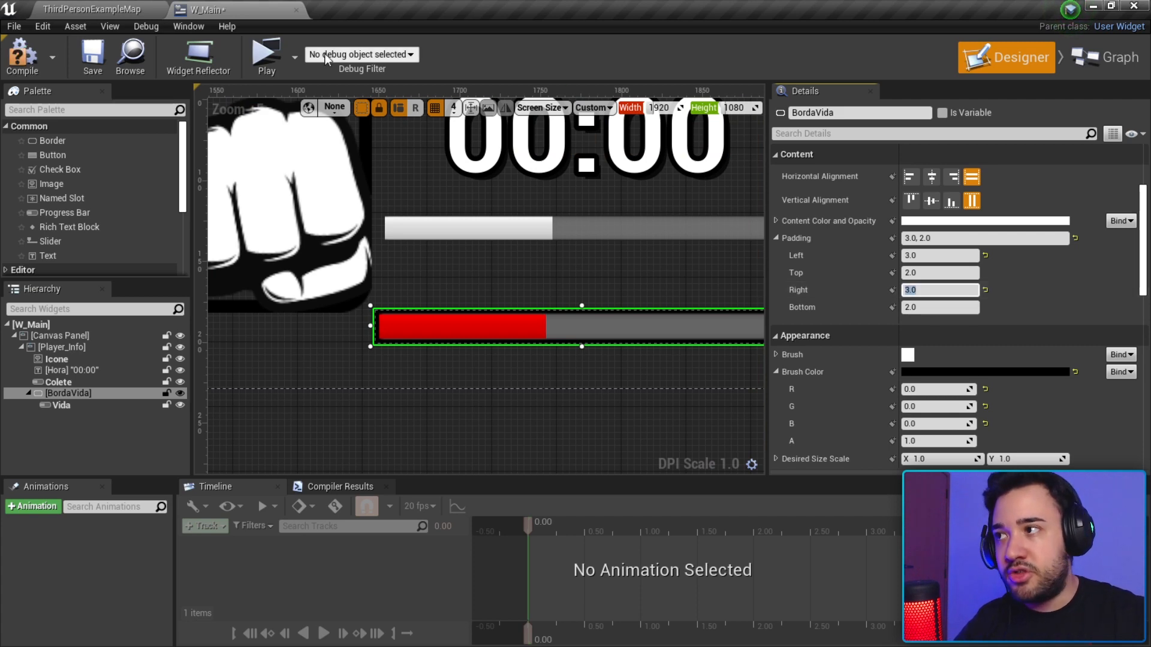
left_click(266, 55)
key("w")
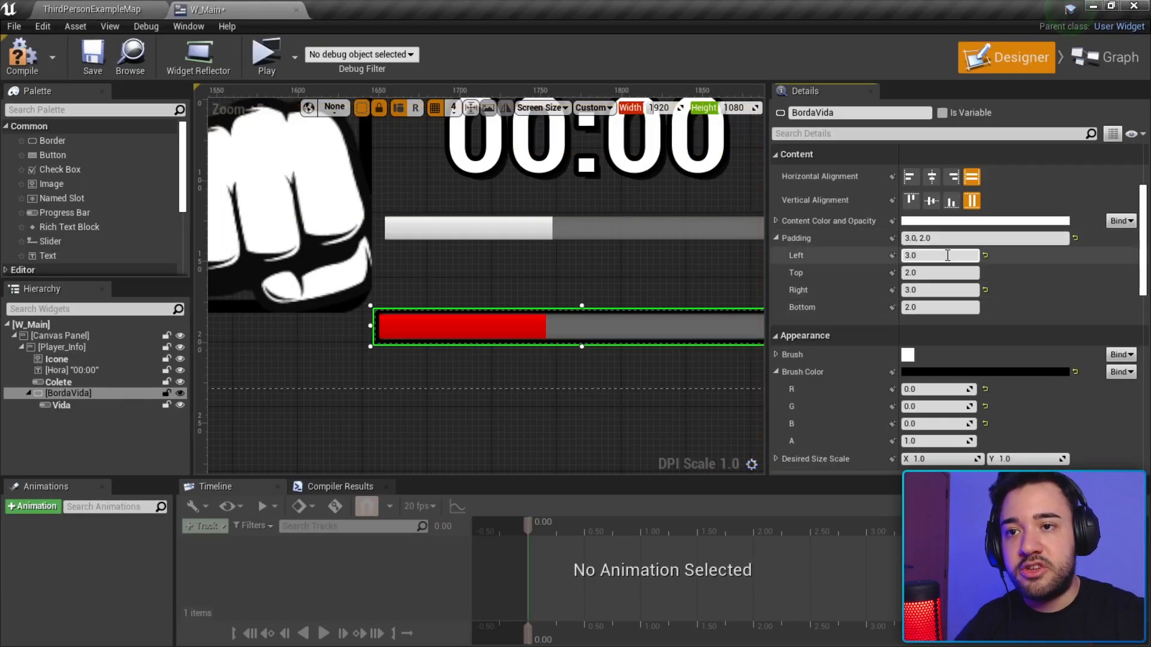
Set the left and top padding of BordaVida to 0.0, compile and check the health bar in the game preview.
left_click(948, 256)
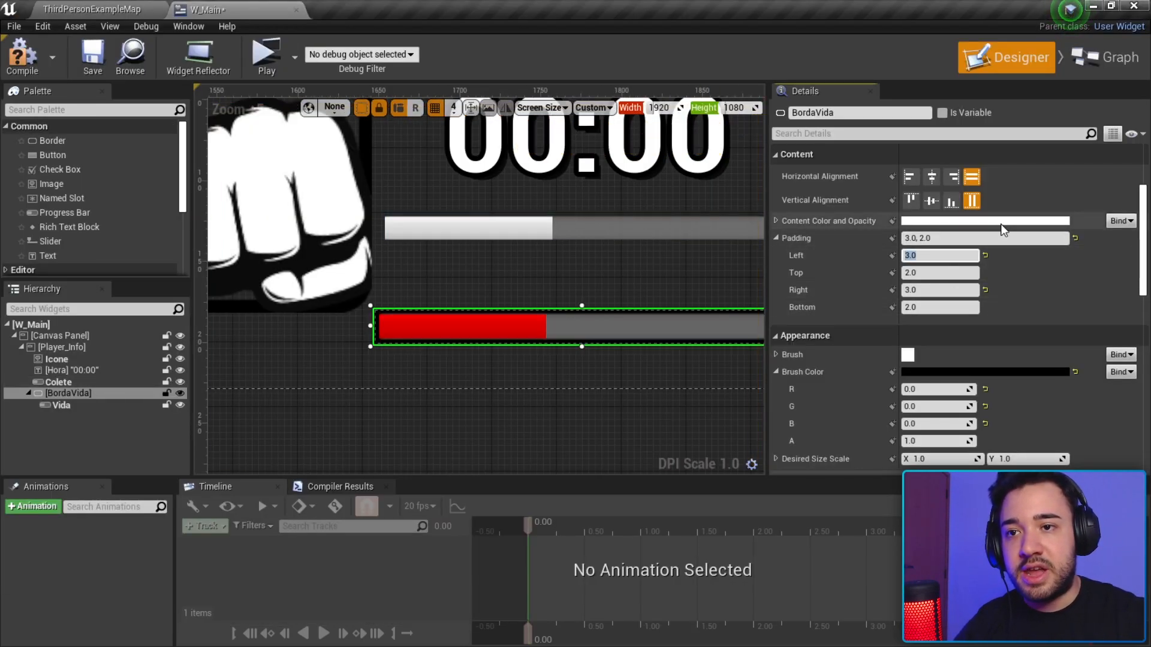
left_click(931, 273)
type("0")
key("Return")
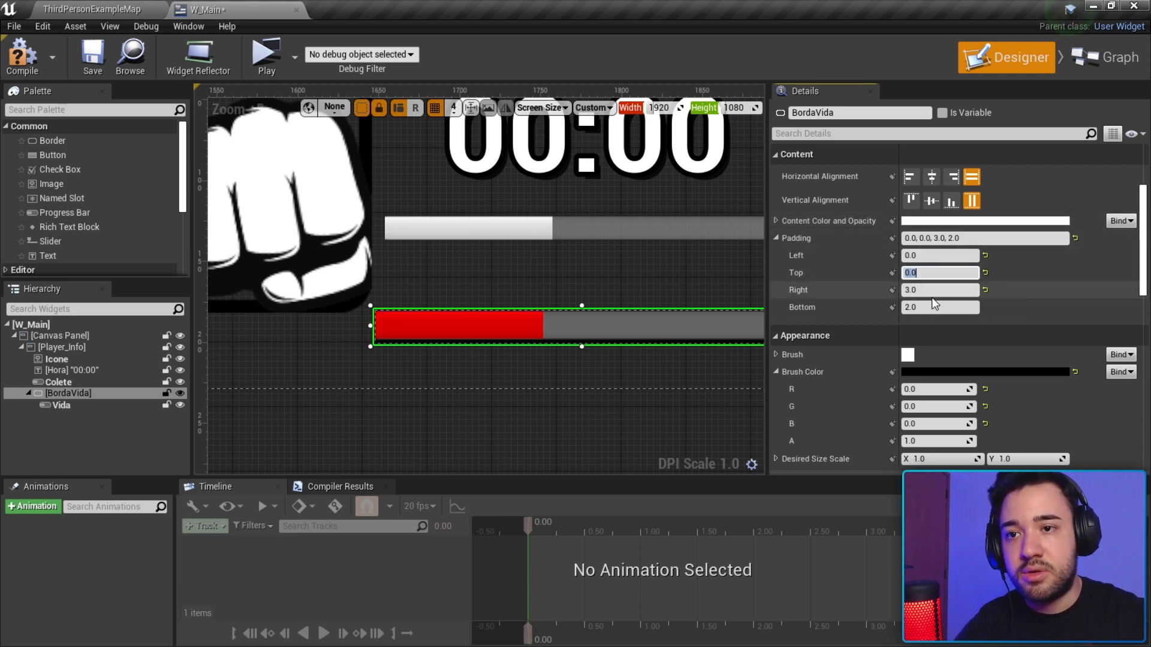
left_click(22, 54)
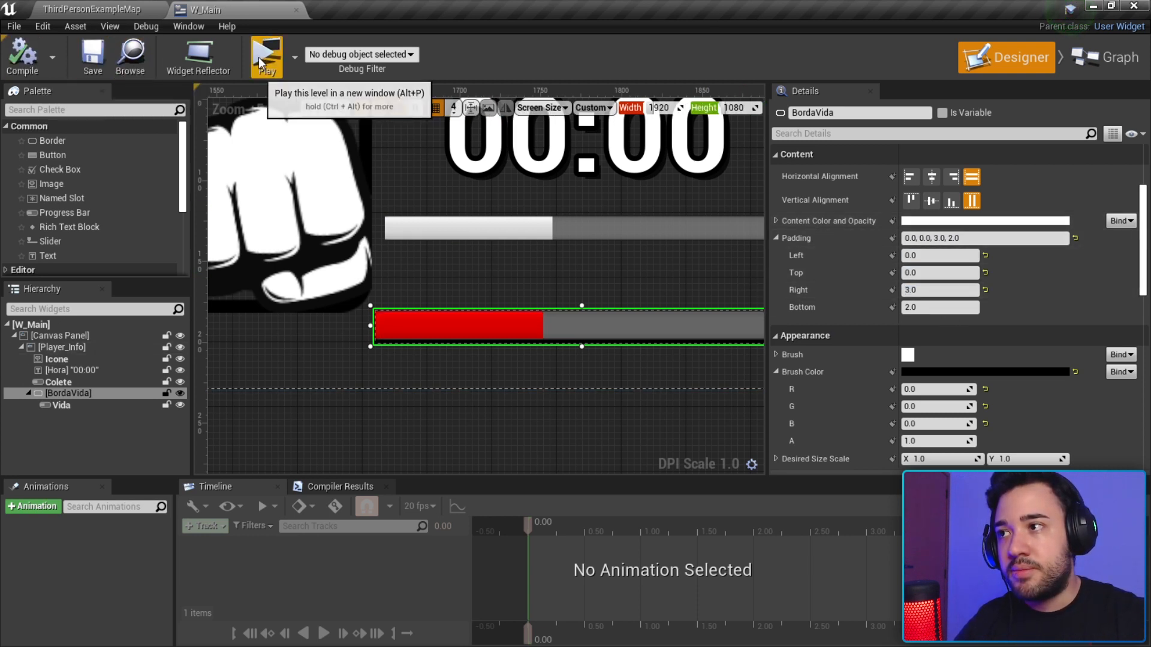
left_click(266, 57)
key("w")
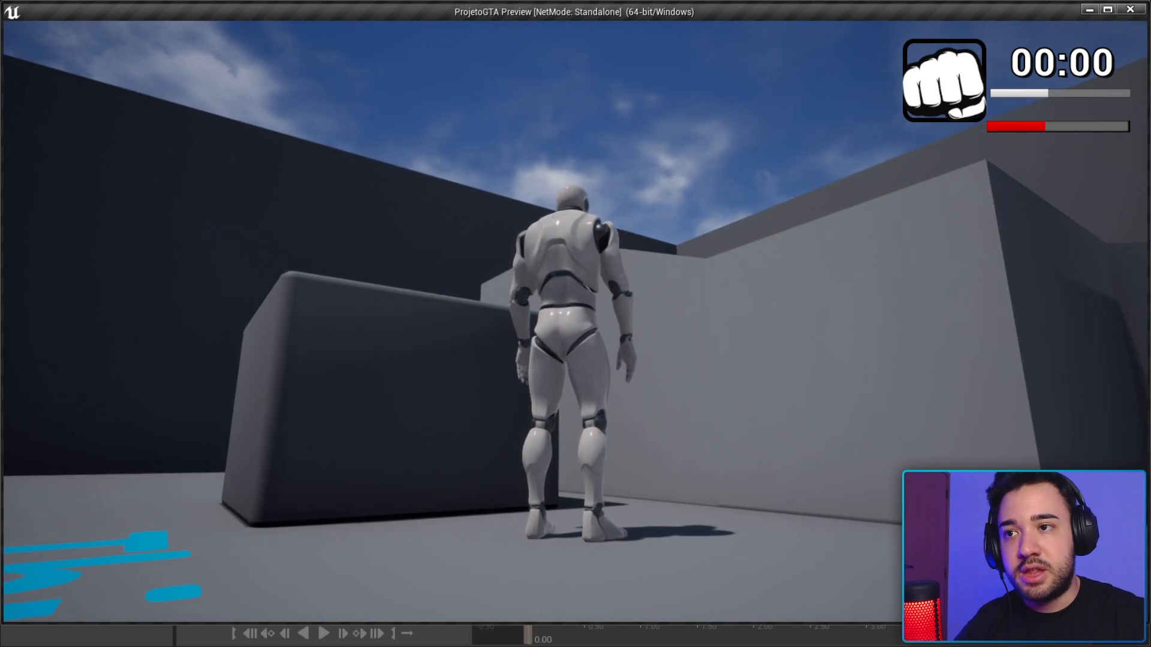
key("Escape")
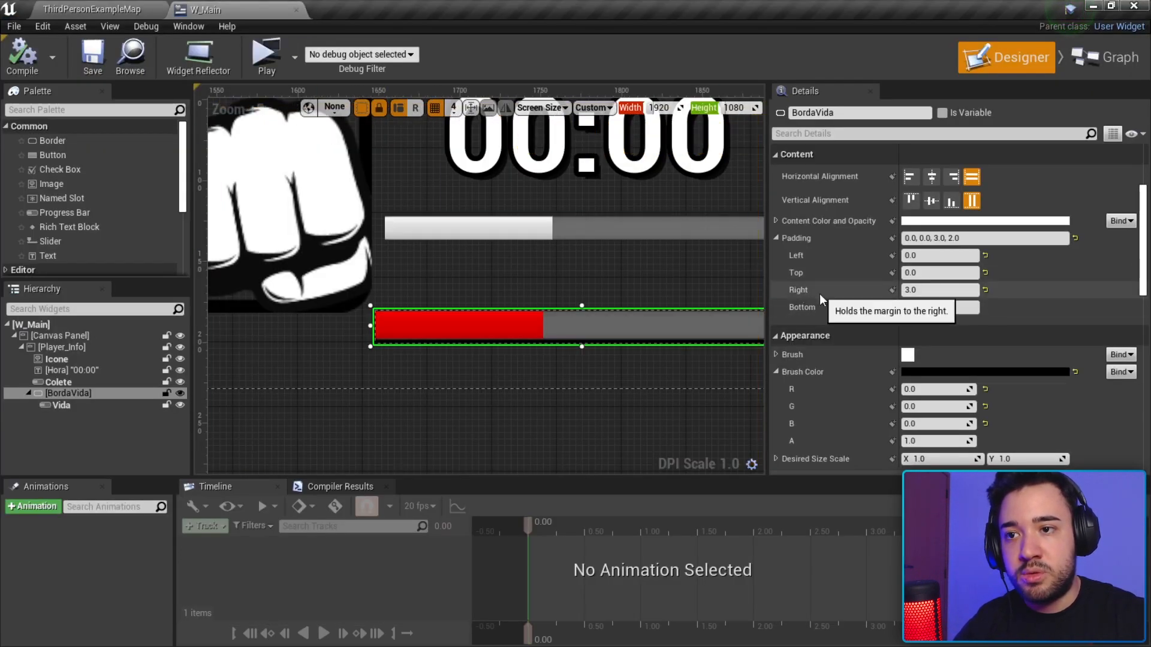
Set the right and bottom padding of BordaVida to 0.0 and check the health bar in the game preview.
type("0")
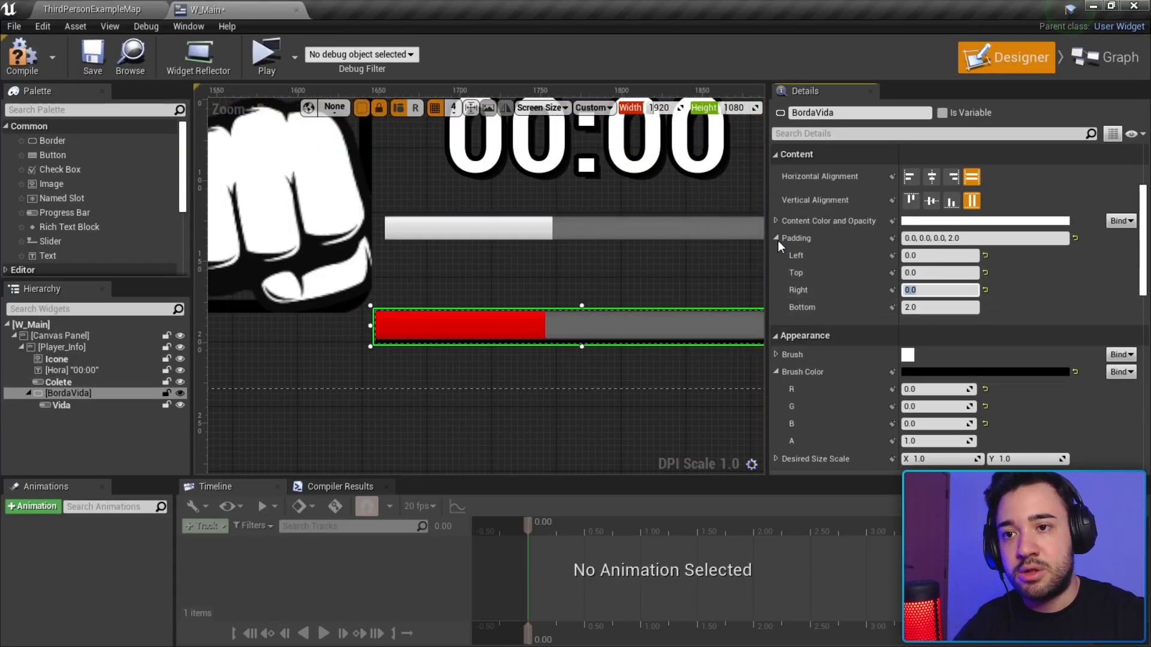
key("Tab")
type("0")
key("Return")
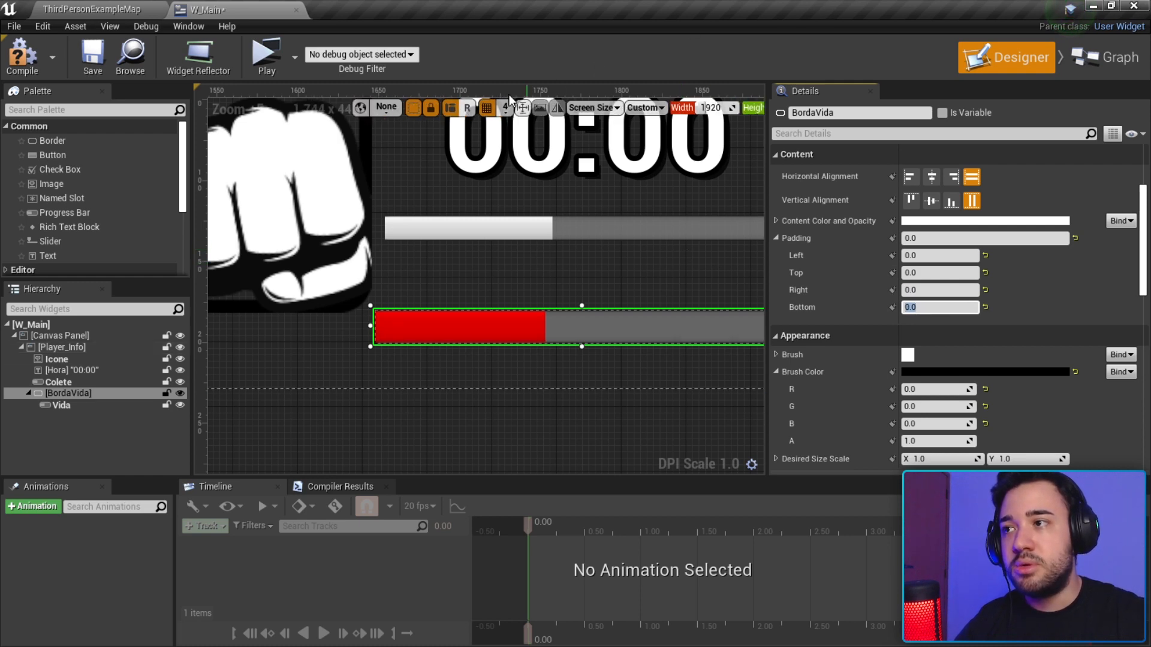
left_click(266, 57)
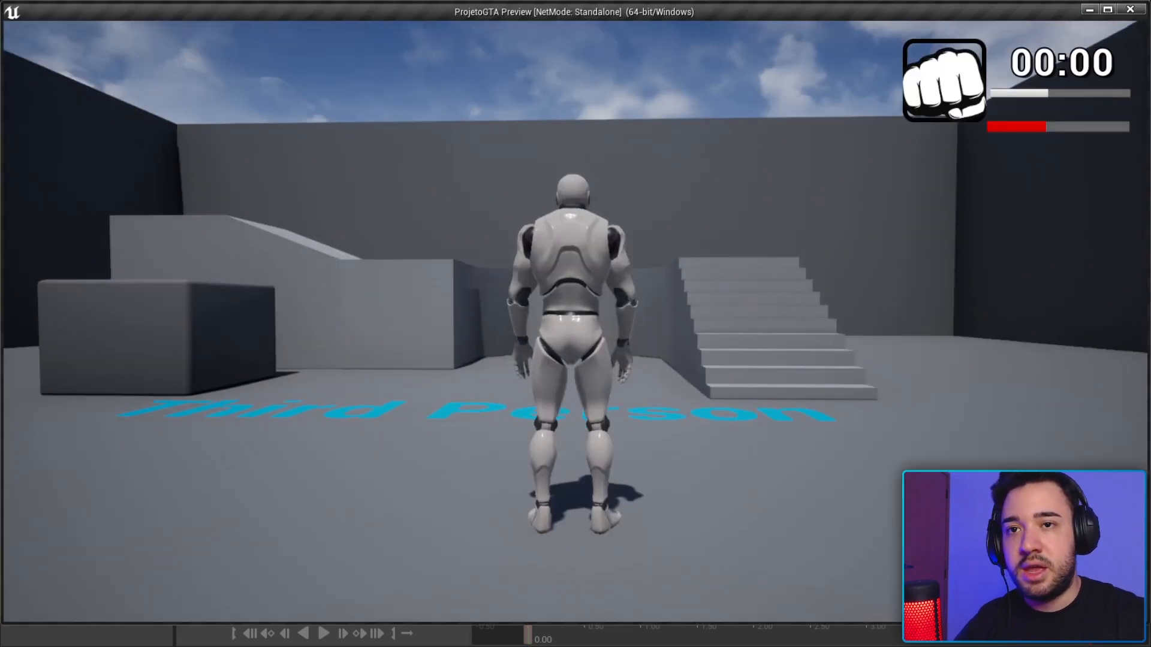
key("w")
key("w")
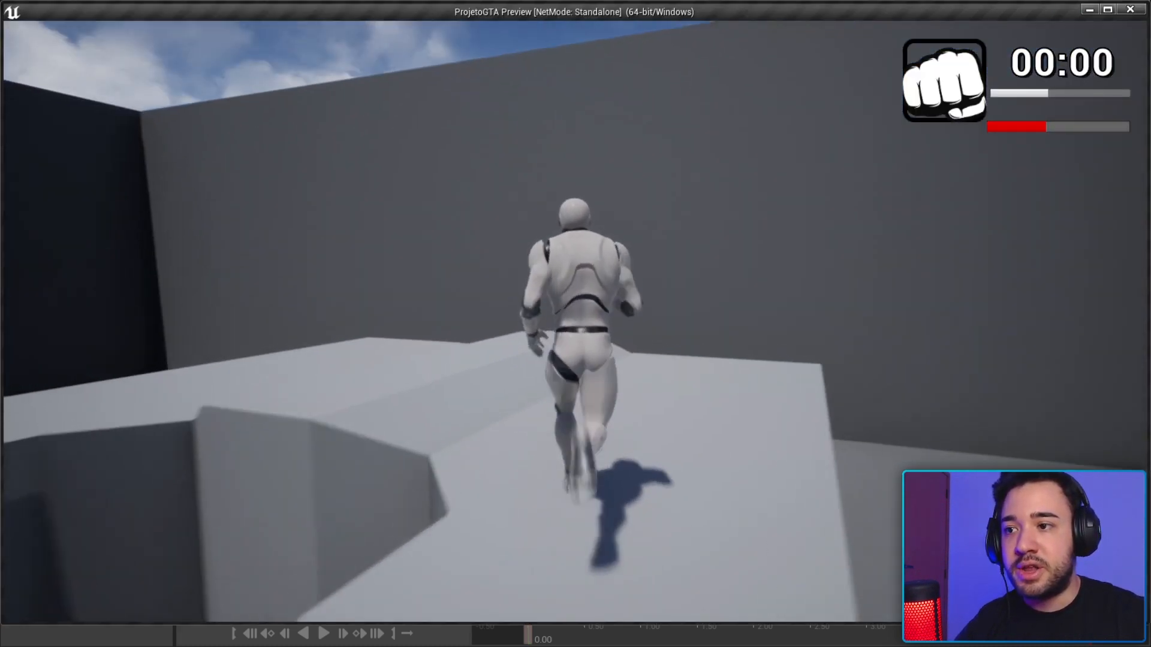
key("Escape")
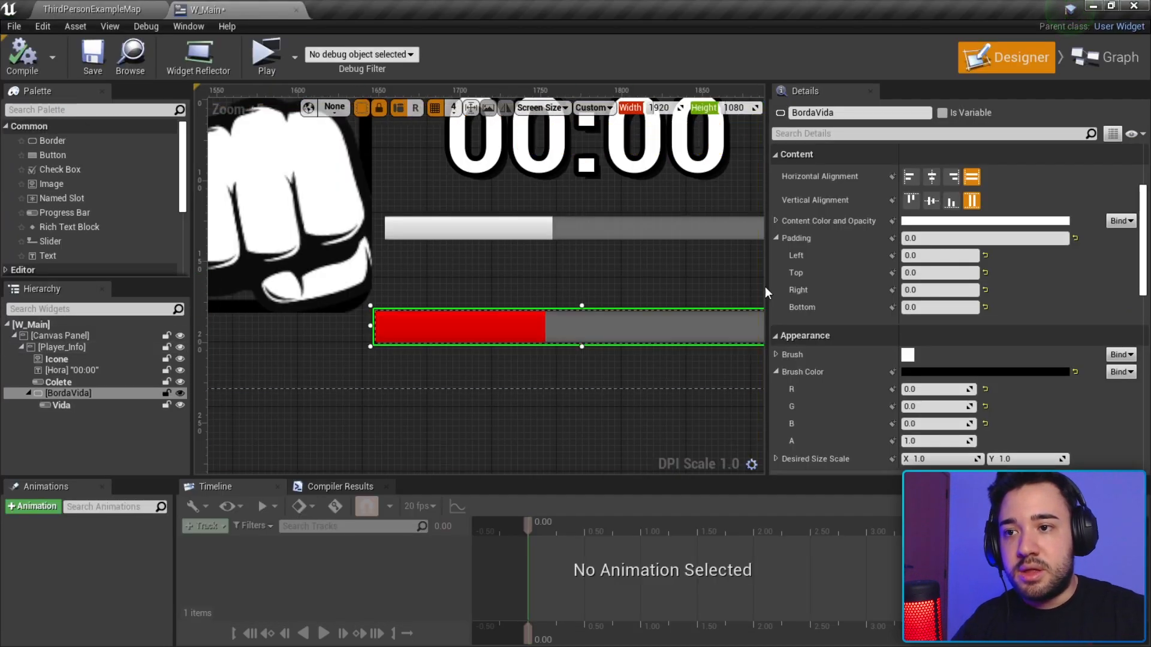
Examine the edges of the health bar up close in the designer and again in the game preview.
scroll(545, 308, "up", 2)
scroll(545, 309, "up", 7)
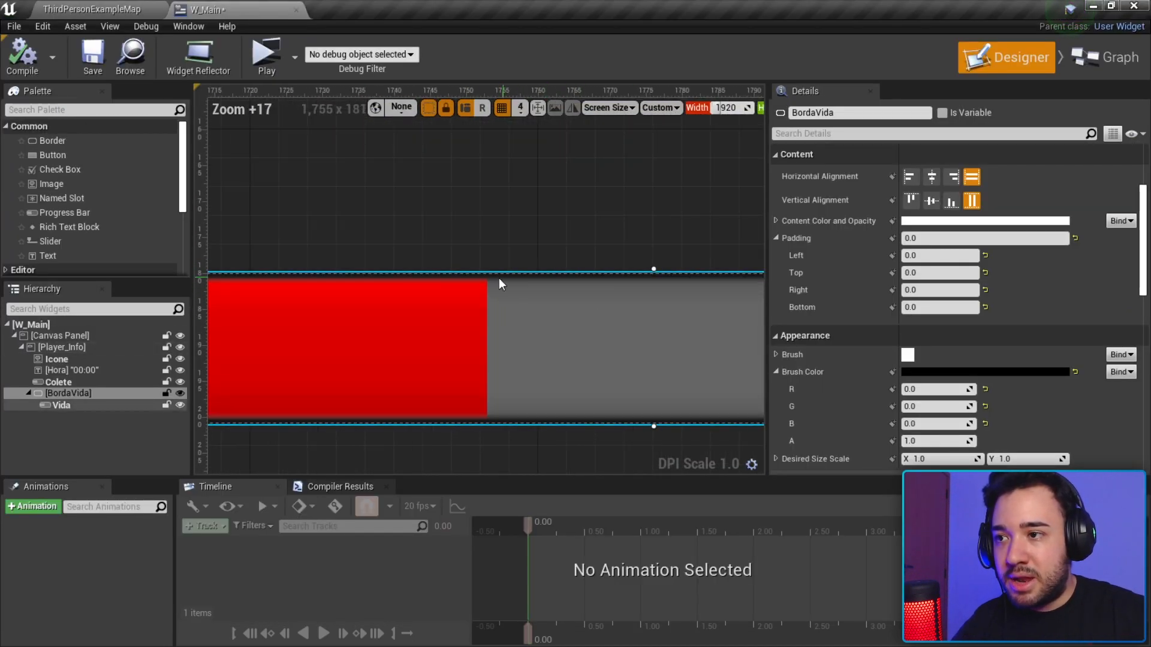
scroll(411, 329, "down", 11)
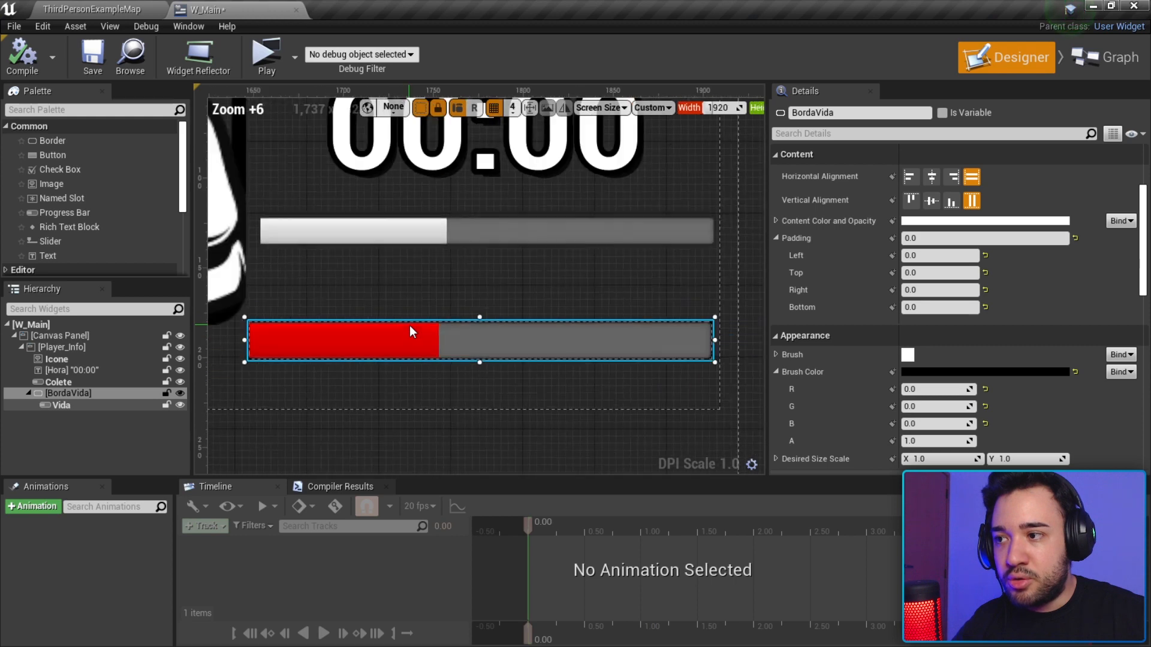
scroll(367, 332, "up", 3)
left_click(412, 316)
left_click(90, 392)
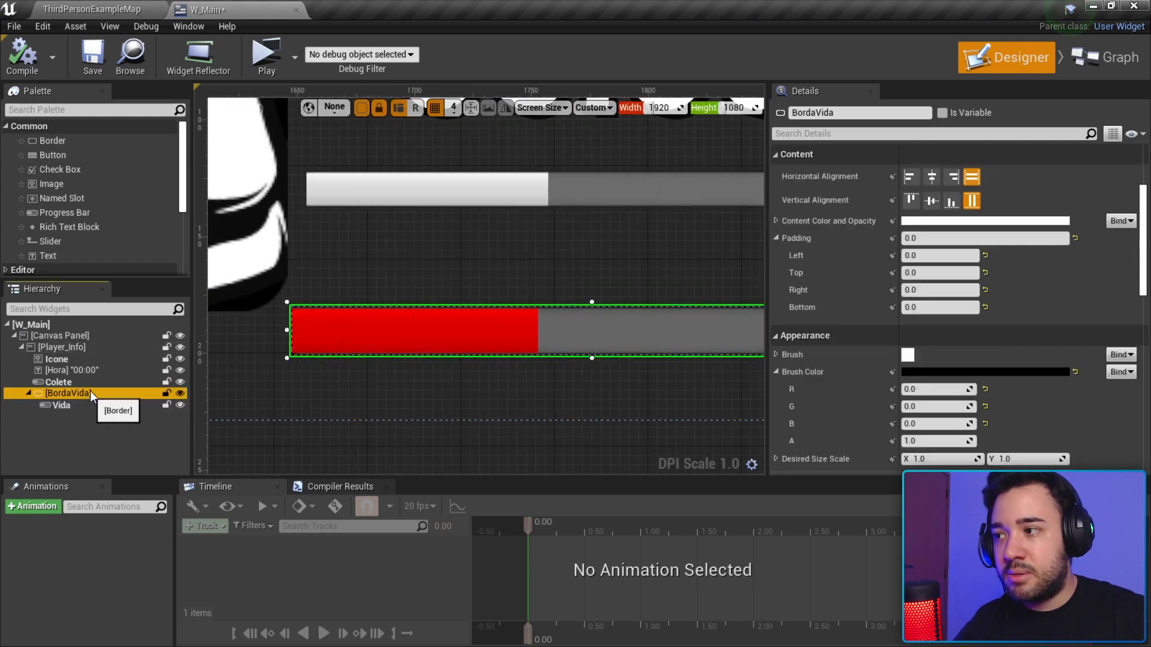
left_click(268, 67)
key("w")
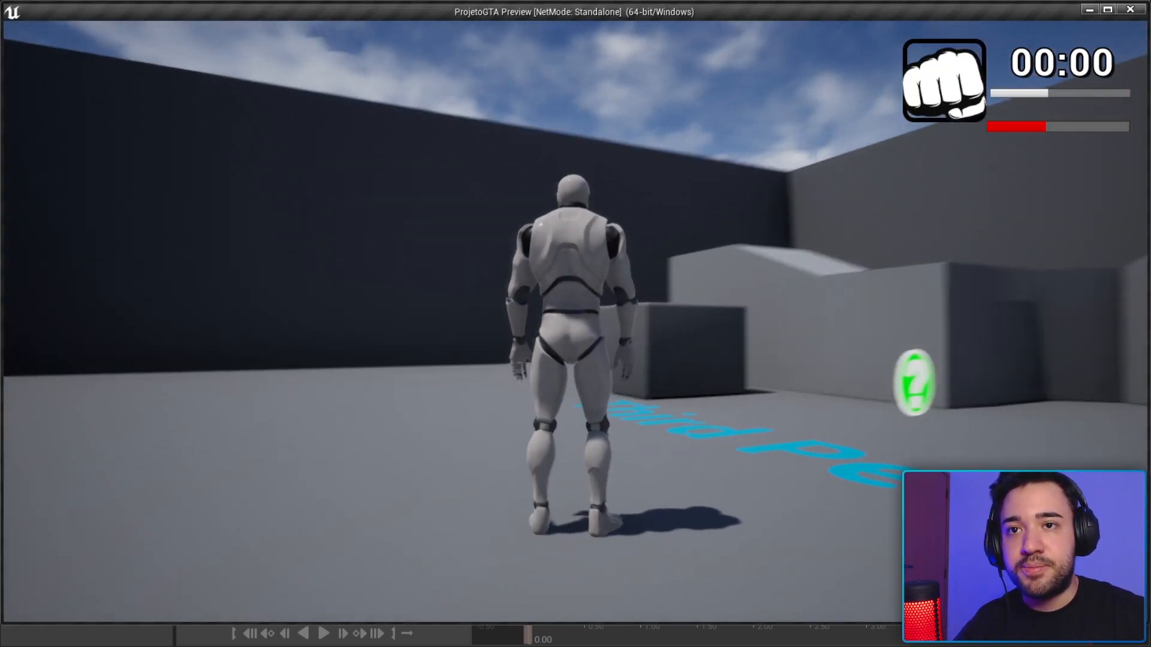
key("Escape")
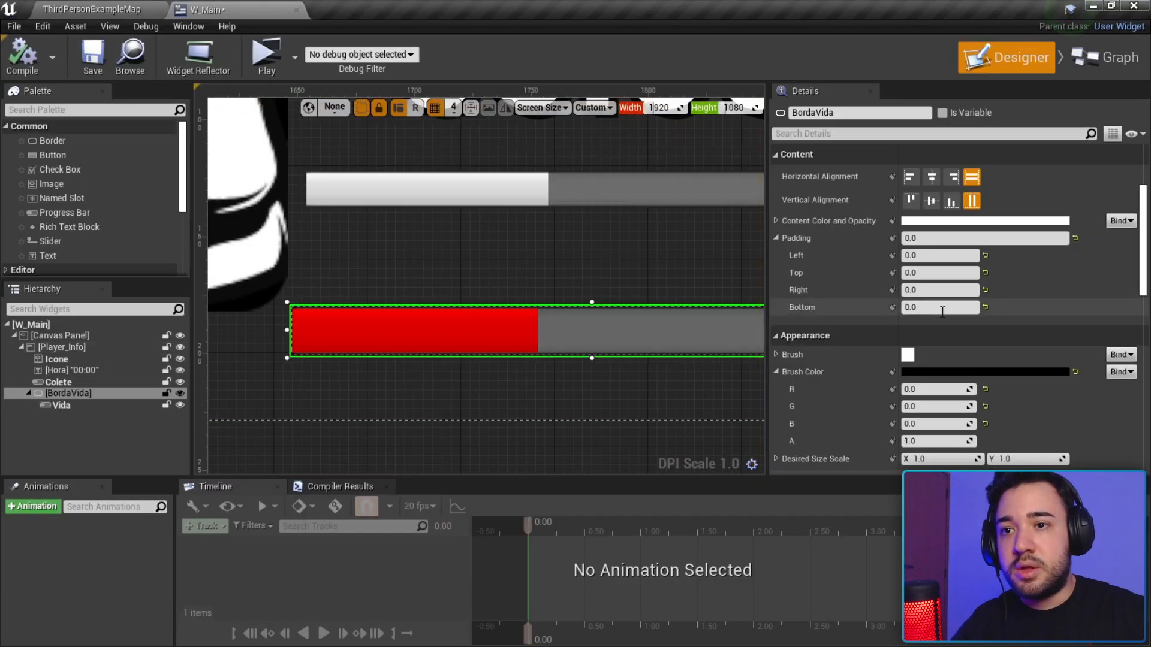
Reset the BordaVida padding to its defaults, then set the left and right padding to 3.0.
left_click(986, 291)
left_click(985, 272)
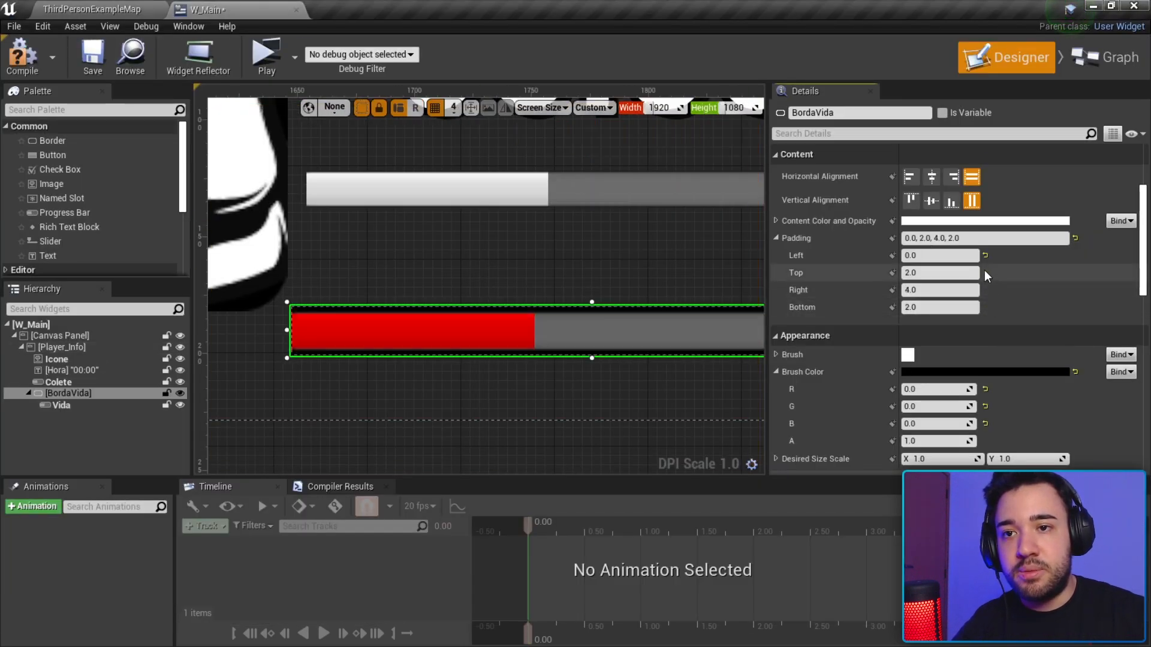
left_click(985, 256)
left_click(967, 257)
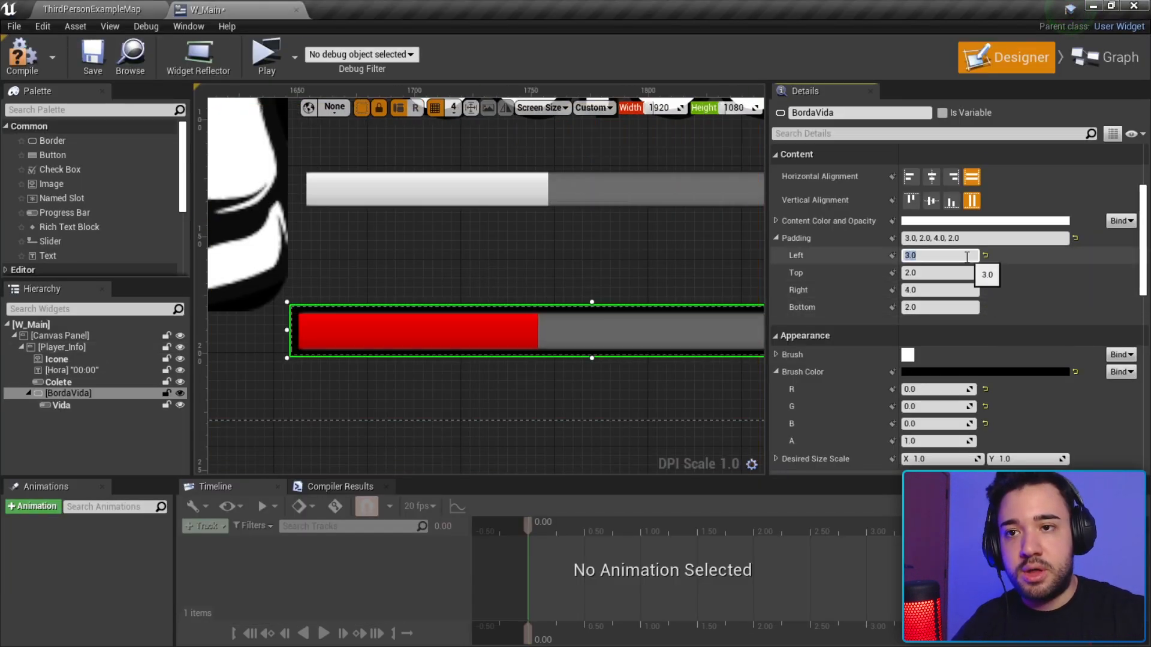
left_click(921, 290)
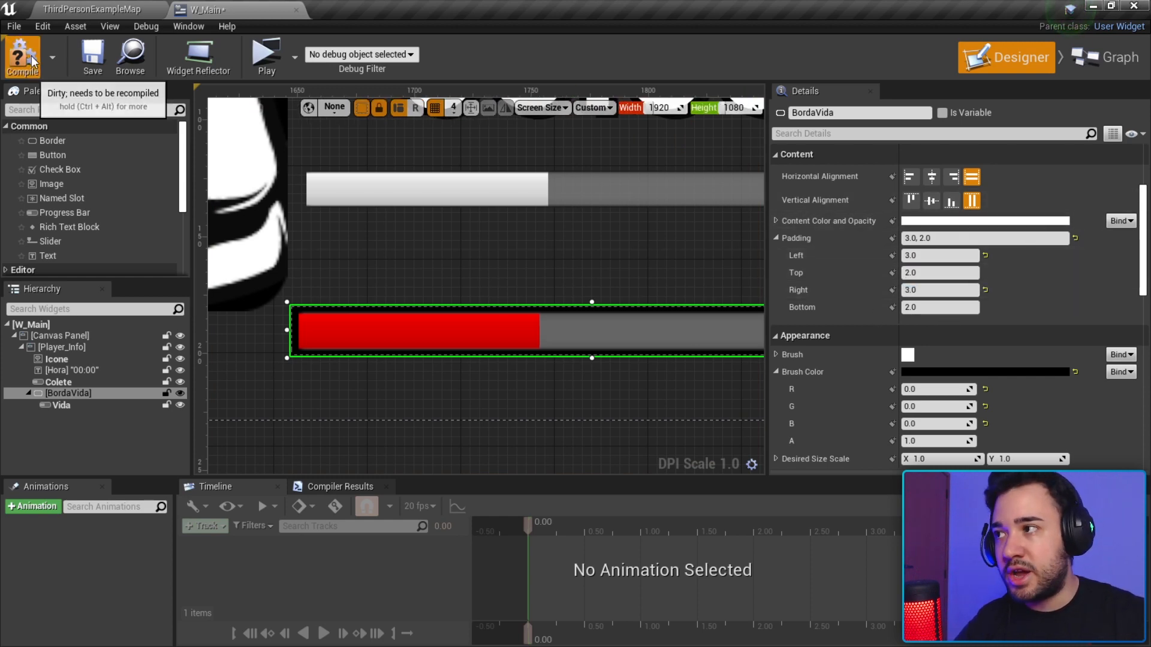
Compile and save the widget and run the game preview to check the health bar's black border.
left_click(22, 55)
left_click(92, 55)
left_click(266, 57)
key("w")
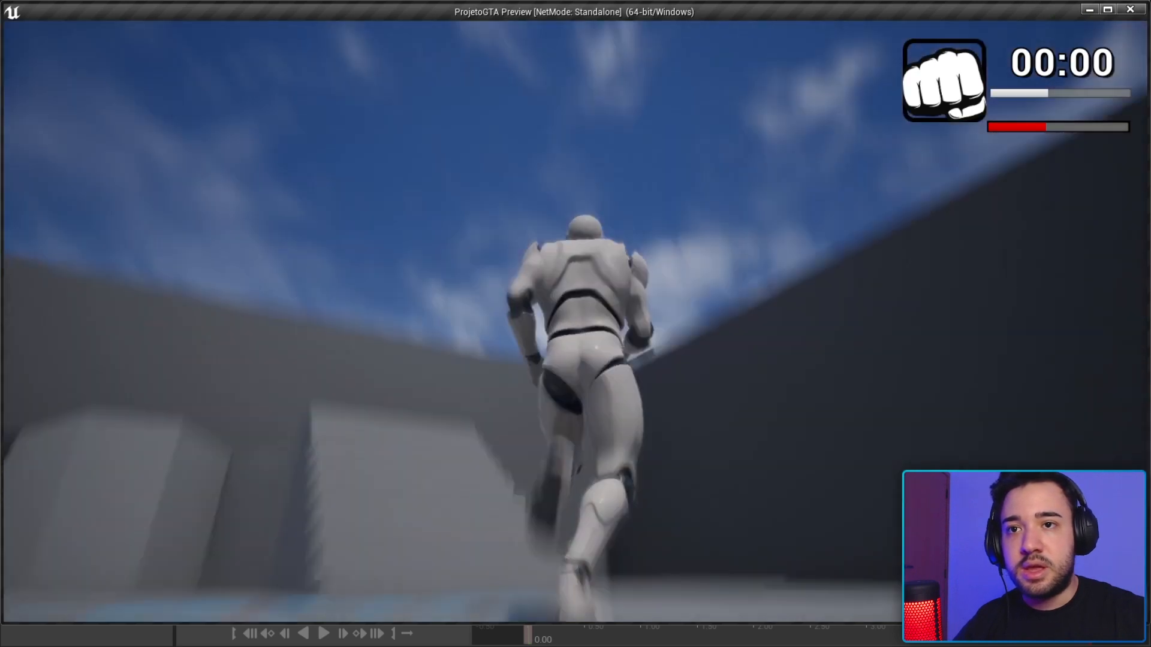
key("w")
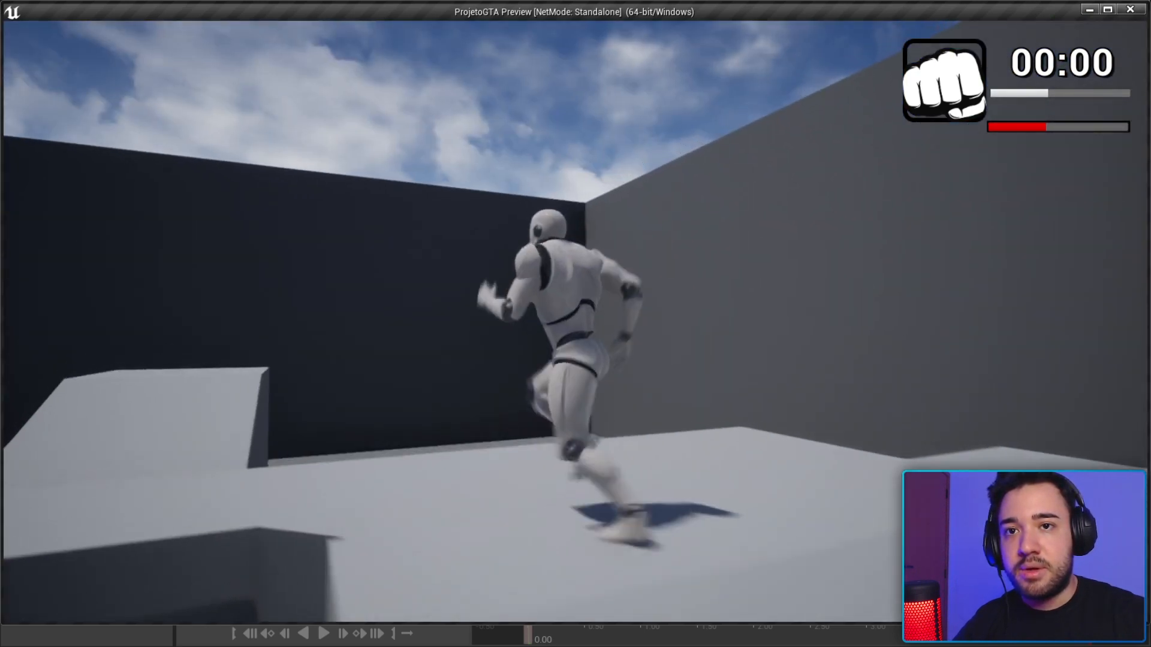
key("w")
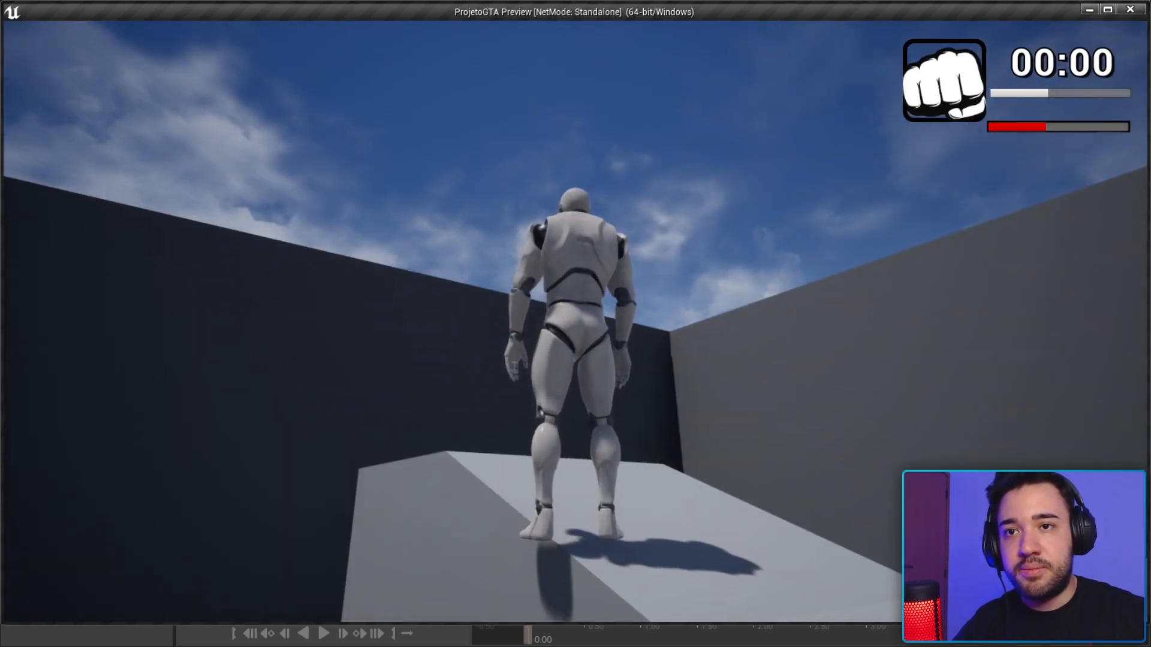
key("Escape")
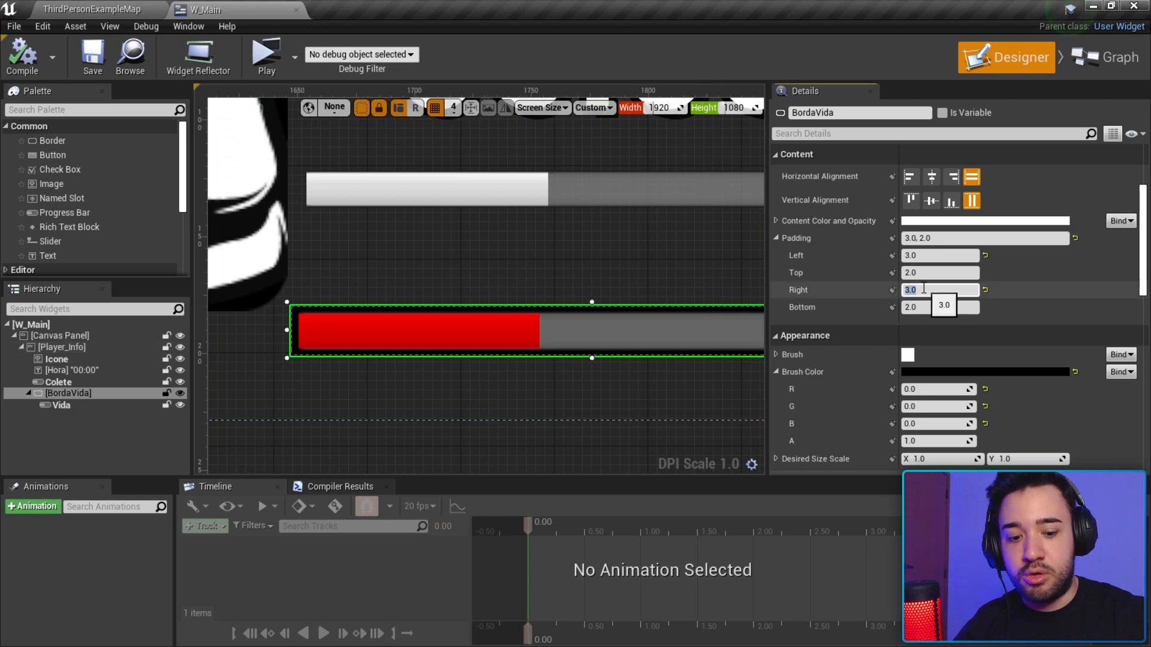
Set the right padding of BordaVida to 2.0 and check the border in the game preview.
left_click(266, 55)
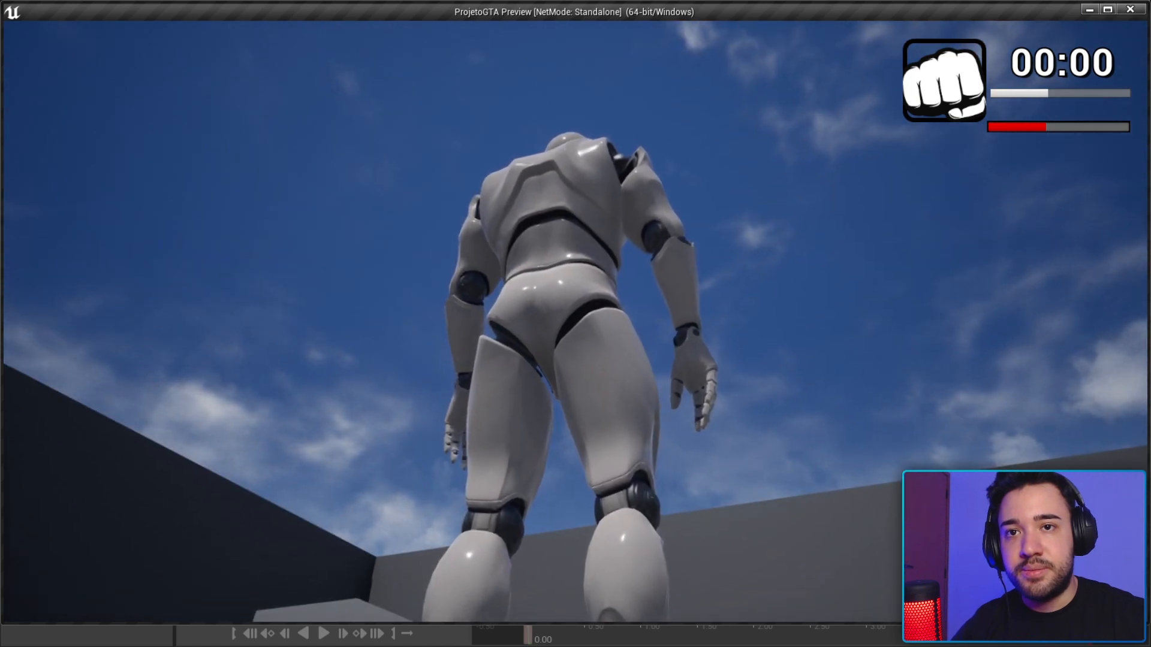
key("Escape")
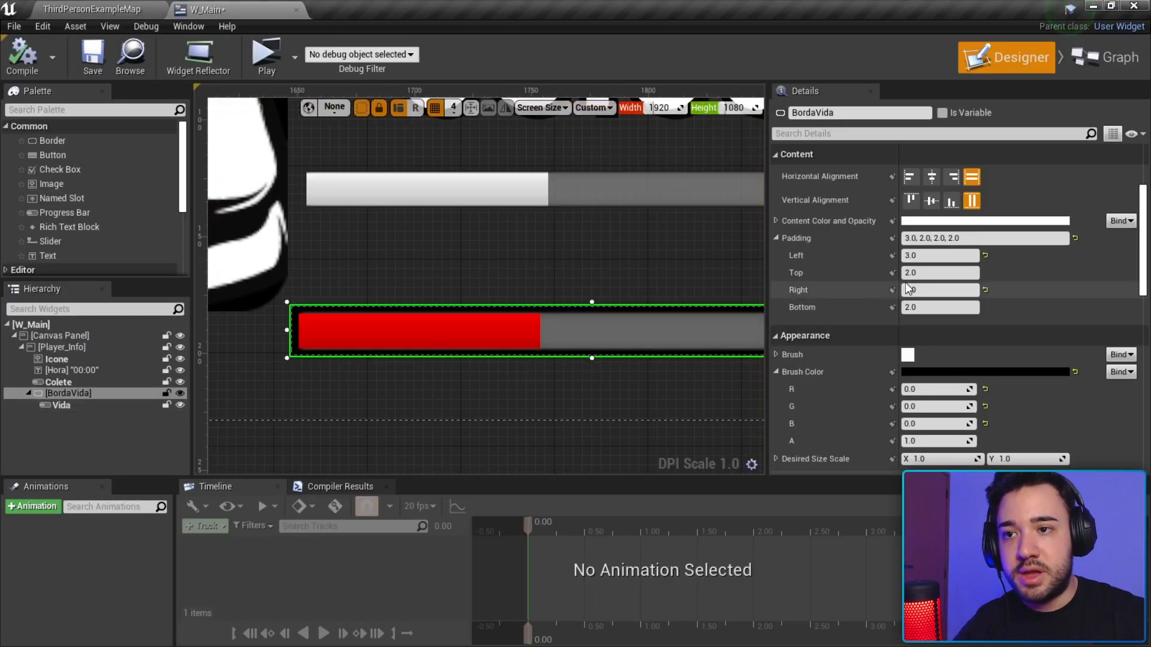
Set the top and bottom padding of BordaVida to 1.5 and check the health bar's border in the game preview.
left_click(931, 272)
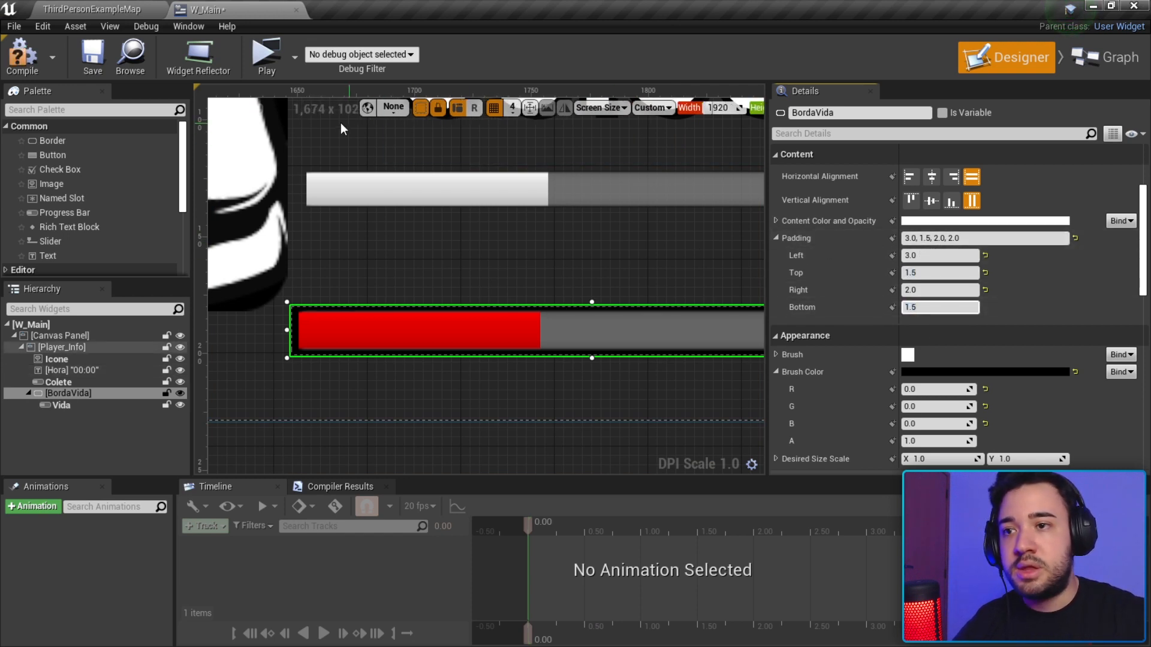
left_click(266, 57)
key("w")
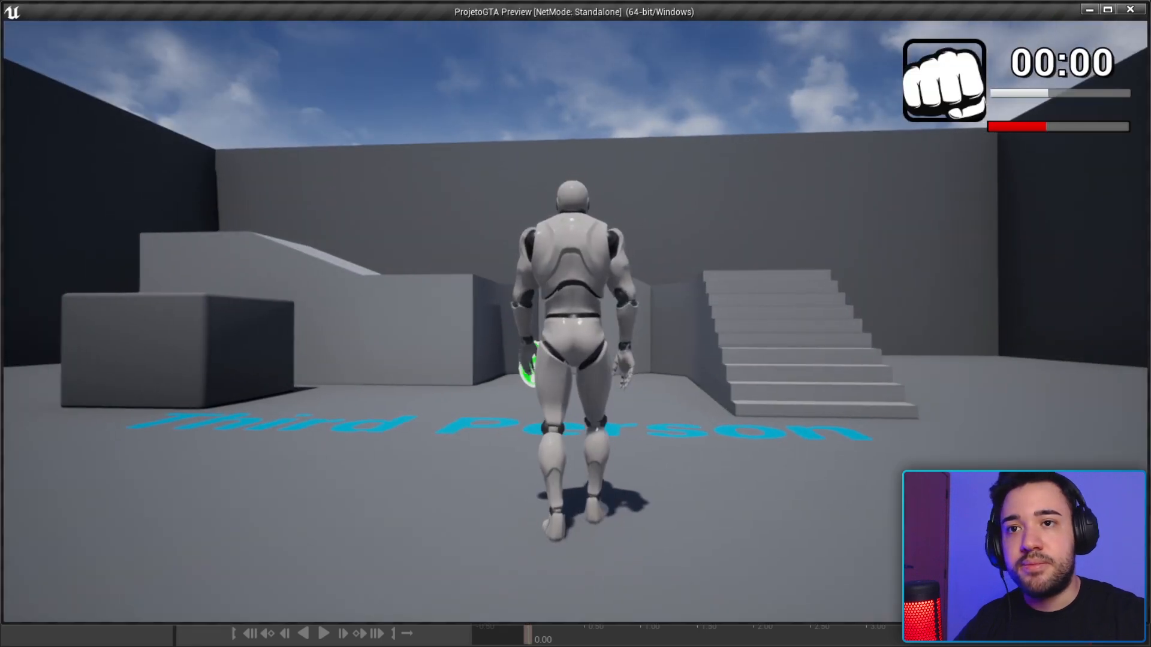
key("w")
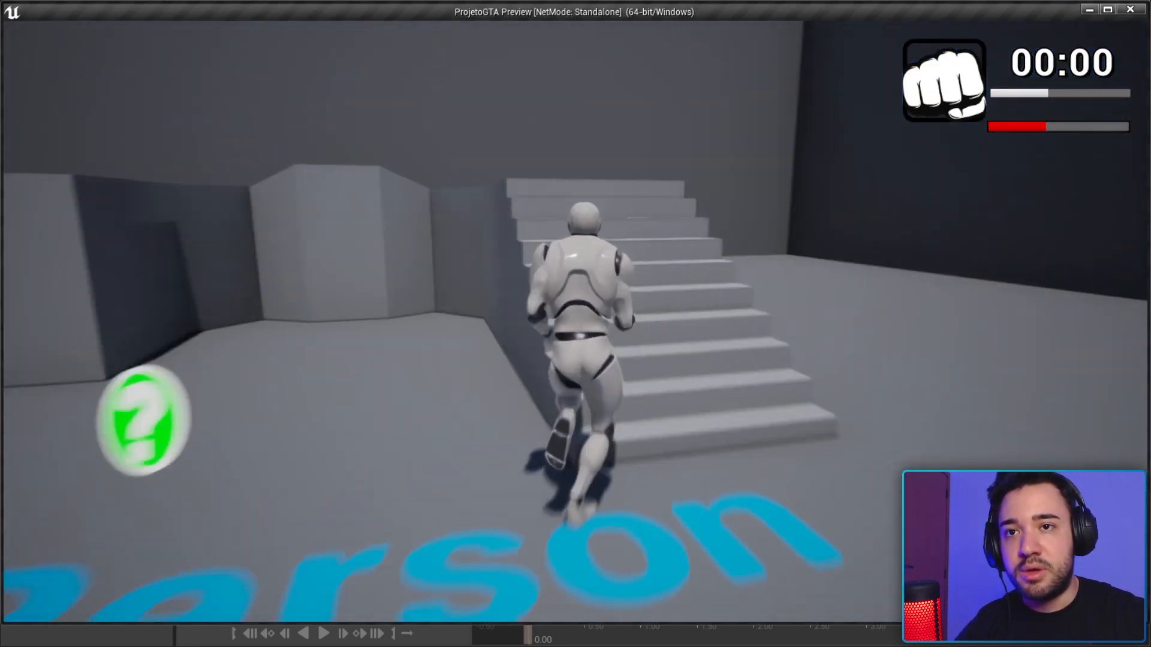
key("w")
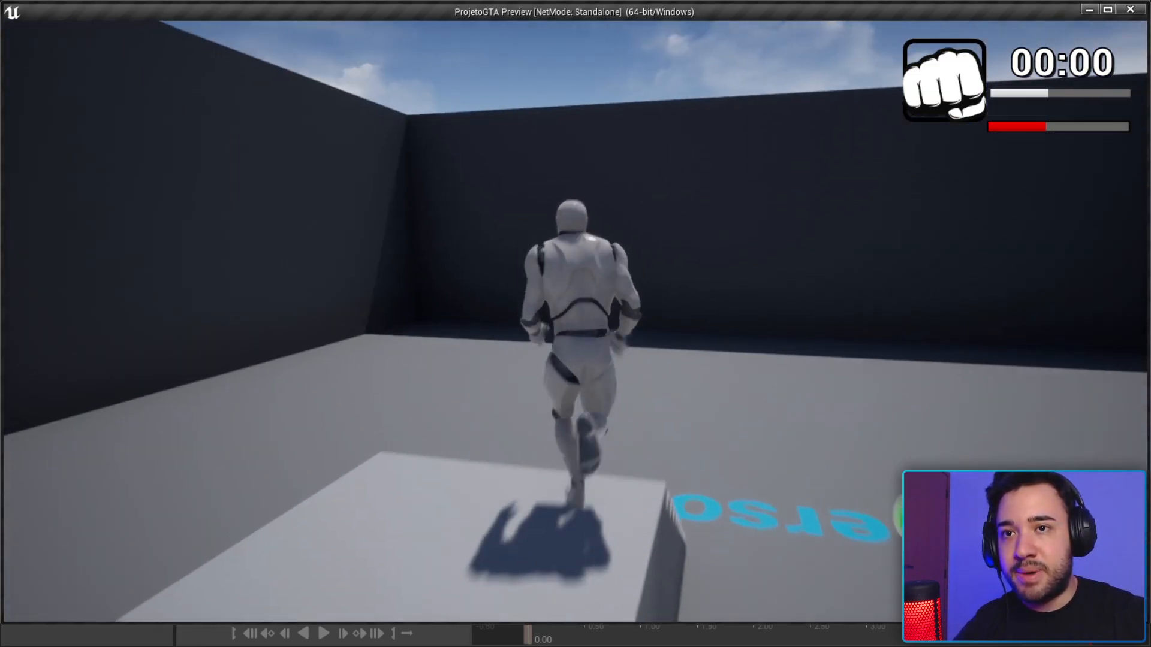
key("w")
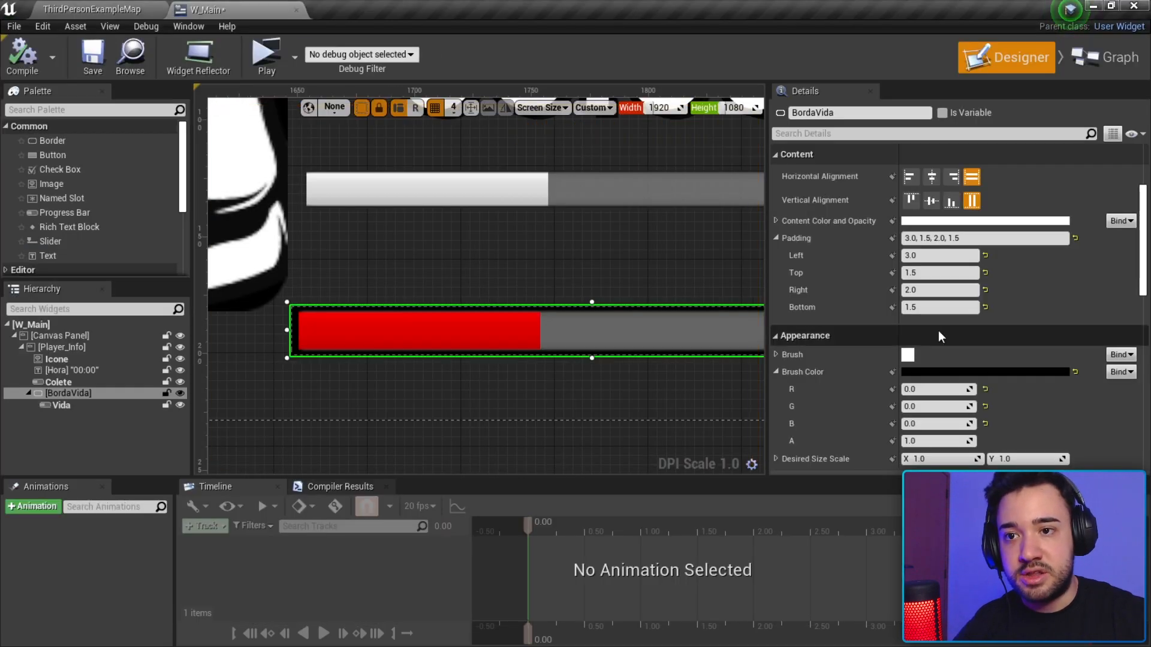
Restore the top and bottom padding of BordaVida to 2.0 and check the border in the game preview.
left_click(925, 307)
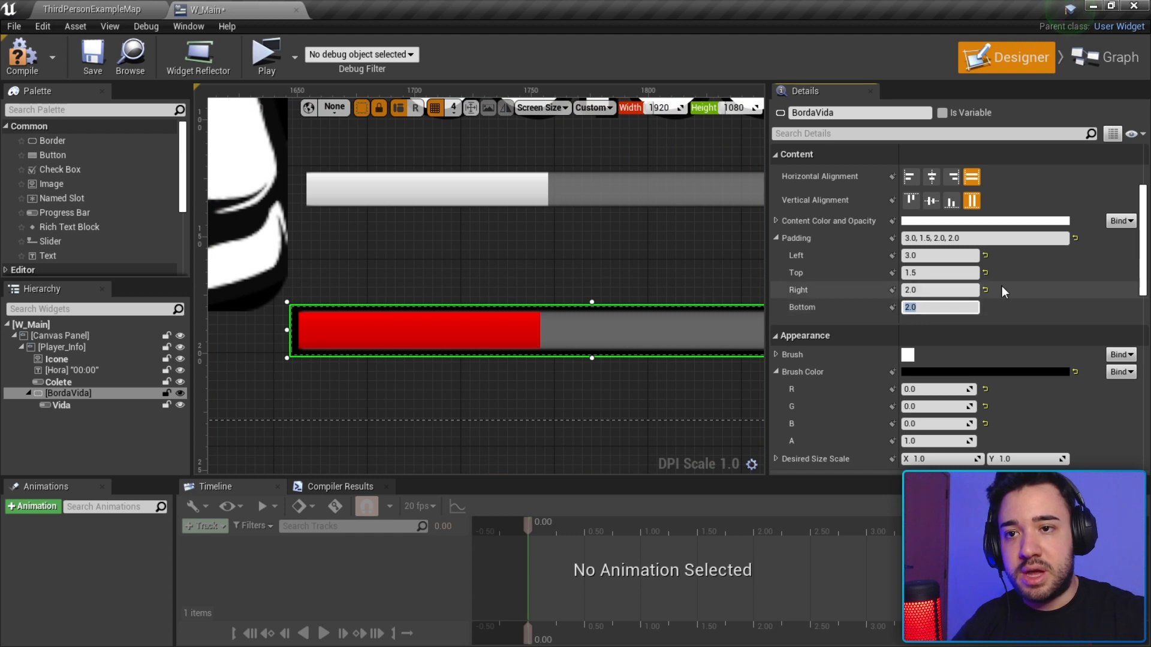
left_click(940, 273)
type("2")
key("Return")
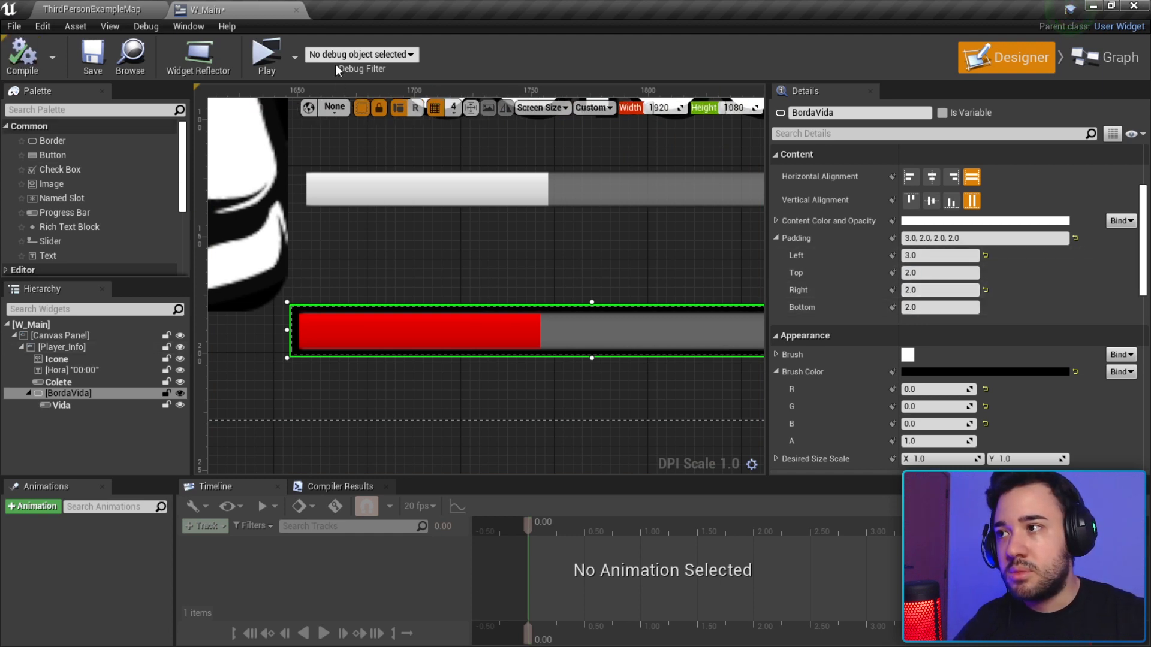
key("alt+p")
key("w")
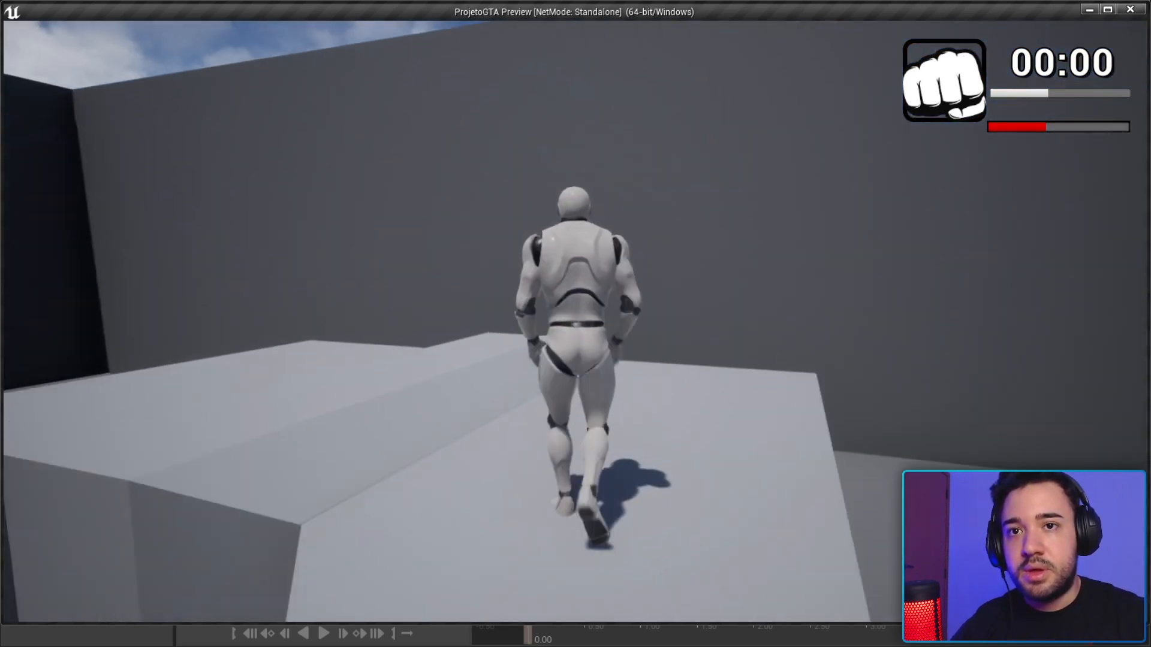
key("Escape")
Set the right padding of BordaVida to 3.0, compile the widget and check the health bar in the game preview.
left_click(915, 290)
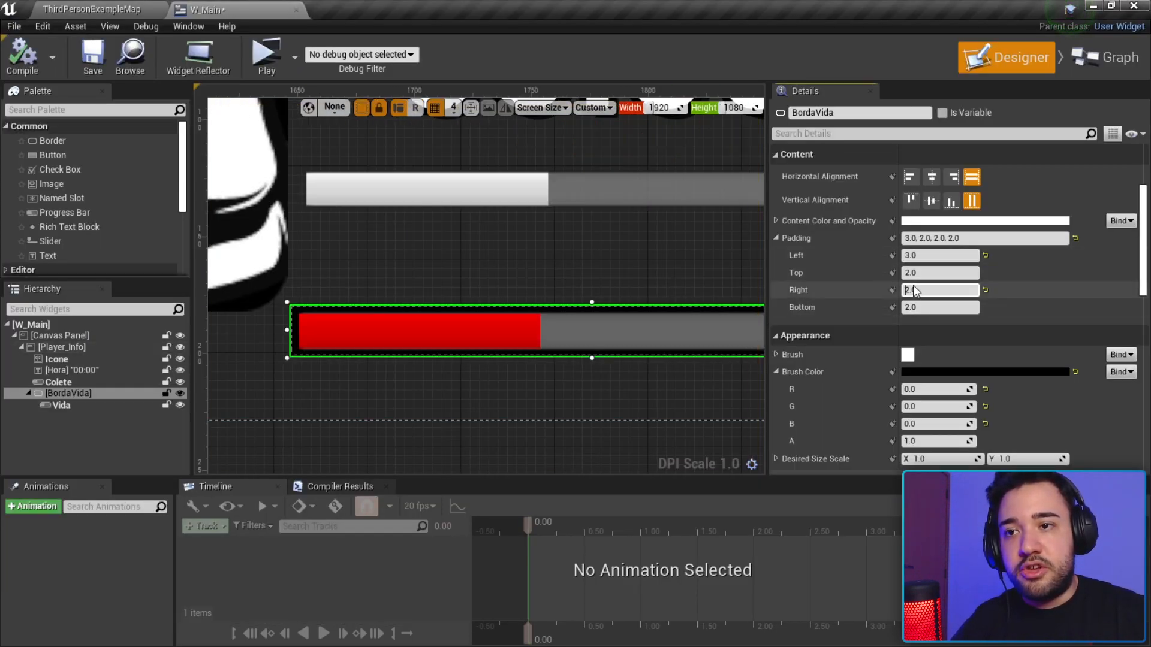
type("3")
key("Return")
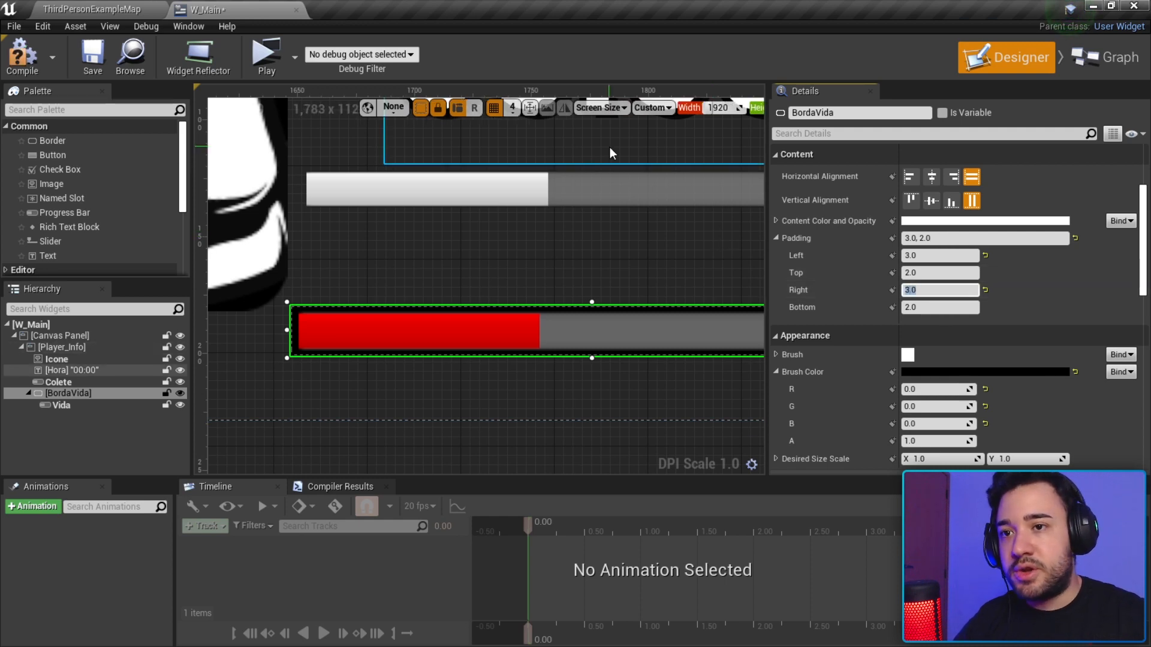
left_click(21, 71)
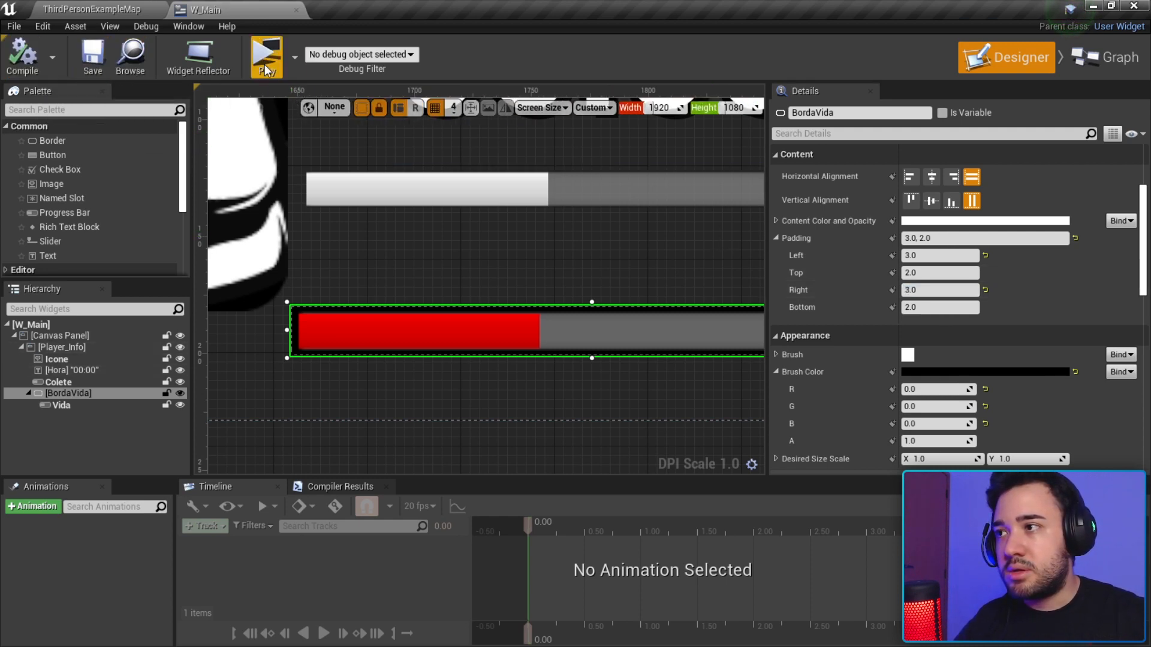
left_click(266, 57)
key("w")
key("Escape")
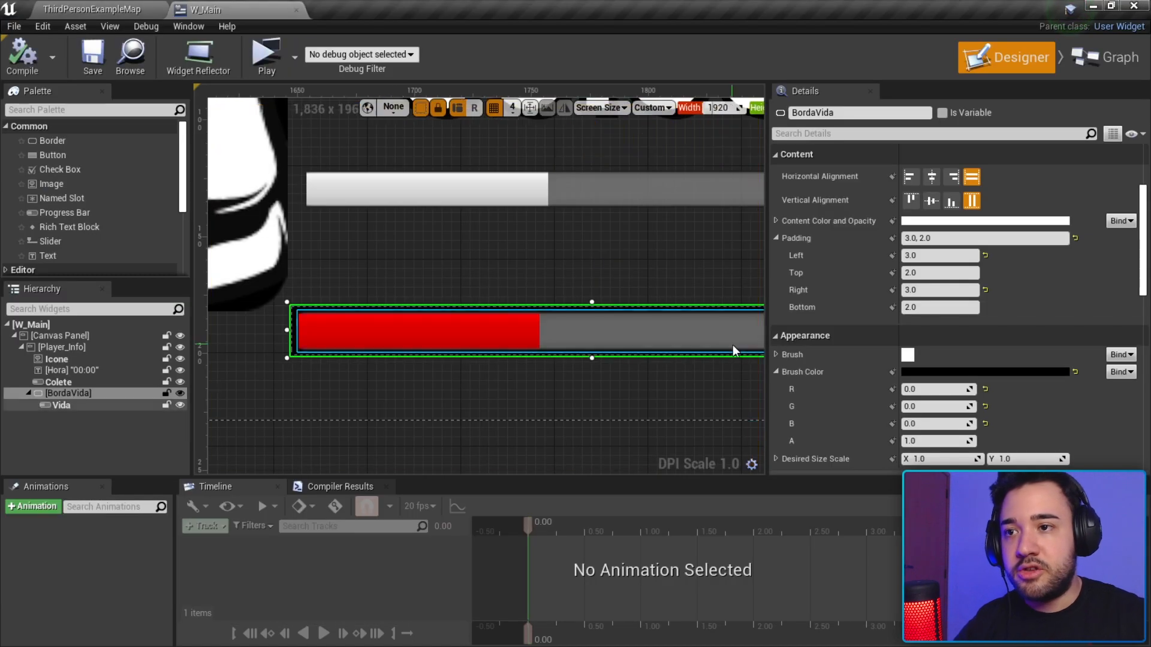
Move BordaVida up closer beneath the white vest bar and nudge it slightly left against the fist icon.
scroll(514, 356, "down", 1)
right_click_drag(514, 356, 528, 375)
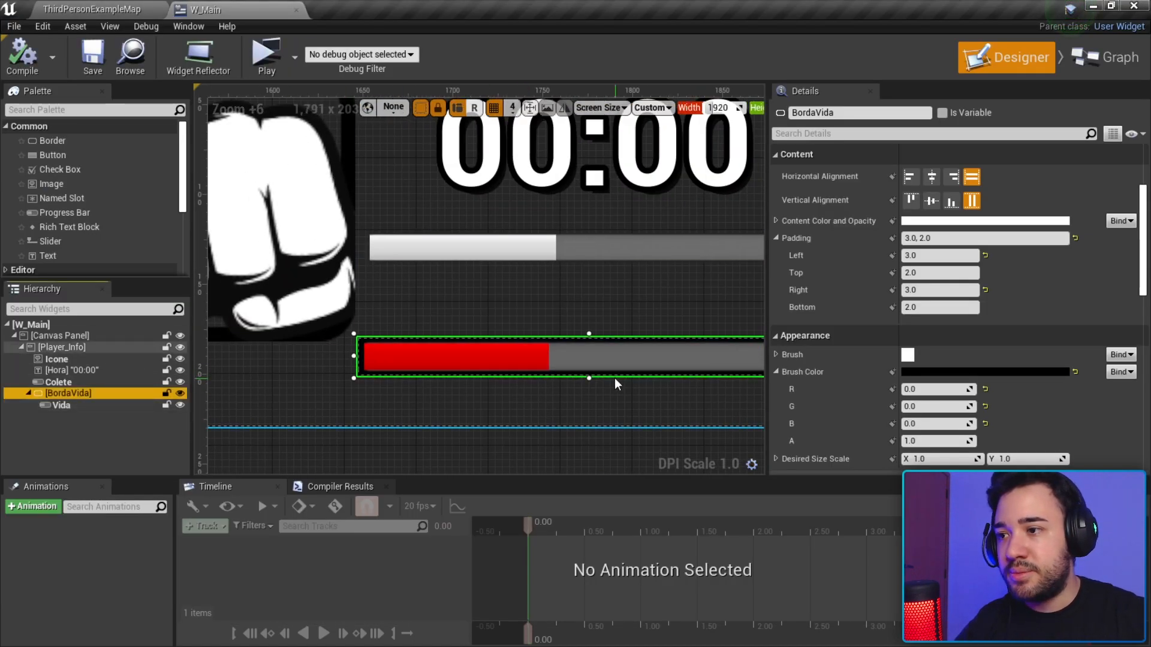
mouse_move(578, 366)
left_mouse_down()
mouse_move(592, 310)
mouse_move(582, 327)
left_mouse_up()
scroll(562, 348, "down", 3)
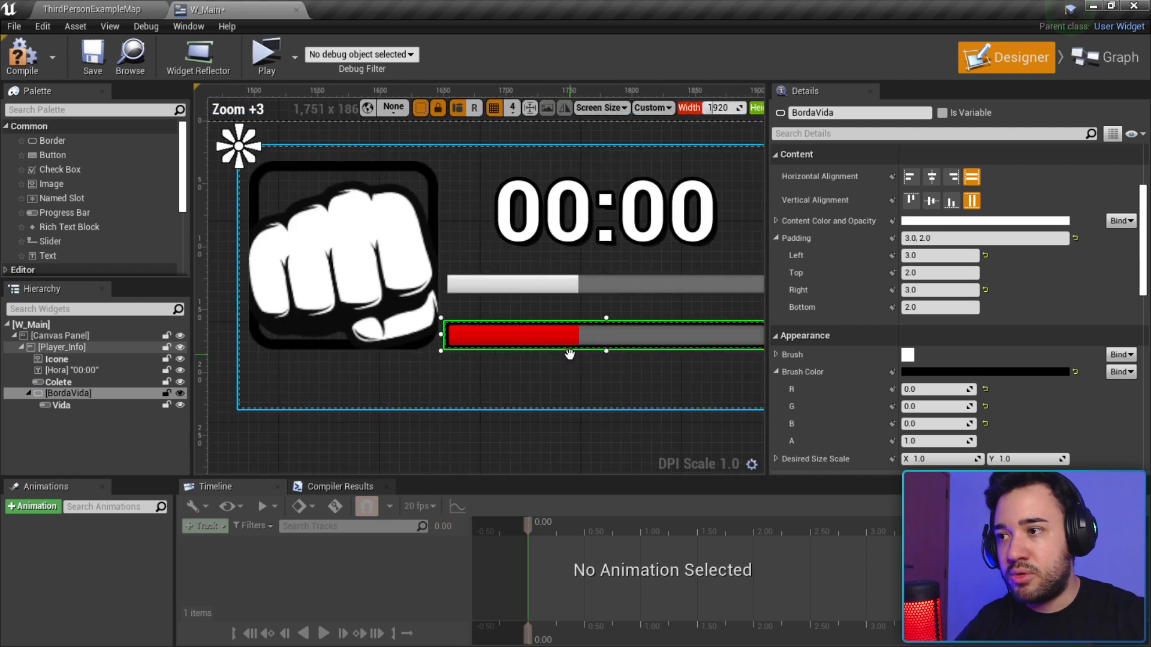
right_click_drag(550, 368, 501, 339)
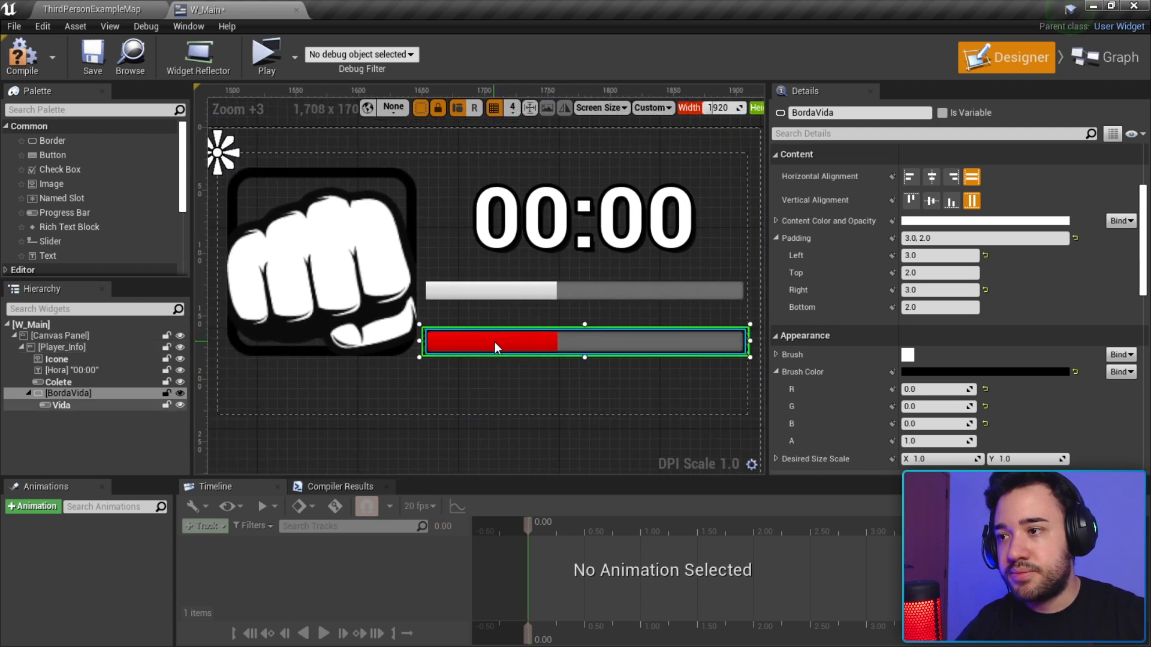
left_click_drag(495, 342, 489, 344)
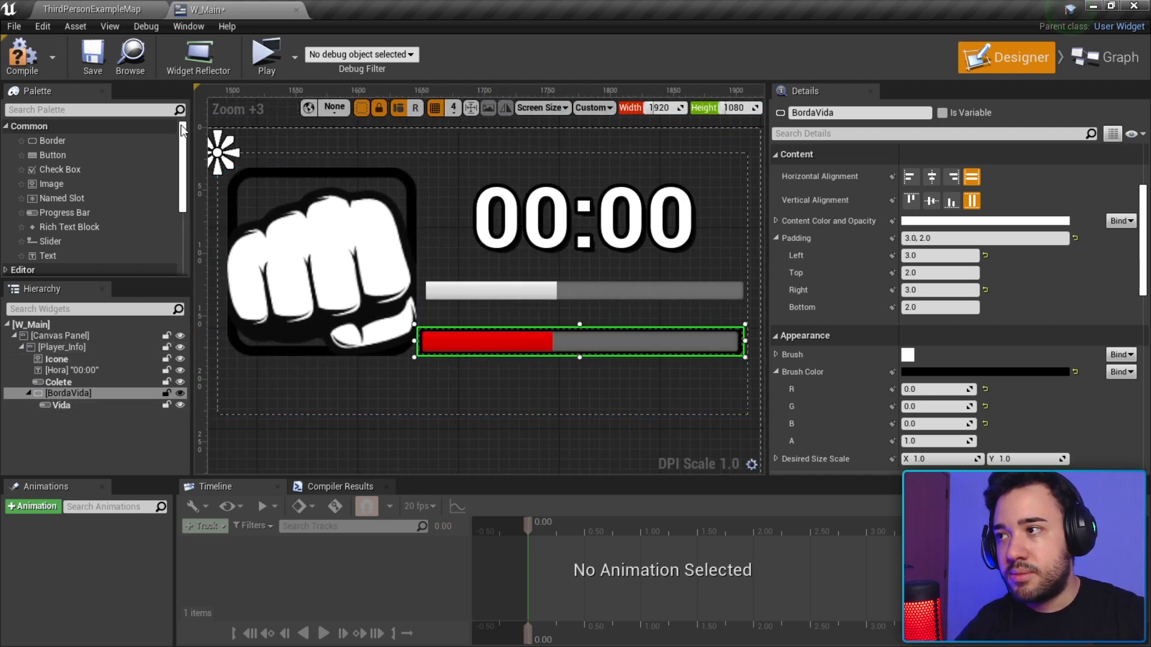
Move the anchors of BordaVida and the white Colete bar to the centers of their respective bars.
mouse_move(219, 153)
left_mouse_down()
mouse_move(600, 341)
mouse_move(577, 343)
left_mouse_up()
left_click(485, 411)
left_click(656, 296)
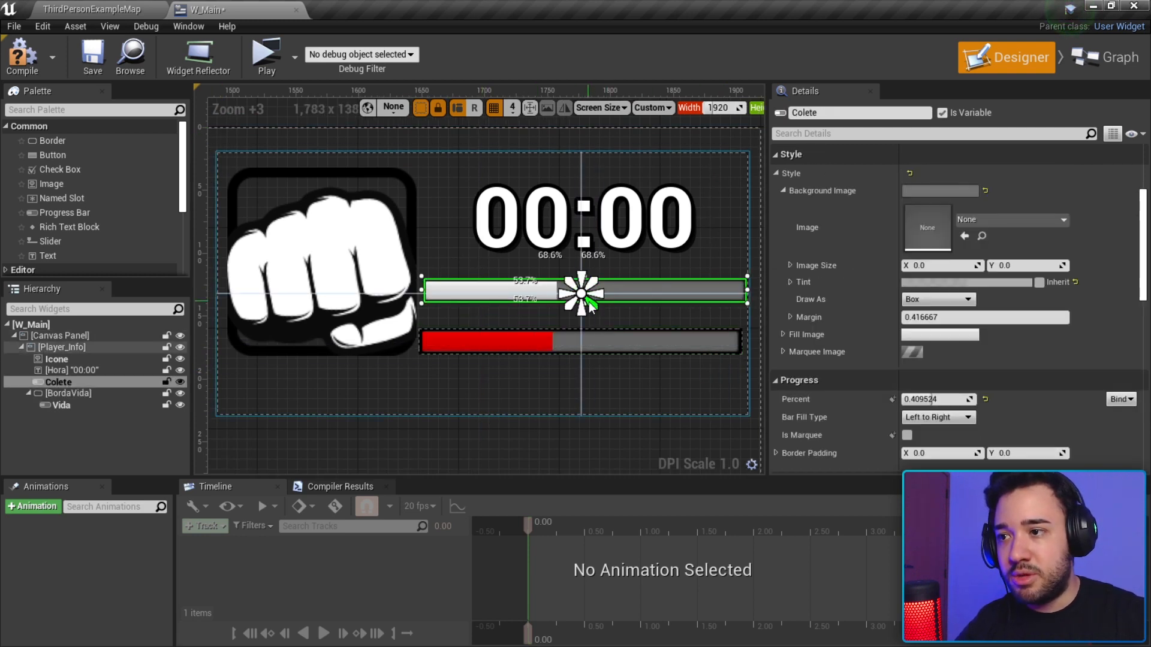
Duplicate BordaVida with its progress bar inside Player_Info and place the copy just below the original health bar.
left_click(480, 339)
left_click(70, 394)
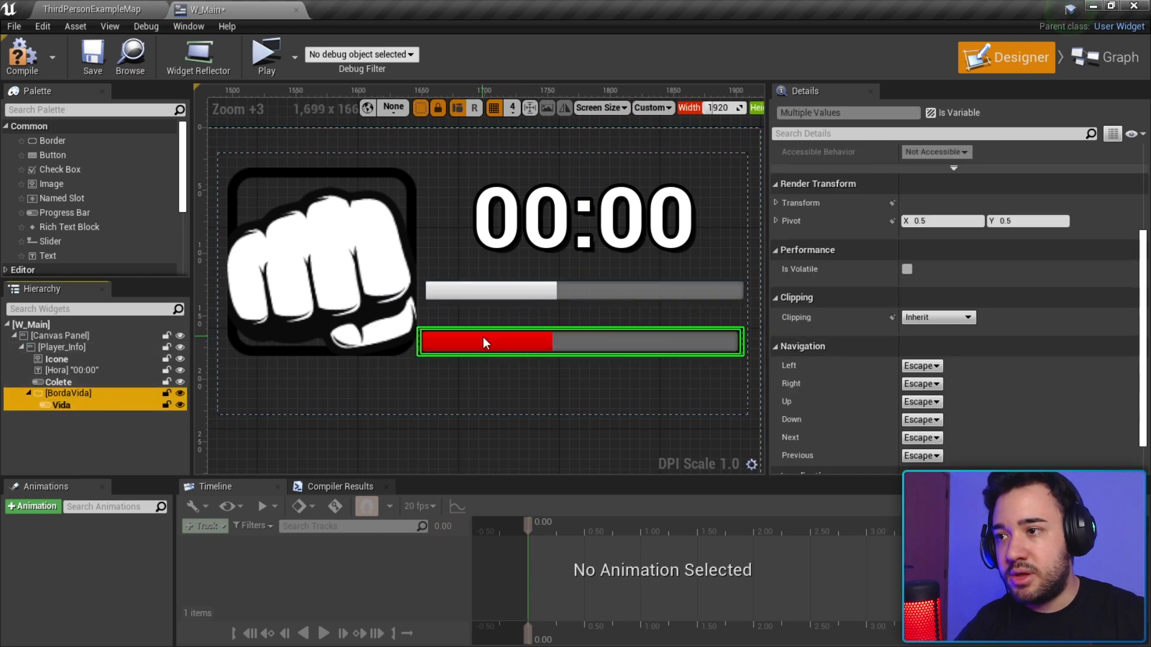
left_click(29, 393)
left_click(62, 347)
key("ctrl+v")
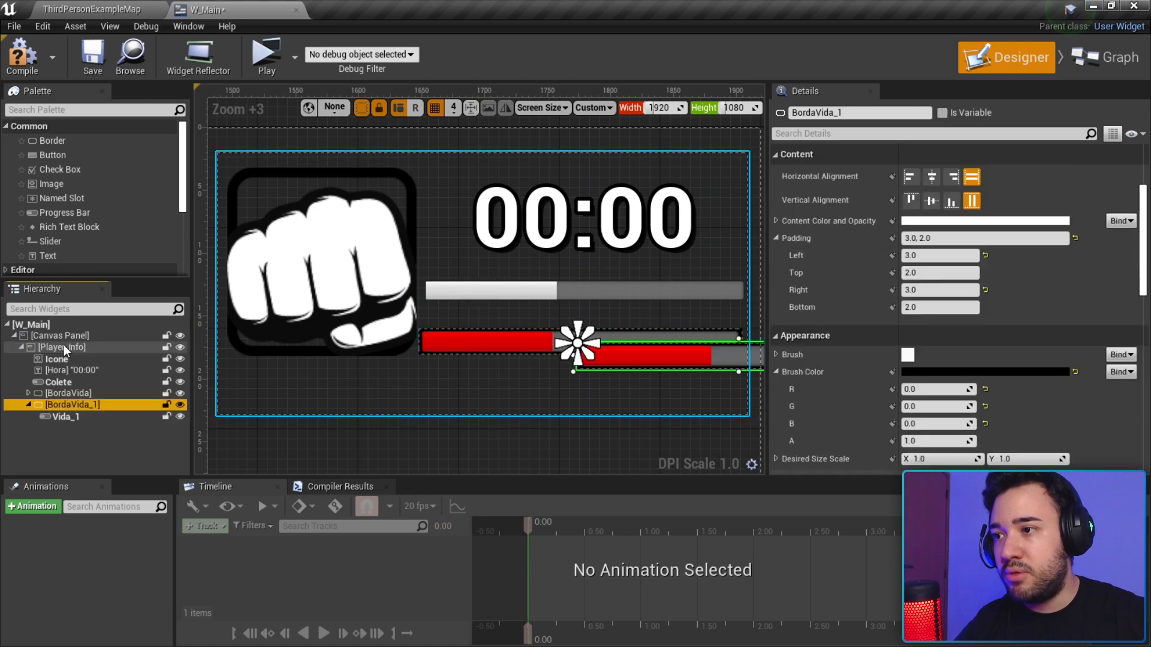
left_click_drag(620, 330, 454, 364)
Delete the old borderless Colete progress bar and rename the duplicated border BordaColete.
left_click(528, 262)
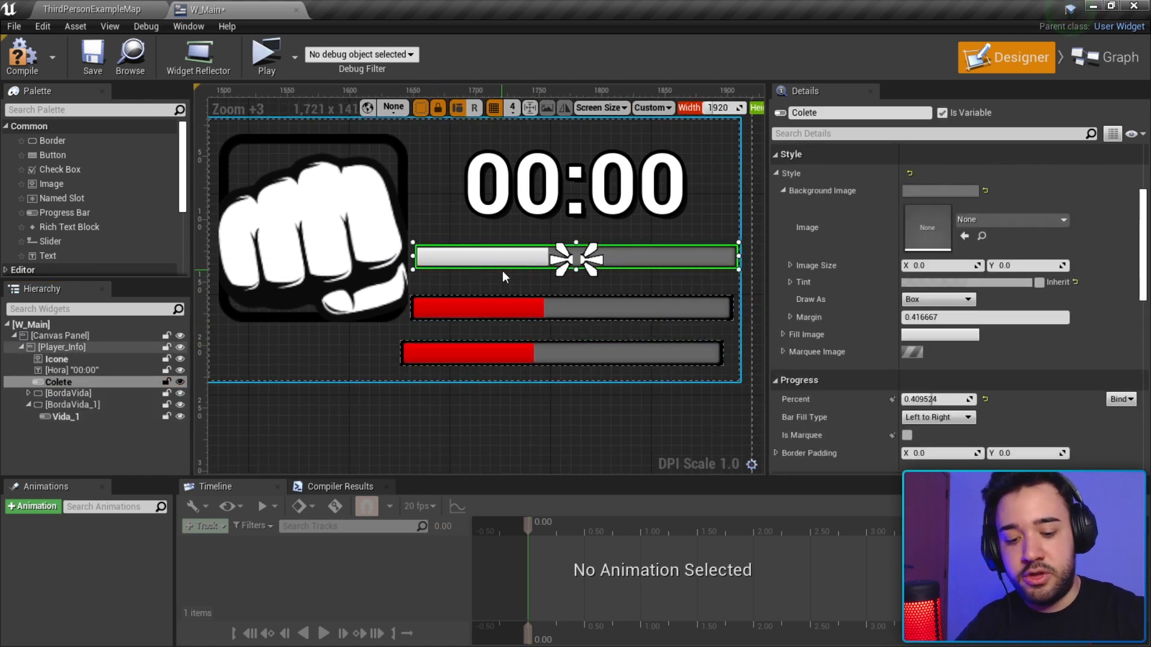
key("Delete")
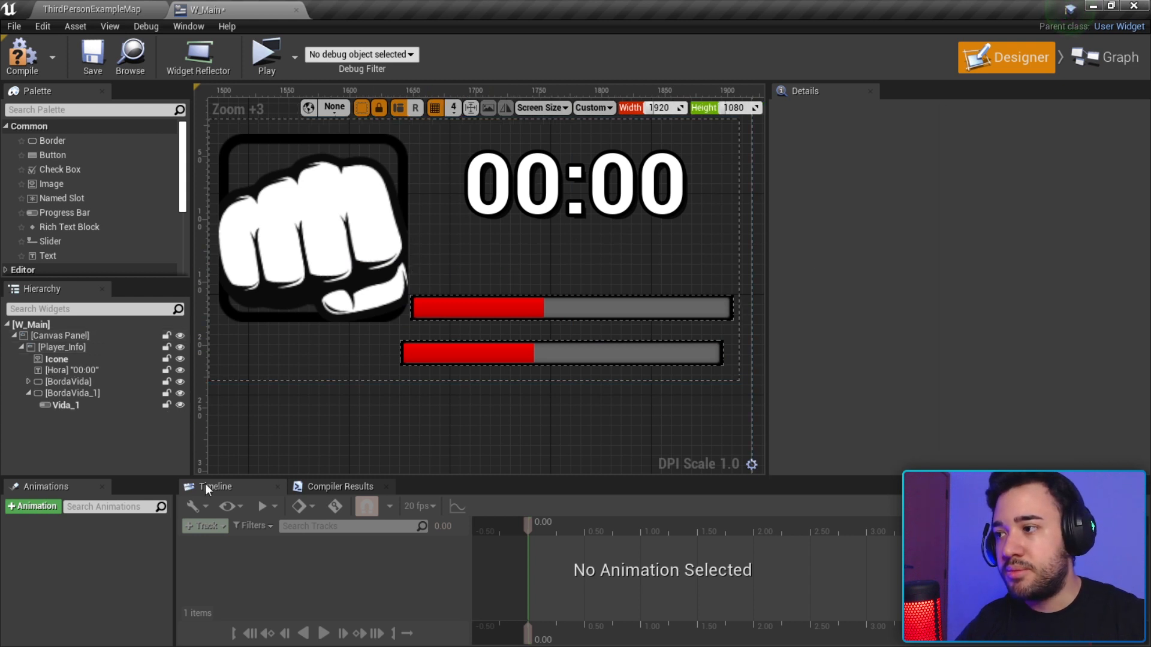
left_click(90, 395)
key("F2")
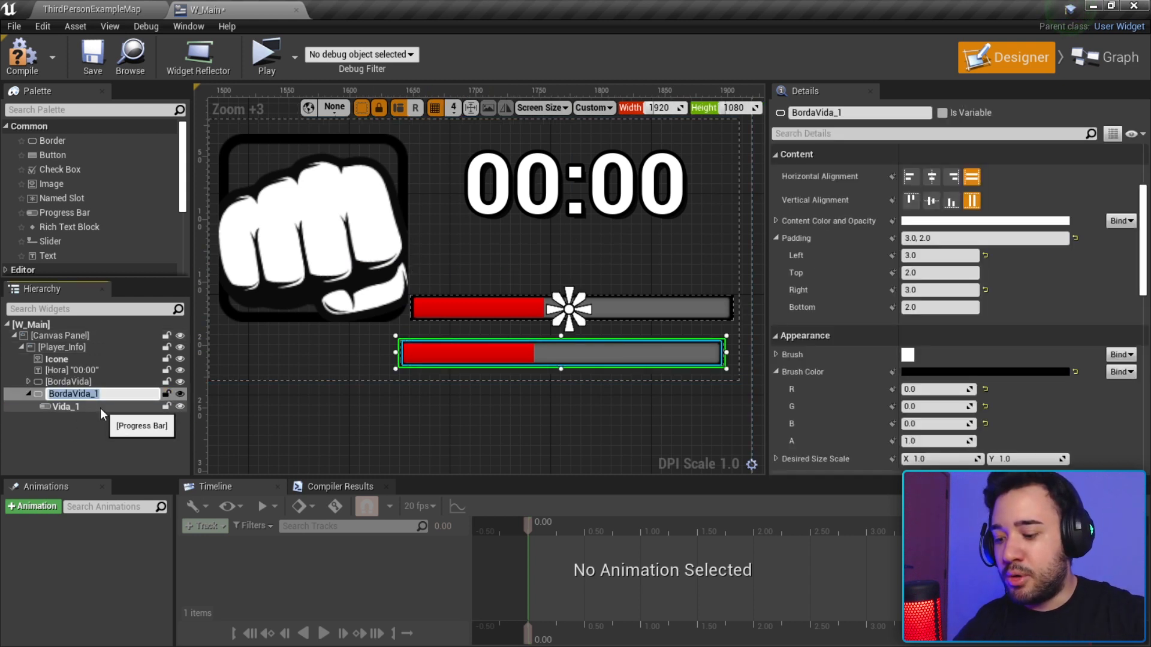
type("BordaCo")
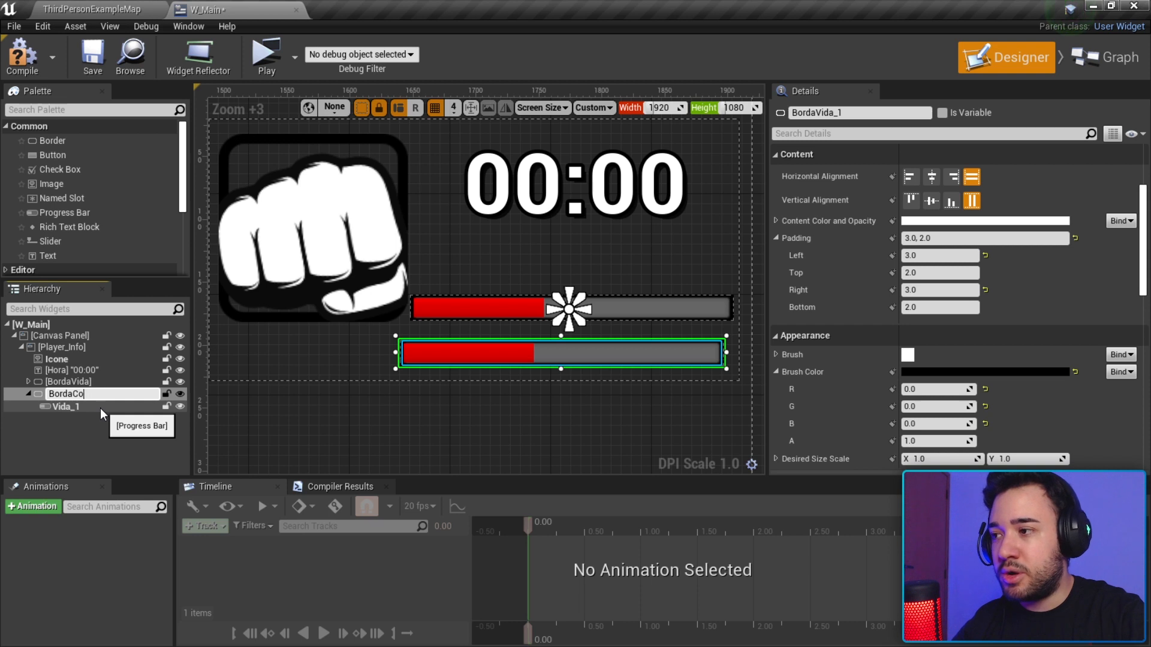
type("lete")
key("Return")
Rename the progress bar inside BordaColete as Colete and change its fill color to white.
left_click(99, 408)
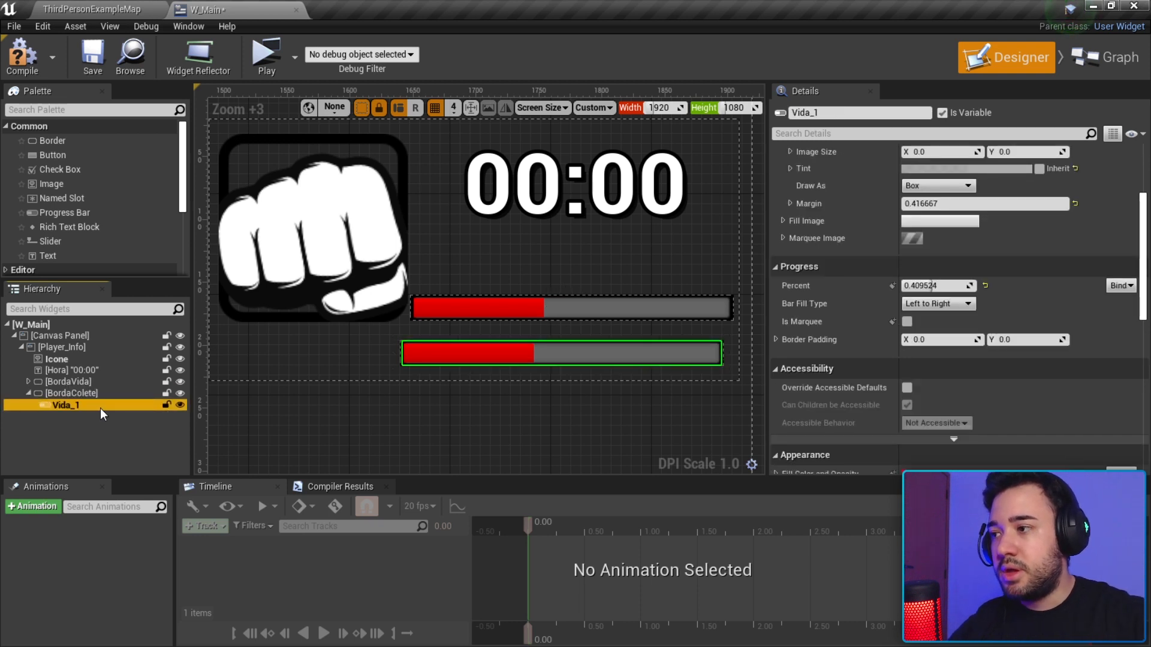
key("F2")
type("Colete")
key("Return")
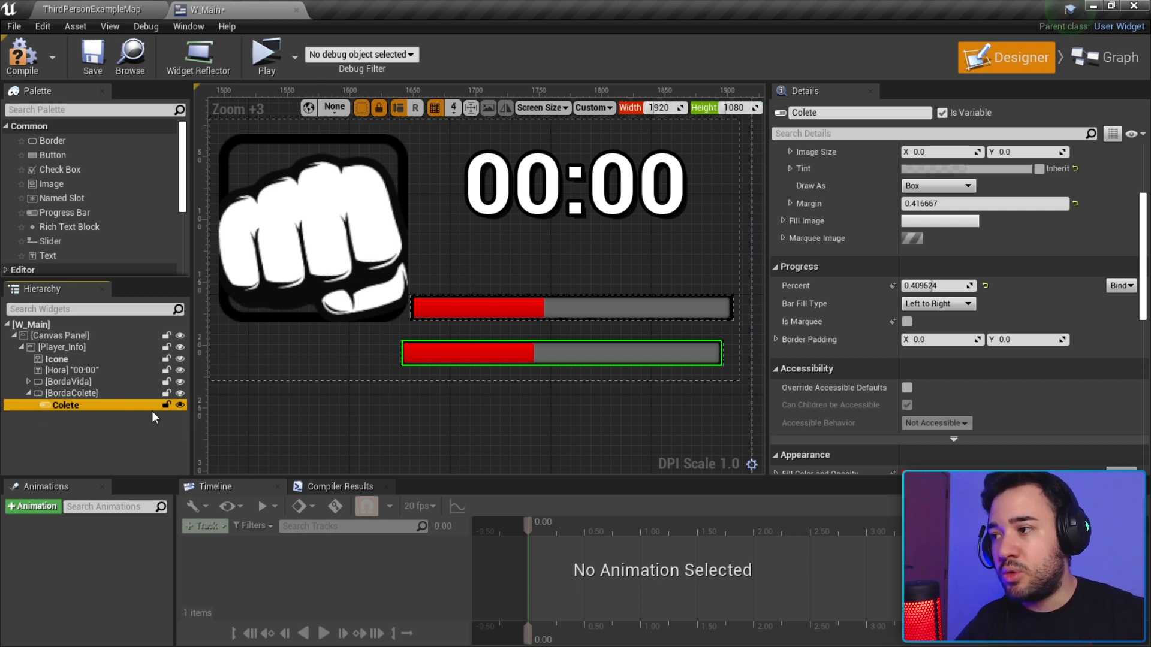
scroll(1062, 361, "down", 5)
left_click(1023, 336)
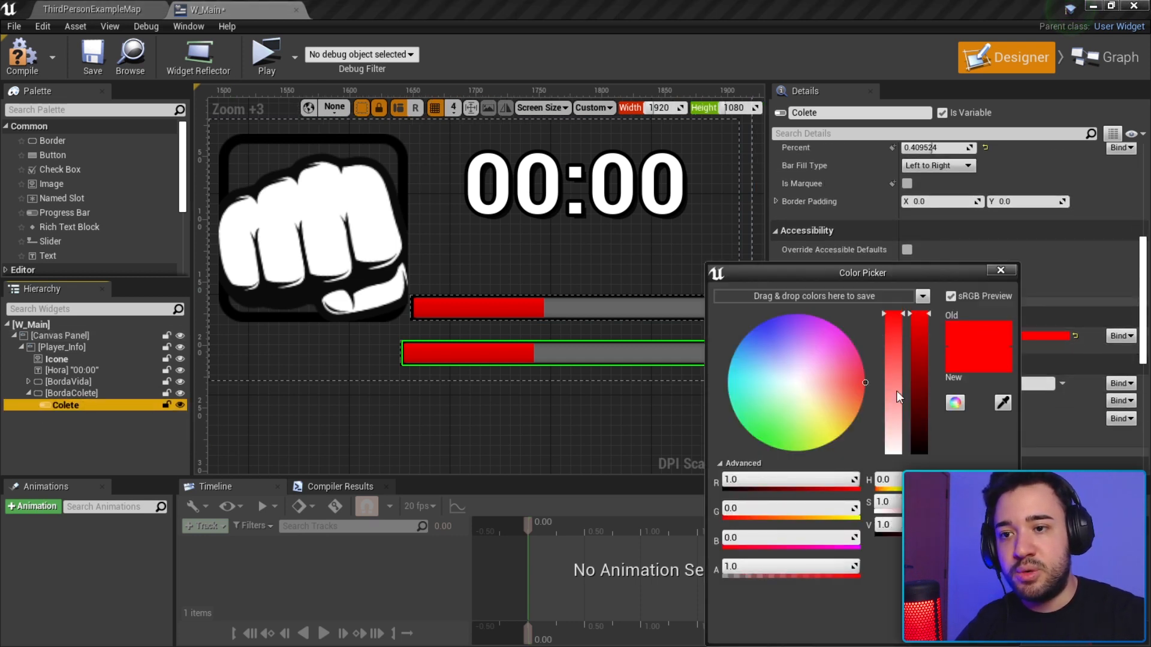
left_click_drag(896, 391, 893, 453)
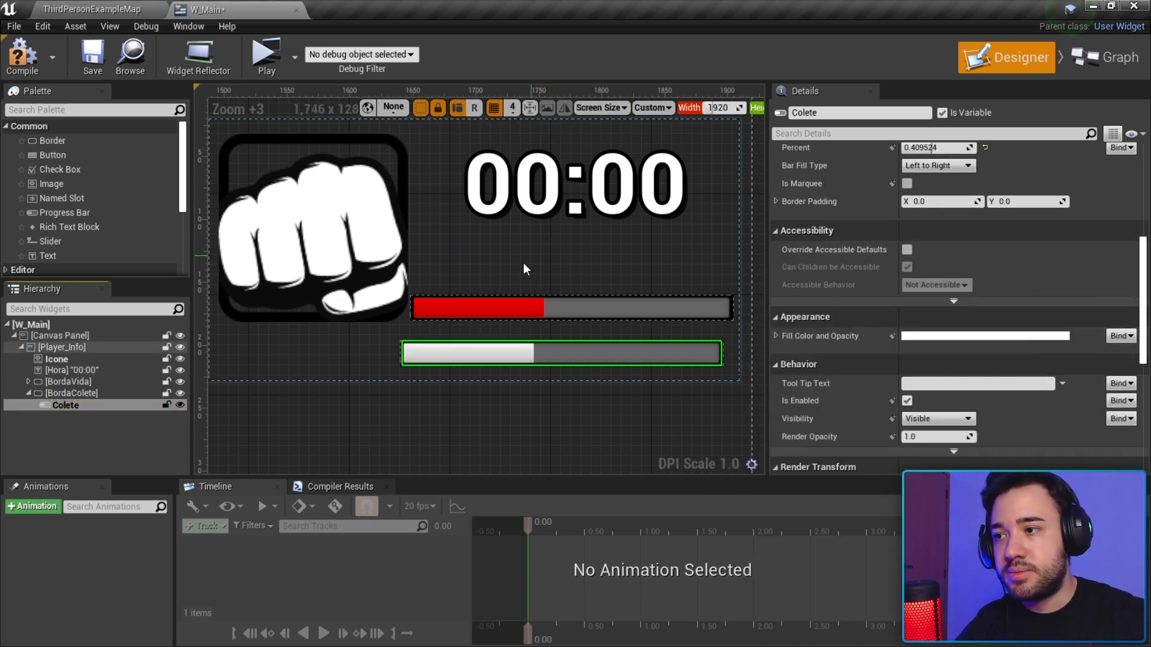
Move BordaColete above the red health bar, aligned with its ends, and check the HUD in the game preview.
left_click(106, 393)
left_click(27, 393)
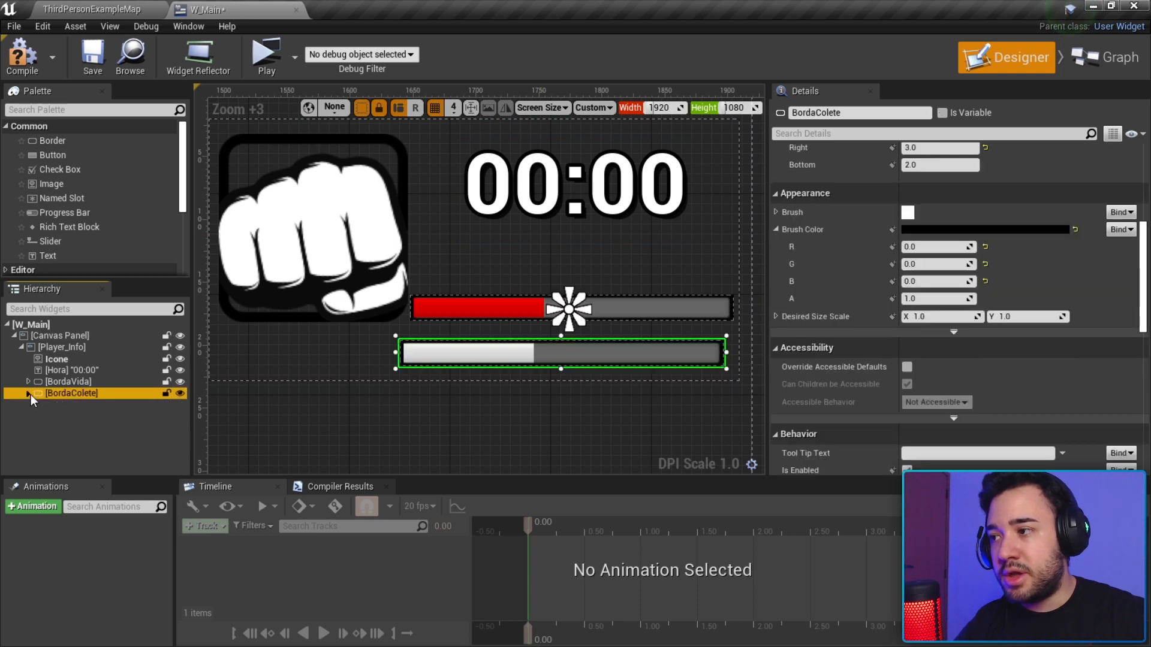
left_click_drag(67, 389, 501, 263)
left_click(390, 366)
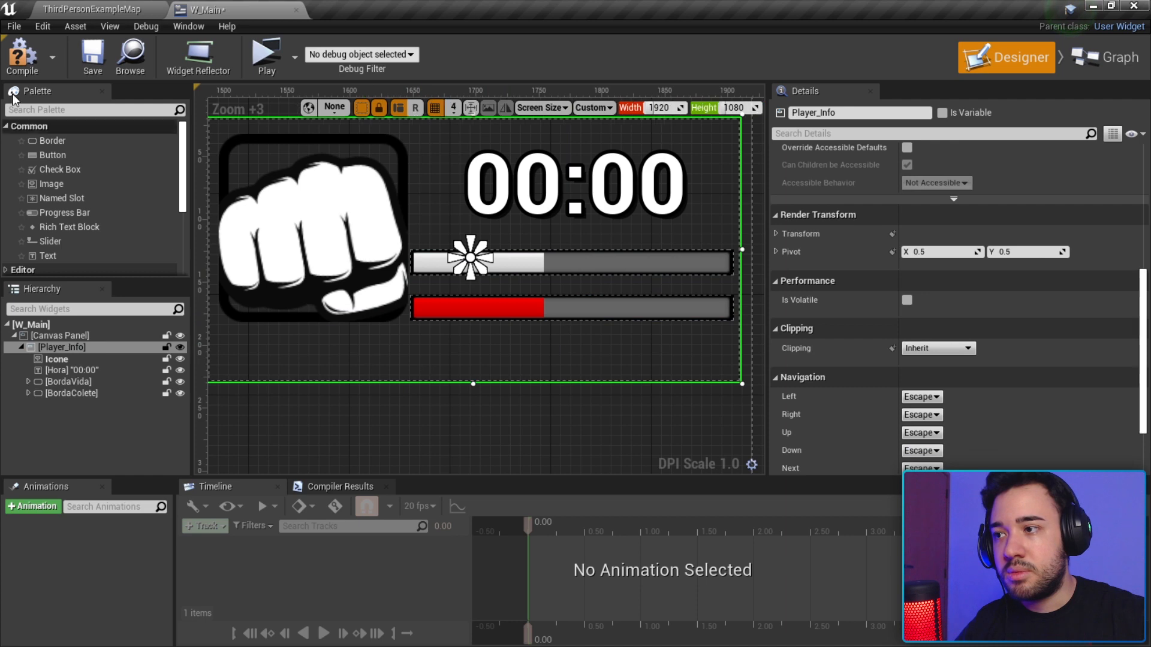
left_click(266, 55)
key("w")
key("Escape")
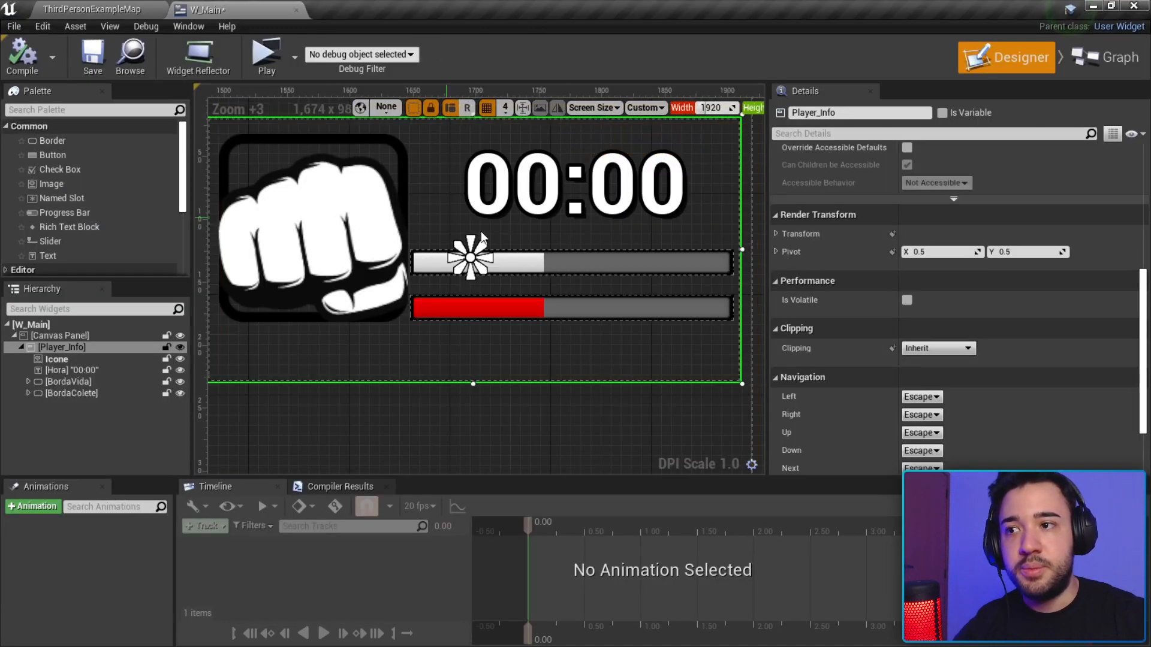
Shift BordaVida and BordaColete slightly right, away from the fist icon, keeping both bars aligned with each other.
left_click(556, 297)
left_click(569, 266, "ctrl")
left_click(527, 315)
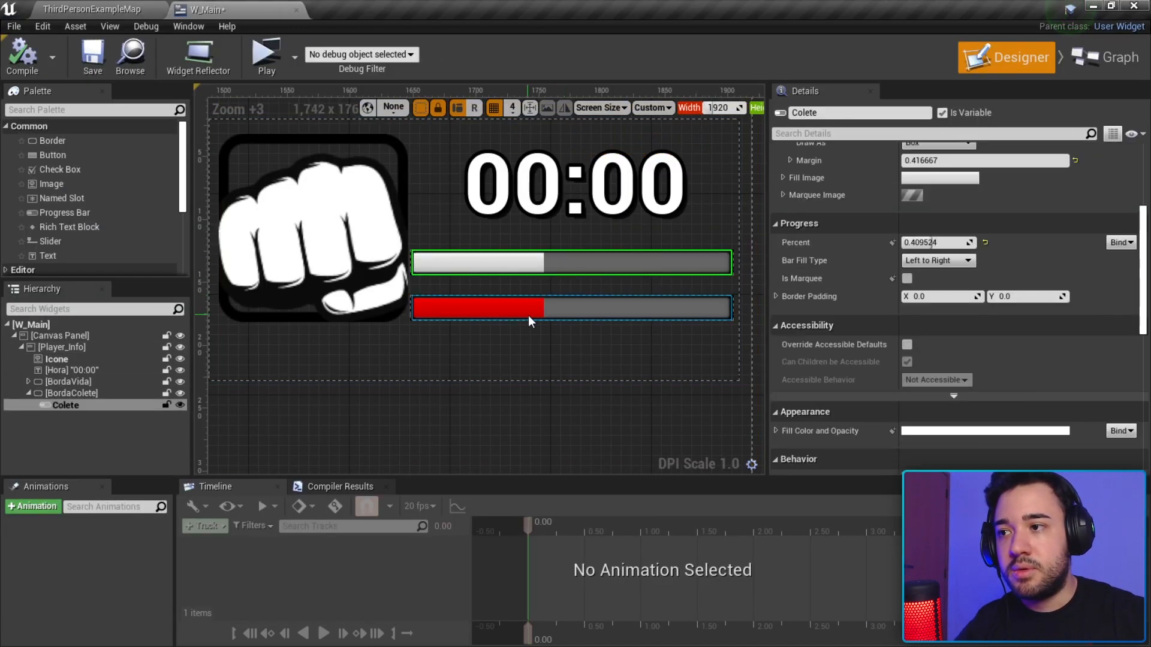
left_click(505, 366)
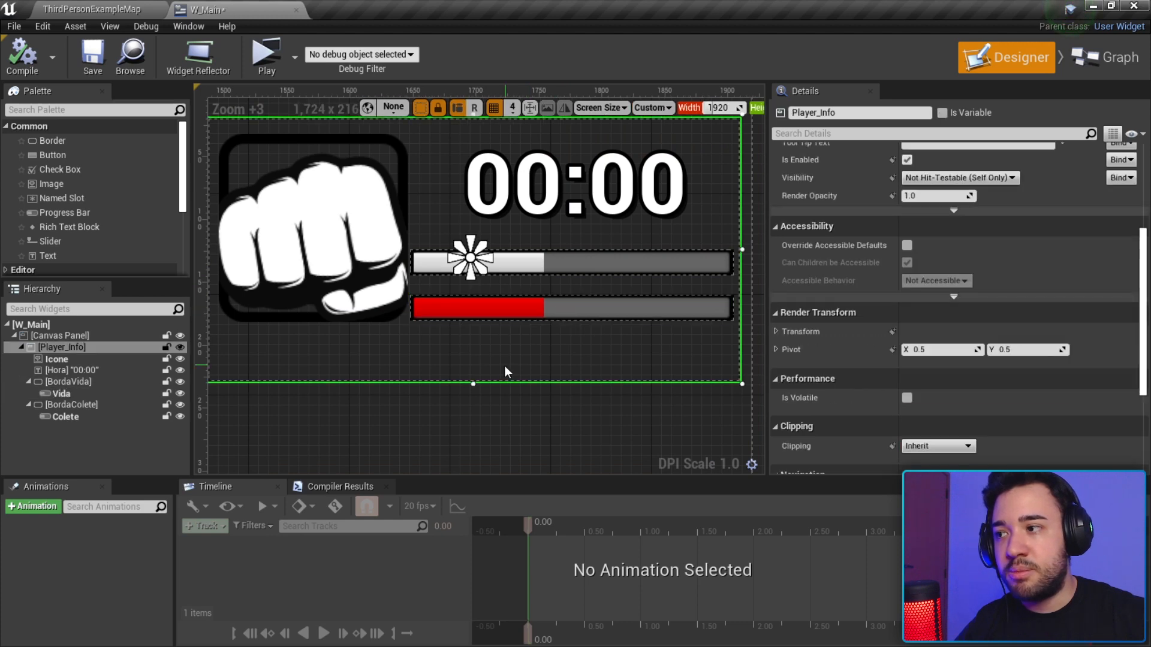
left_click(120, 382)
left_click_drag(504, 308, 517, 313)
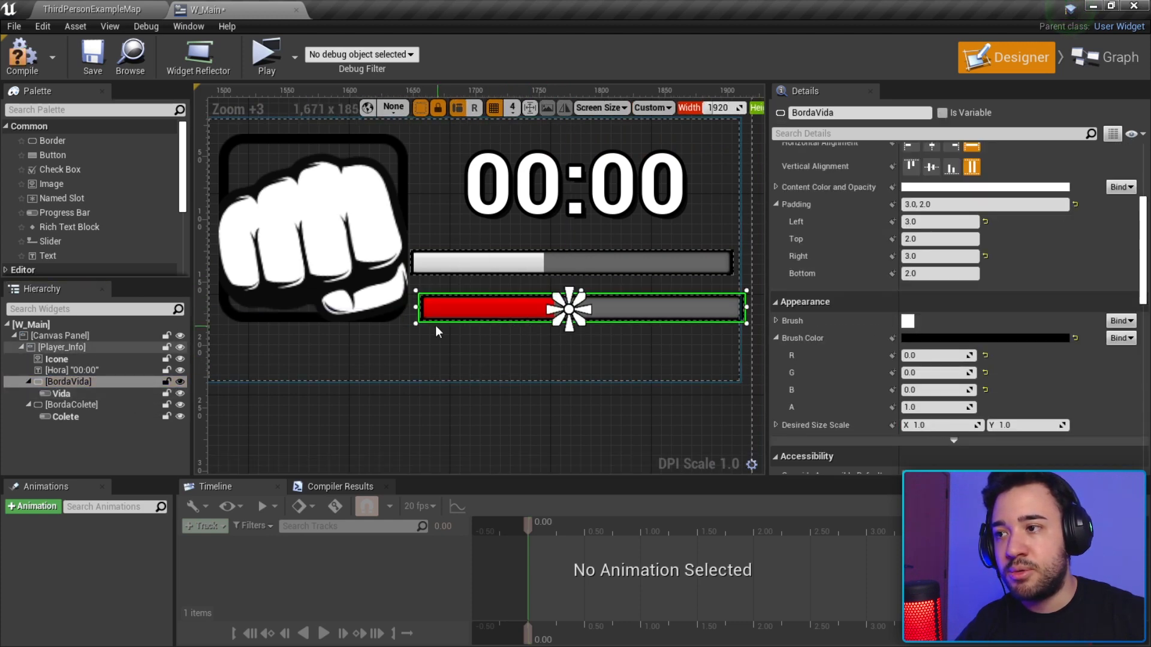
left_click(89, 404)
left_click_drag(470, 261, 476, 264)
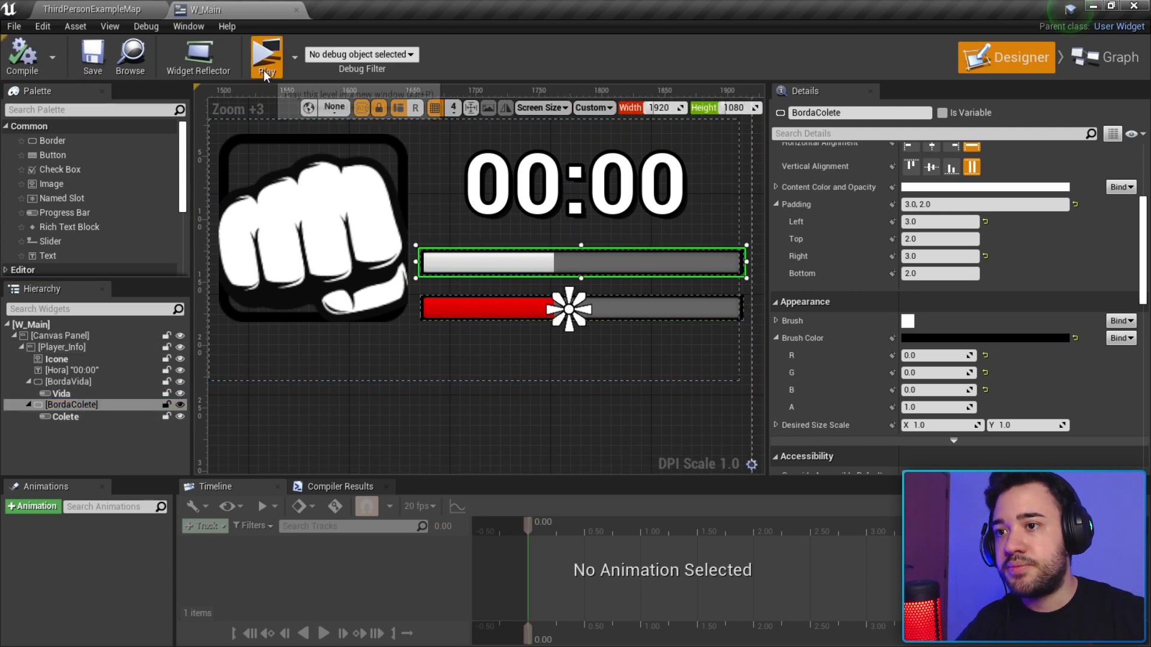
Run the game preview to check the position of the vest and health bars beside the fist icon.
left_click(266, 57)
key("w")
key("w")
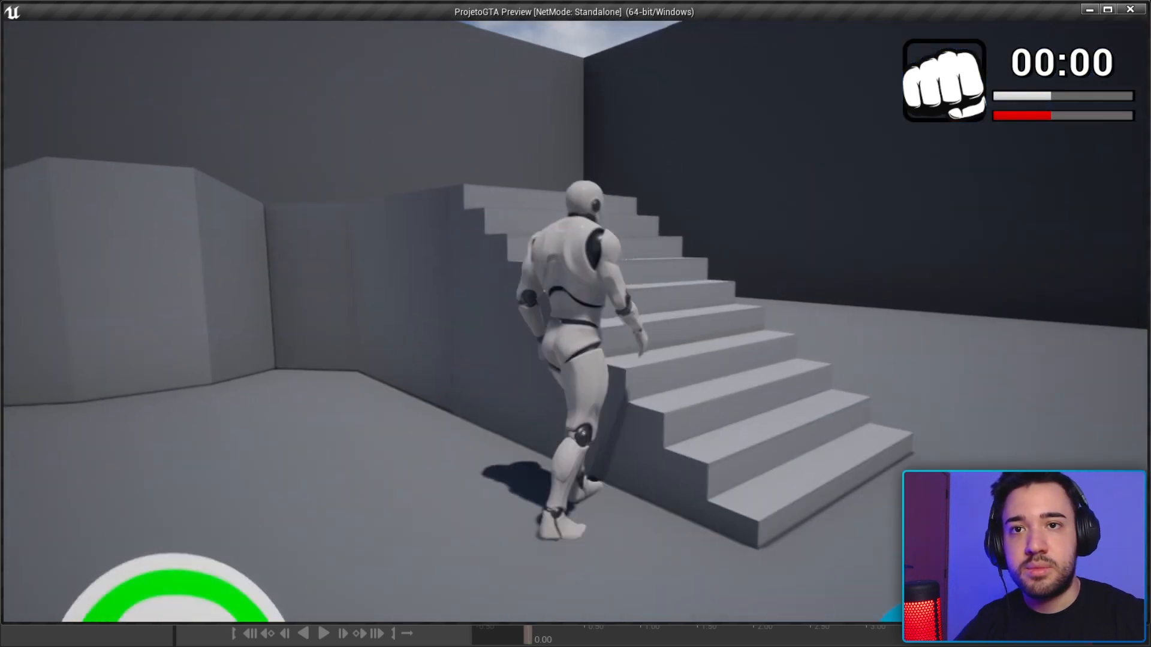
Leave the game preview and extend the right side of the Player_Info panel almost to the canvas's right edge.
key("w")
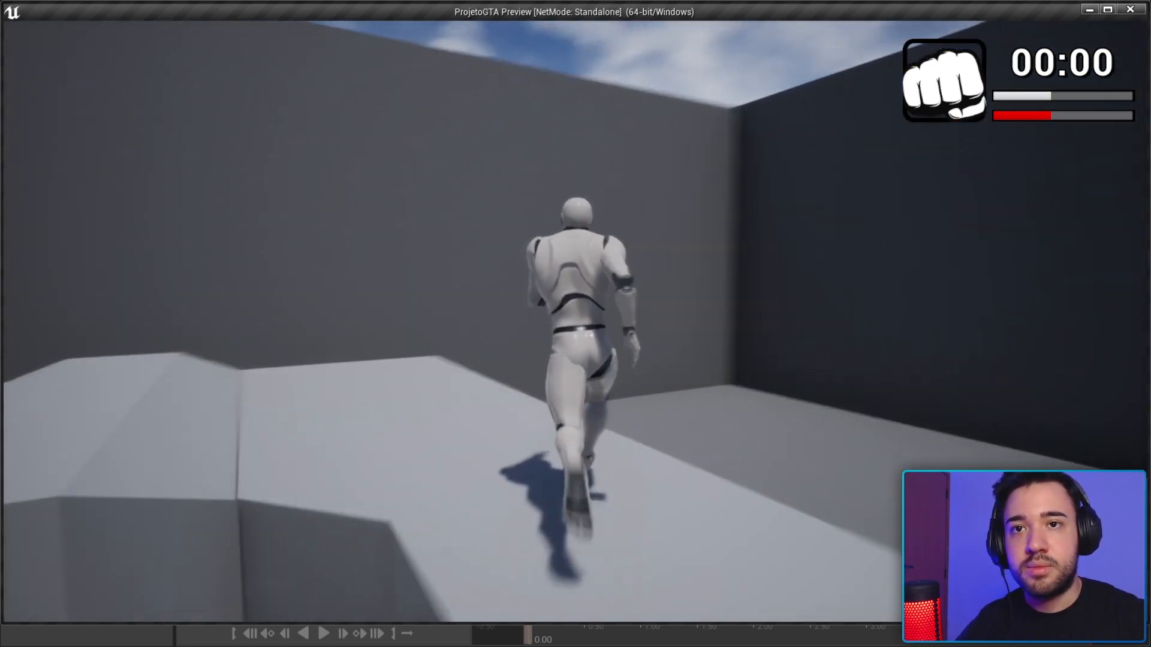
key("Escape")
scroll(649, 301, "down", 2)
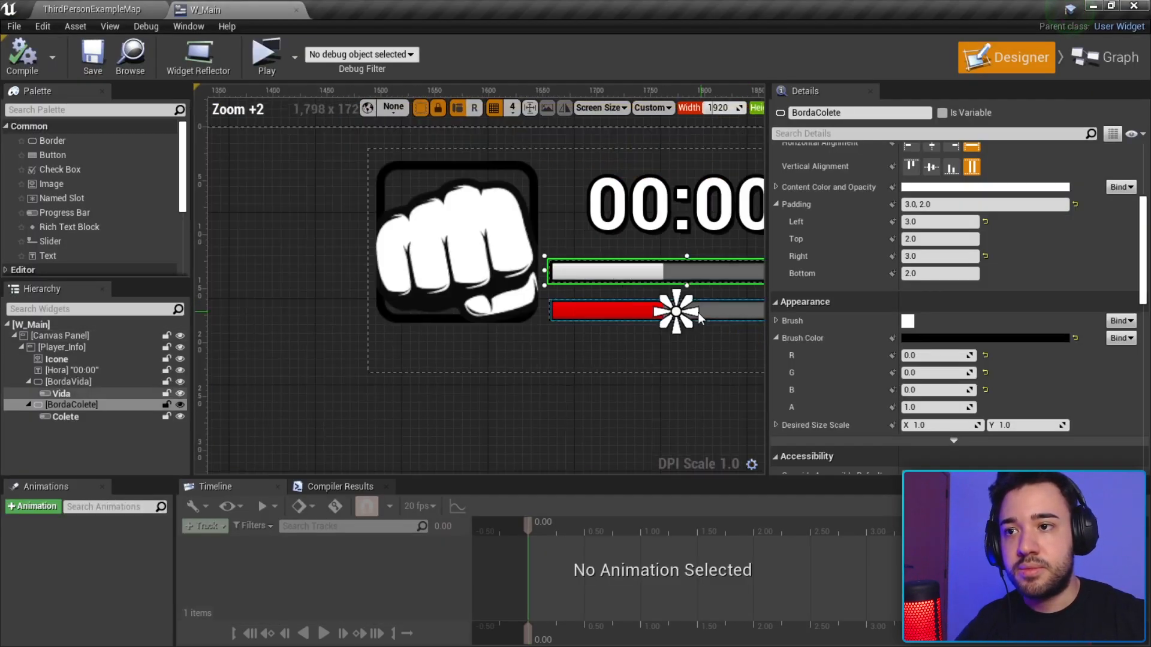
left_click(590, 223)
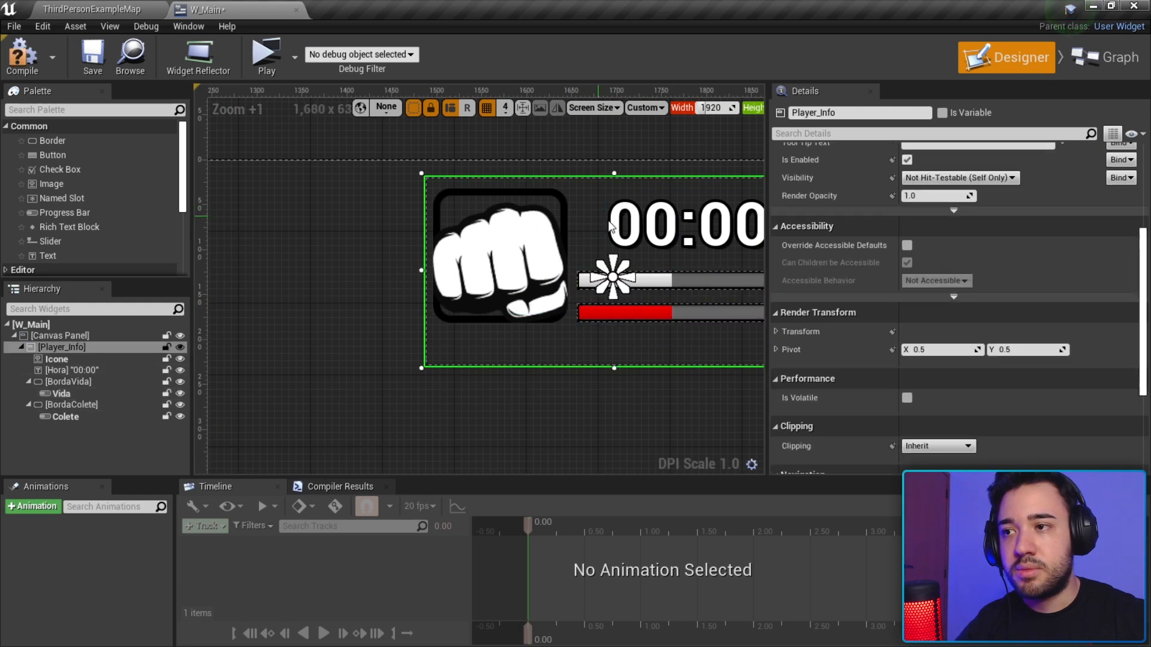
right_click_drag(675, 225, 578, 222)
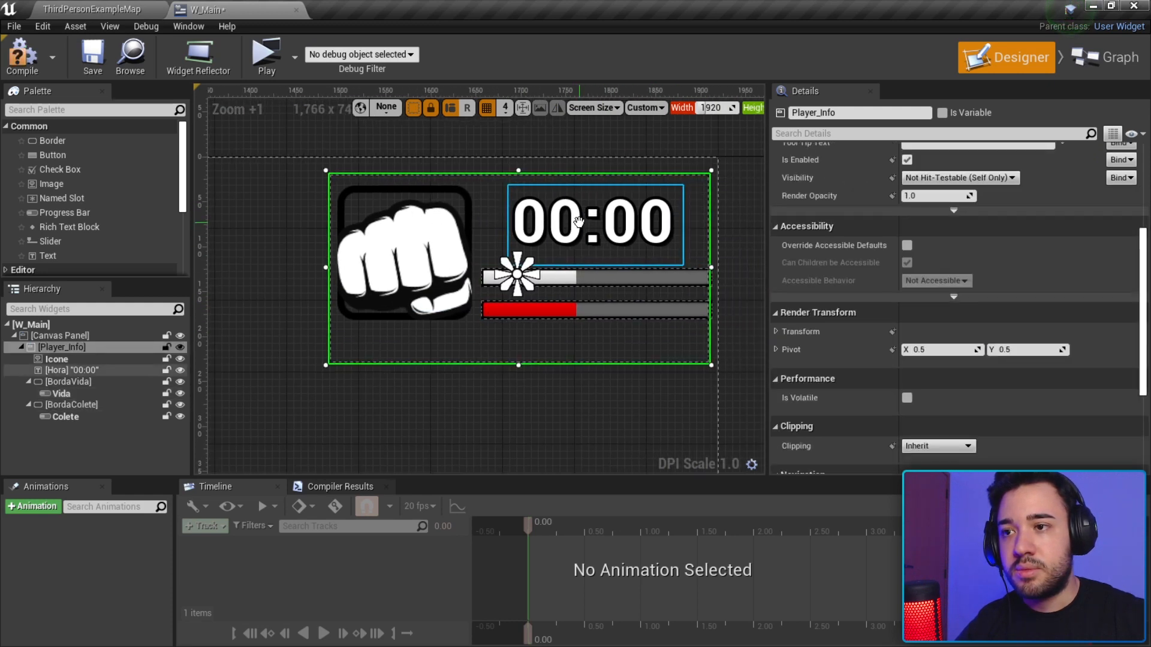
left_click(715, 265)
left_click(707, 258)
left_click_drag(710, 266, 720, 266)
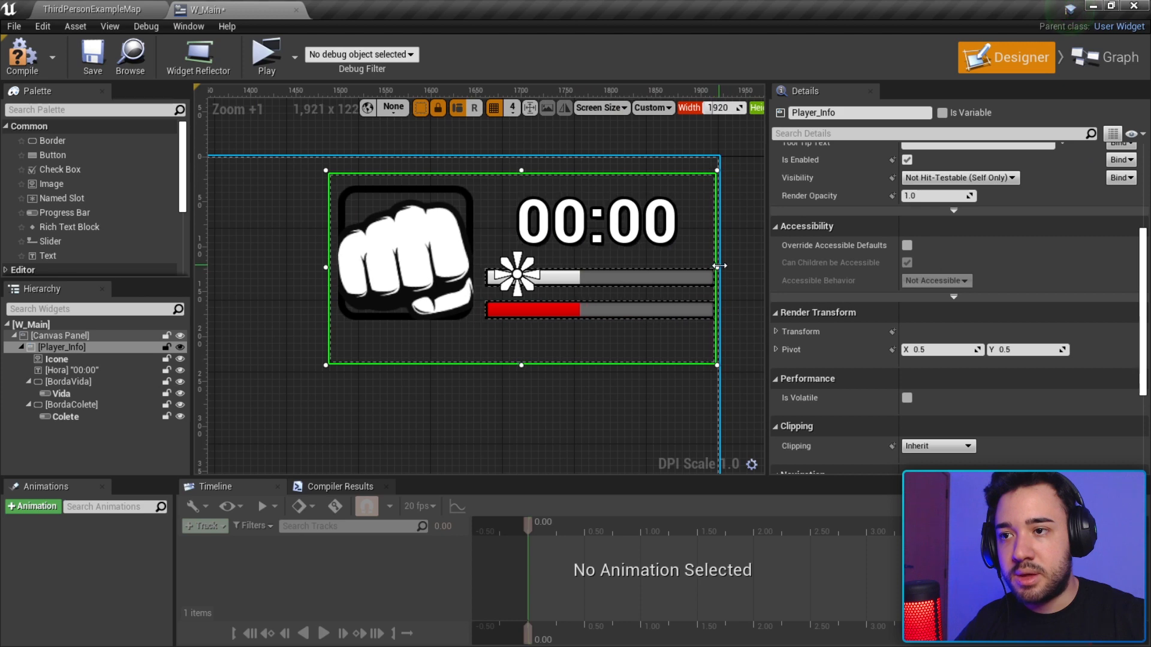
Shift BordaVida and BordaColete together slightly left within Player_Info, and compile and save the widget.
left_click(629, 307)
scroll(632, 306, "up", 1)
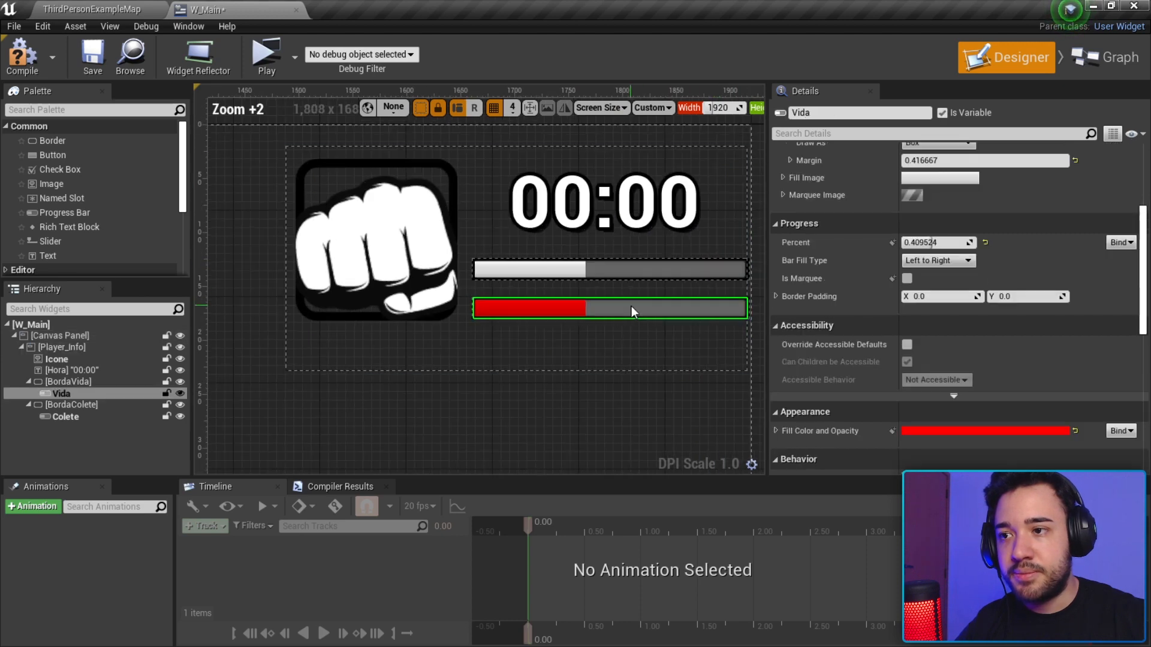
left_click(617, 271, "ctrl")
left_click_drag(614, 311, 607, 314)
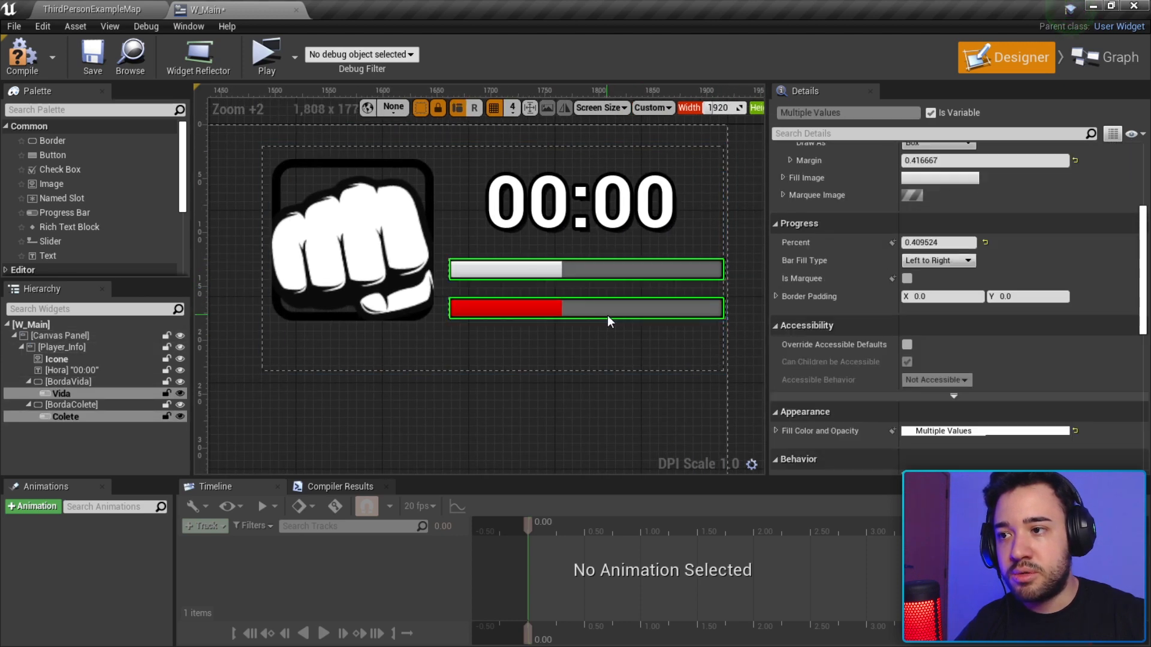
left_click(100, 405)
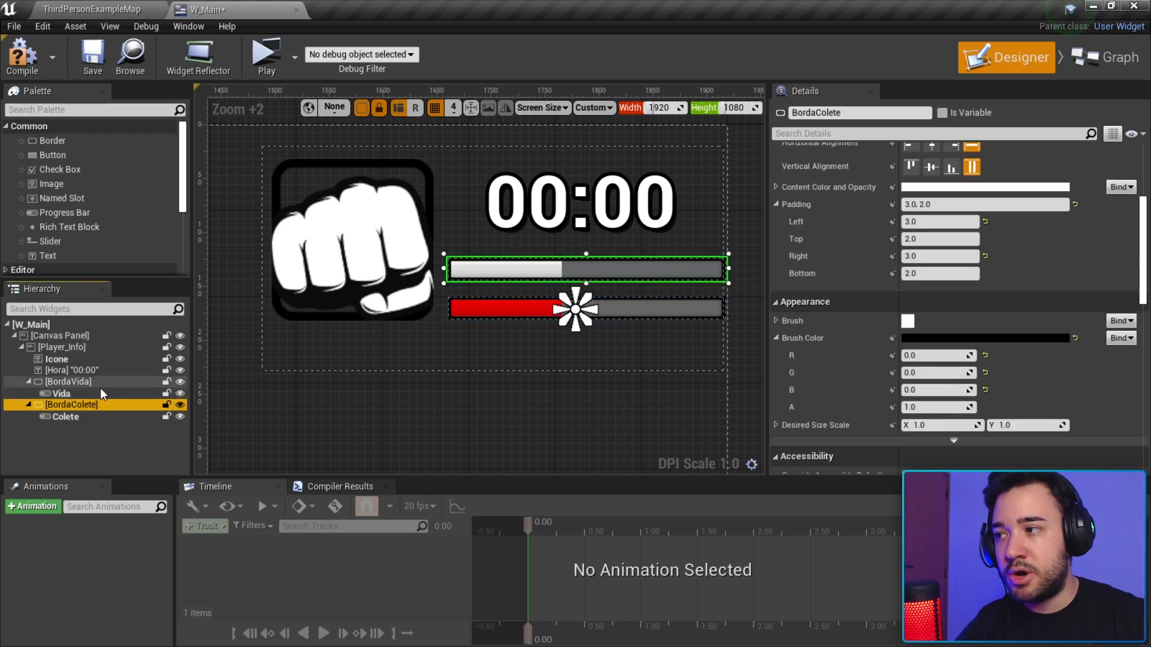
left_click(99, 384, "ctrl")
left_click_drag(627, 268, 619, 269)
left_click(587, 246)
left_click(18, 60)
left_click(92, 57)
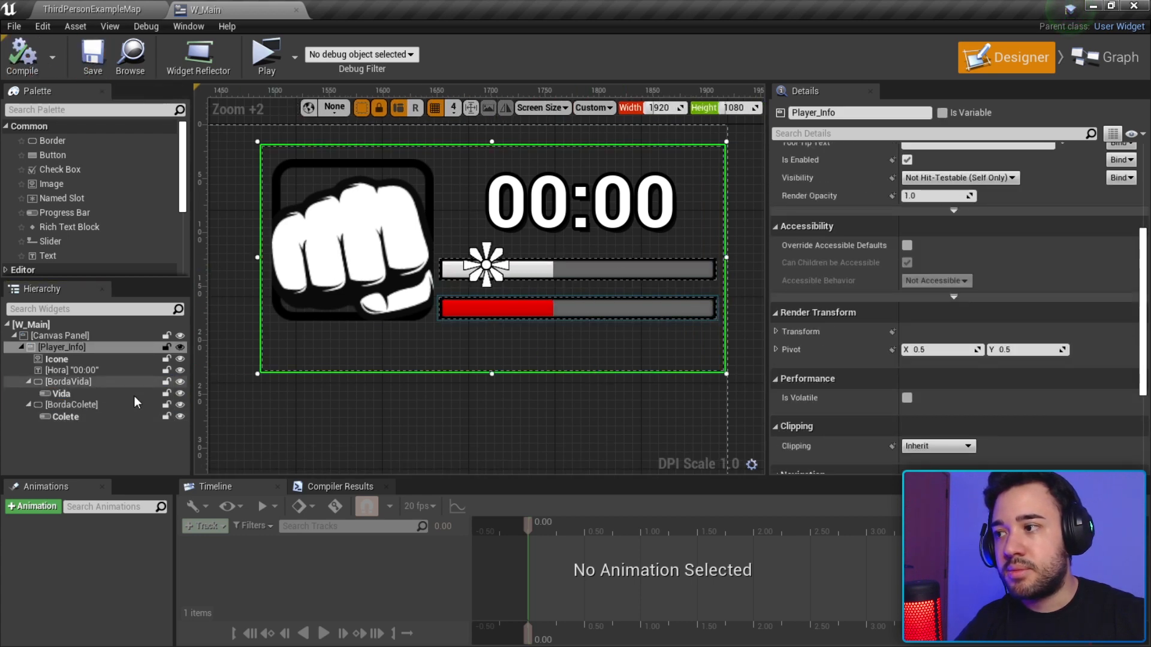
Move the BordaColete anchor up from the health bar to the center of the white vest bar.
left_click(109, 406)
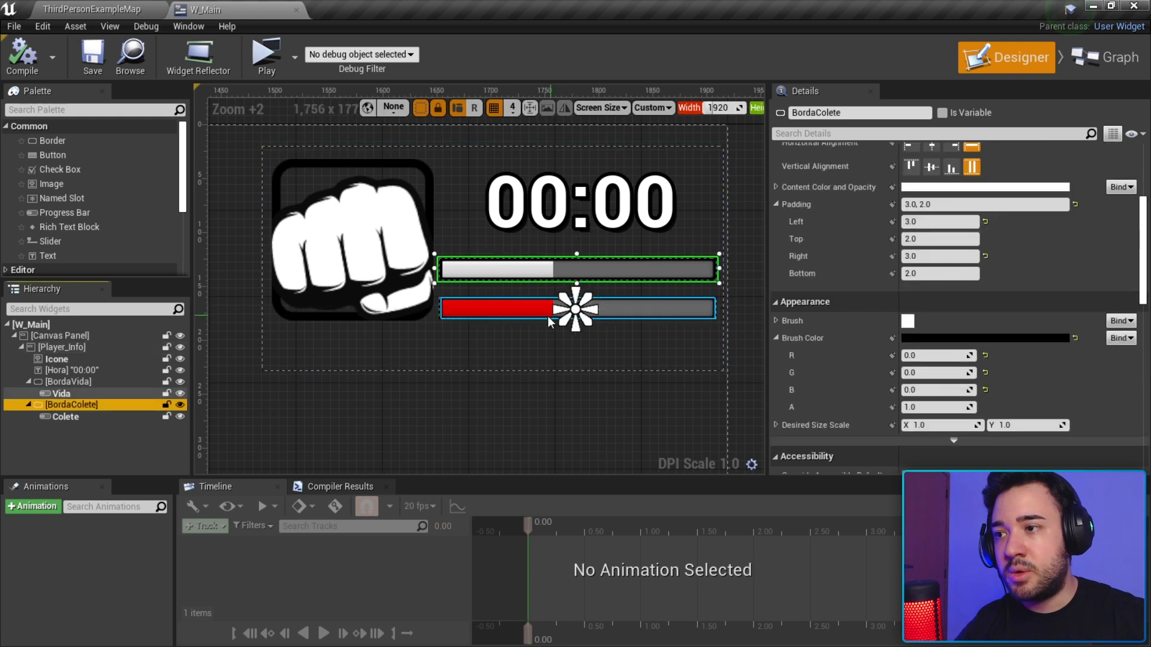
left_click(440, 306)
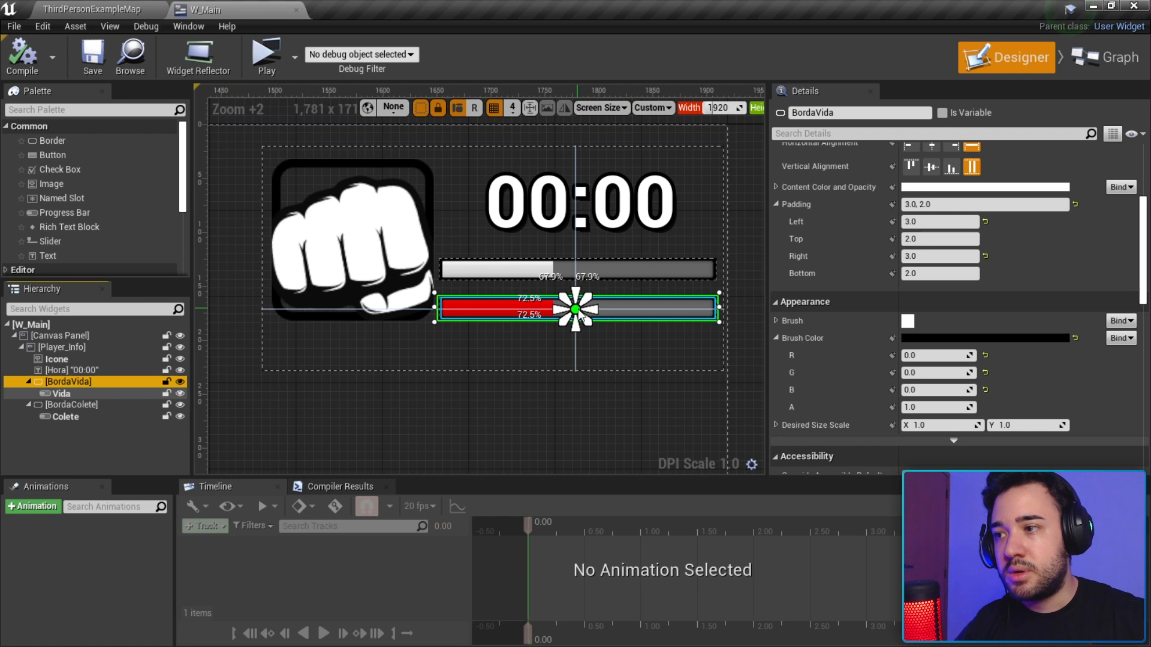
left_click(111, 407)
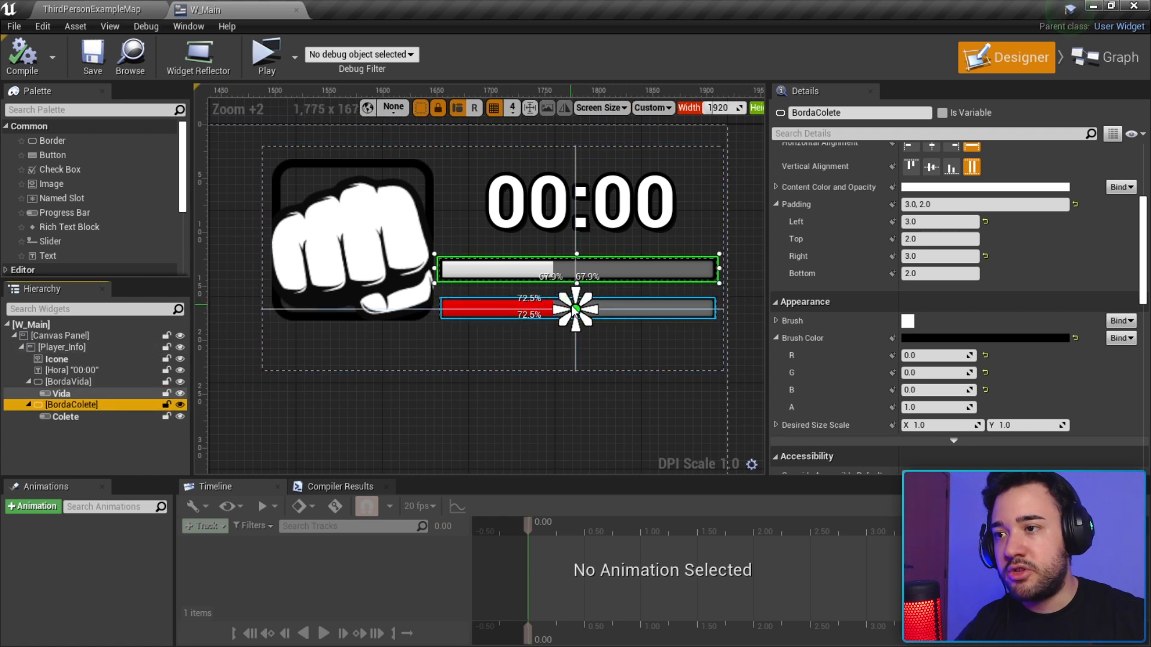
left_click_drag(576, 311, 575, 267)
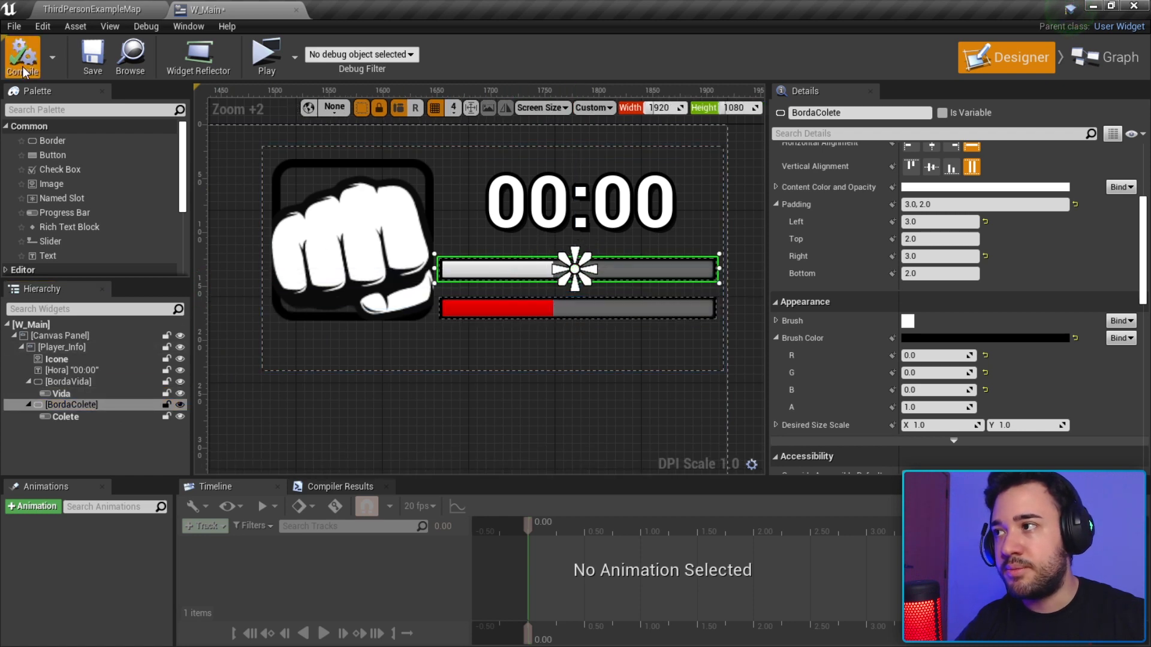
Check the adjusted HUD bars in the game preview, and compile and save the W_Main widget.
left_click(254, 71)
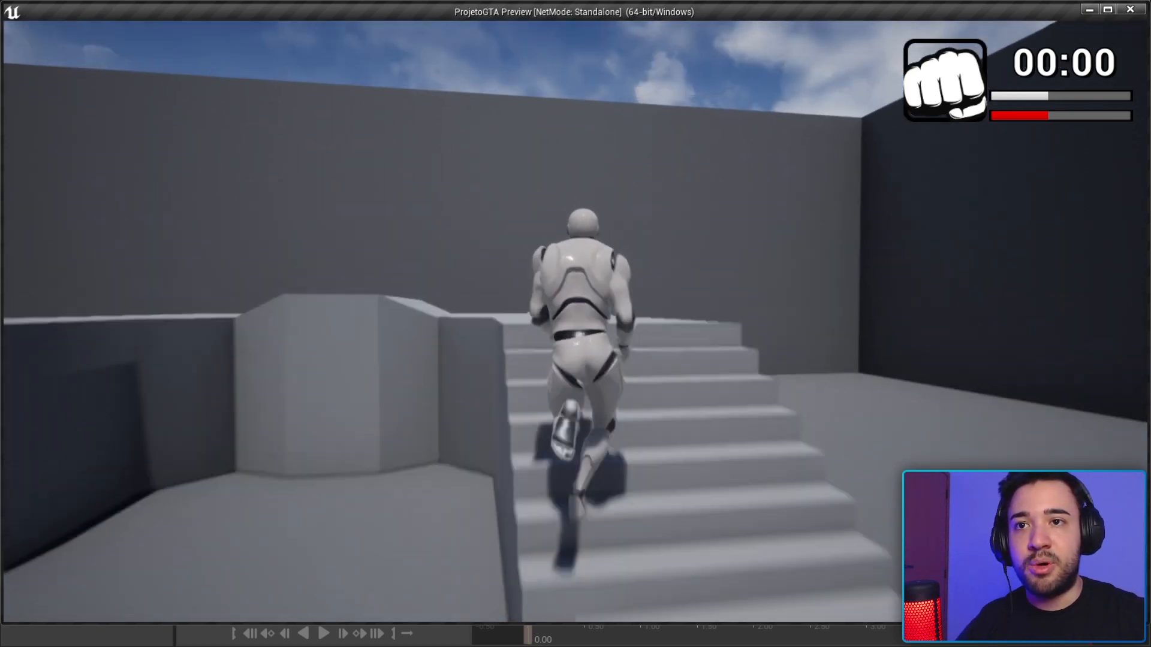
key("w")
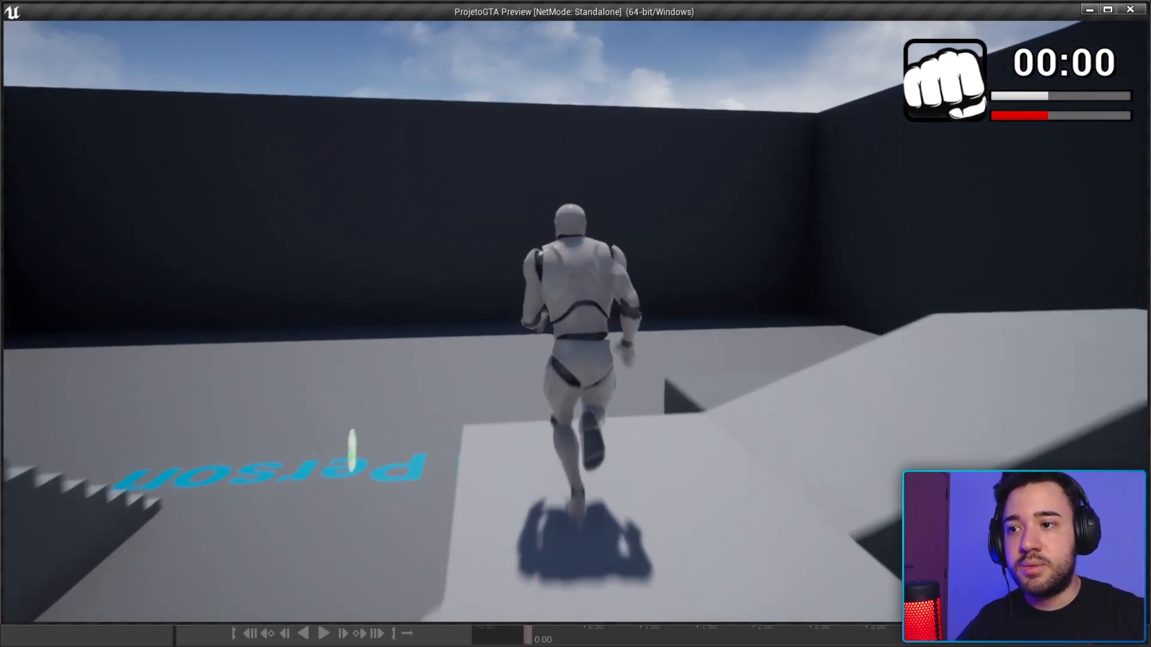
key("space")
key("w")
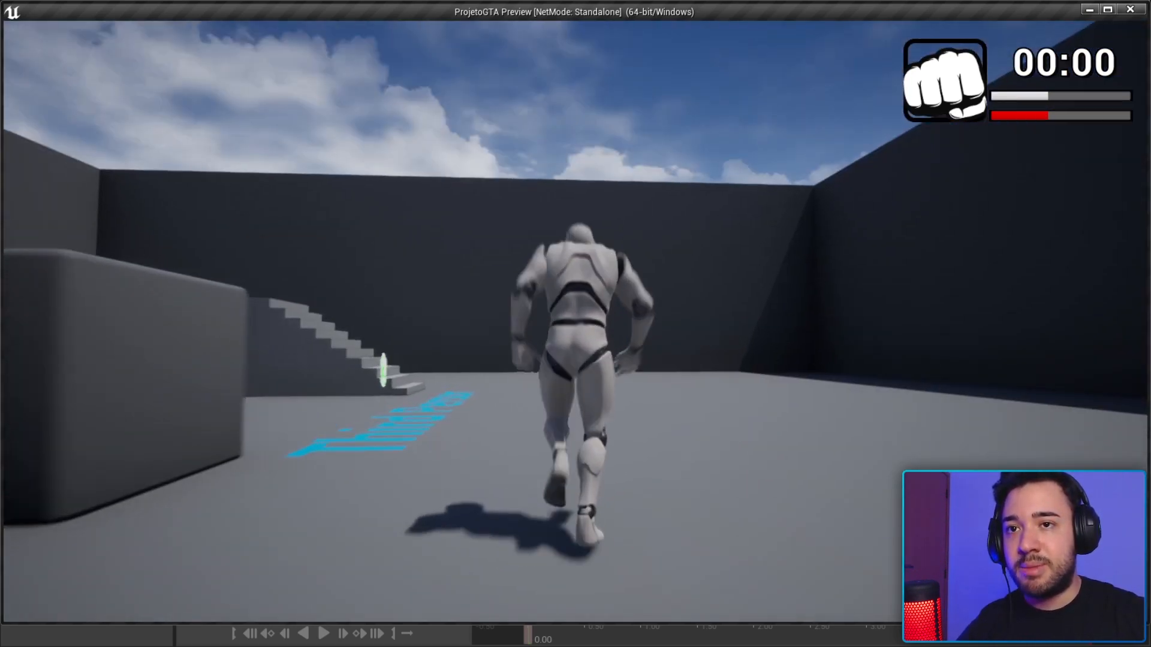
key("w")
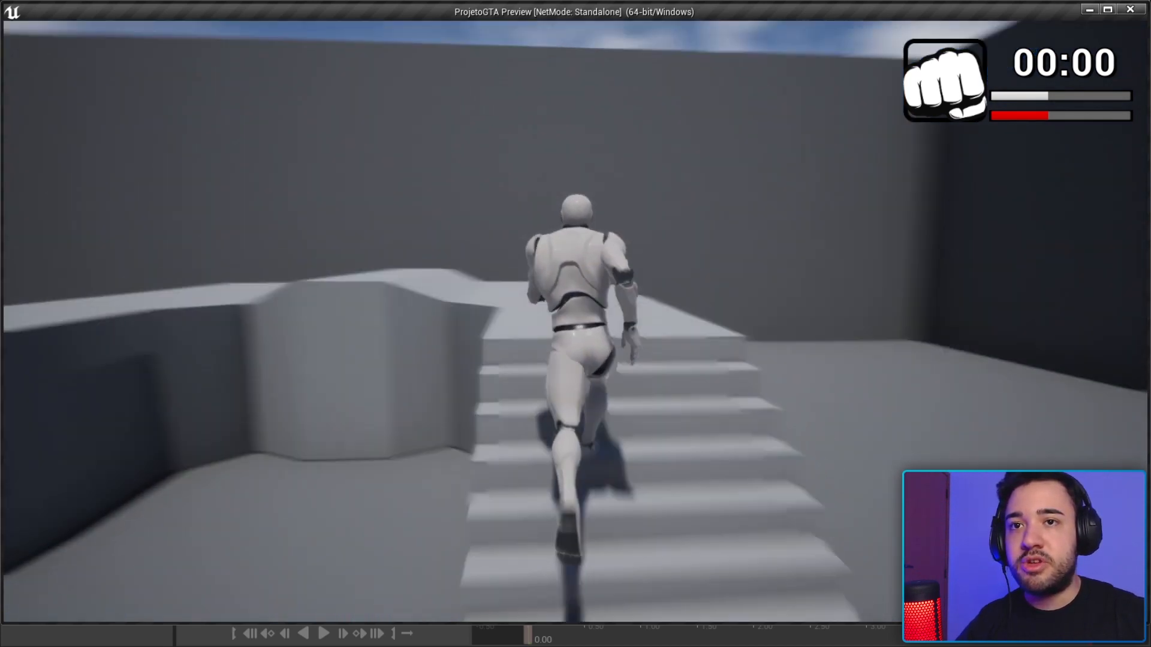
key("Escape")
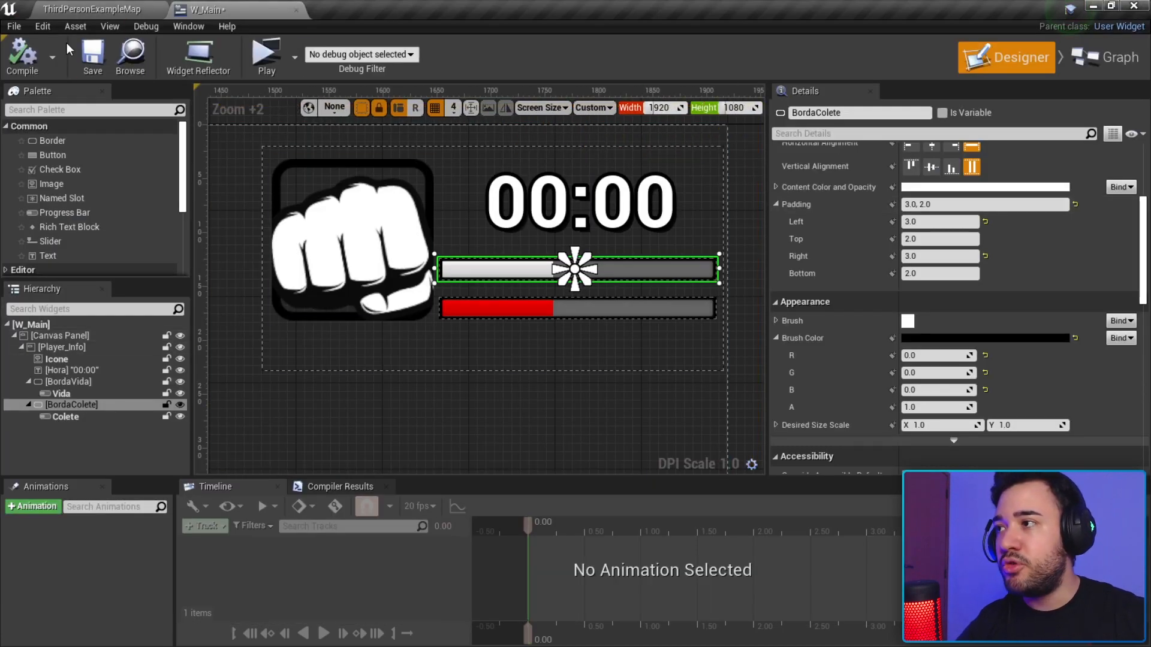
left_click(29, 62)
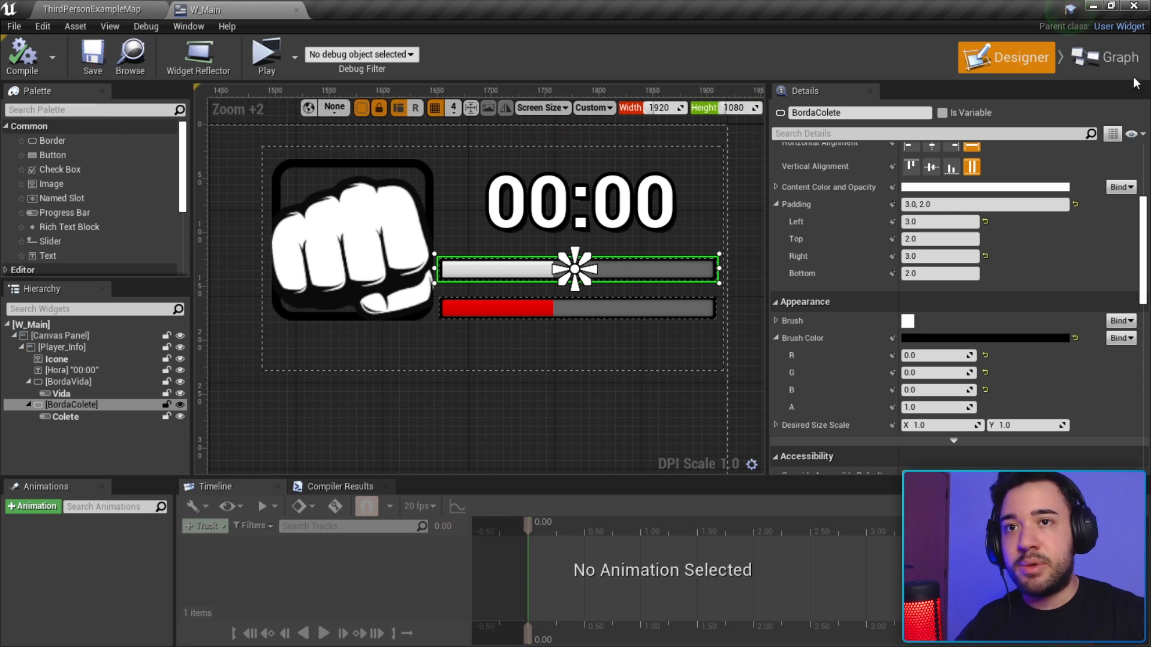
Switch to Chrome and look through the Bebas Neue Font Family page on befonts.com, including its font download.
left_click(1095, 8)
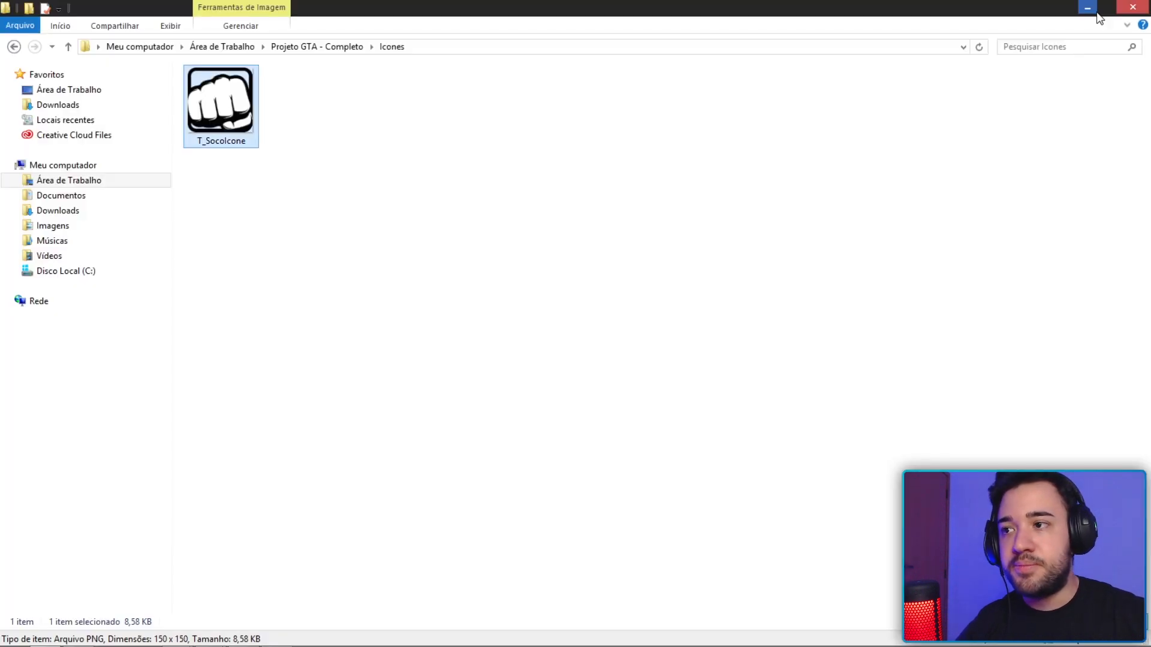
left_click(175, 636)
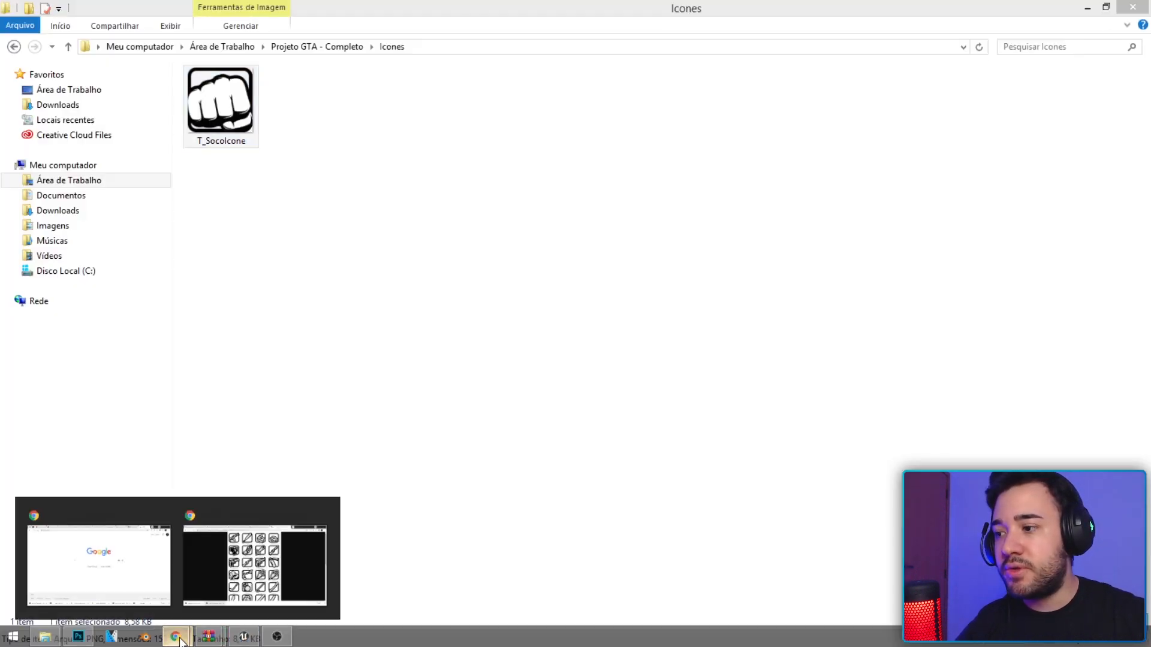
left_click(227, 585)
left_click(623, 12)
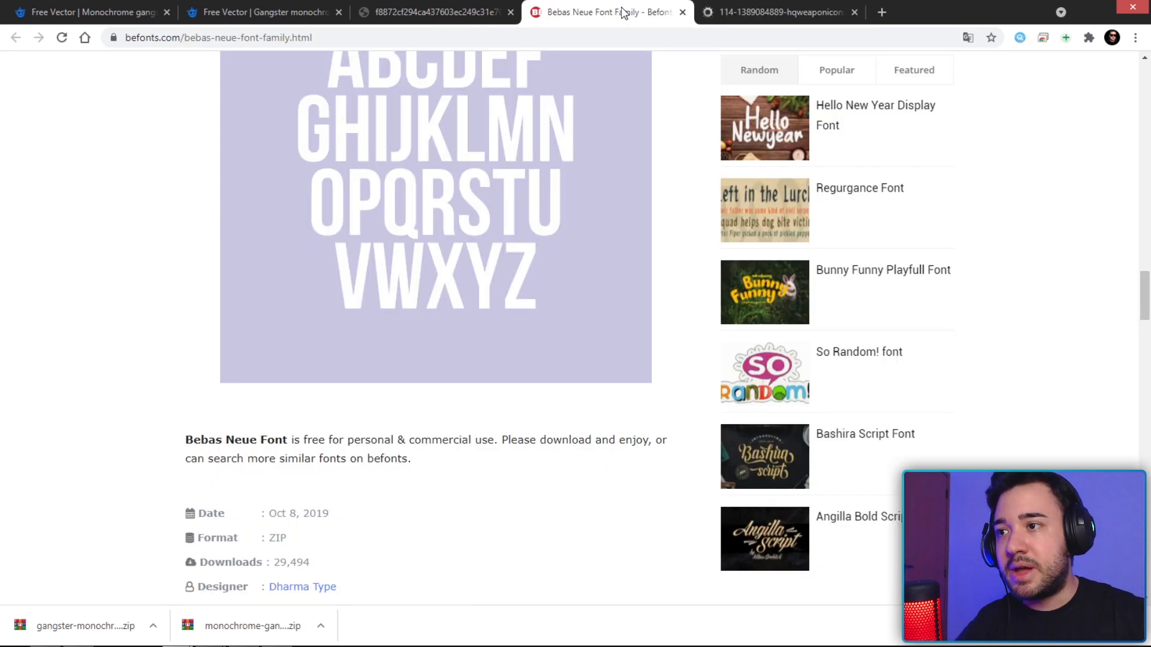
scroll(671, 185, "up", 15)
scroll(670, 185, "up", 15)
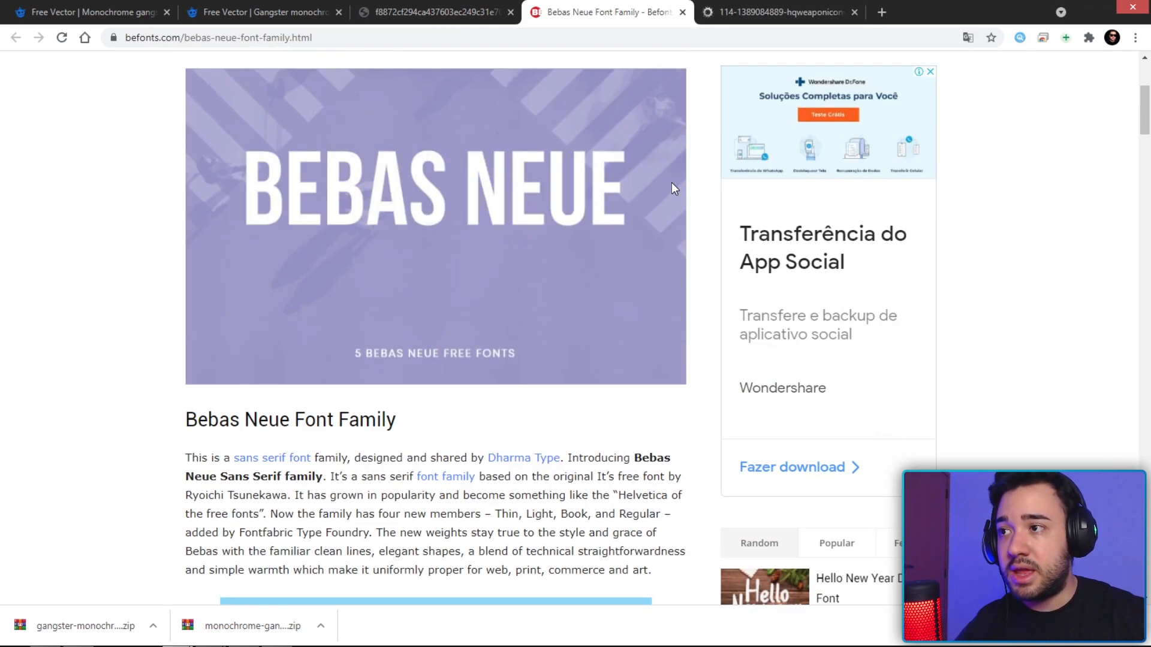
scroll(290, 442, "up", 1)
scroll(245, 460, "down", 1)
left_click_drag(192, 423, 295, 423)
scroll(1091, 343, "down", 20)
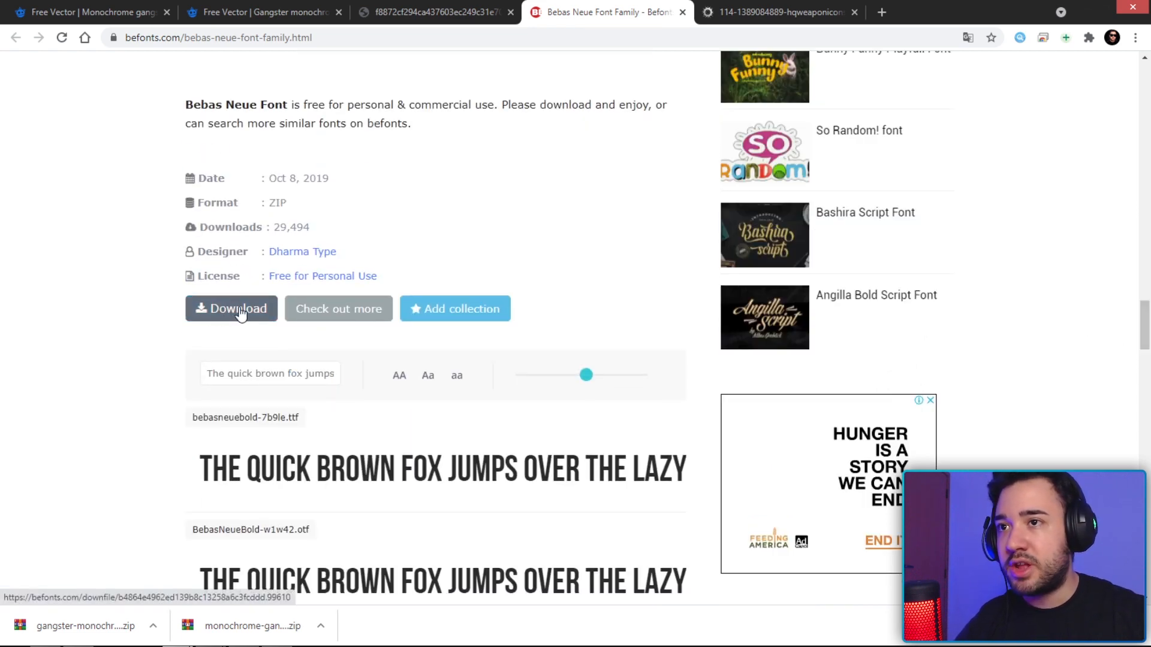
left_click(238, 312)
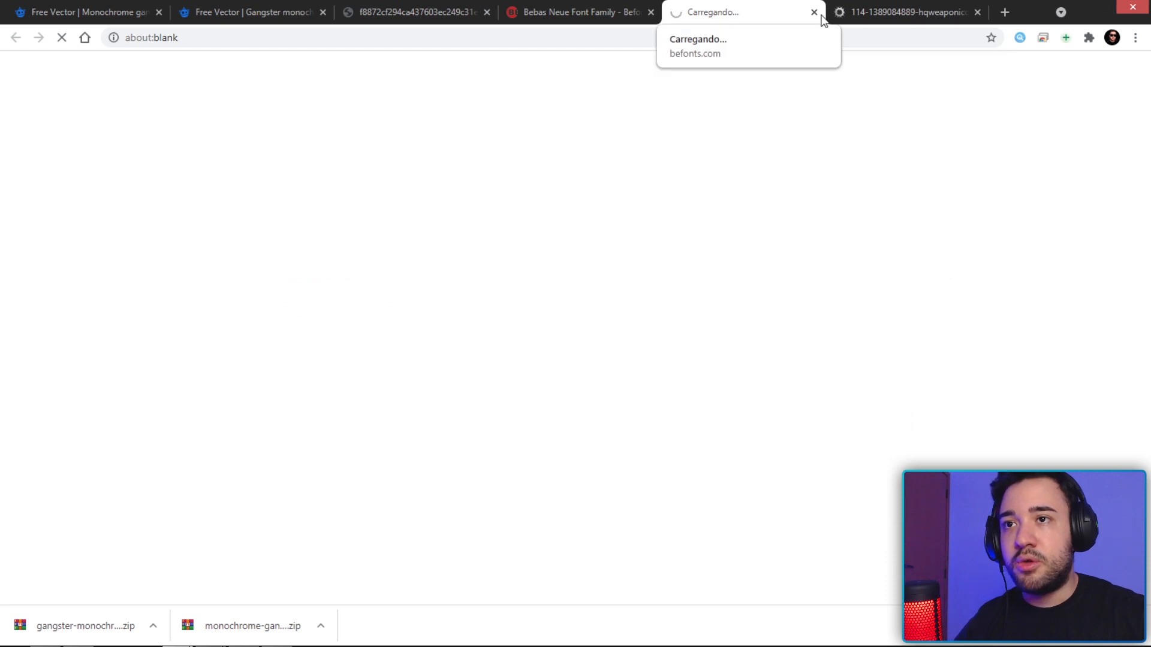
left_click(814, 12)
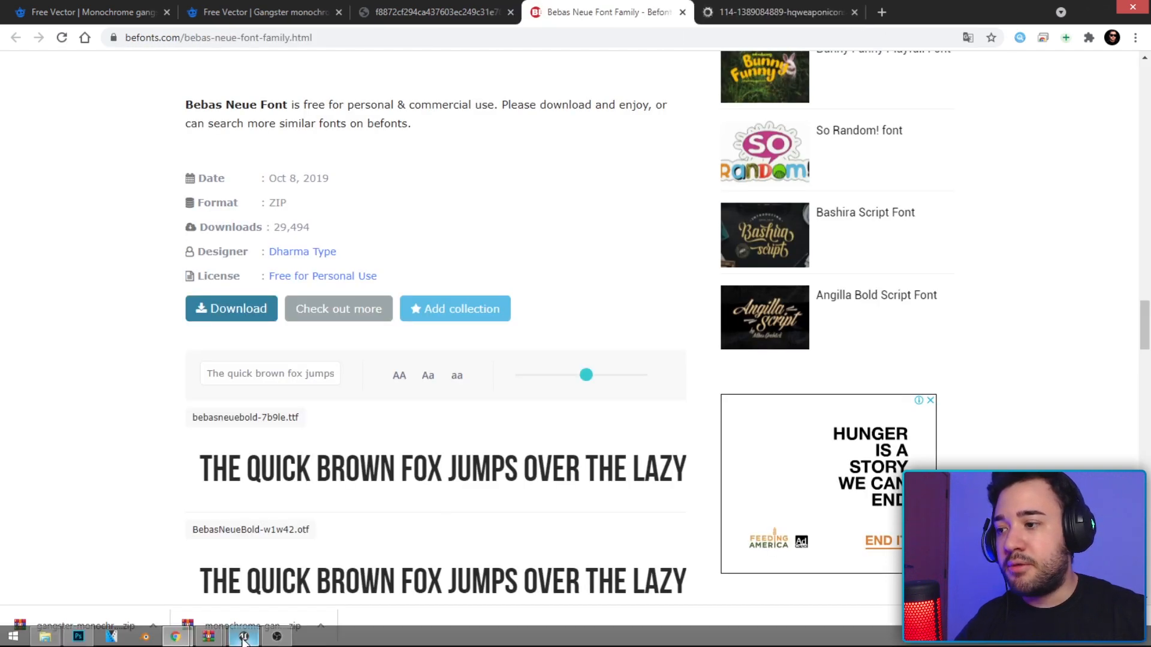
Close the monochrome gangster archive and browse the font files in the dharma-type-bebas-neue-2014.zip archive in WinRAR.
mouse_move(208, 637)
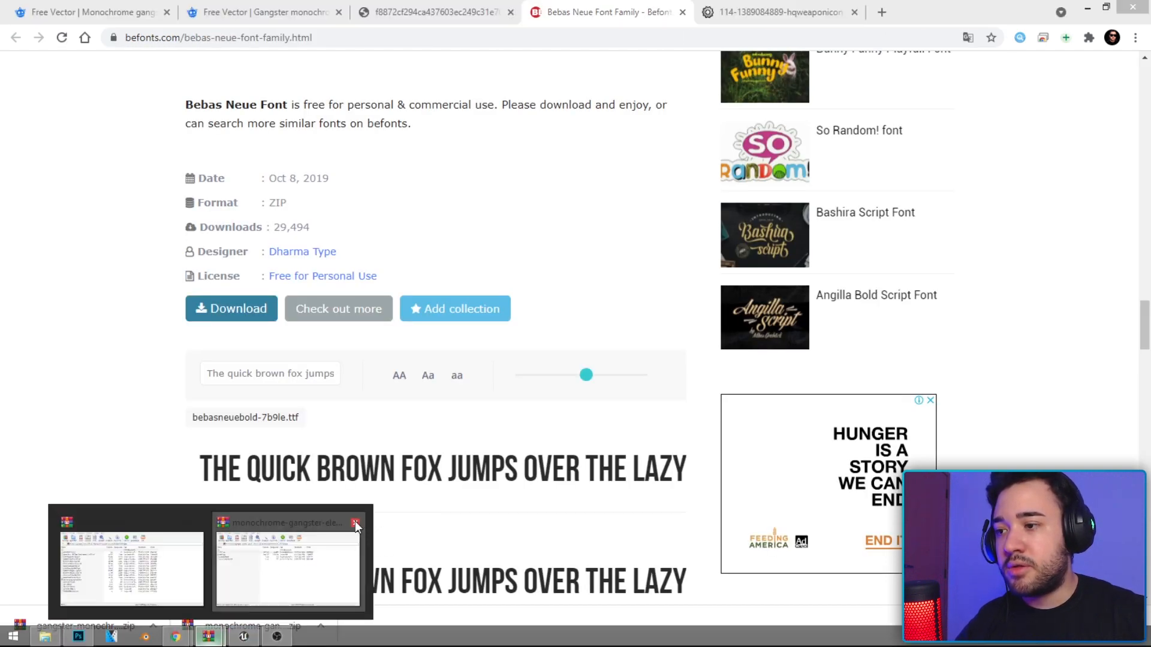
left_click(356, 526)
left_click(236, 555)
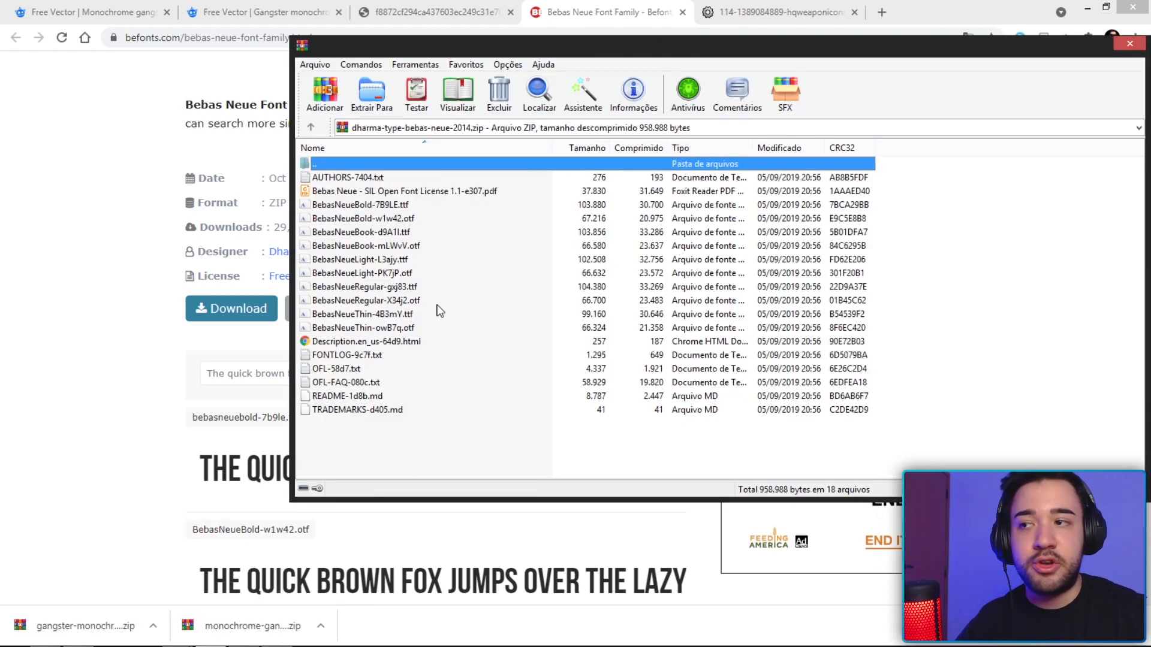
left_click(420, 340)
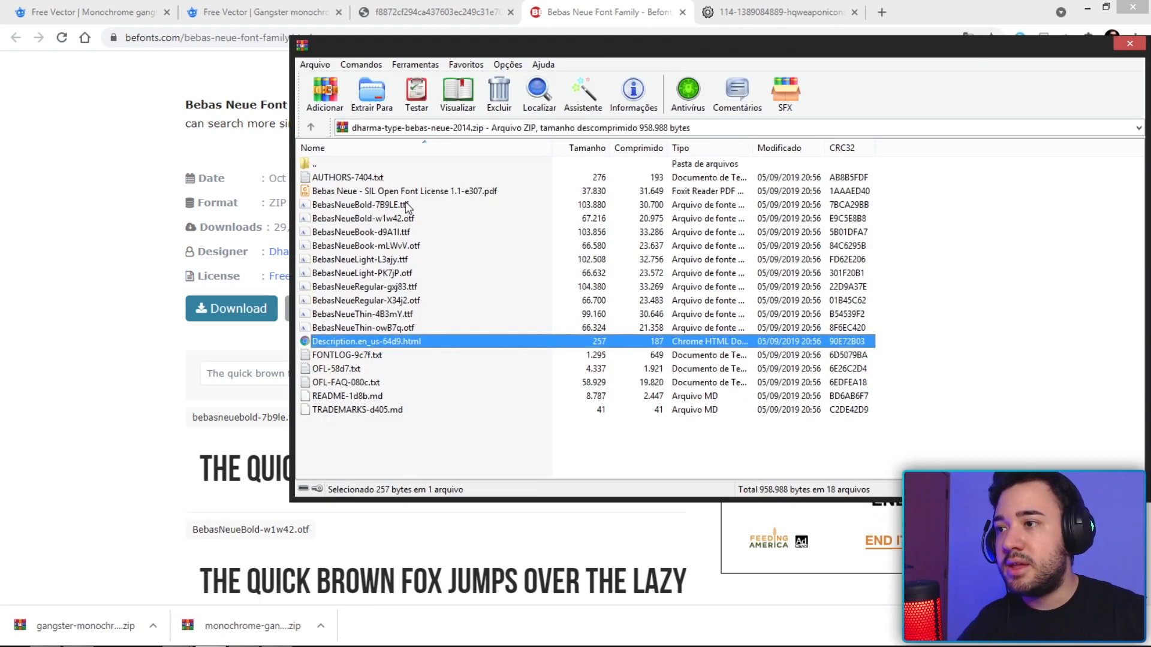
left_click(371, 206)
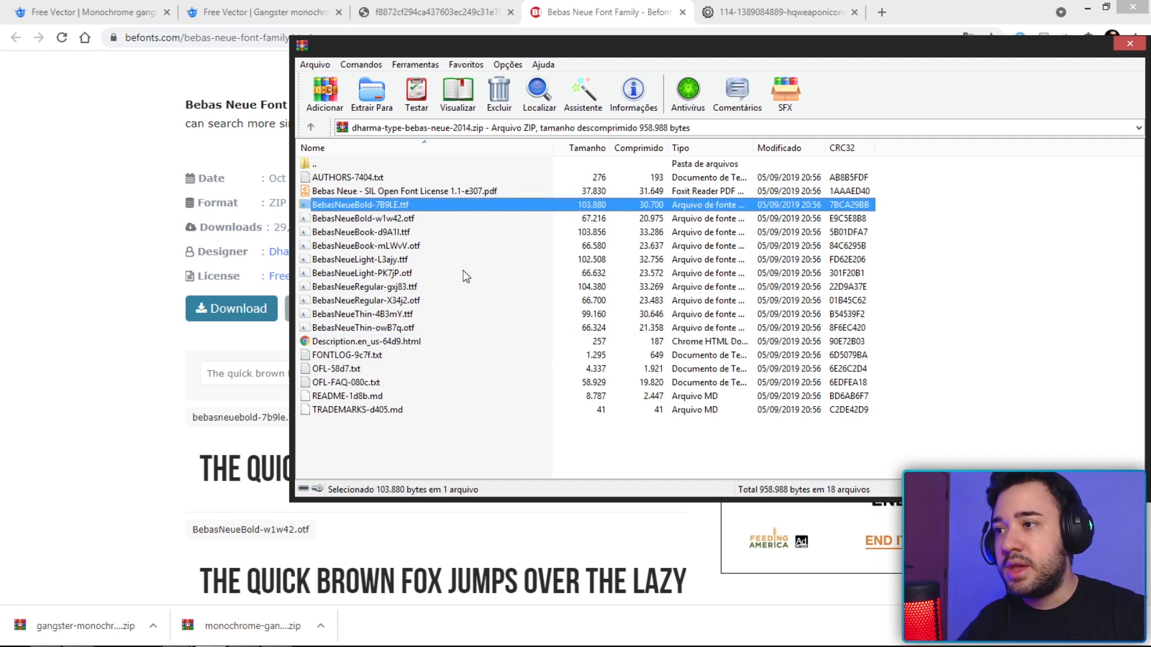
left_click(395, 233)
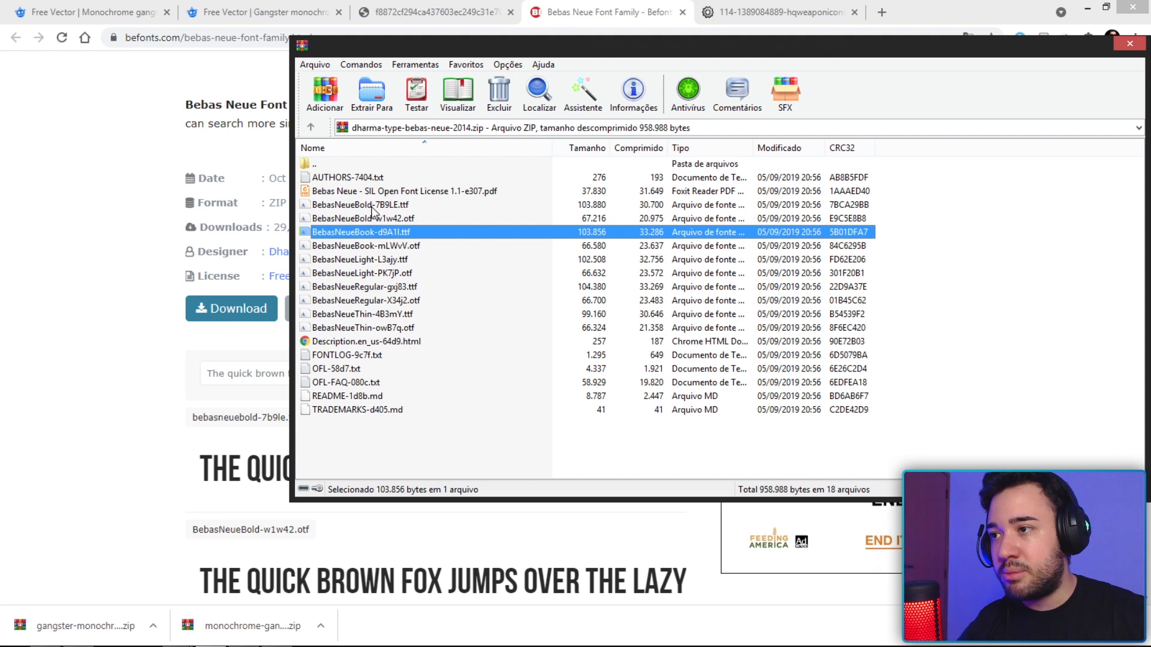
Extract BebasNeueBold-7B9LE.ttf from the archive into the Projeto GTA - Completo folder and select it there.
left_click(372, 206)
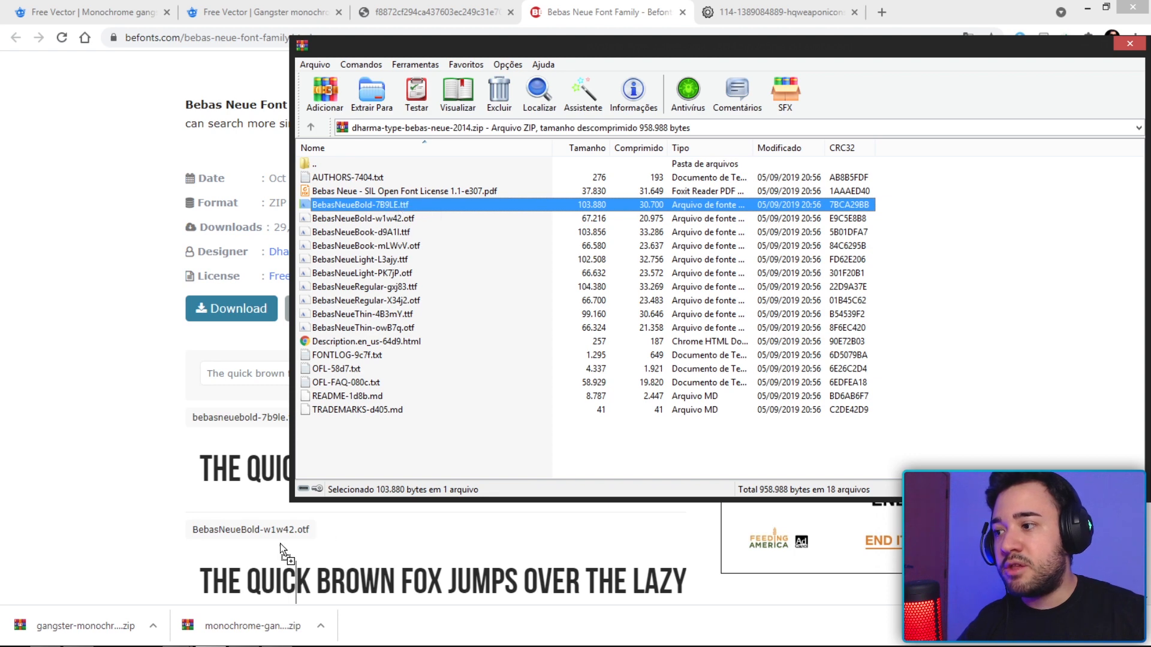
left_click_drag(280, 544, 370, 257)
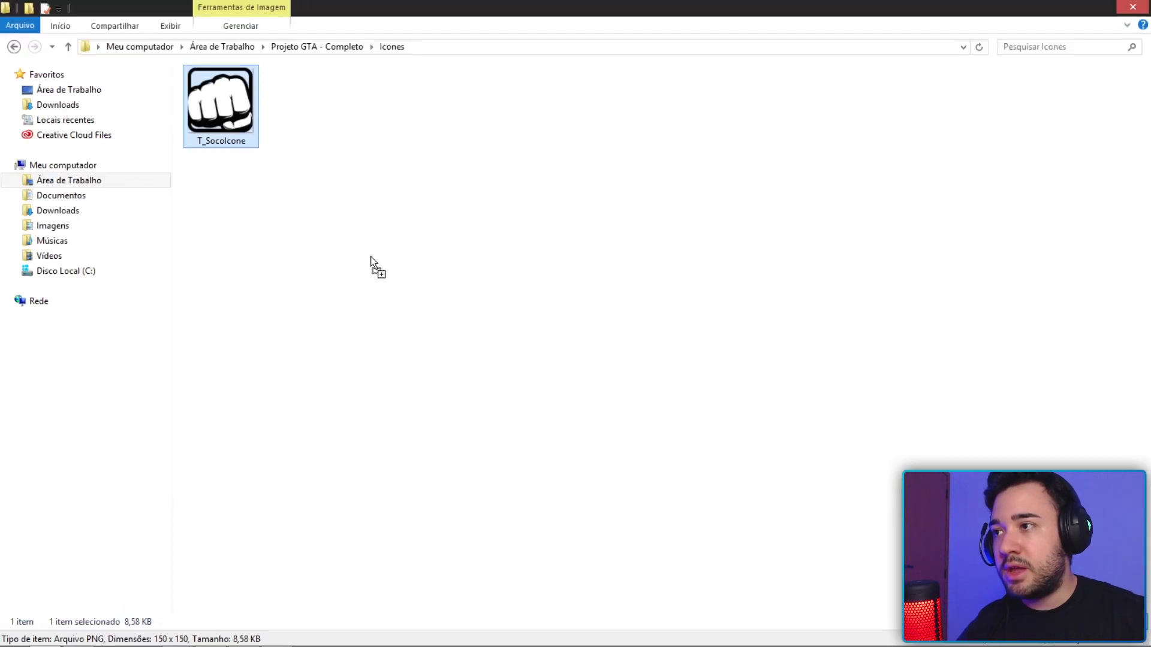
left_click_drag(317, 53, 317, 52)
left_click(316, 47)
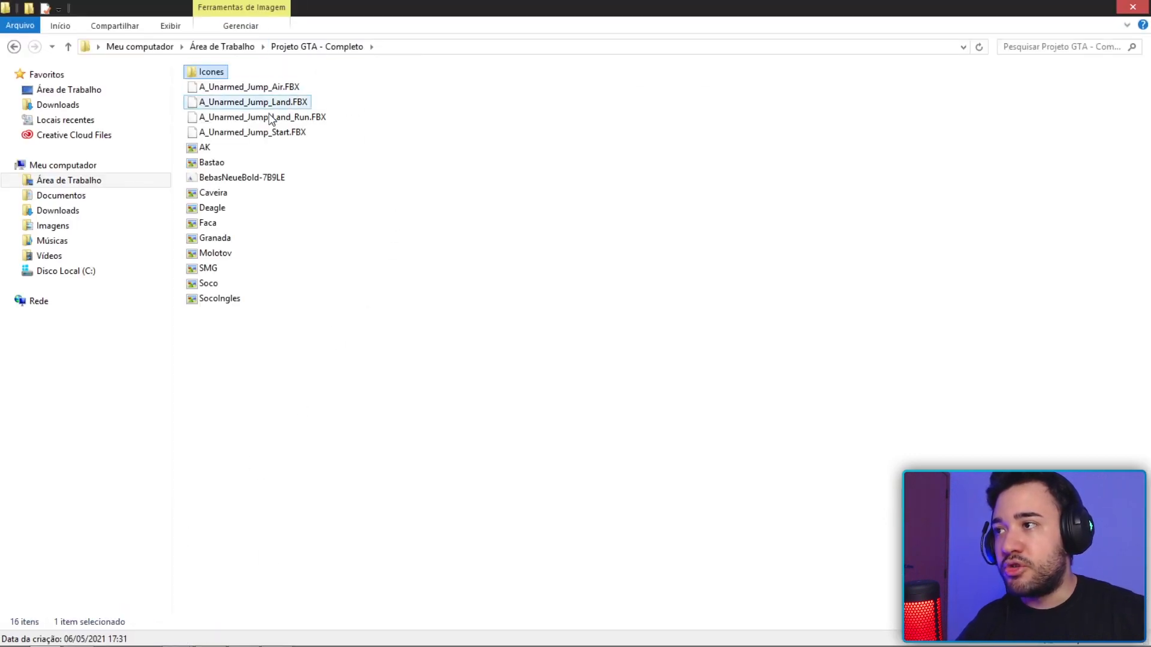
left_click(210, 178)
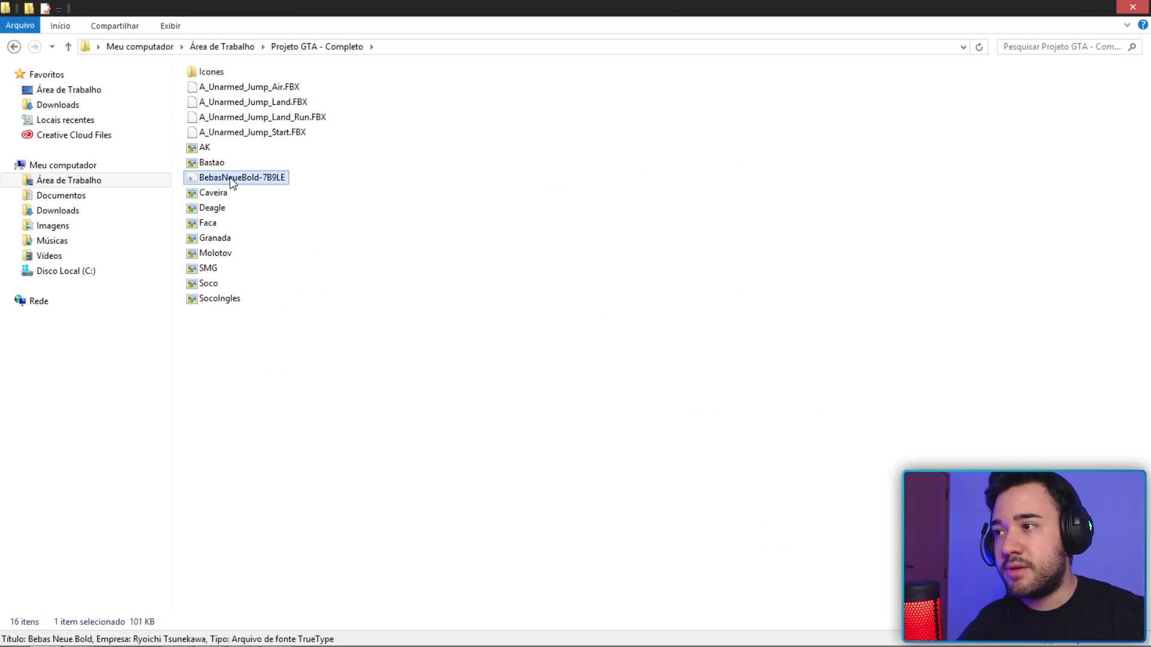
Rename the font file as BebasNeueBold, switch to Unreal Editor and import it into the UMG folder without creating a Font asset.
left_click(691, 478)
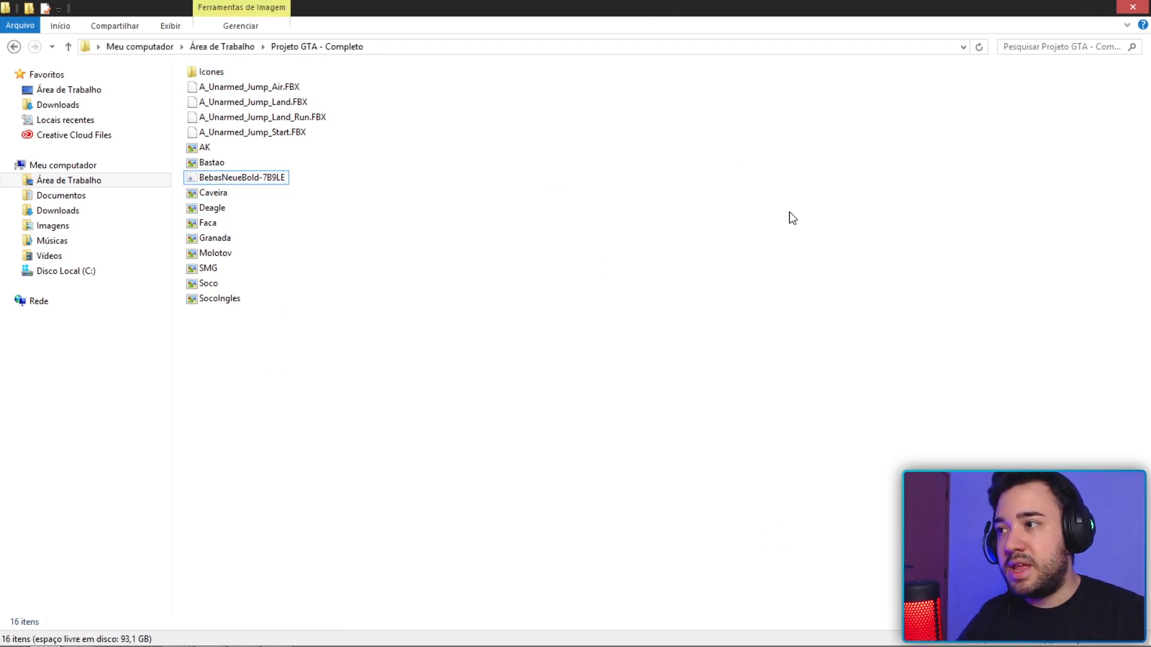
left_click(232, 180)
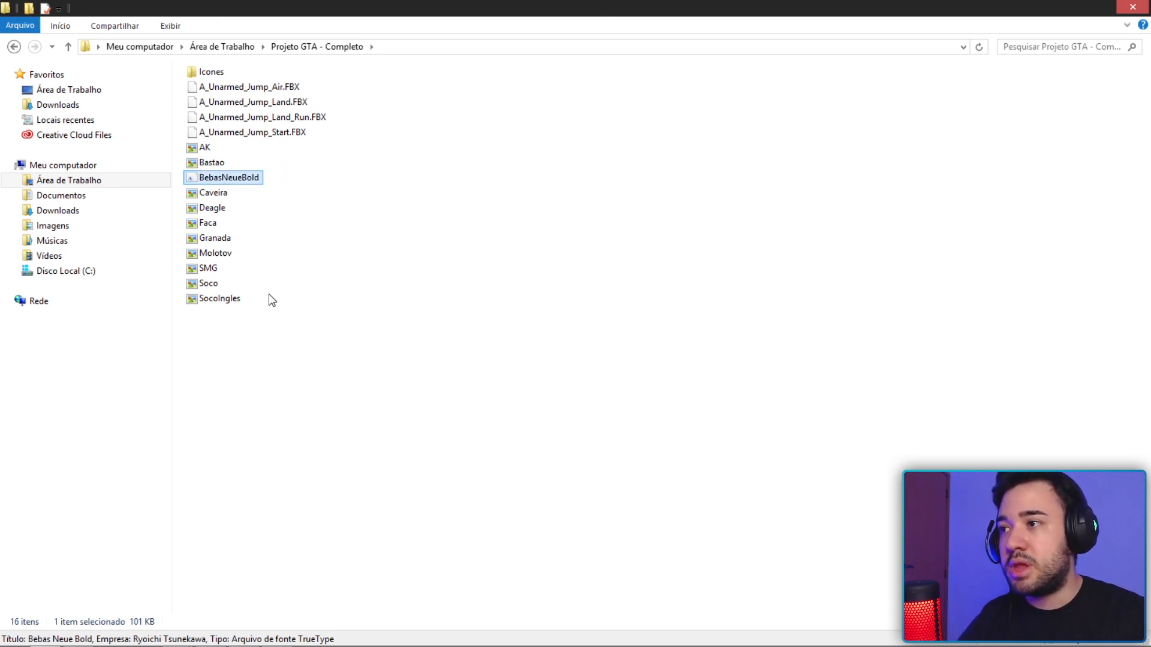
left_click_drag(214, 177, 248, 643)
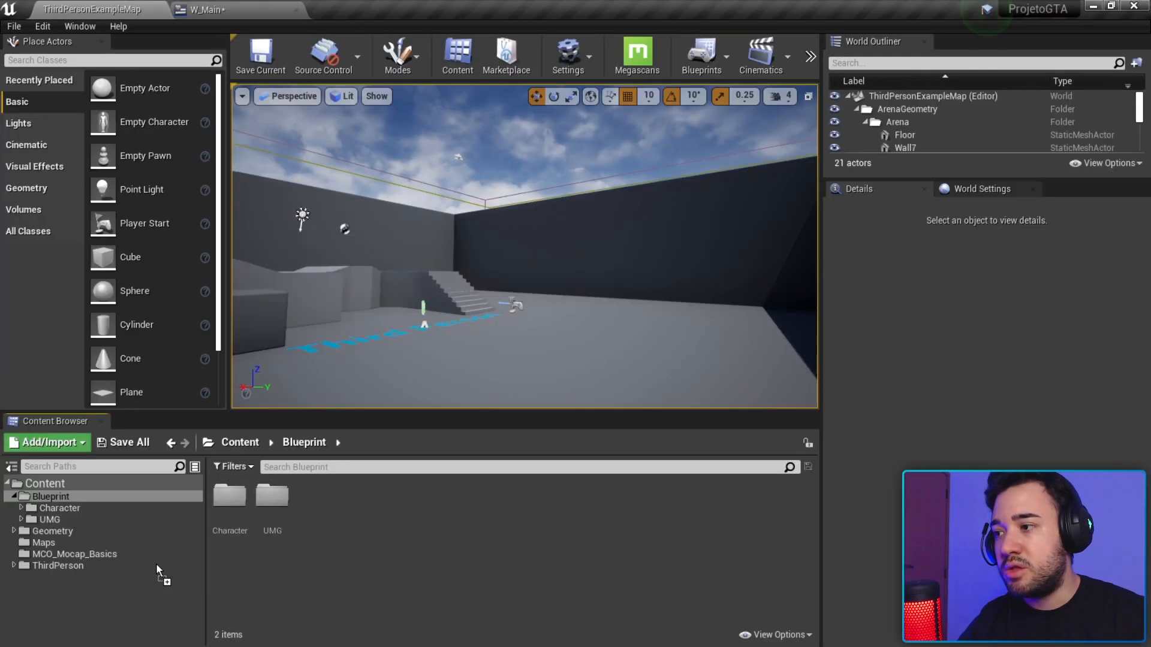
left_click_drag(156, 566, 59, 520)
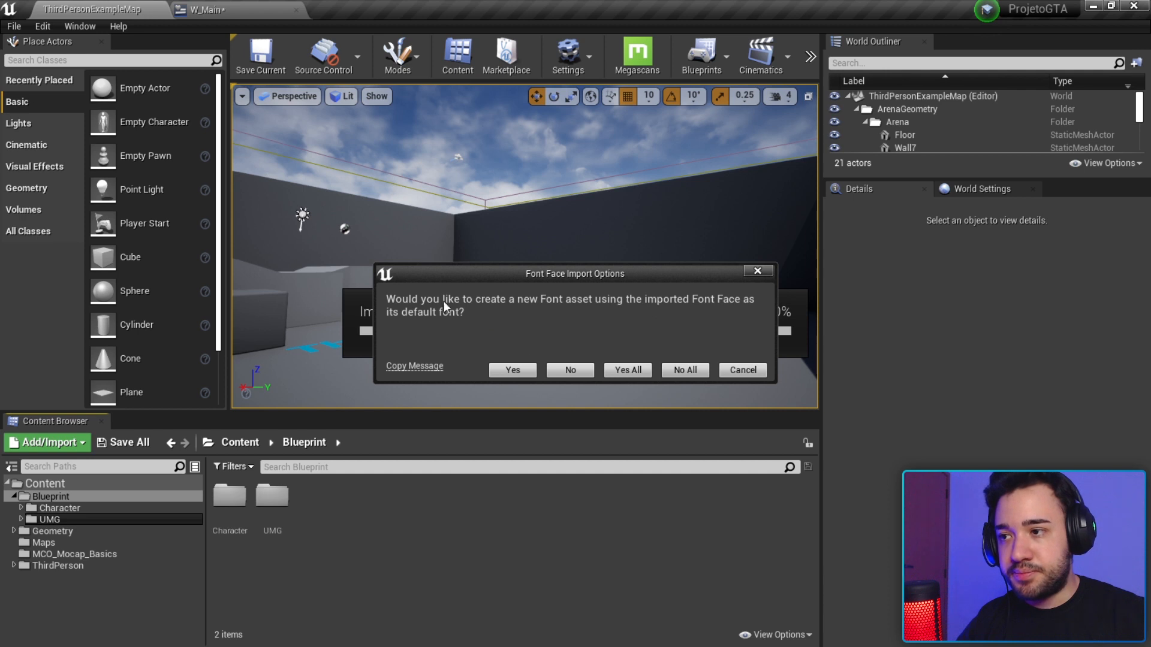
left_click(584, 371)
Look over the imported BebasNeueBold font face's settings and close its editor.
double_click(272, 501)
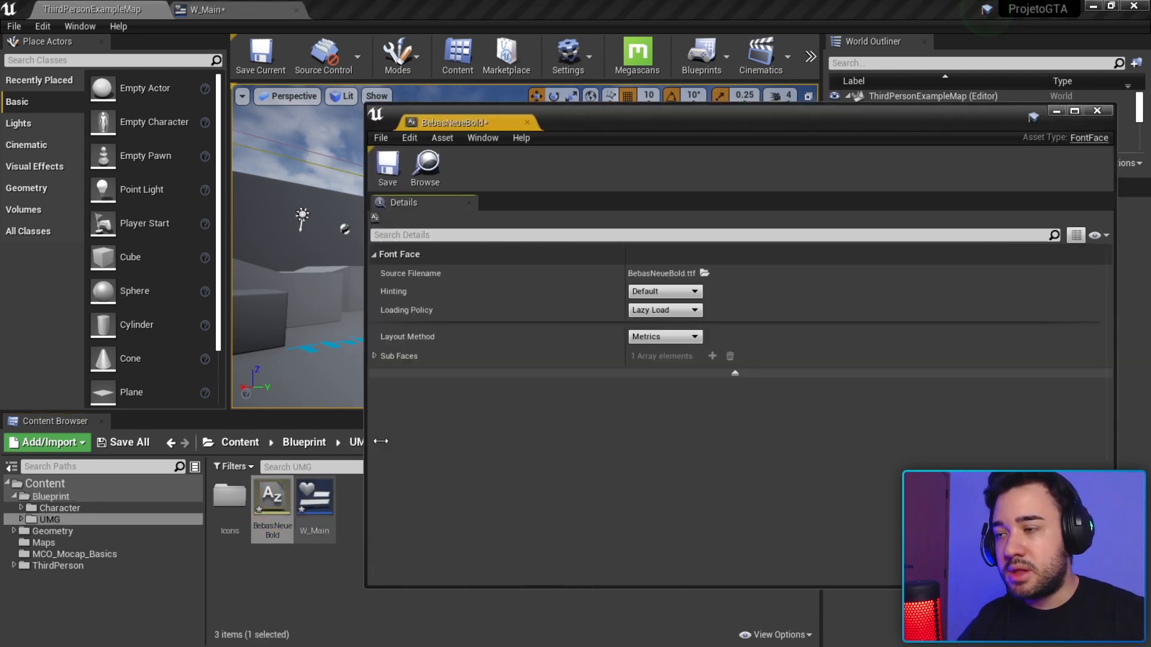
left_click(527, 123)
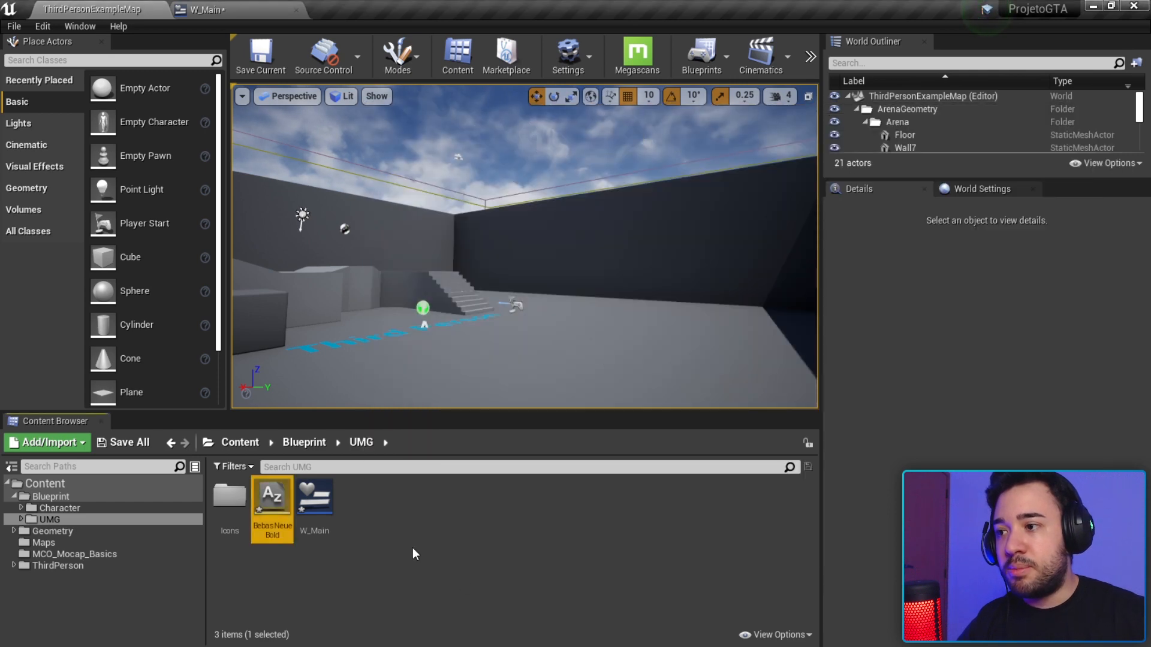
left_click(413, 554)
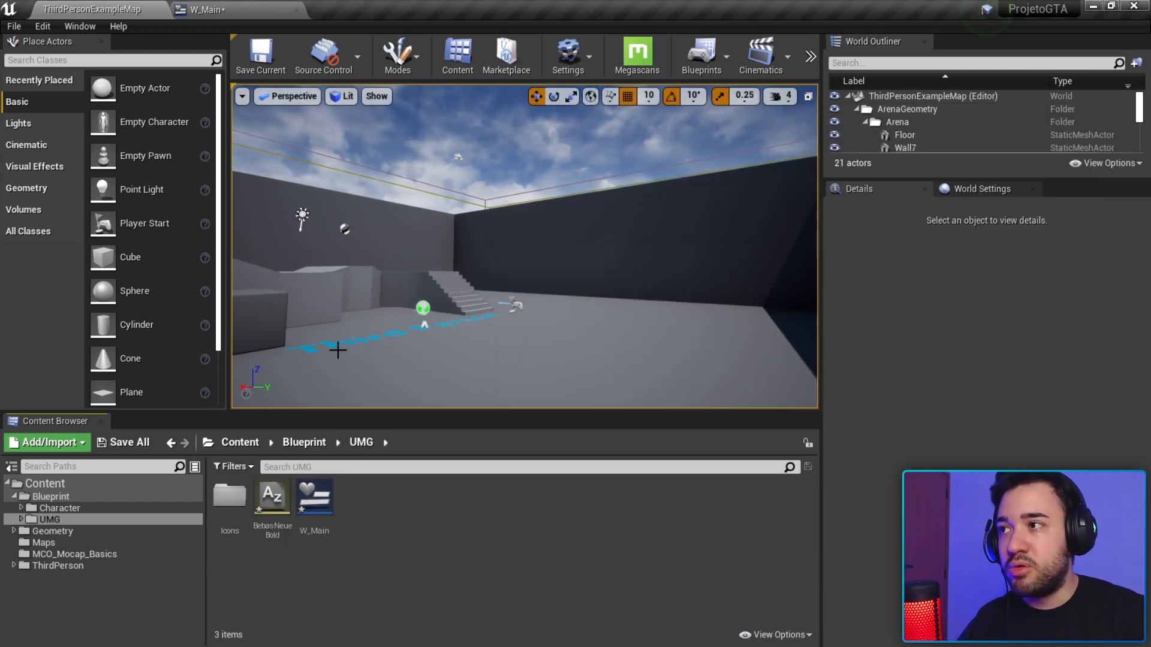
left_click(207, 9)
left_click(121, 3)
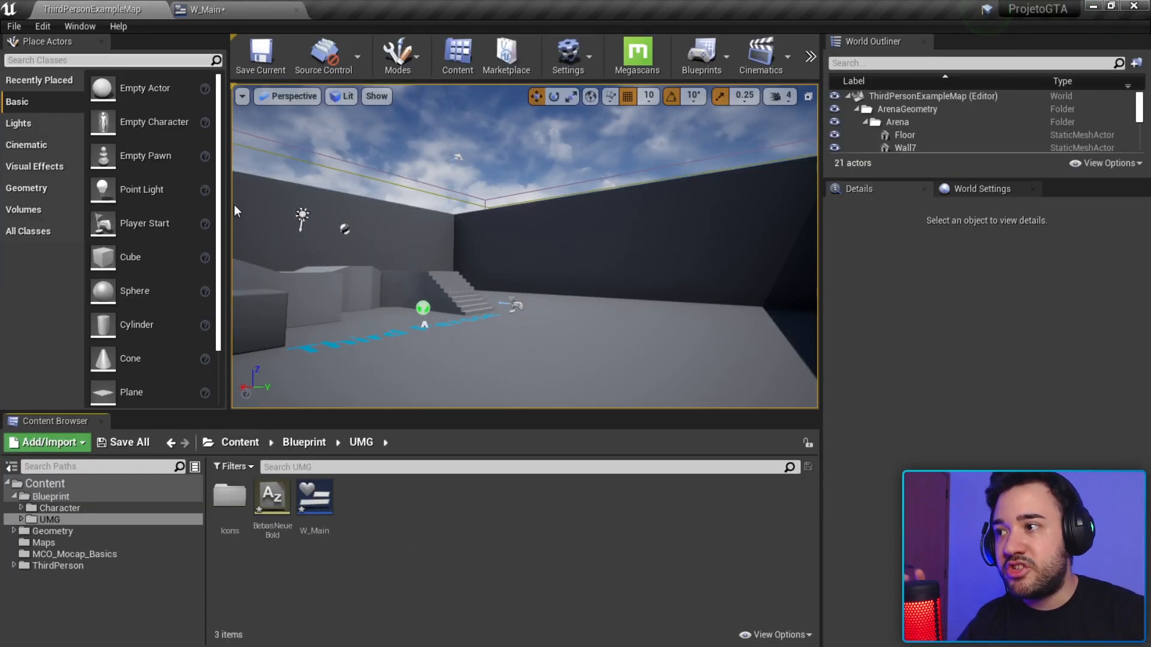
Create a Font asset named F_BebasNeueBold in the UMG folder.
right_click(387, 499)
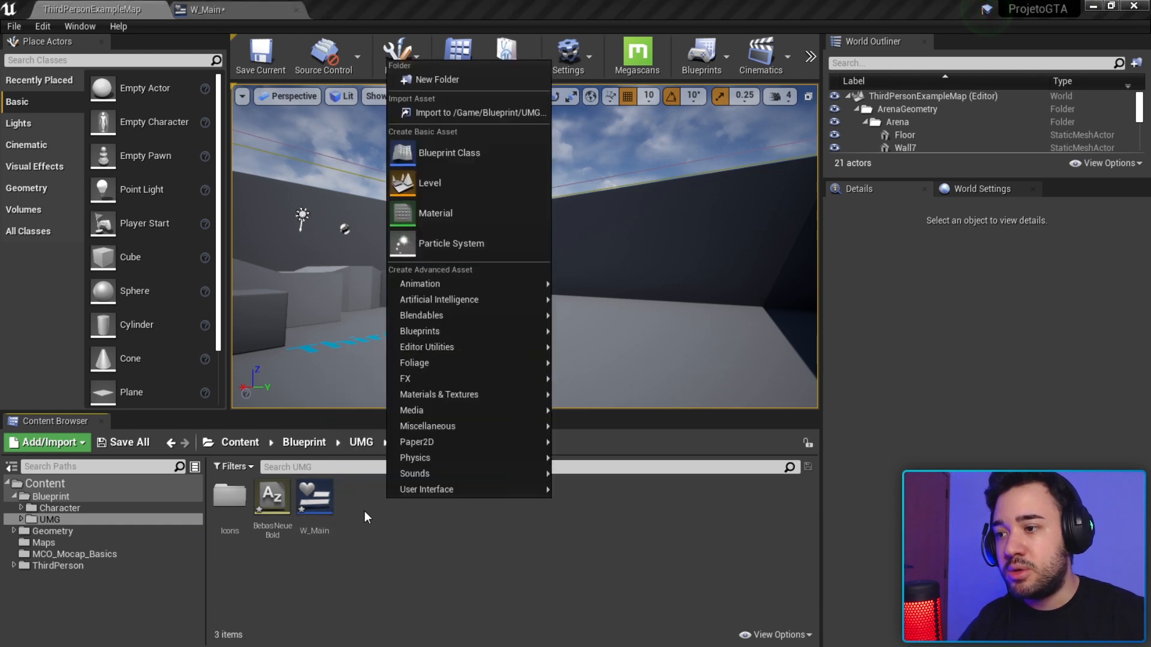
mouse_move(408, 491)
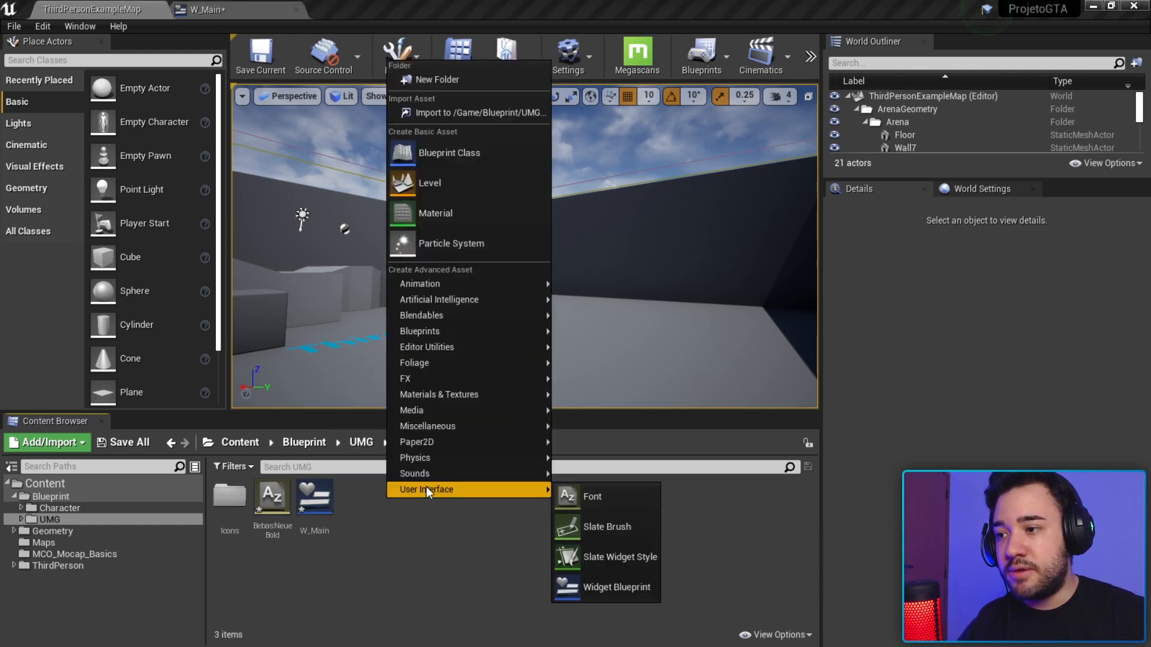
left_click(598, 496)
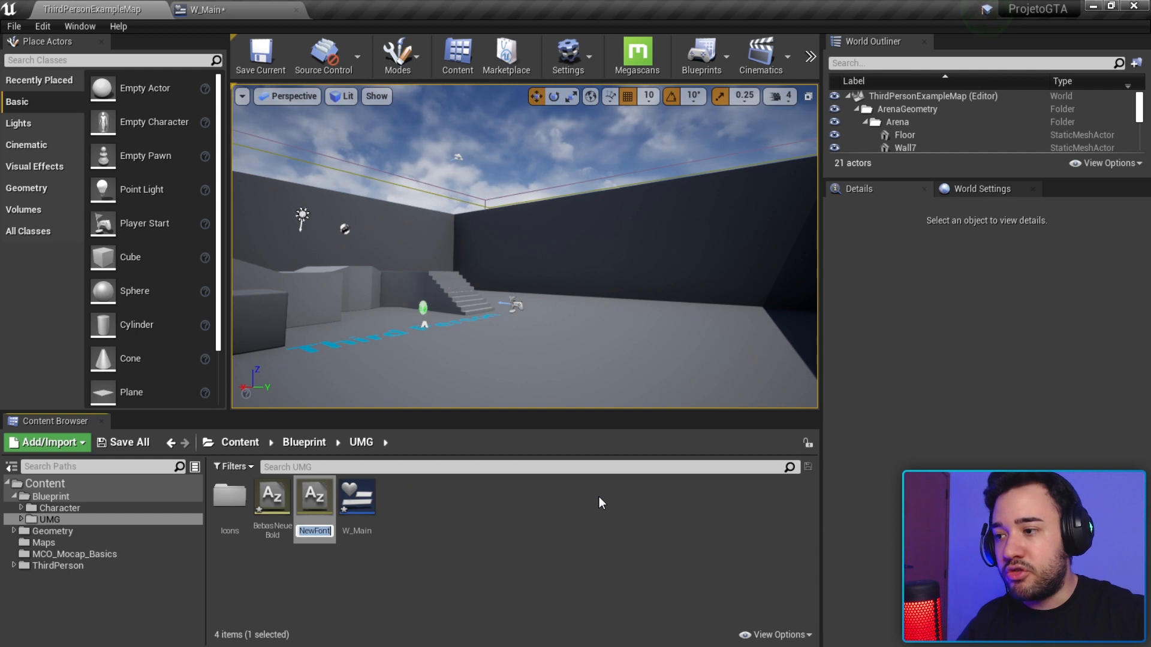
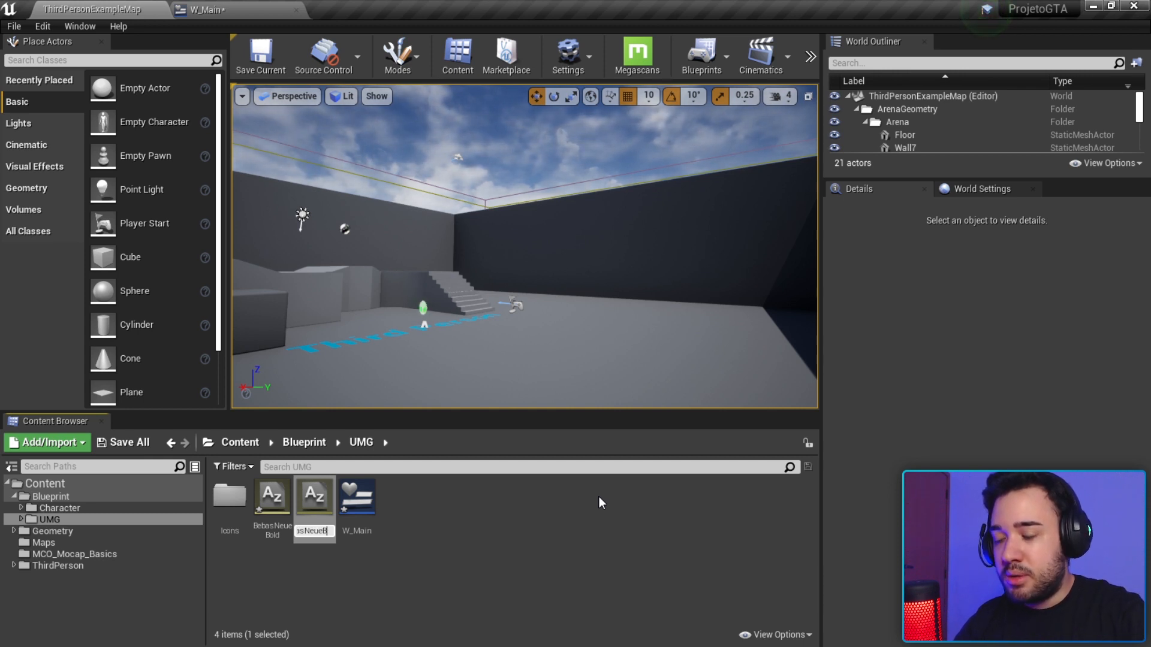
key("Return")
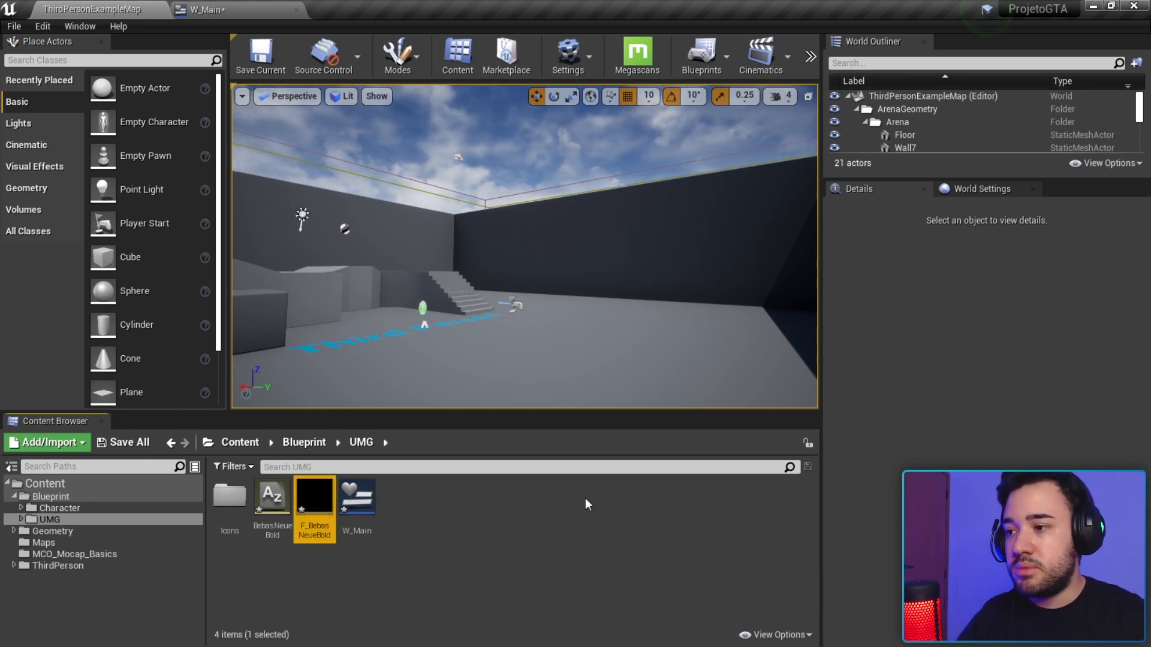
Dock the F_BebasNeueBold editor in the main window and add BebasNeueBold to its default font family.
double_click(316, 497)
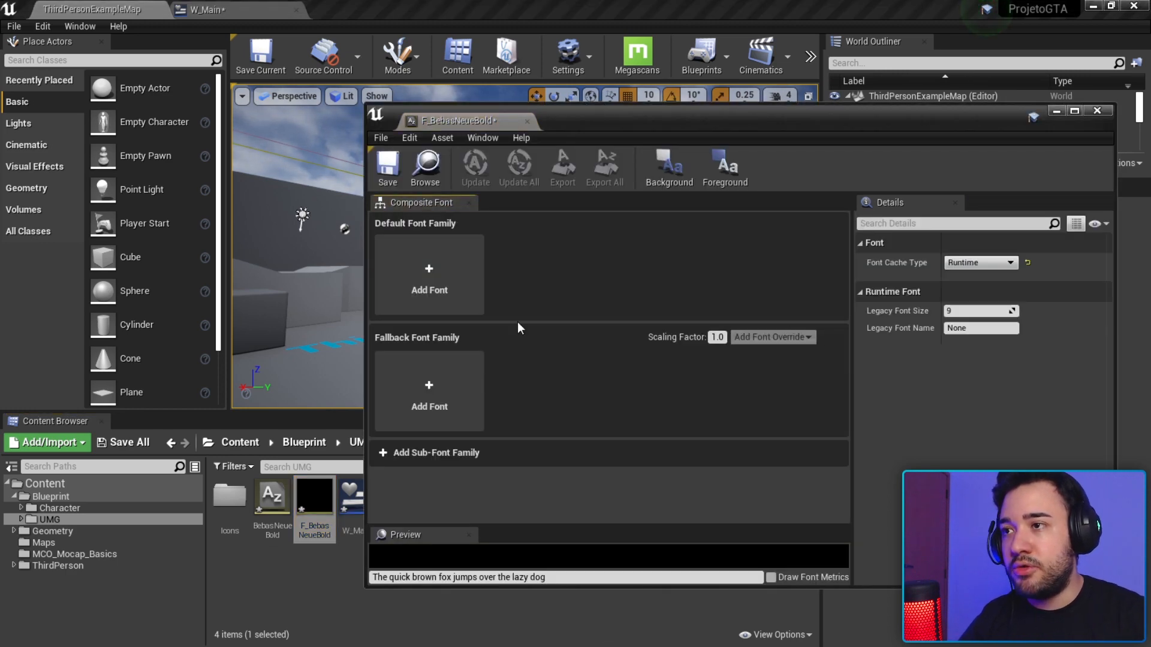
left_click_drag(456, 121, 469, 6)
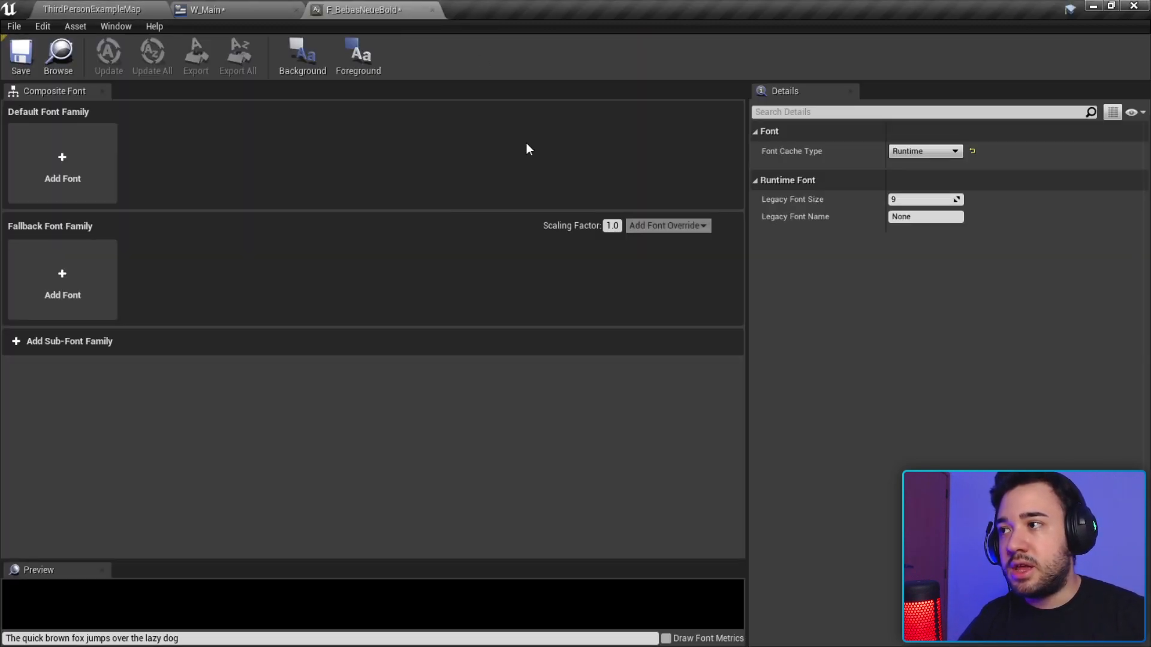
left_click(81, 160)
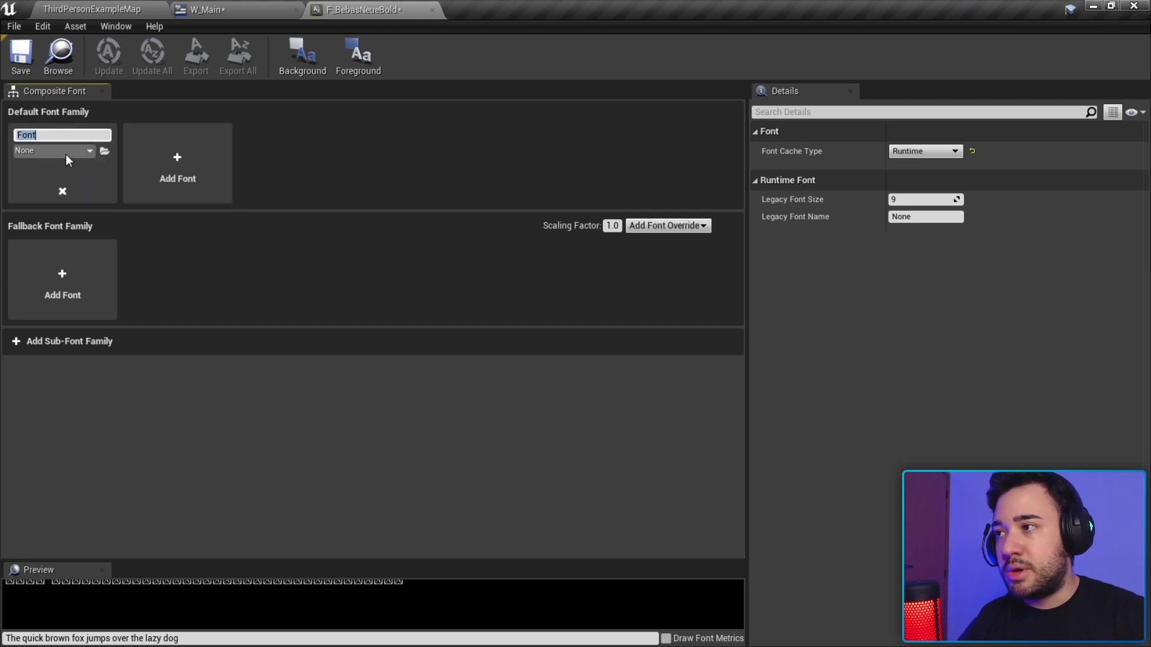
left_click(71, 152)
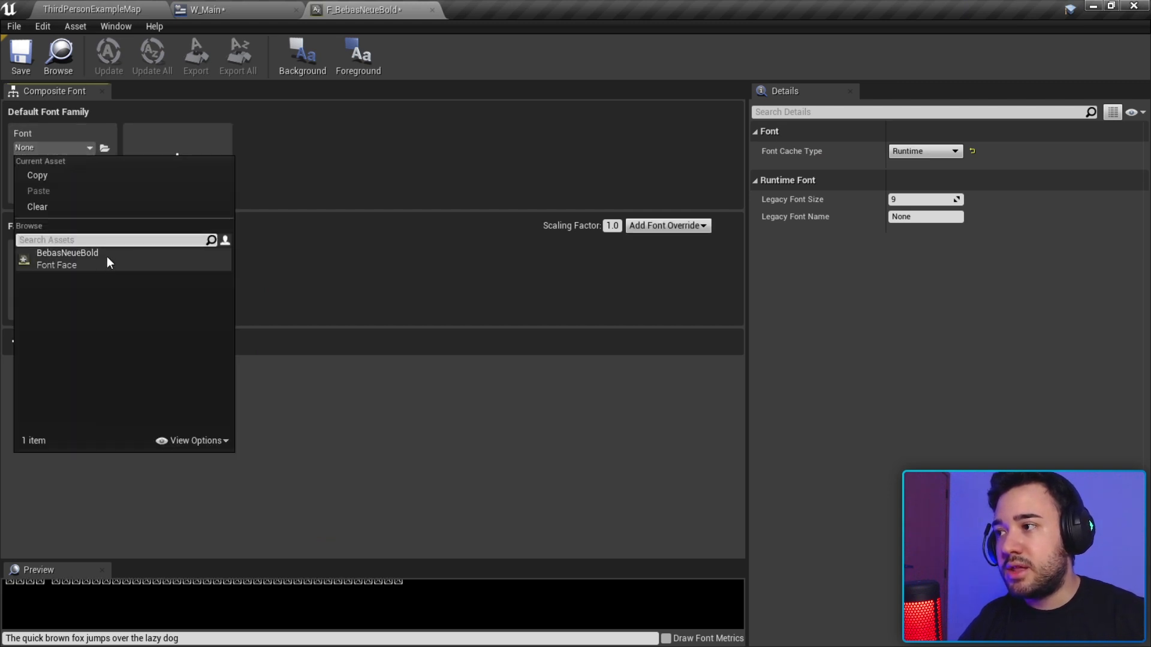
left_click(85, 264)
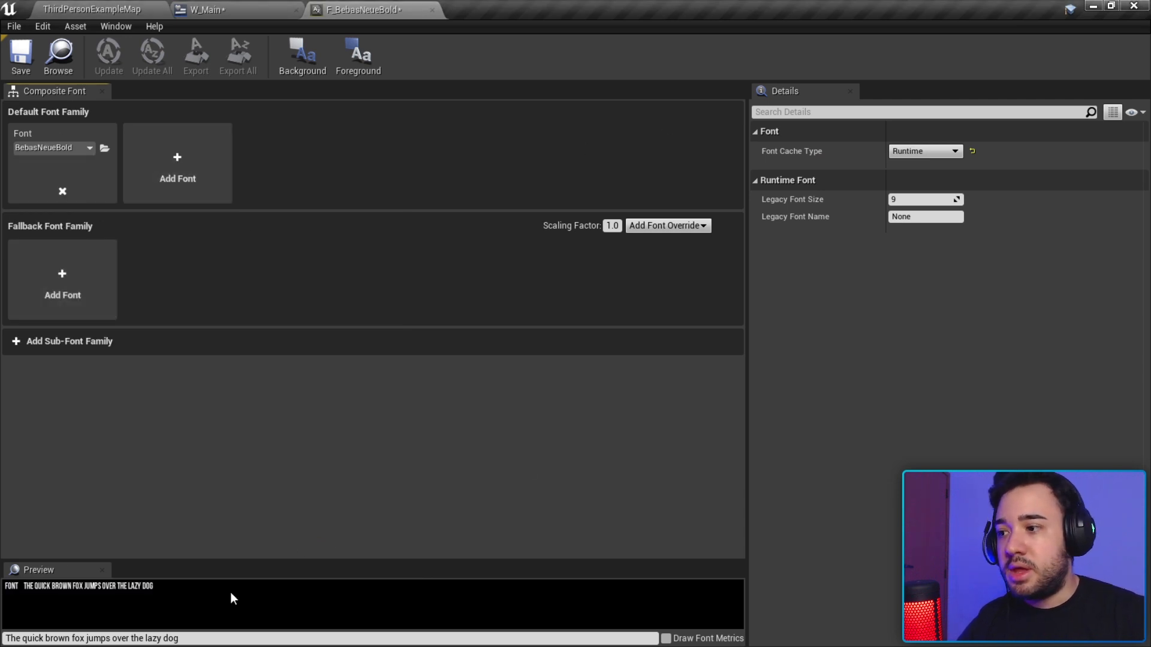
Enlarge the font preview area, set the legacy font size to 38, and save and close F_BebasNeueBold.
left_click_drag(247, 560, 250, 398)
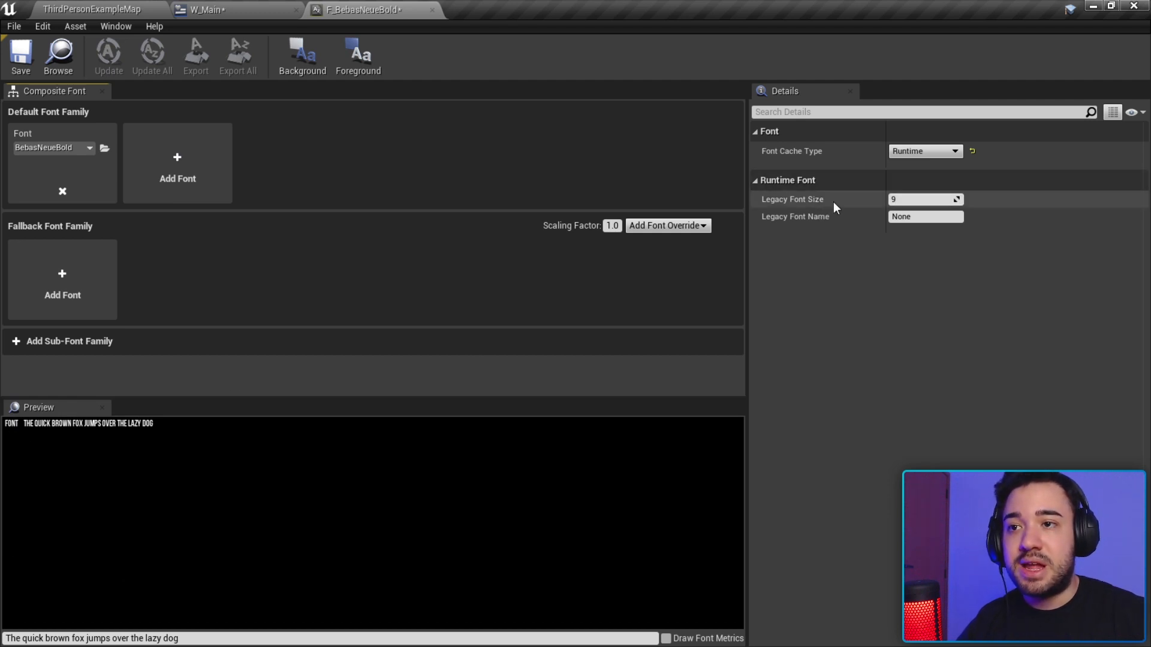
left_click_drag(923, 199, 1004, 199)
key("ctrl+s")
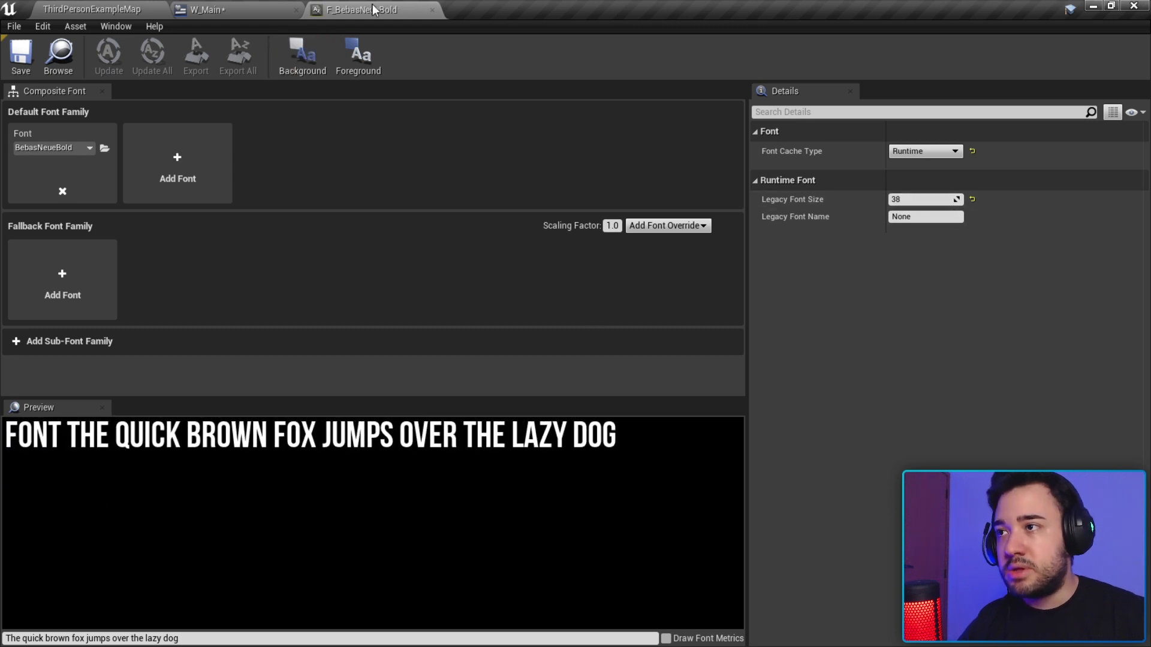
left_click(432, 10)
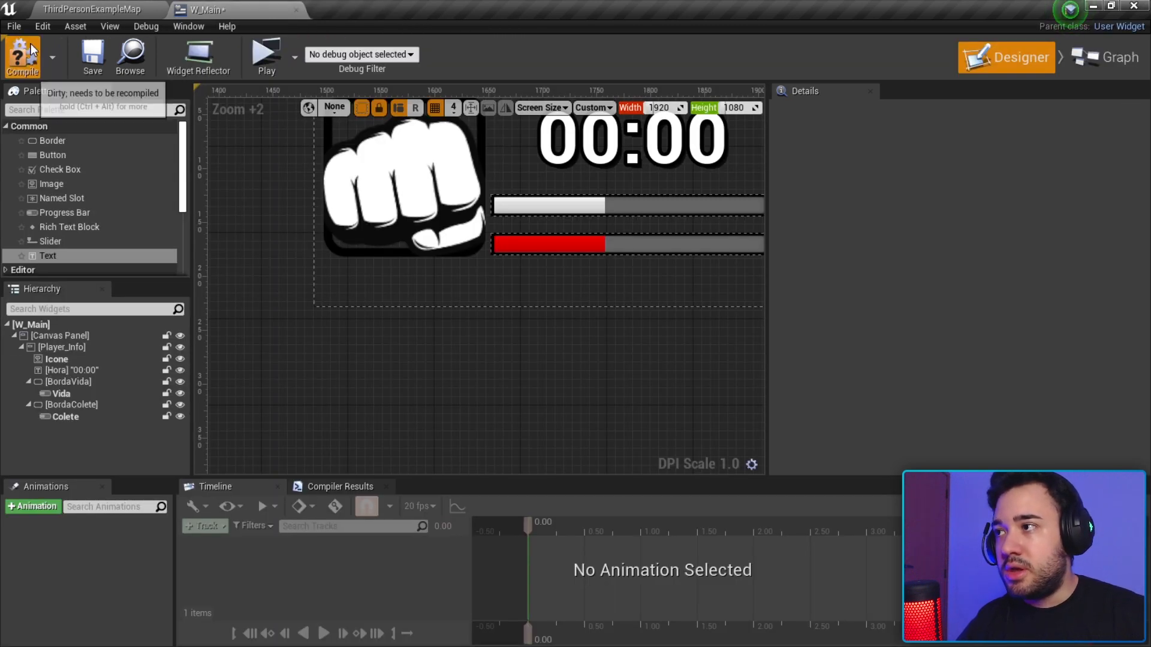
Compile and save the W_Main widget, and select the F_BebasNeueBold asset in the UMG folder.
left_click(90, 51)
left_click(93, 10)
left_click(314, 498)
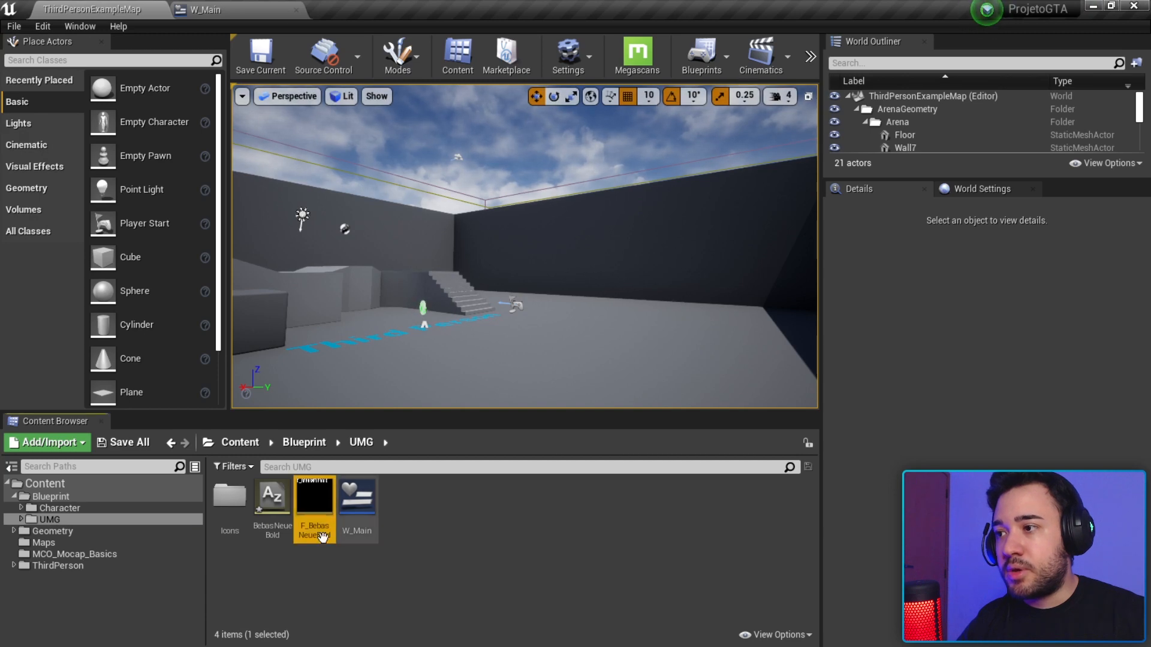
Add a Text widget to the Player_Info panel in W_Main.
left_click(237, 12)
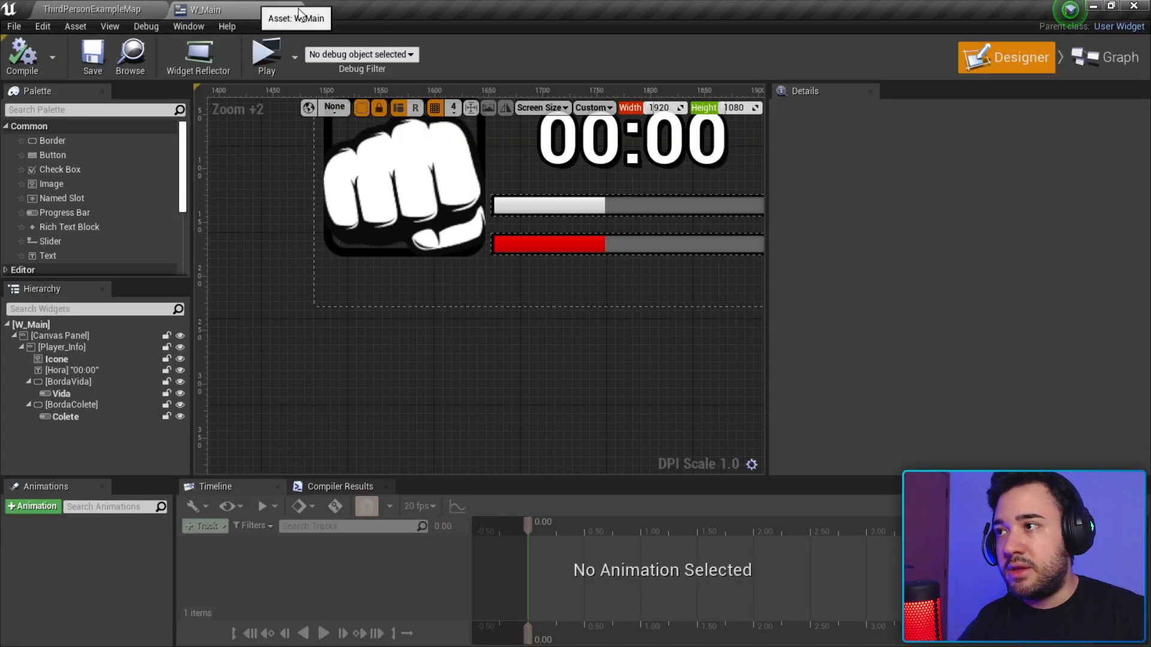
scroll(401, 229, "up", 3)
scroll(432, 276, "down", 1)
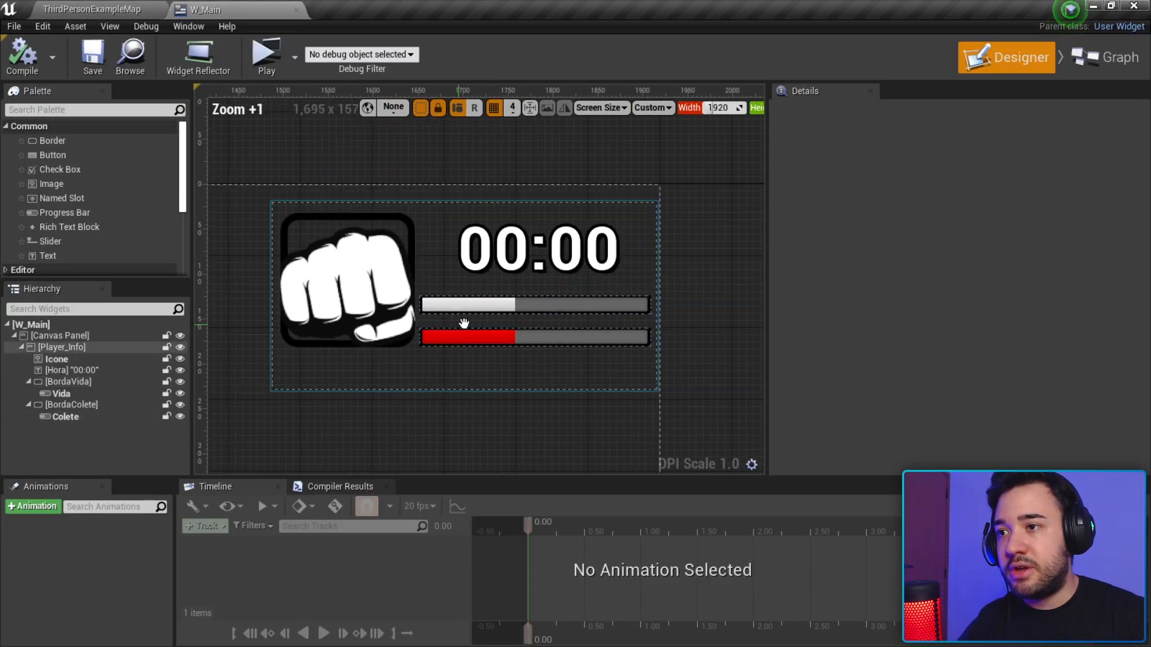
scroll(124, 240, "down", 1)
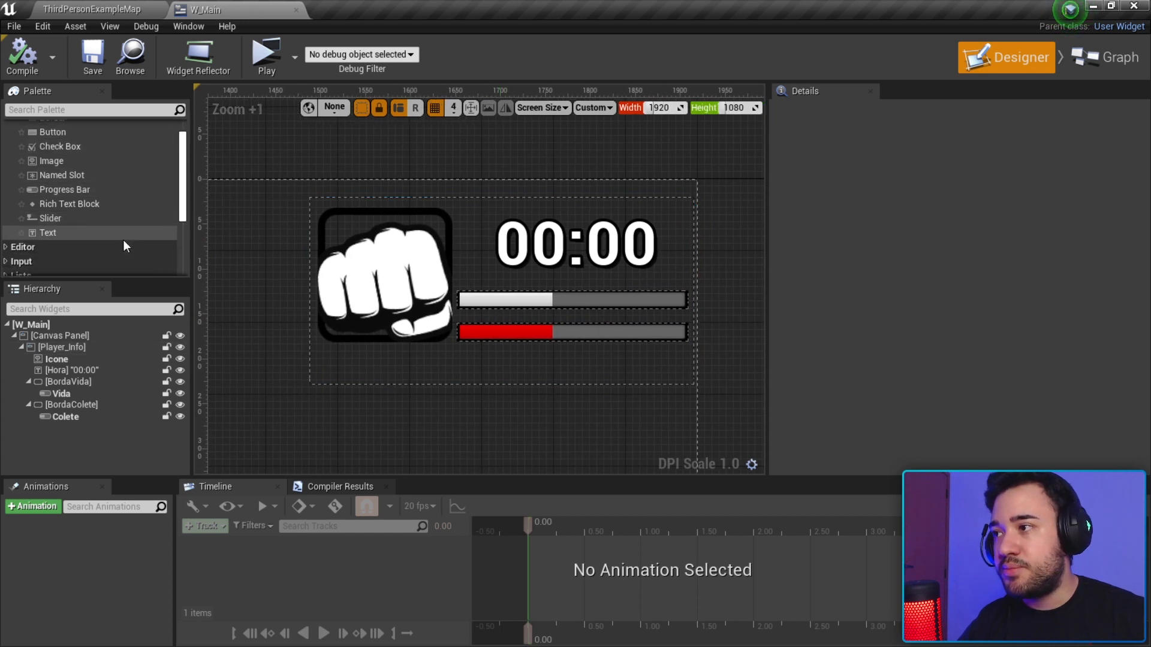
scroll(108, 204, "up", 1)
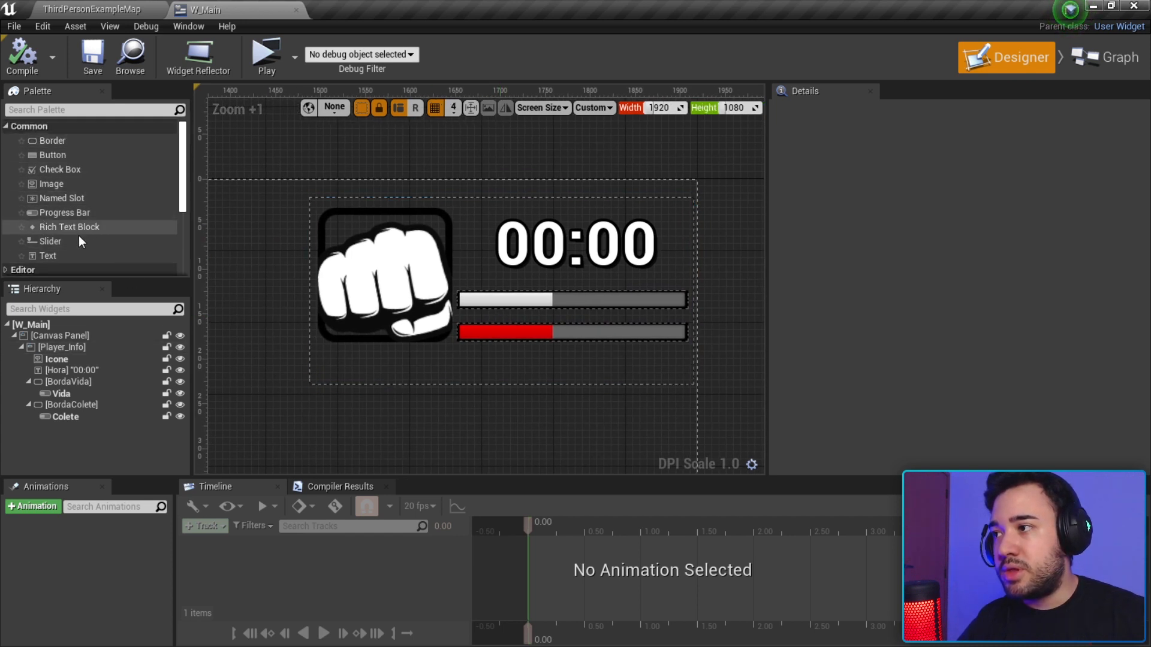
left_click(60, 256)
left_click_drag(56, 254, 67, 348)
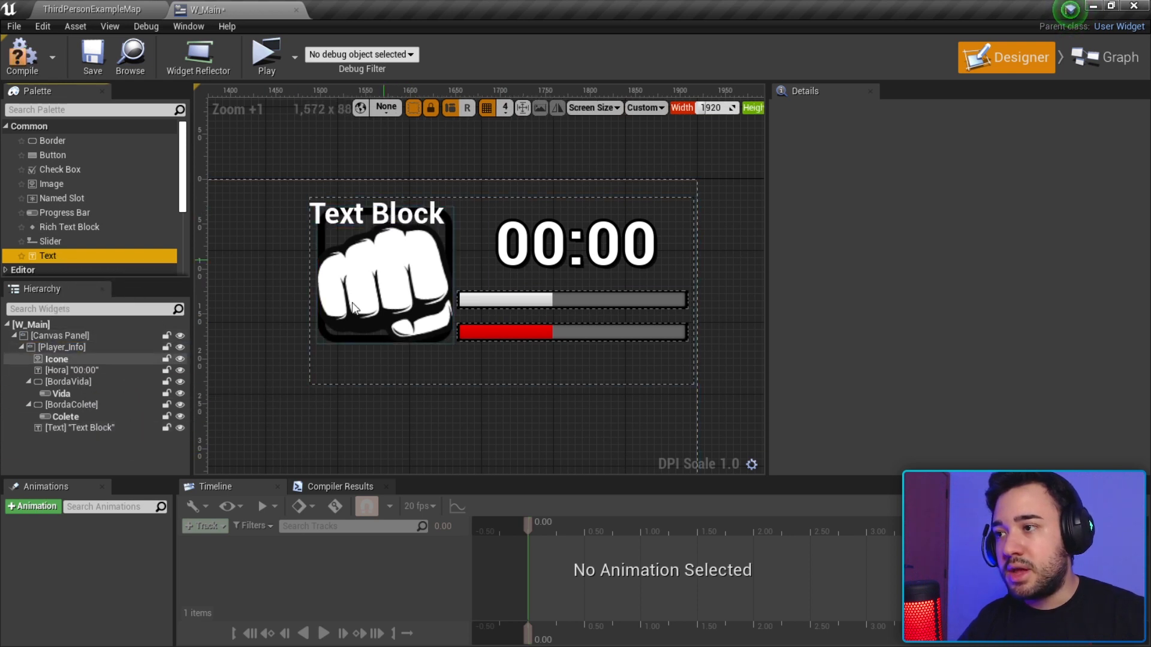
Move the new text block below the red health bar and extend the Player_Info panel slightly downward to enclose it.
left_click(92, 427)
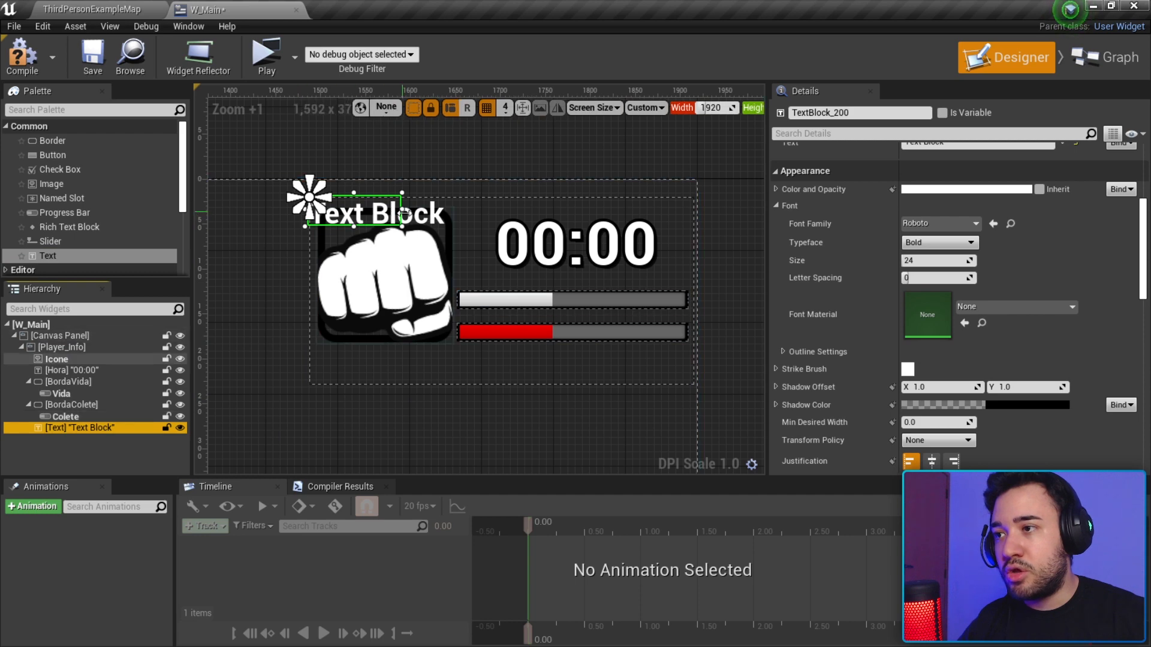
left_click_drag(361, 218, 526, 376)
right_click_drag(526, 377, 549, 307)
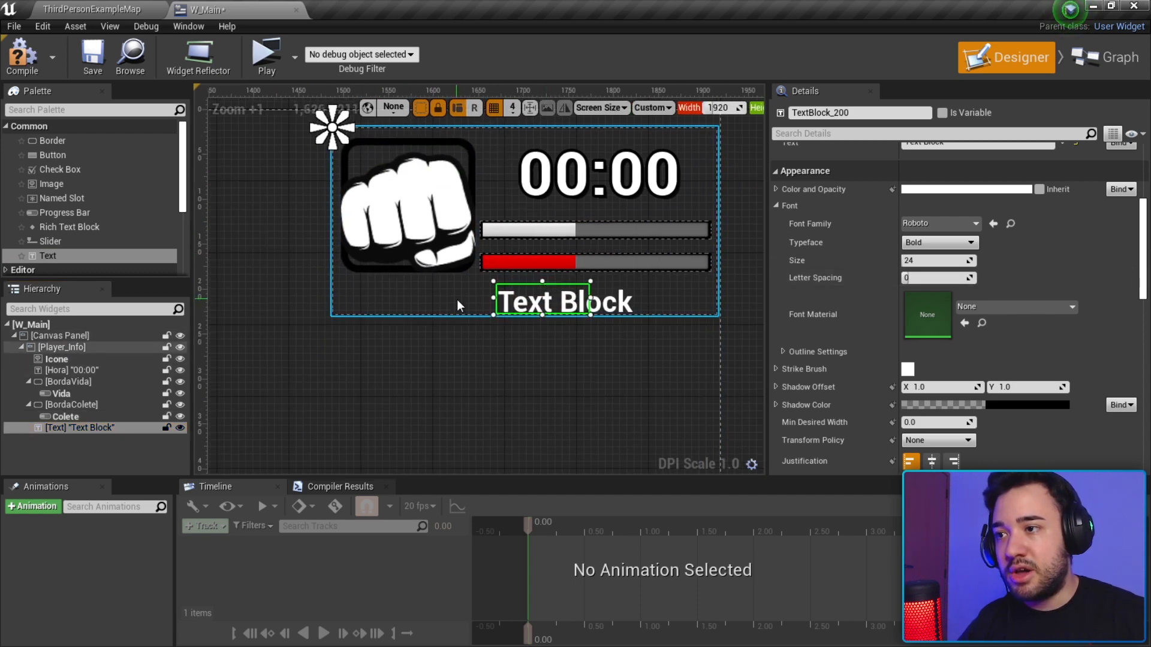
left_click(458, 300)
left_click_drag(526, 319, 525, 335)
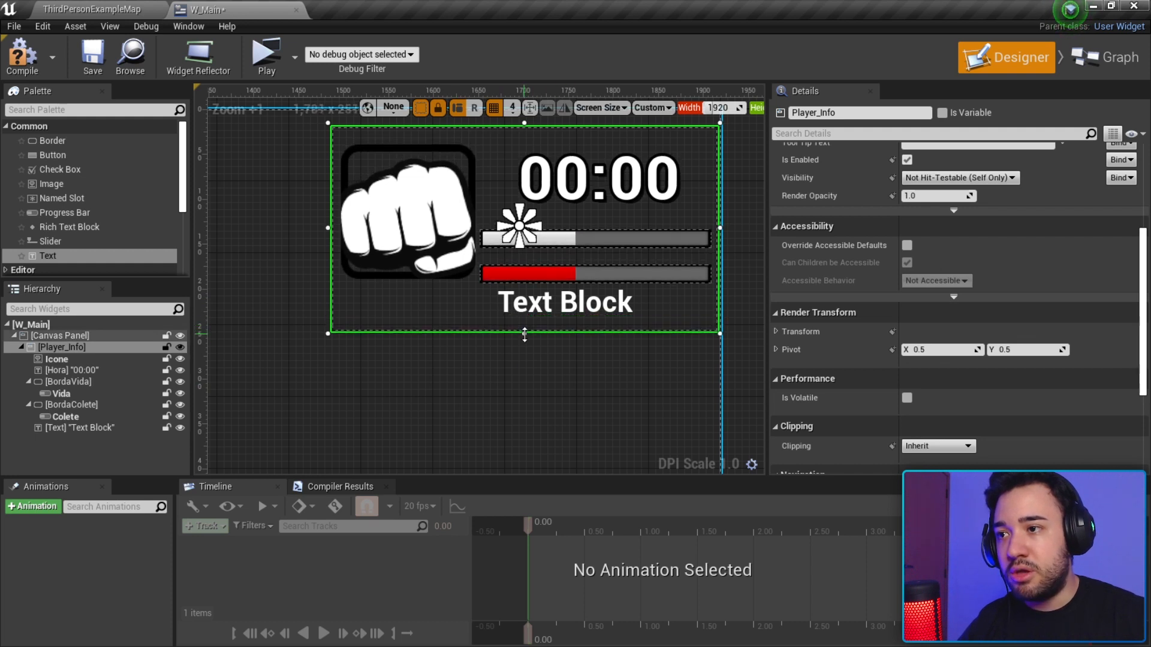
Widen the text block to about 163 and shift it left, close beneath the start of the red bar.
left_click(532, 313)
right_click_drag(553, 315, 538, 325)
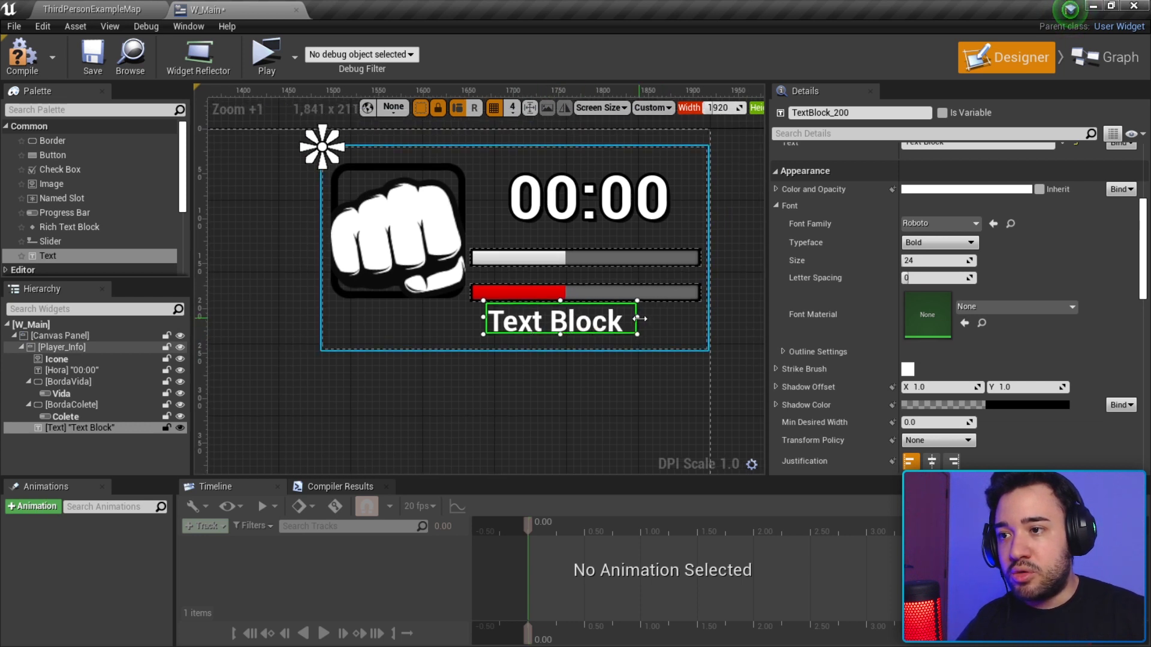
left_click_drag(630, 330, 608, 334)
right_click_drag(637, 328, 634, 344)
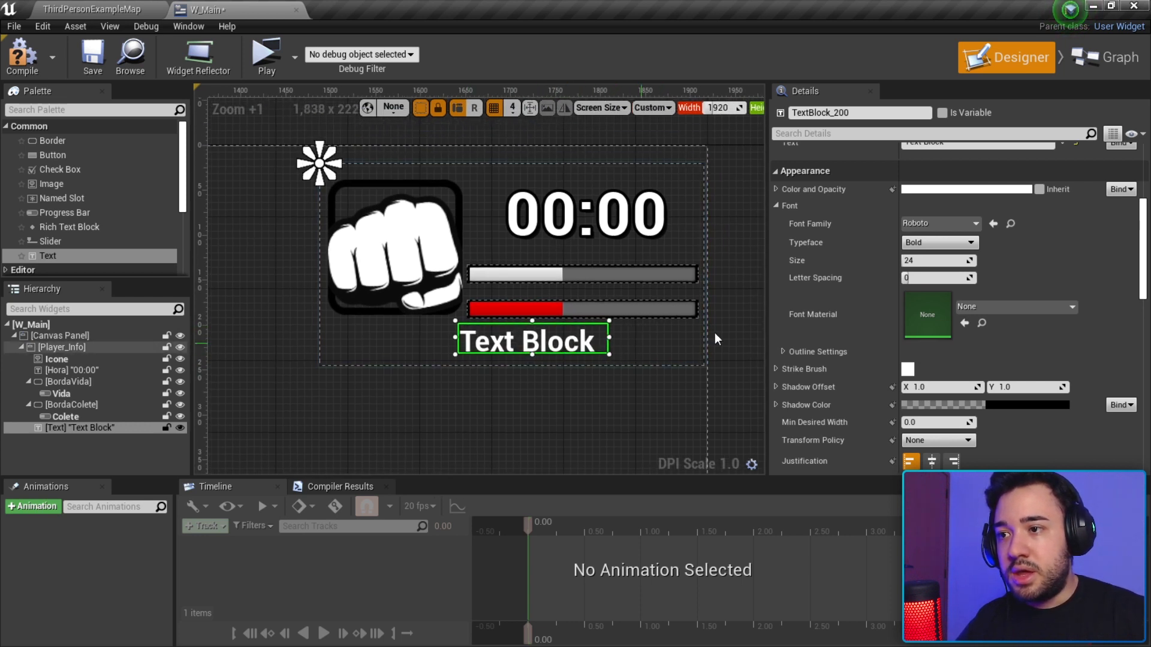
Set the text block's font family to the imported F_BebasNeueBold.
scroll(780, 342, "up", 4)
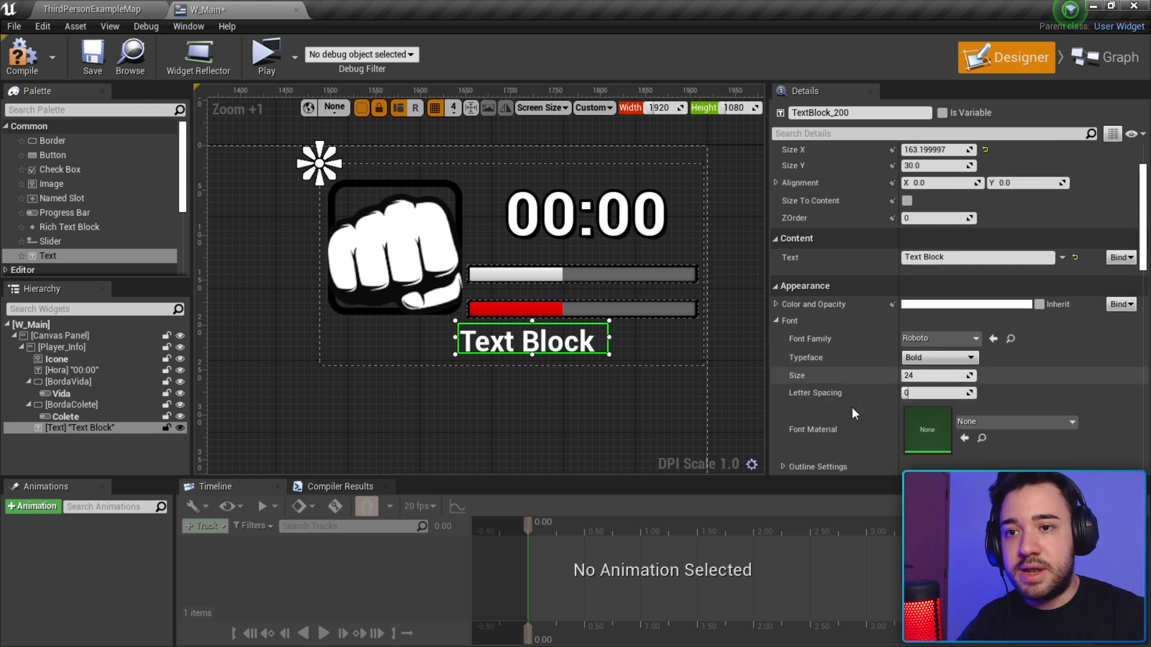
scroll(851, 408, "down", 3)
left_click(776, 228)
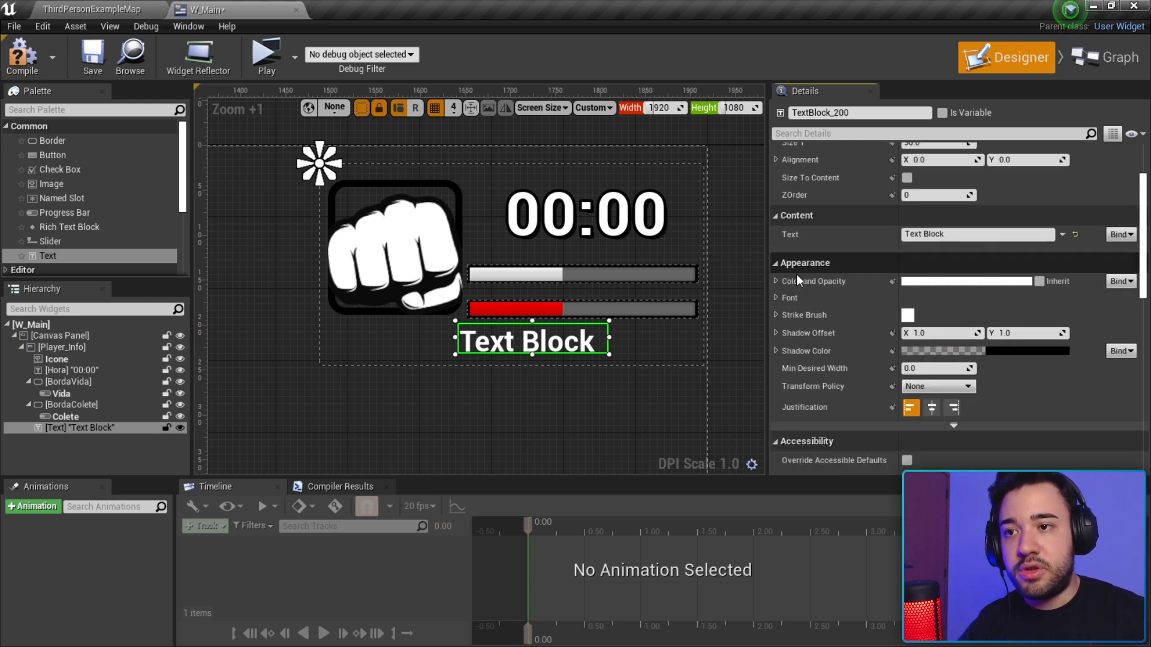
left_click(777, 298)
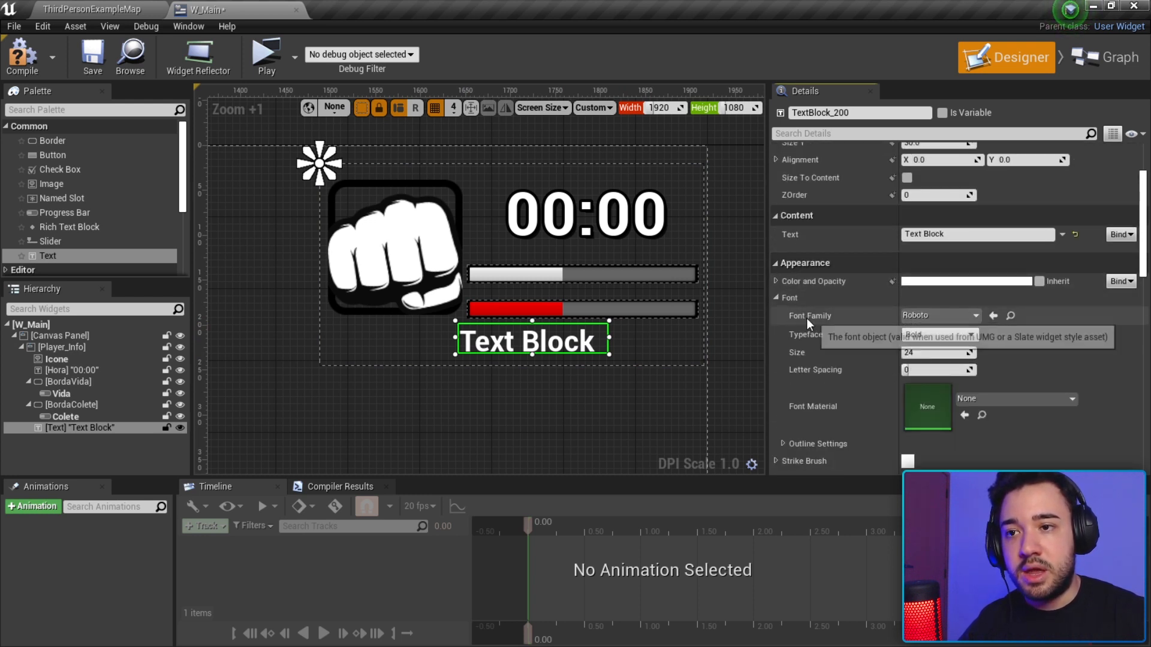
left_click(924, 316)
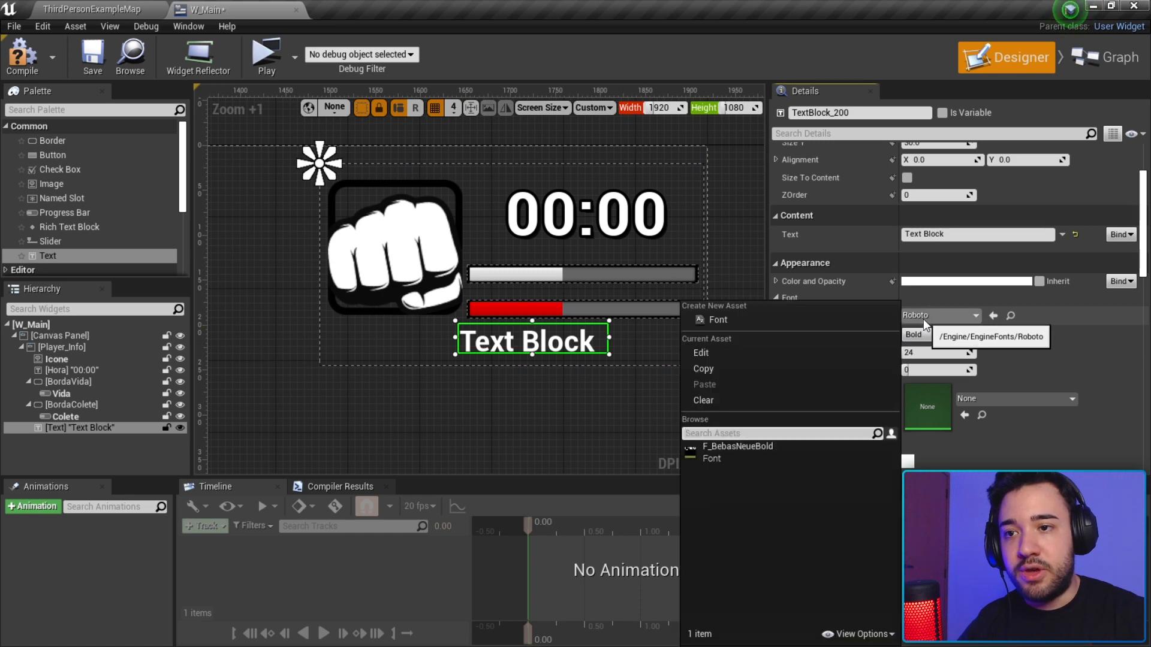
left_click(737, 451)
Widen the text block to about 223 and enable Size To Content so its frame fits the text.
scroll(552, 345, "up", 4)
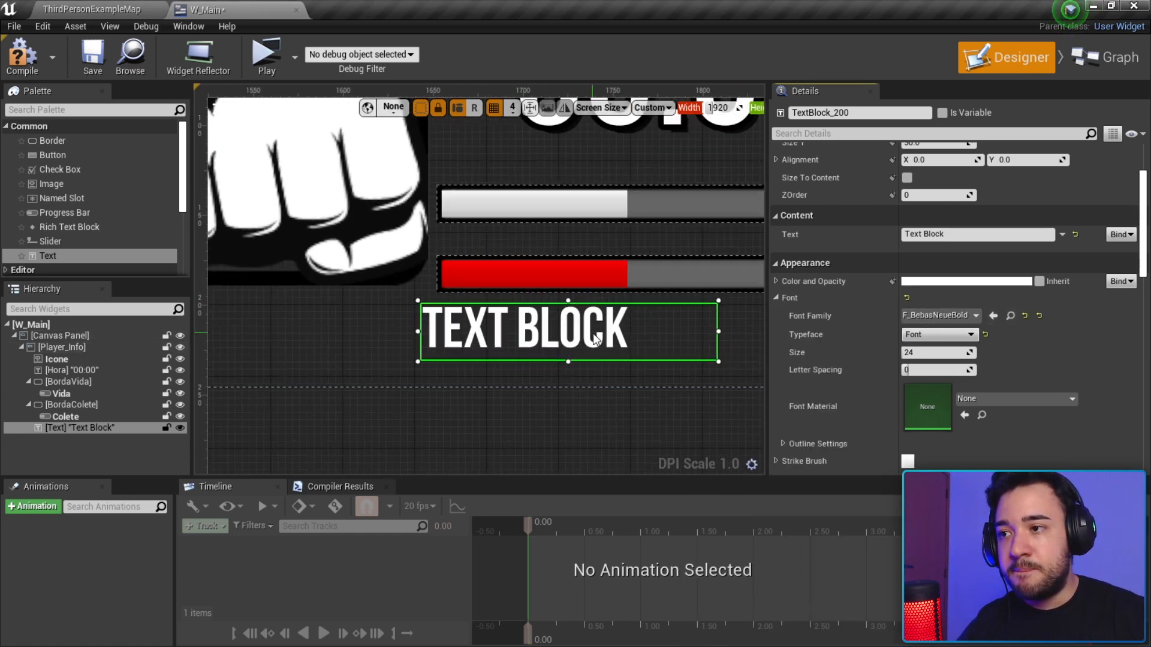
scroll(595, 341, "down", 1)
left_click_drag(644, 340, 714, 340)
scroll(557, 347, "down", 3)
scroll(554, 342, "up", 2)
right_click_drag(554, 342, 506, 356)
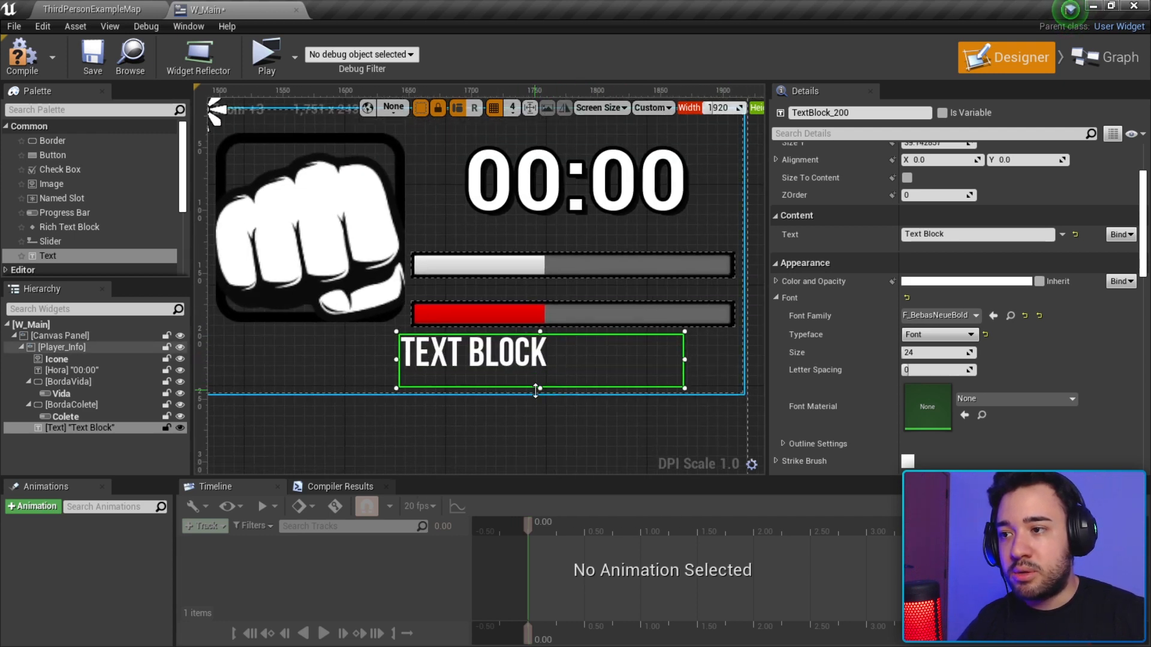
scroll(801, 354, "up", 3)
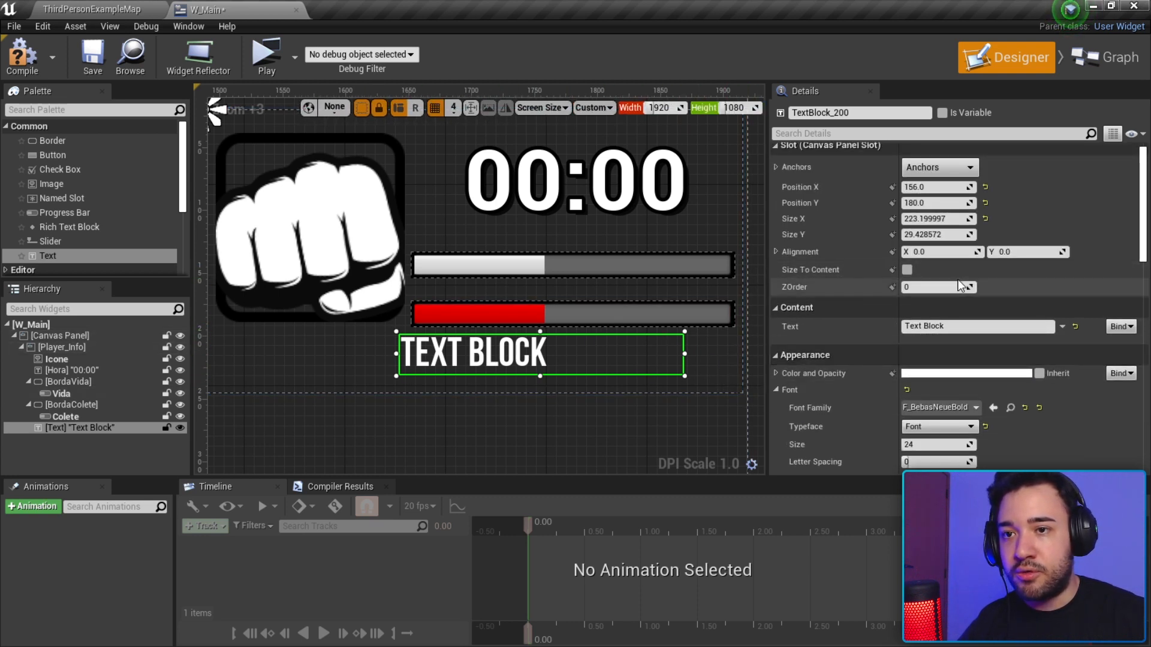
left_click(907, 269)
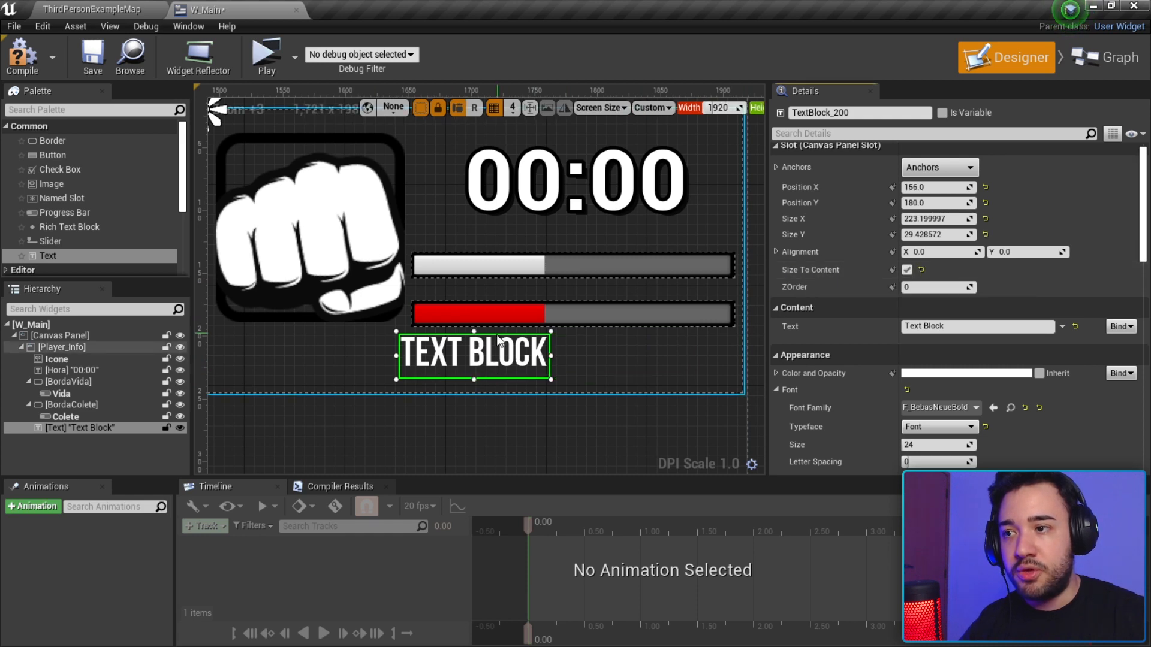
mouse_move(494, 352)
left_mouse_down()
mouse_move(546, 347)
mouse_move(485, 358)
mouse_move(496, 351)
left_mouse_up()
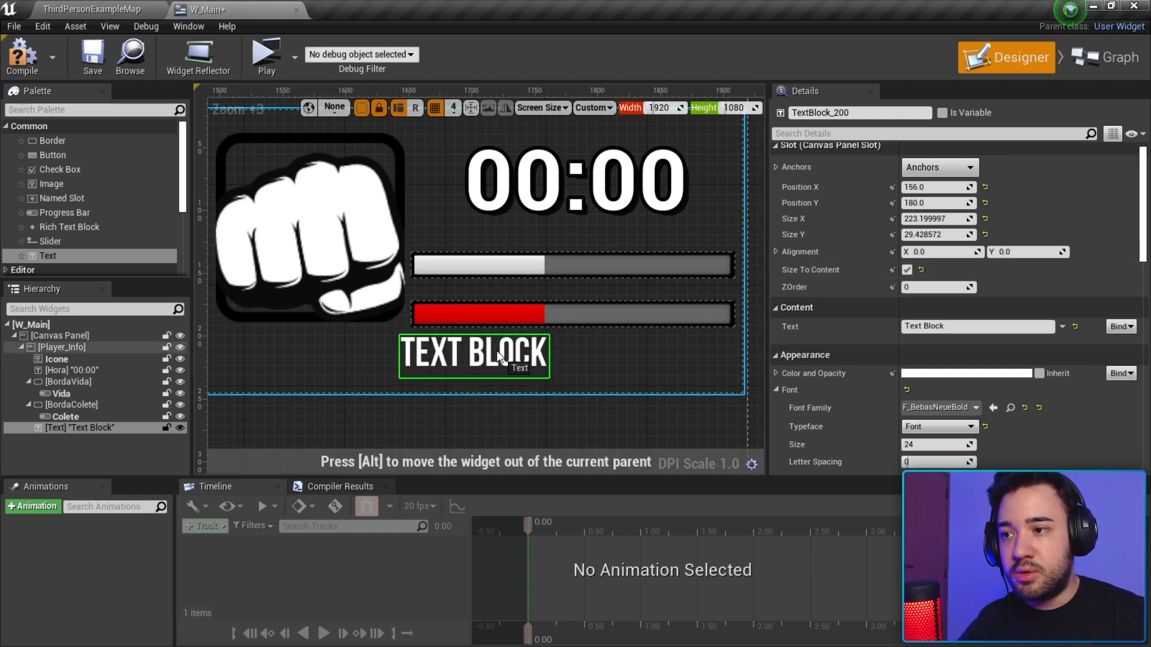
Set the text block's font size to 28 and align its left edge with the start of the red bar.
scroll(527, 338, "down", 3)
scroll(523, 338, "up", 2)
scroll(877, 375, "down", 3)
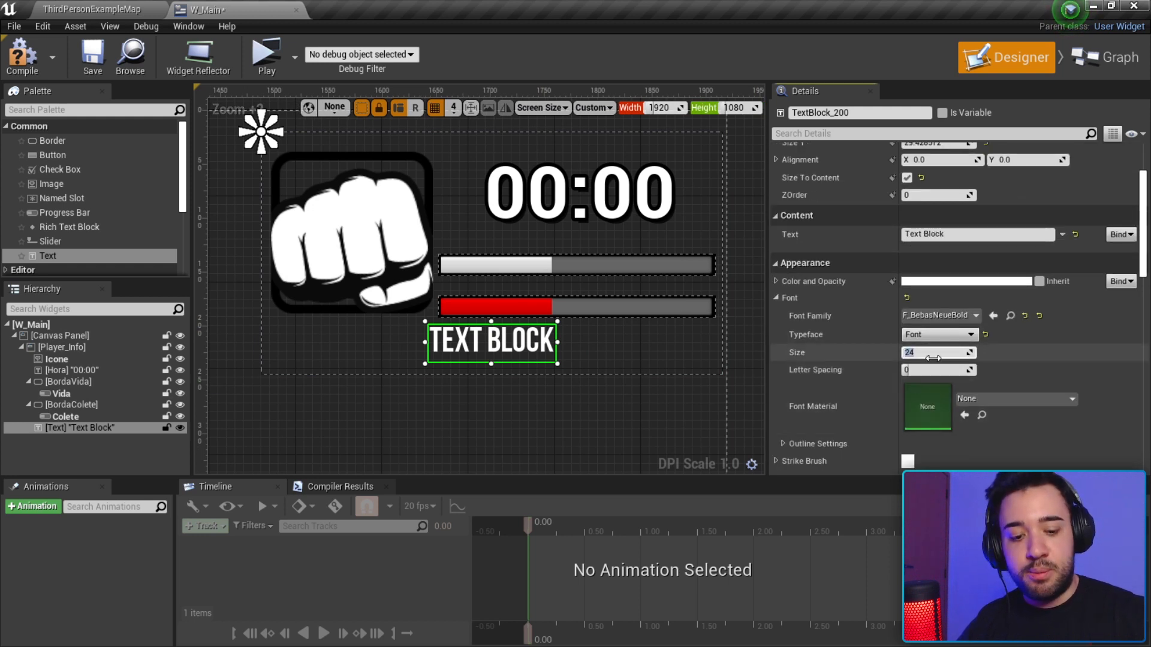
key("Return")
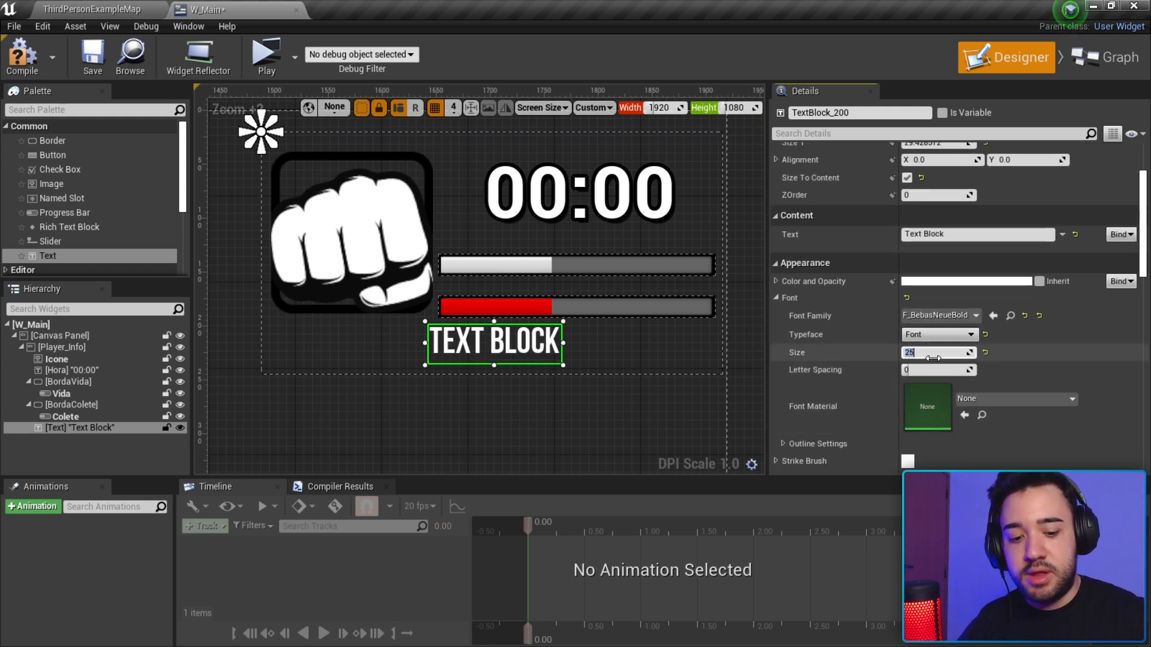
type("28")
key("Return")
left_click_drag(518, 345, 531, 346)
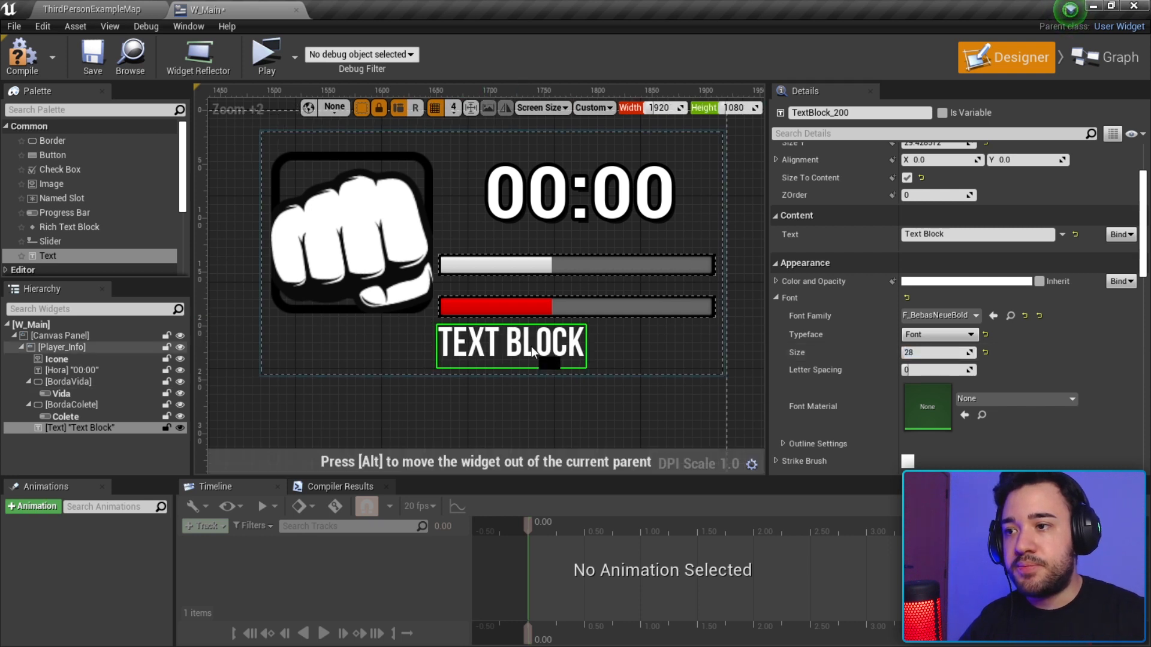
Change the text block's content to $9999.
scroll(968, 368, "up", 3)
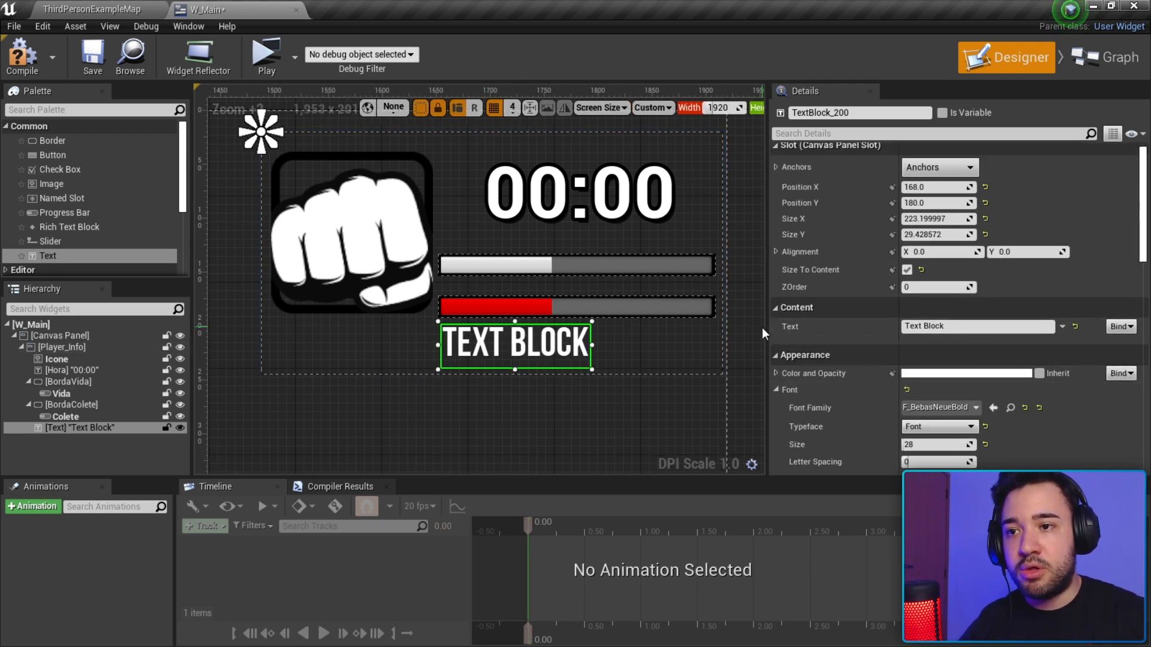
left_click(923, 326)
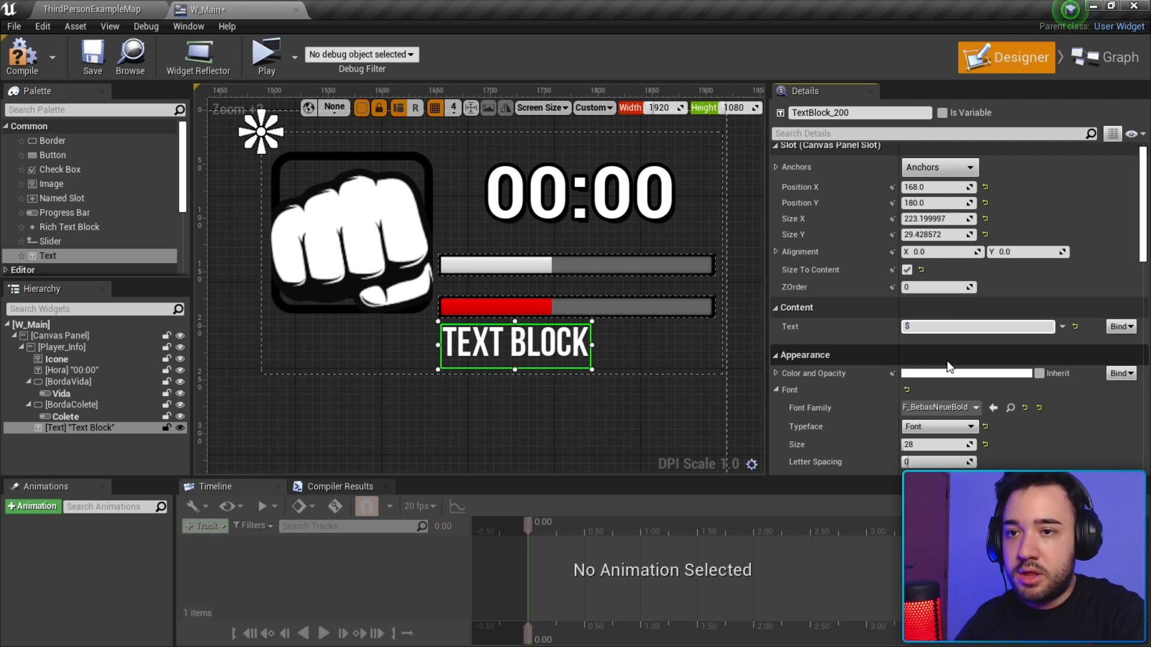
type("$9999")
key("Return")
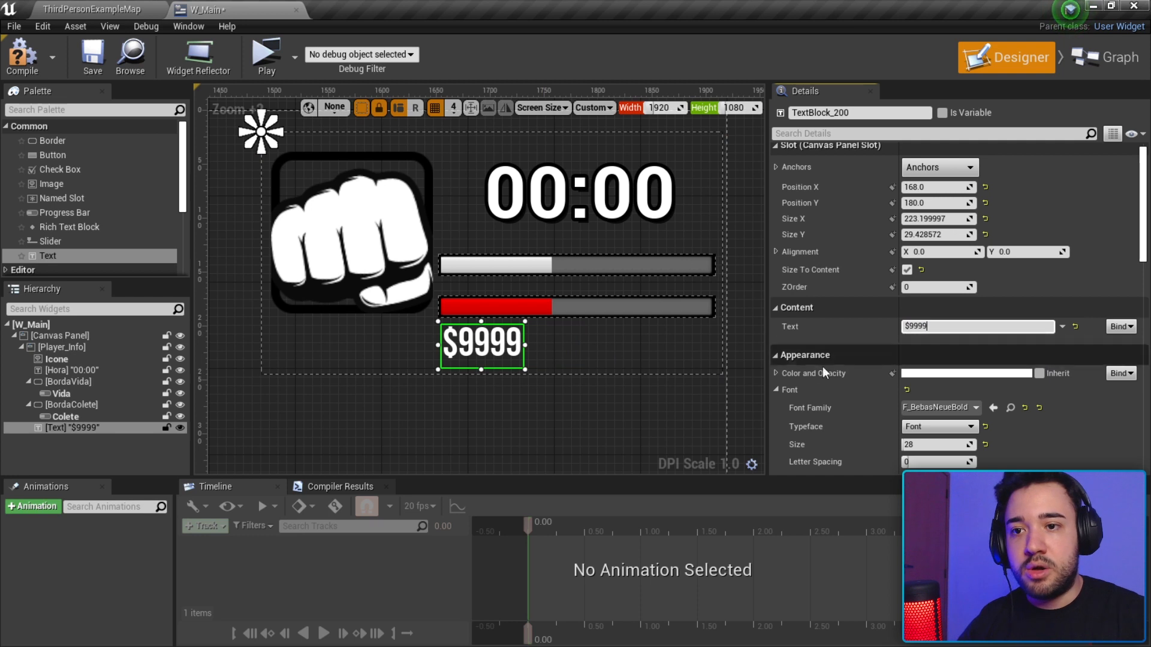
Set the letter spacing of the $9999 text to 100.
scroll(822, 366, "down", 2)
left_click(917, 416)
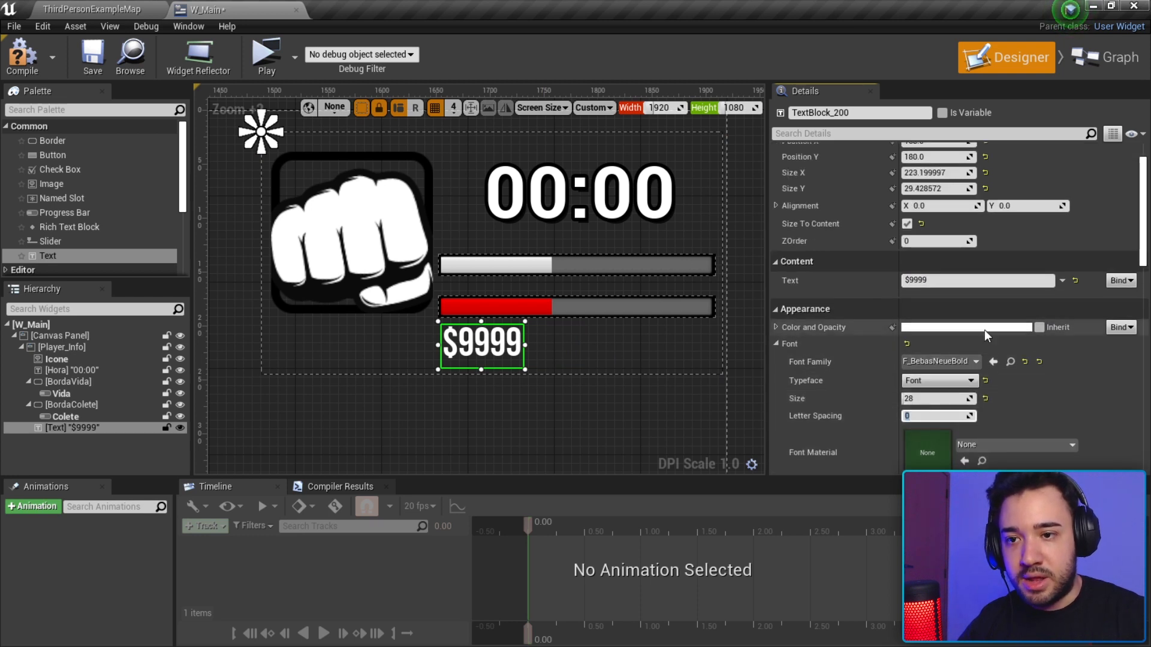
type("100")
key("Return")
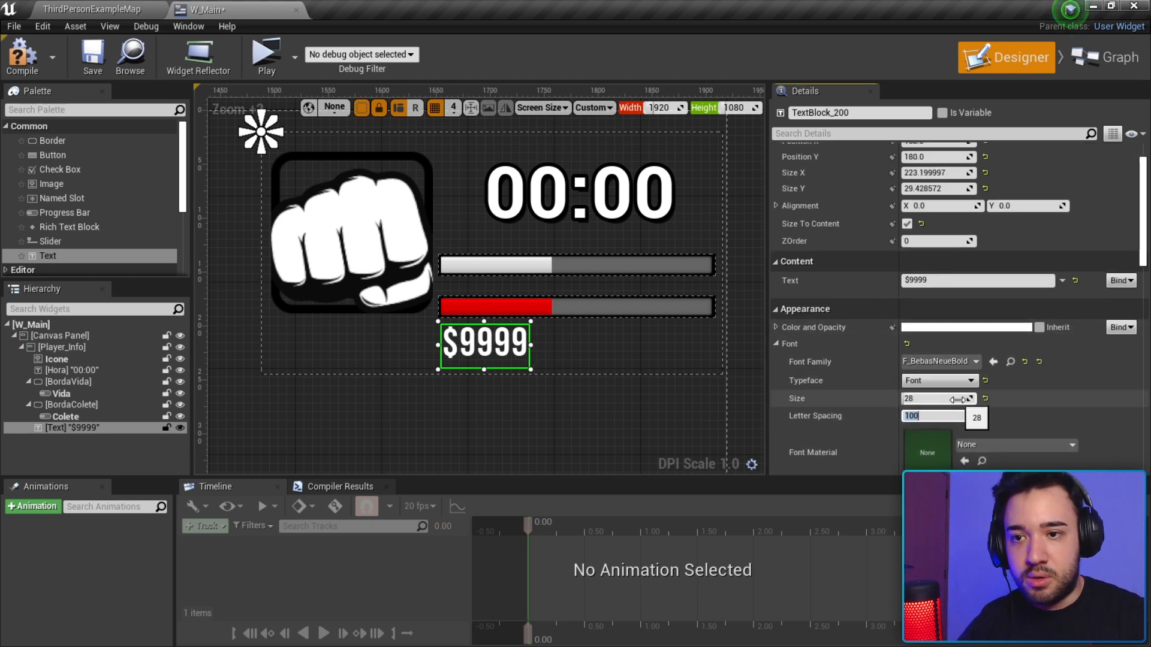
Try font size 35 on the $9999 text, and then set it to 40.
scroll(827, 381, "down", 3)
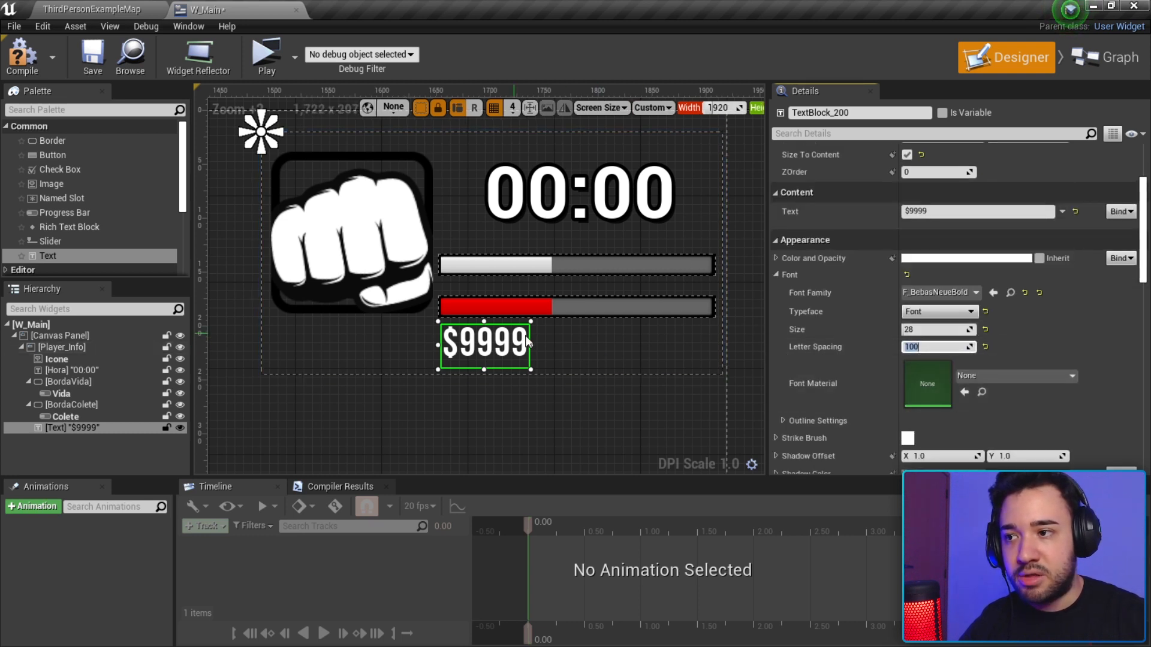
scroll(935, 340, "up", 3)
scroll(935, 323, "down", 2)
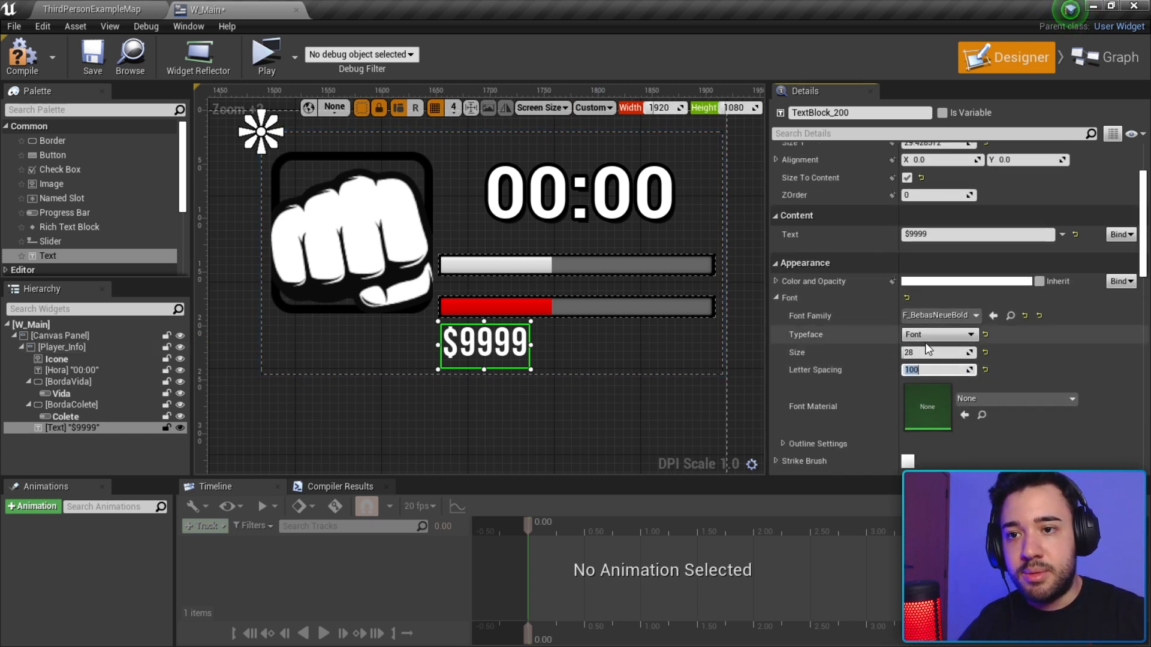
left_click(926, 353)
type("35")
key("Return")
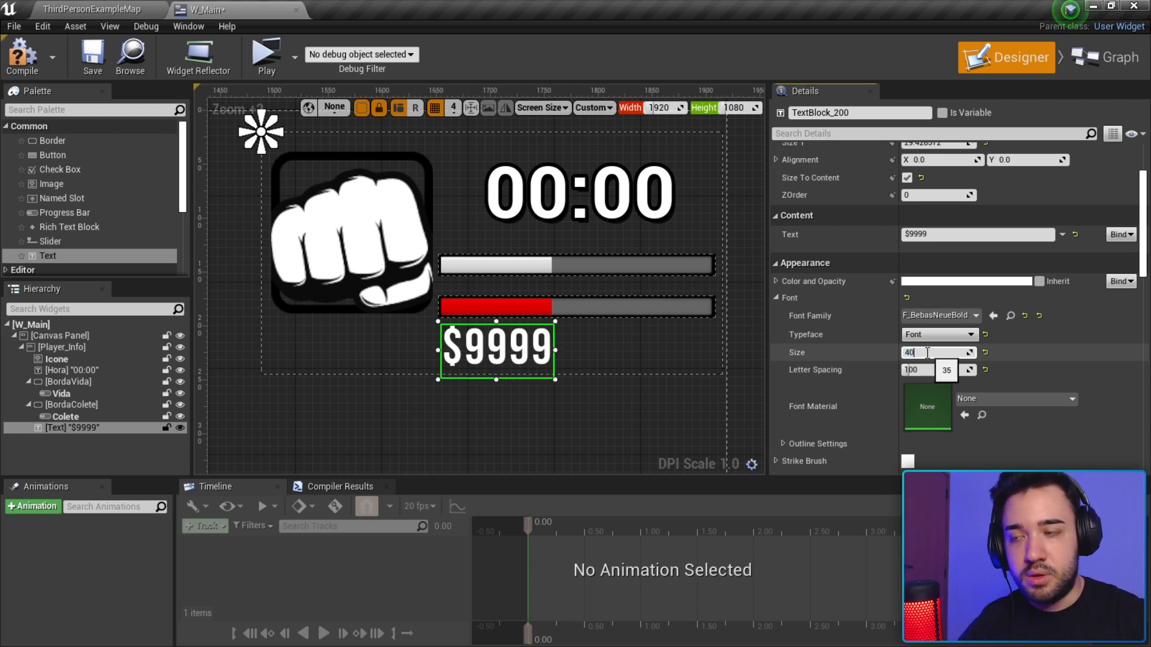
type("40")
key("Return")
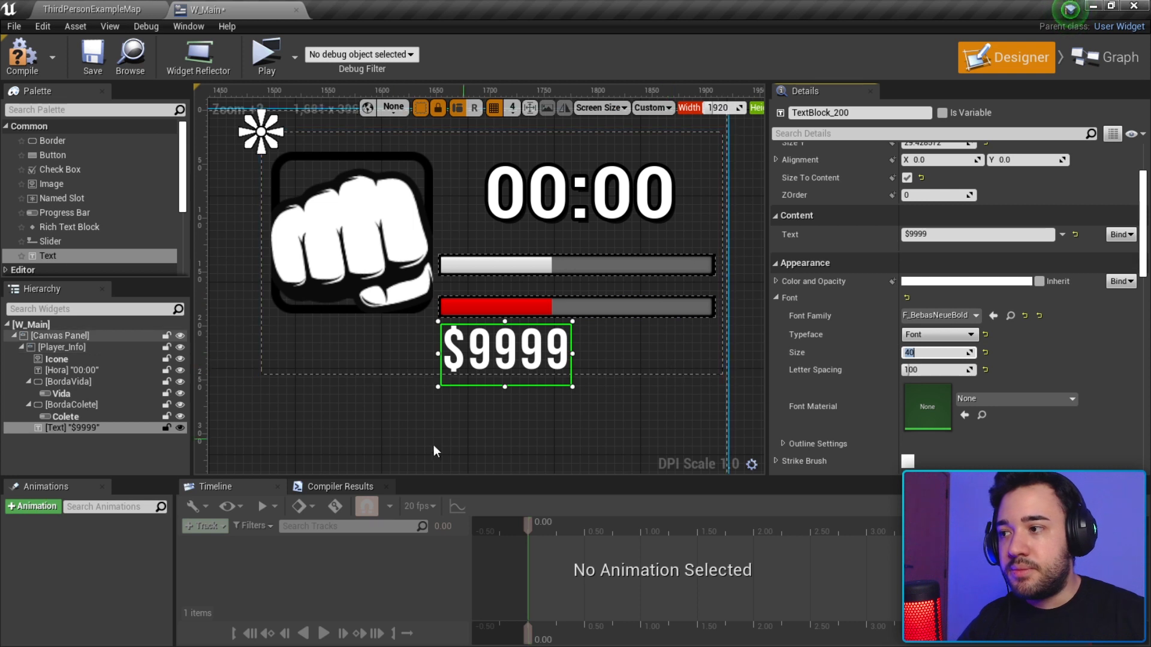
Extend the Player_Info panel downward so it fully encloses the $9999 text.
left_click(614, 371)
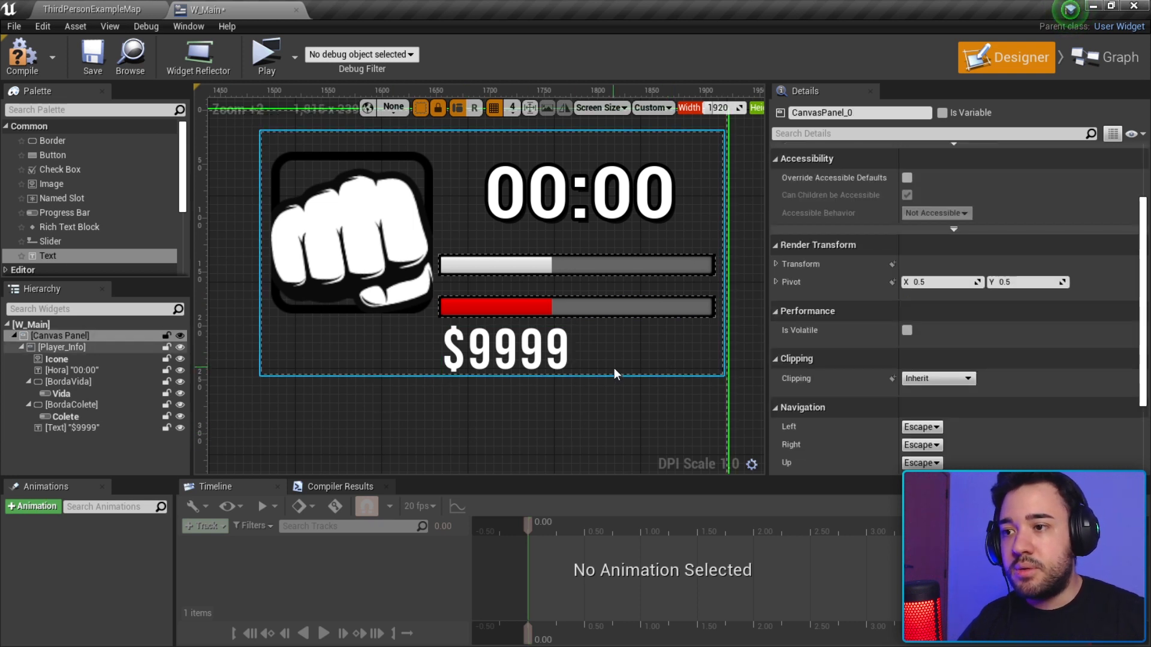
left_click(614, 368)
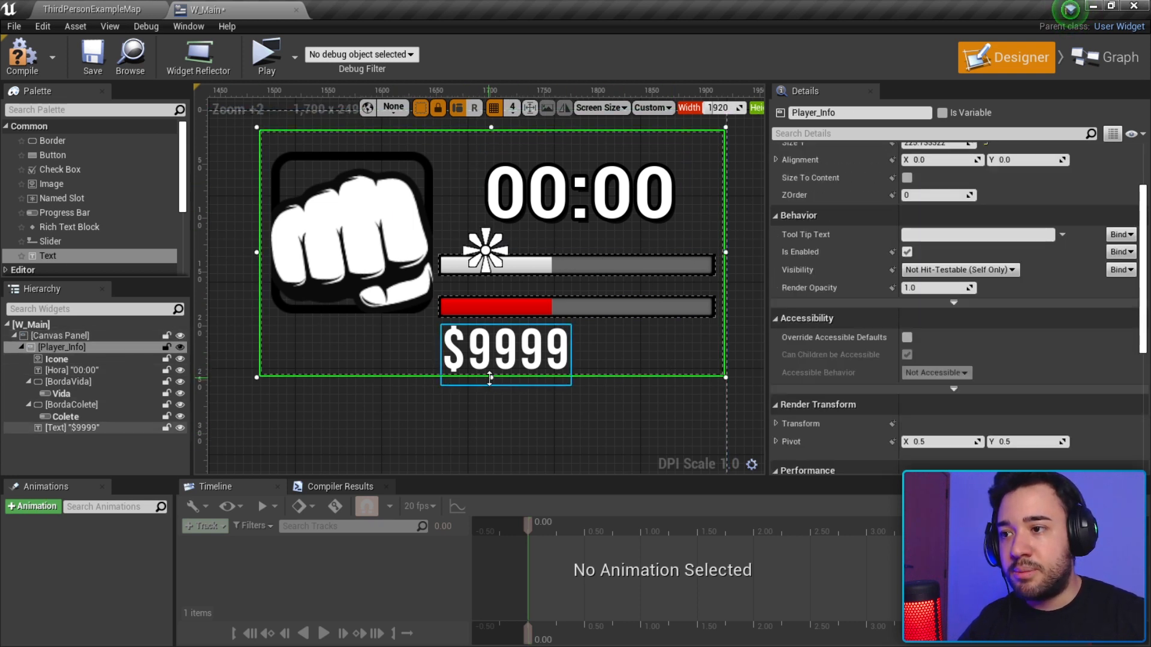
left_click_drag(489, 378, 490, 406)
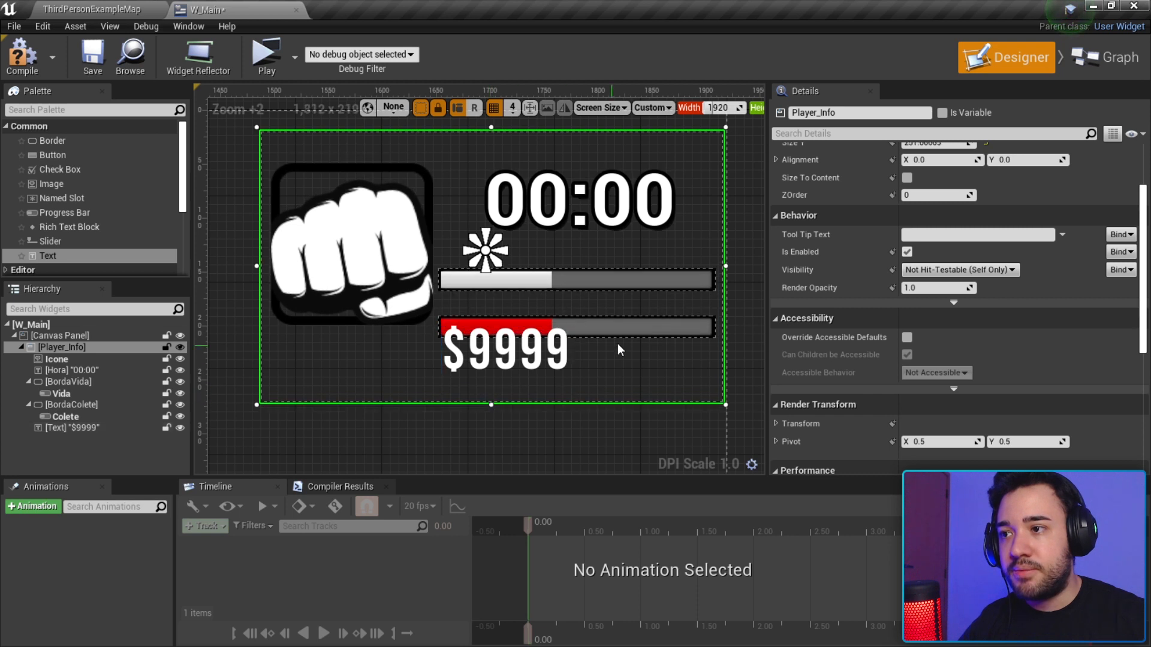
Select the BordaColete and BordaVida borders together and move both bars slightly up and right, beneath the clock.
left_click(28, 405)
left_click(27, 382)
left_click(63, 393)
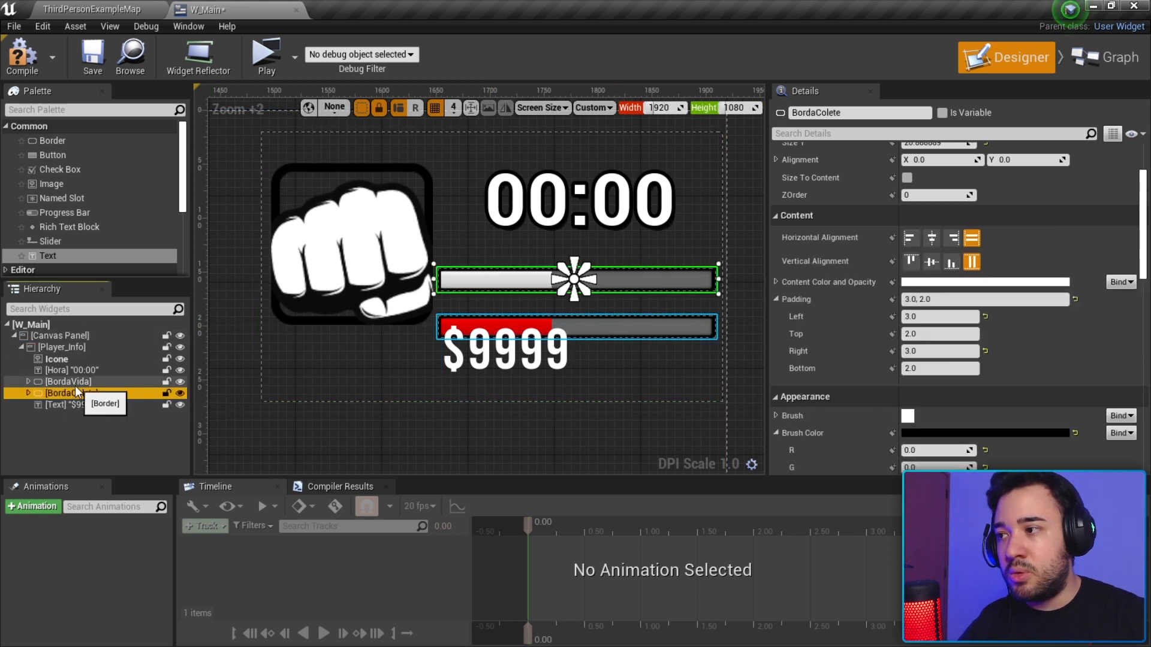
left_click(65, 382, "ctrl")
left_click_drag(489, 280, 495, 265)
left_click(587, 218)
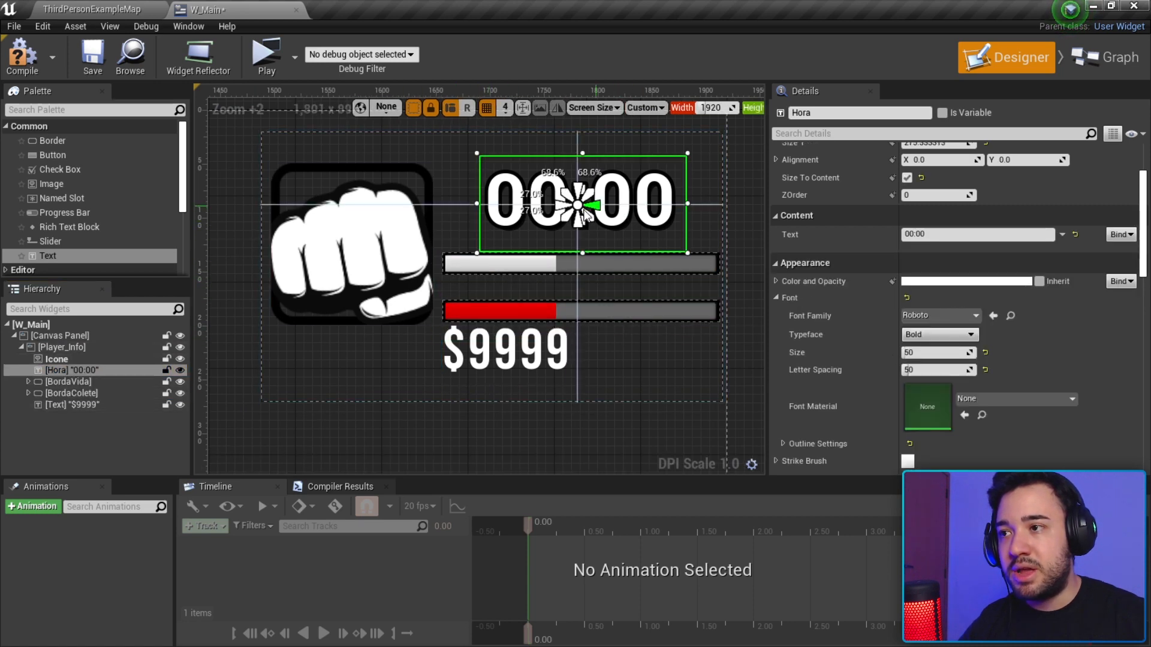
left_click(369, 233)
right_click_drag(370, 235, 500, 272)
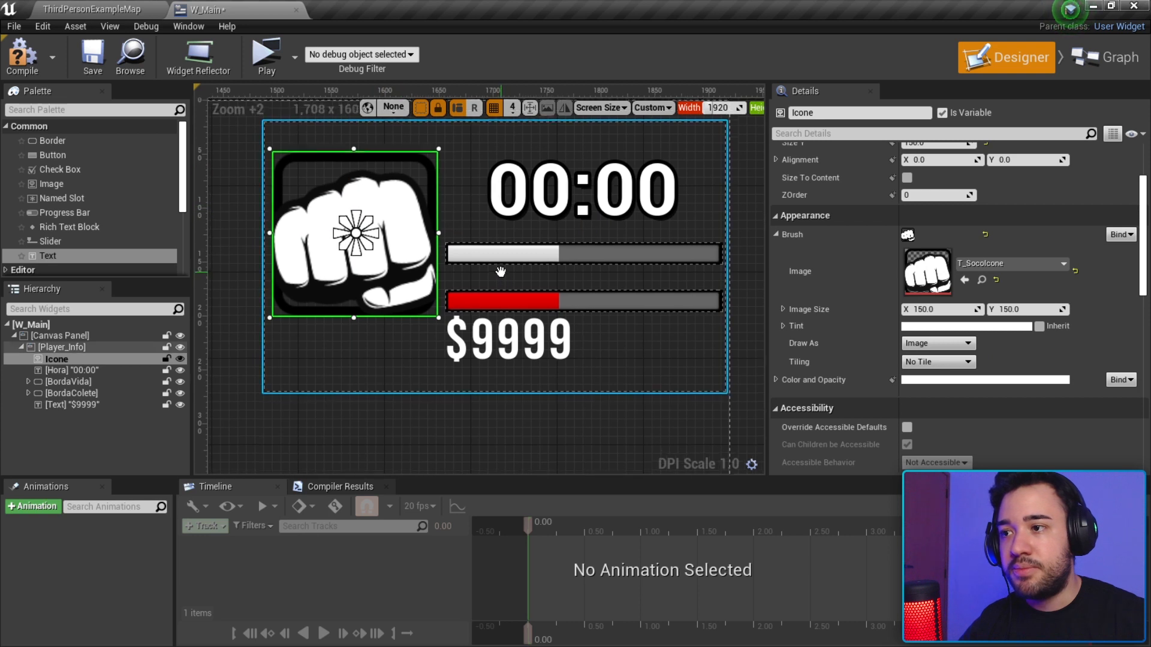
Set the $9999 text's font size to 50 and reposition it just below the red bar, indented from the bar's start.
left_click(538, 350)
mouse_move(538, 350)
left_mouse_down()
mouse_move(566, 367)
mouse_move(549, 367)
left_mouse_up()
left_click(936, 354)
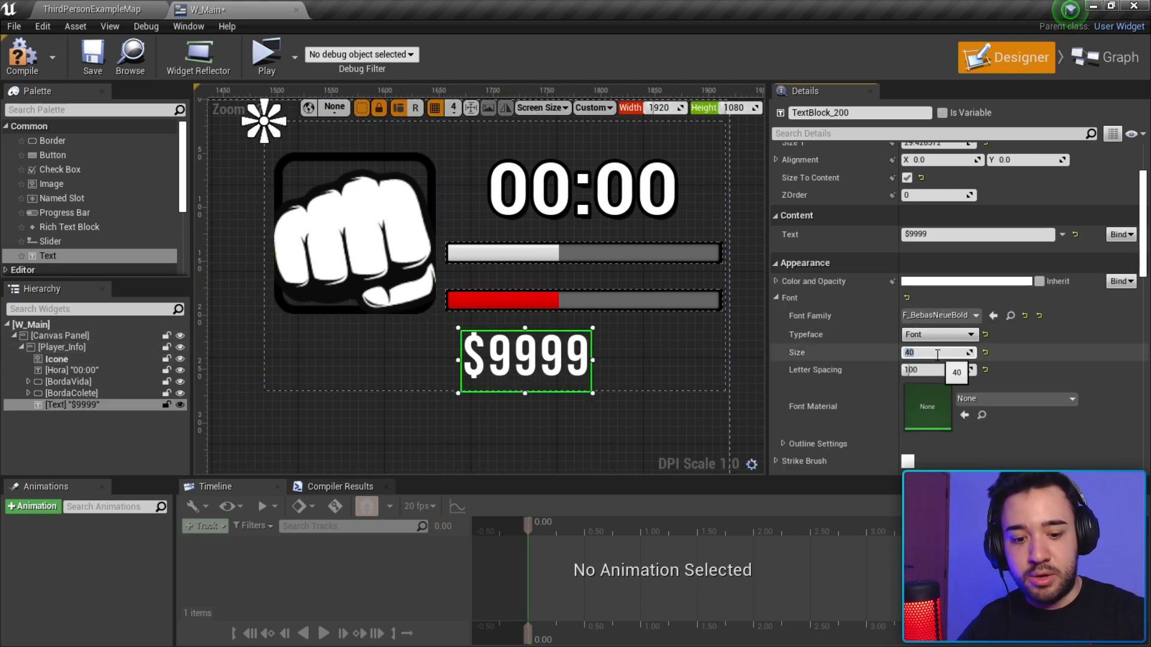
type("50")
key("Return")
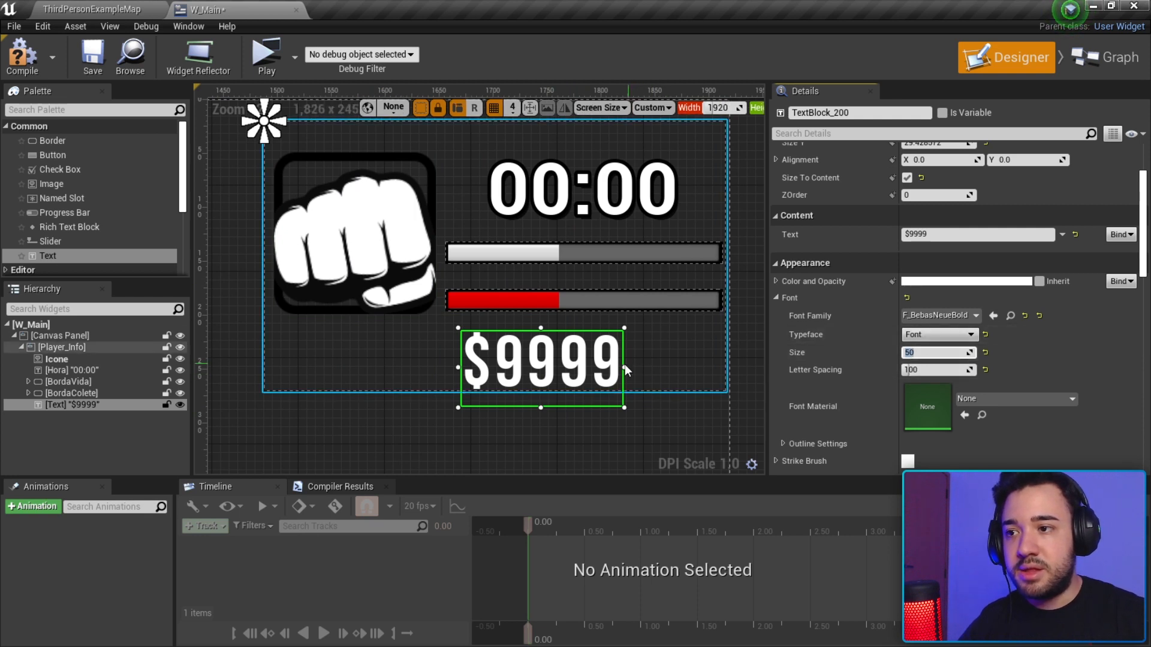
left_click_drag(579, 366, 592, 358)
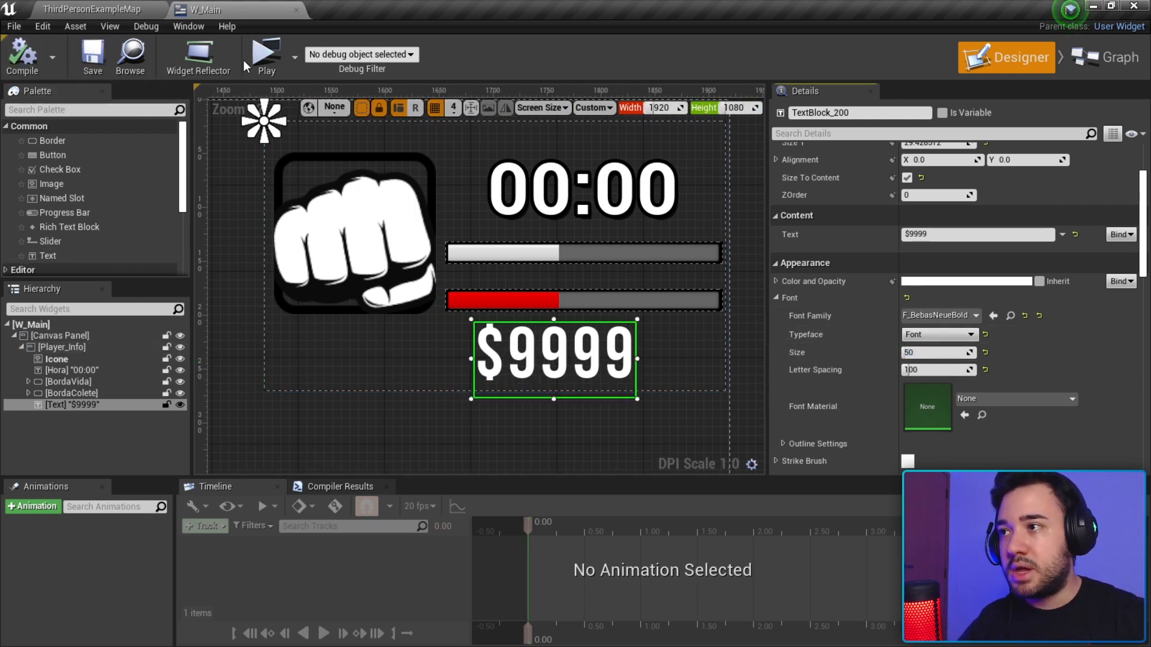
Reduce the $9999 text's font size to 45, checking the HUD in the game preview before and after the change.
left_click(265, 55)
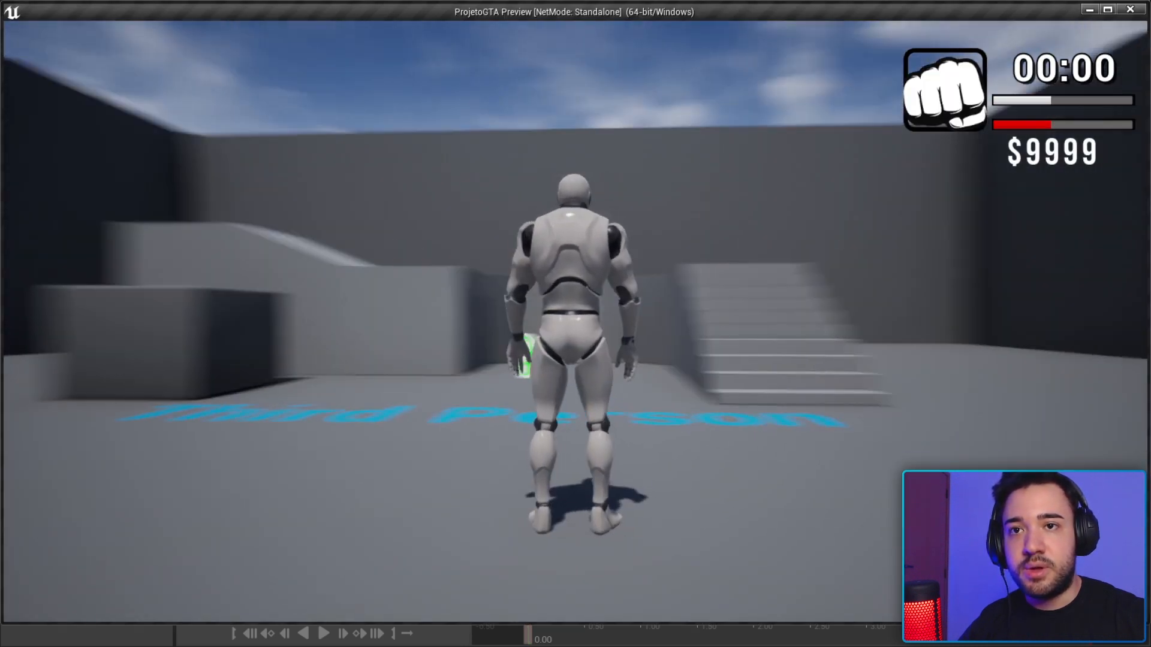
key("Escape")
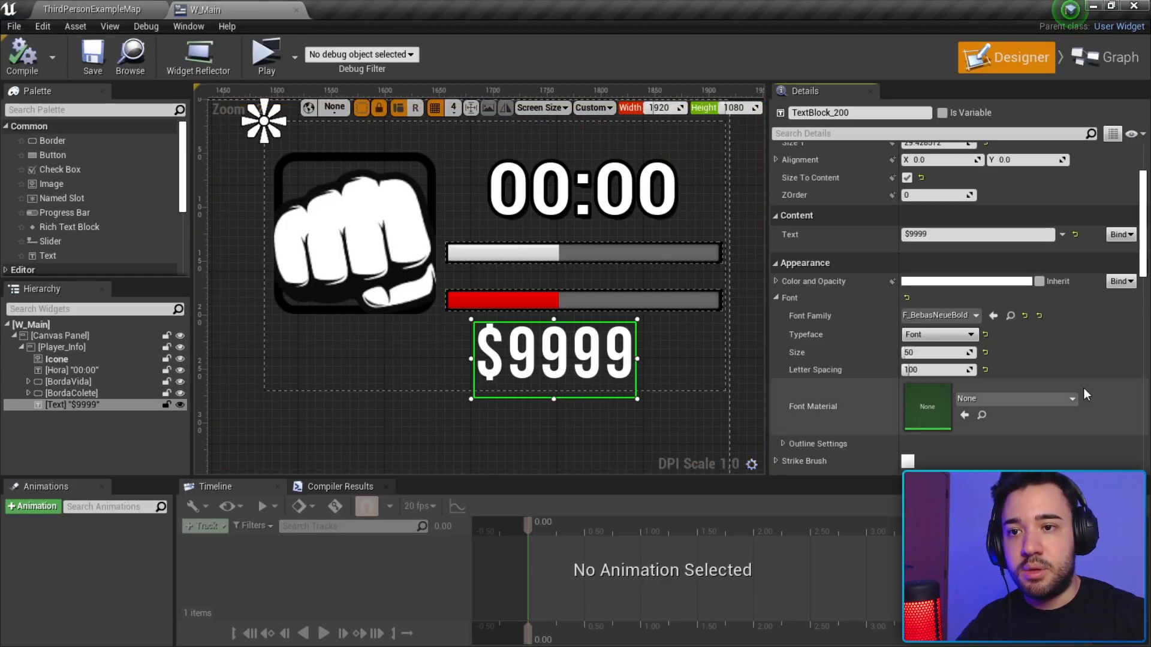
type("45")
key("Return")
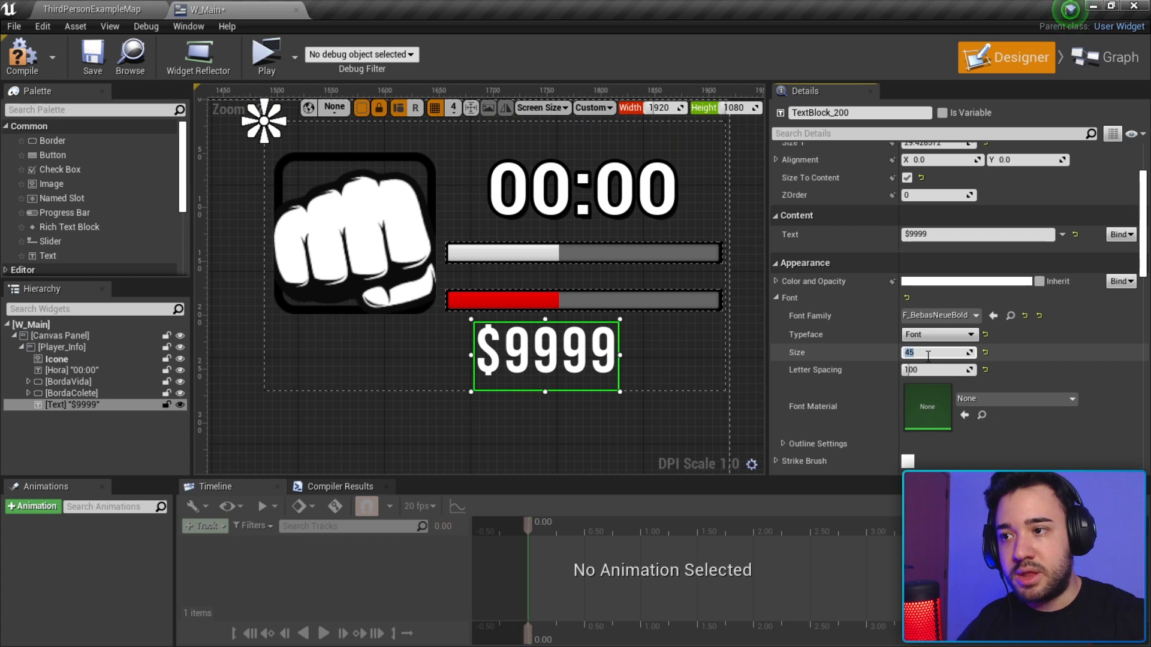
left_click(266, 57)
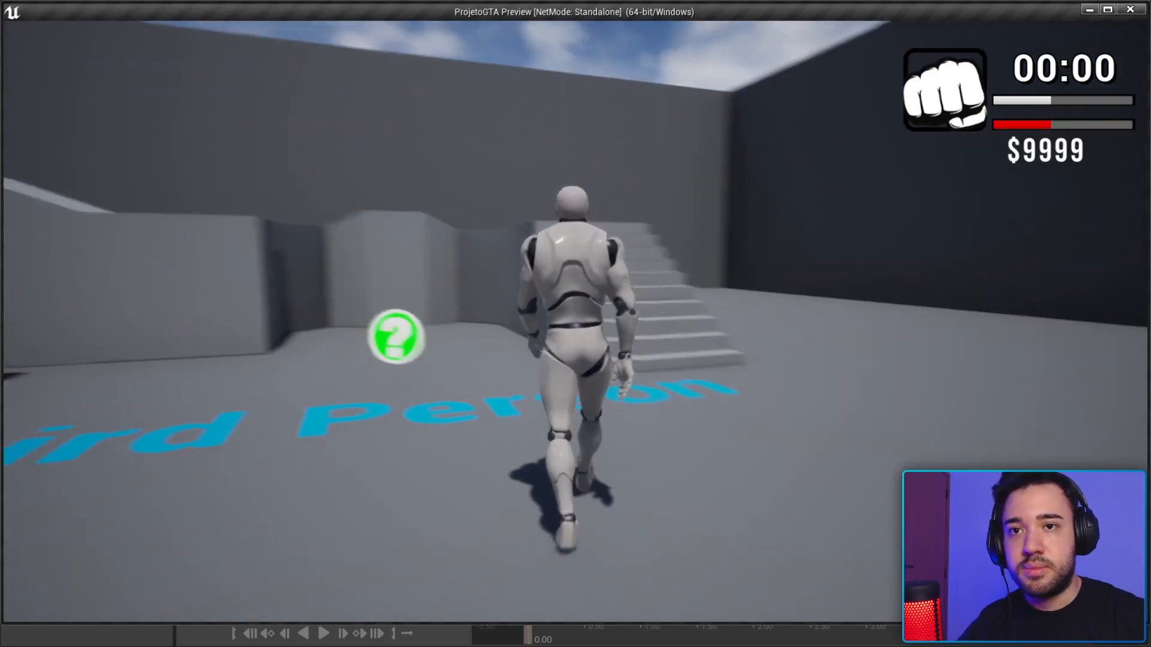
key("Escape")
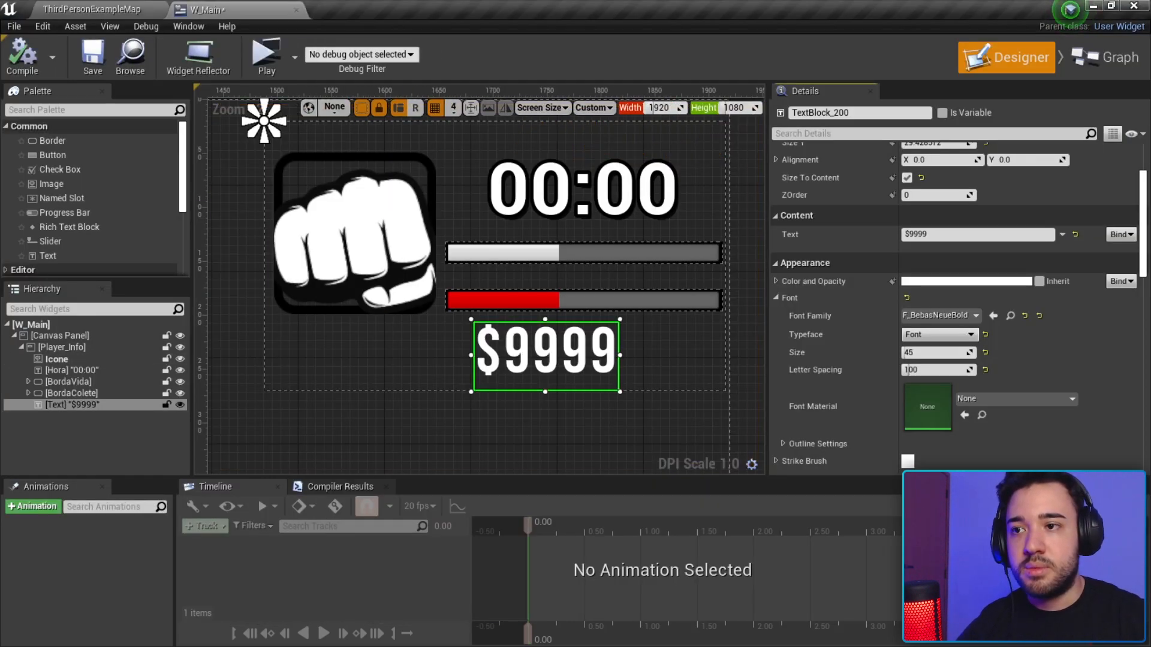
Nudge the $9999 text slightly to the right and give its font an outline of size 3.
left_click_drag(600, 349, 609, 349)
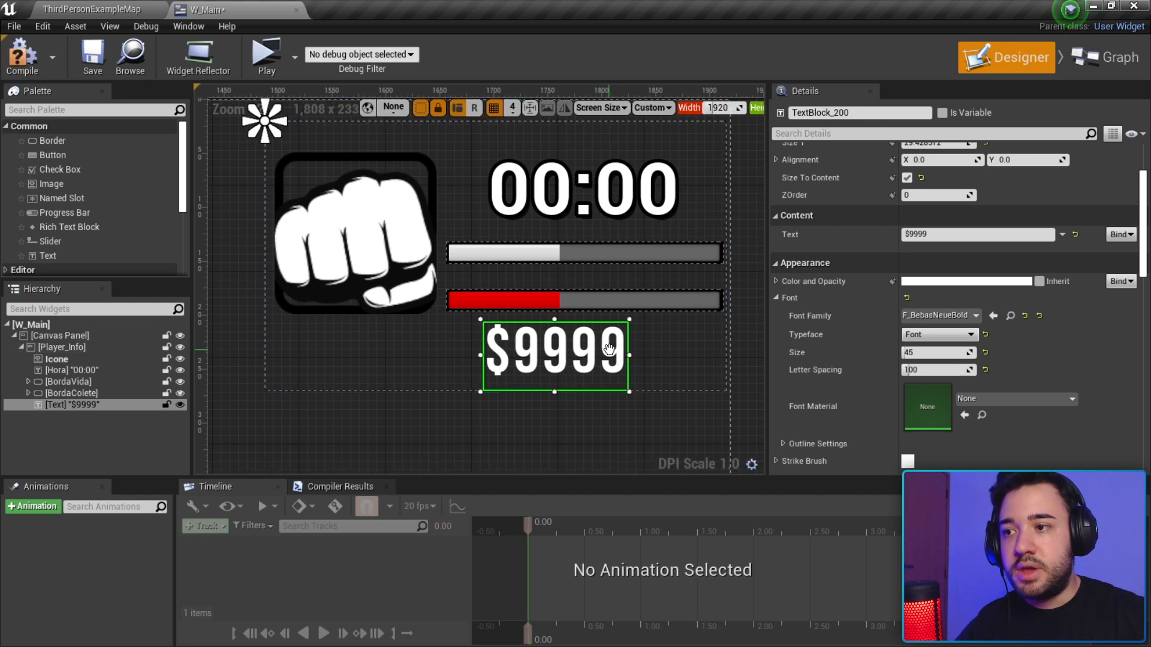
right_click_drag(609, 348, 616, 348)
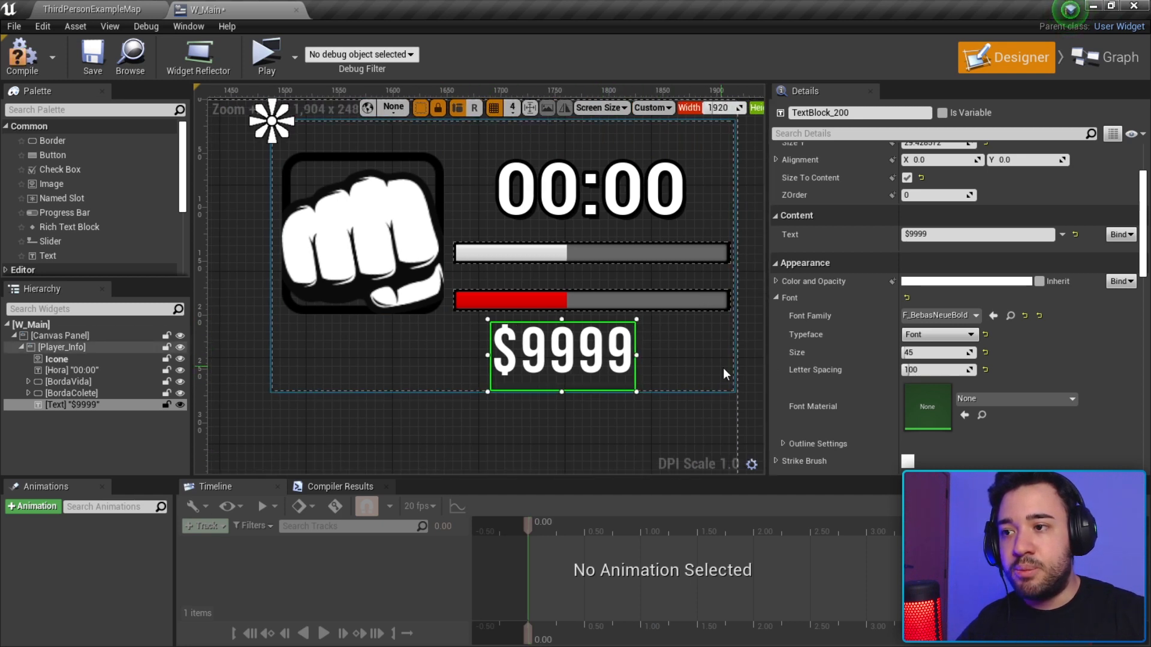
scroll(854, 291, "down", 3)
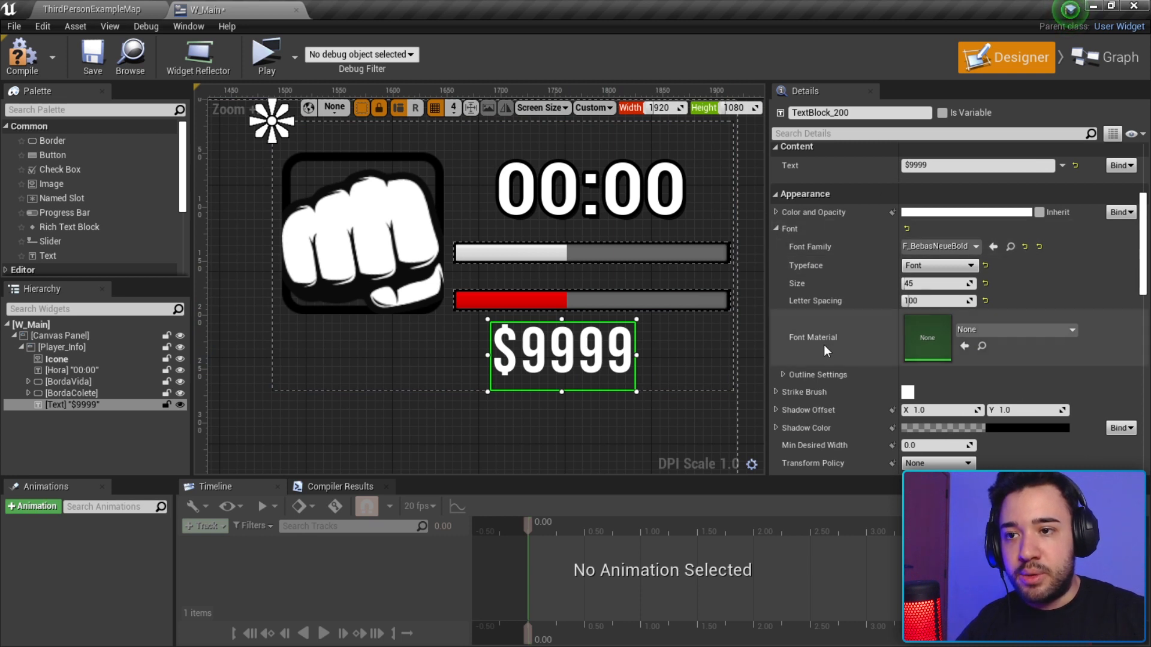
left_click(784, 374)
scroll(886, 402, "down", 2)
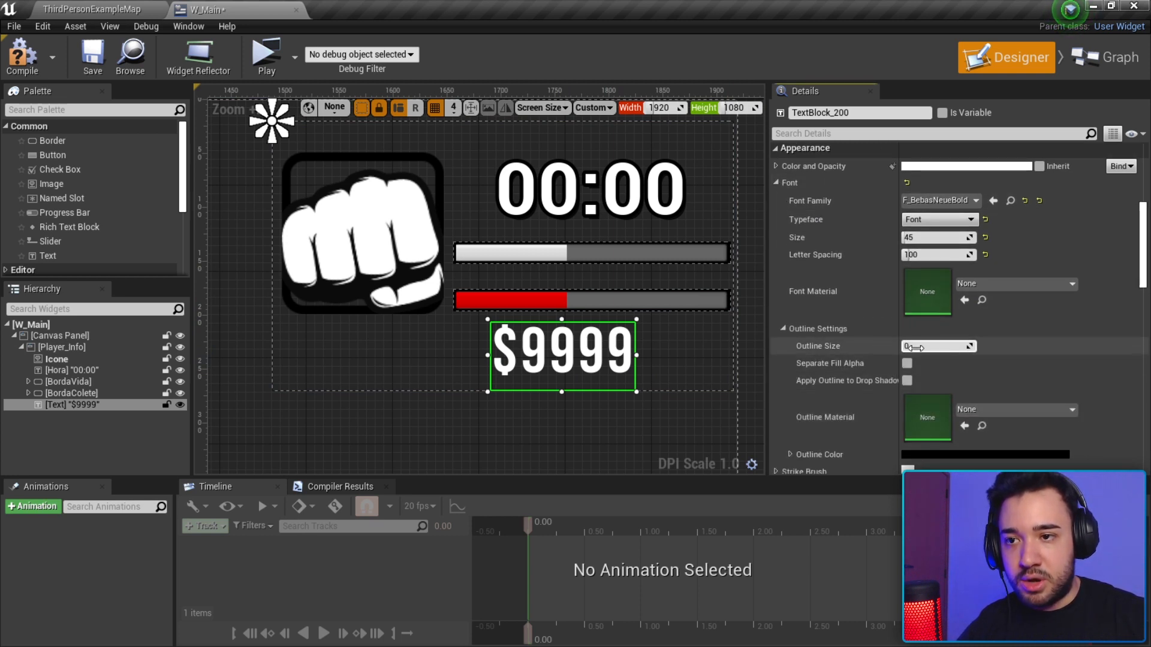
left_click_drag(935, 346, 946, 346)
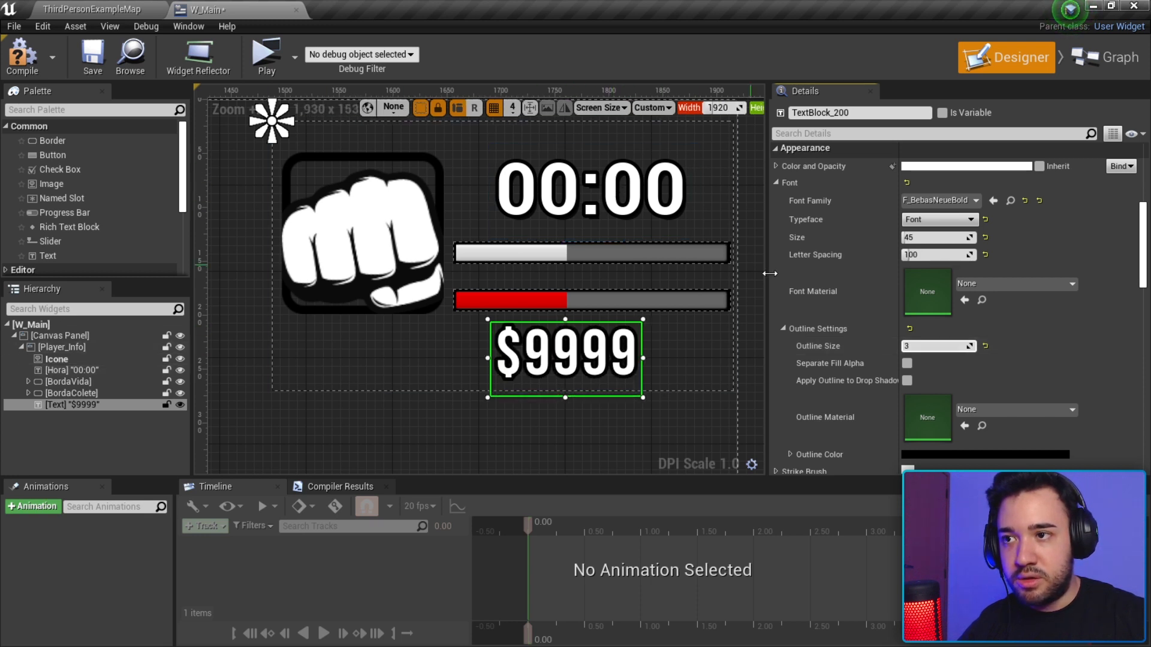
Set the $9999 text's shadow color to black with an alpha of 0.8.
scroll(881, 315, "down", 3)
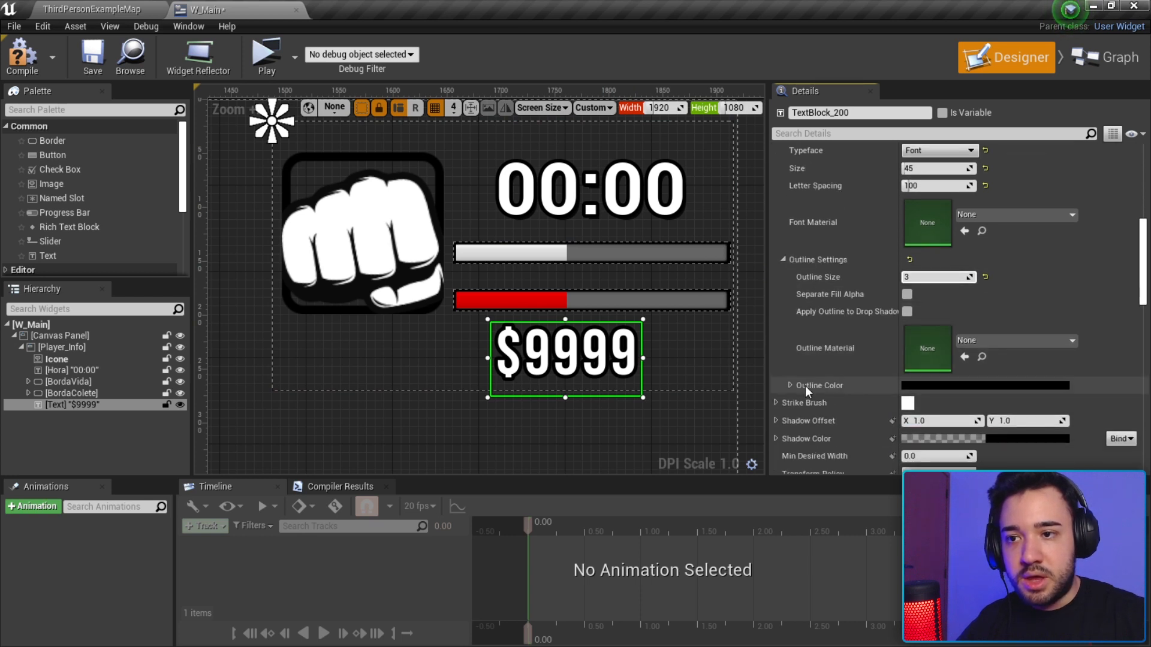
scroll(796, 413, "down", 2)
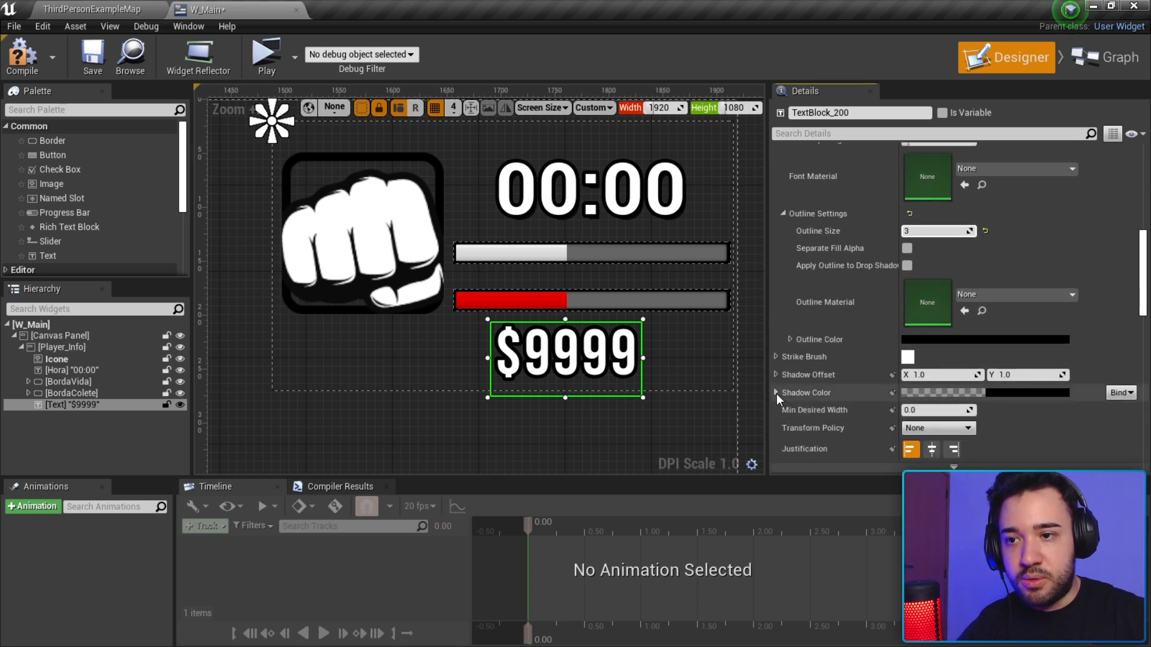
left_click(776, 393)
left_click(959, 393)
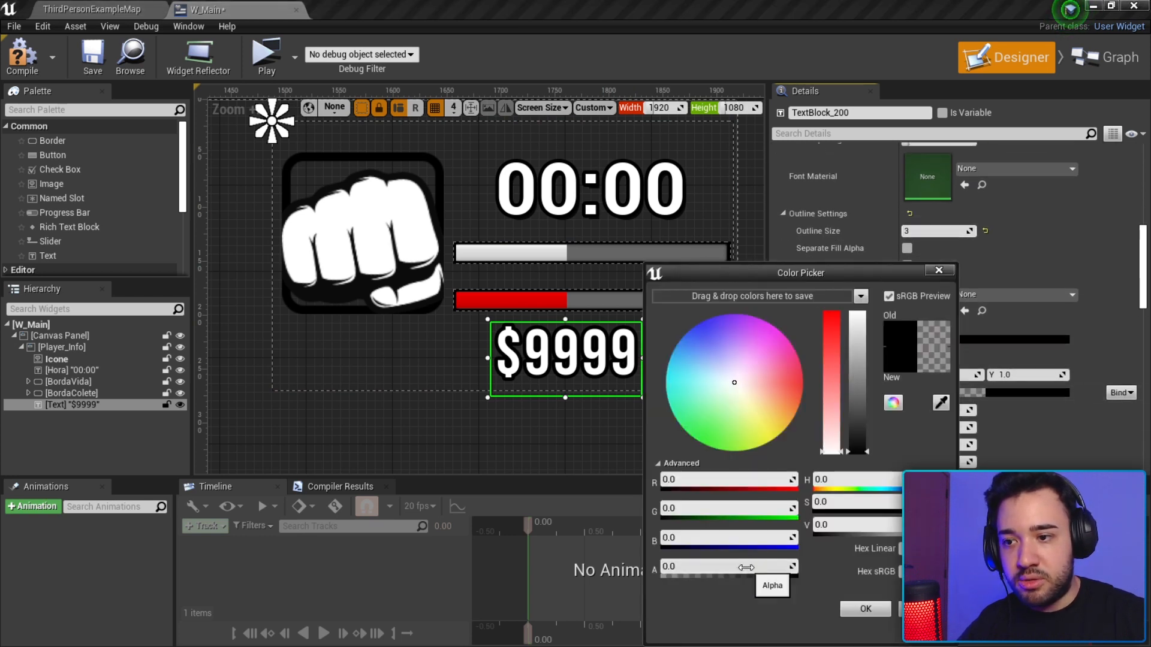
left_click(746, 568)
type("0.")
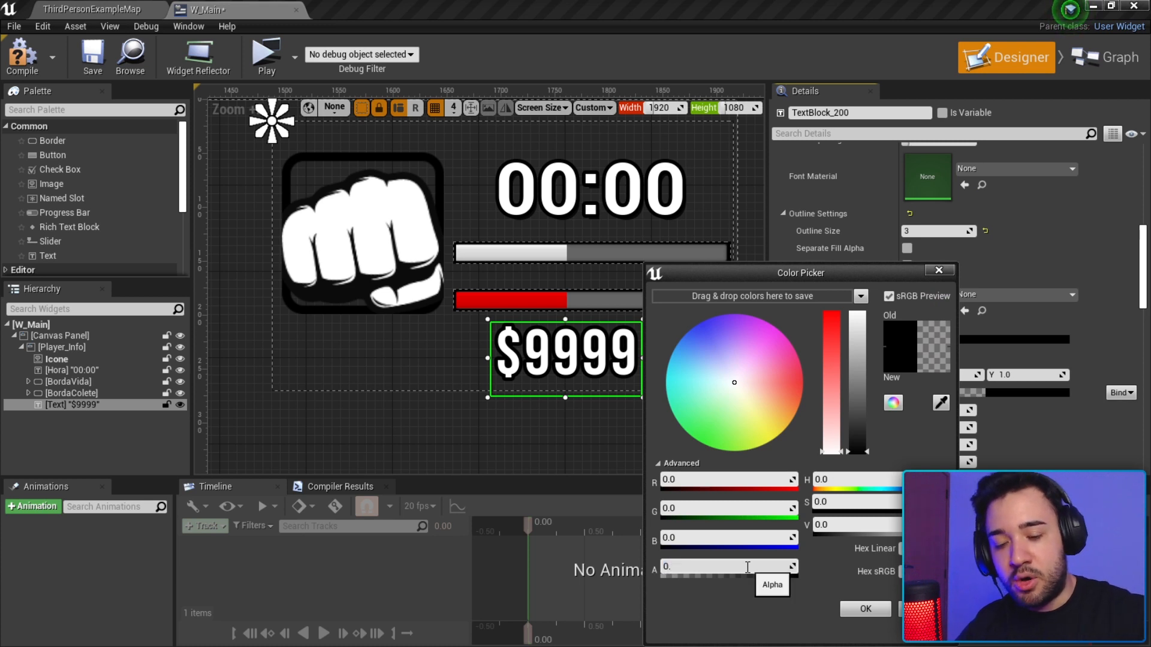
type("8")
left_click(865, 609)
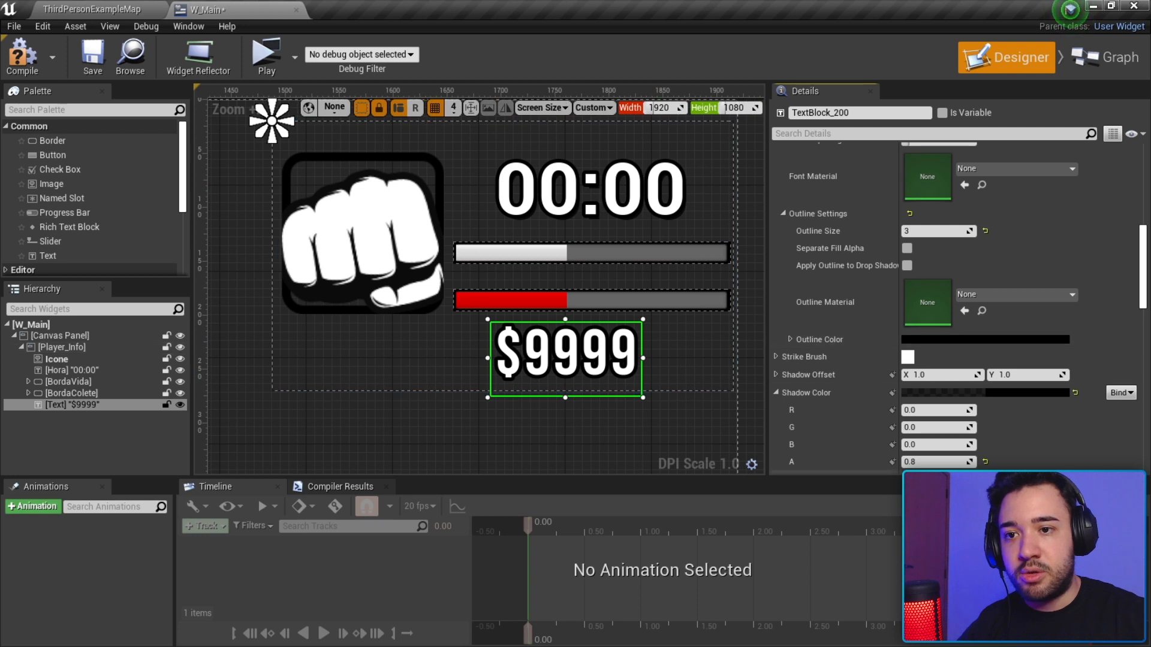
Offset the $9999 text's shadow by about 7.85 in X and 4.74 in Y, and compile the widget.
scroll(851, 336, "down", 2)
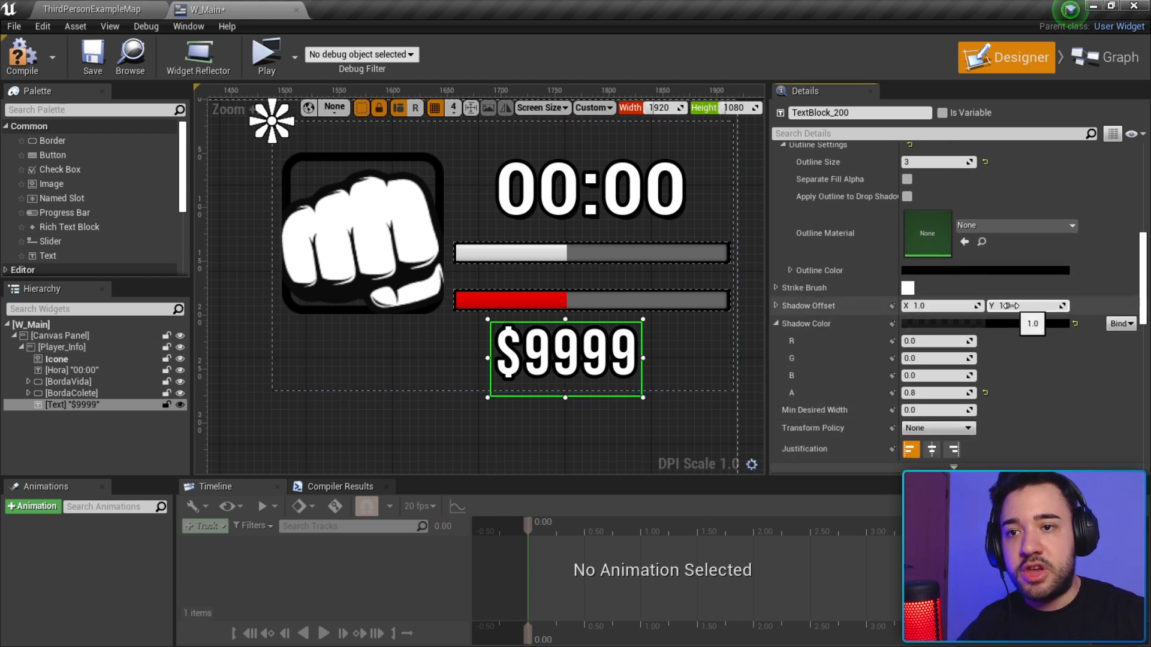
left_click_drag(1008, 305, 933, 306)
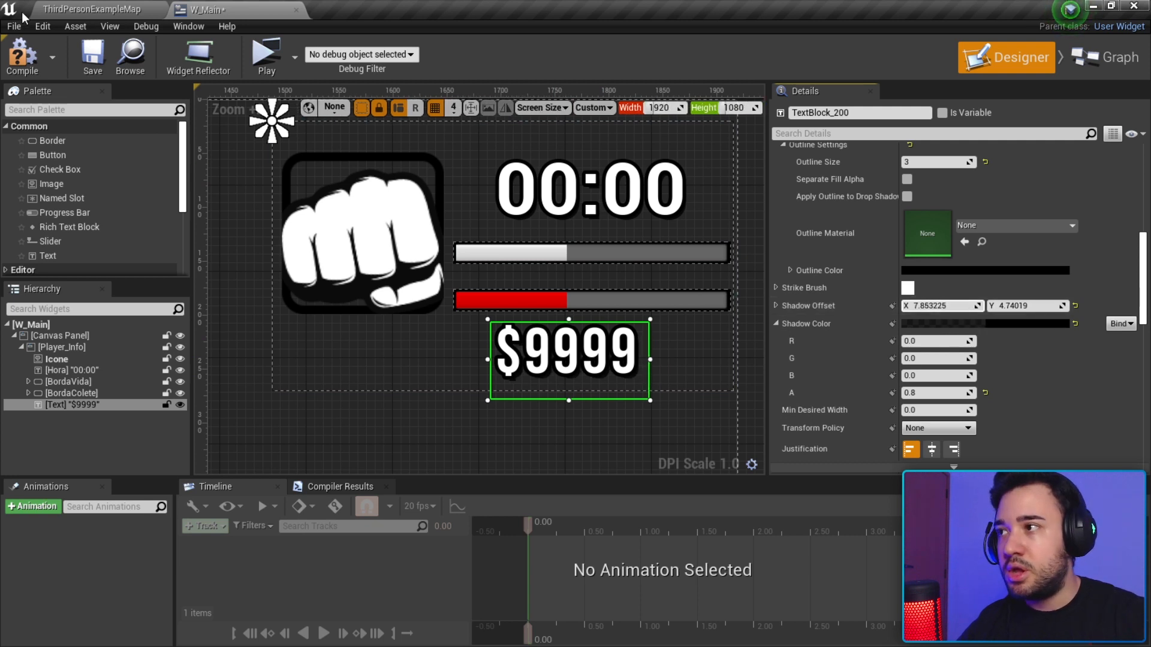
left_click(22, 54)
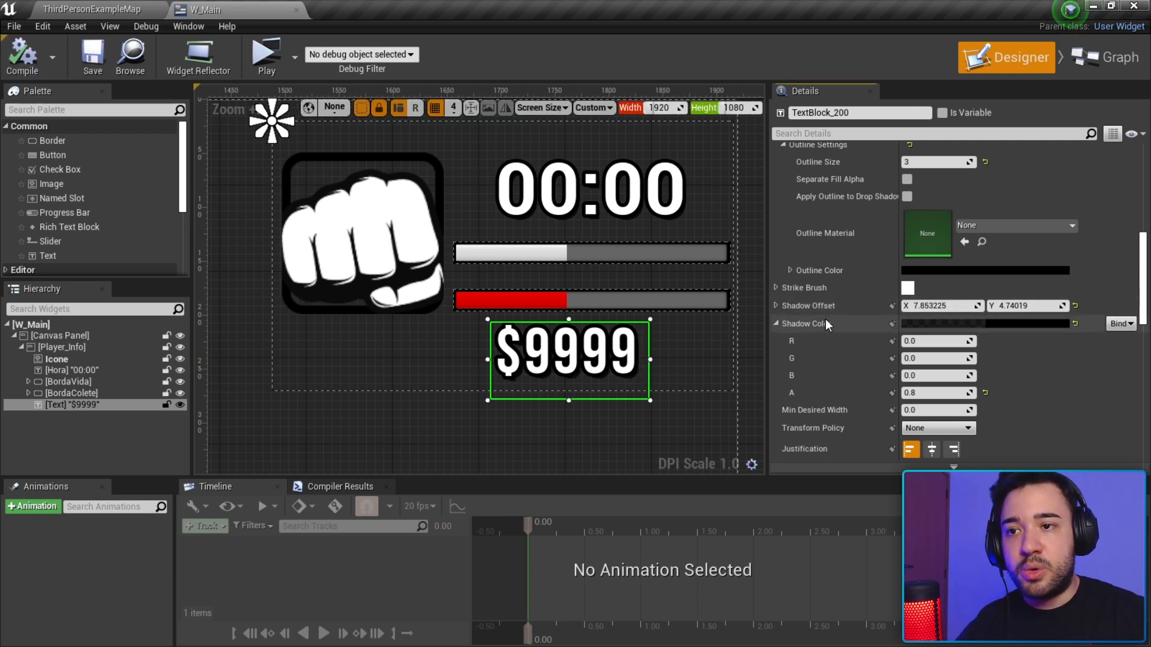
Color the $9999 text a medium-dark green with hue about 121, saturation about 0.94 and value about 0.32.
left_click(776, 323)
scroll(840, 312, "up", 3)
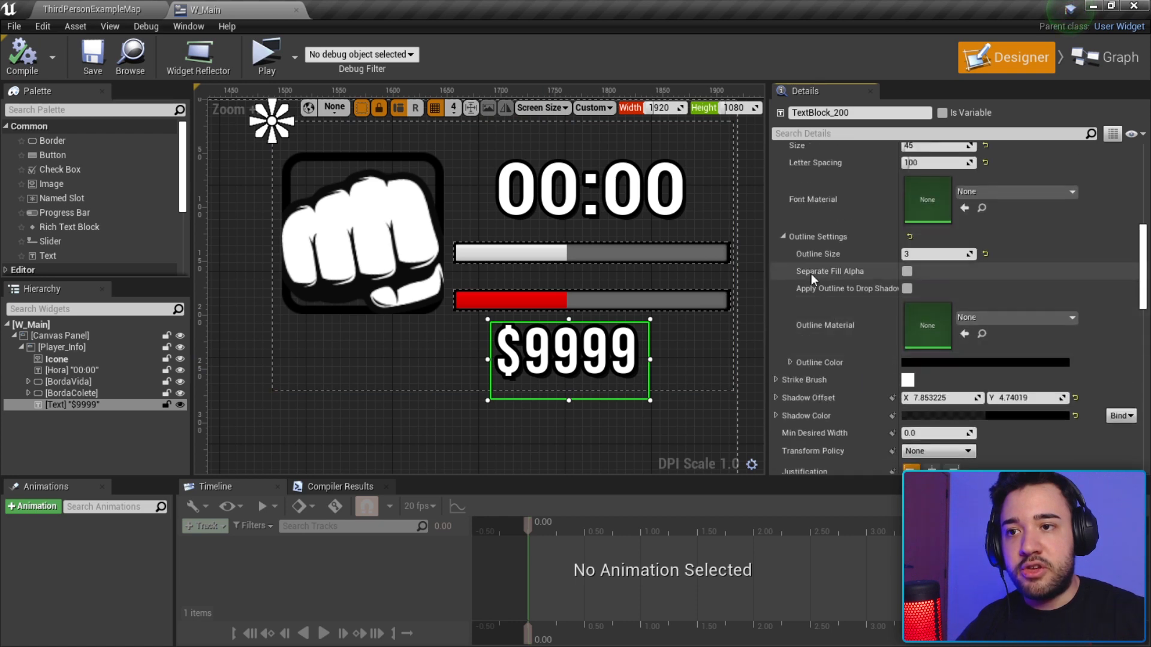
left_click(783, 237)
scroll(826, 273, "up", 5)
left_click(779, 251)
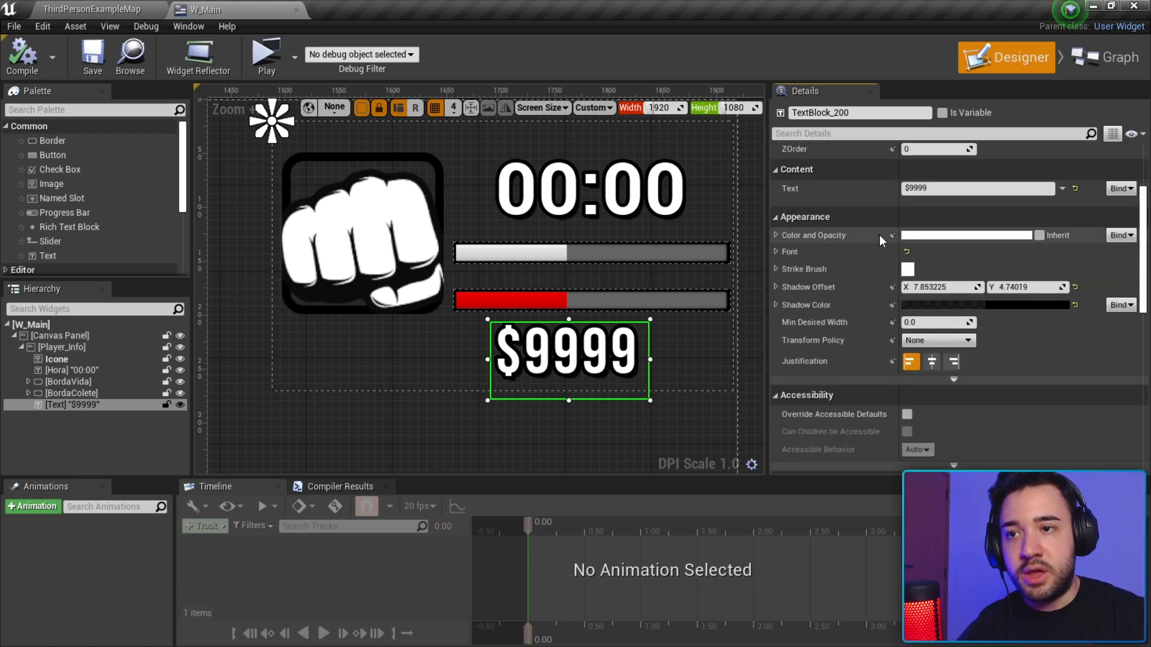
left_click(937, 234)
left_click_drag(709, 405, 678, 409)
left_click(833, 346)
left_click_drag(834, 346, 839, 378)
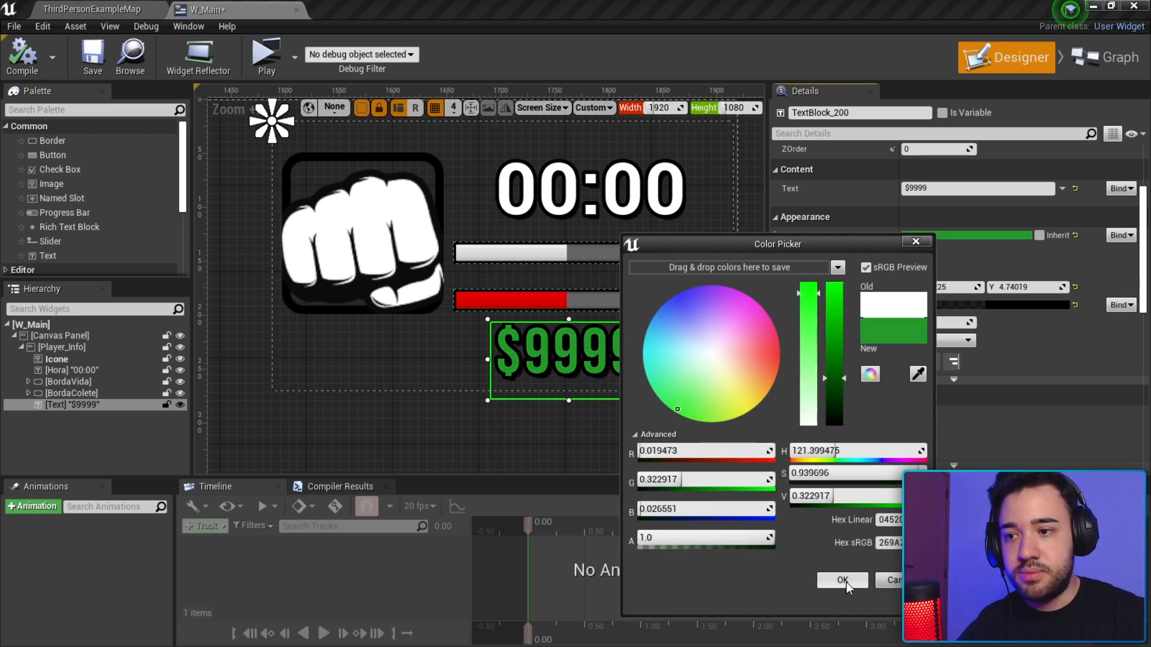
left_click(842, 580)
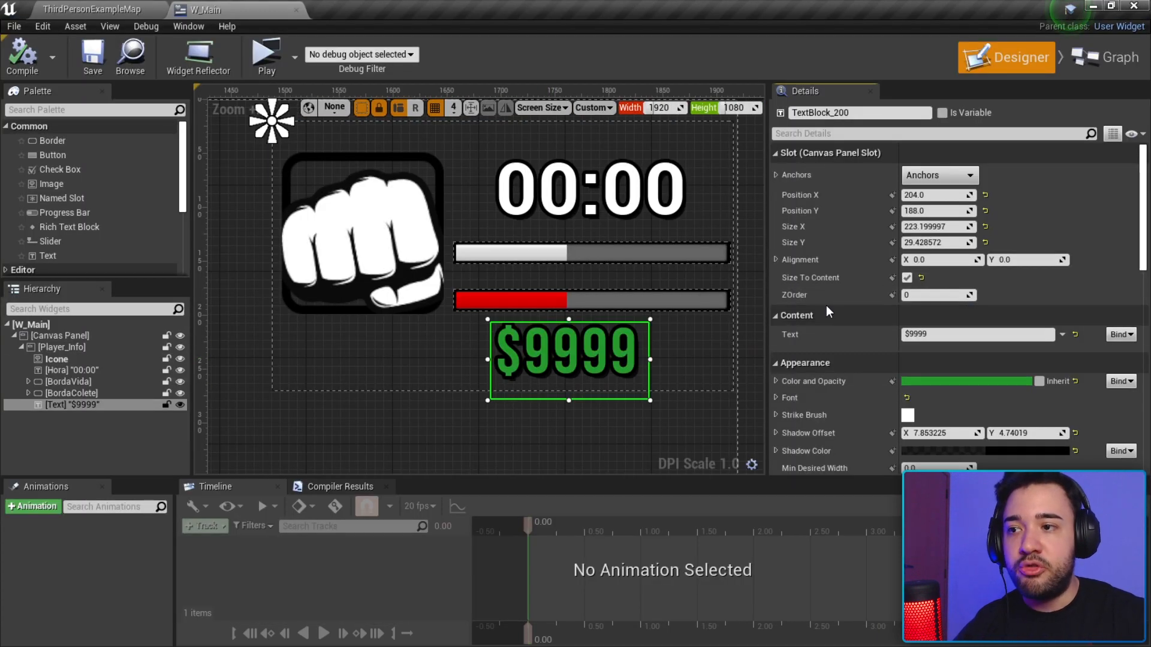
scroll(949, 344, "down", 3)
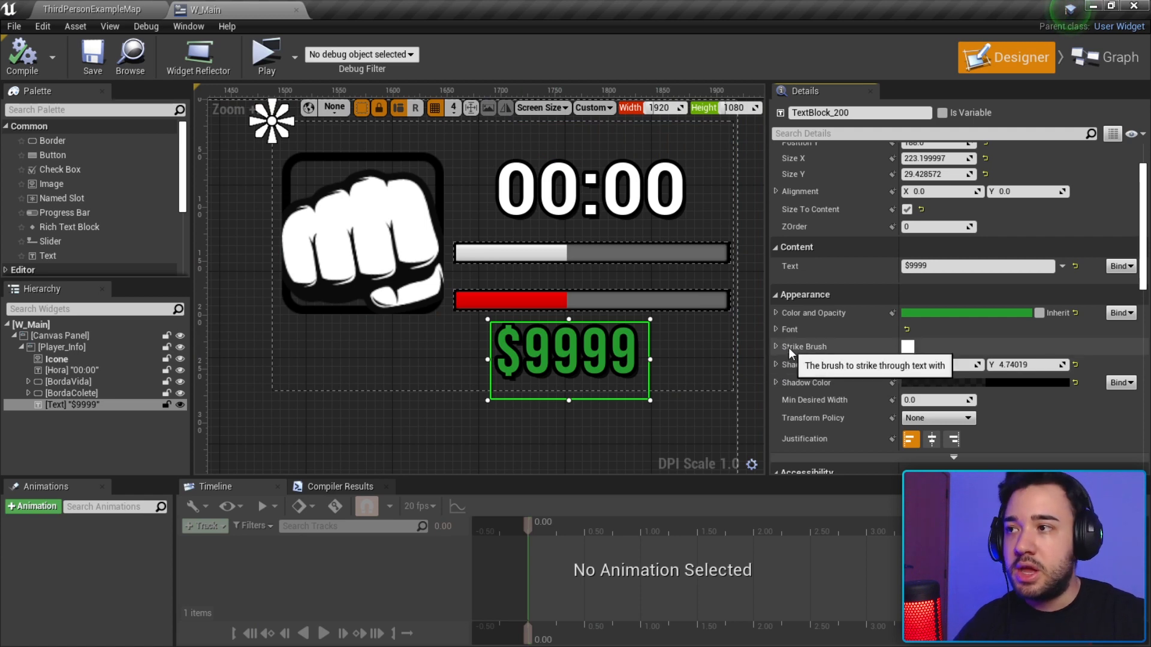
left_click(96, 8)
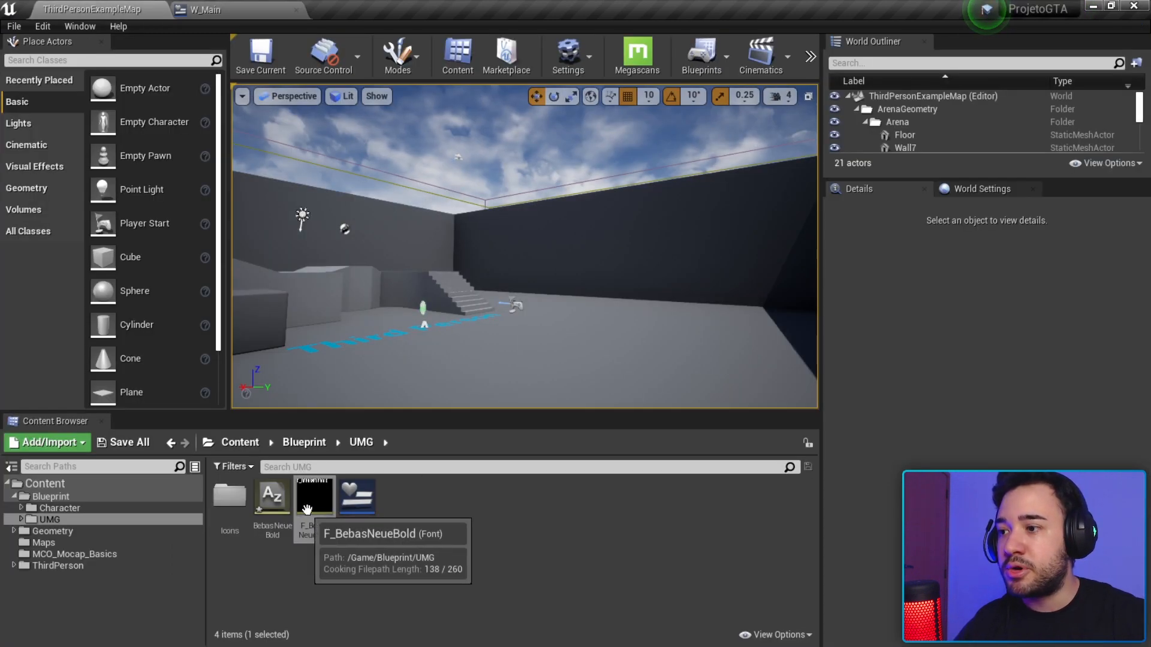
left_click(203, 10)
scroll(977, 338, "down", 3)
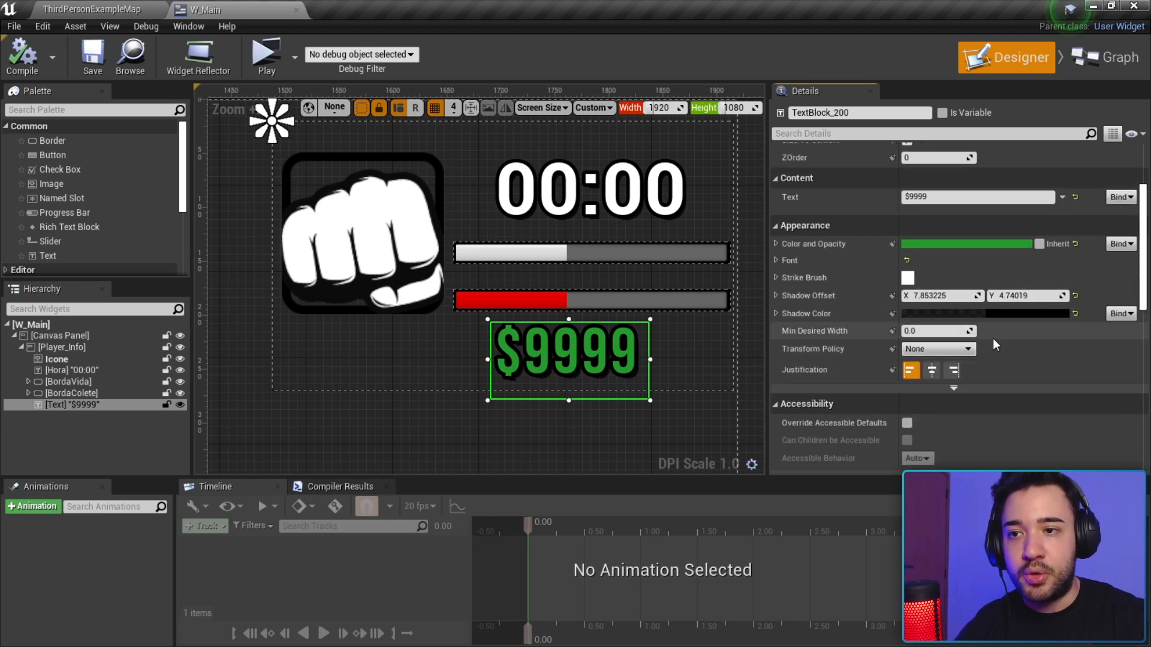
Move the $99999 text to the right beneath the red bar so that its end lines up with the bar's end.
left_click(587, 459)
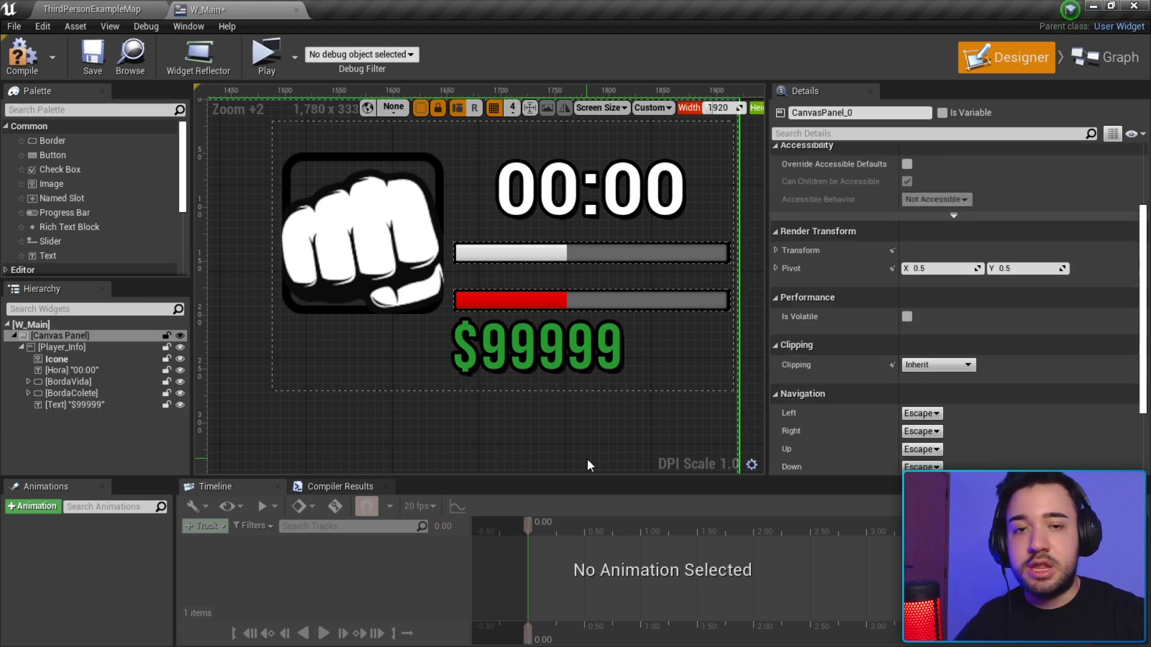
left_click(566, 330)
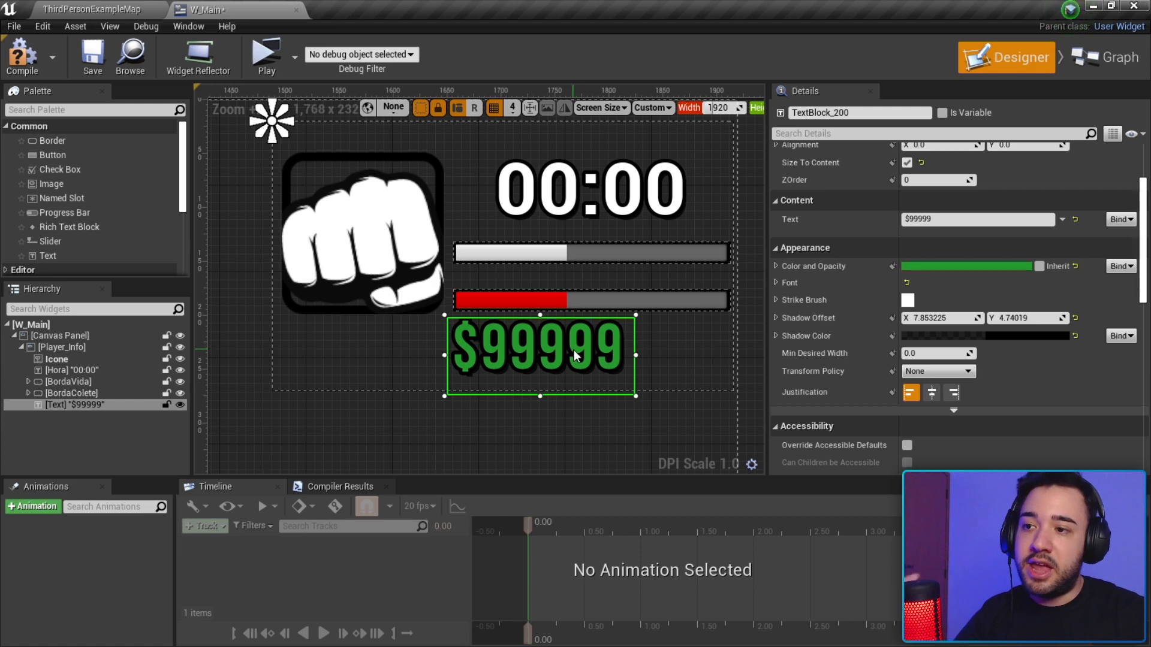
mouse_move(578, 344)
left_mouse_down()
mouse_move(686, 353)
mouse_move(437, 352)
mouse_move(707, 346)
left_mouse_up()
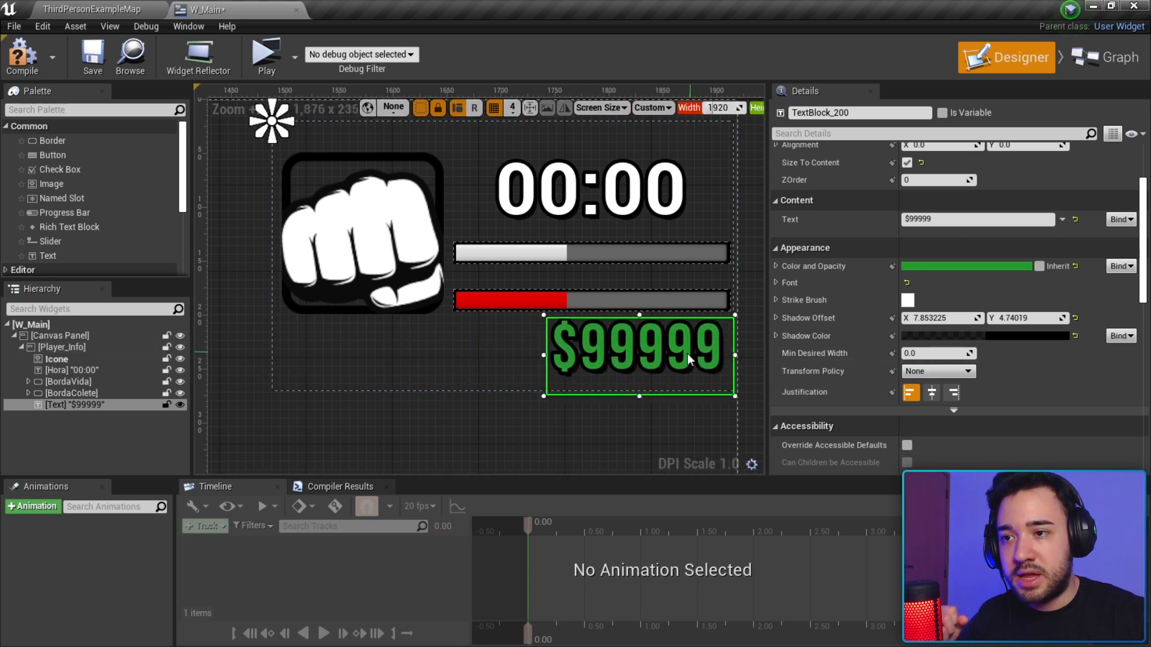
Lengthen the money text to $99999999 to test how it grows past the HUD's edge.
left_click(965, 221)
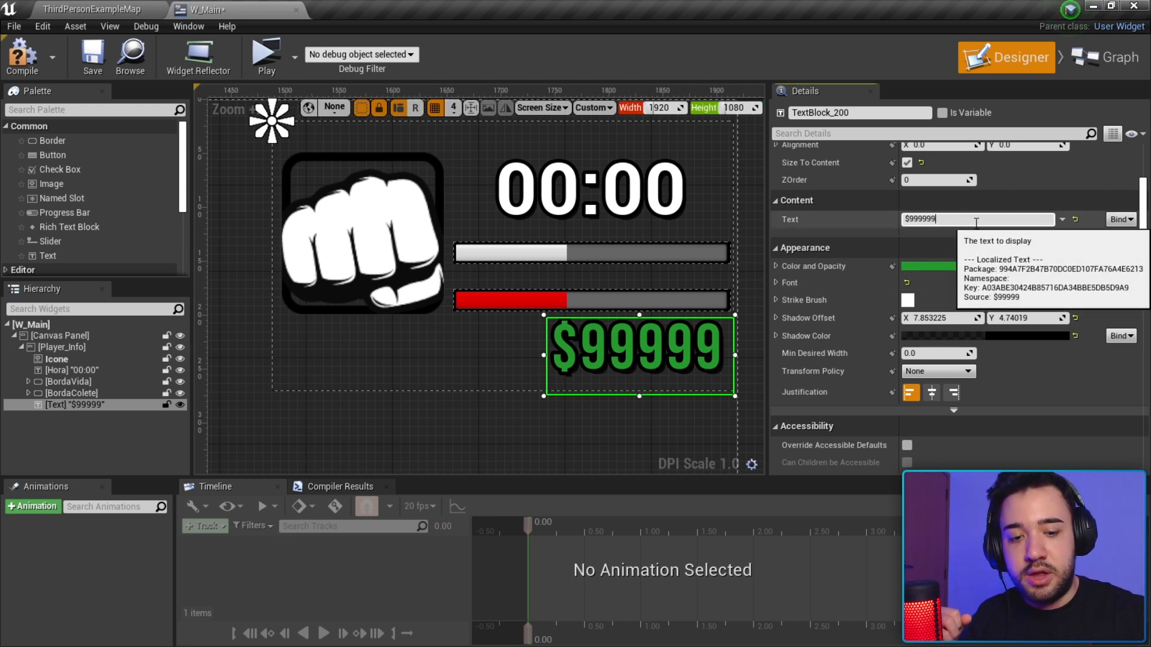
type("999")
key("Return")
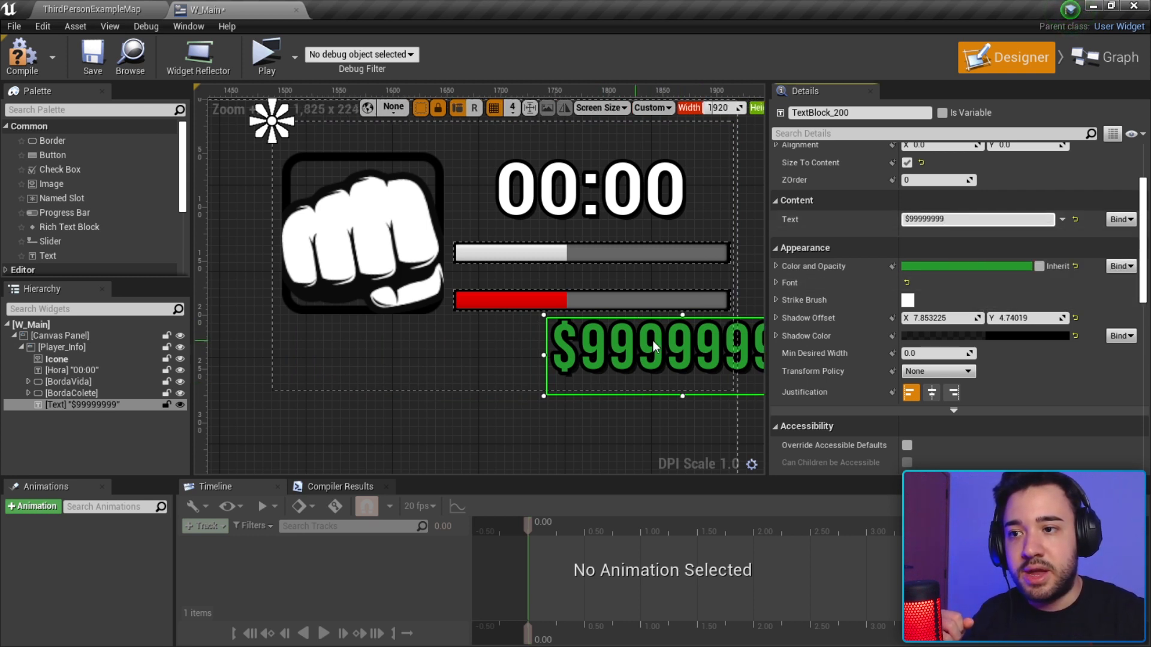
right_click_drag(656, 347, 550, 335)
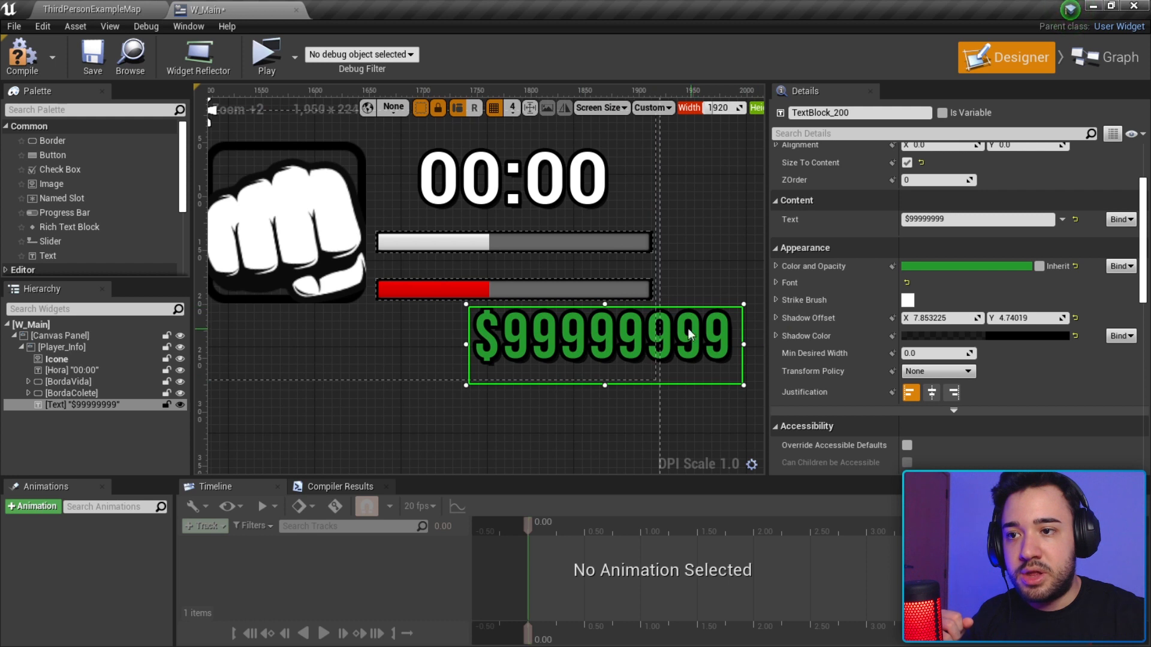
scroll(918, 339, "down", 1)
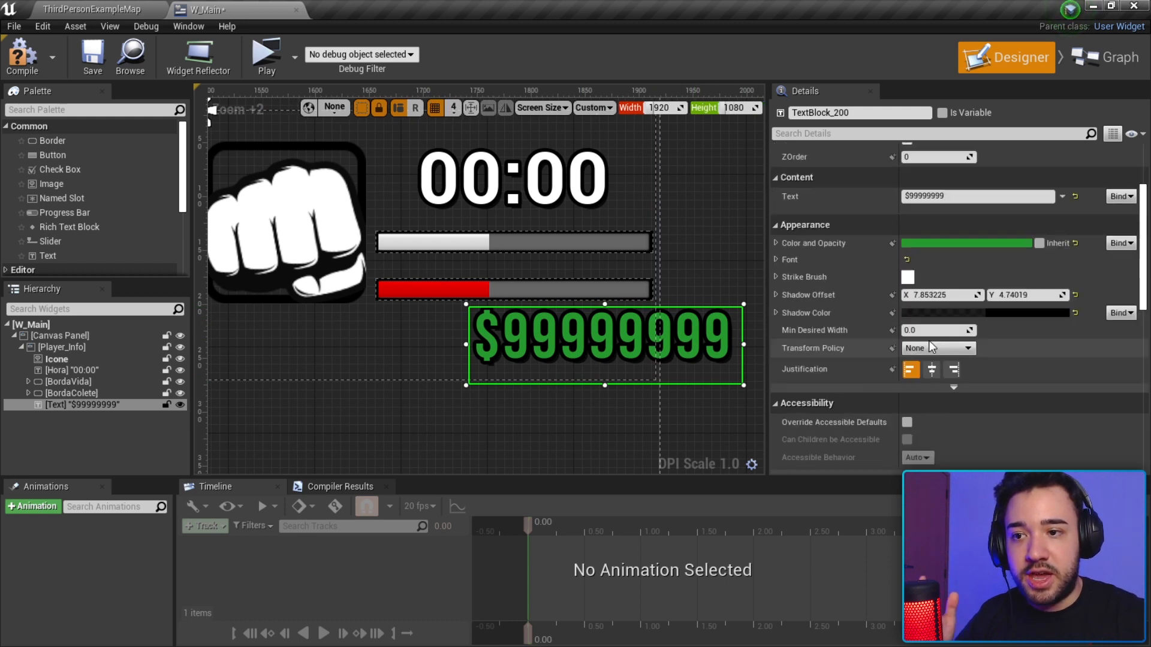
Toggle Size To Content off and back on for the money text, and set its X alignment to about 0.31.
scroll(929, 343, "up", 5)
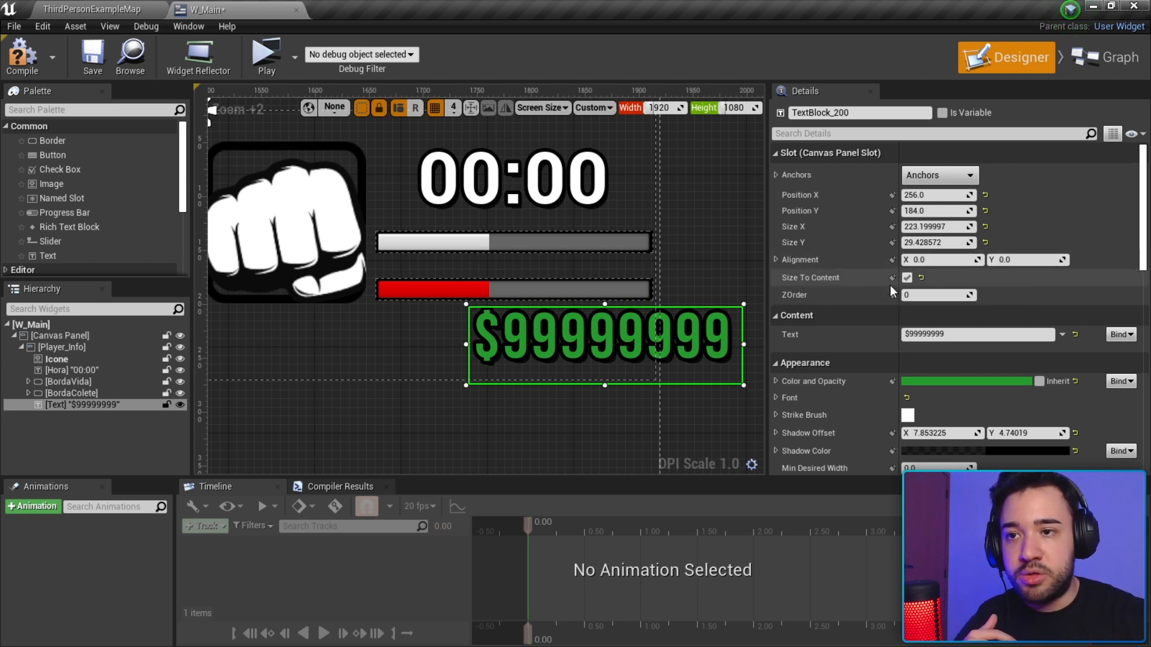
left_click(907, 278)
left_click(907, 278)
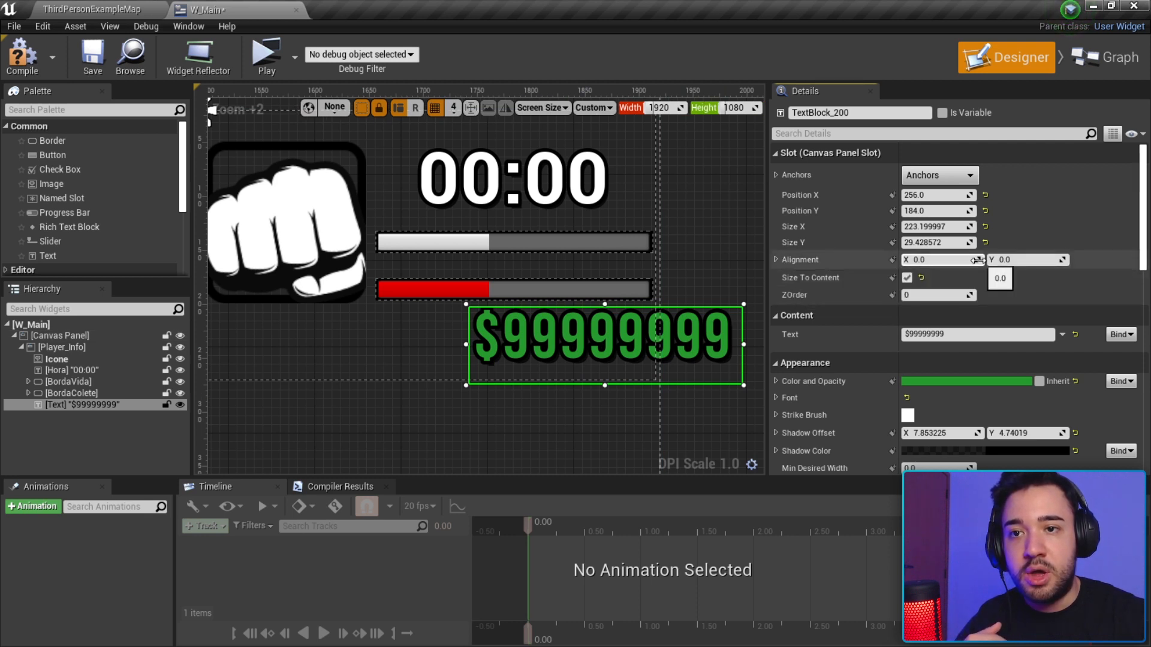
left_click_drag(1001, 260, 970, 260)
left_click(1075, 260)
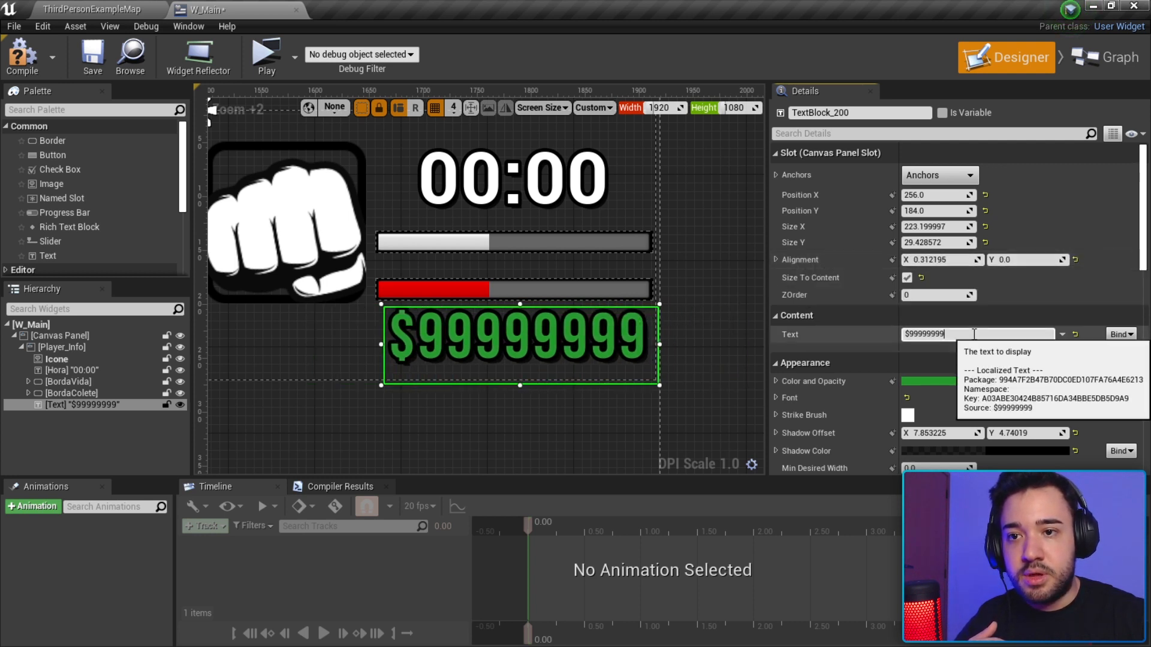
key("Return")
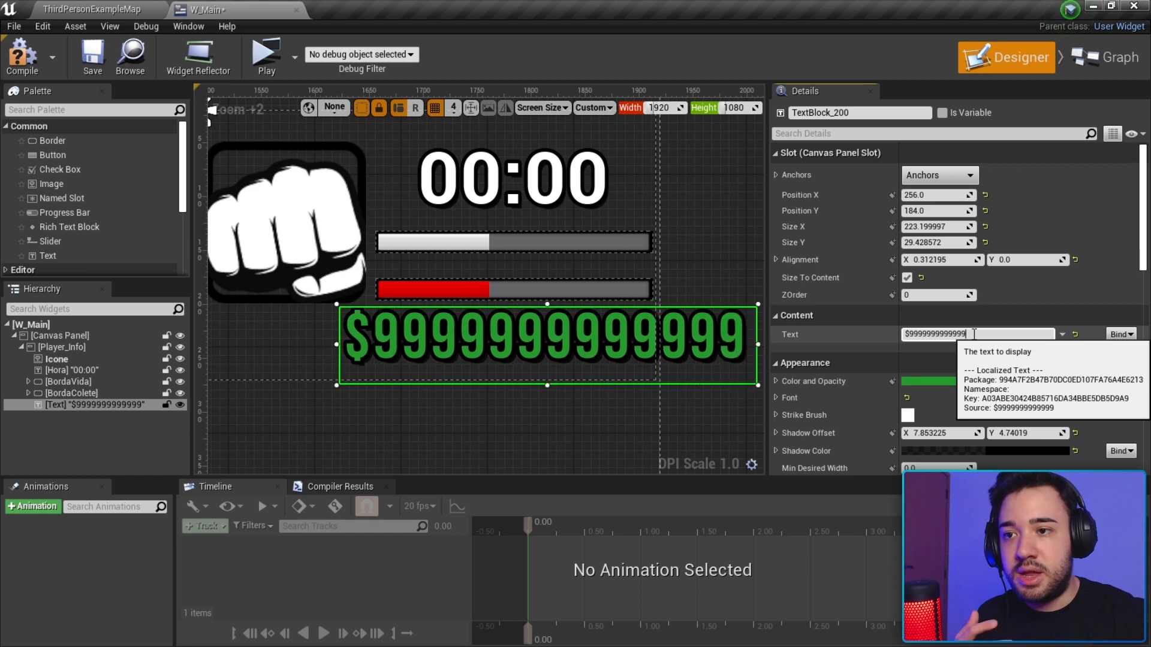
right_click_drag(631, 301, 571, 296)
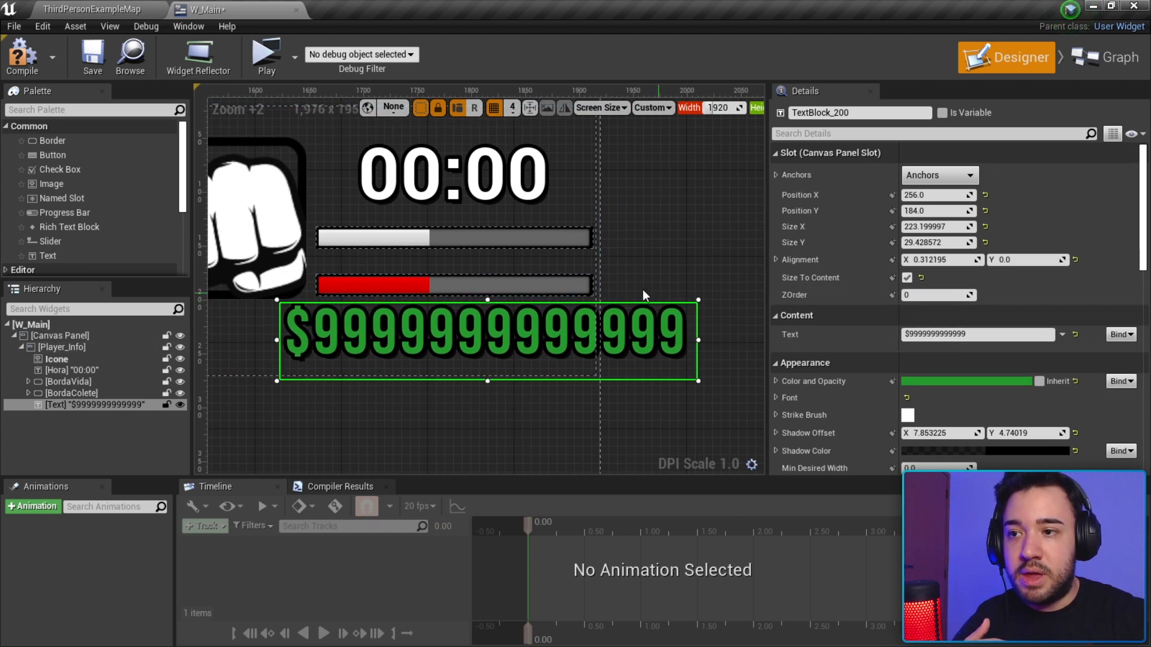
mouse_move(636, 327)
right_mouse_down()
mouse_move(758, 331)
mouse_move(638, 336)
right_mouse_up()
scroll(701, 334, "down", 2)
scroll(622, 343, "up", 1)
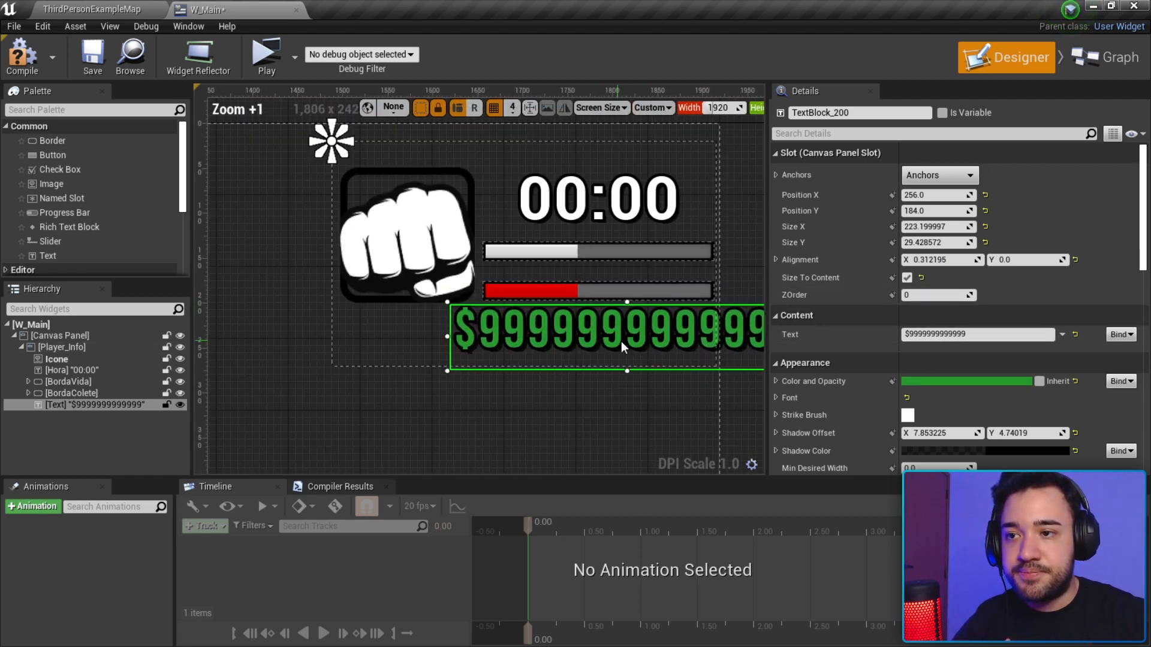
left_click_drag(736, 343, 648, 339)
Shorten the money text to $999.
left_click(929, 336)
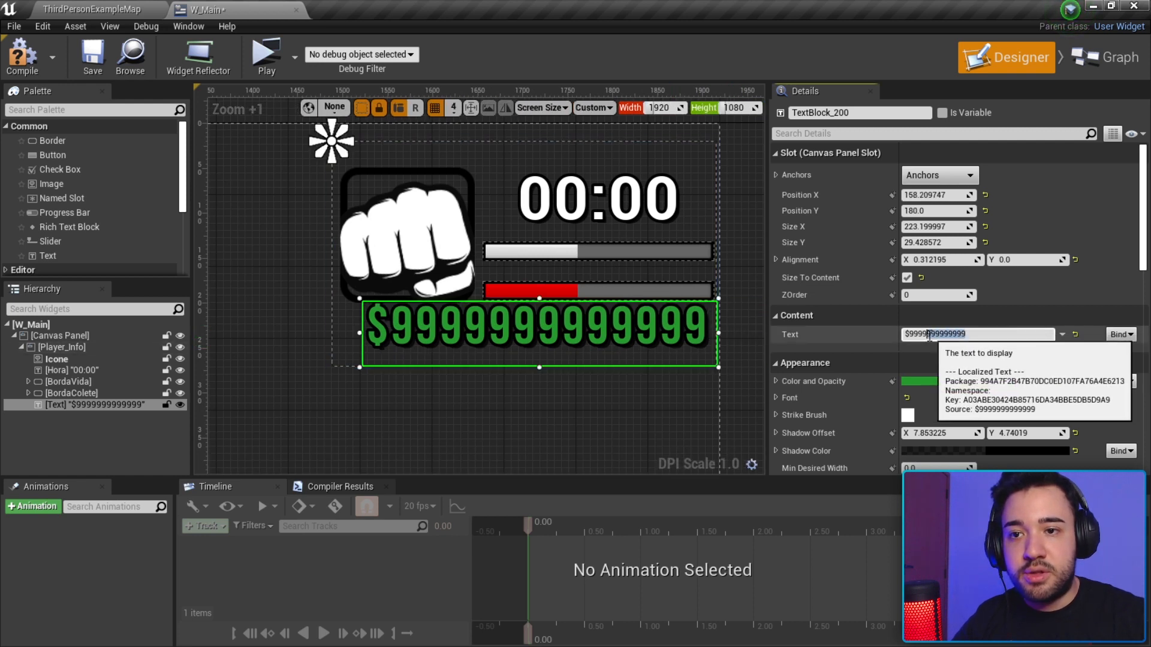
type("$999")
key("Return")
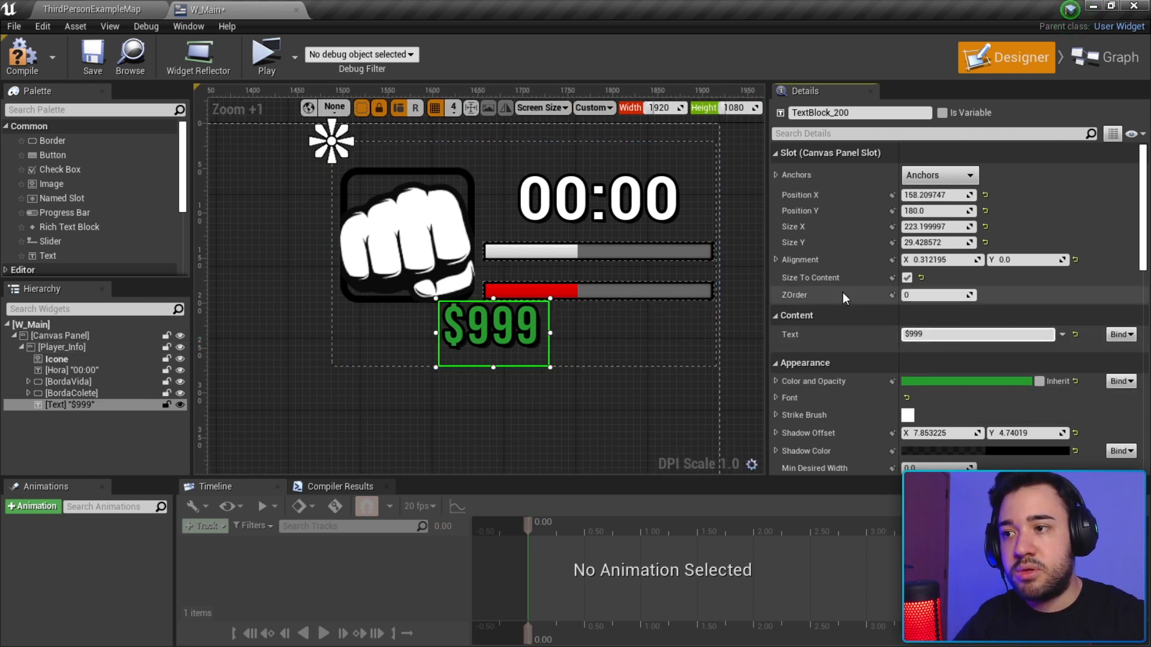
Lengthen the money text to $99999, then reset its alignment to 0 and turn off Size To Content.
type("99")
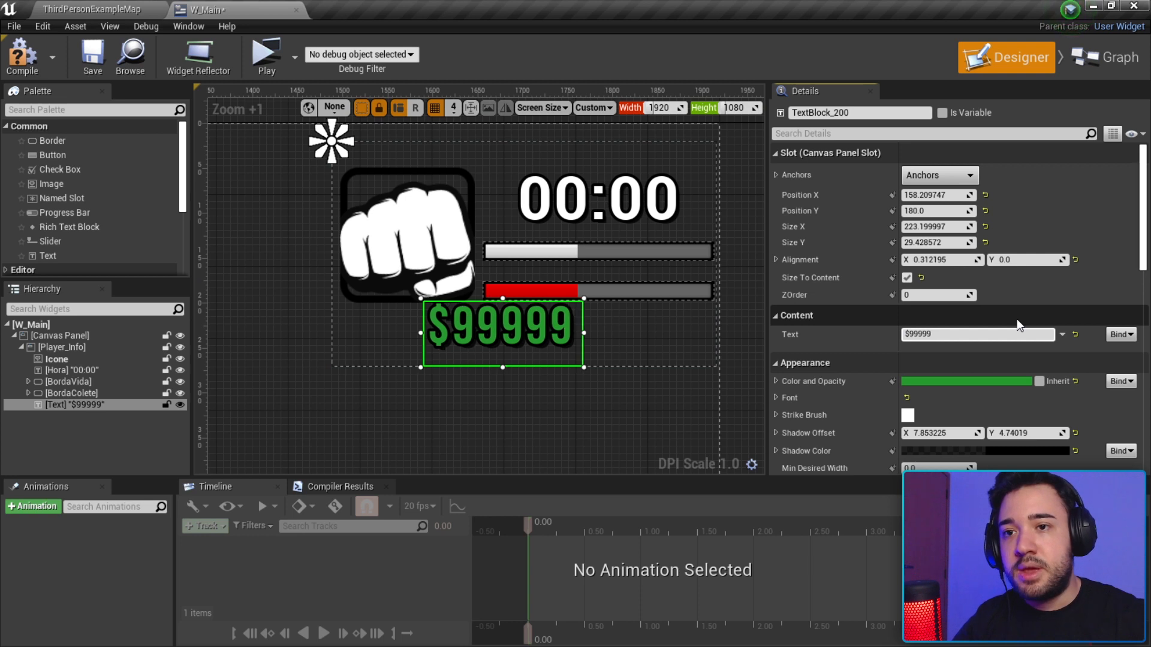
left_click(1075, 259)
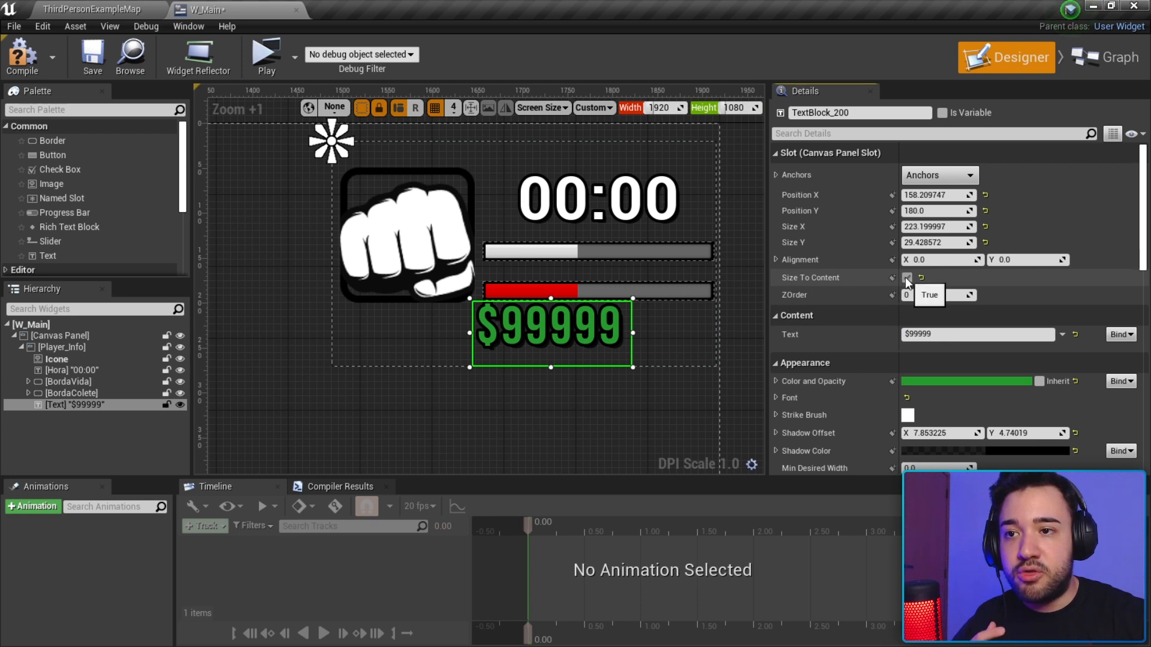
left_click(906, 277)
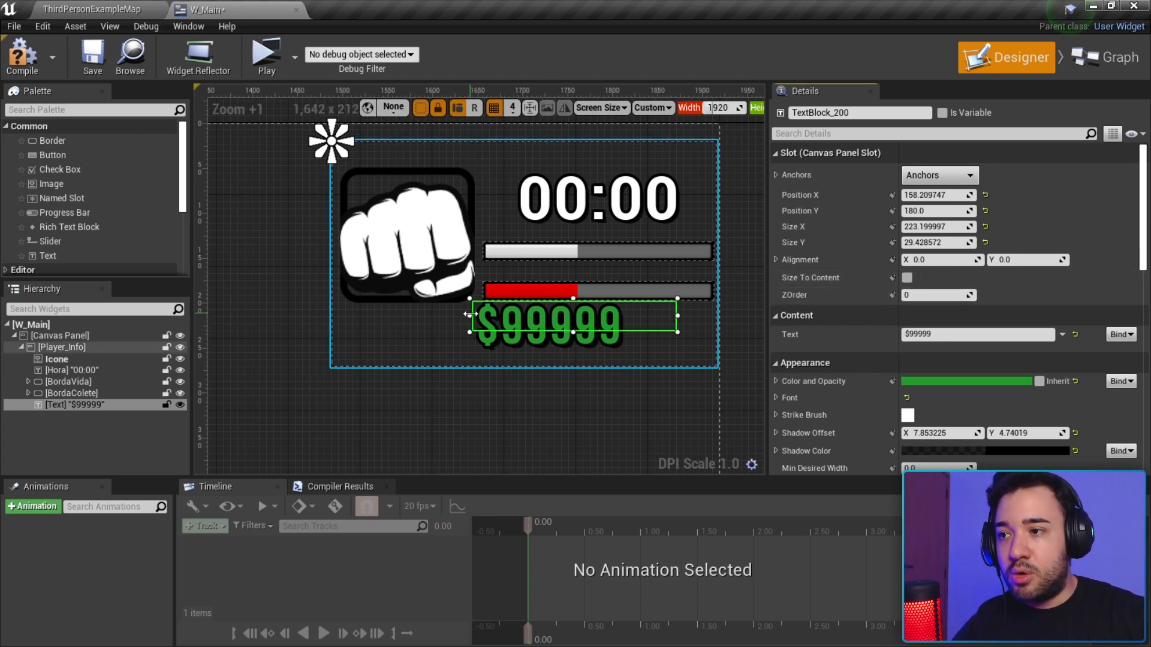
Resize the money text box to about 407 by 51 and place it below the fist icon, spanning the HUD's width.
left_click_drag(470, 318, 341, 319)
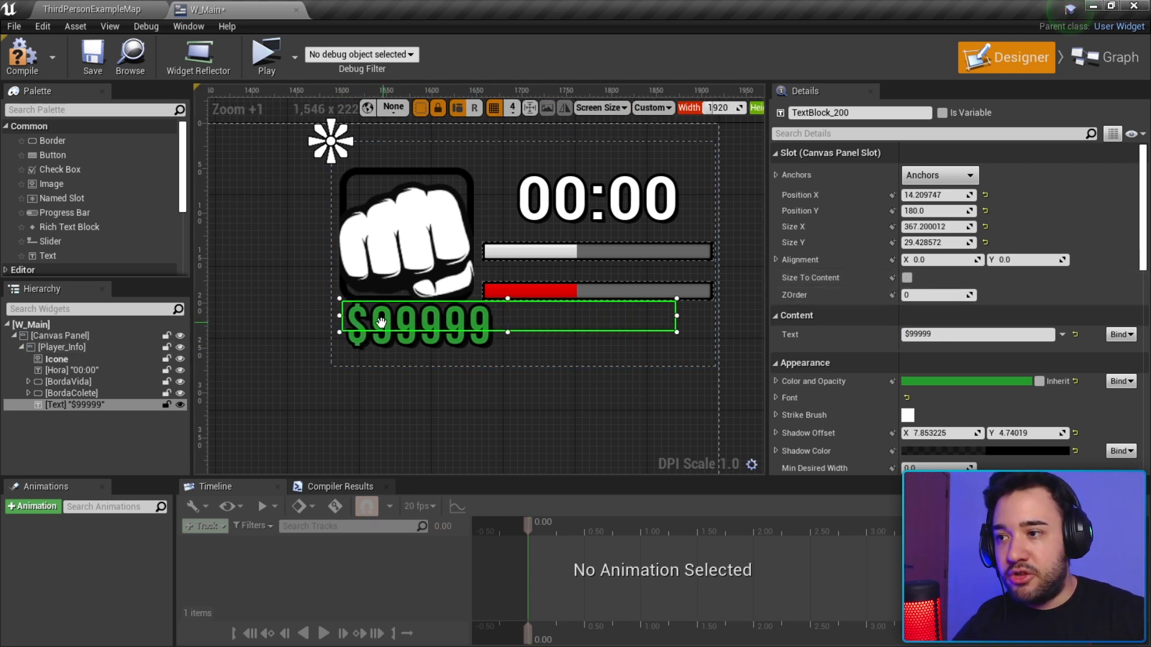
scroll(504, 310, "up", 1)
left_click_drag(471, 310, 508, 361)
right_click_drag(643, 353, 586, 357)
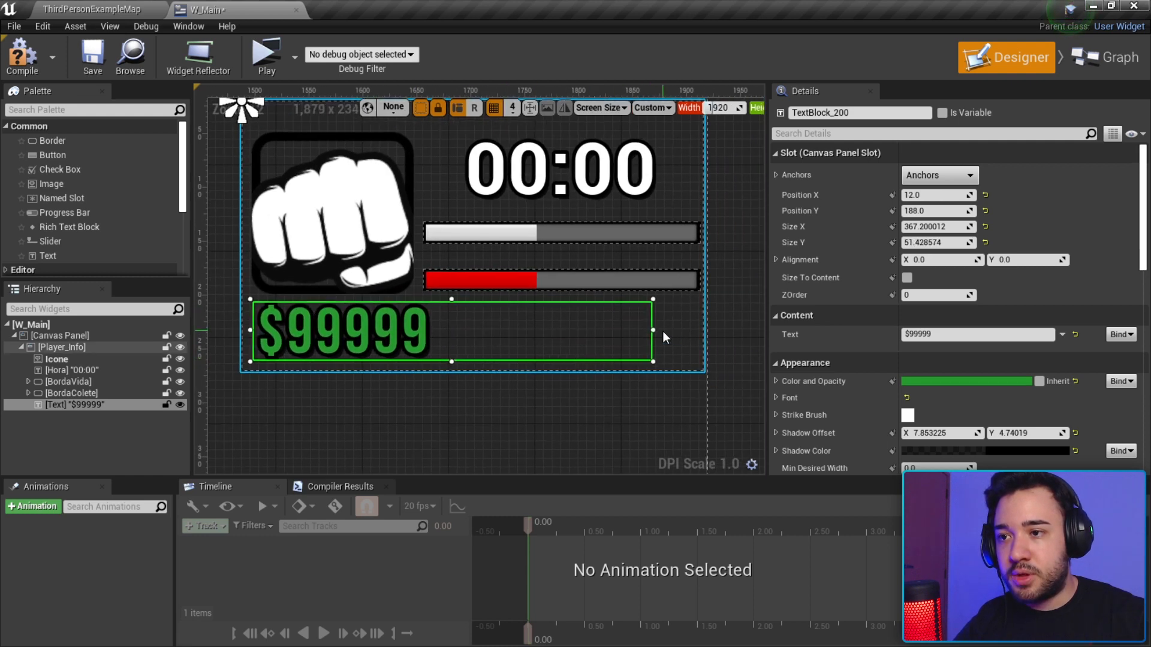
left_click_drag(654, 331, 696, 329)
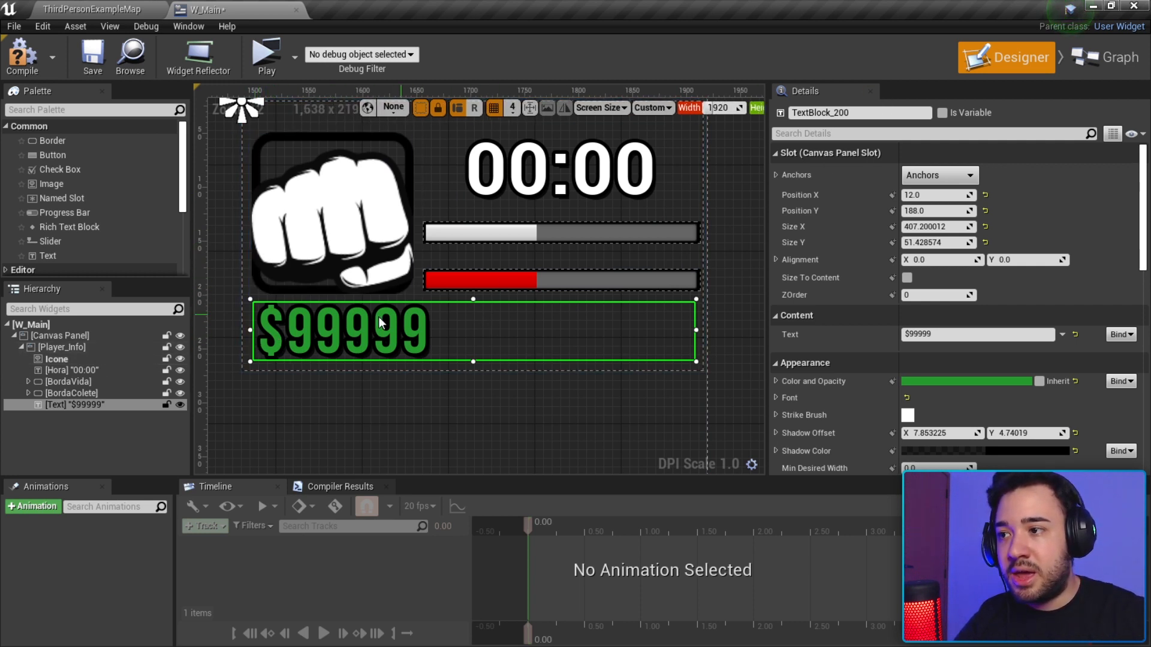
Set the money text's justification to Align Text Right.
scroll(1082, 274, "down", 3)
scroll(1083, 268, "down", 5)
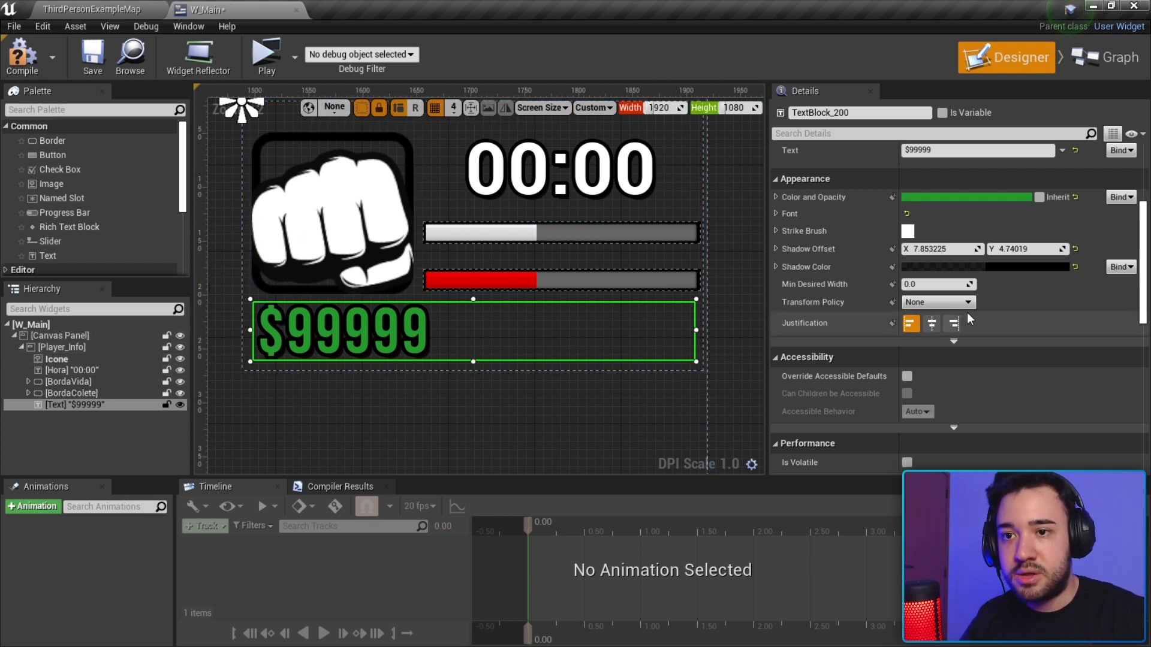
left_click(953, 324)
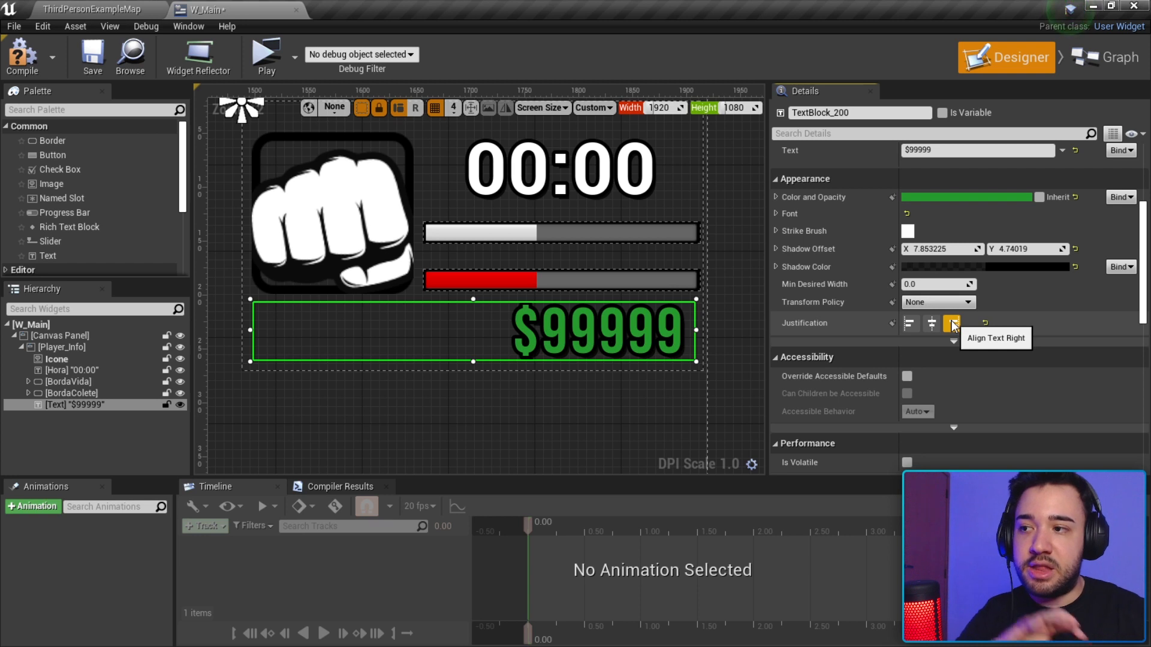
scroll(960, 311, "up", 5)
left_click(967, 316)
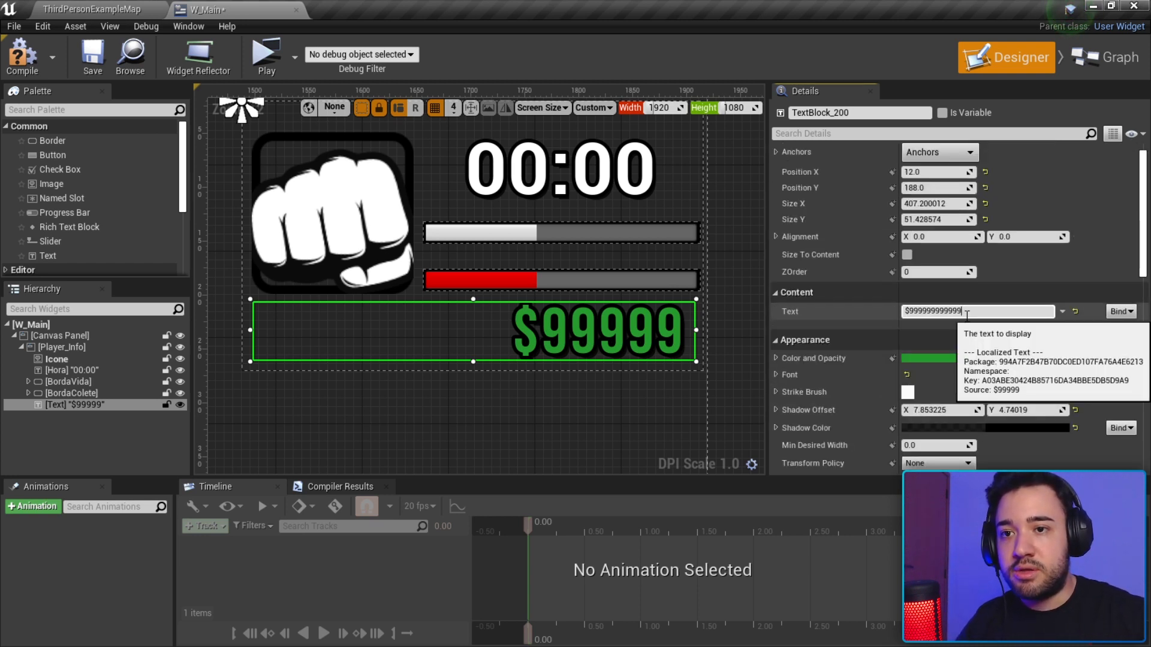
key("Return")
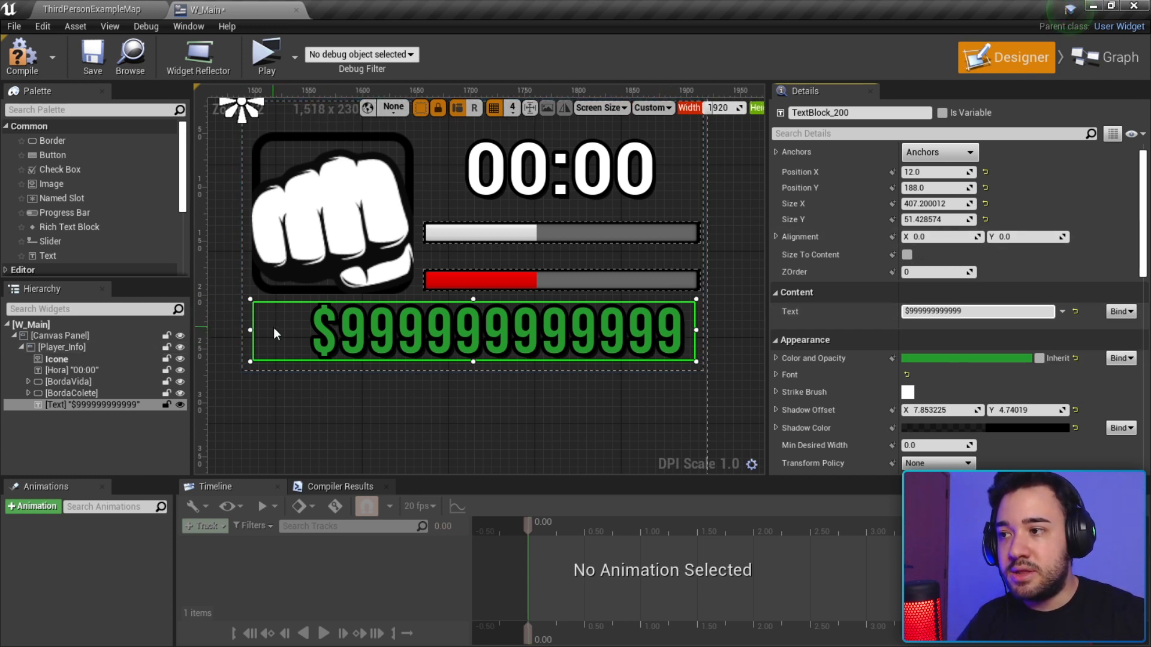
left_click_drag(959, 312, 928, 312)
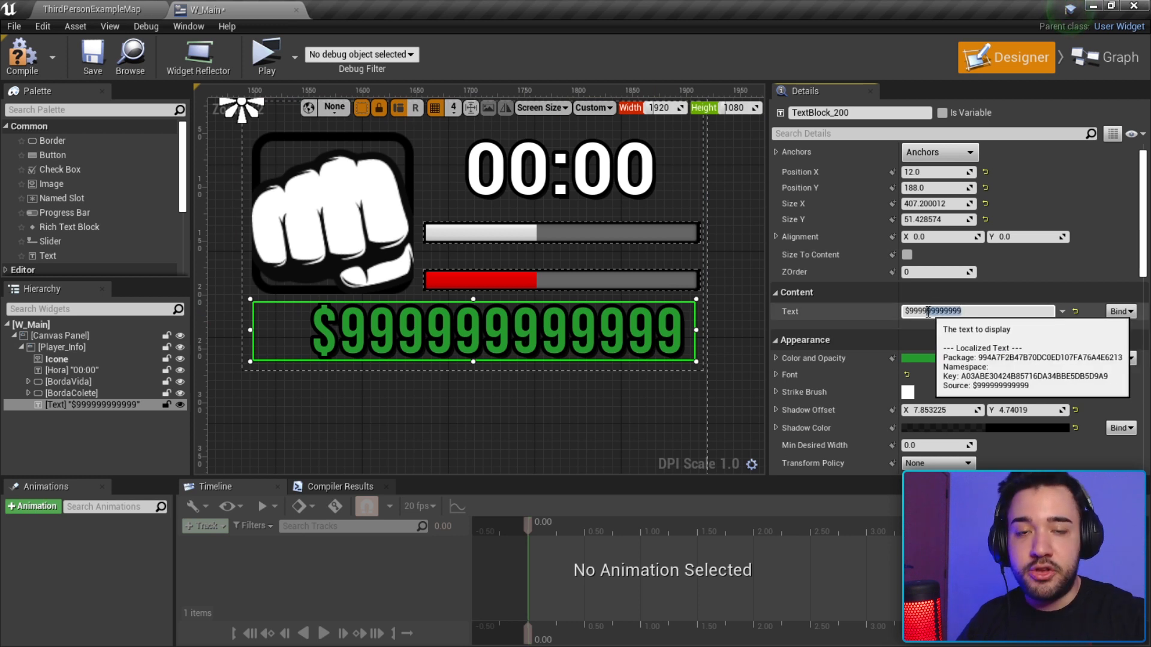
key("Return")
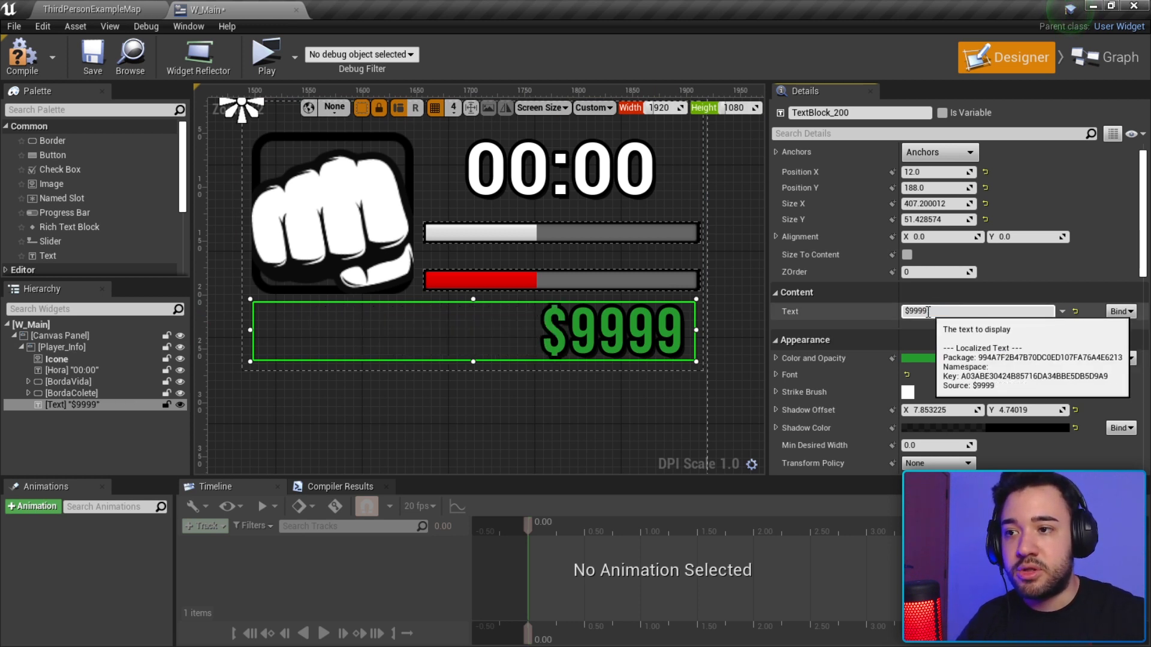
left_click_drag(943, 312, 910, 312)
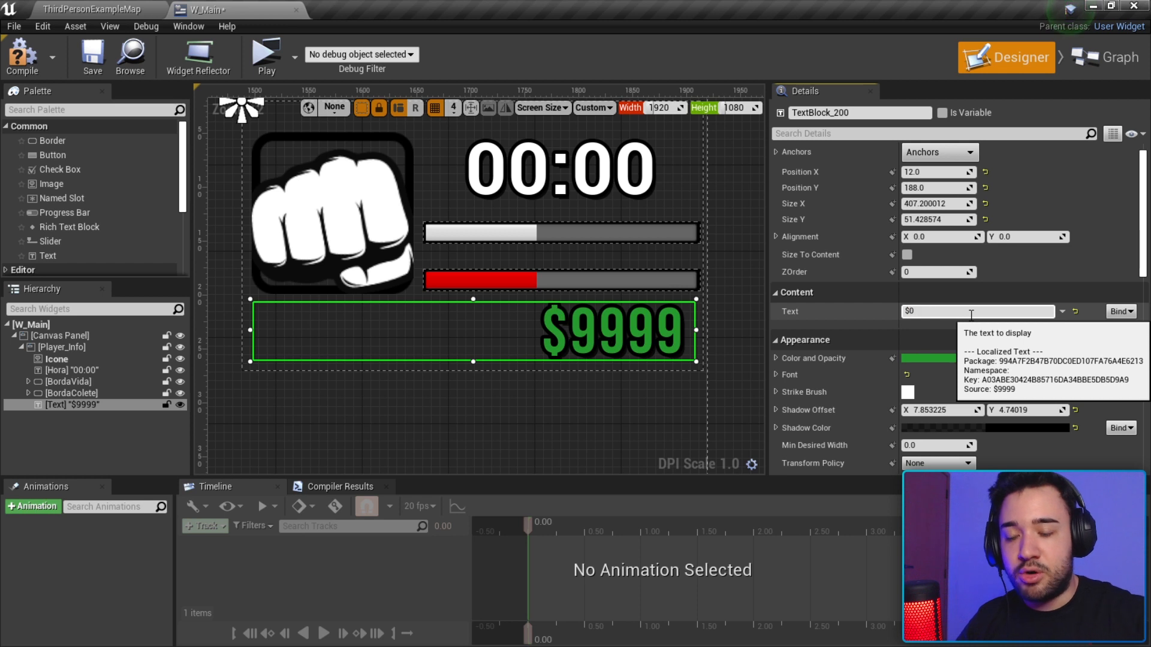
key("Return")
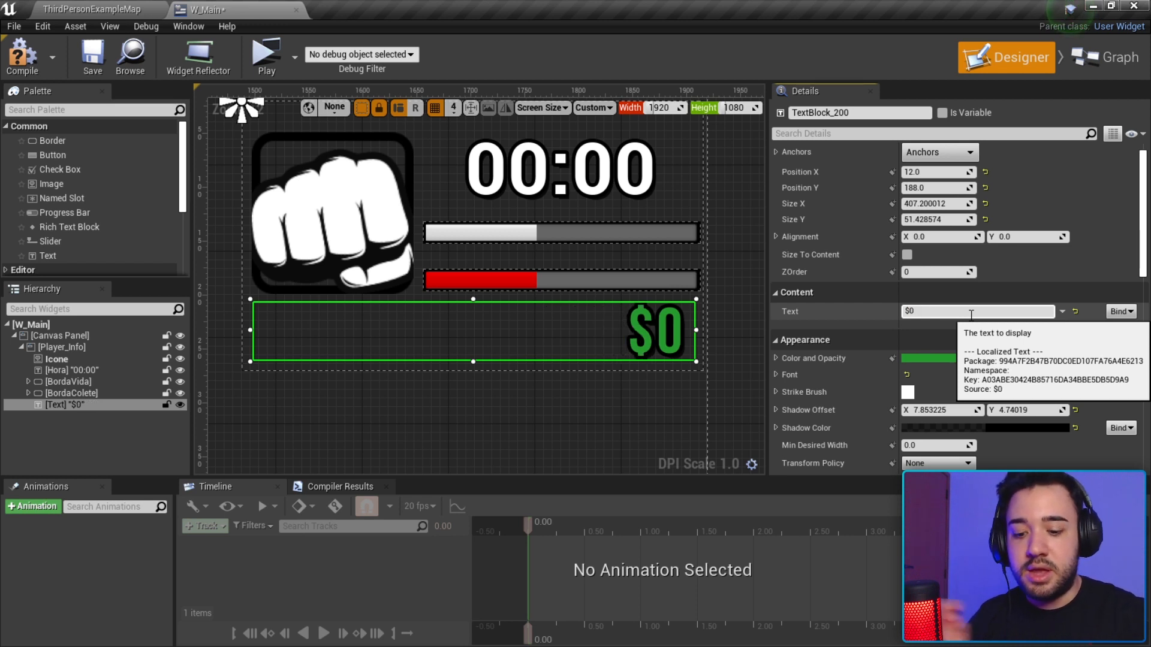
Test the money text with the two-digit amounts $10 and $50.
key("BackSpace")
type("10")
key("Return")
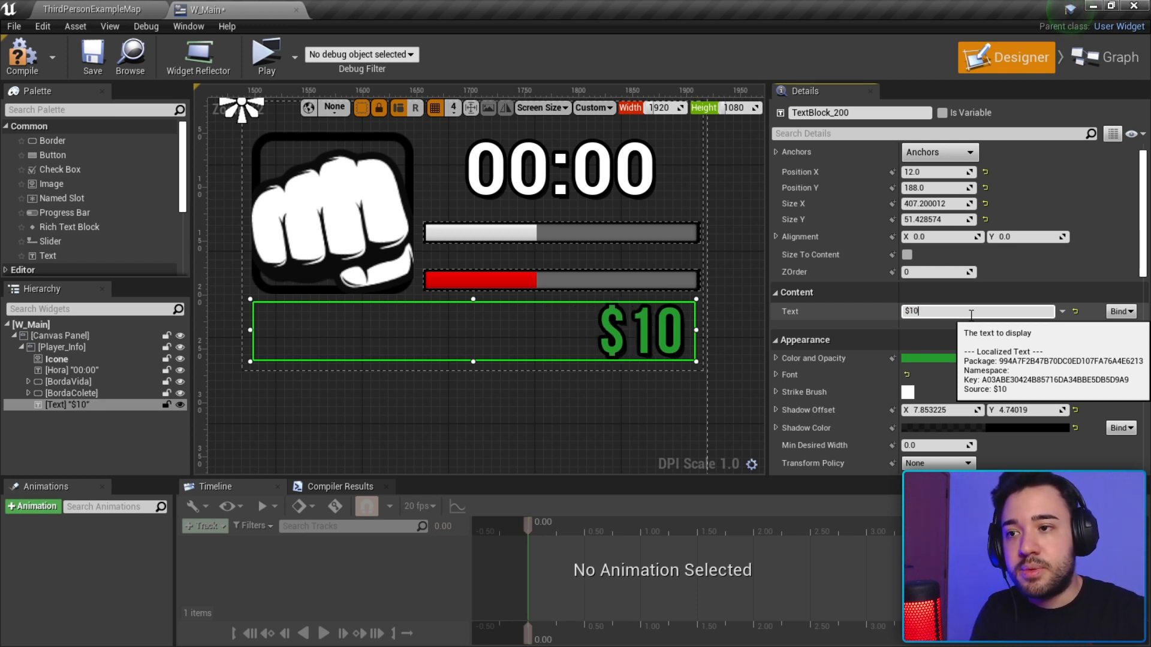
type("5")
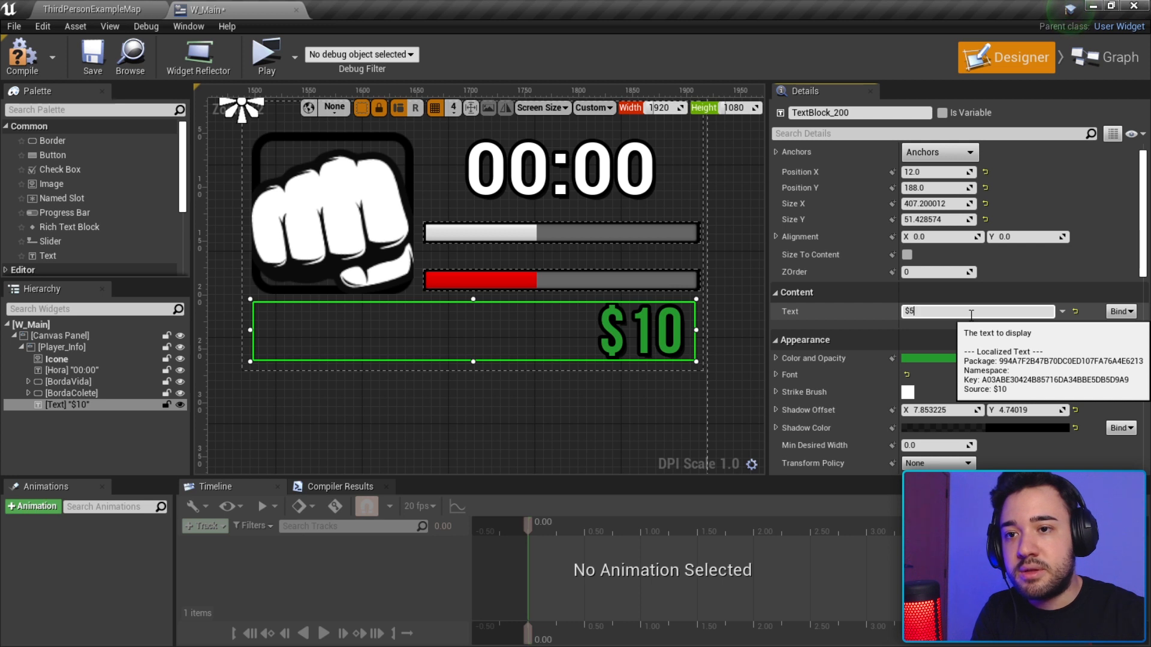
type("0")
key("Return")
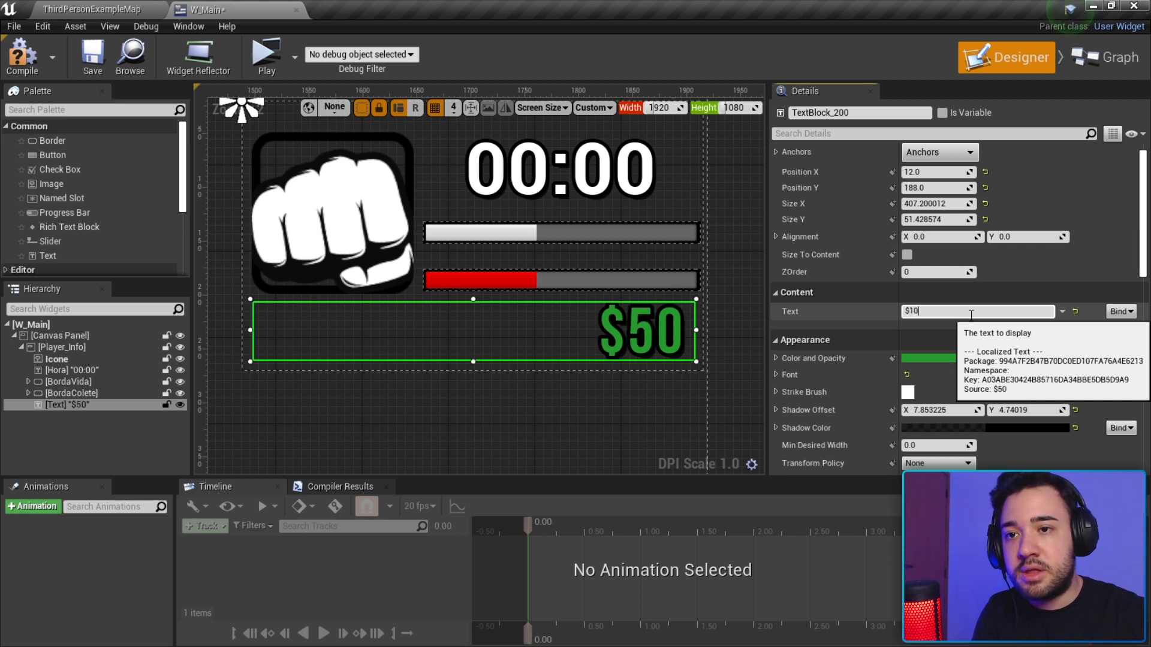
type("0")
key("Return")
type("0")
key("Return")
type("00")
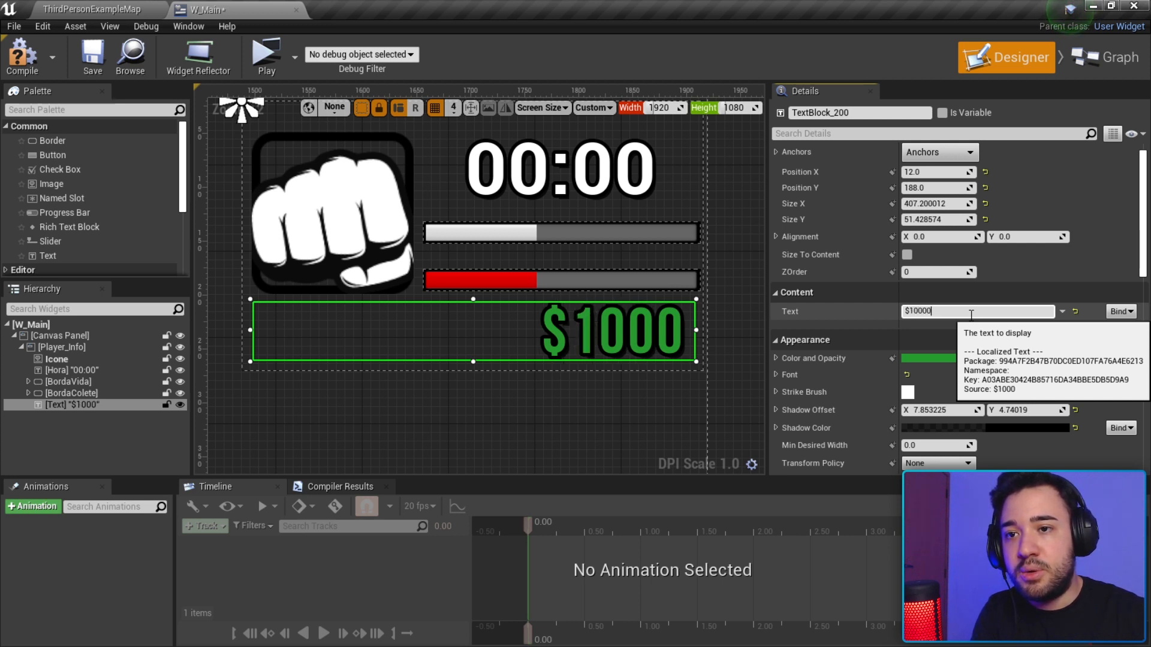
key("Return")
type("0000000")
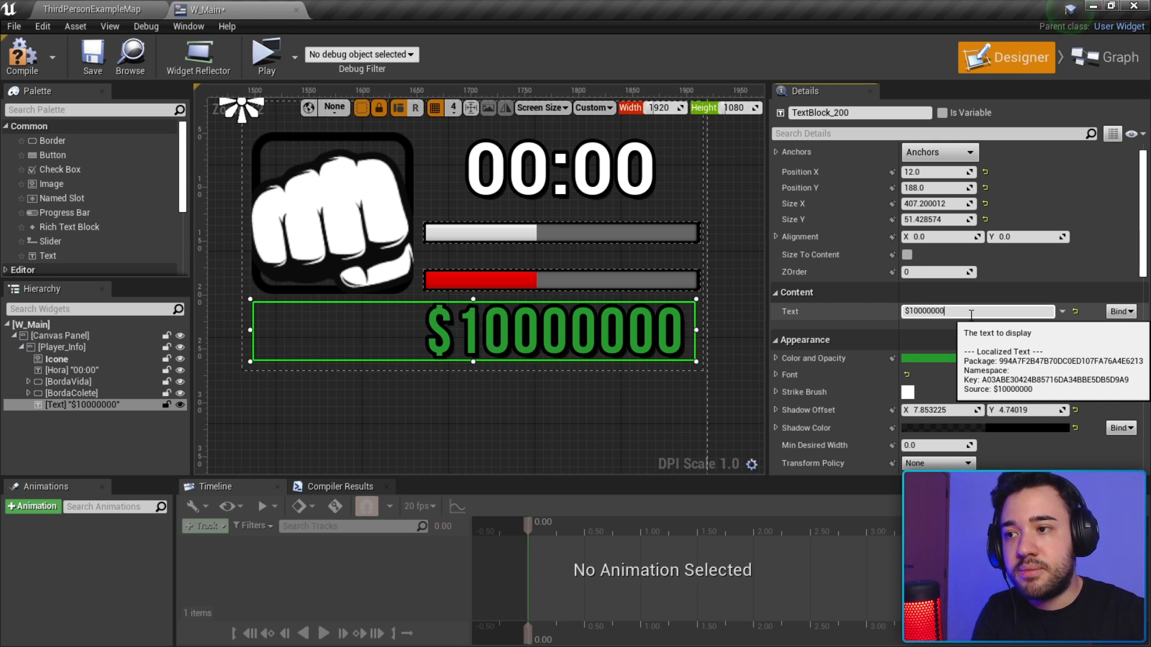
type("000000")
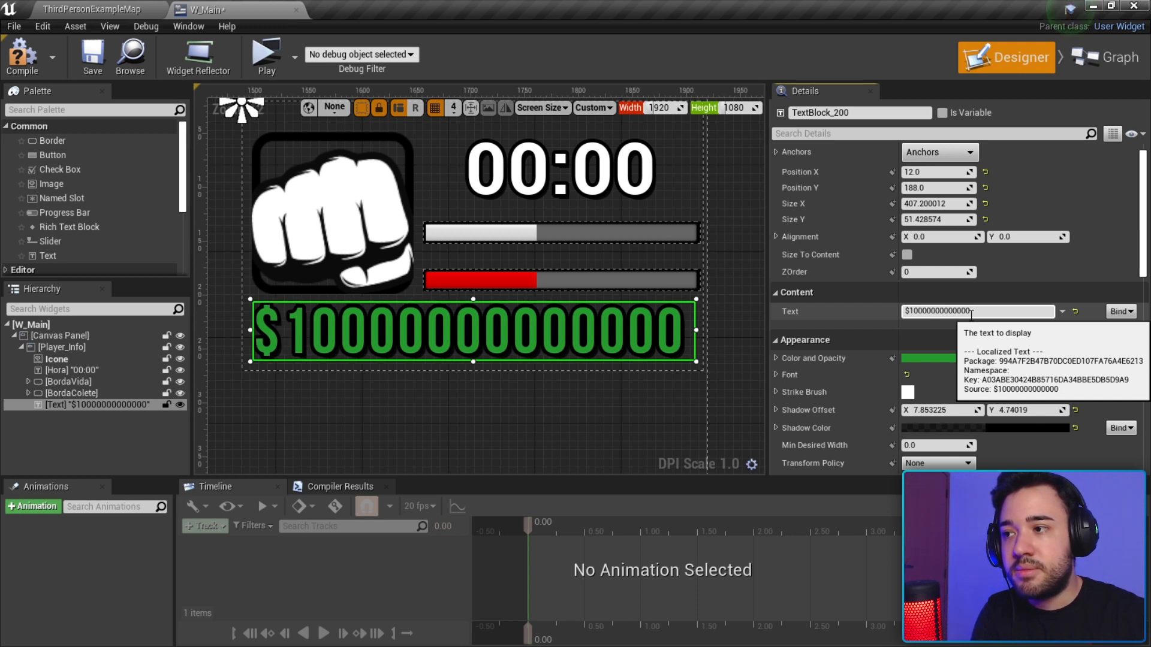
left_click_drag(971, 312, 912, 314)
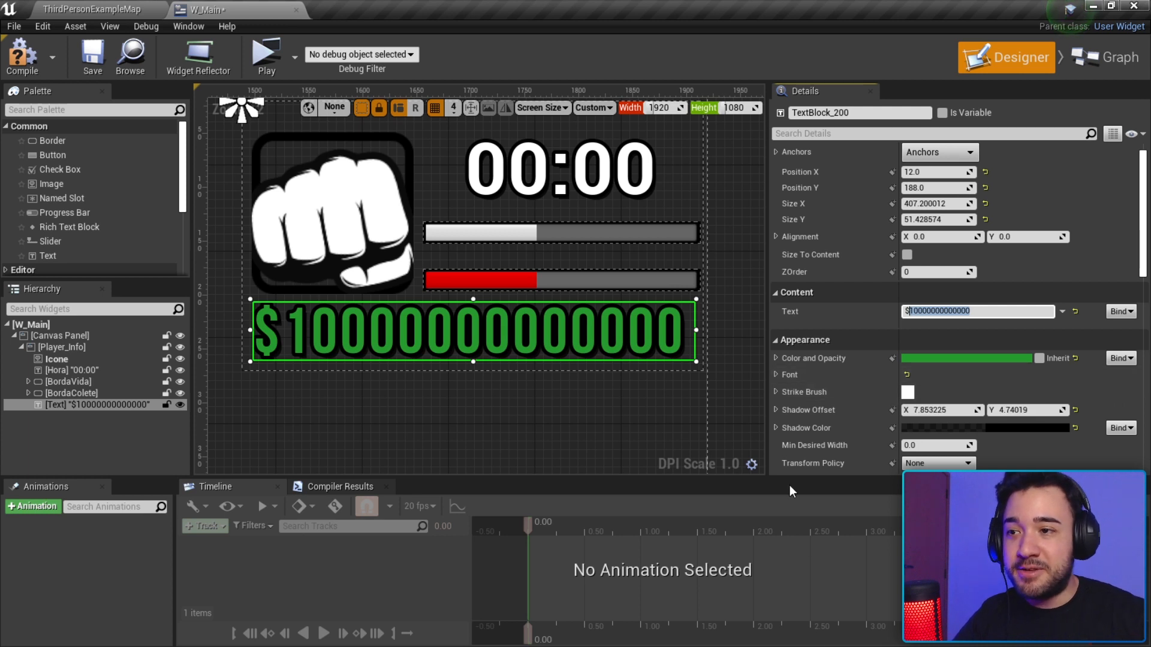
Compile and save the widget, and run the game to check the HUD.
left_click(272, 349)
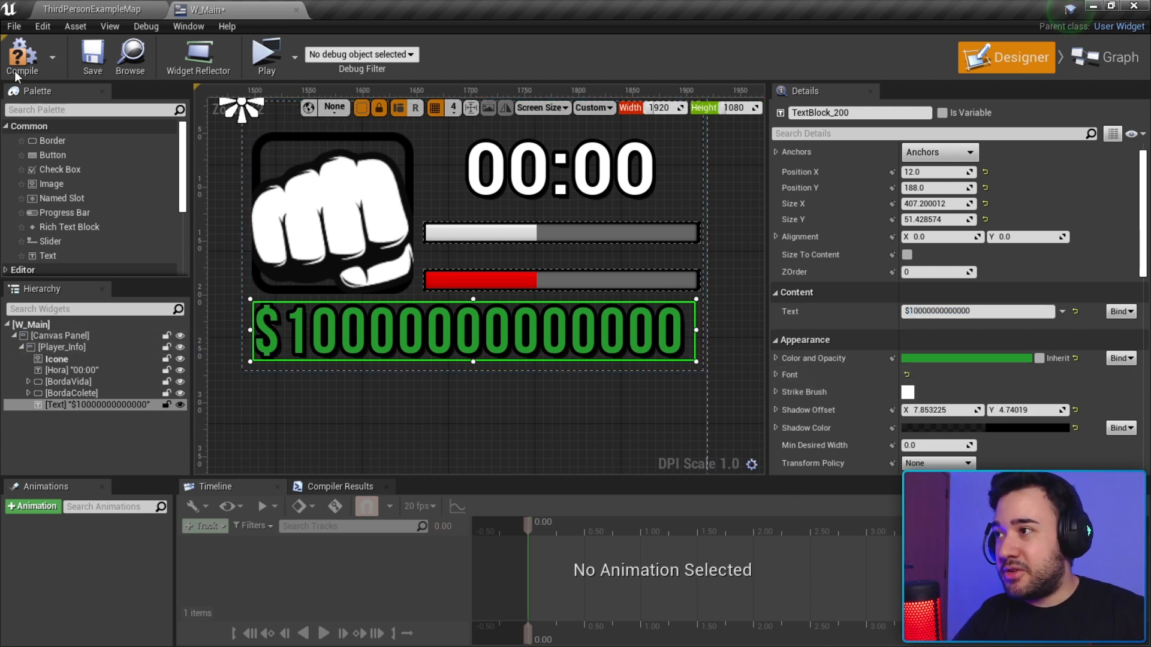
left_click(92, 57)
left_click(748, 361)
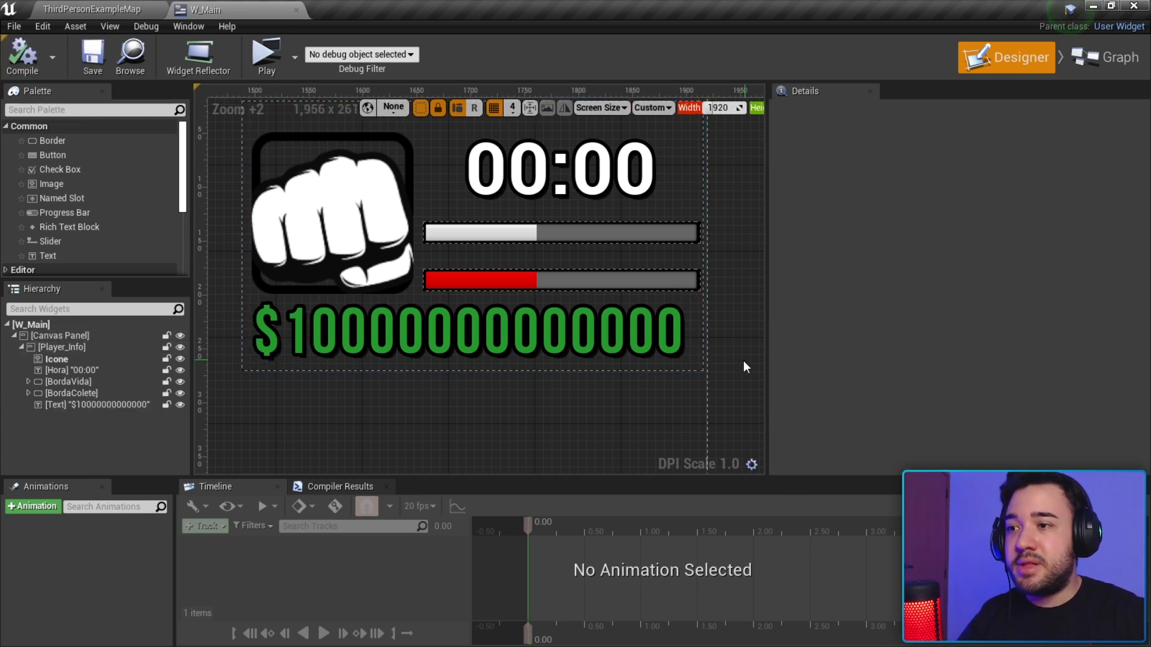
scroll(729, 254, "down", 3)
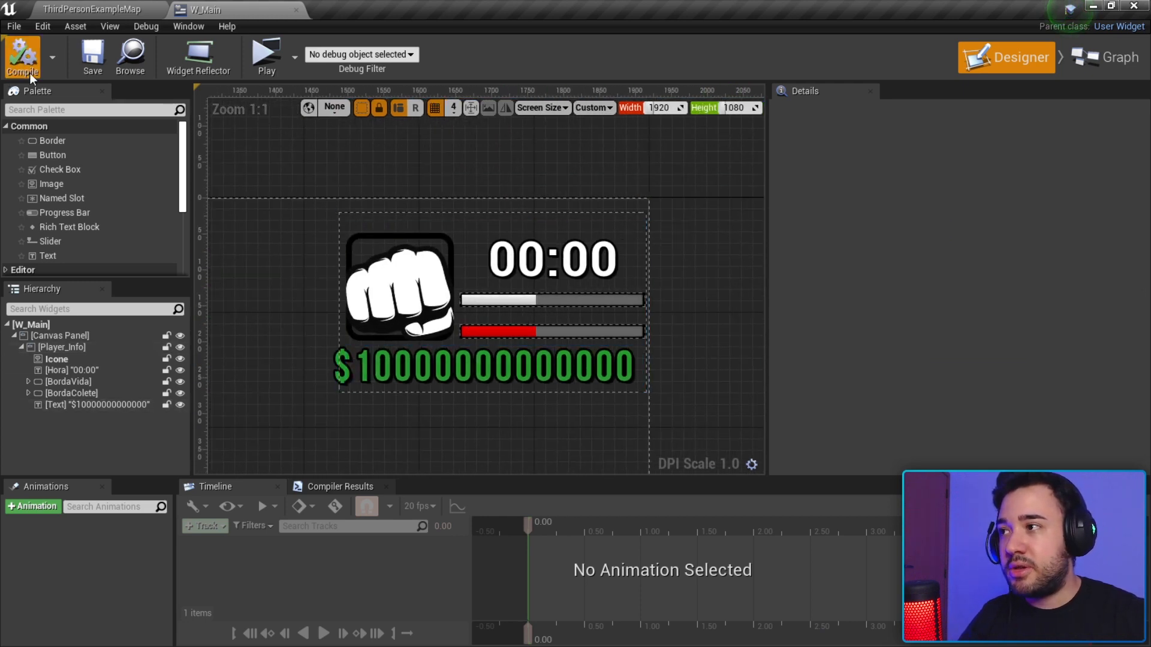
left_click(266, 55)
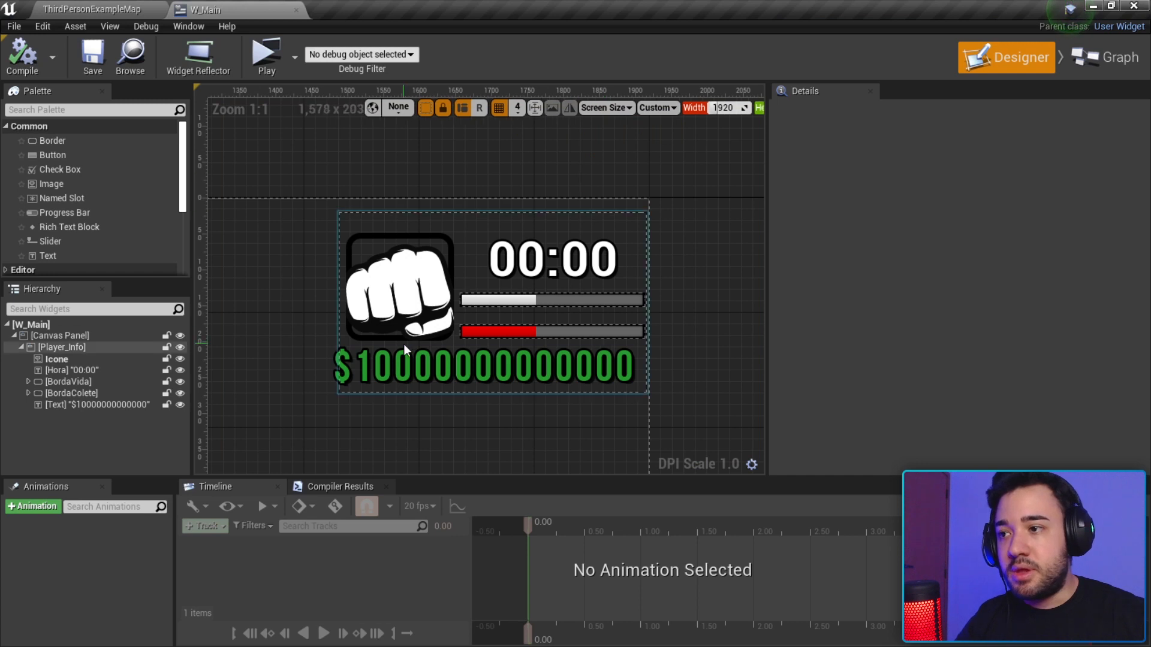
left_click(414, 360)
scroll(432, 360, "up", 2)
right_click_drag(320, 357, 300, 349)
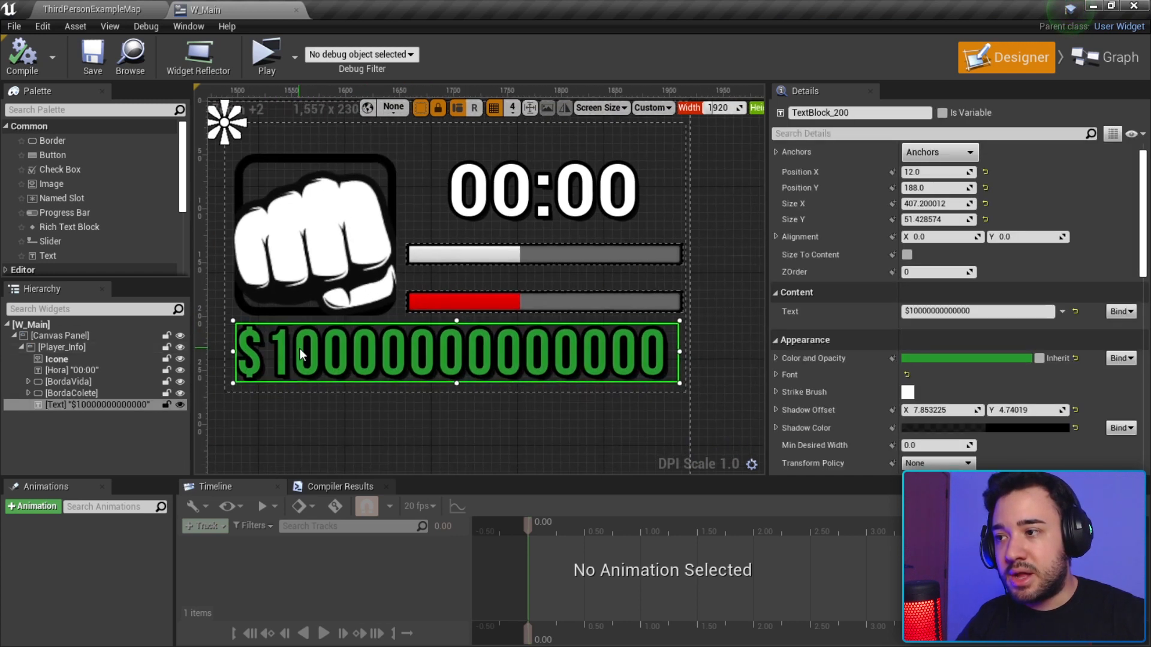
scroll(904, 345, "down", 2)
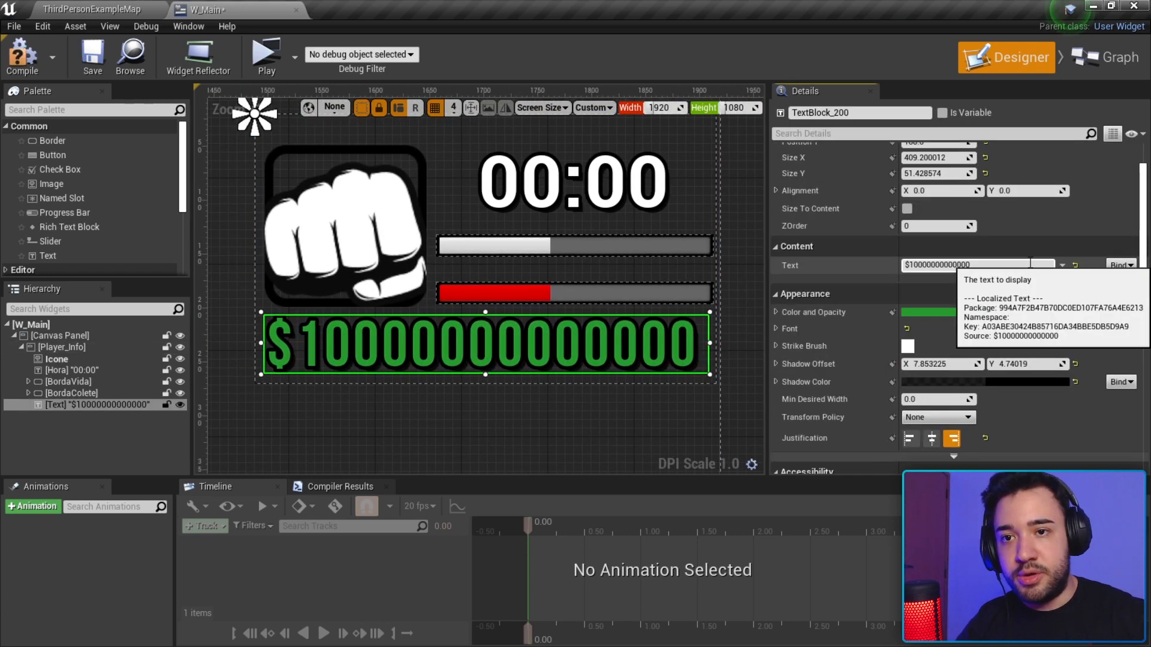
key("Return")
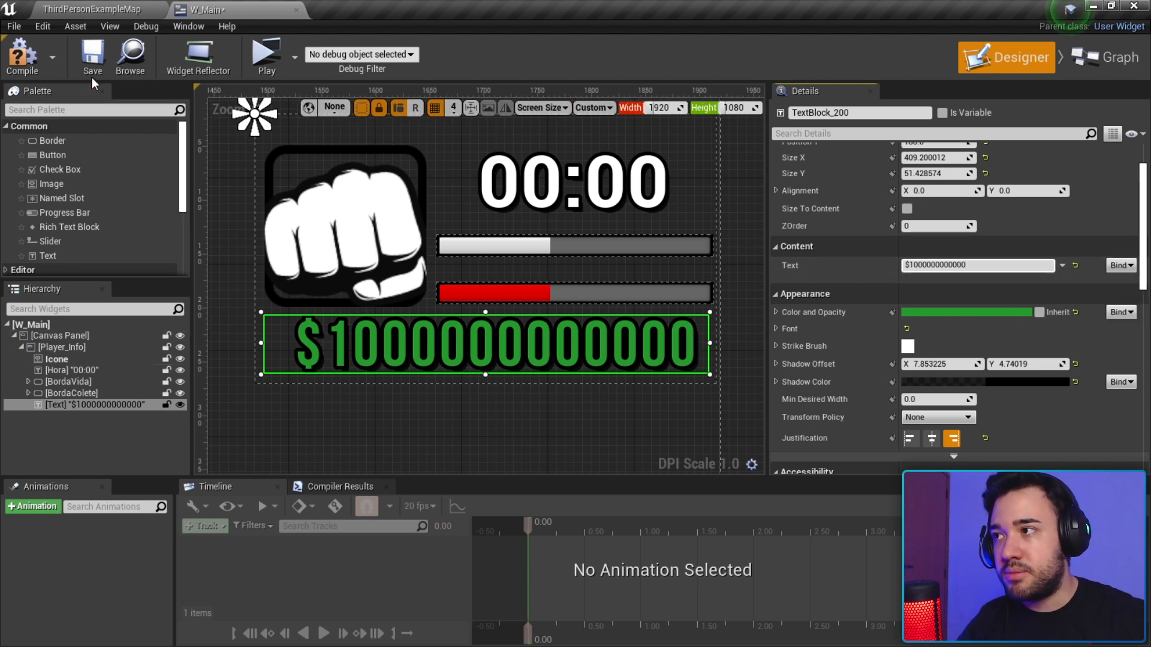
Compile the widget and run the game preview to check the shortened money text.
left_click(34, 63)
key("w")
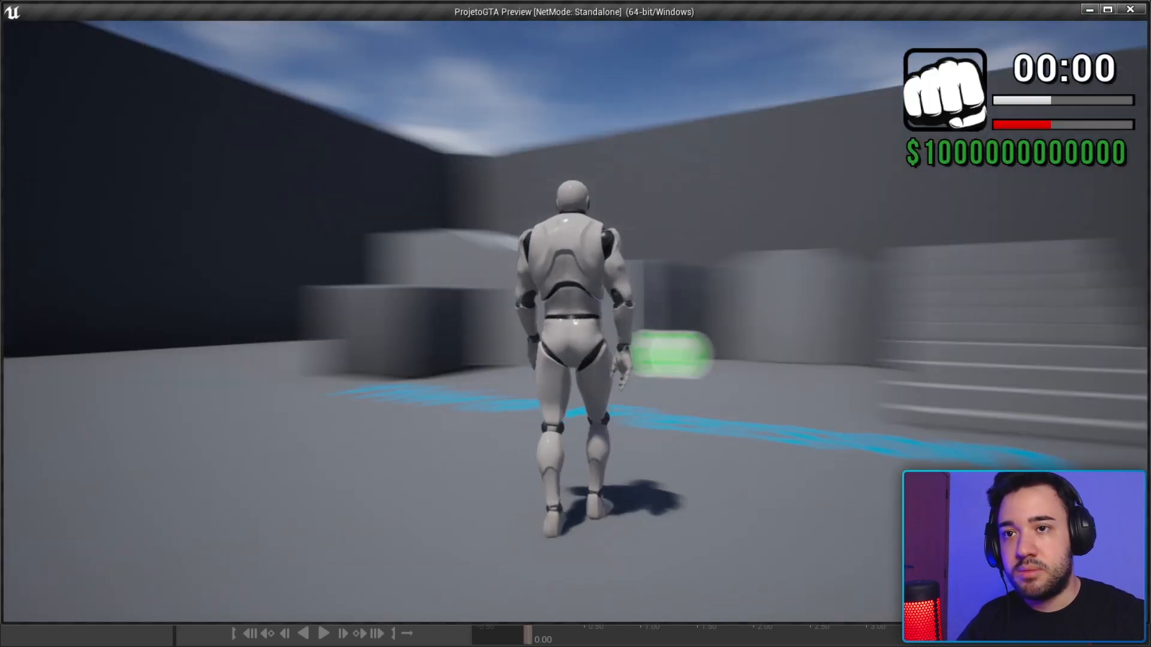
key("Escape")
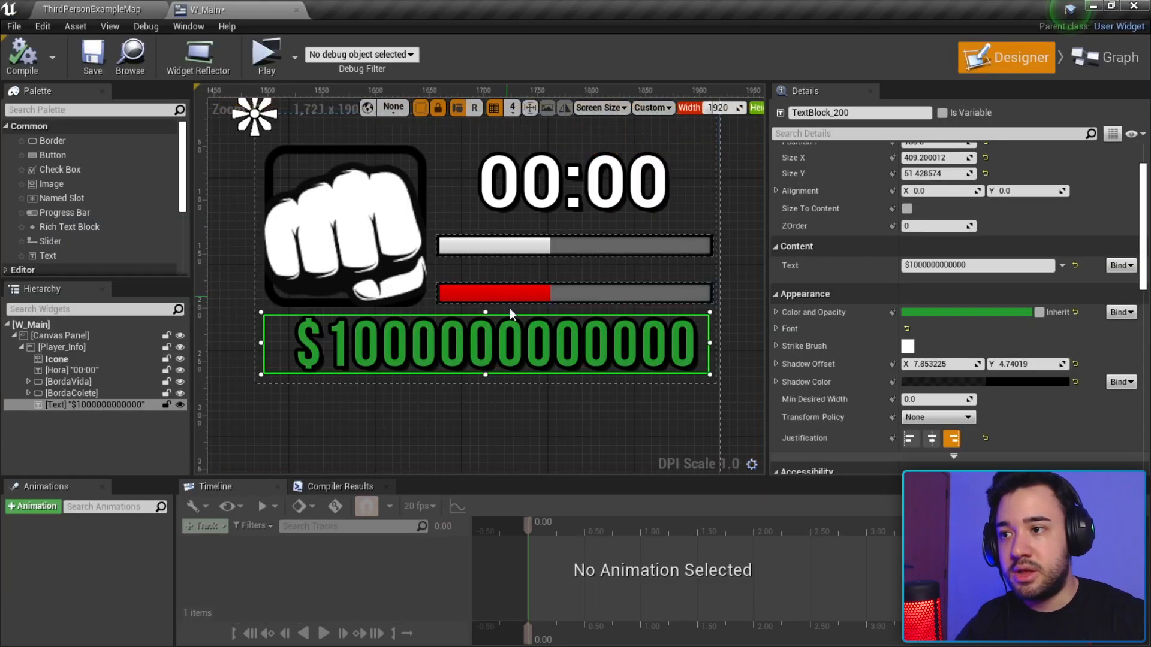
Narrow the money text box to about 391 wide from its left edge and shift it slightly right.
left_click_drag(261, 343, 281, 342)
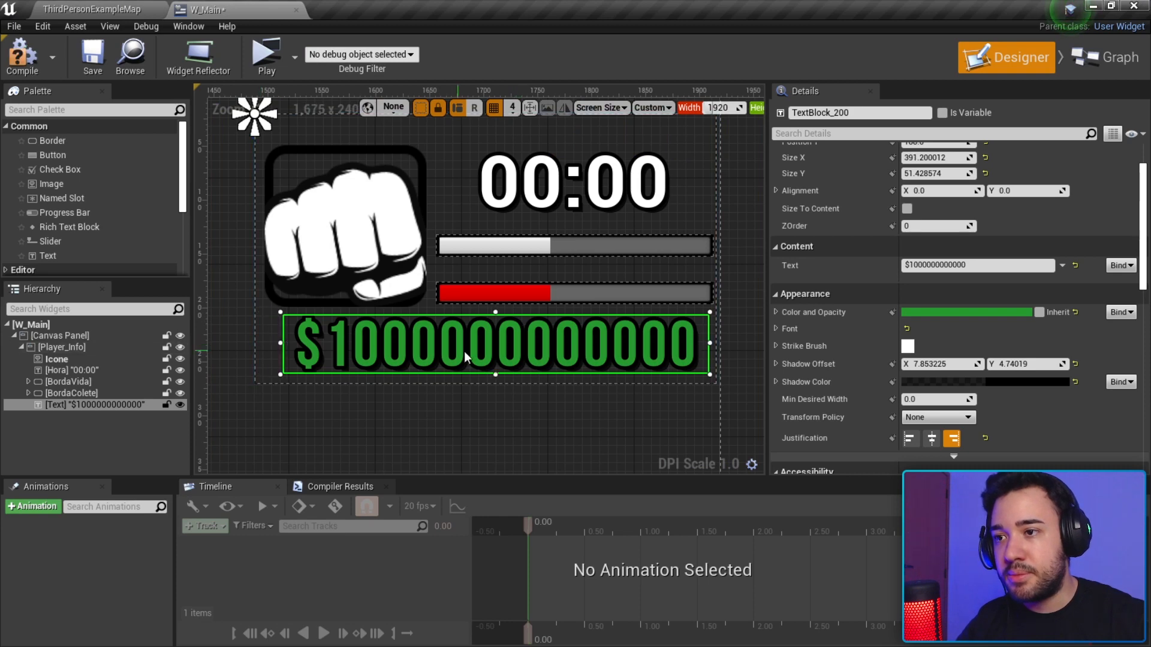
left_click_drag(526, 344, 534, 347)
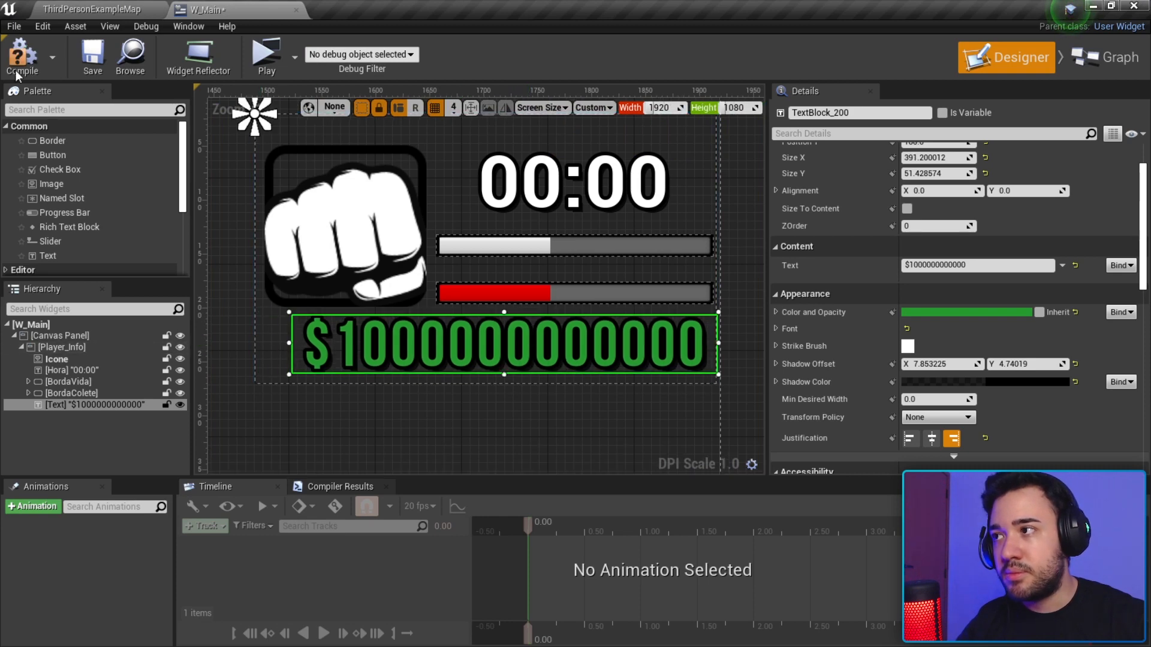
Preview the repositioned money text in the game, and nudge it slightly back to the left.
left_click(267, 57)
key("w")
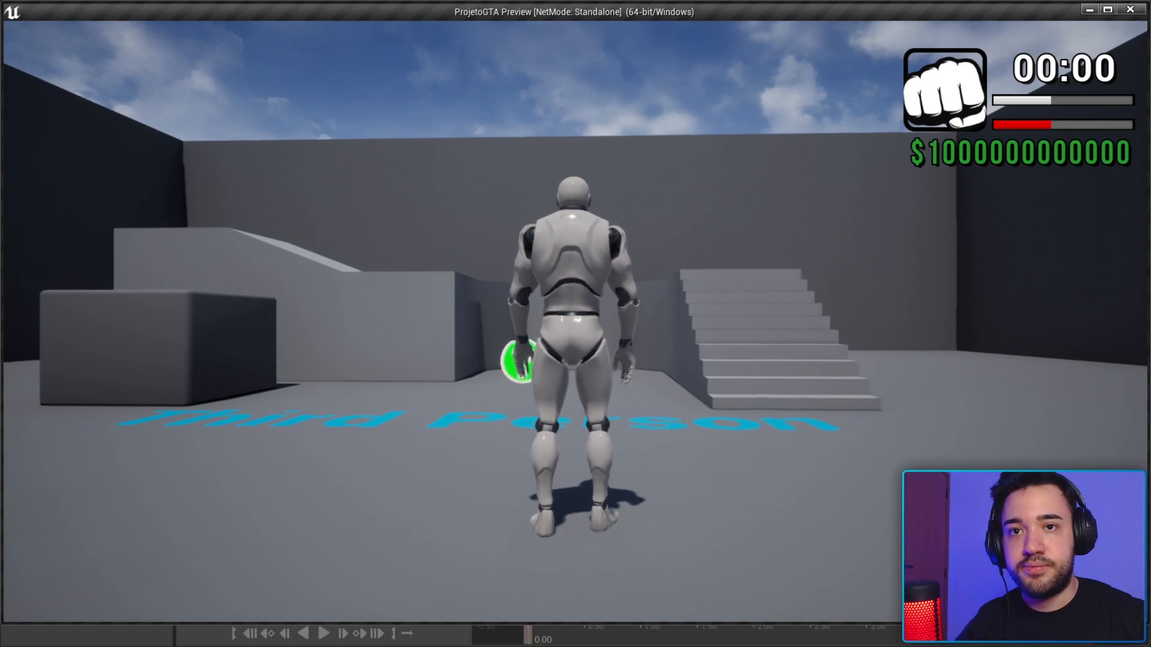
key("Escape")
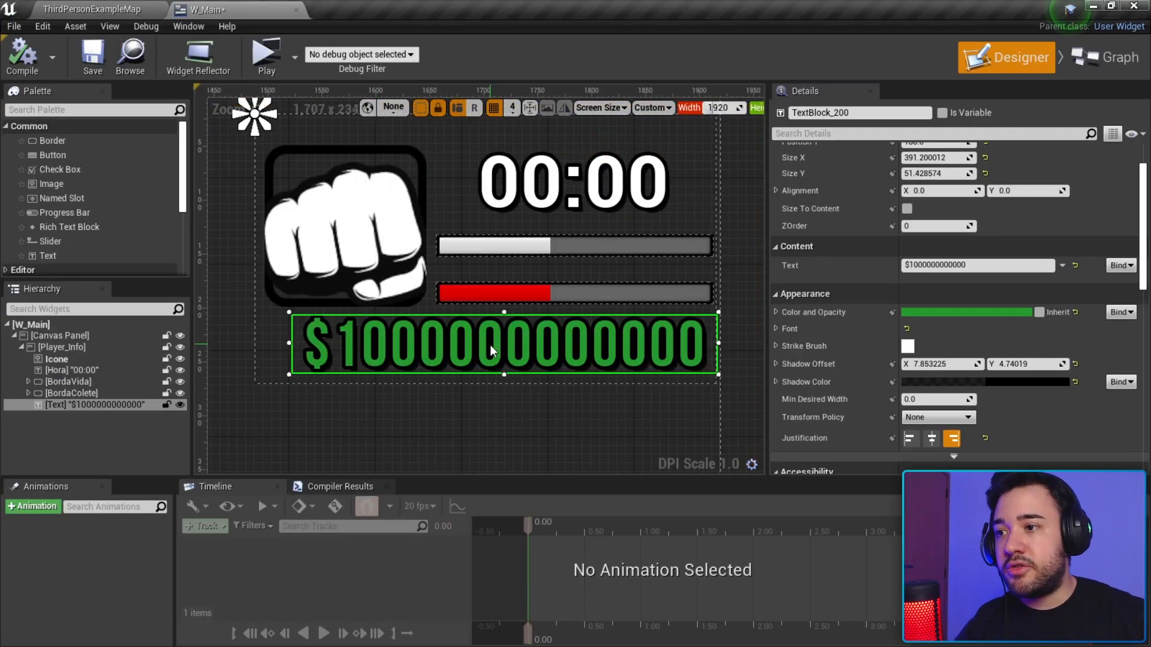
left_click_drag(488, 346, 487, 346)
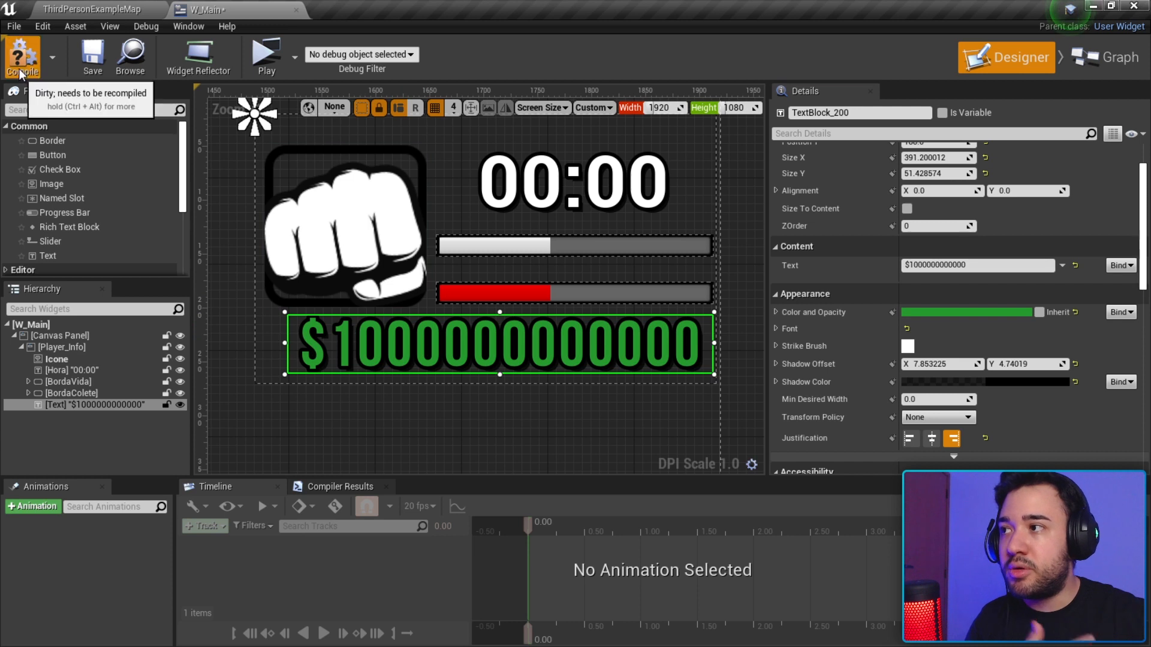
Save the widget and replace the money text block's content with the placeholder Text.
left_click(103, 63)
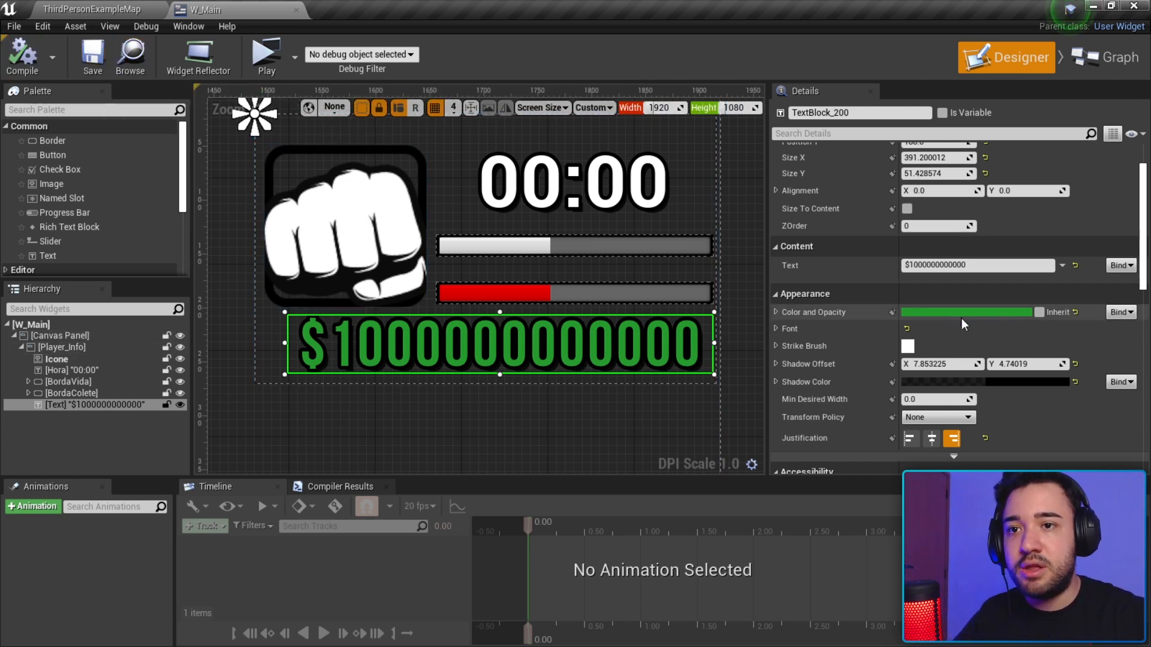
left_click(993, 265)
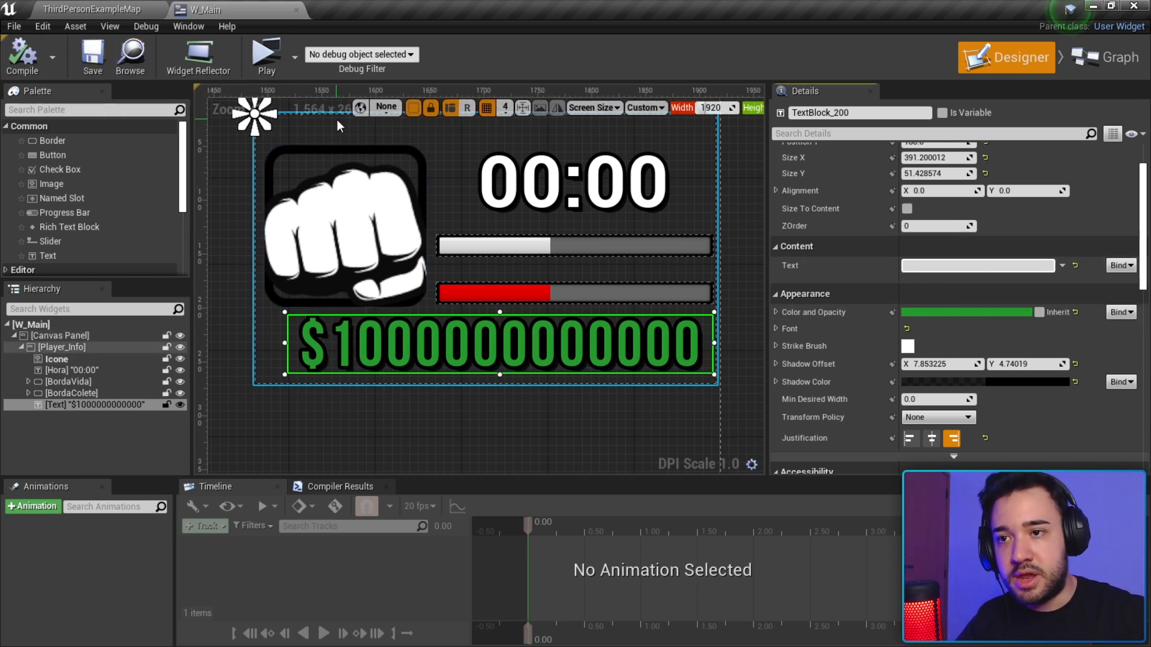
key("Return")
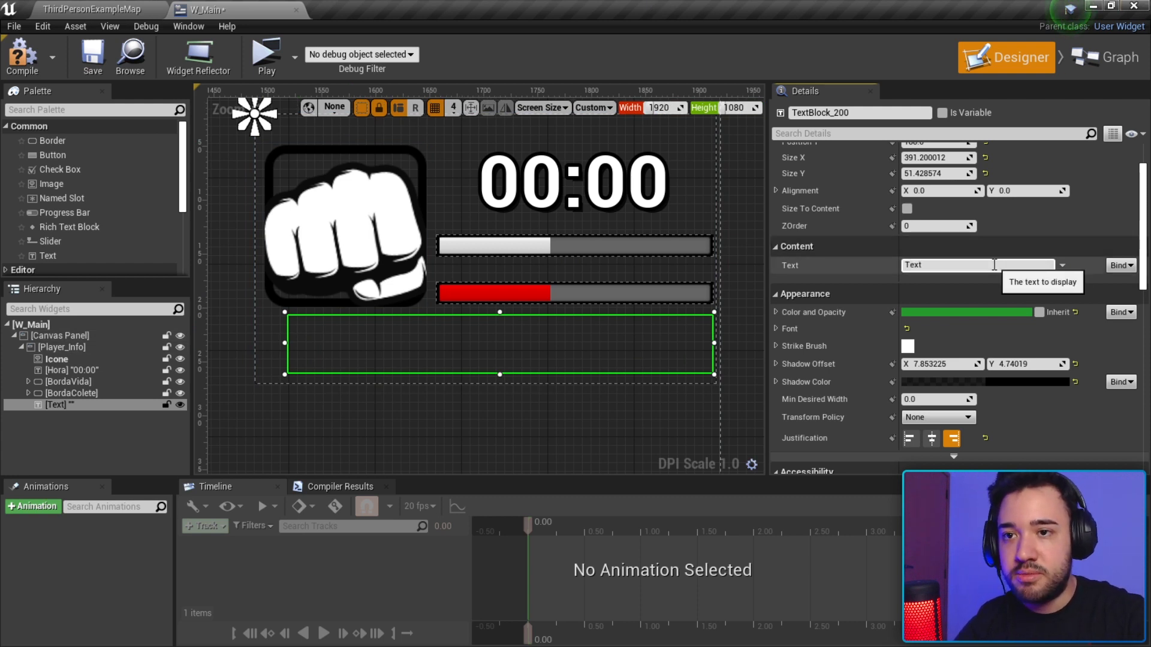
key("Return")
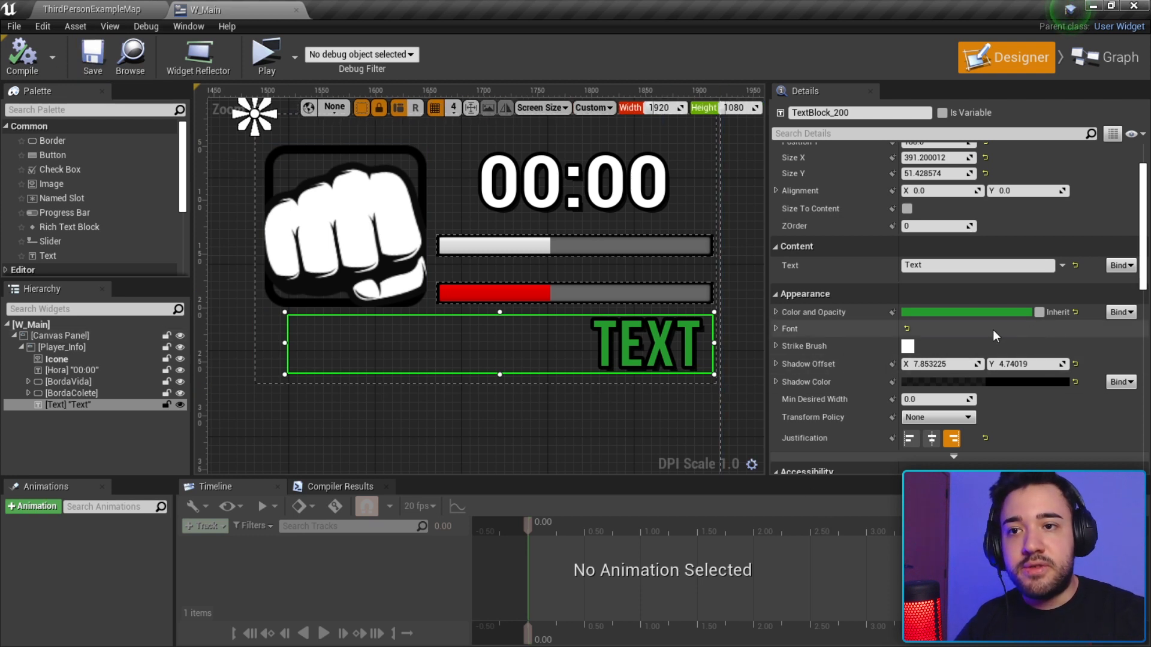
Create a binding function for the money text's content and move its Return Node far away from the entry node.
left_click(1126, 269)
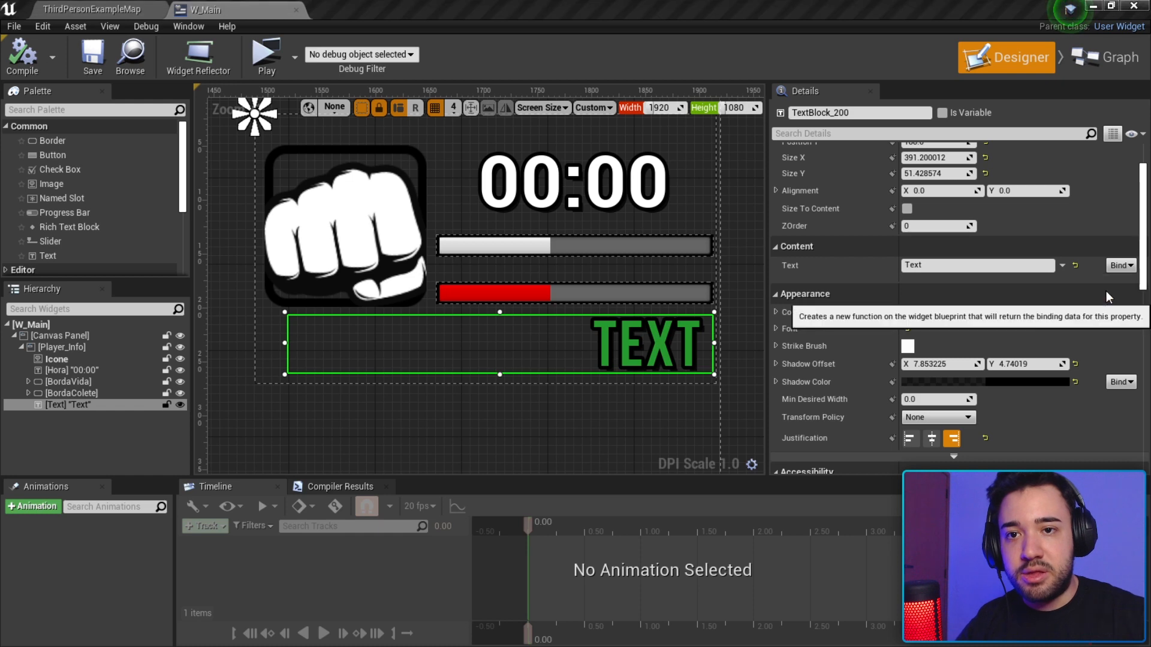
left_click(1106, 290)
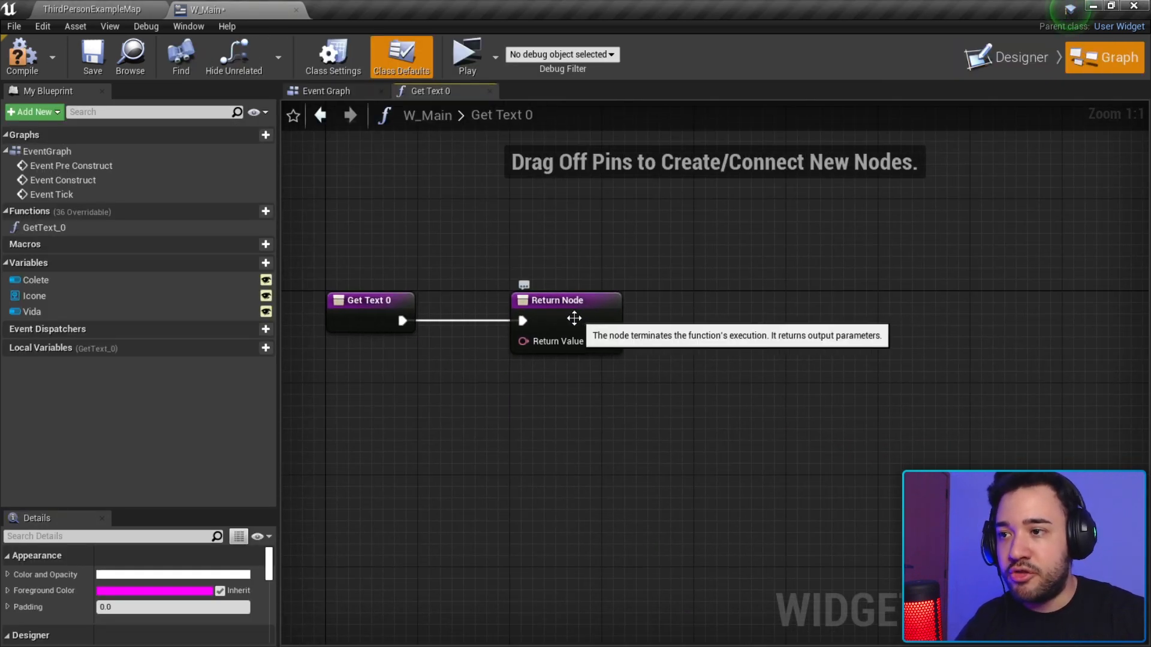
left_click_drag(582, 318, 1028, 301)
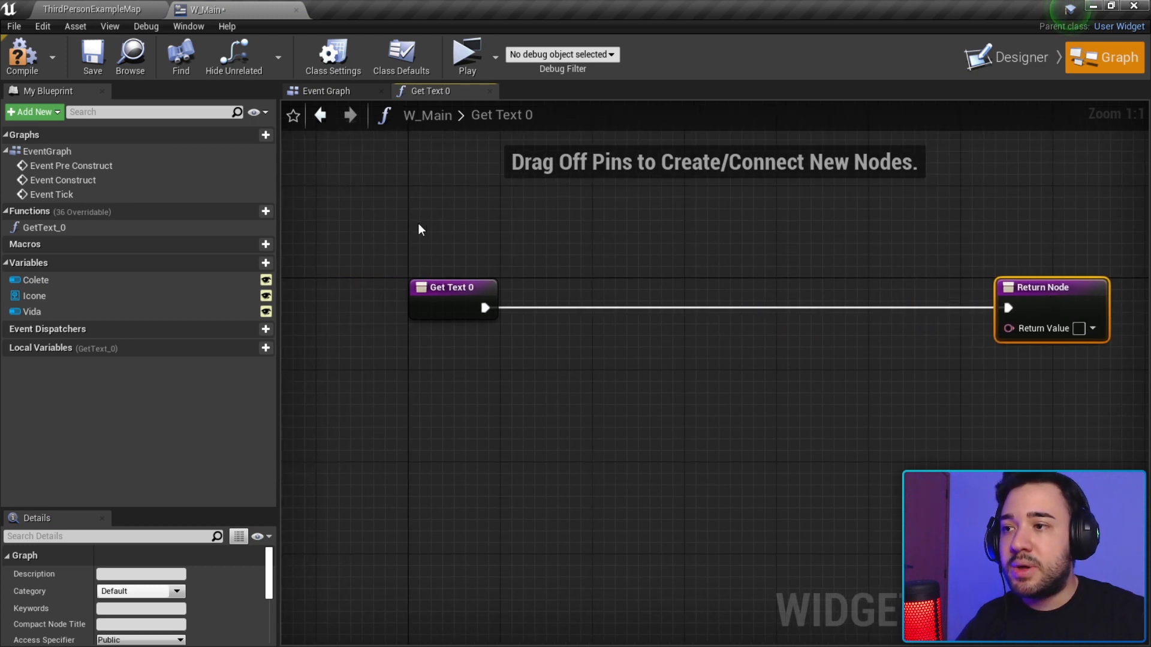
Check the money text's binding in the designer and rename its GetText_0 function as Money.
left_click(989, 60)
scroll(647, 219, "up", 5)
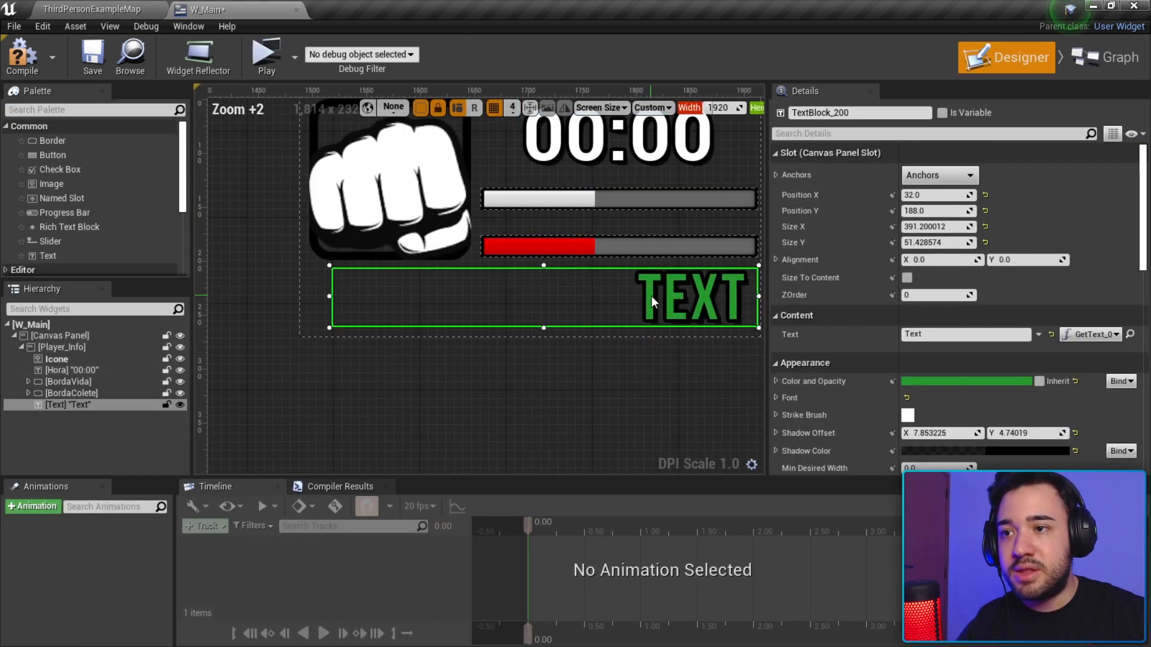
left_click(1091, 335)
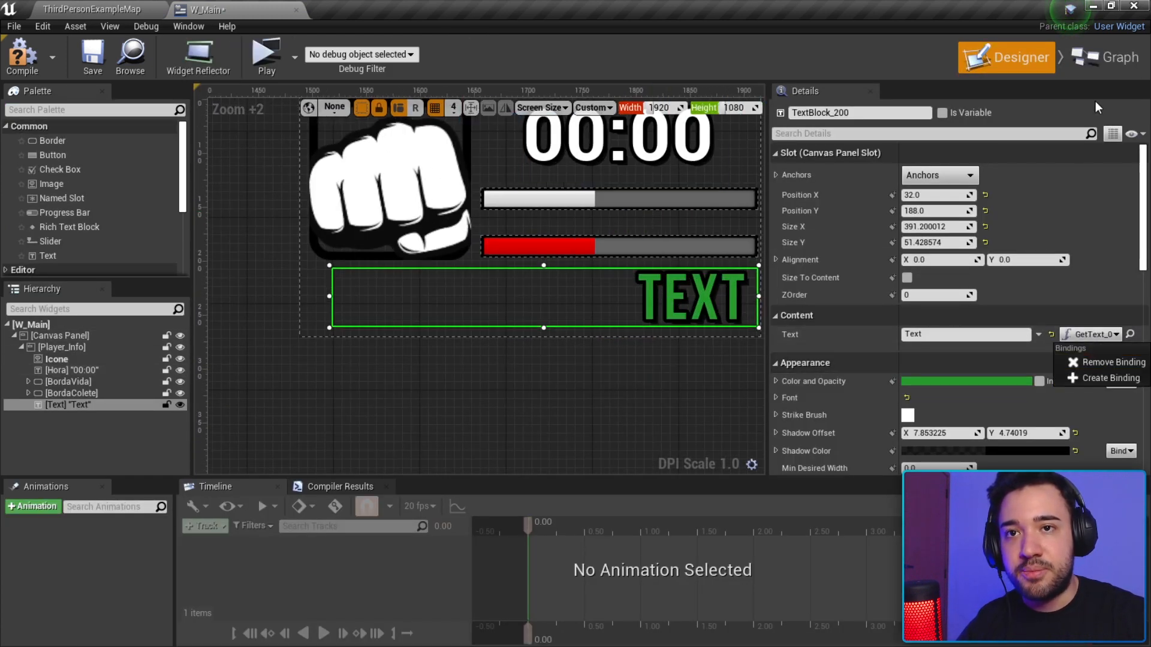
left_click(1103, 60)
left_click(36, 228)
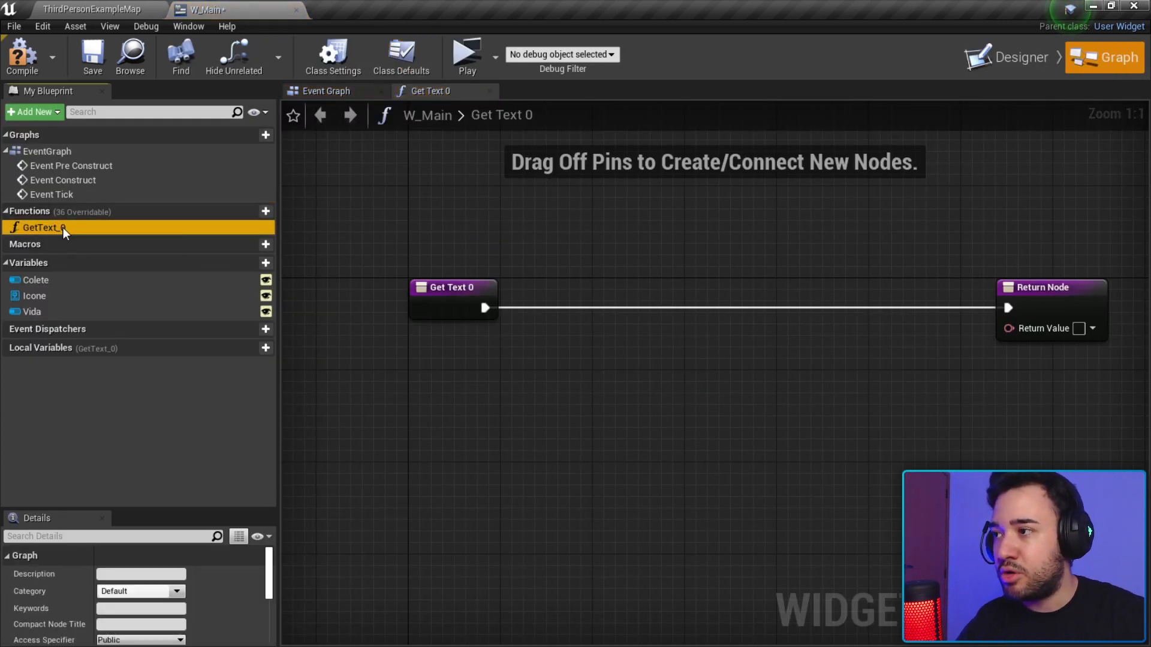
left_click(60, 227)
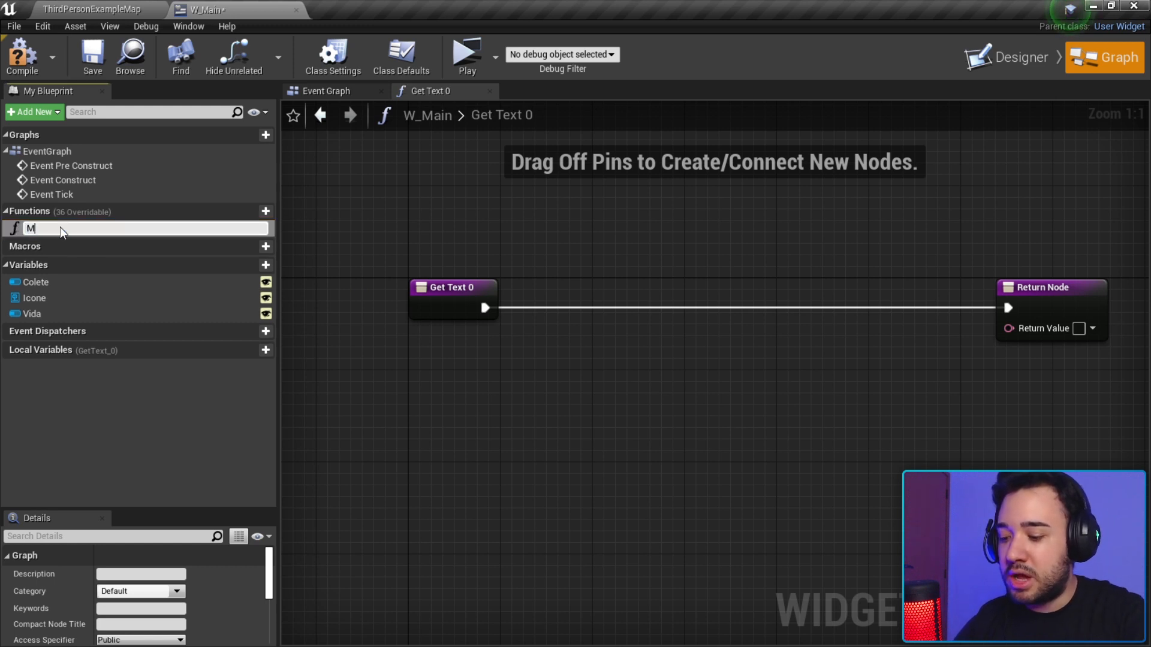
key("Return")
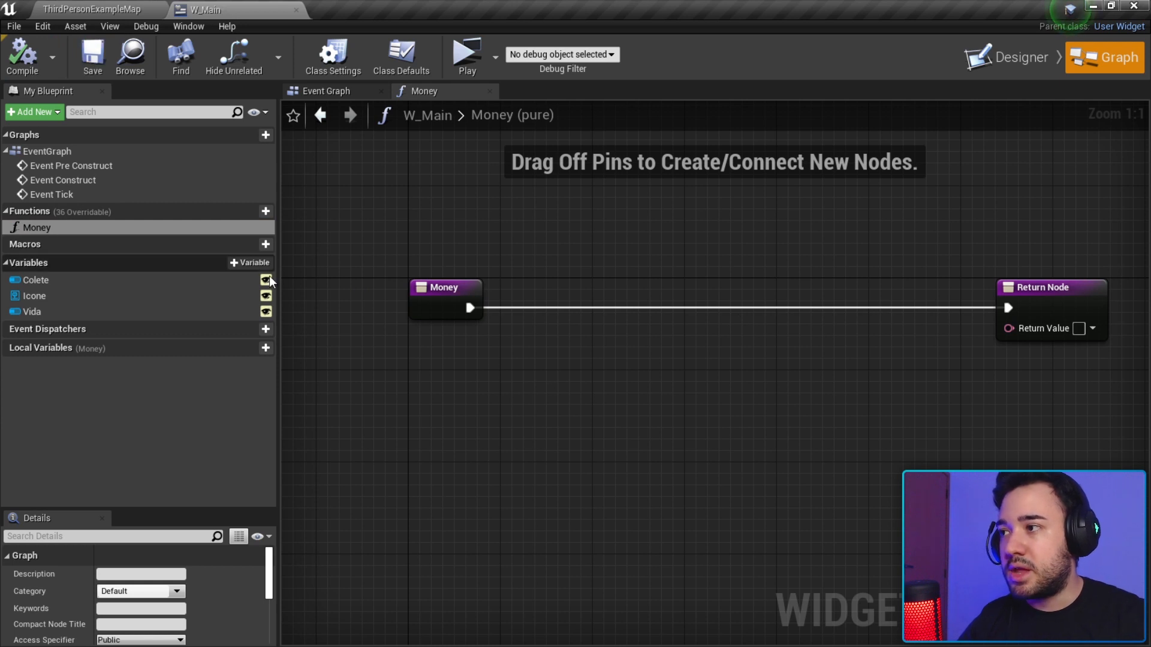
Move the Return Node closer to the Money entry node.
right_click_drag(818, 339, 678, 315)
left_click(873, 303)
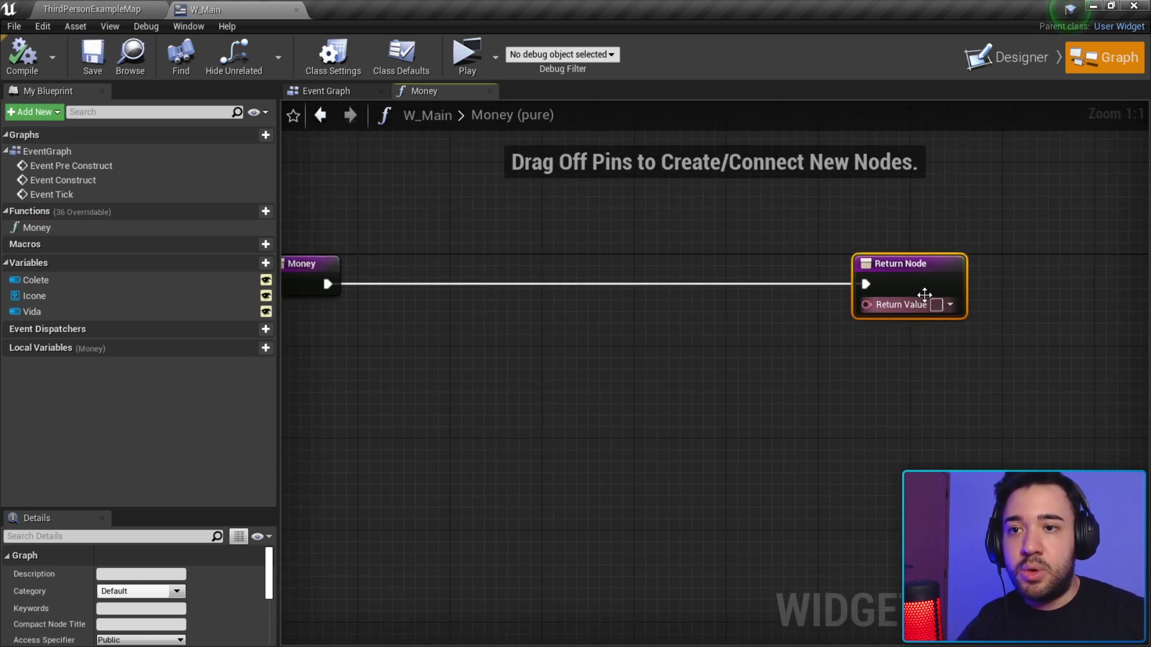
left_click_drag(874, 303, 760, 302)
right_click_drag(598, 254, 711, 277)
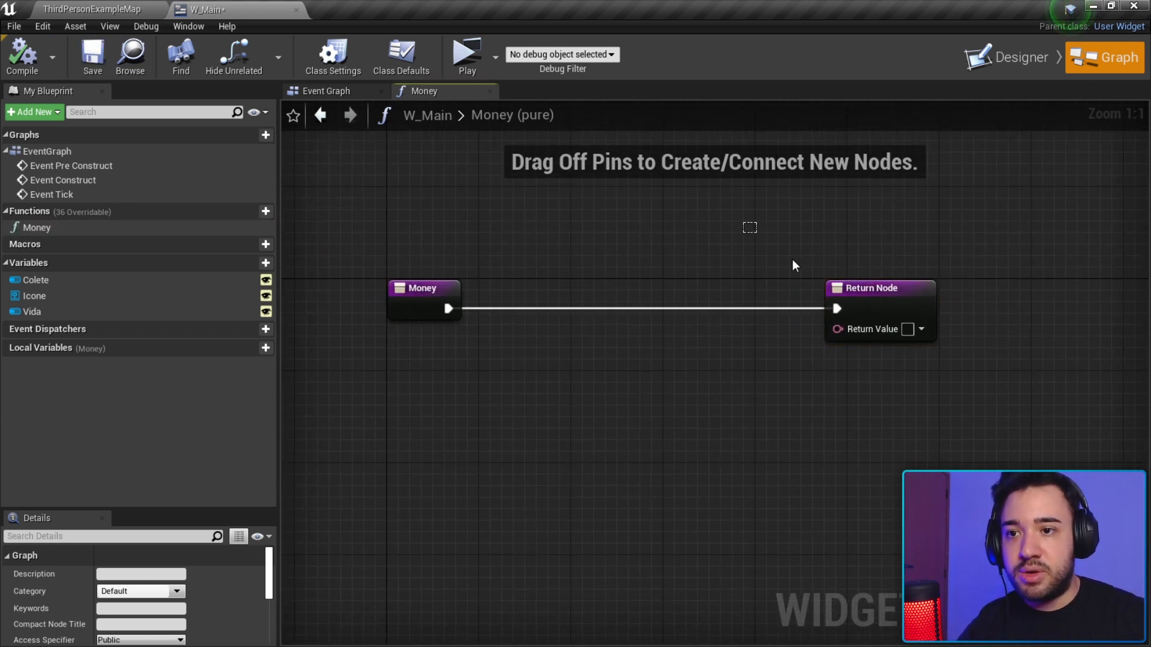
left_click_drag(838, 329, 823, 382)
left_click(759, 376)
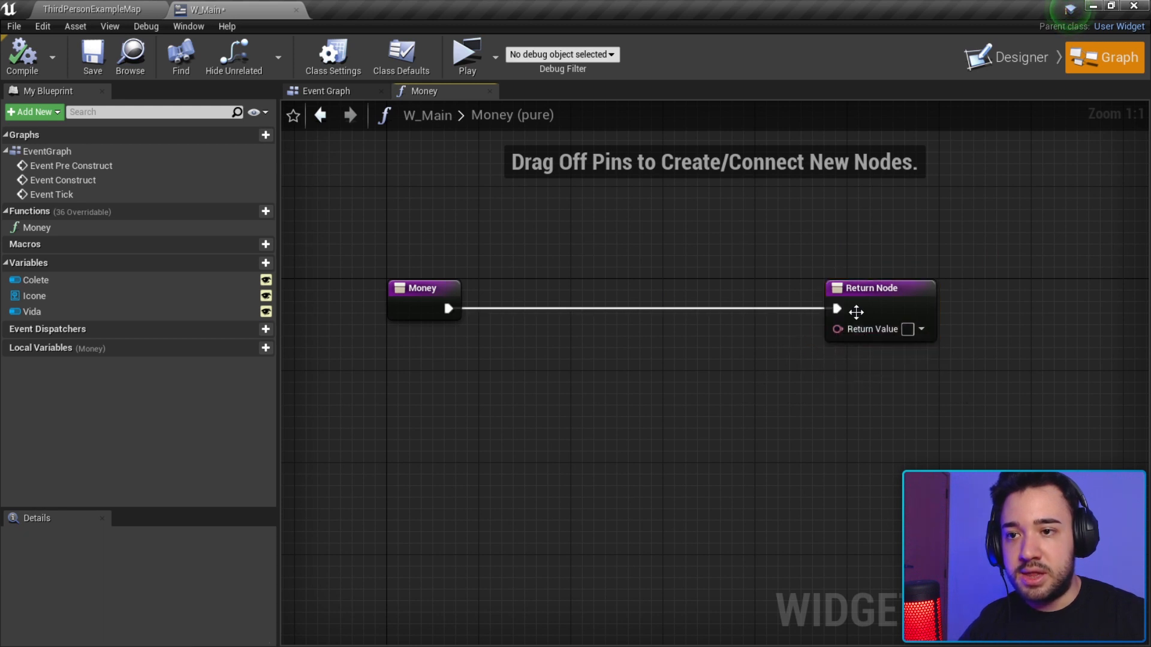
left_click_drag(835, 330, 819, 380)
left_click(722, 353)
Shift the Return Node slightly farther from the Money entry node to leave room between them.
left_click_drag(891, 297, 939, 302)
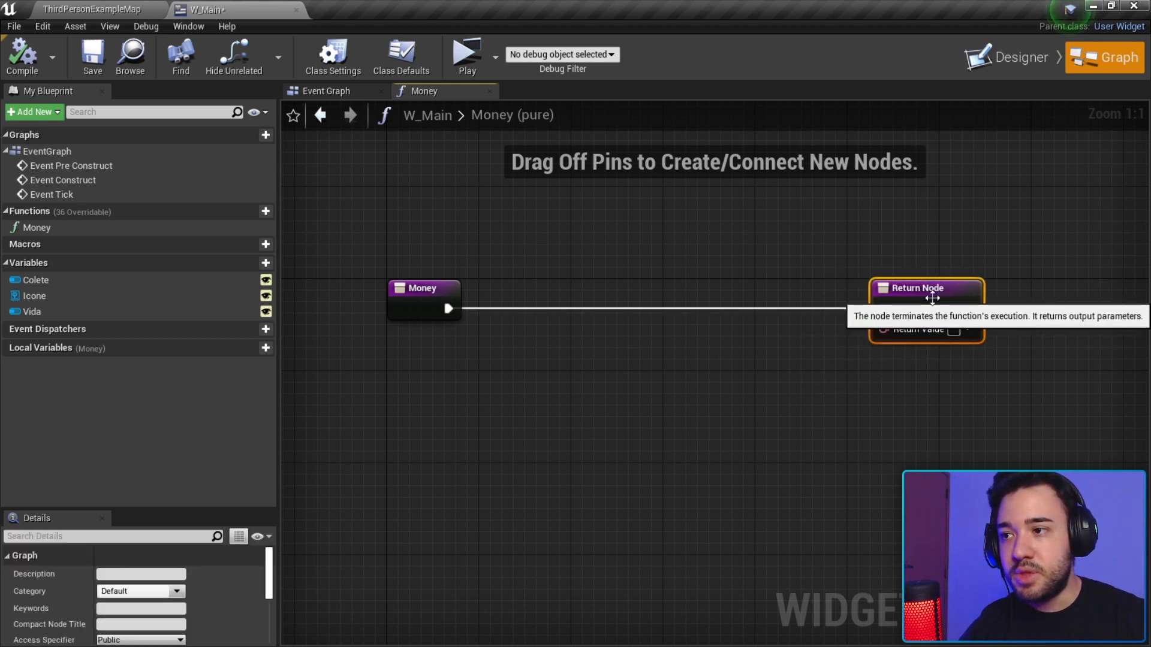
left_click_drag(354, 217, 497, 356)
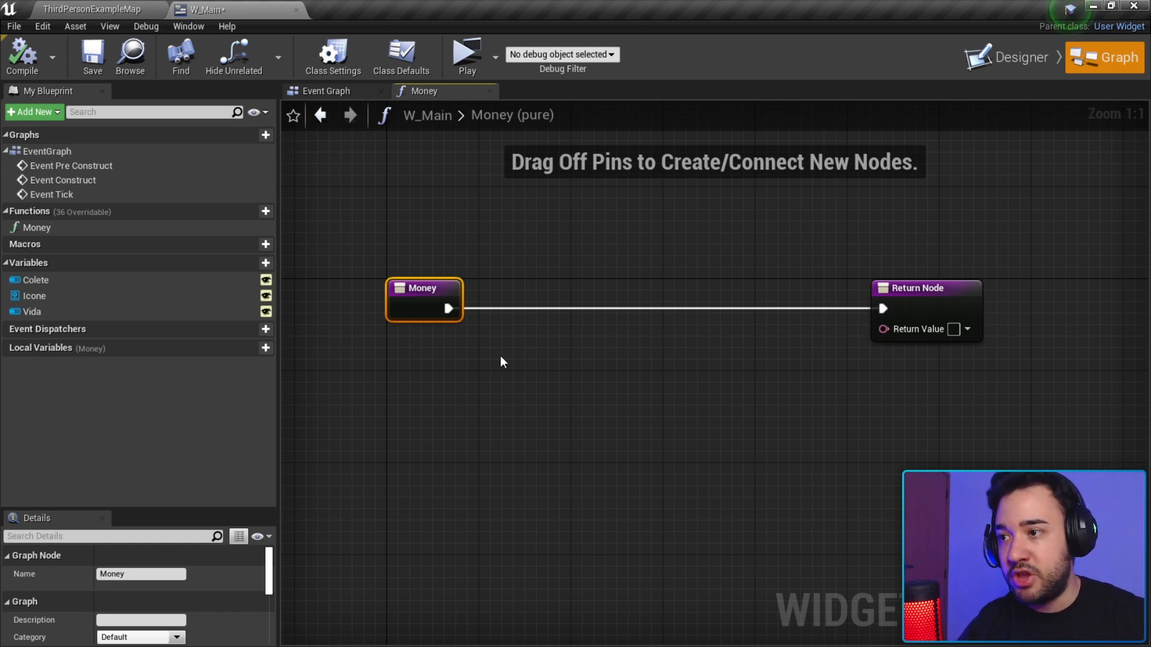
left_click(715, 357)
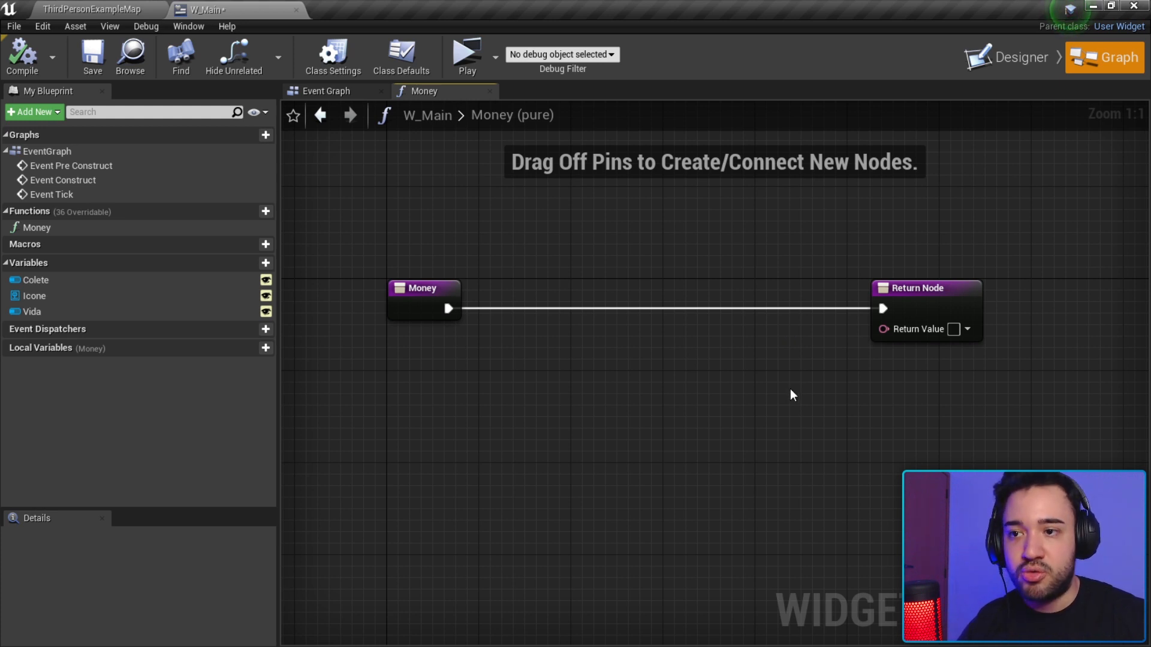
Add a string Append node to the Money function and place it just below the execution wire.
right_click(639, 355)
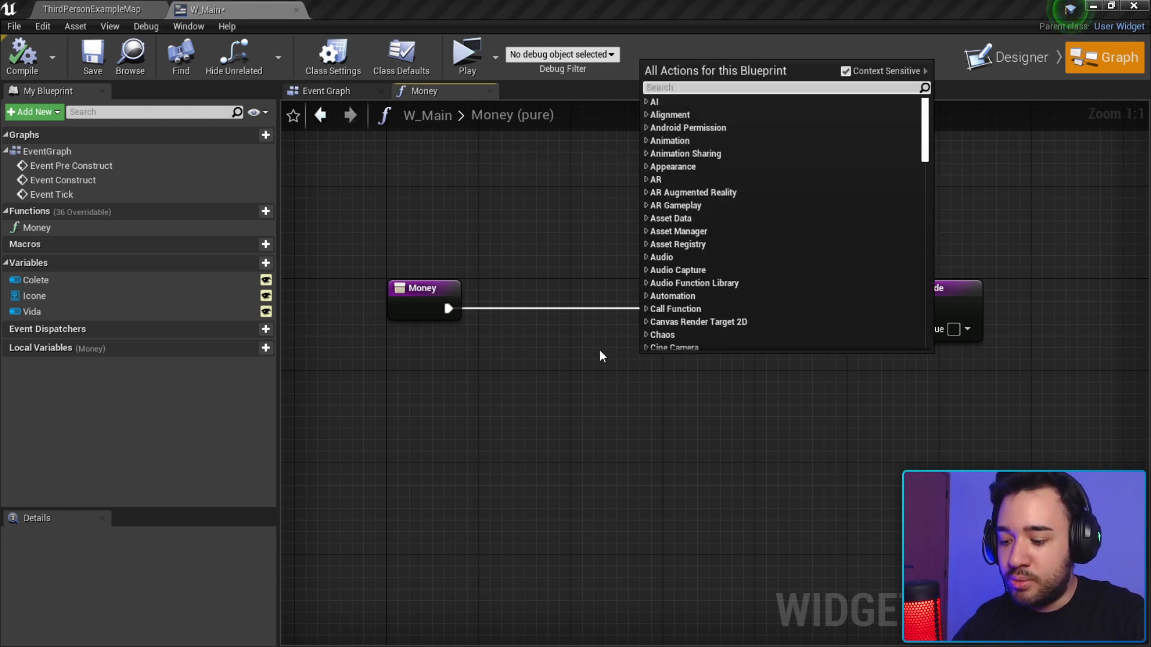
type("string")
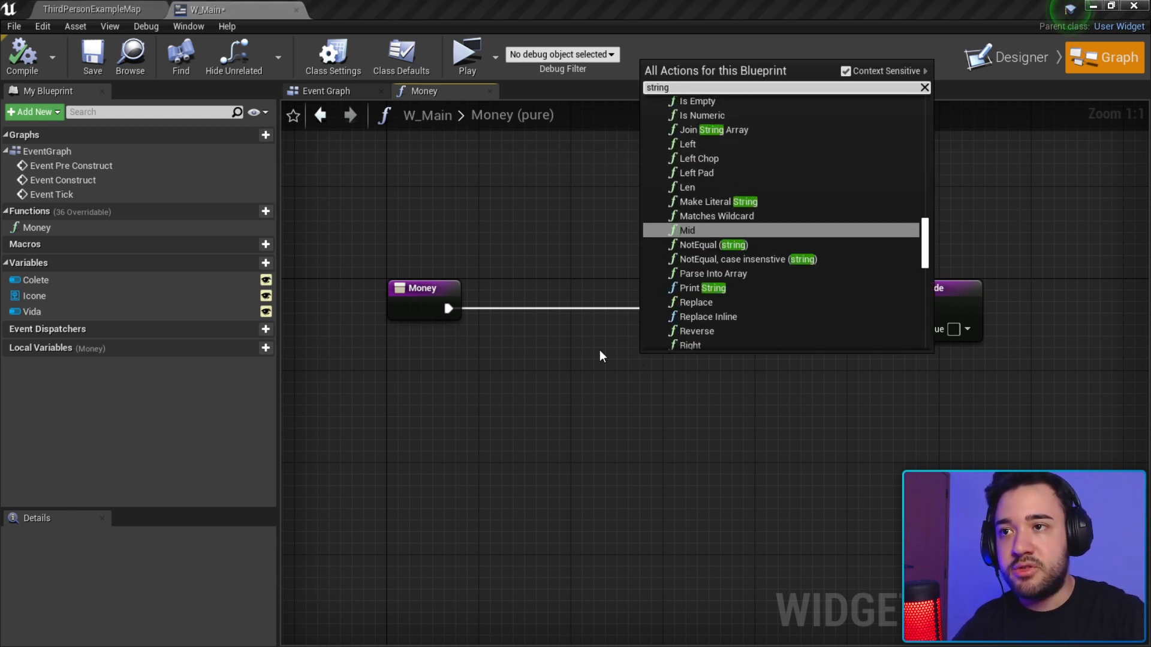
scroll(688, 262, "up", 4)
scroll(688, 262, "up", 3)
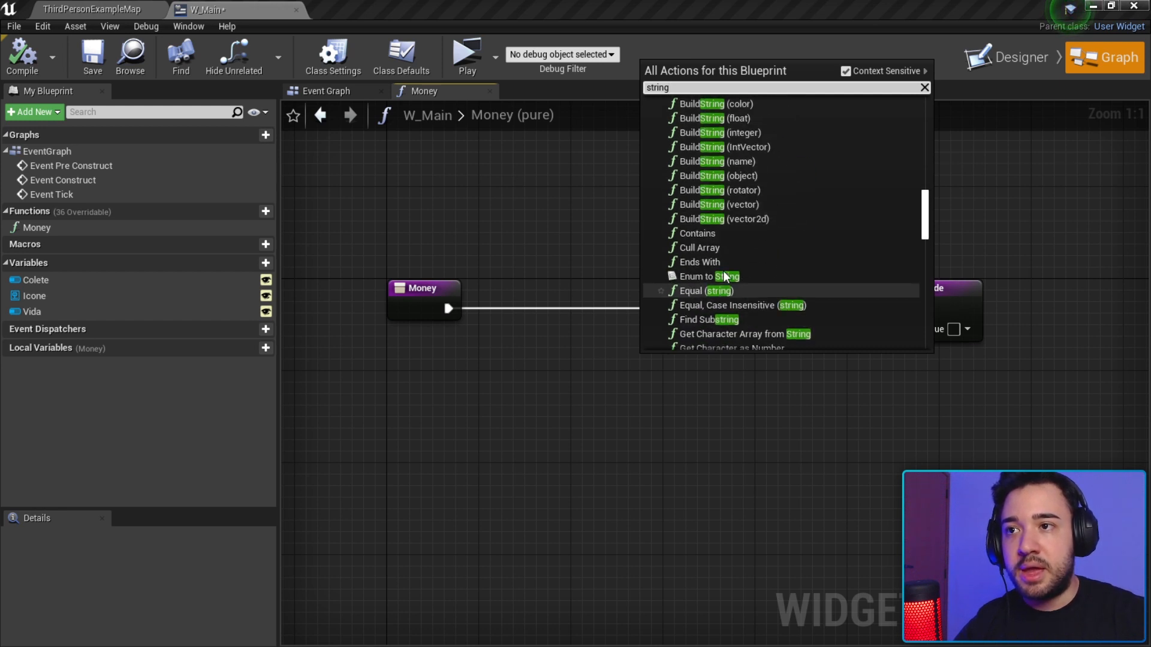
scroll(745, 293, "up", 2)
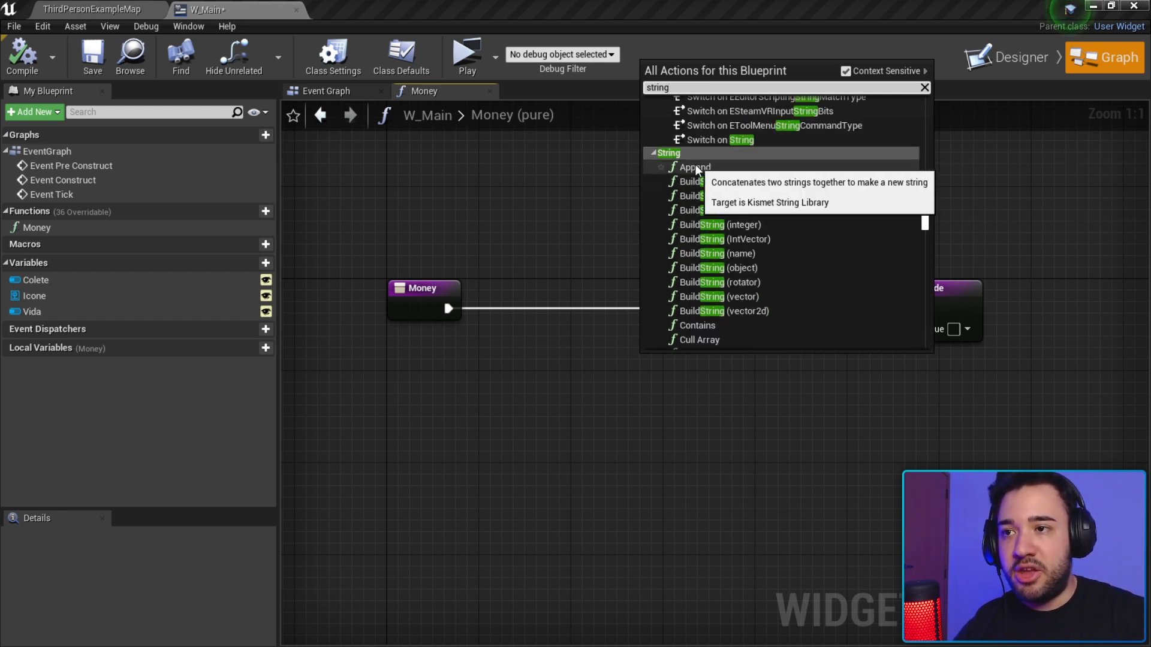
left_click(694, 167)
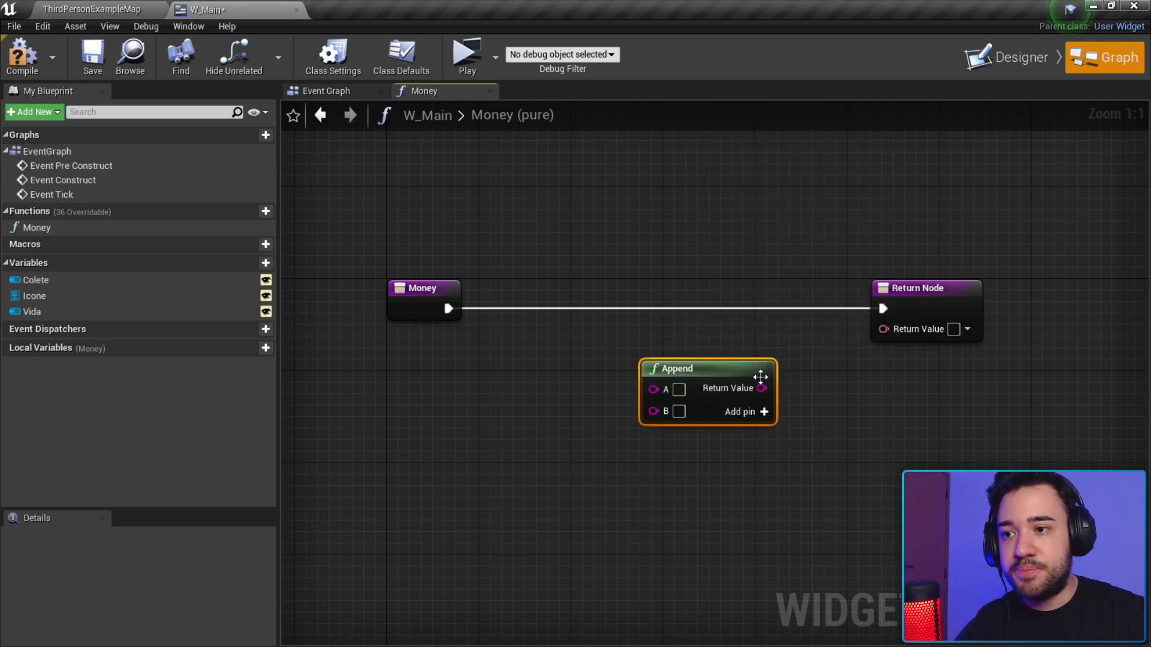
left_click_drag(708, 375, 722, 353)
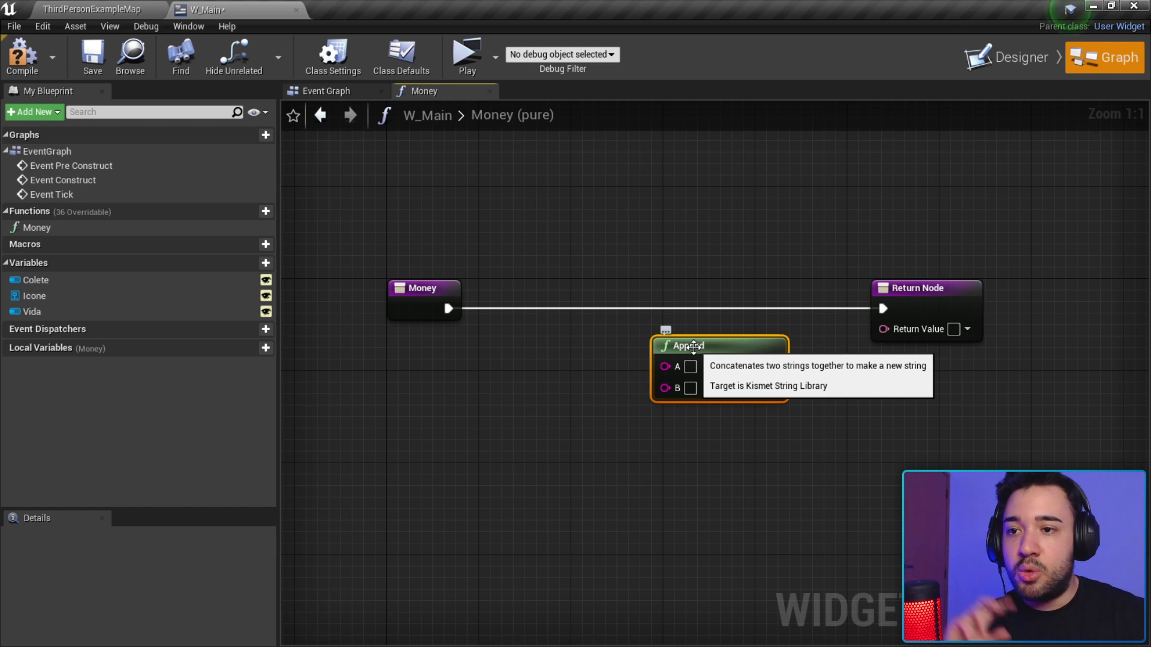
left_click_drag(665, 367, 574, 429)
left_click(629, 395)
left_click(529, 418)
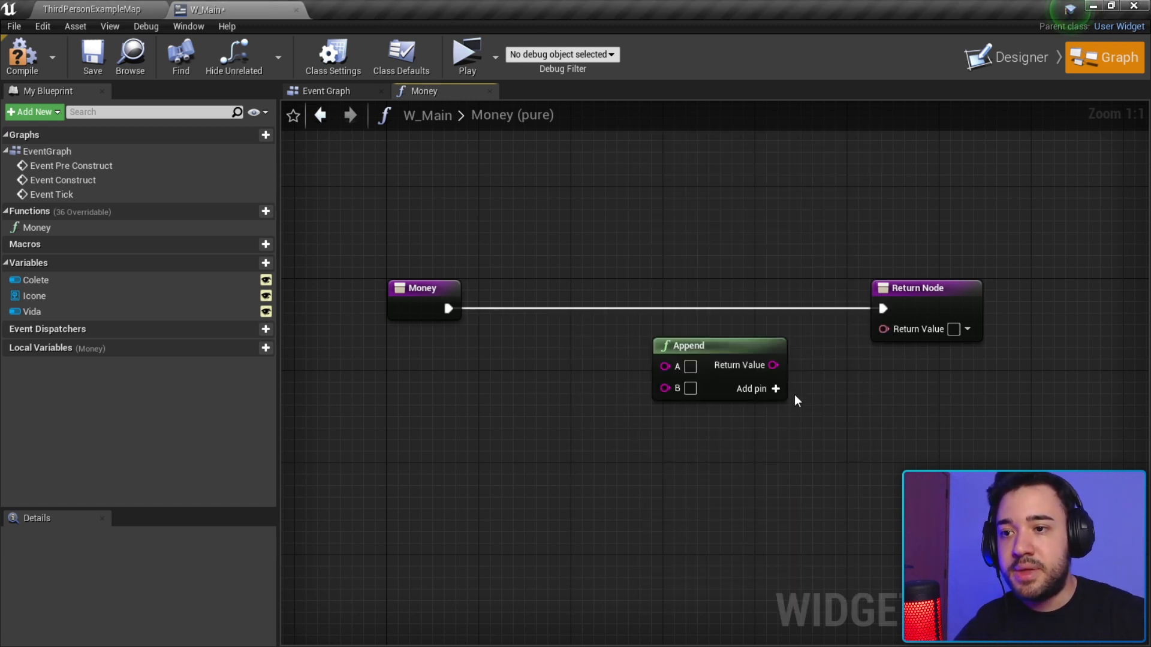
Connect Append's output to the Return Node's Return Value through a ToText (string) conversion and space the nodes apart.
left_click_drag(773, 365, 894, 330)
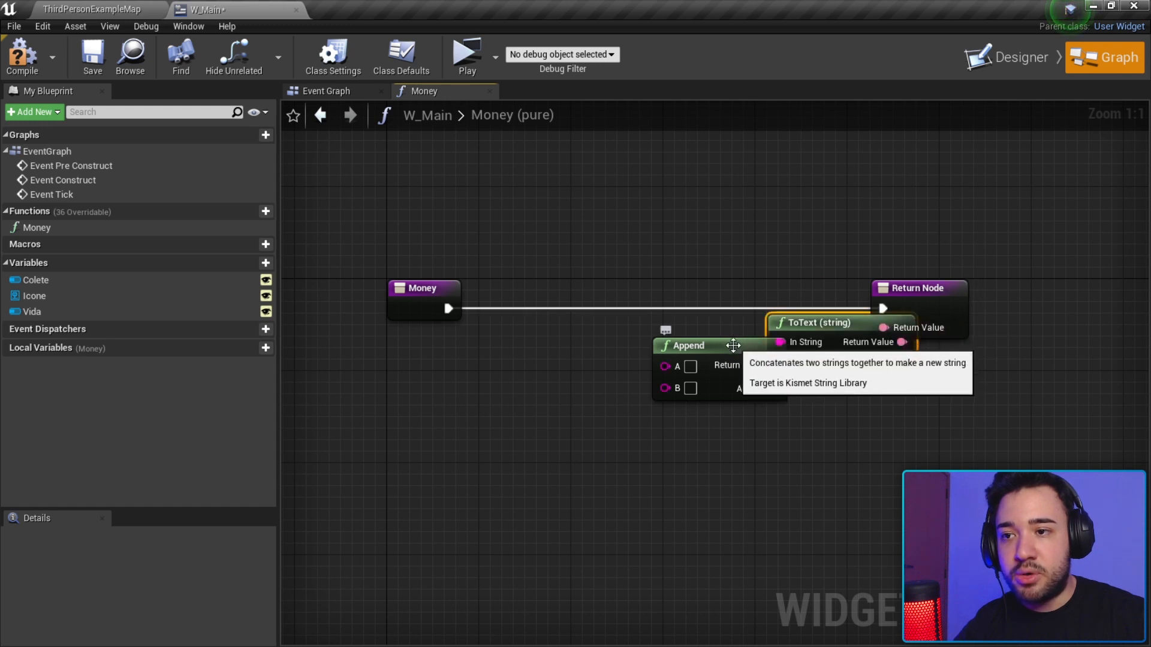
left_click_drag(733, 346, 571, 358)
left_click_drag(815, 323, 733, 334)
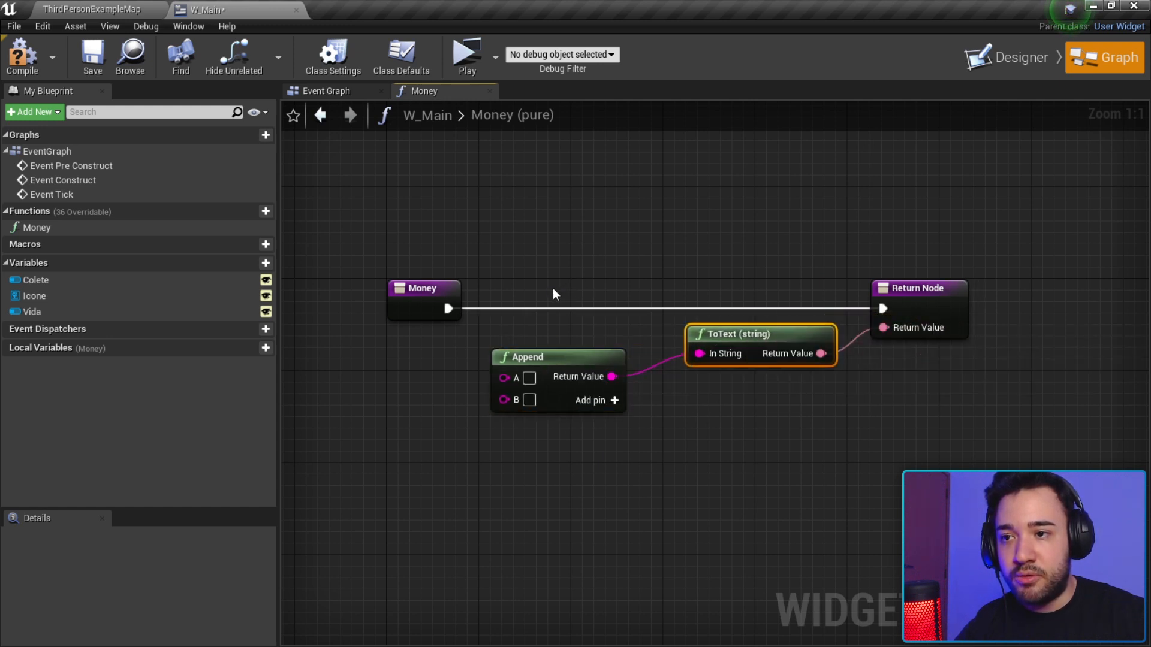
mouse_move(613, 377)
left_mouse_down()
mouse_move(711, 383)
mouse_move(626, 370)
left_mouse_up()
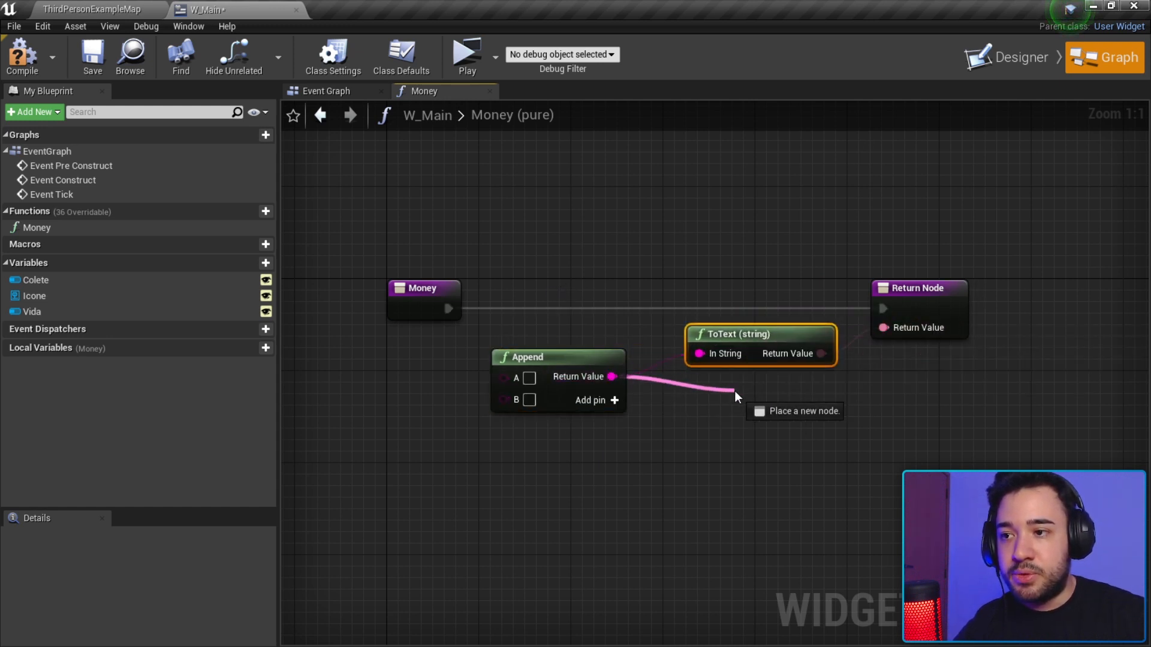
left_click_drag(734, 391, 735, 390)
left_click_drag(612, 377, 821, 389)
left_click(821, 390)
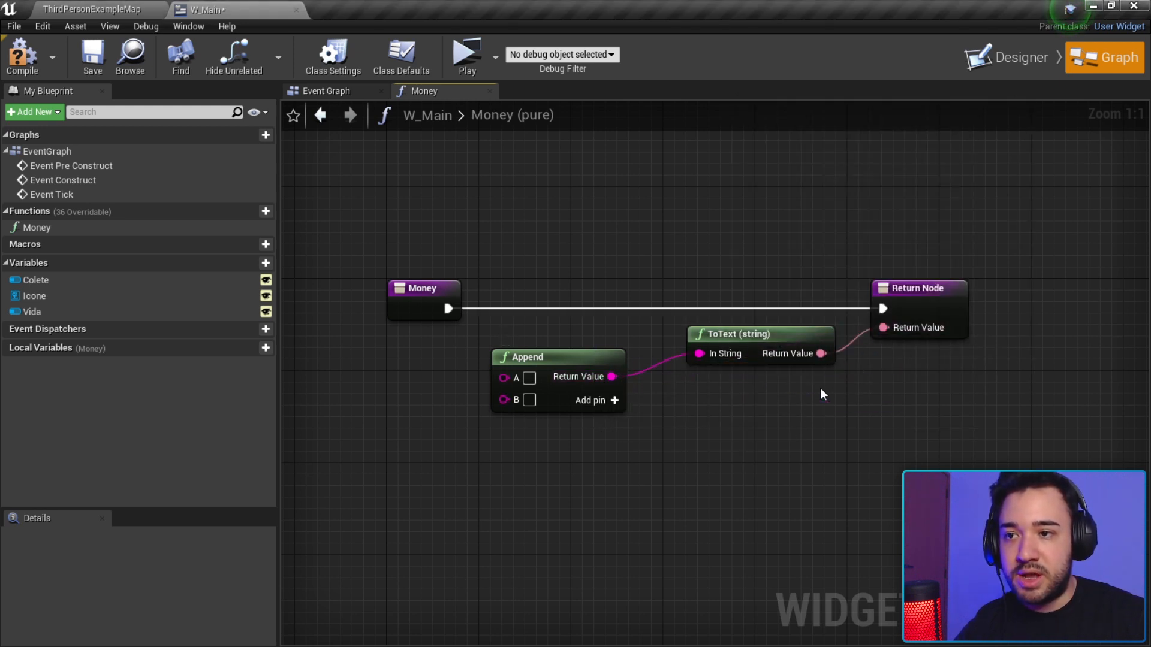
Align the Append and ToText nodes in a straight row just below the execution wire, closer to the Return Node.
left_click_drag(659, 273, 787, 386)
mouse_move(738, 336)
left_mouse_down()
mouse_move(735, 358)
mouse_move(725, 355)
left_mouse_up()
left_click_drag(474, 325, 488, 337)
left_click_drag(587, 406, 590, 408)
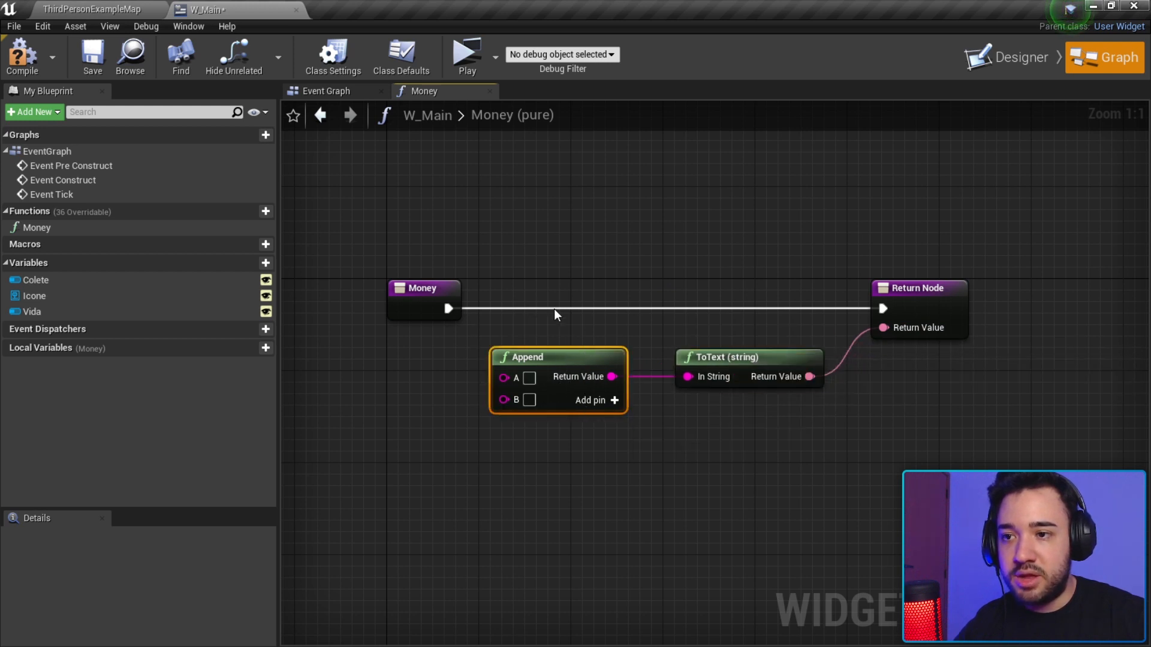
left_click_drag(537, 323, 775, 338)
left_click(553, 242)
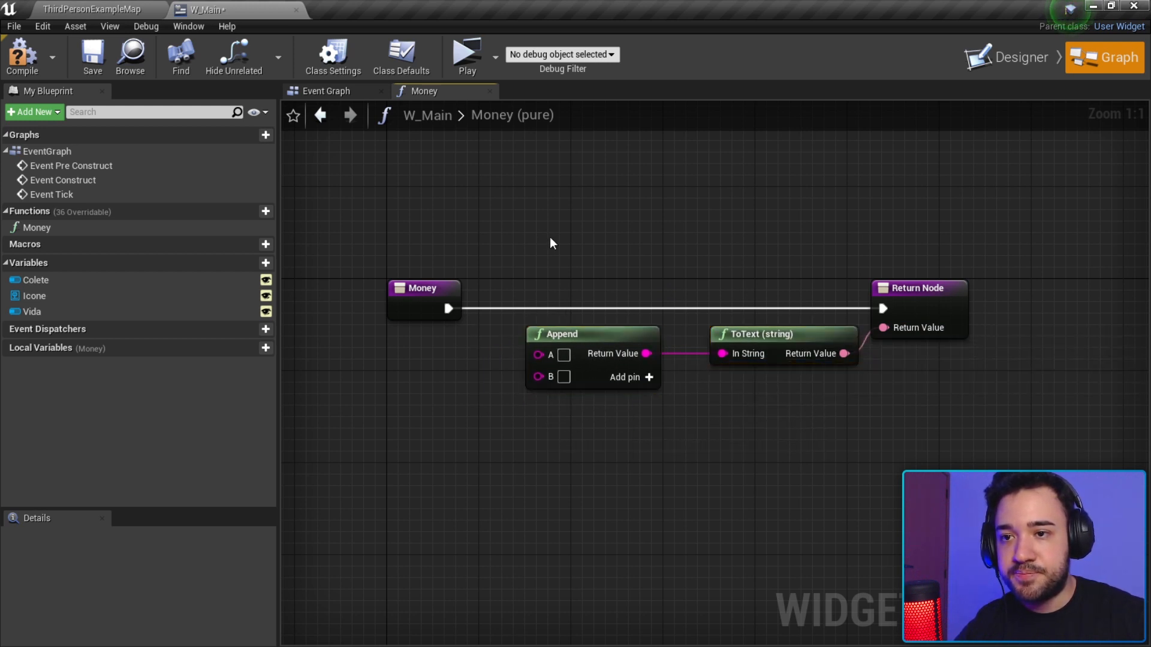
left_click(765, 337)
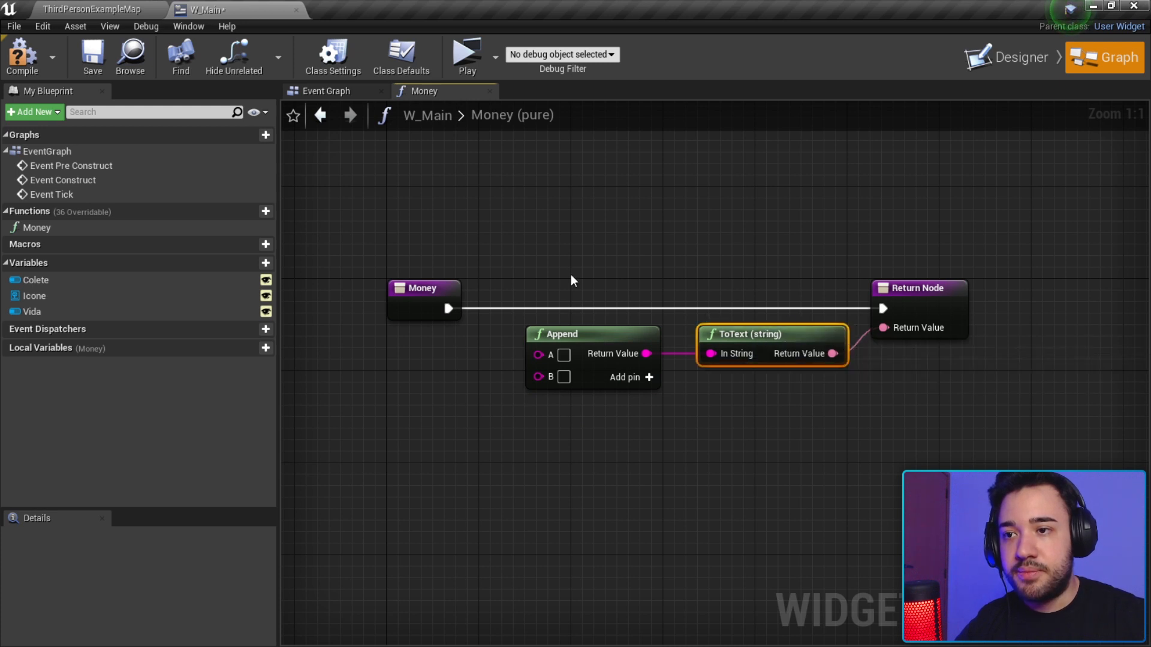
Set Append's A input to $, compile the widget and preview the money text in the game.
right_click_drag(570, 274, 645, 255)
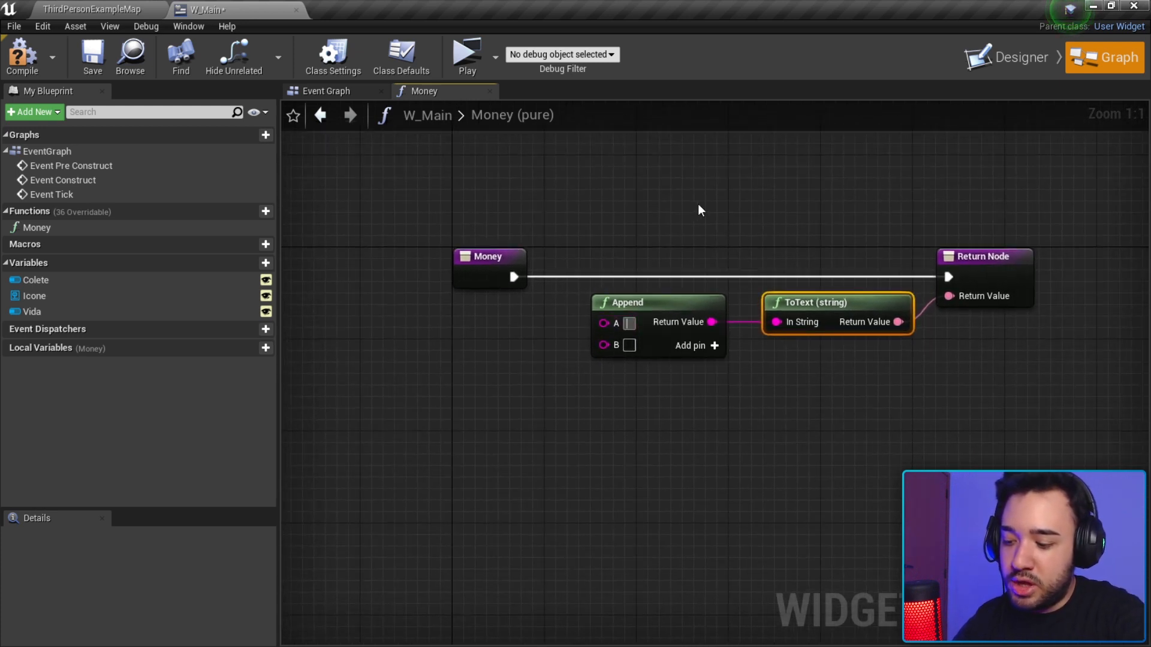
type("$")
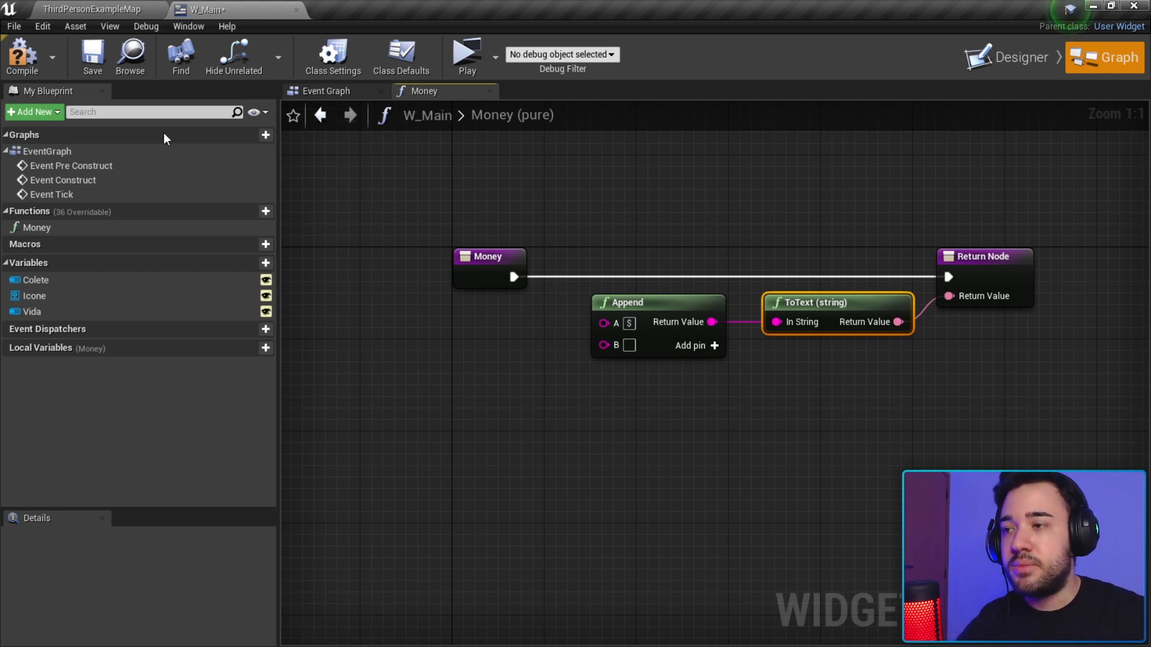
left_click(24, 74)
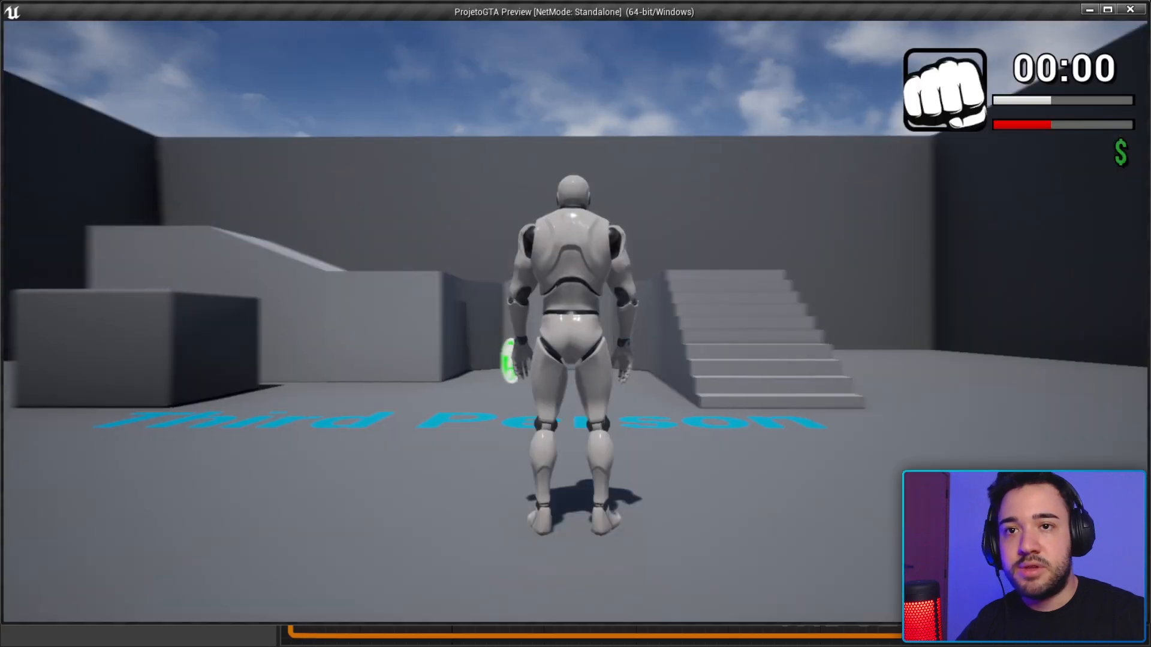
Set Append's B input to 10000, compile the widget and start a game preview.
key("w")
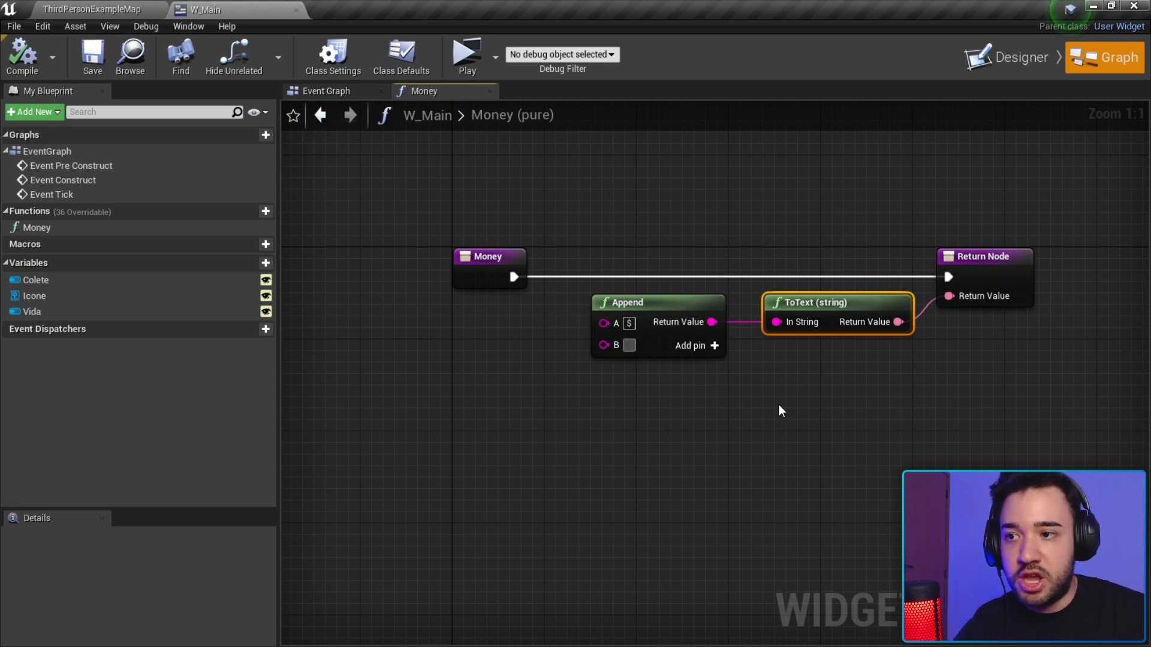
type("10000")
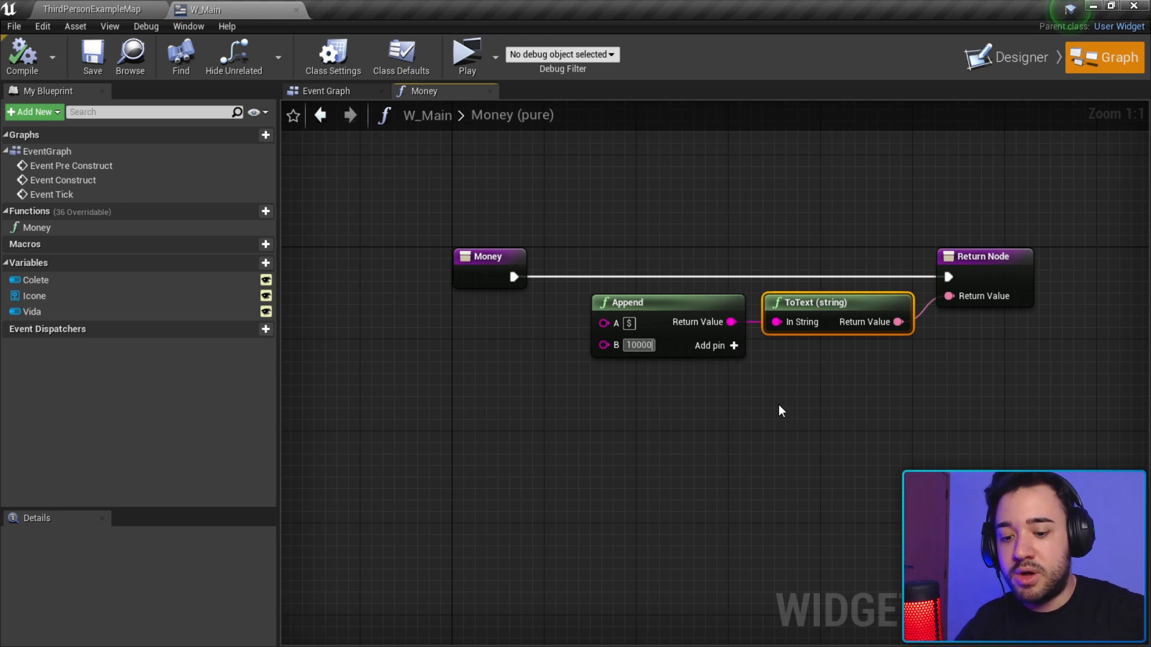
key("Return")
left_click(42, 58)
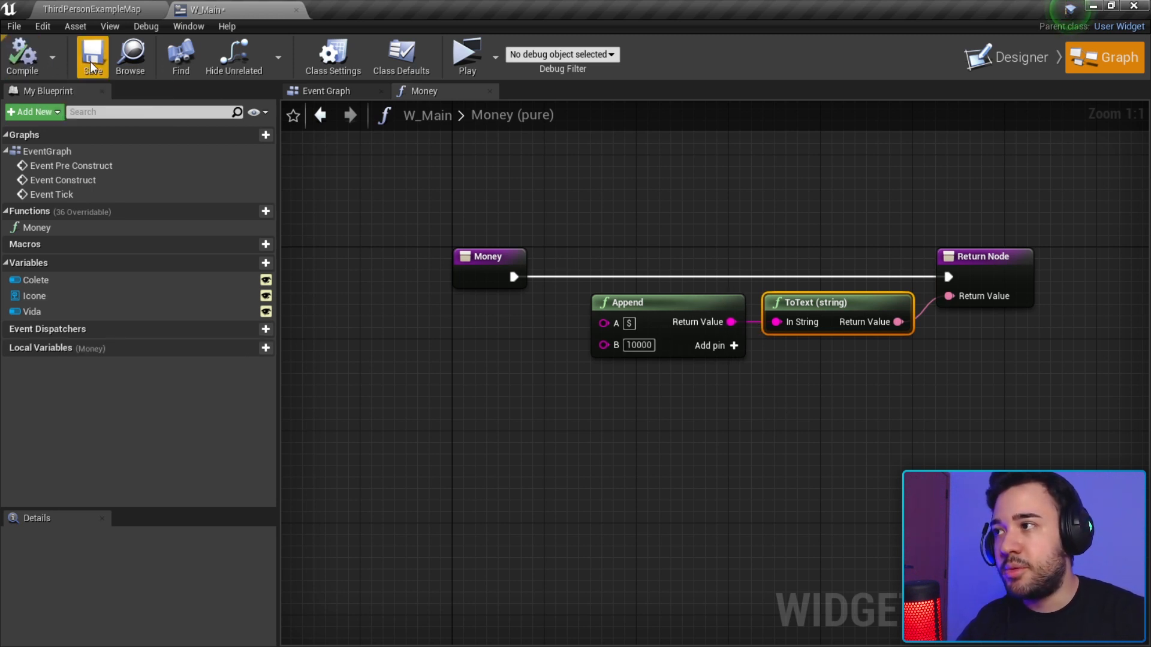
left_click(463, 63)
Run the character around the level to check the HUD's money text in the game, and end the preview.
key("w")
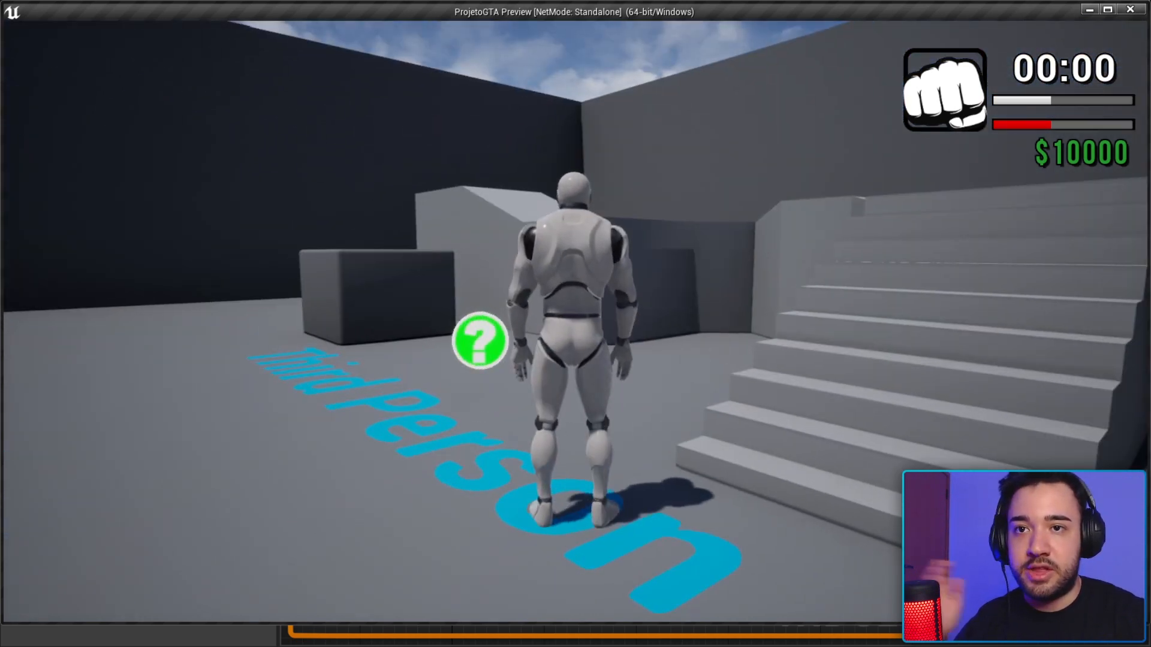
key("w")
key("d")
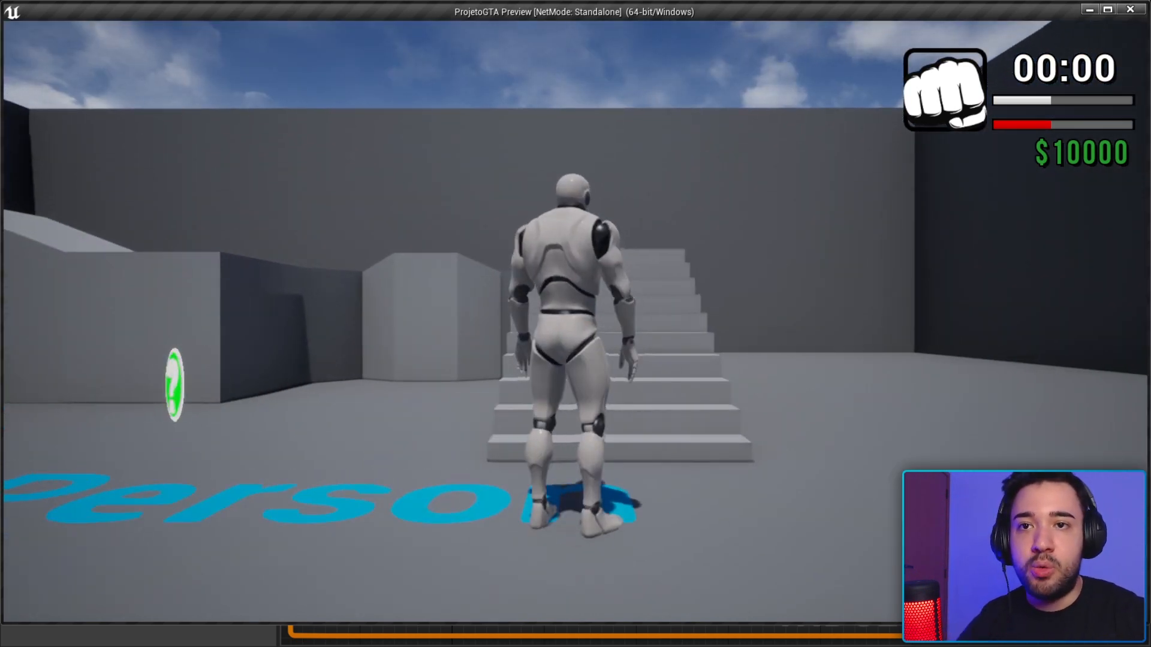
key("w")
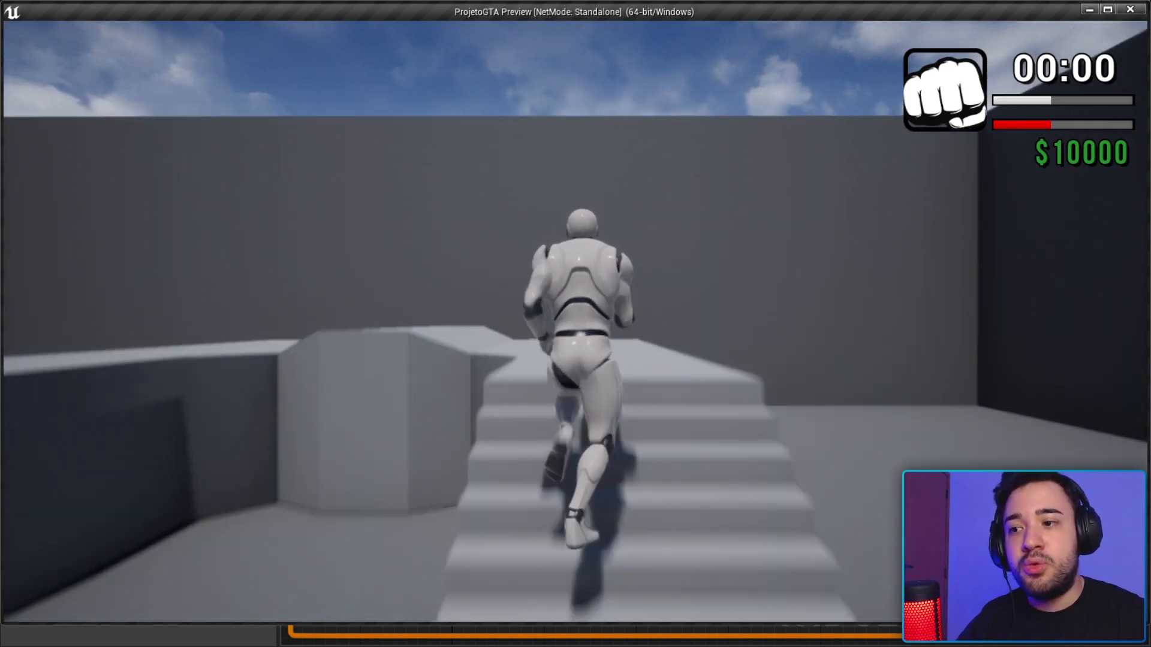
key("w")
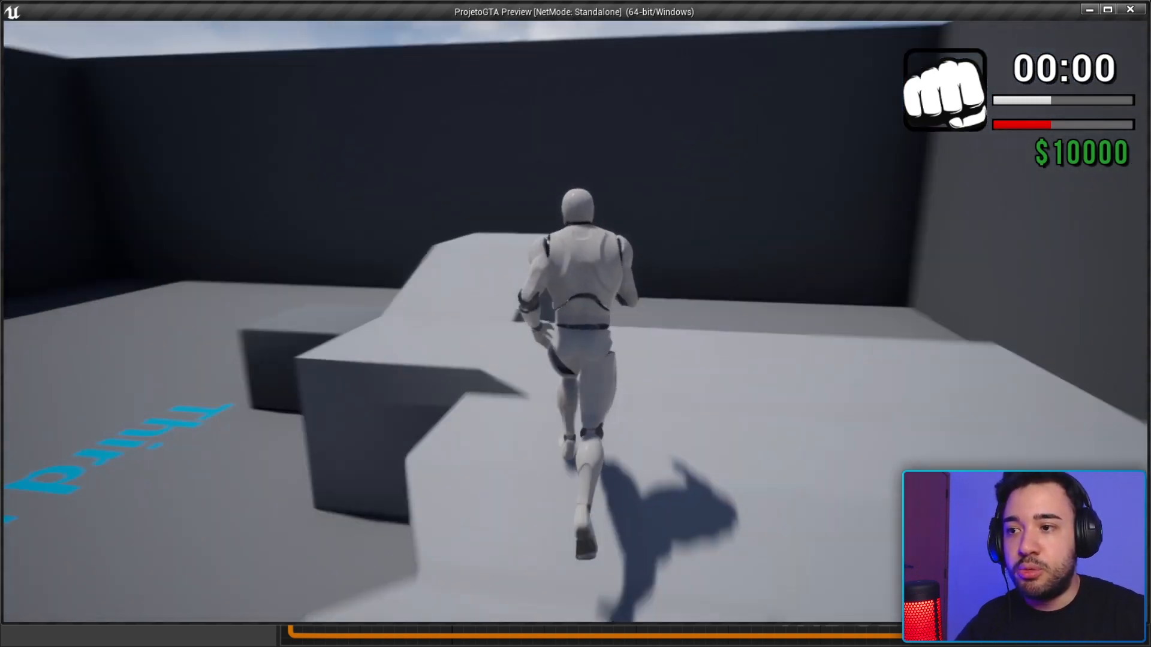
key("w")
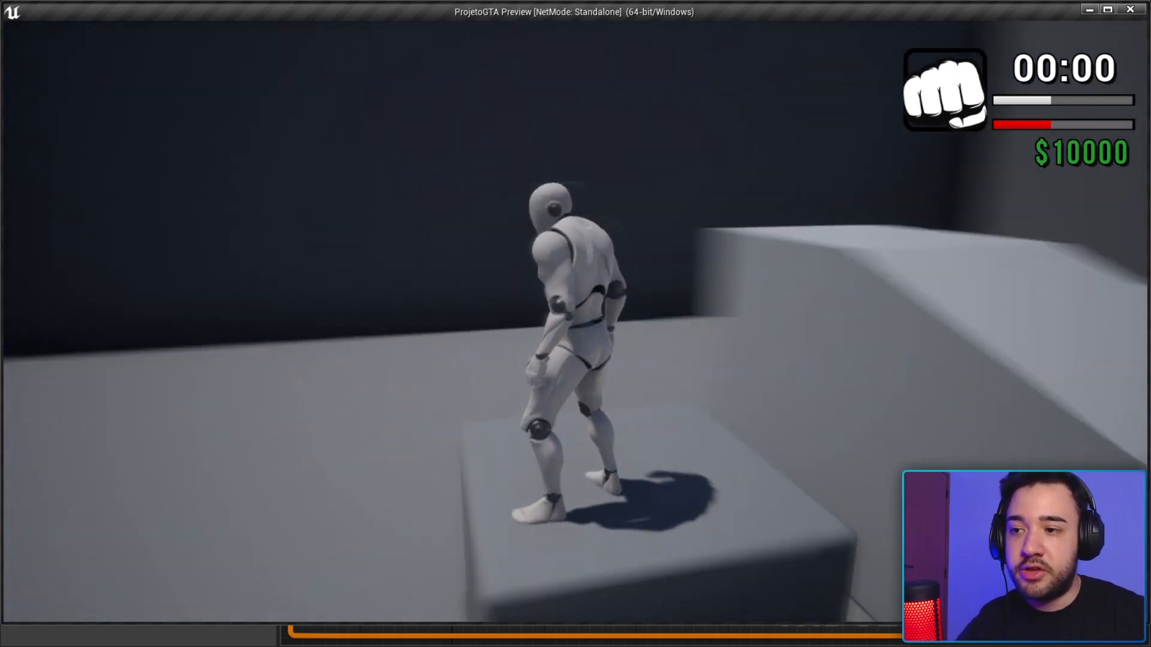
key("w")
key("w")
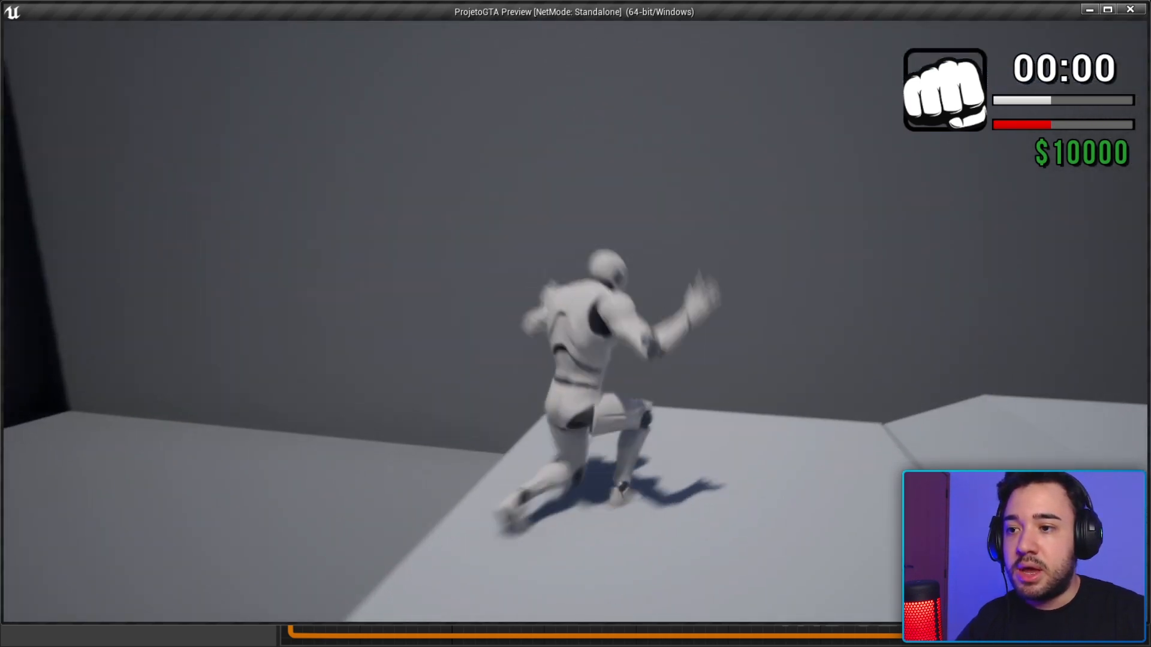
key("w")
key("d")
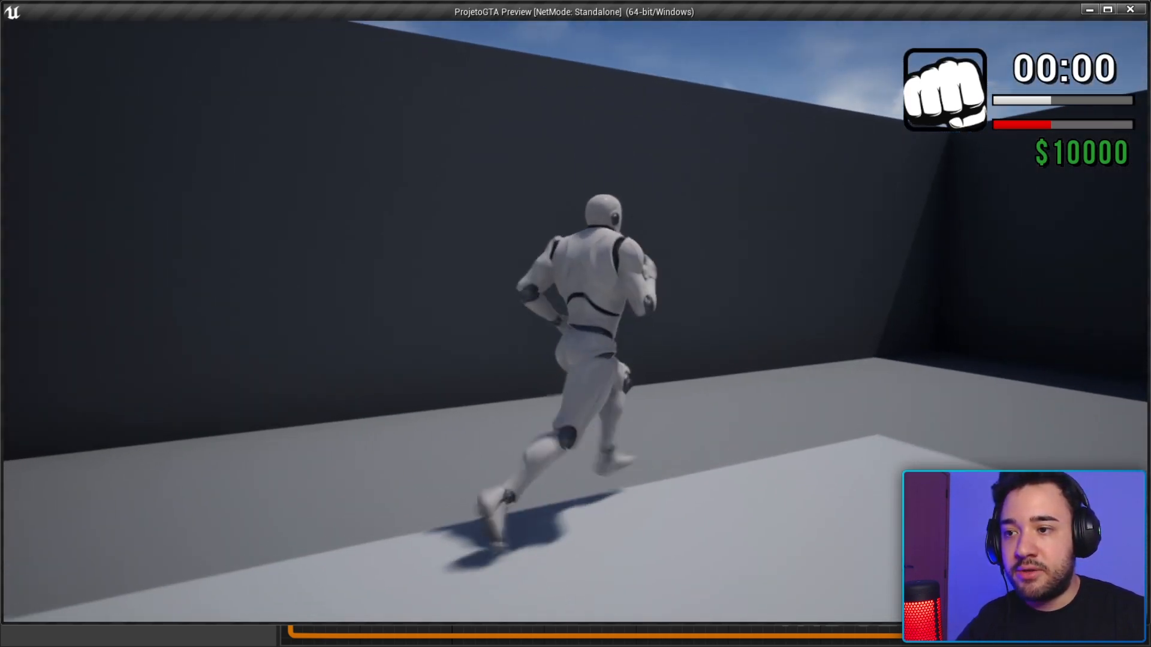
key("w")
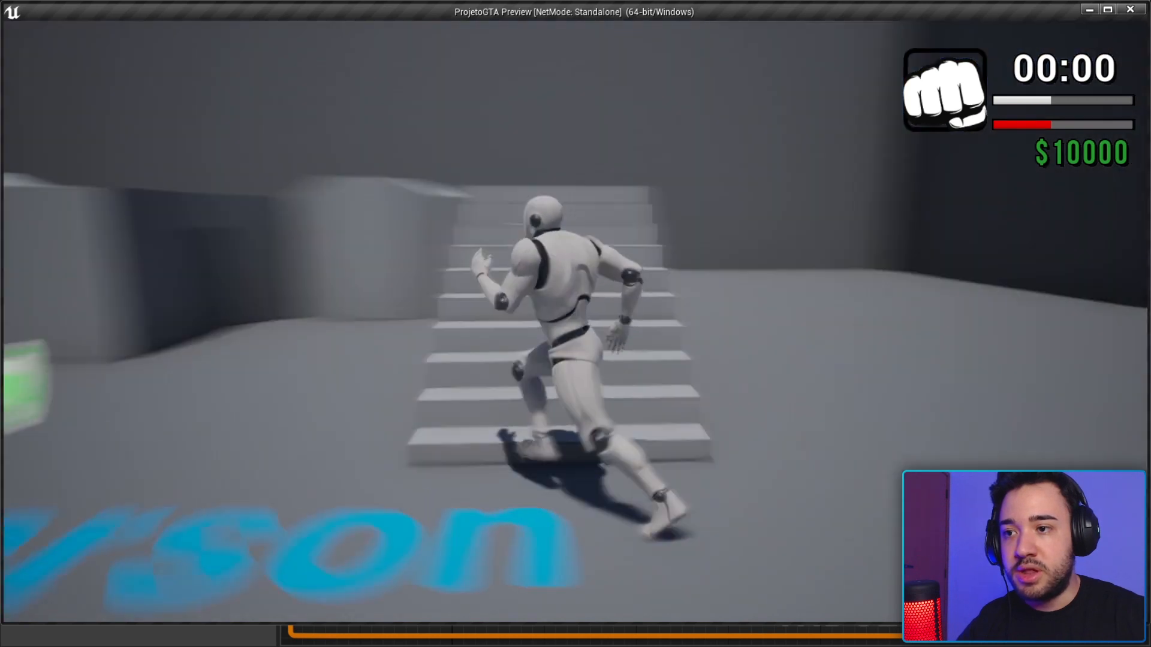
key("w")
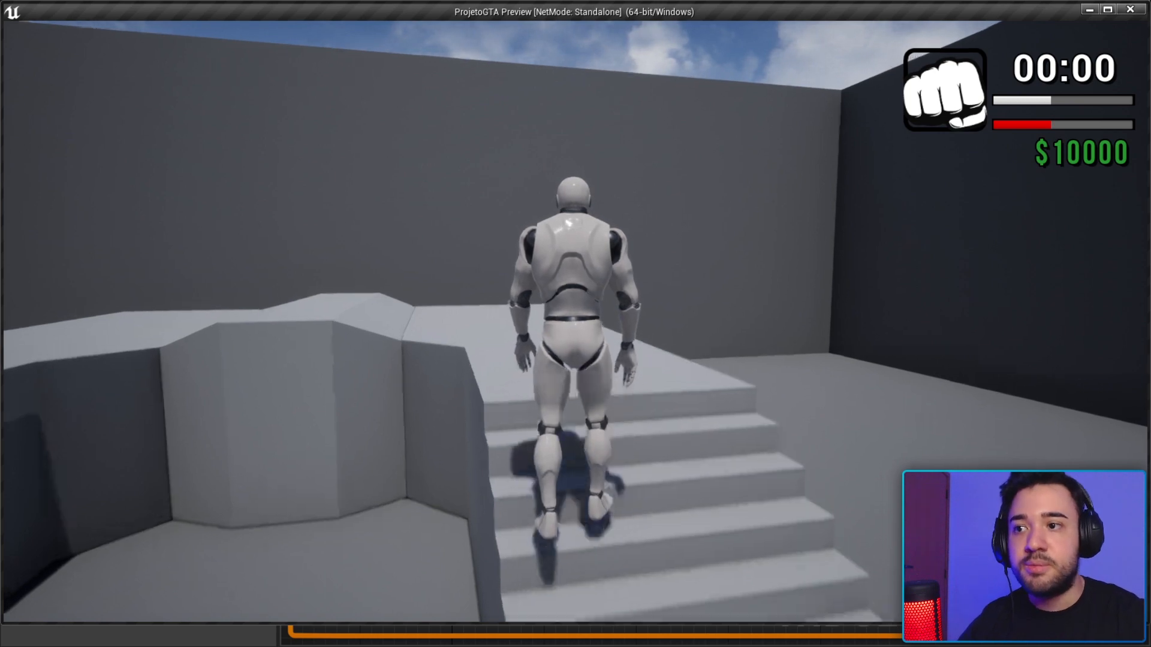
key("w")
key("w")
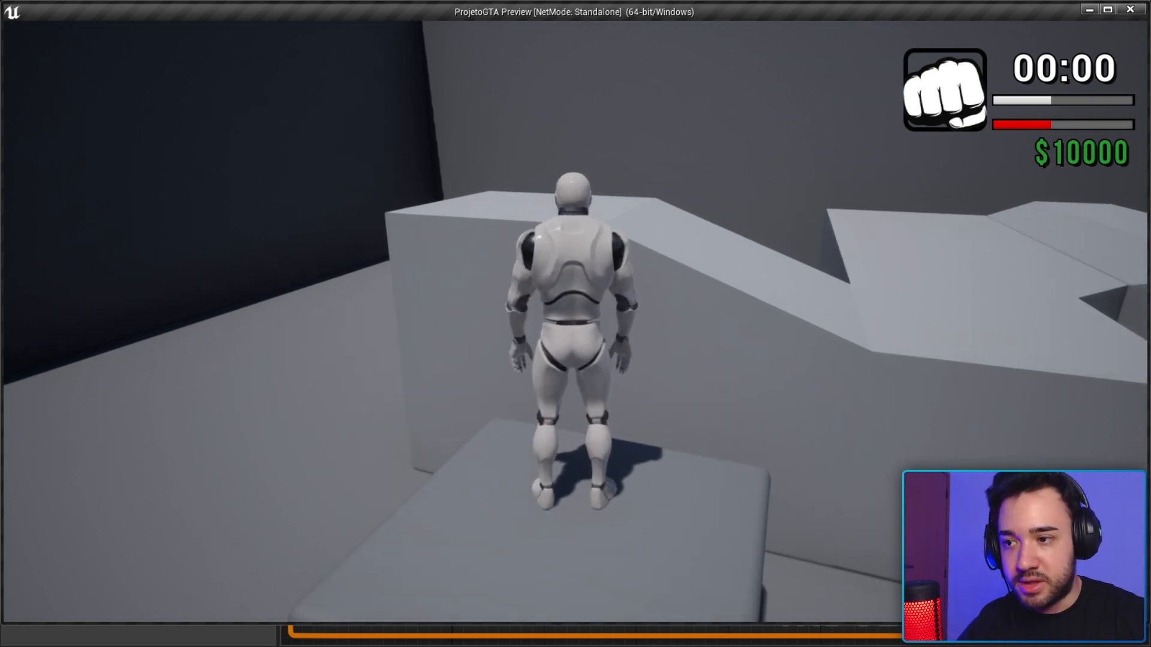
key("Escape")
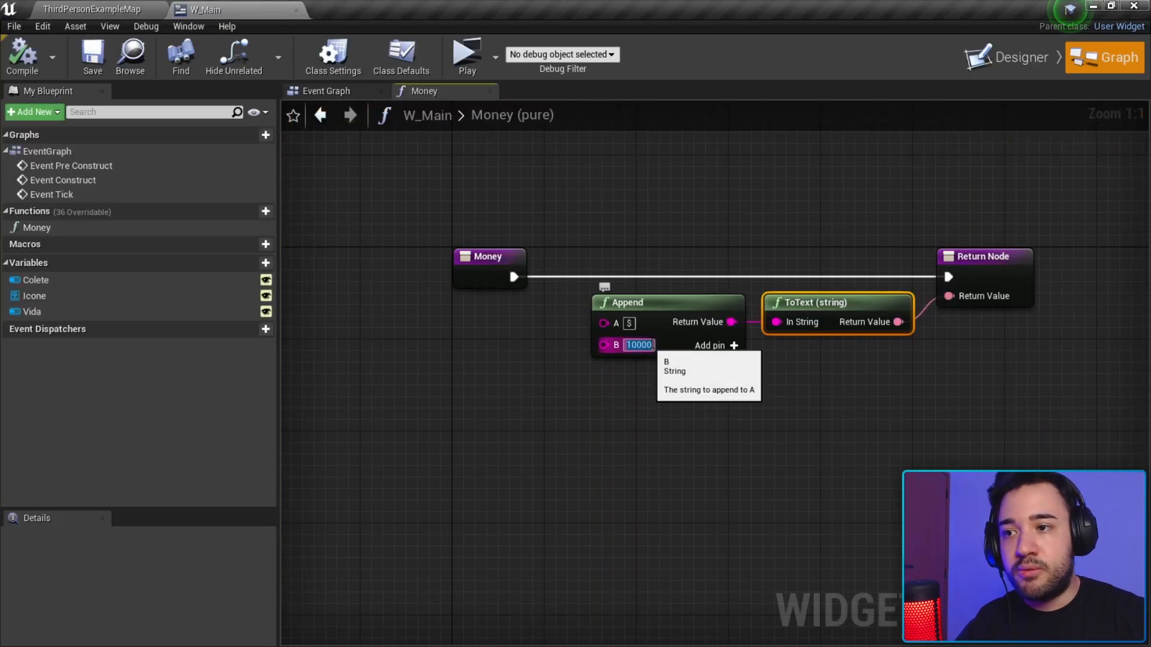
Set Append's B input to 99999, compile the widget and preview the money text in the game.
type("9")
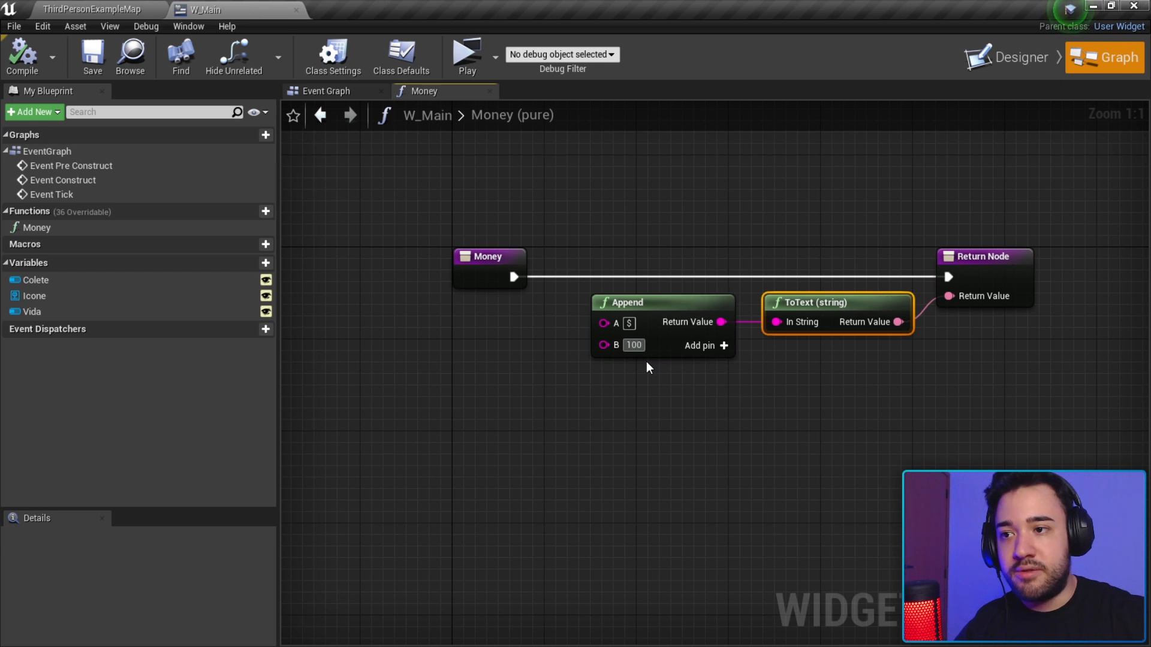
type("9999")
key("Return")
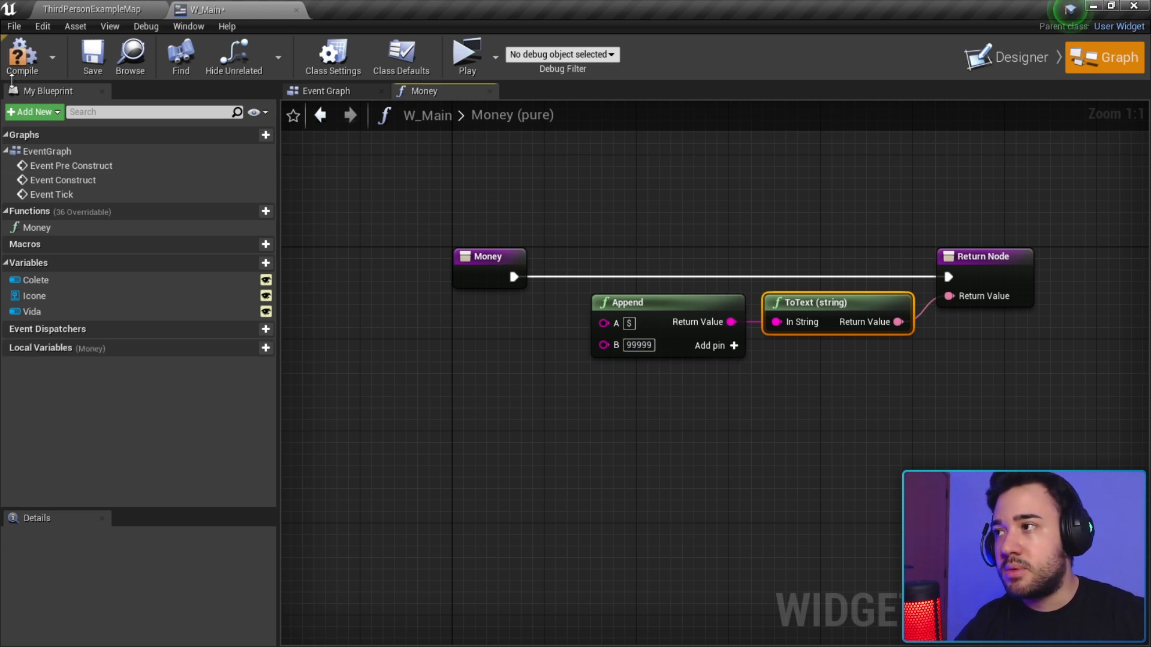
left_click(21, 60)
left_click(467, 58)
key("w")
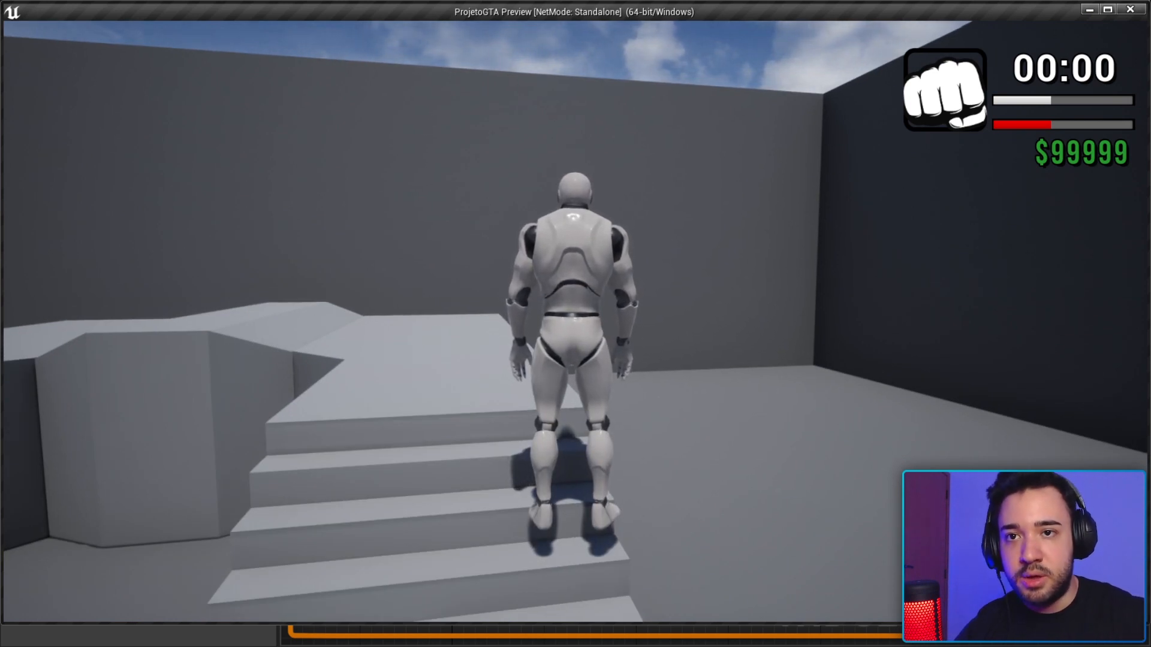
key("w")
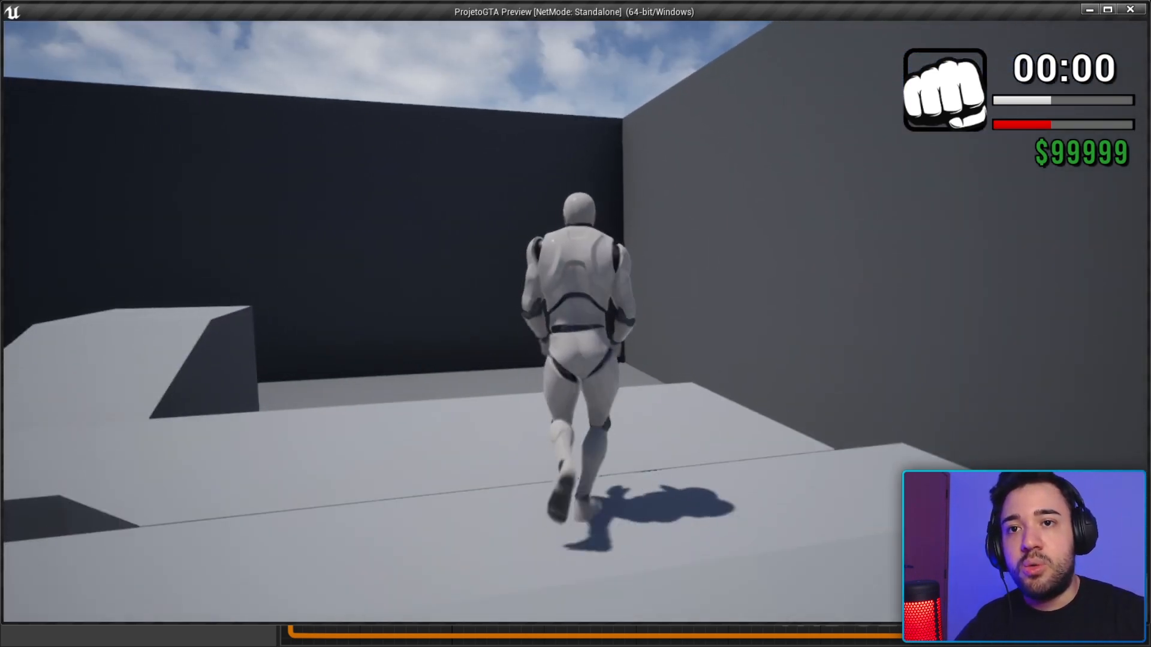
key("Escape")
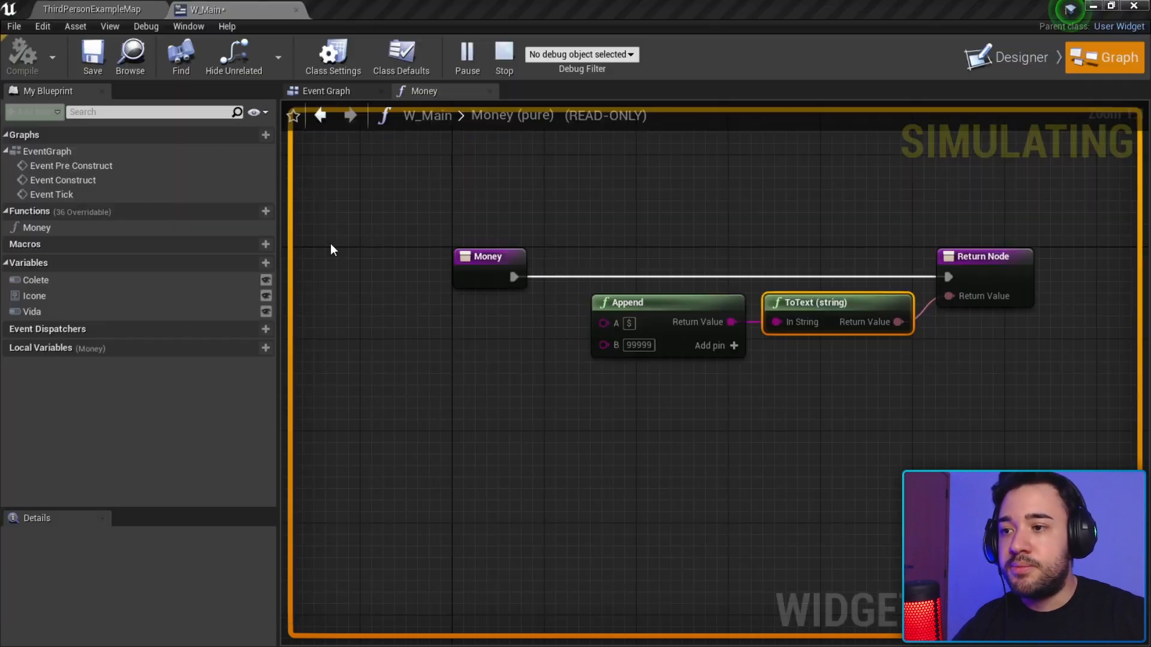
Create a widget variable named Dinheiro and set its type to Integer.
left_click_drag(651, 346, 626, 348)
left_click(669, 377)
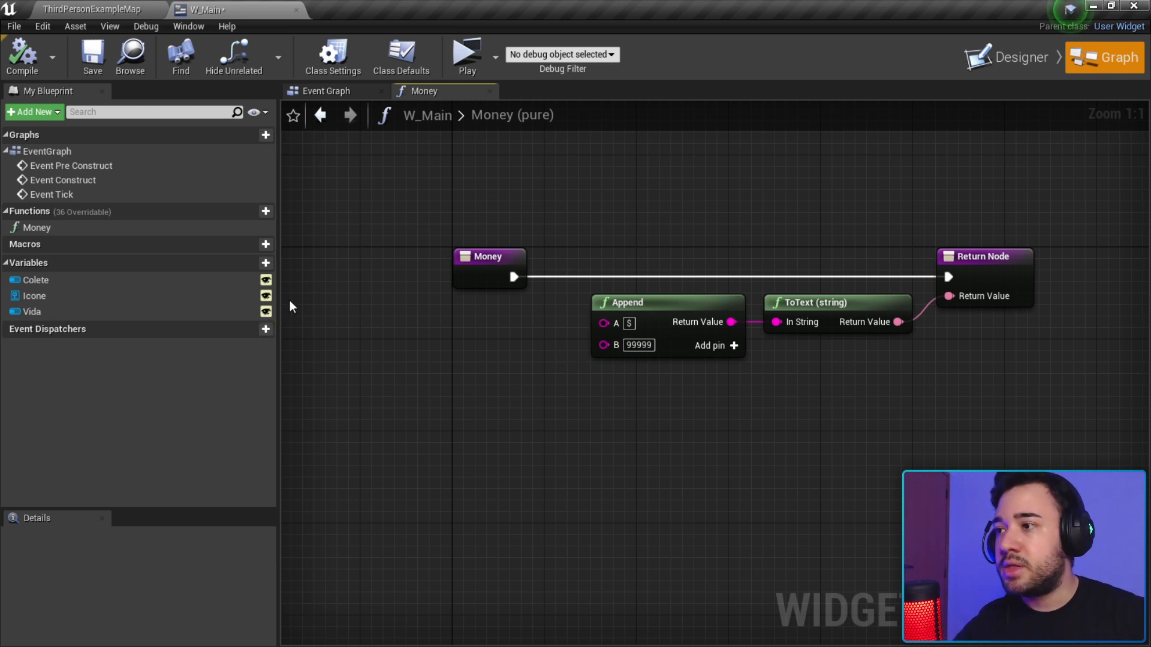
left_click(252, 263)
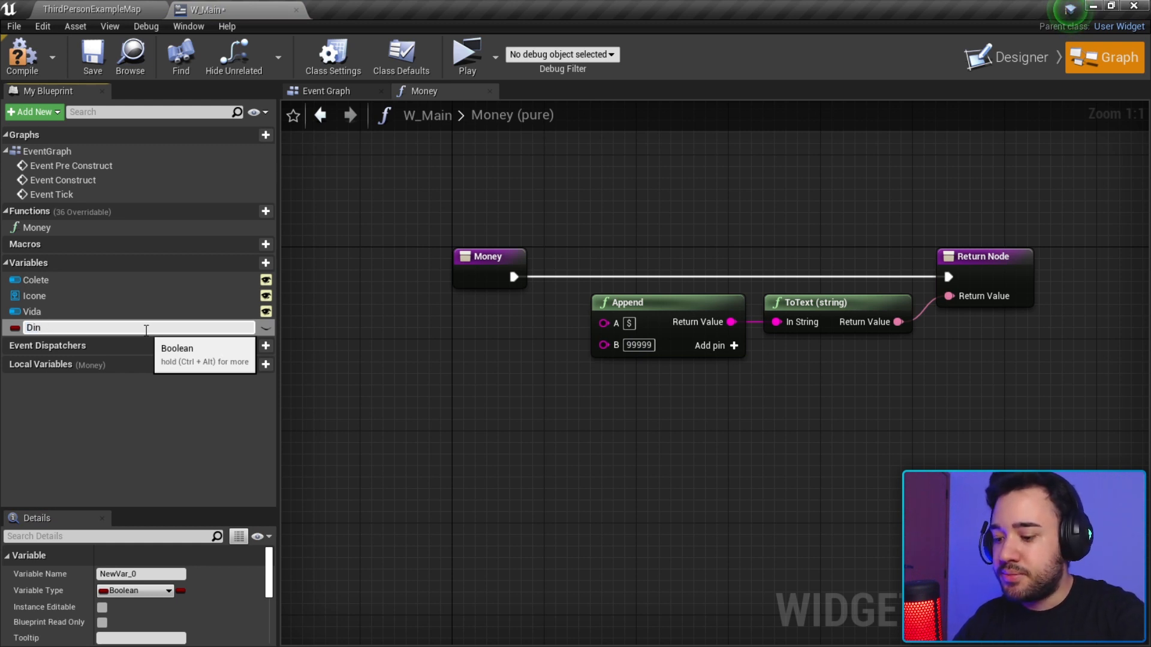
key("Return")
scroll(149, 582, "down", 3)
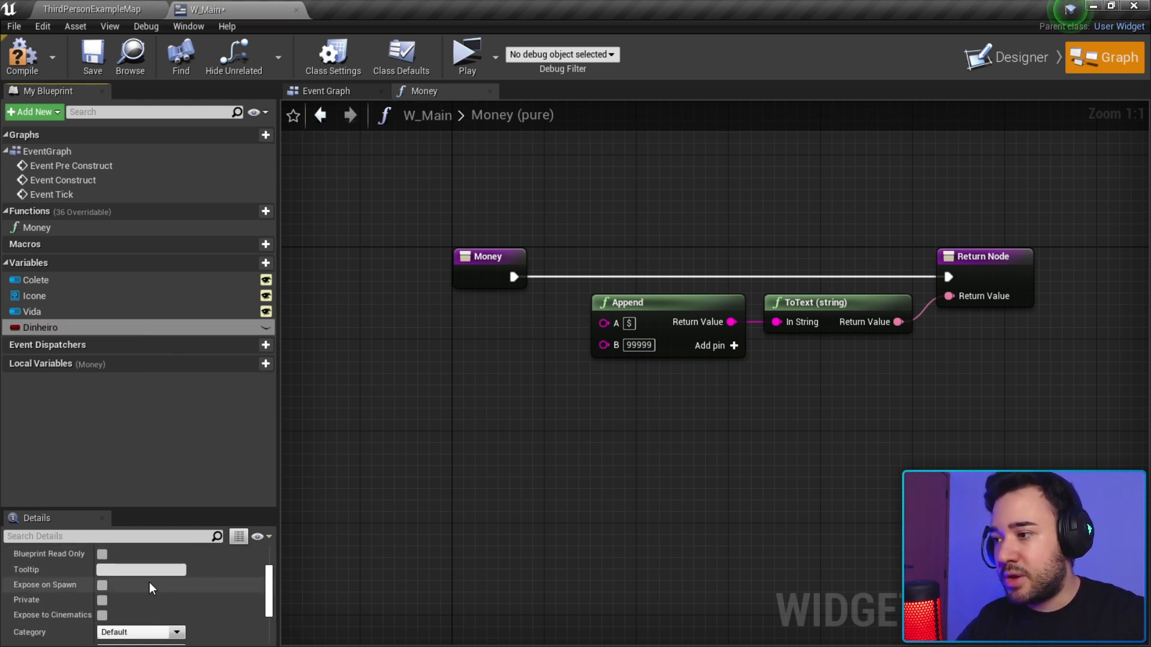
scroll(144, 579, "up", 2)
left_click_drag(196, 510, 196, 395)
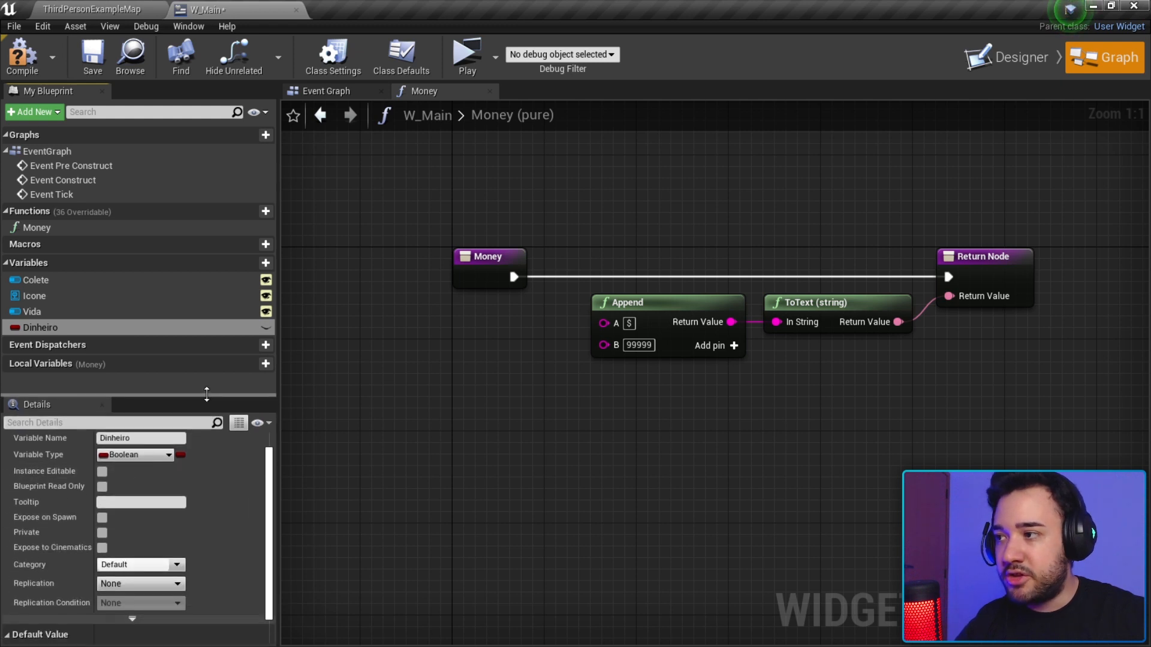
left_click(154, 456)
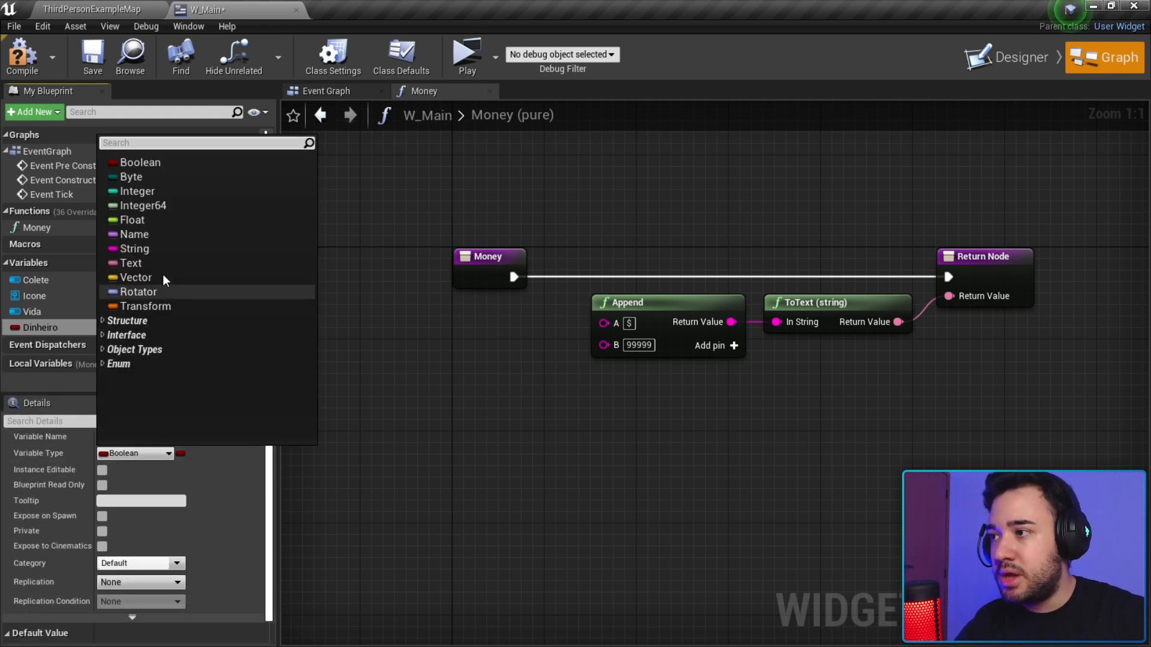
left_click(144, 191)
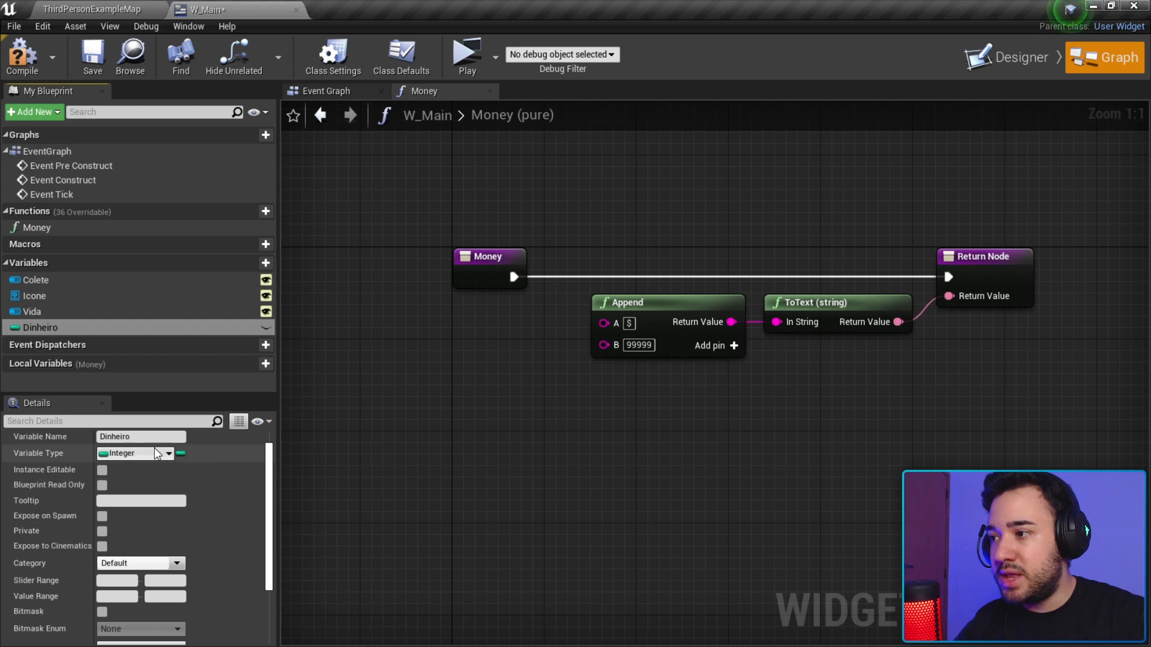
Compile the widget and set Dinheiro's default value to 85000.
scroll(175, 492, "down", 1)
left_click(88, 60)
scroll(153, 593, "down", 1)
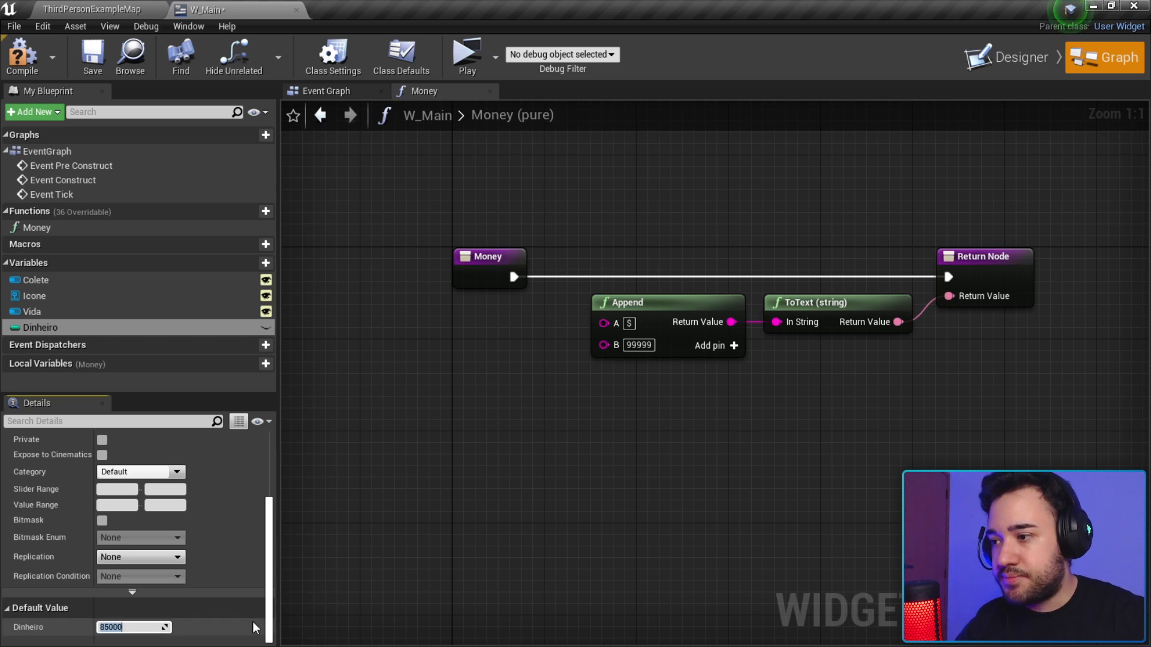
Add a Dinheiro getter to the Money function, connect it to Append's B through an integer-to-string conversion and place both nodes before Append.
left_click(67, 328)
left_click_drag(486, 350, 604, 344)
left_click(508, 363)
left_click_drag(432, 352, 397, 341)
left_click_drag(366, 296, 548, 345)
left_click_drag(339, 336, 492, 353)
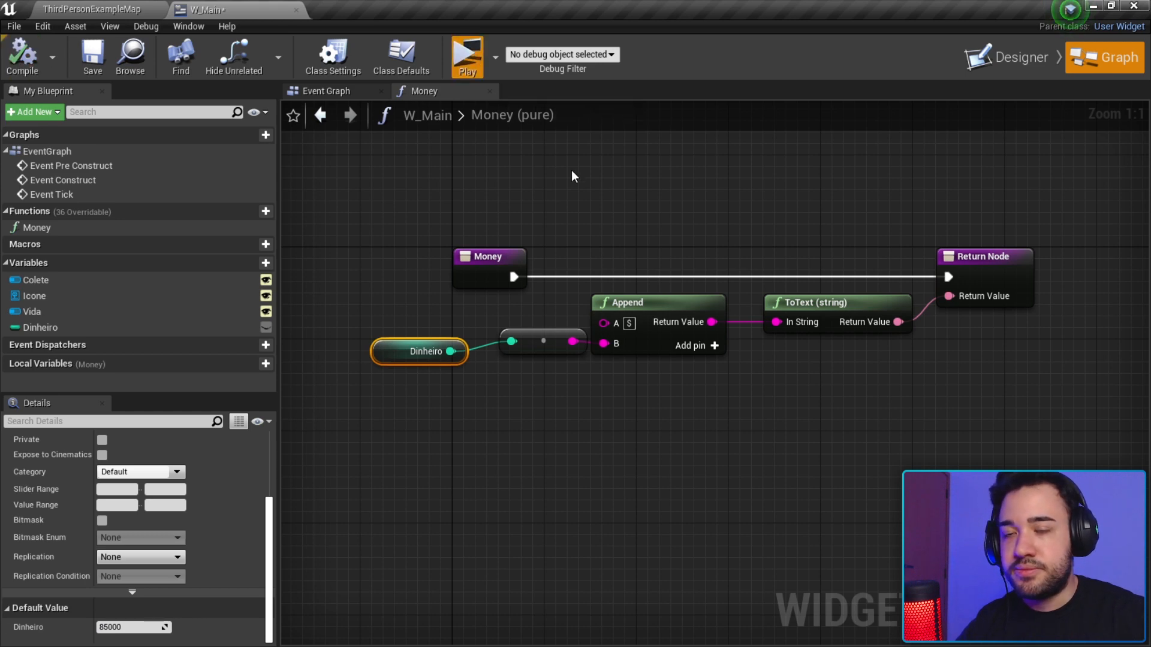
Preview the game and run the character around the level to check the money text driven by Dinheiro.
key("w")
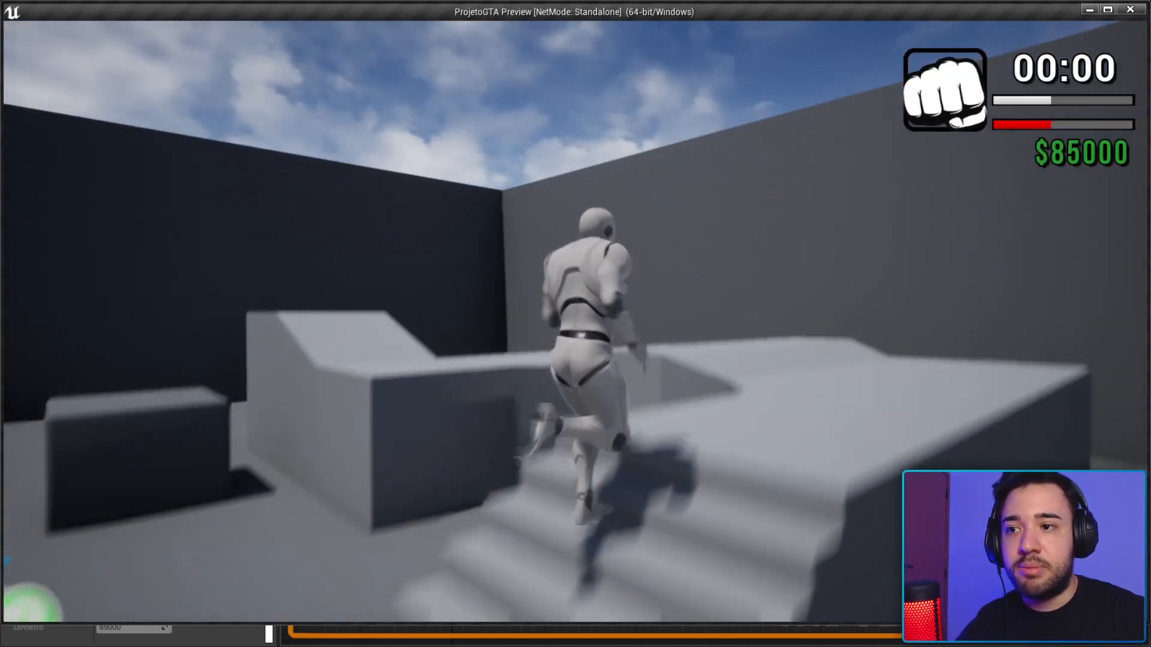
key("w")
key("a")
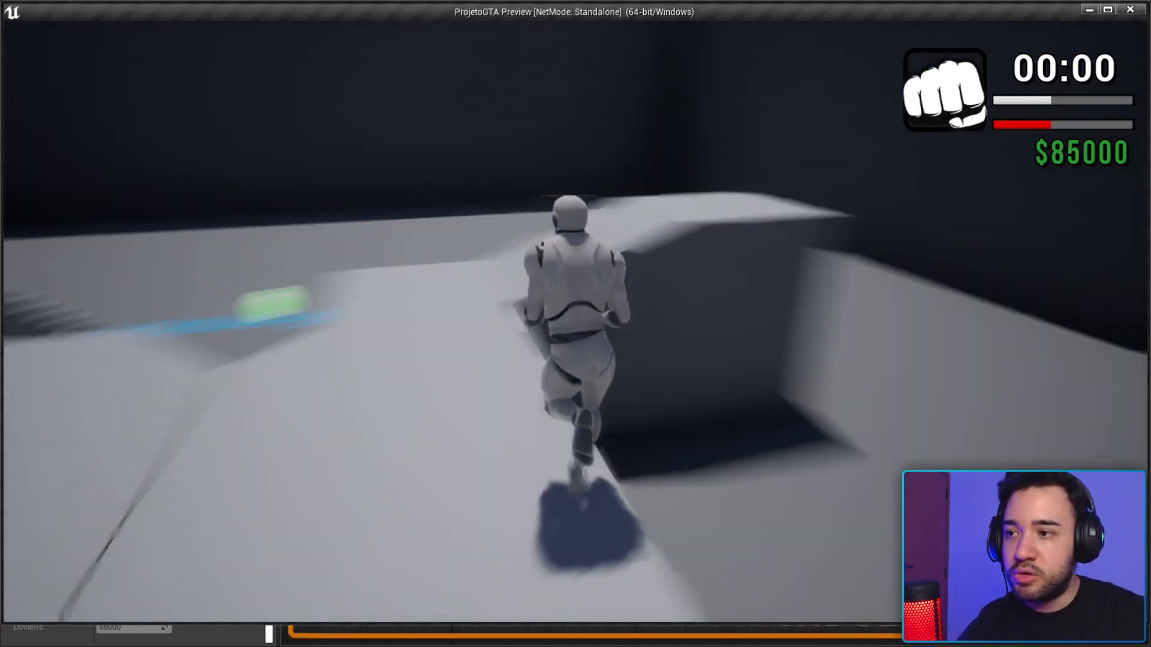
key("w")
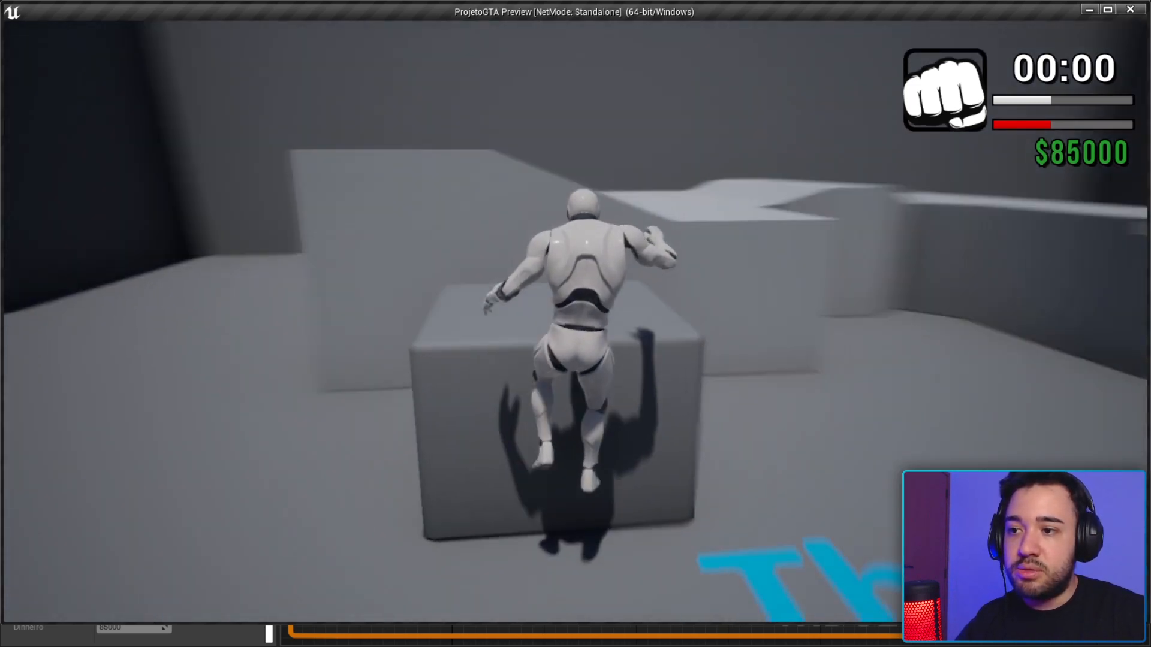
key("w")
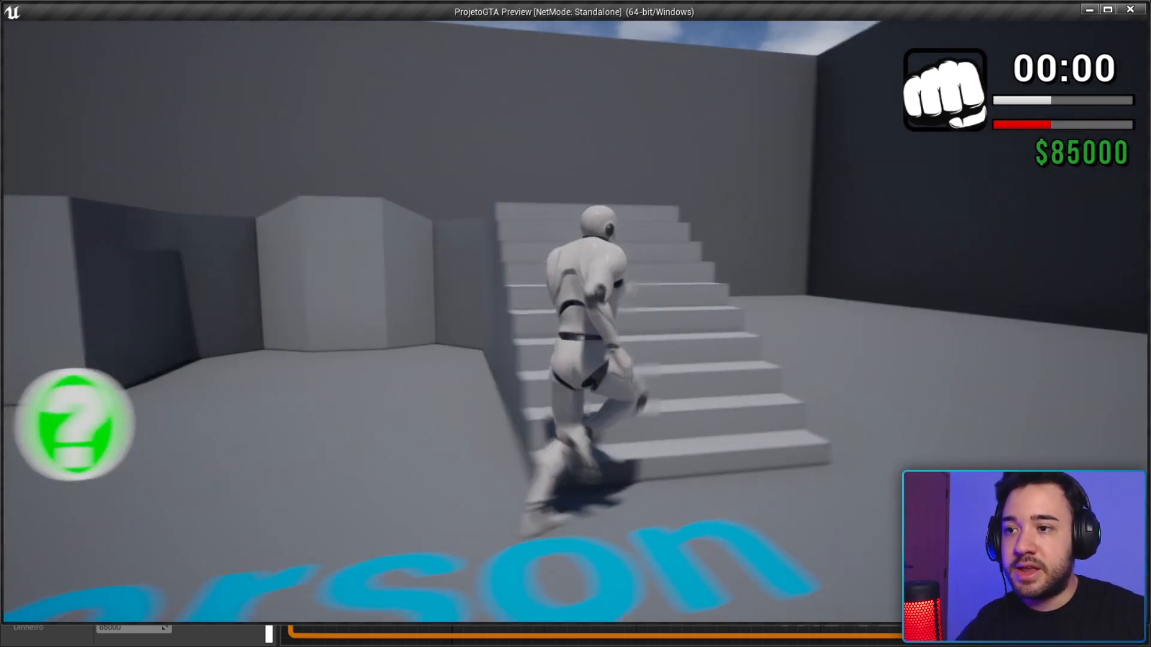
key("w")
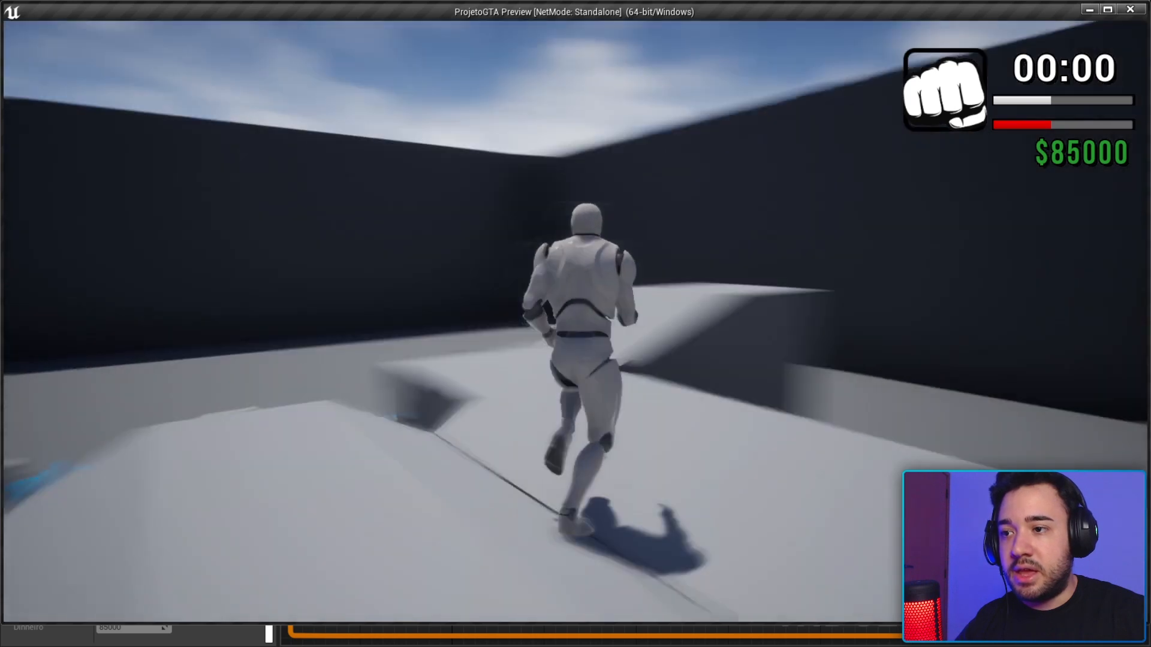
key("w")
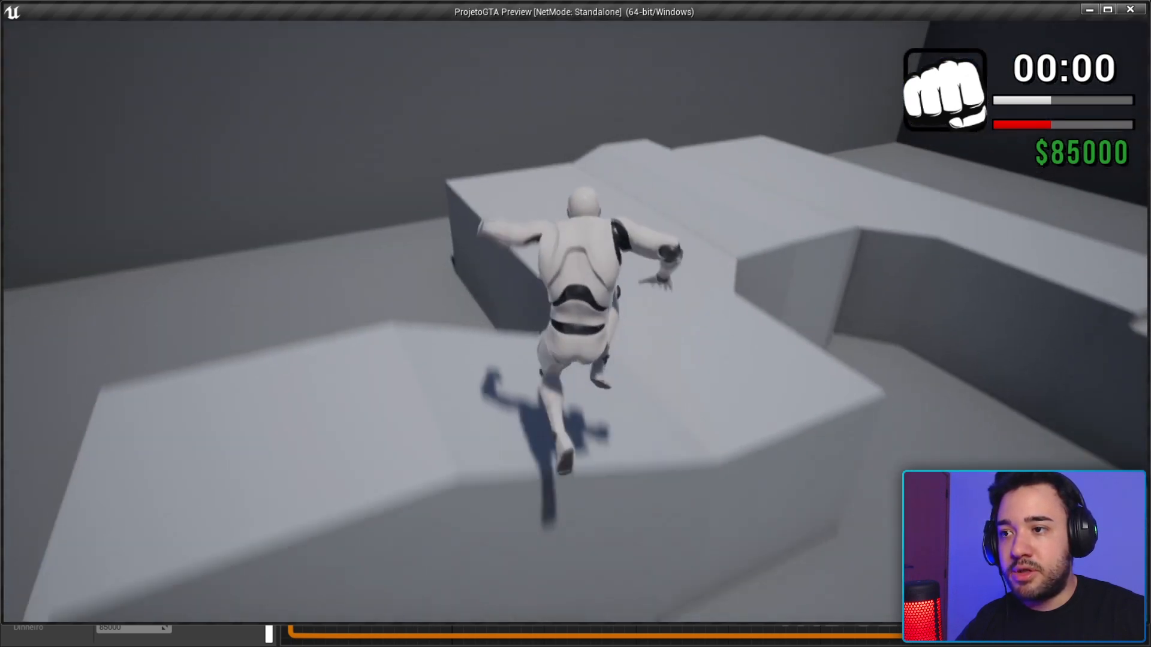
key("w")
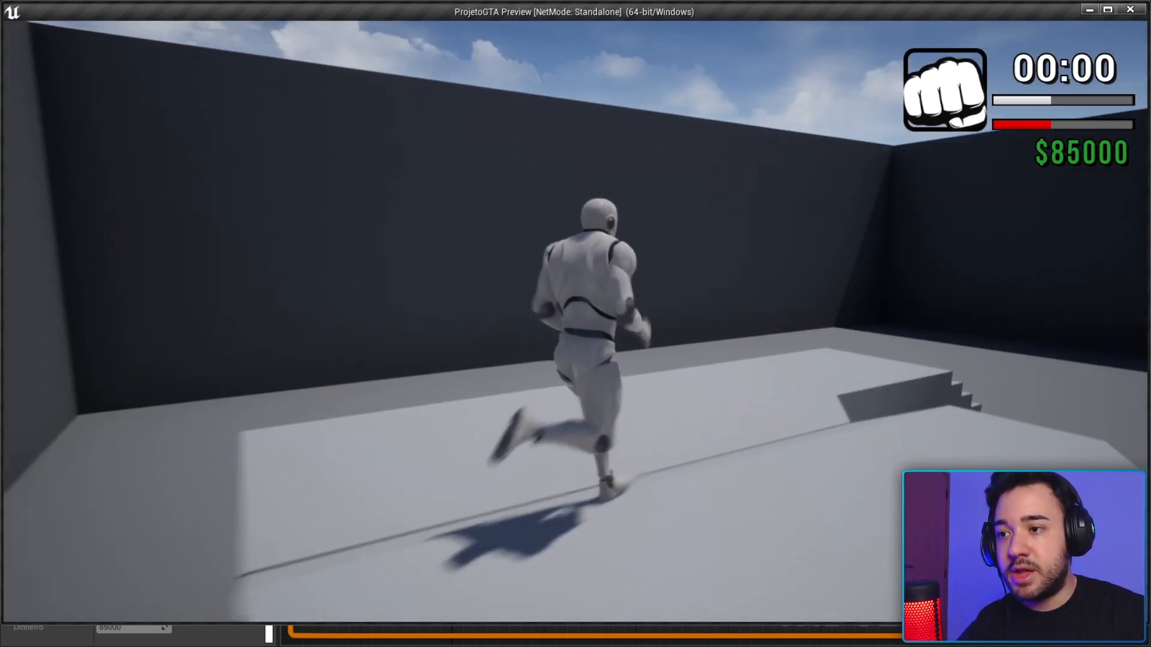
key("w")
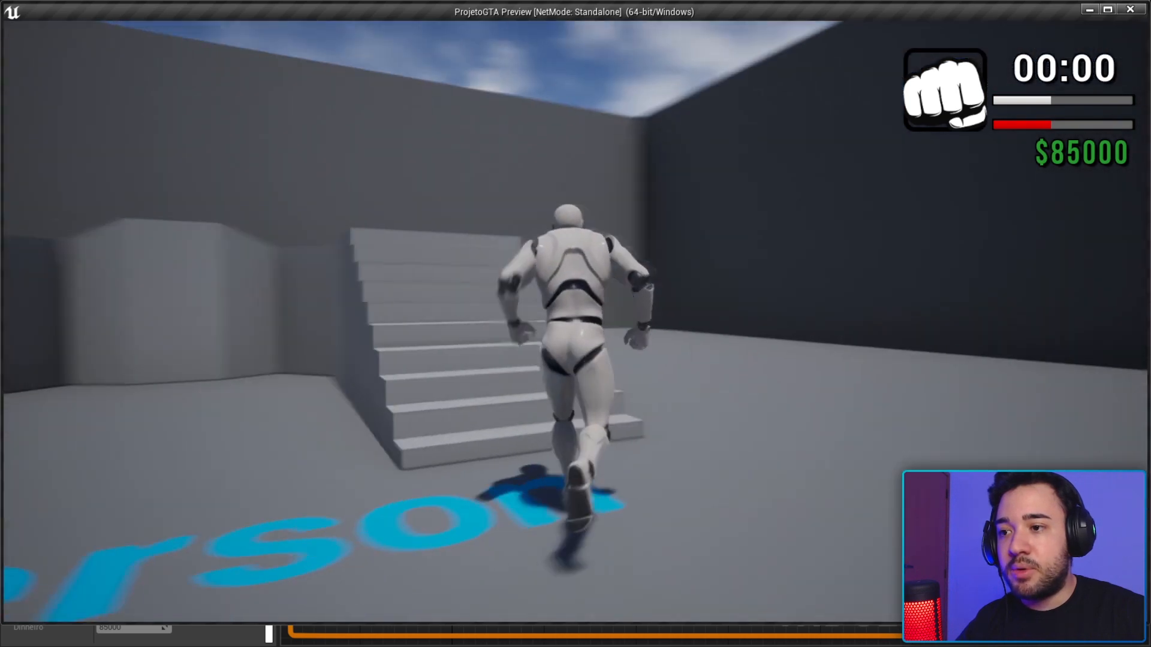
Run the character up the stairs and across the raised platforms to check the HUD's money text from different views.
key("w")
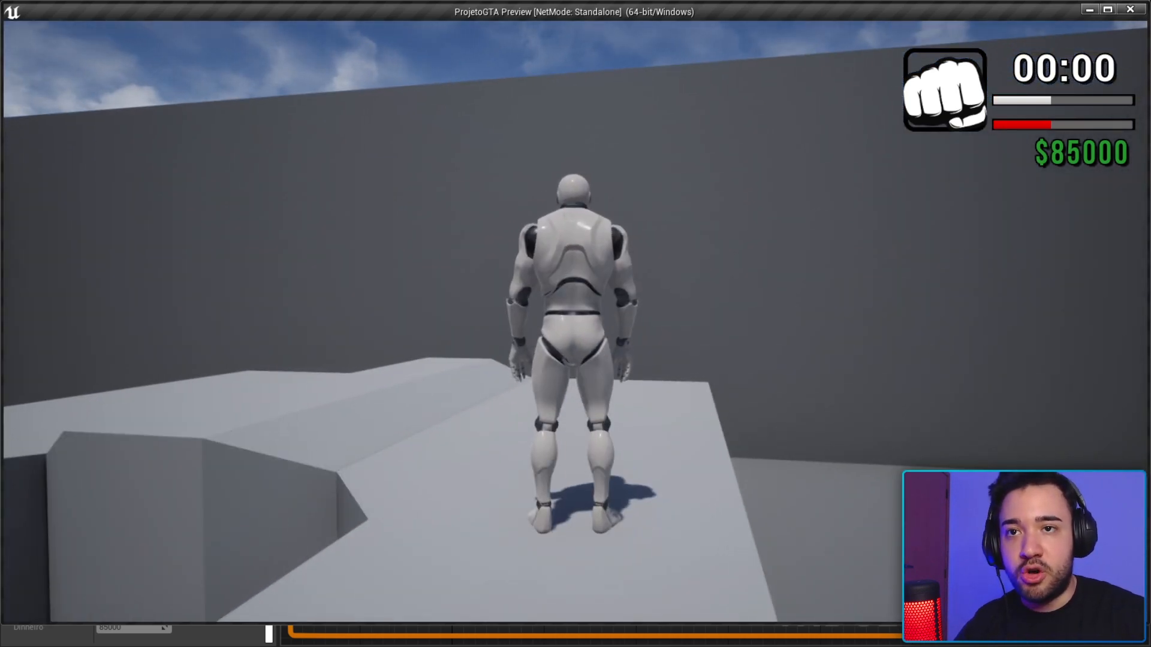
key("w")
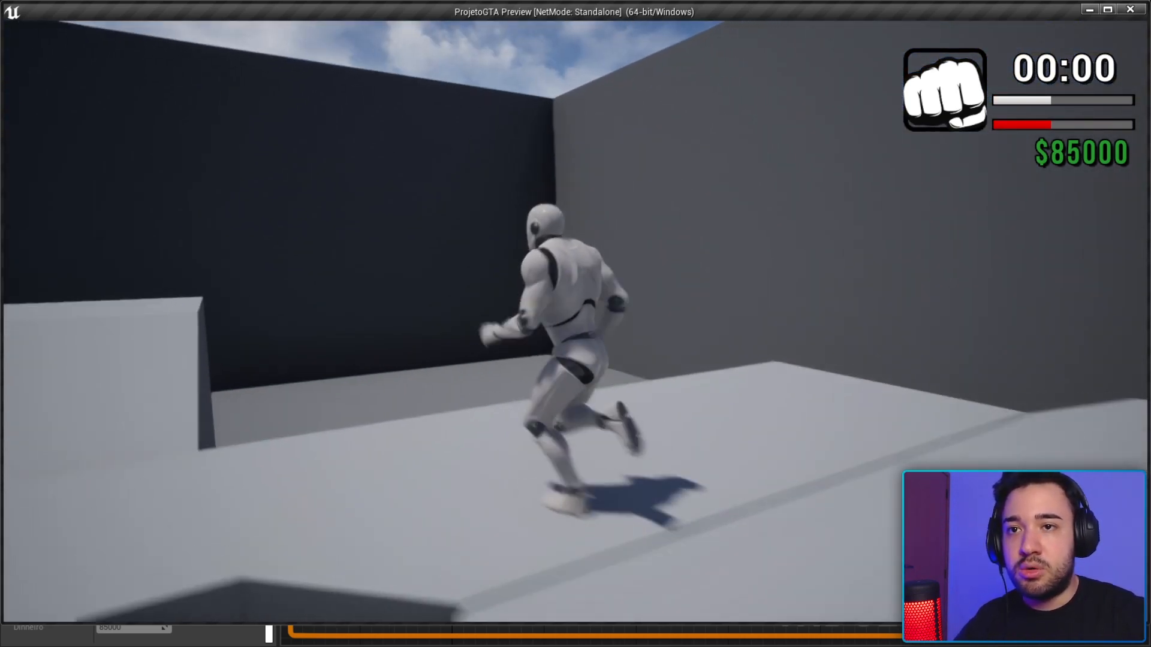
key("w")
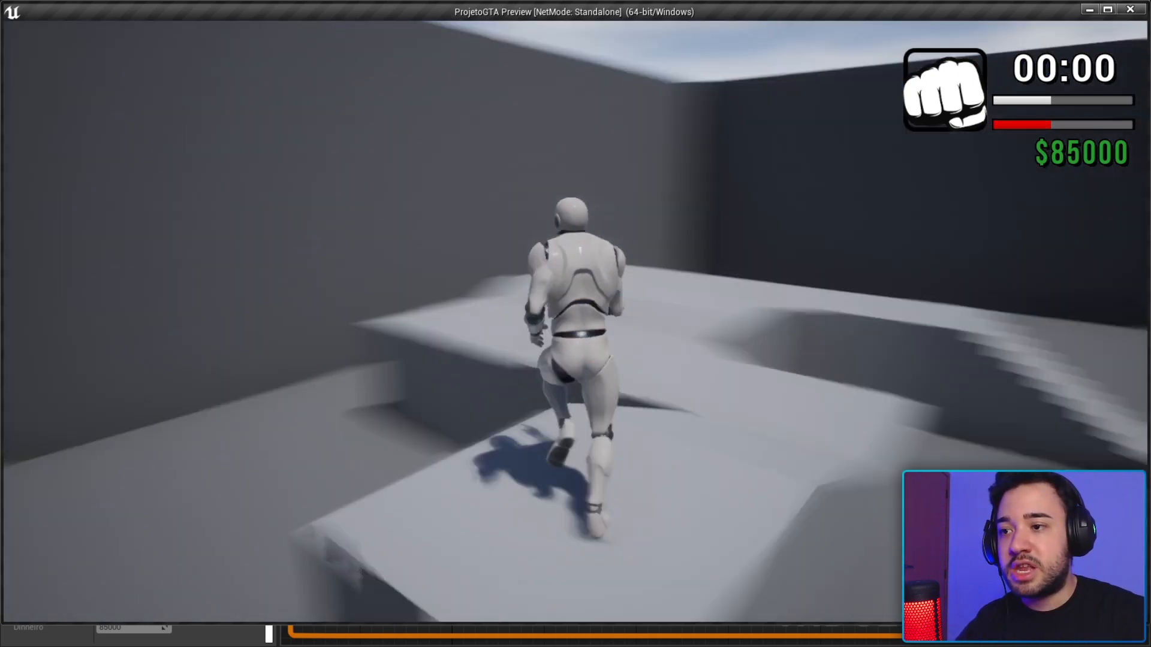
key("w")
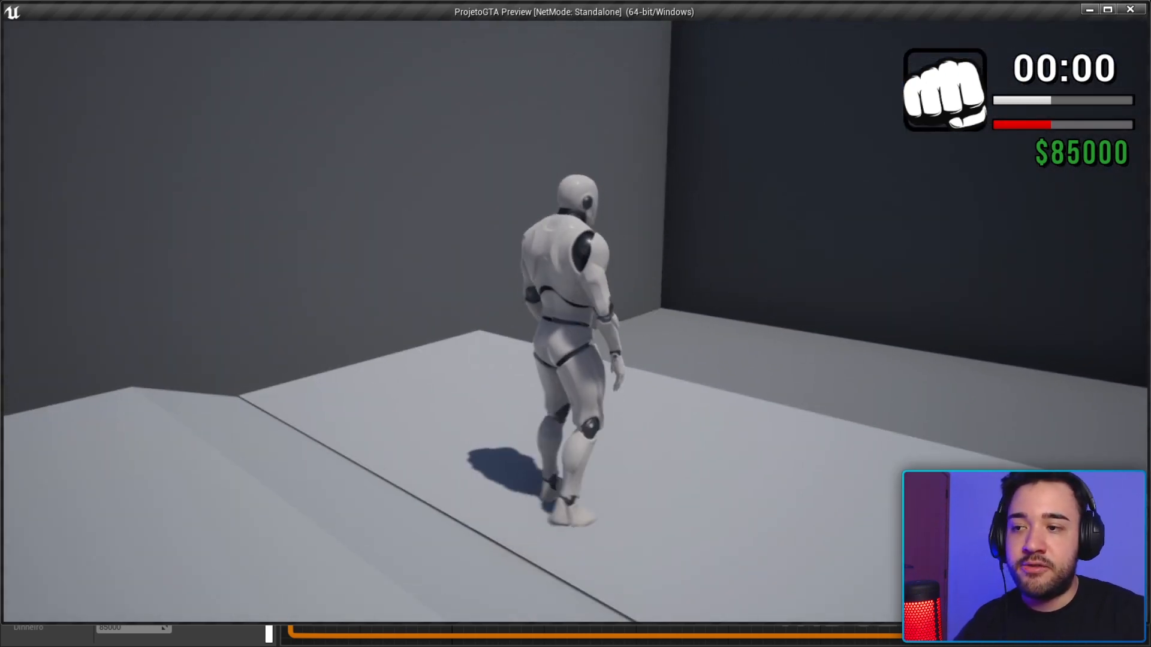
End the preview, set the Dinheiro variable's default value to 9999999 and compile the widget.
key("Escape")
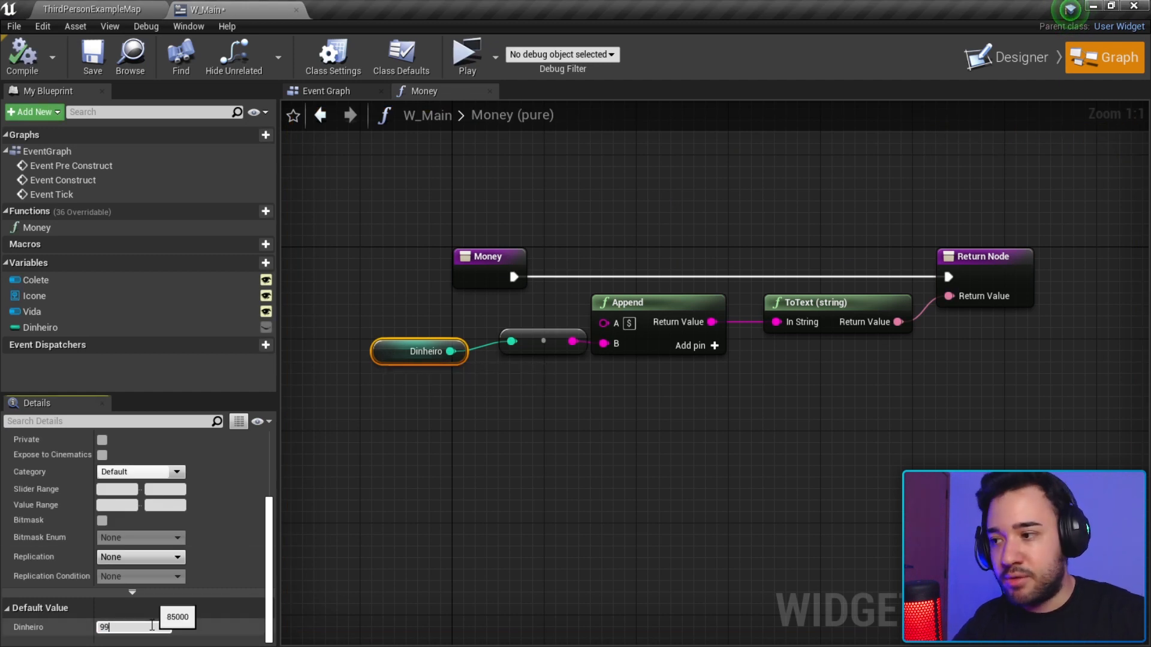
left_click(22, 57)
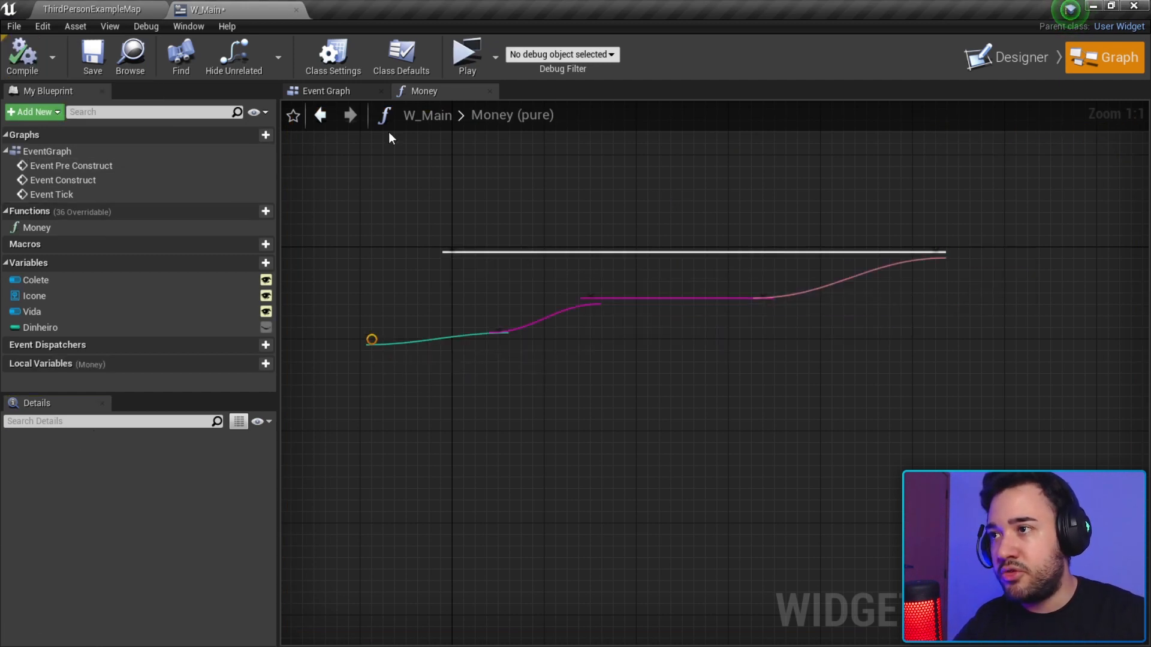
Preview the game again and run the character over the stairs, platforms and floor to check the money text with the new Dinheiro value.
left_click(467, 54)
key("w")
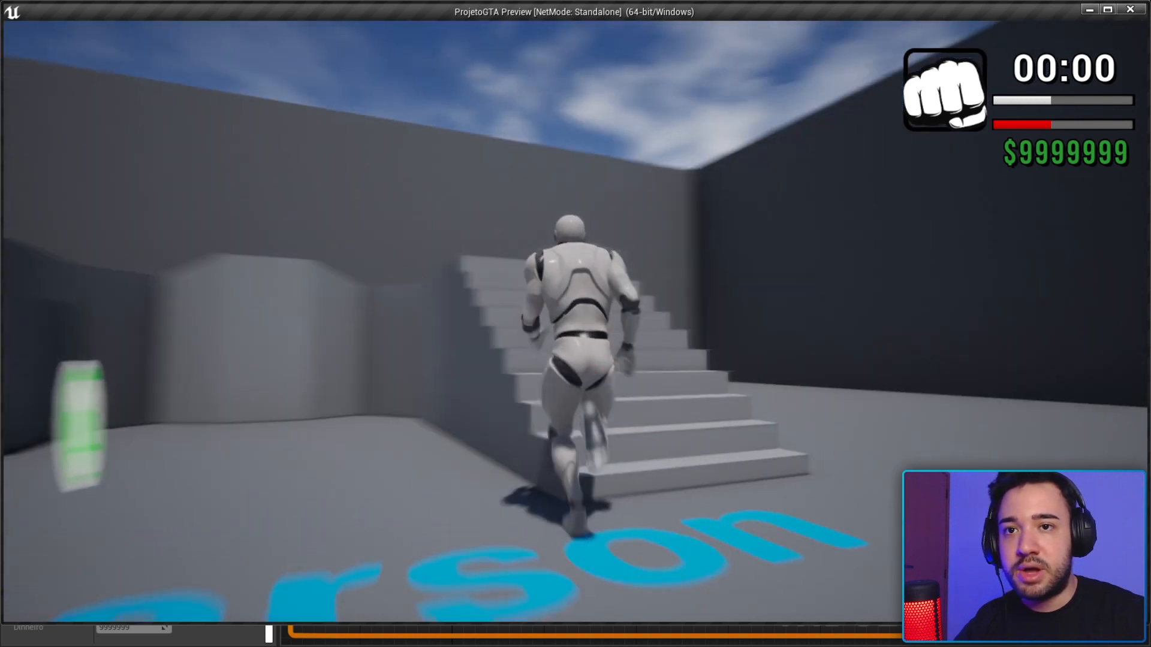
key("w")
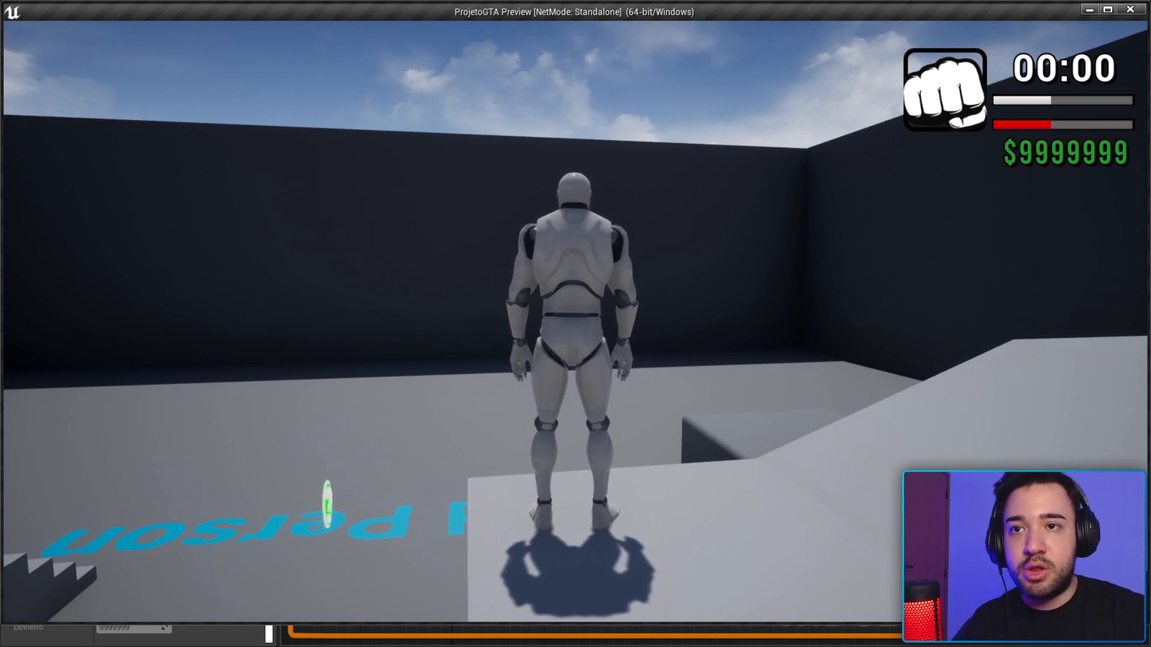
key("w")
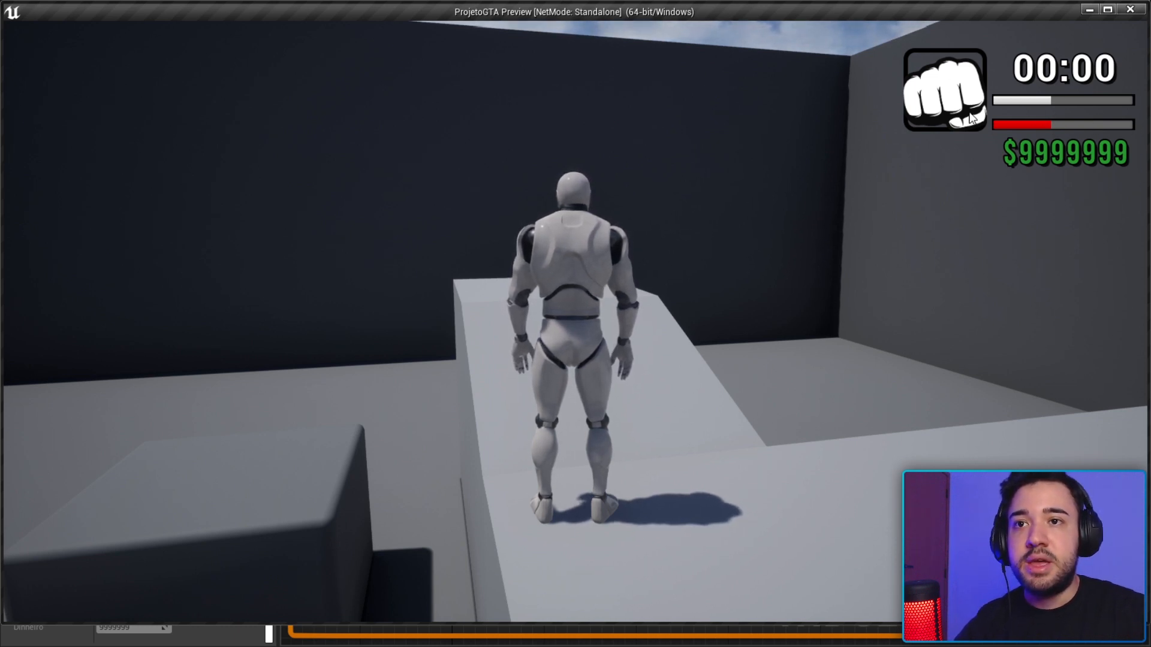
left_click(901, 248)
key("w")
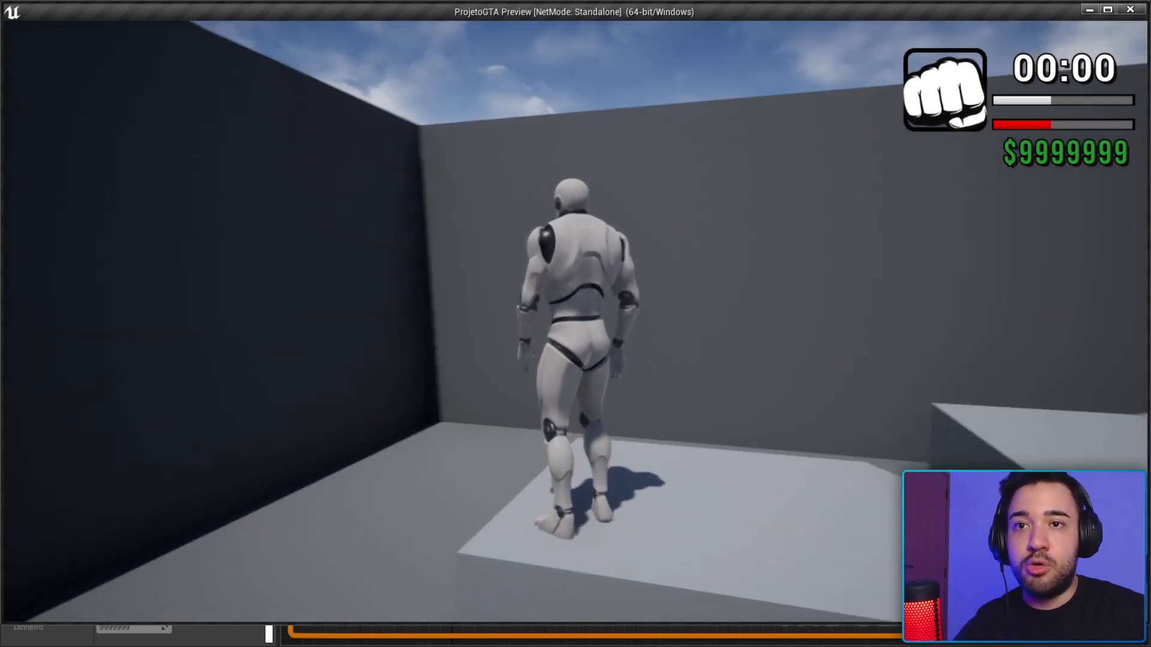
key("w")
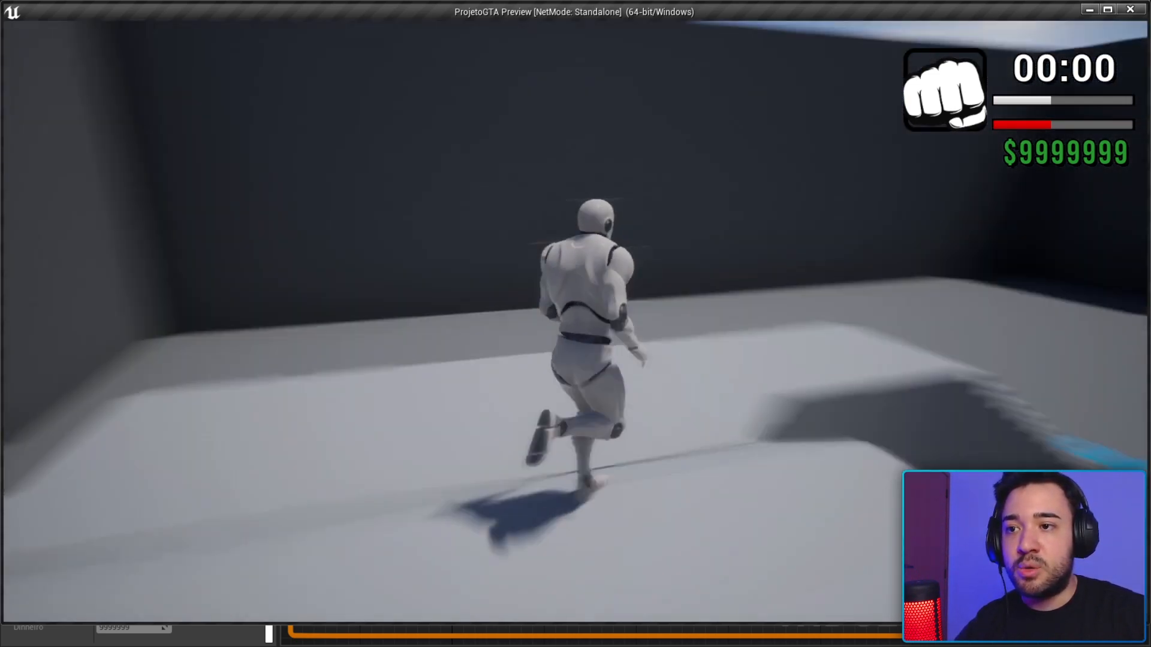
key("w")
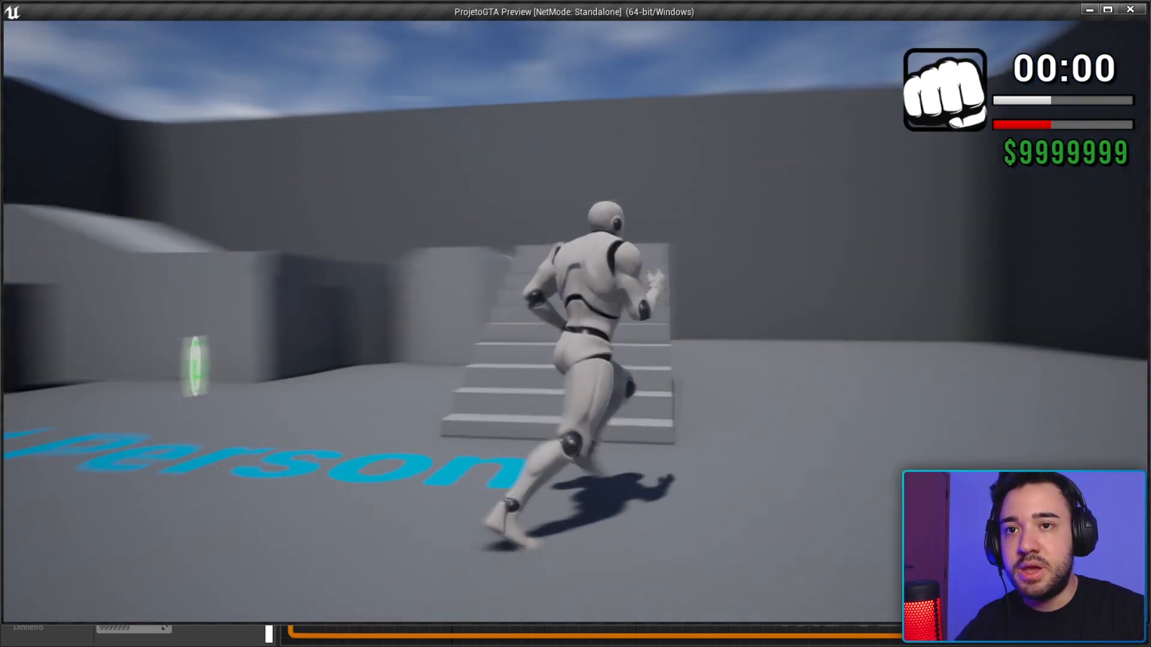
key("w")
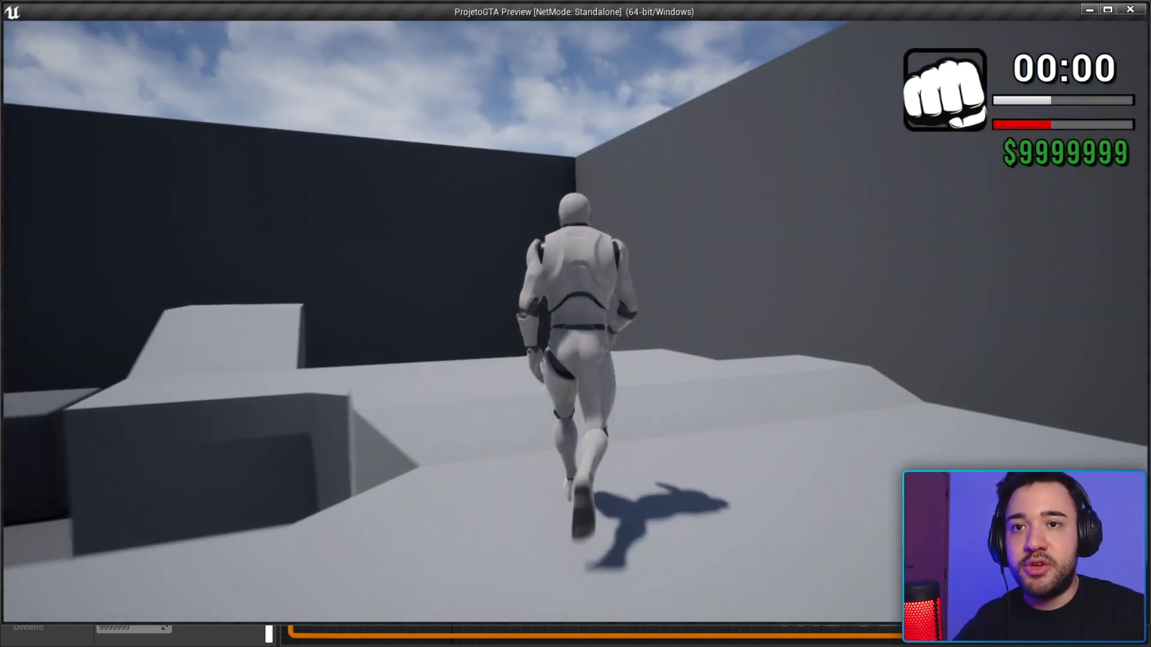
key("w")
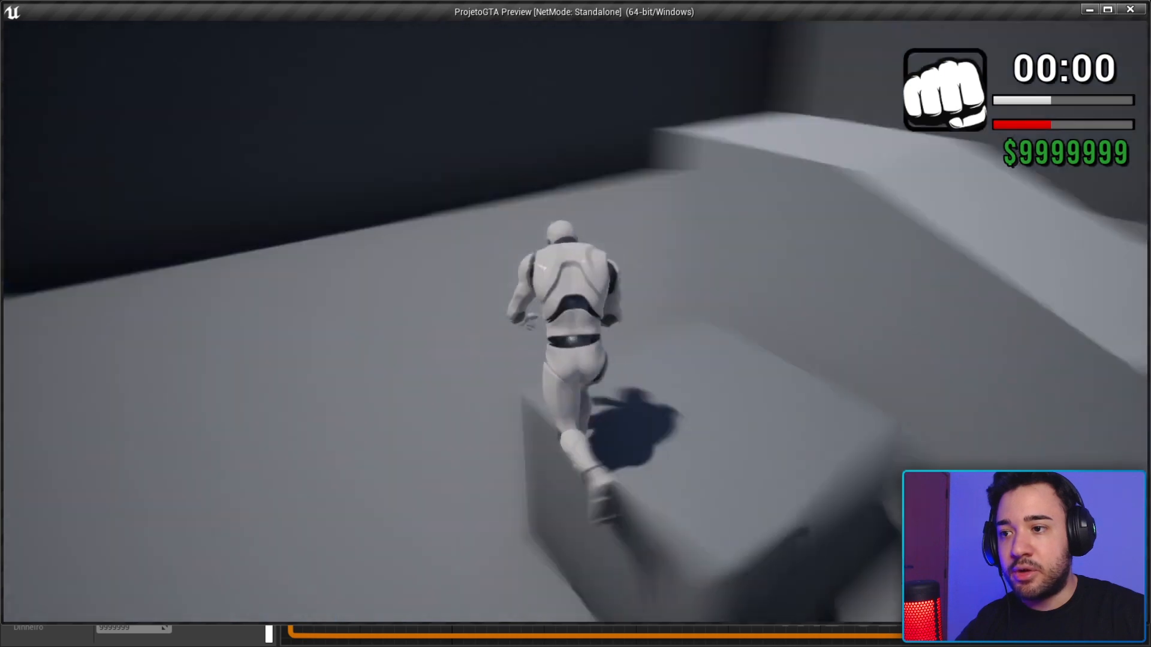
key("w")
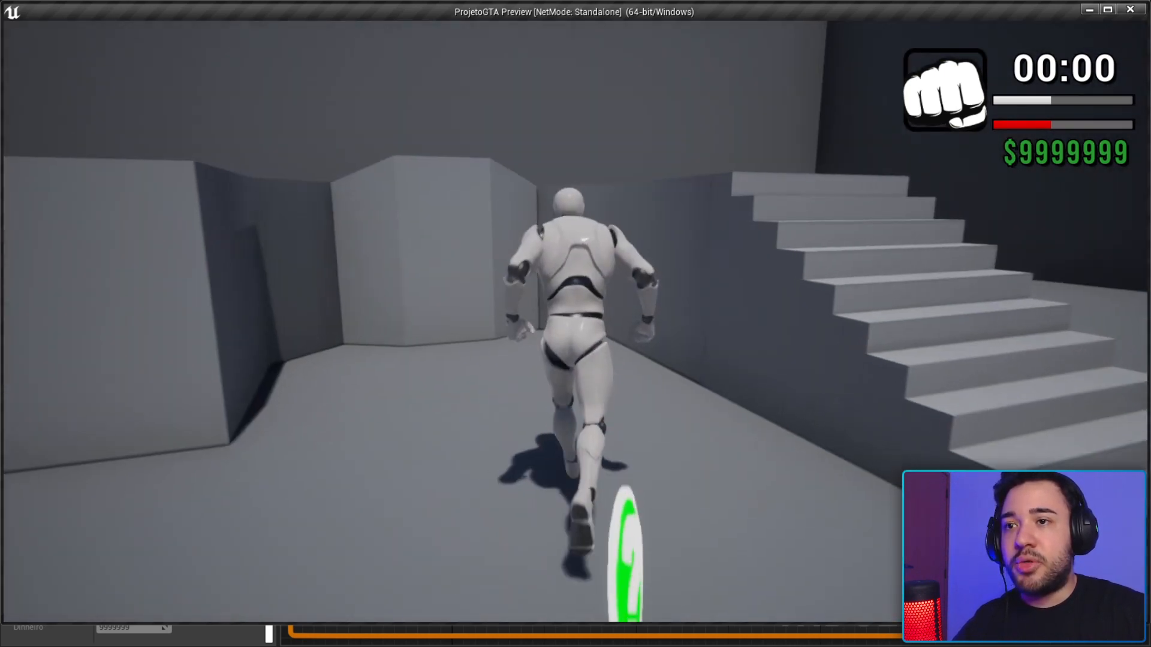
key("w")
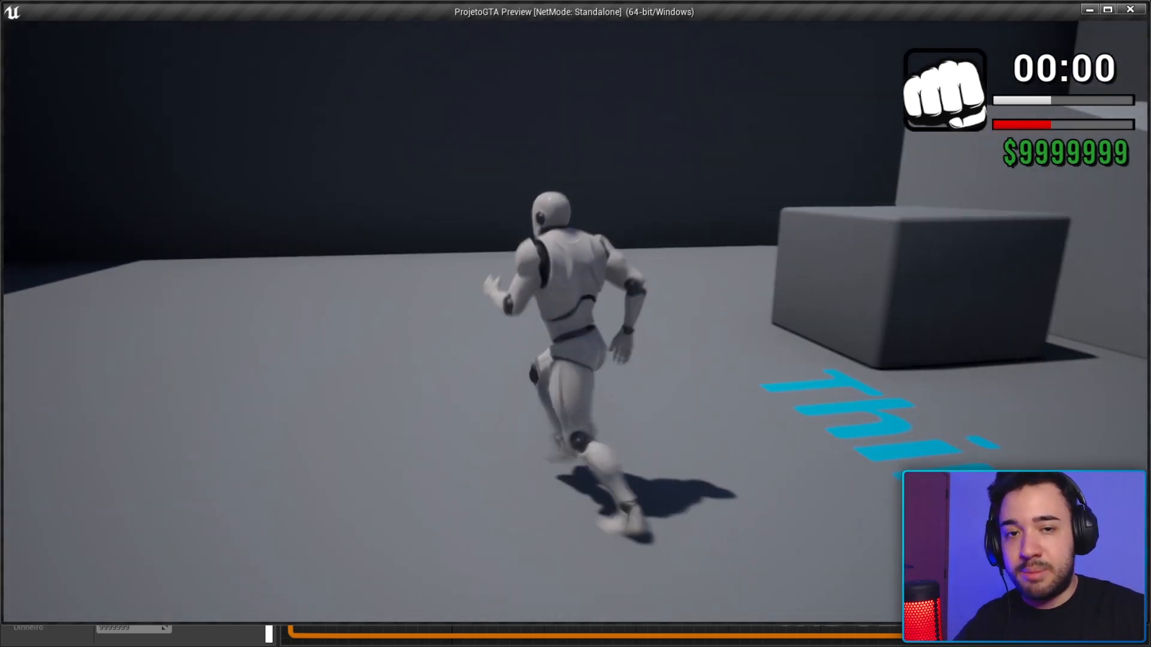
key("w")
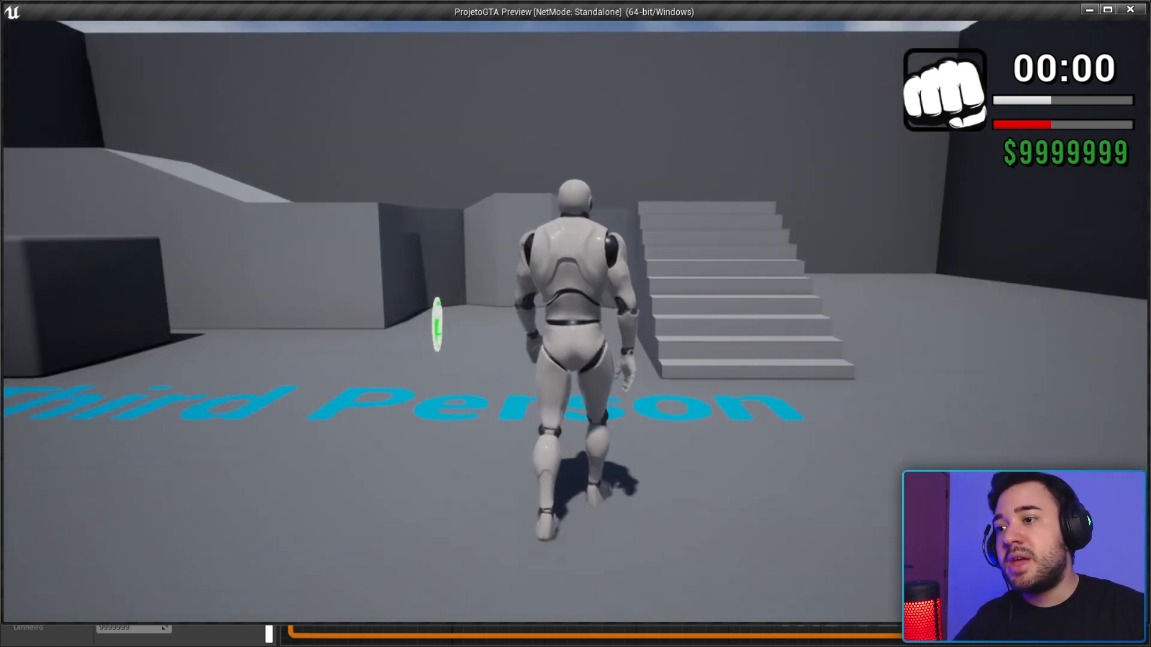
key("w")
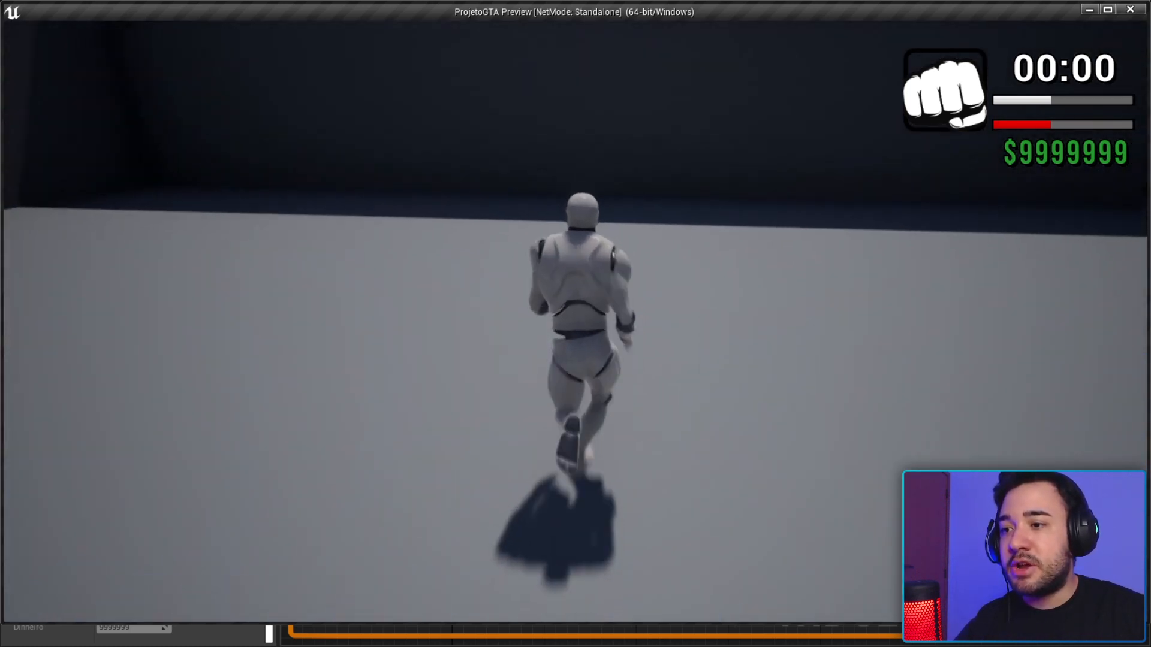
key("w")
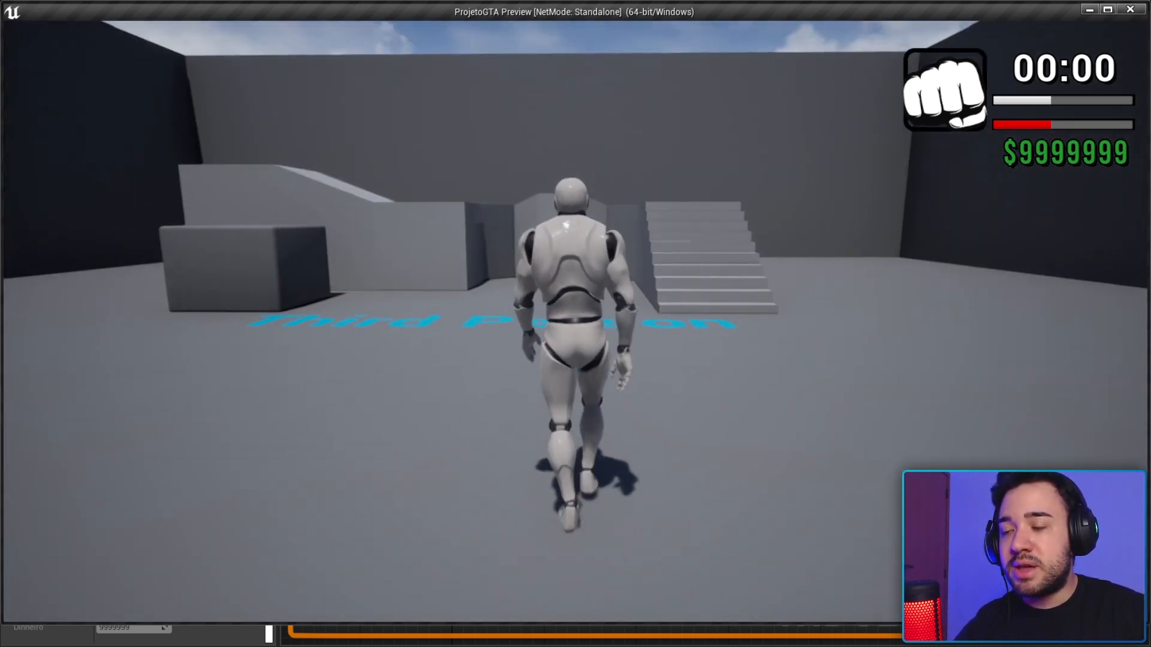
key("w")
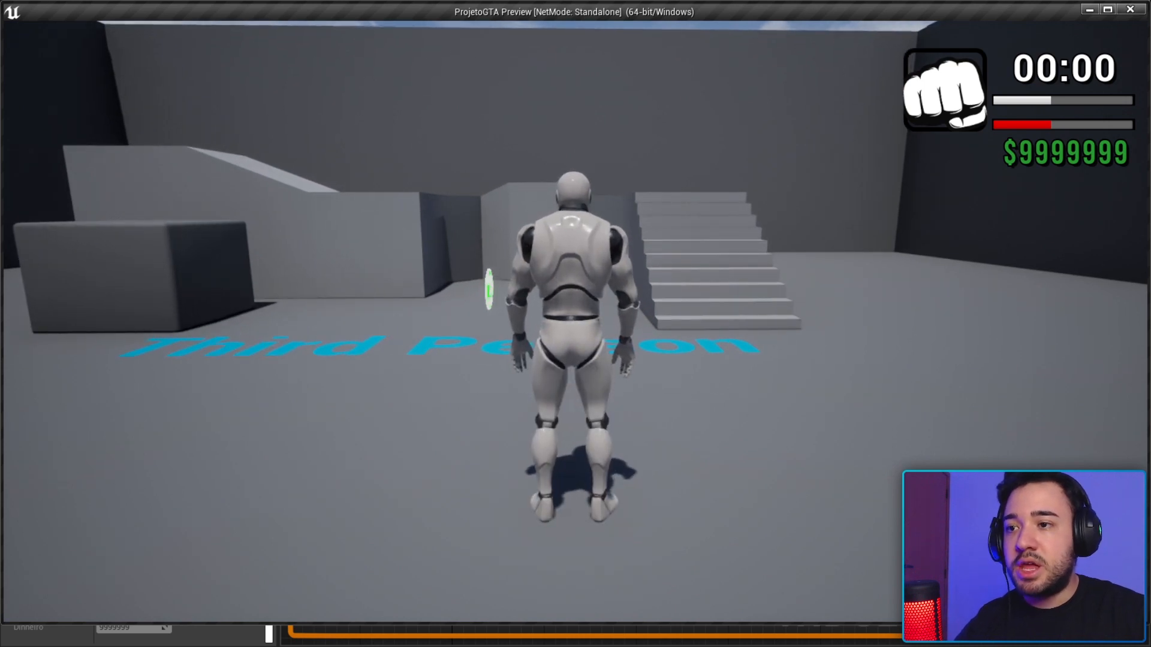